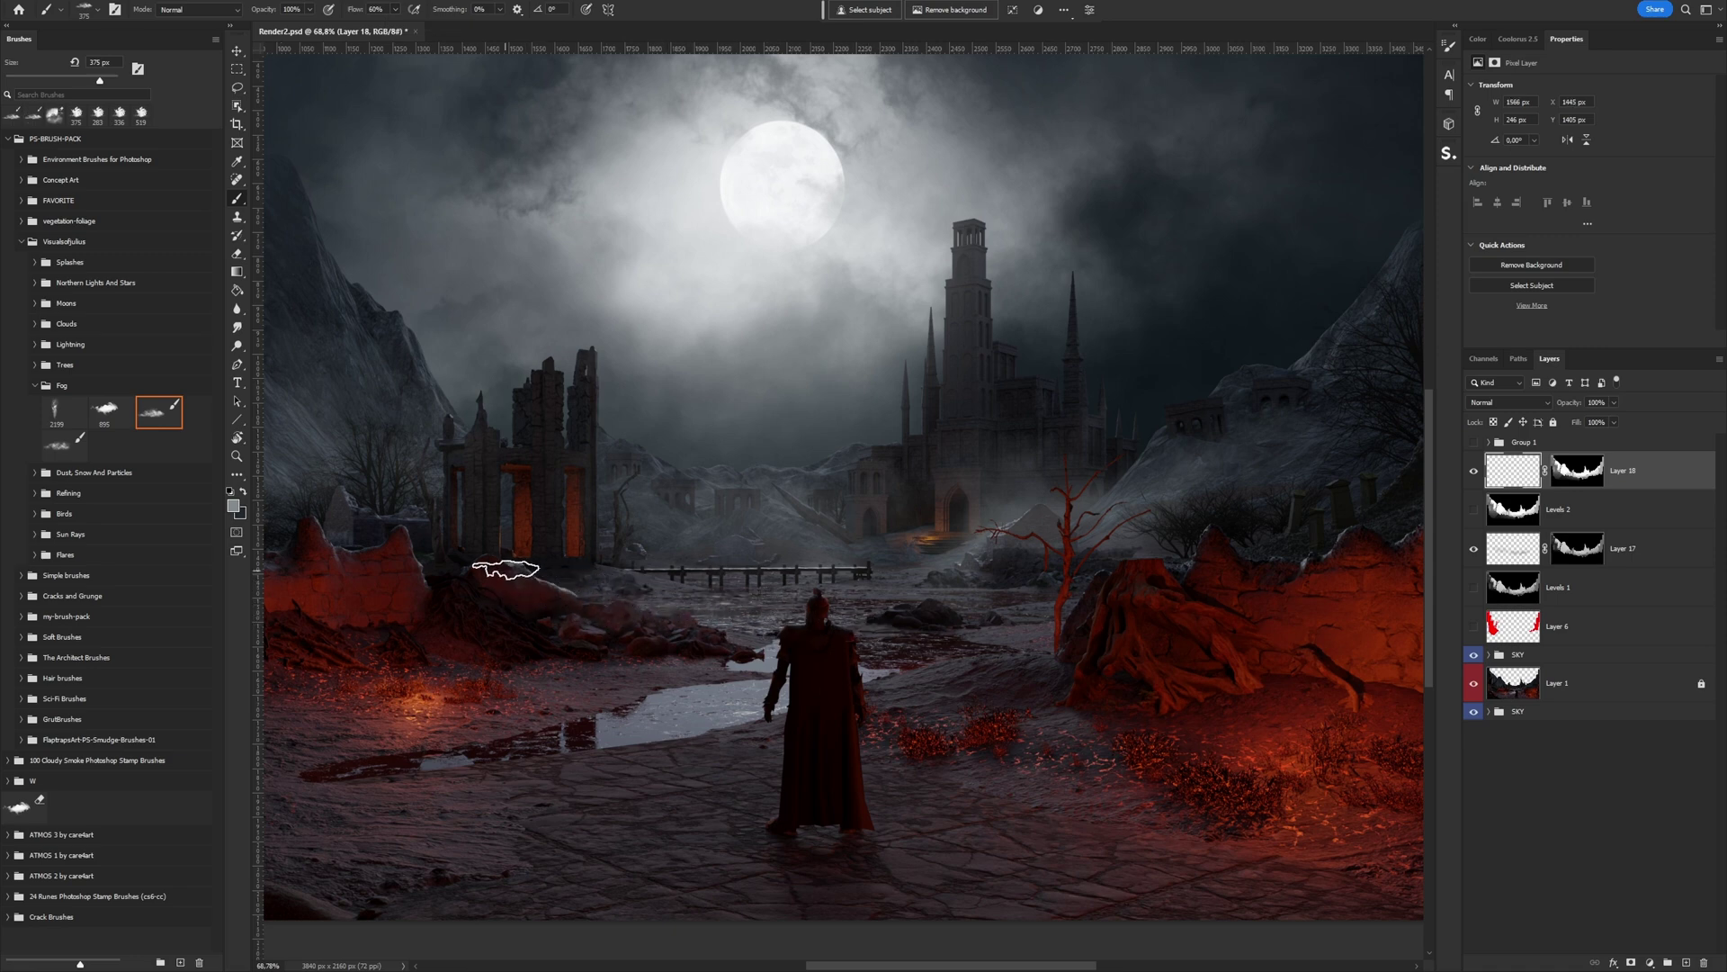
- Paint fog on Layer 18 with the 375 px fog brush, around the ruins, the pier, the figure and the red rocks
mouse_move(505, 569)
mouse_down()
mouse_move(504, 607)
mouse_move(806, 659)
mouse_up()
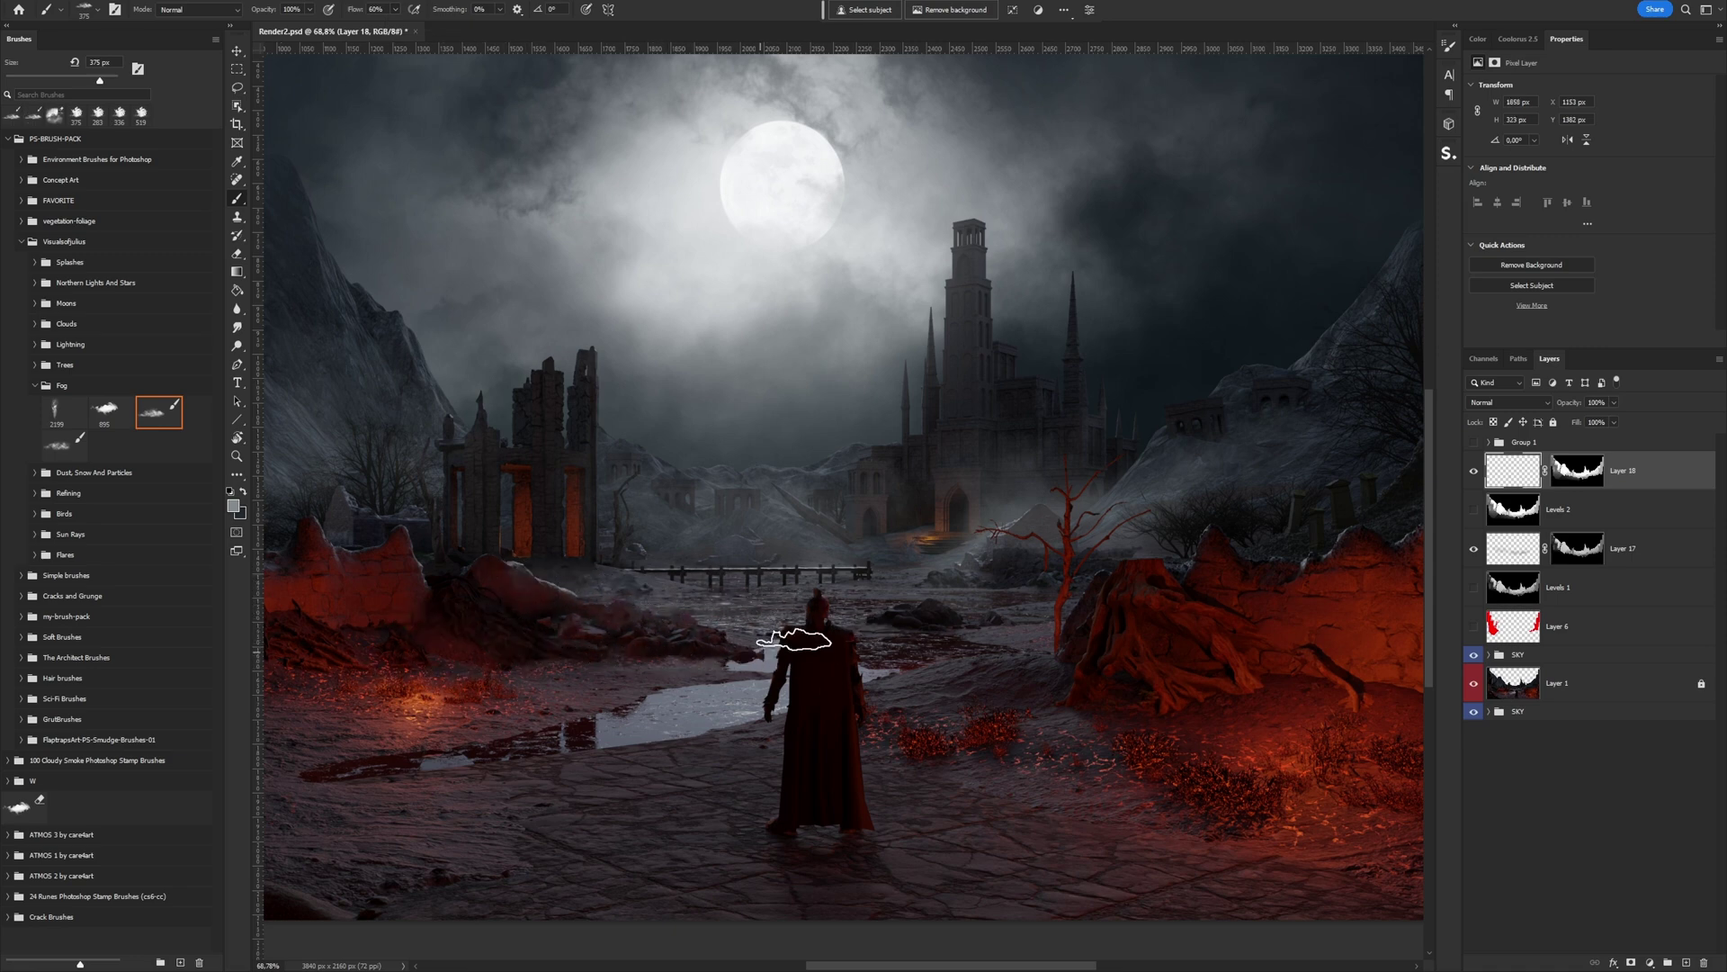
drag(771, 603, 863, 629)
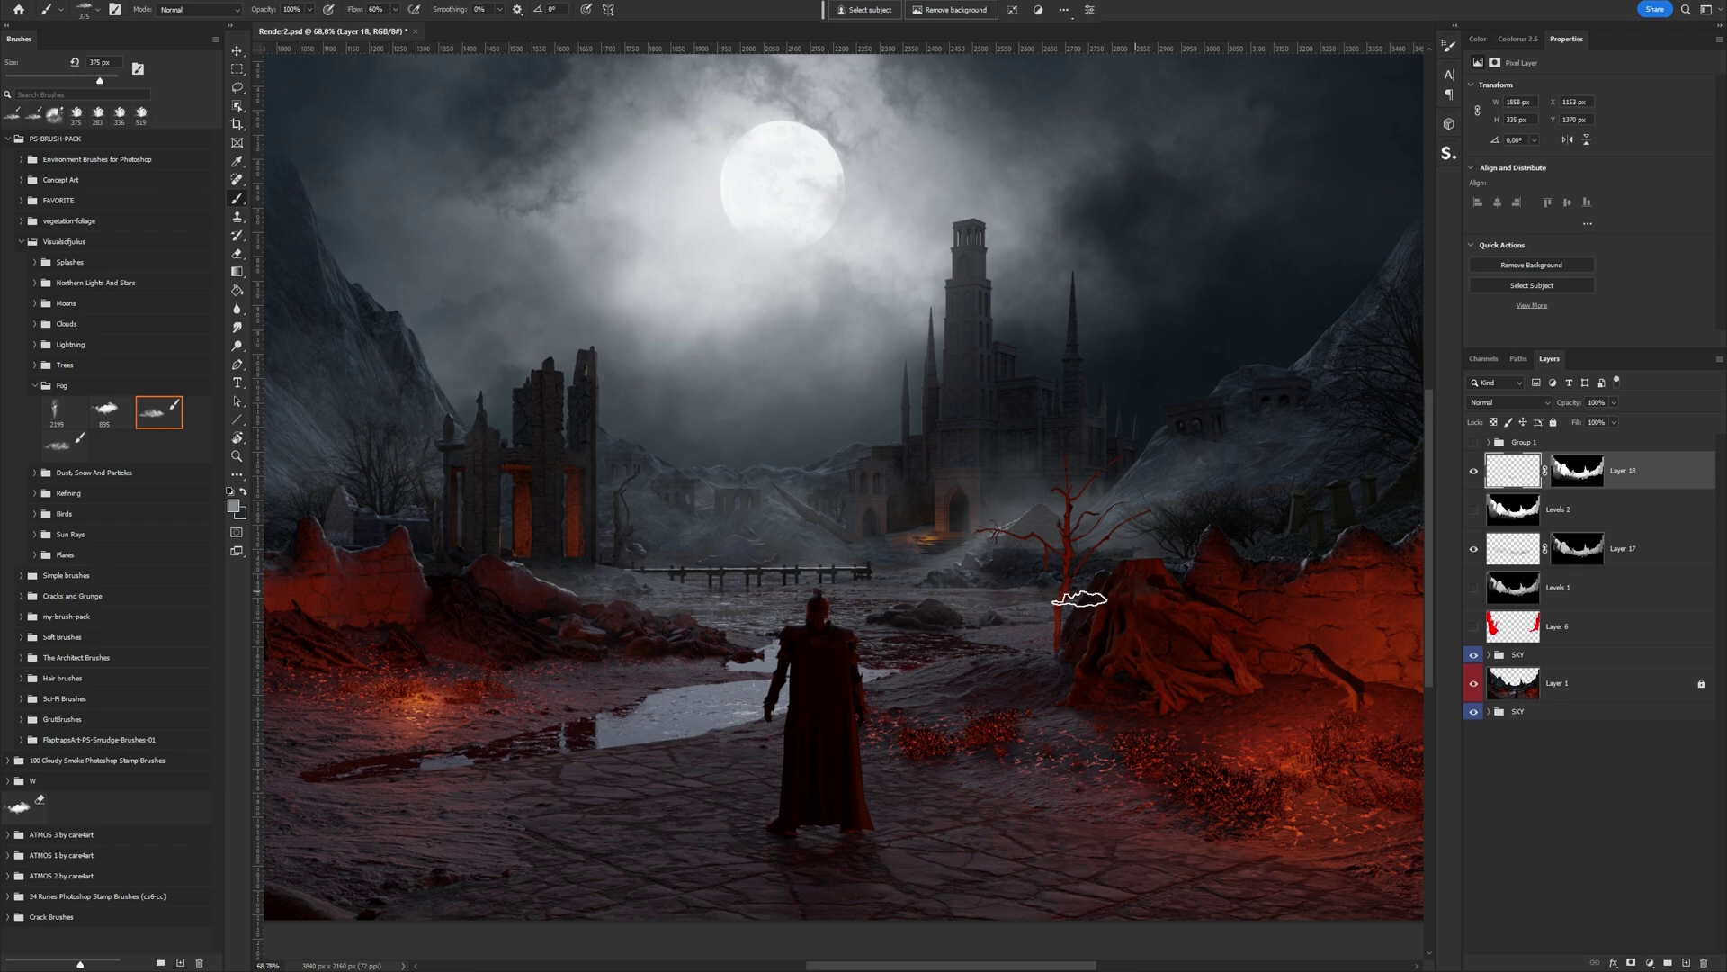
mouse_move(1278, 583)
mouse_down()
mouse_move(1323, 561)
mouse_move(924, 608)
mouse_up()
drag(1052, 589, 1046, 595)
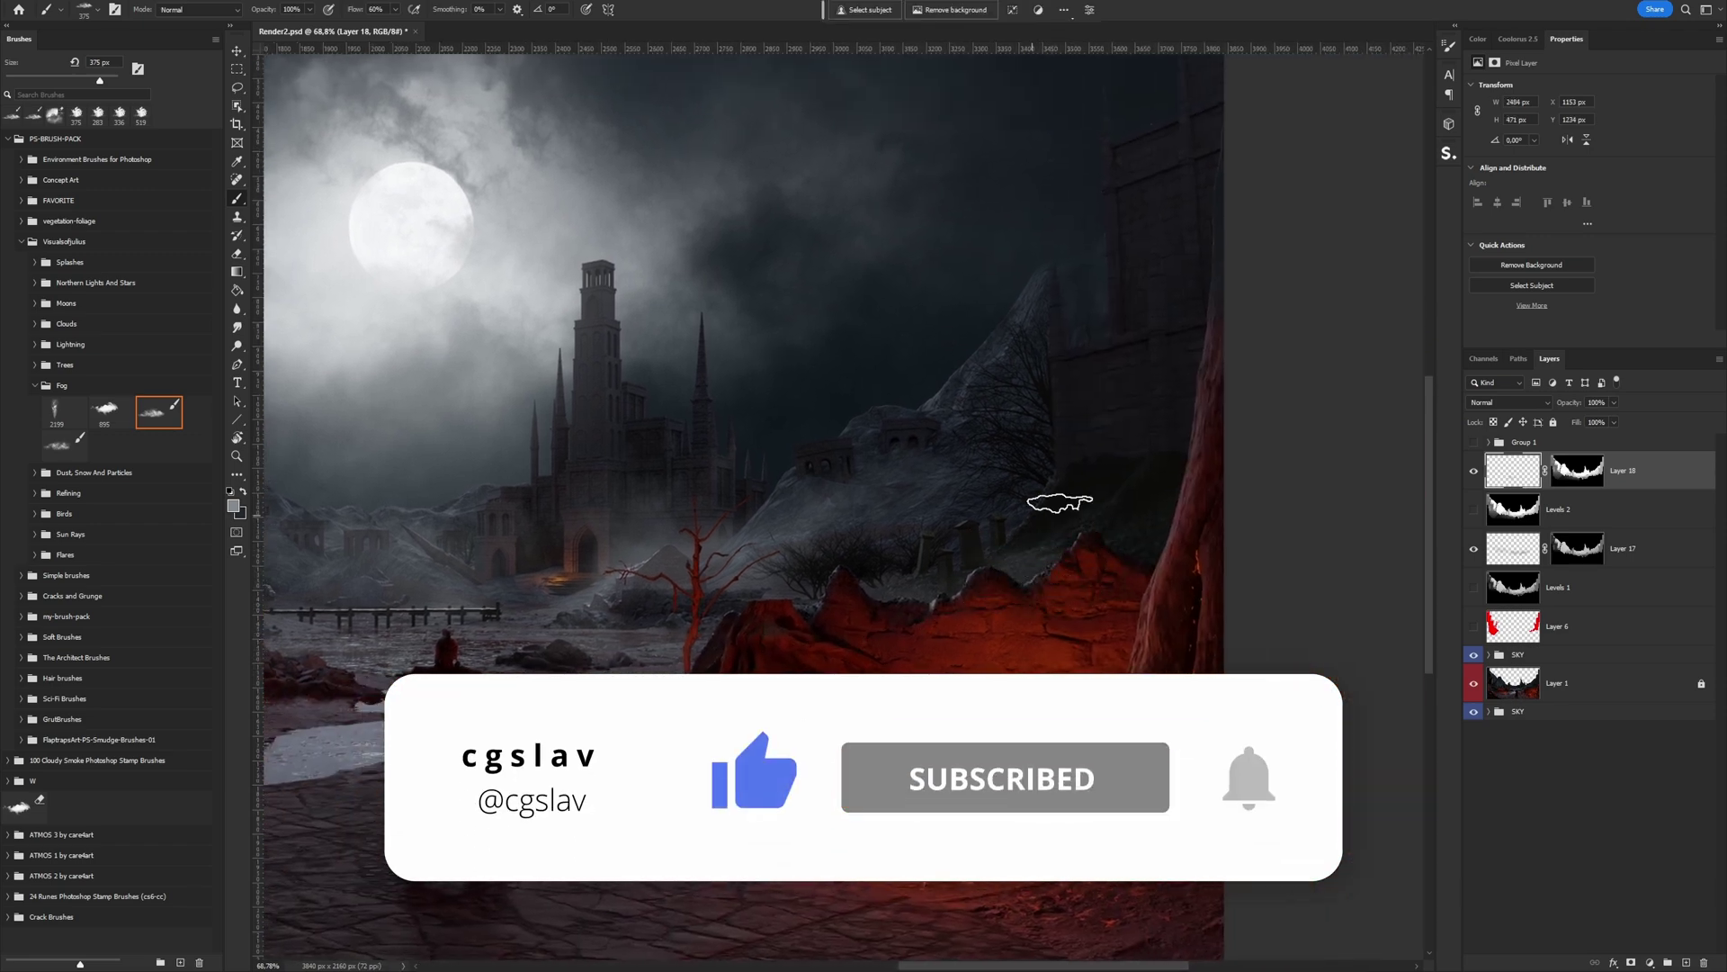
mouse_move(1060, 502)
mouse_down()
mouse_move(1141, 586)
mouse_move(1160, 542)
mouse_move(1049, 490)
mouse_move(951, 547)
mouse_up()
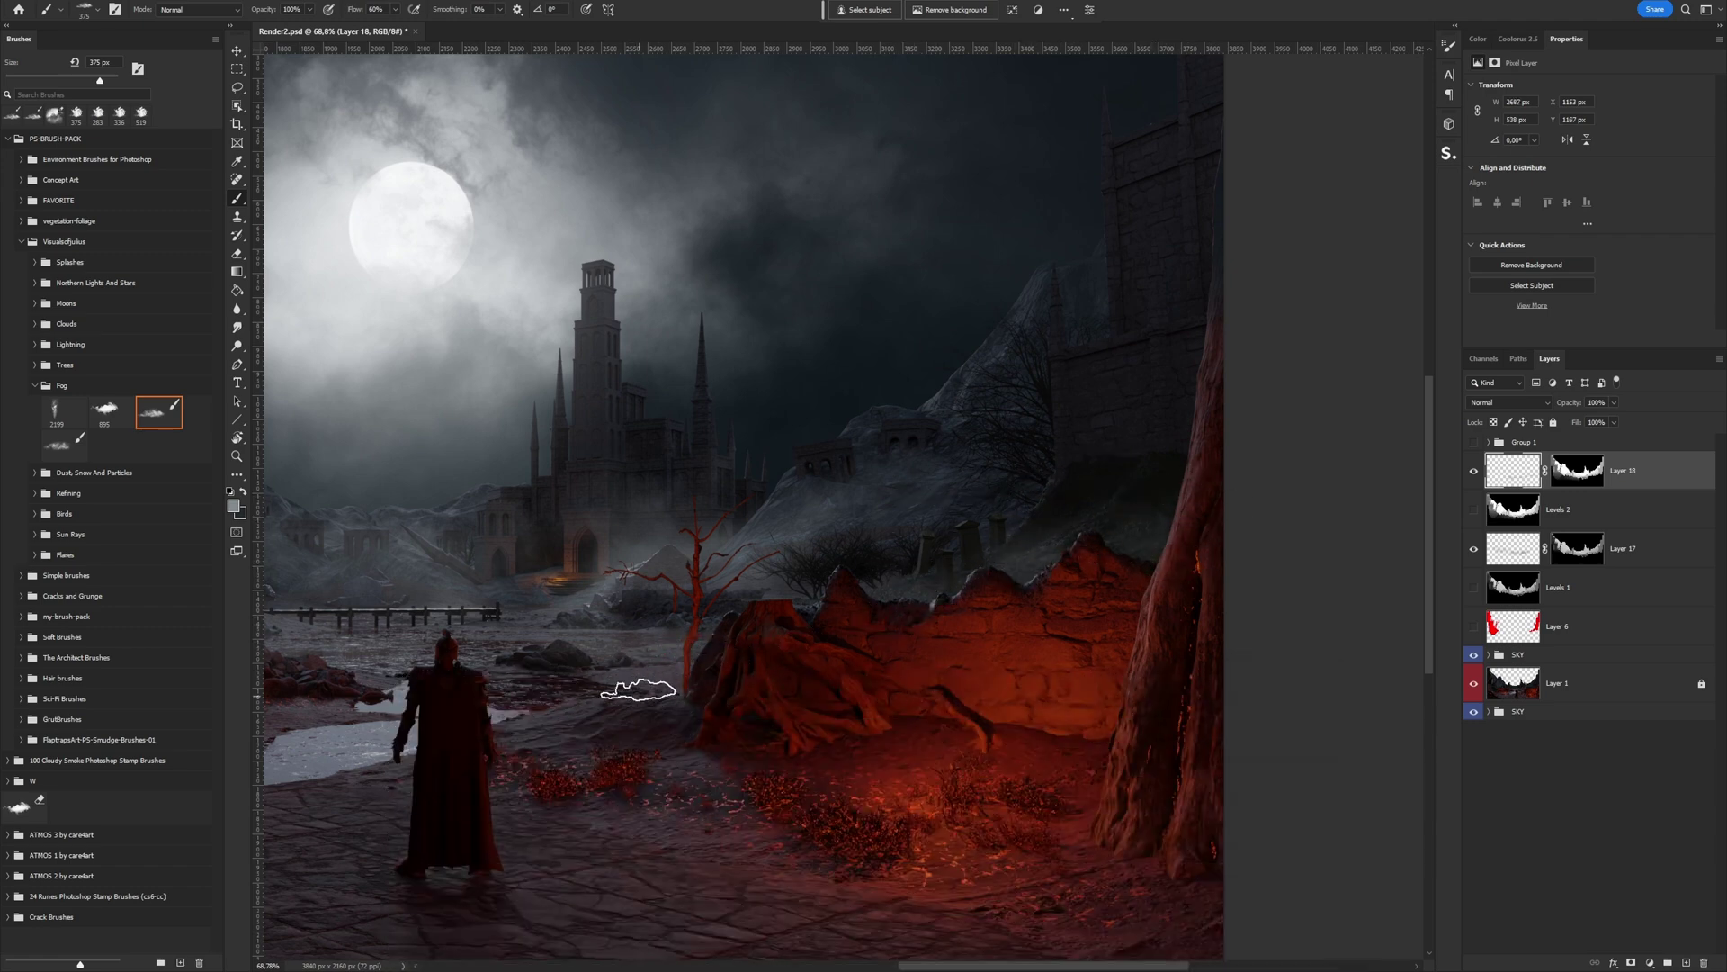
drag(257, 604, 872, 561)
mouse_move(612, 540)
mouse_down()
mouse_move(636, 525)
mouse_move(686, 577)
mouse_move(729, 546)
mouse_move(776, 602)
mouse_move(974, 655)
mouse_up()
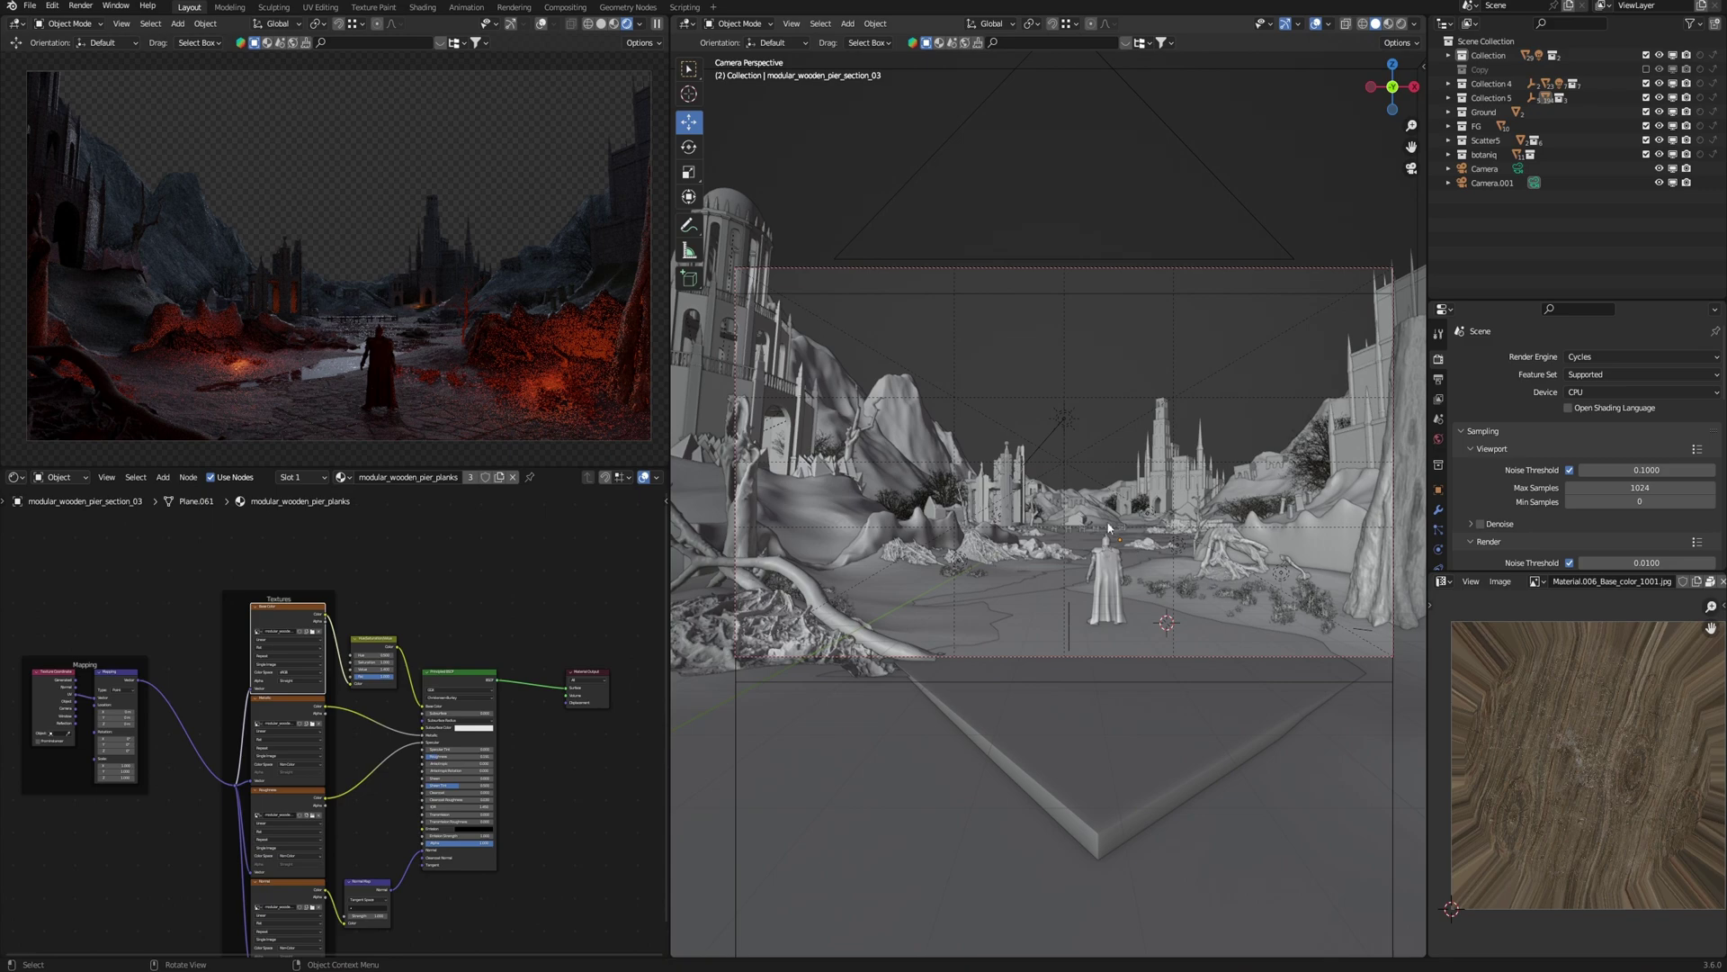
- Switch to Blender, view the landscape scene from above, and search the add-ons for "la" to read A.N.T. Landscape's details
middle_drag(1094, 511, 1096, 452)
key(KP_7)
scroll(1099, 424, down, 1)
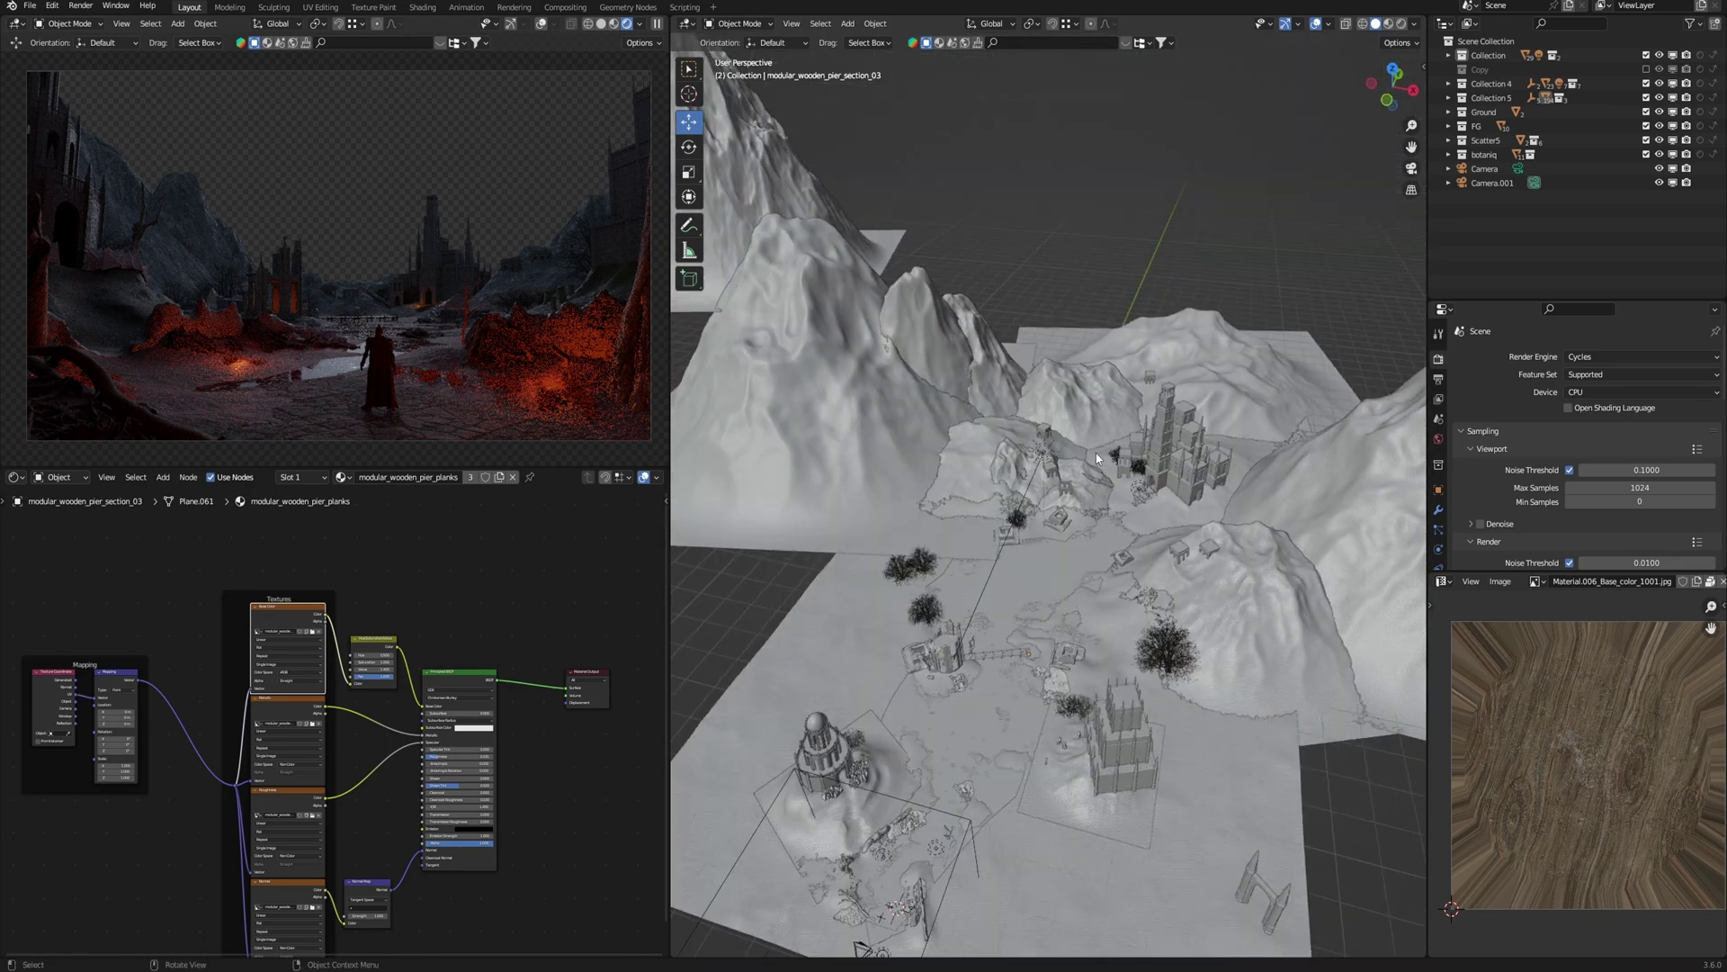
click(1265, 582)
middle_drag(871, 403, 911, 390)
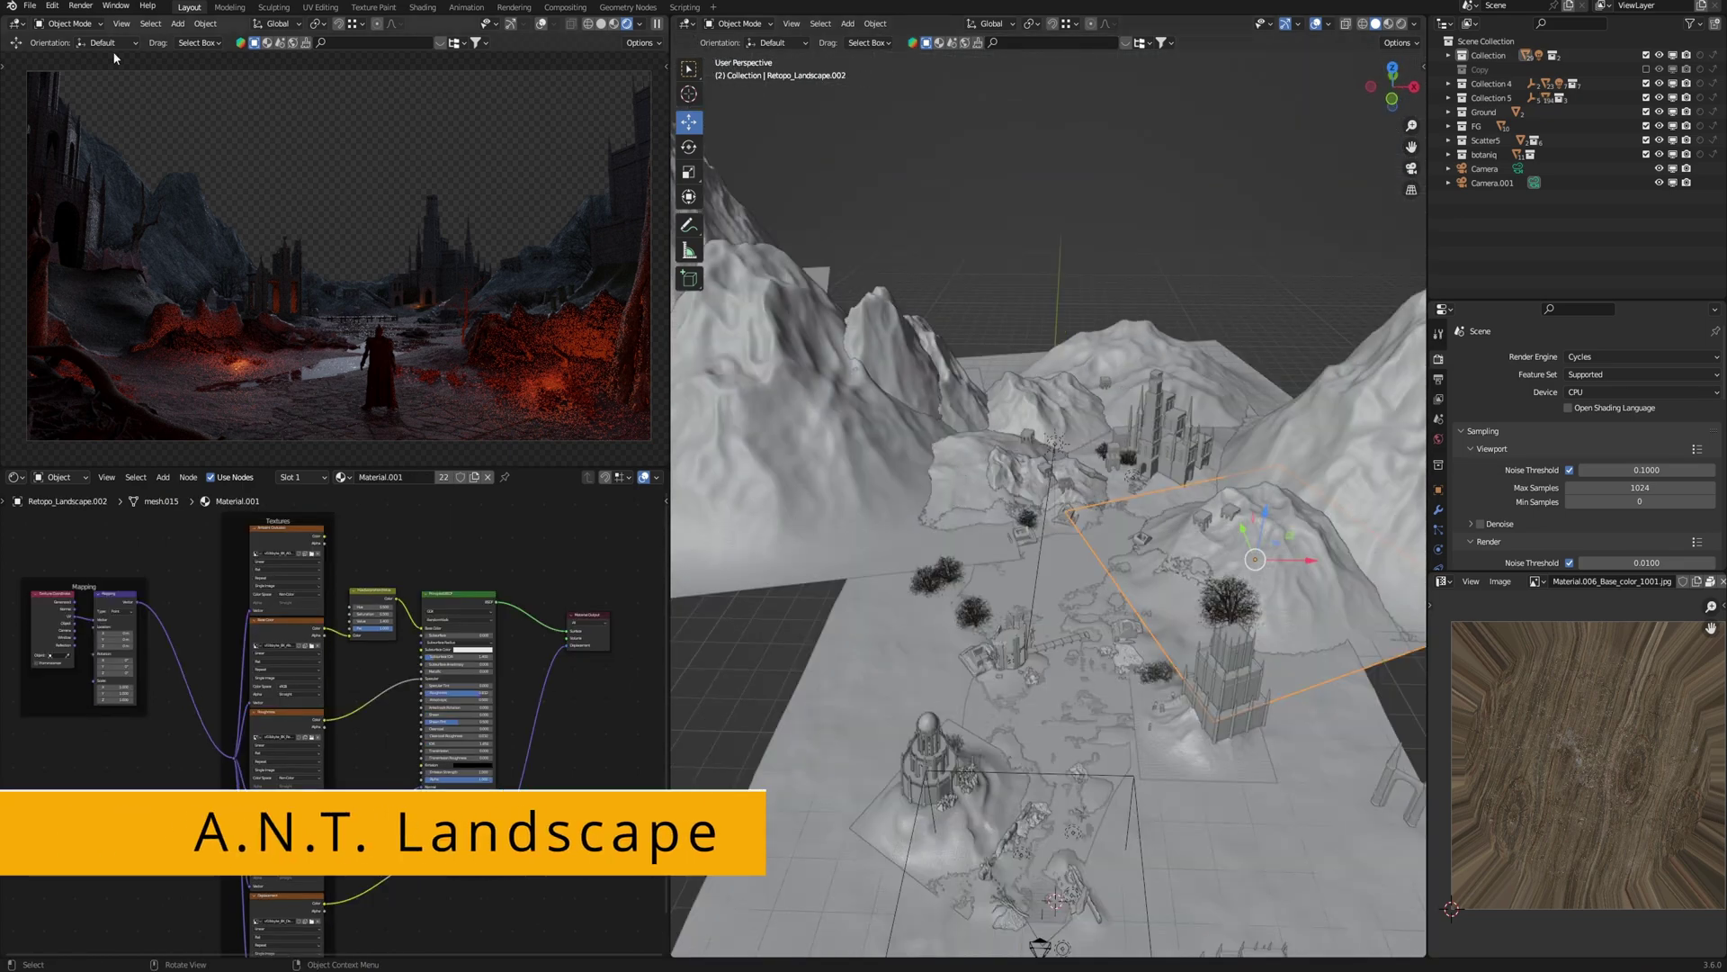
click(53, 6)
click(84, 207)
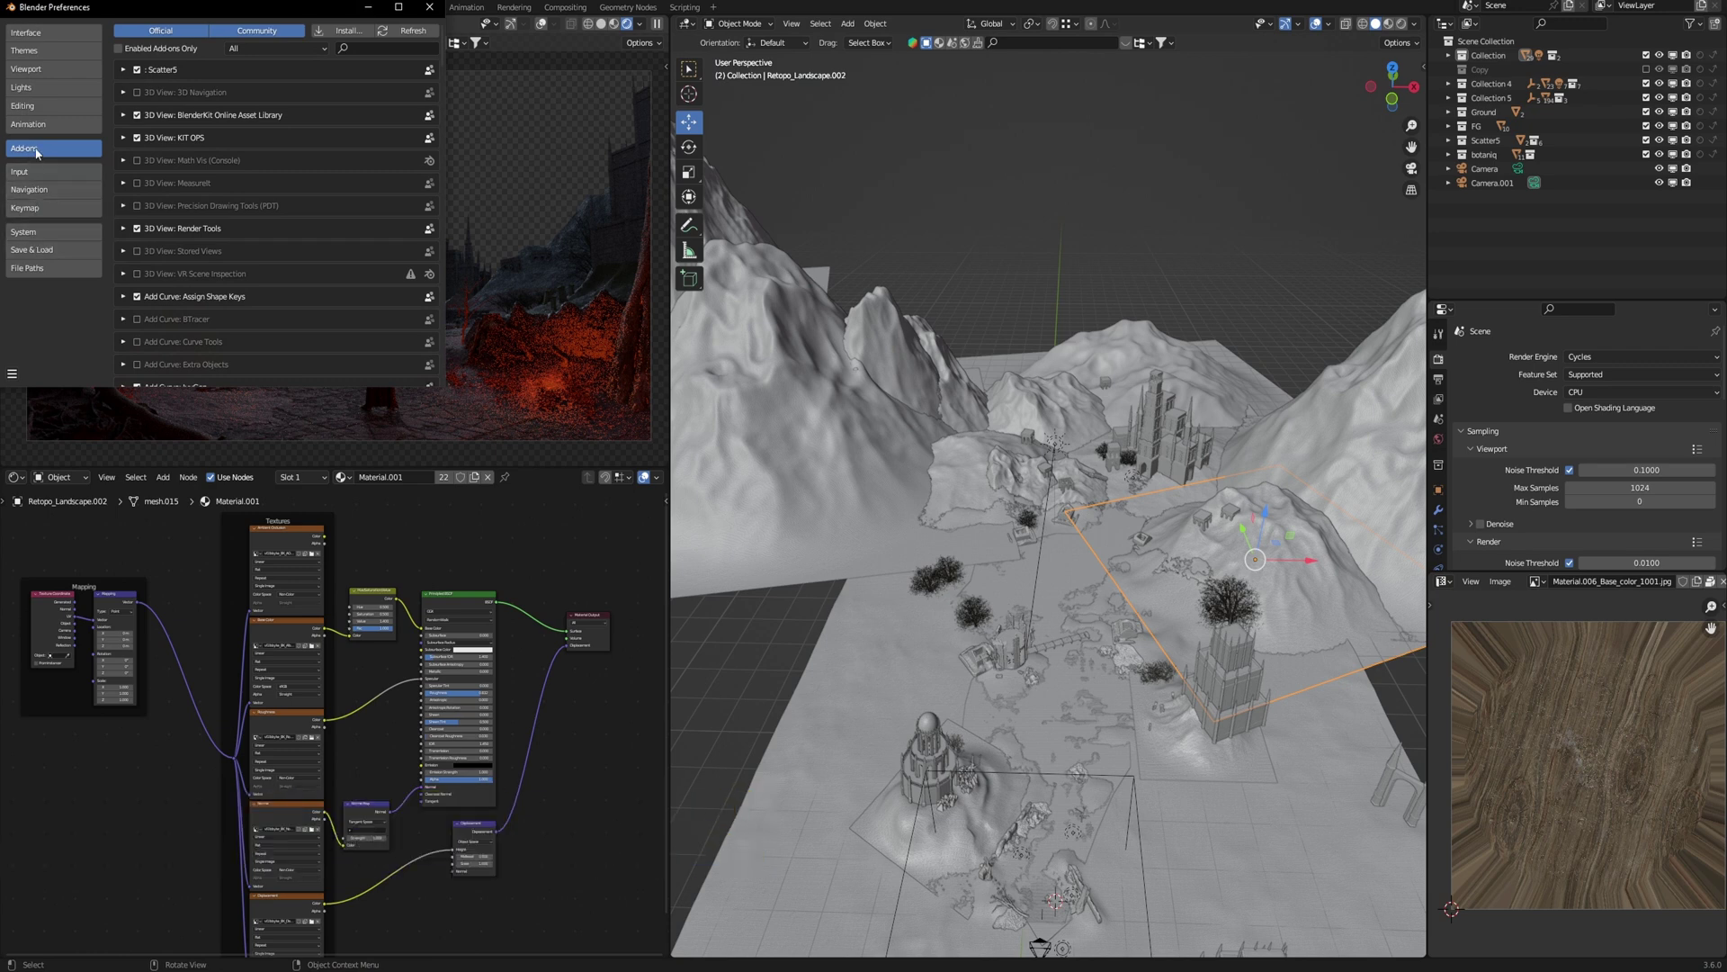
text(la)
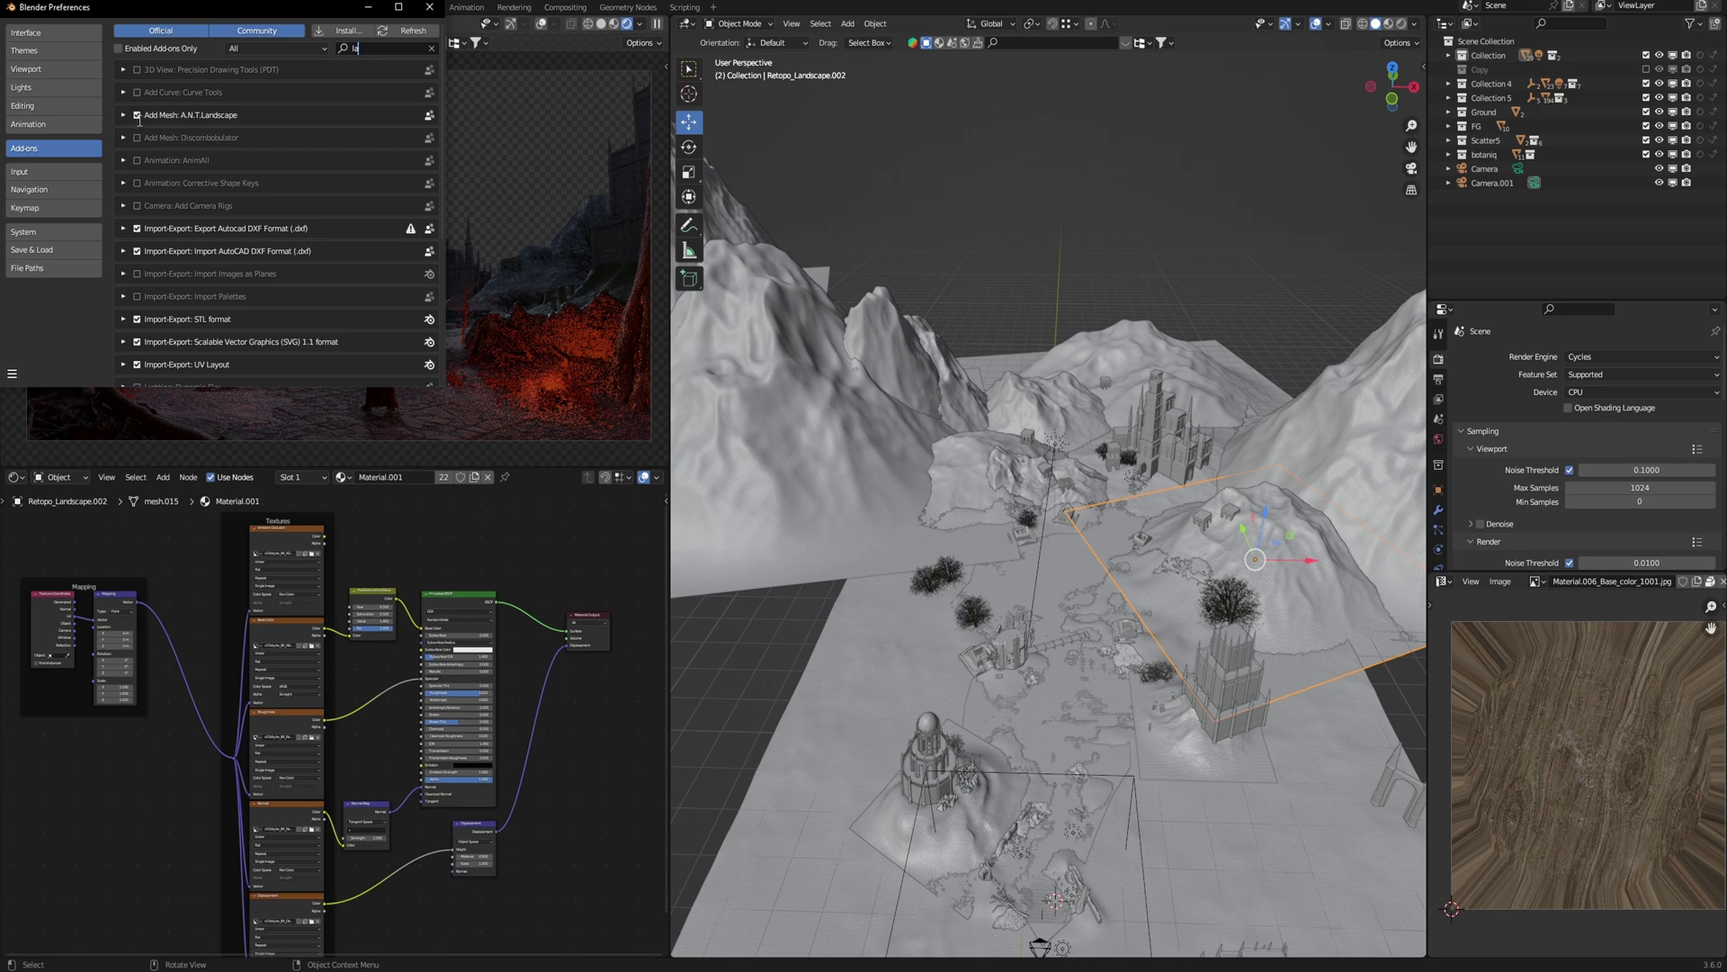
click(123, 115)
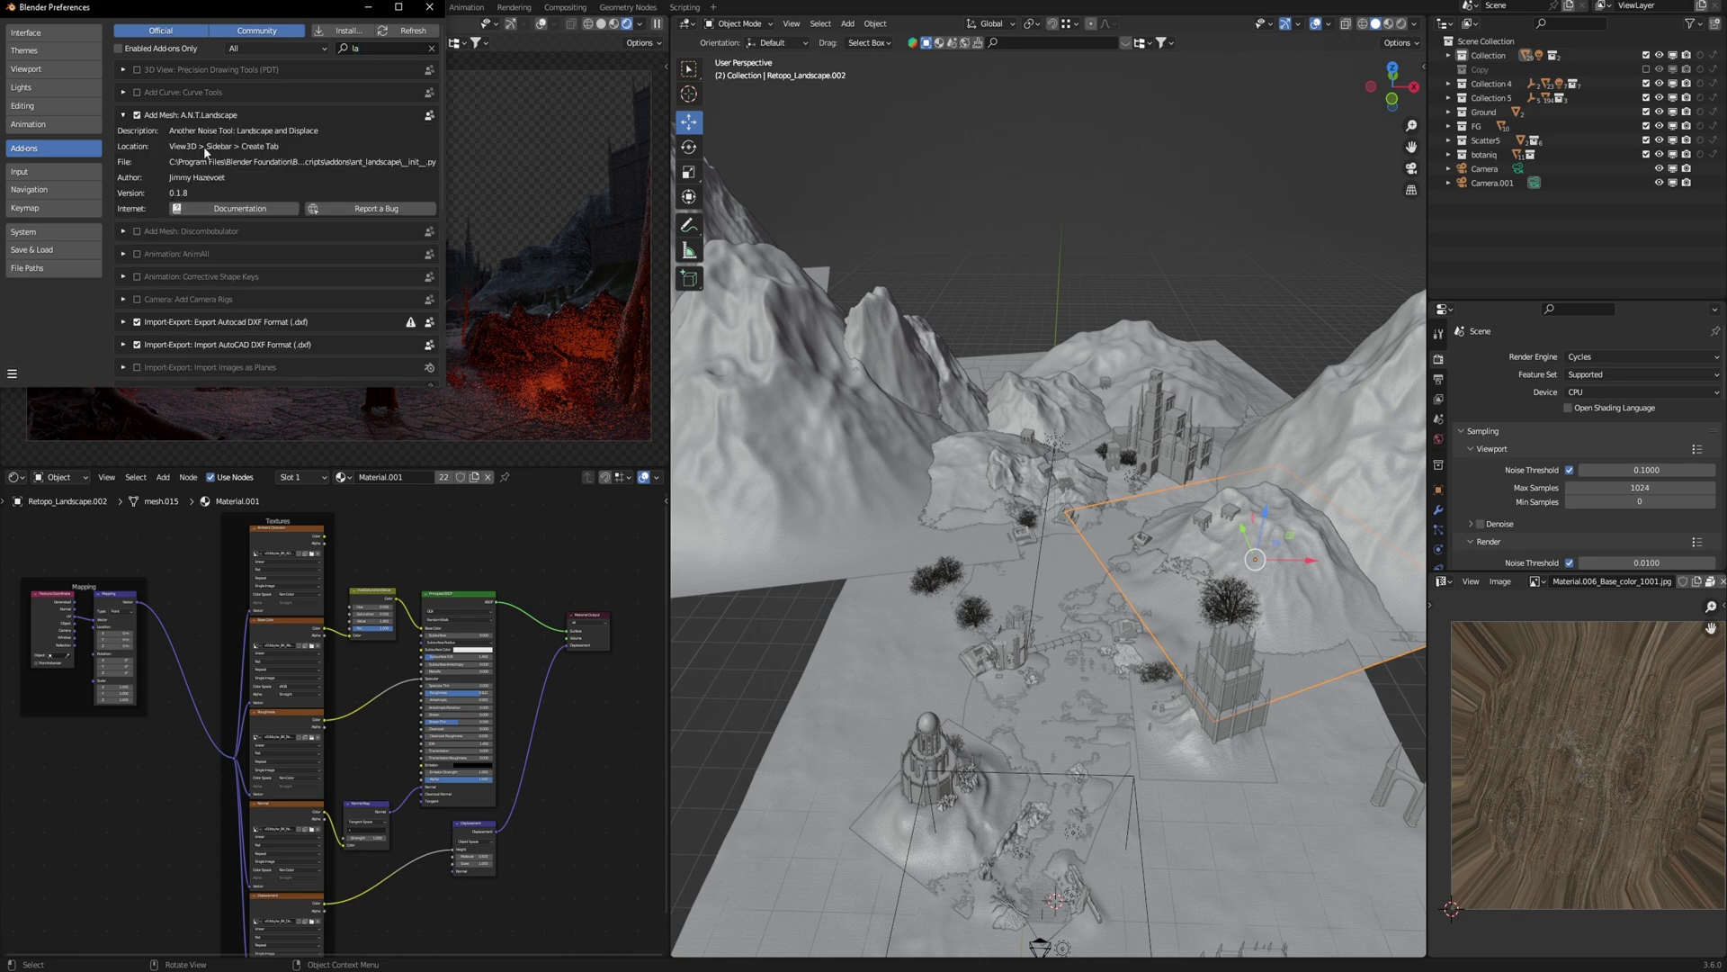
click(430, 8)
- Add a new A.N.T. Landscape mesh to the scene
click(1081, 203)
key(n)
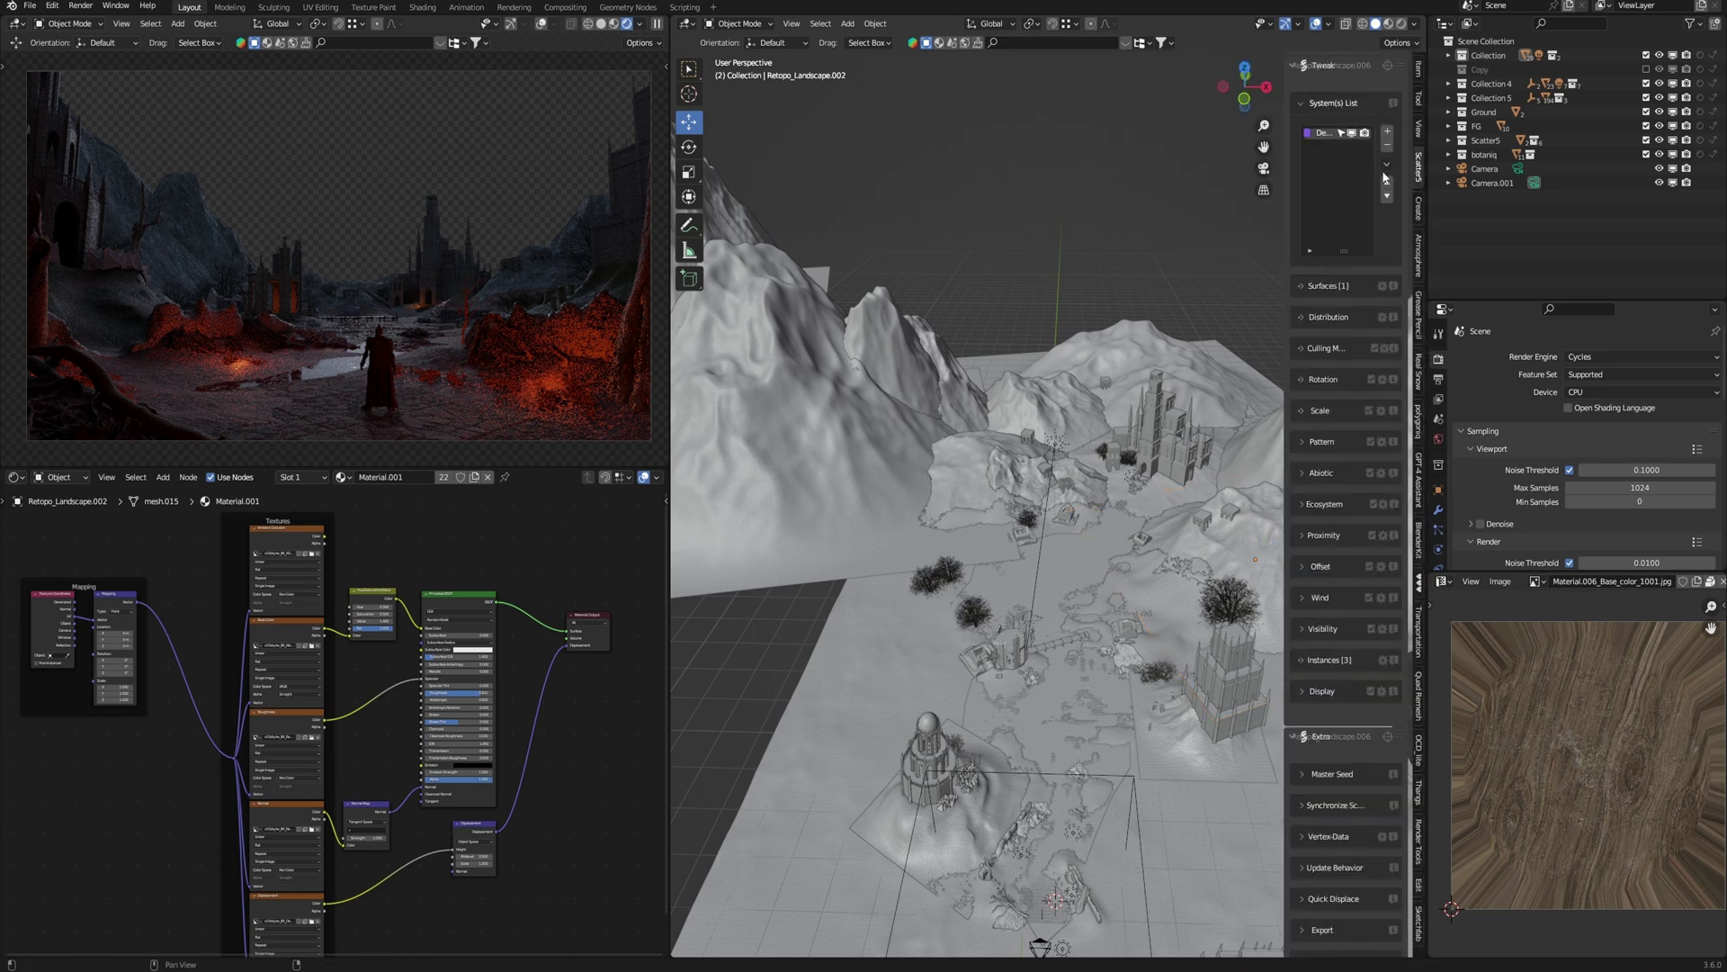
click(1419, 210)
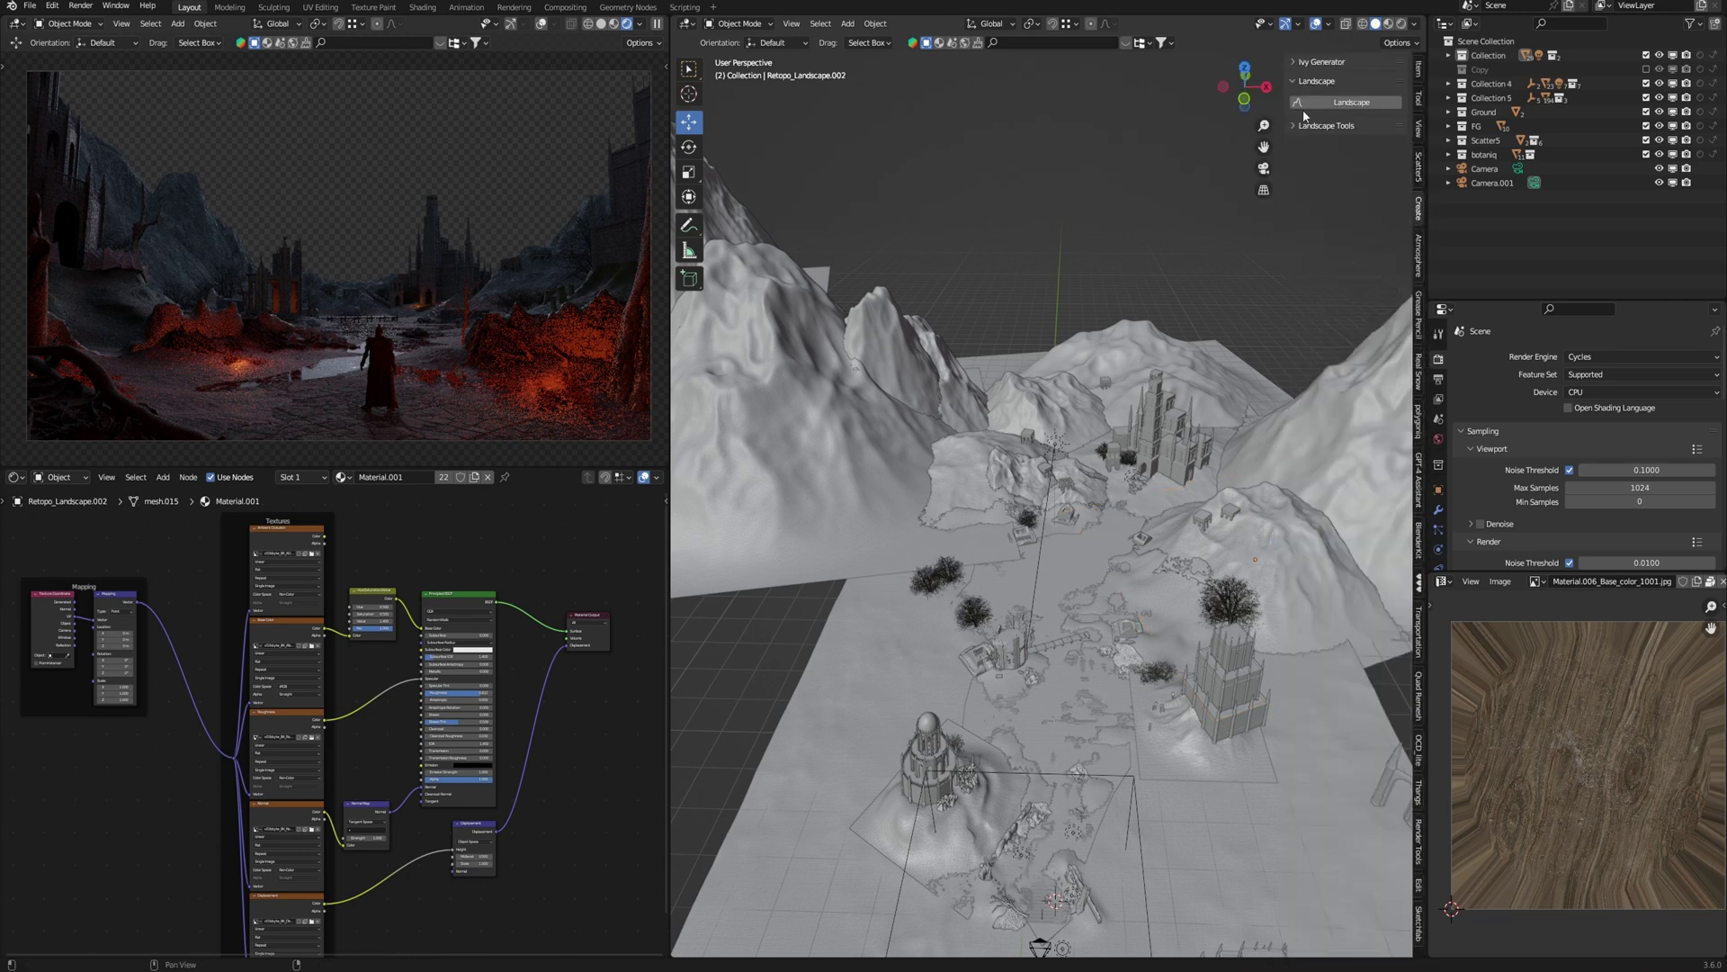
key(shift+a)
mouse_move(1069, 225)
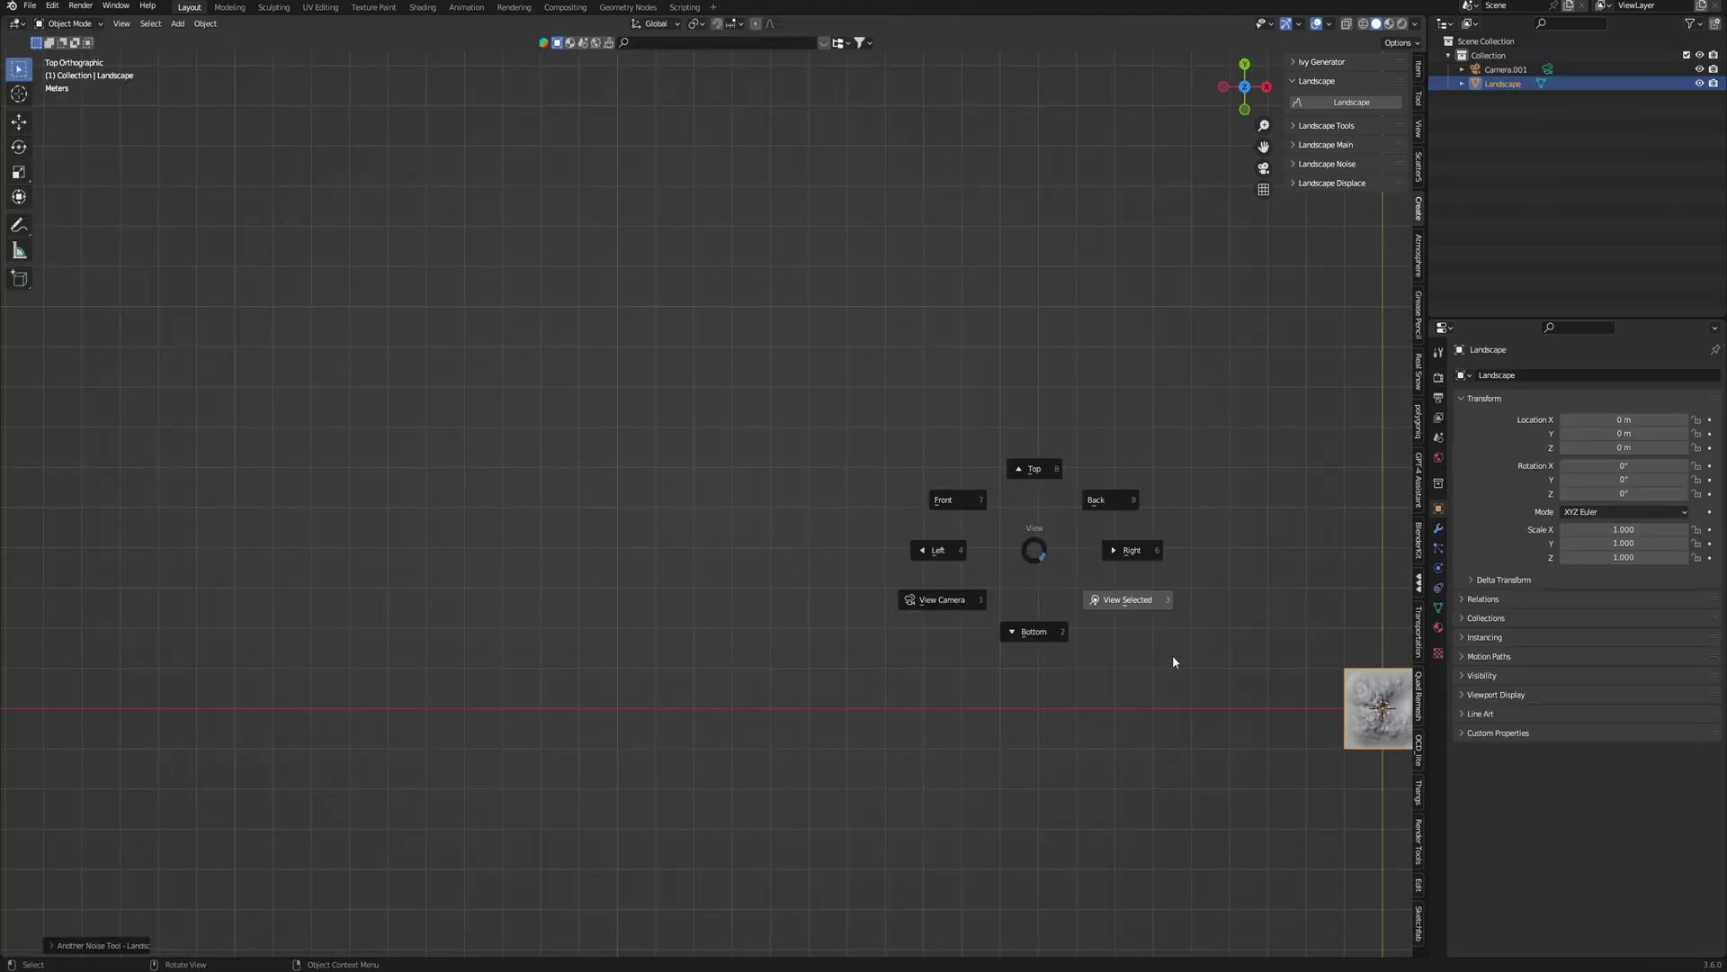
click(1173, 655)
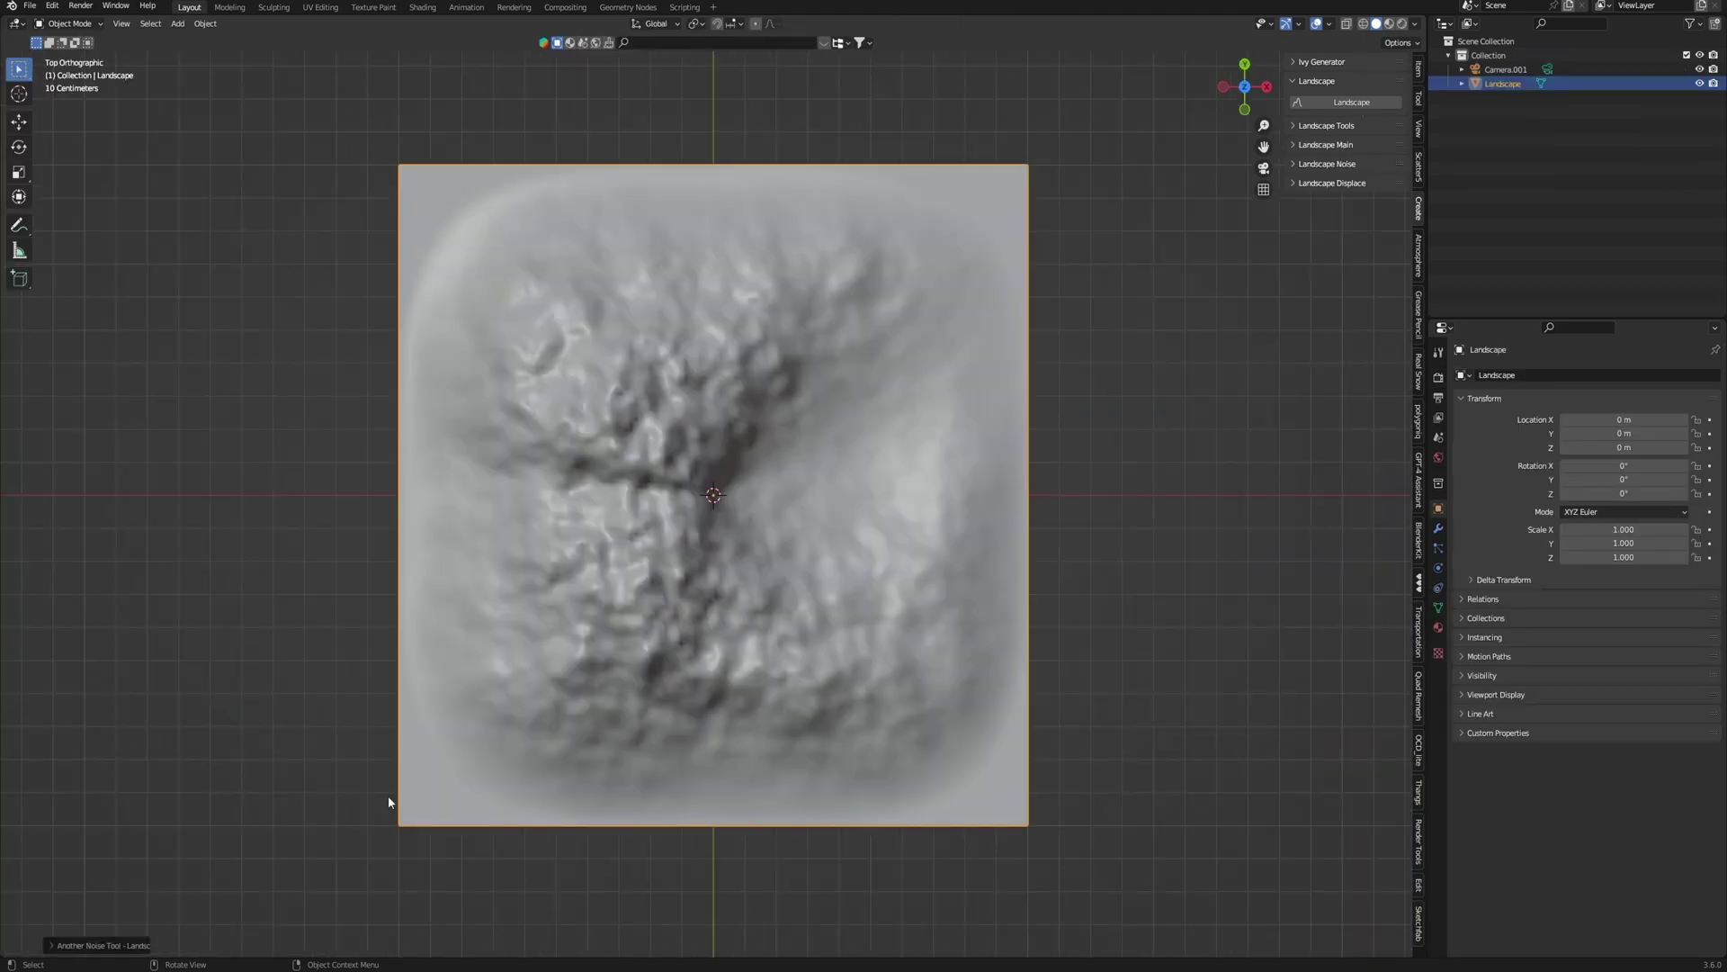
- Apply a mountain-shaped operator preset with Ridged MFractal noise and noise size 0.90 to the landscape
click(61, 945)
click(126, 294)
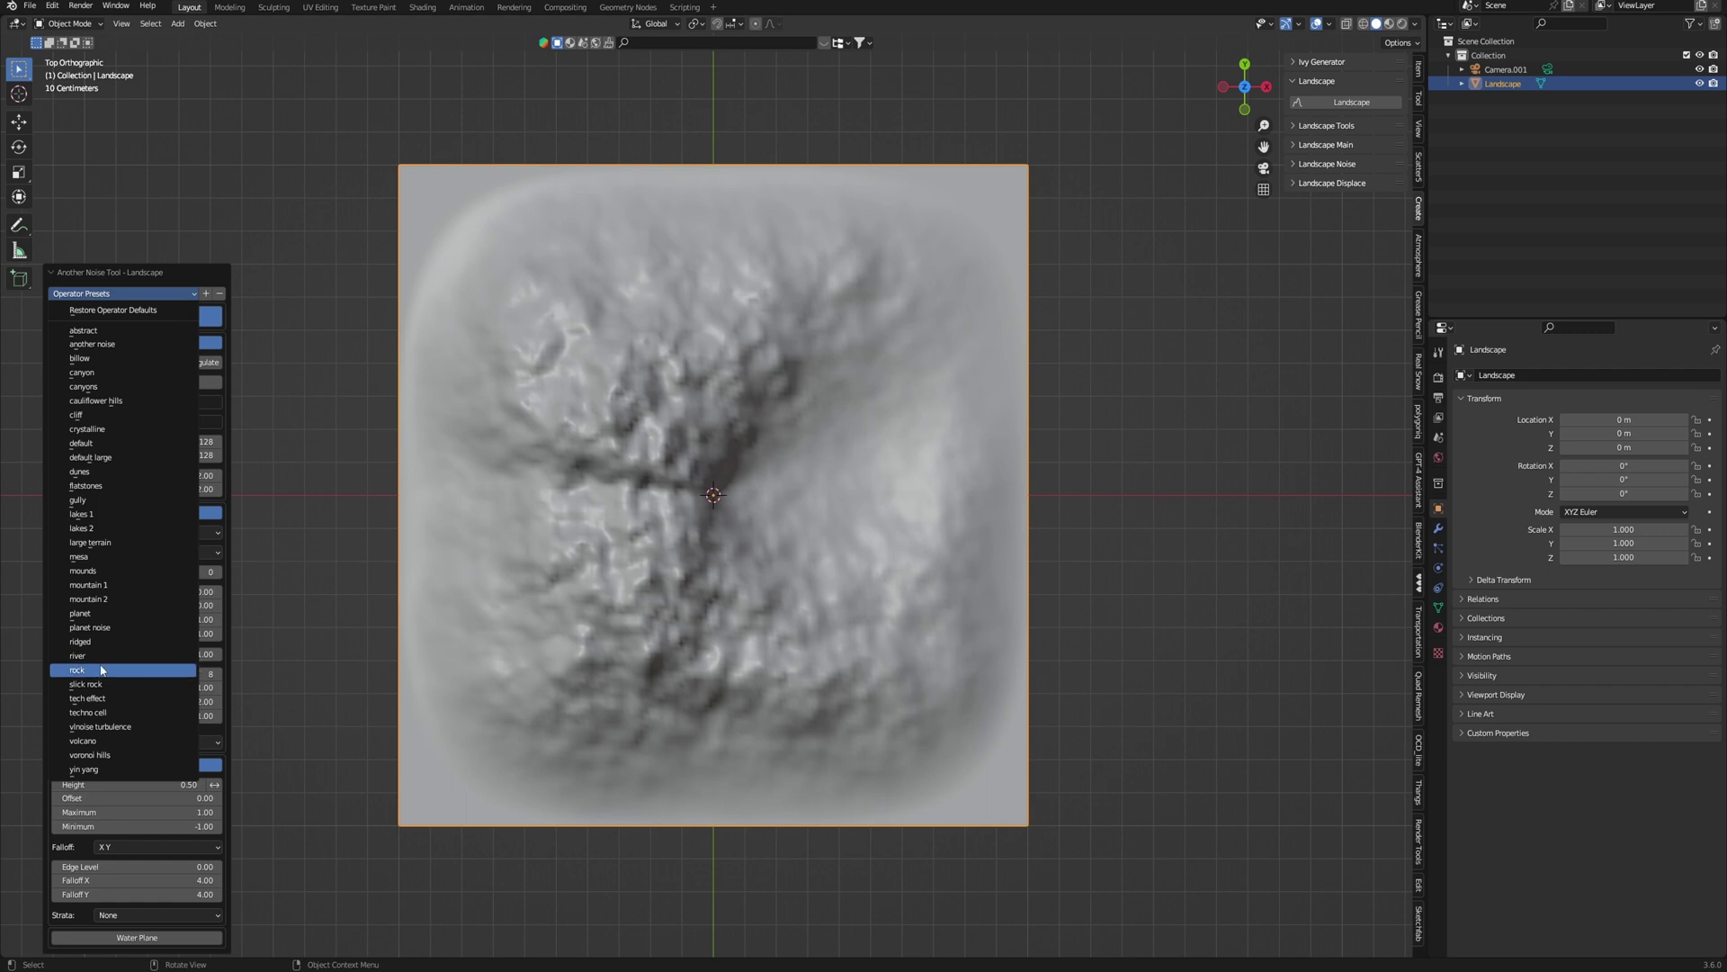
click(150, 269)
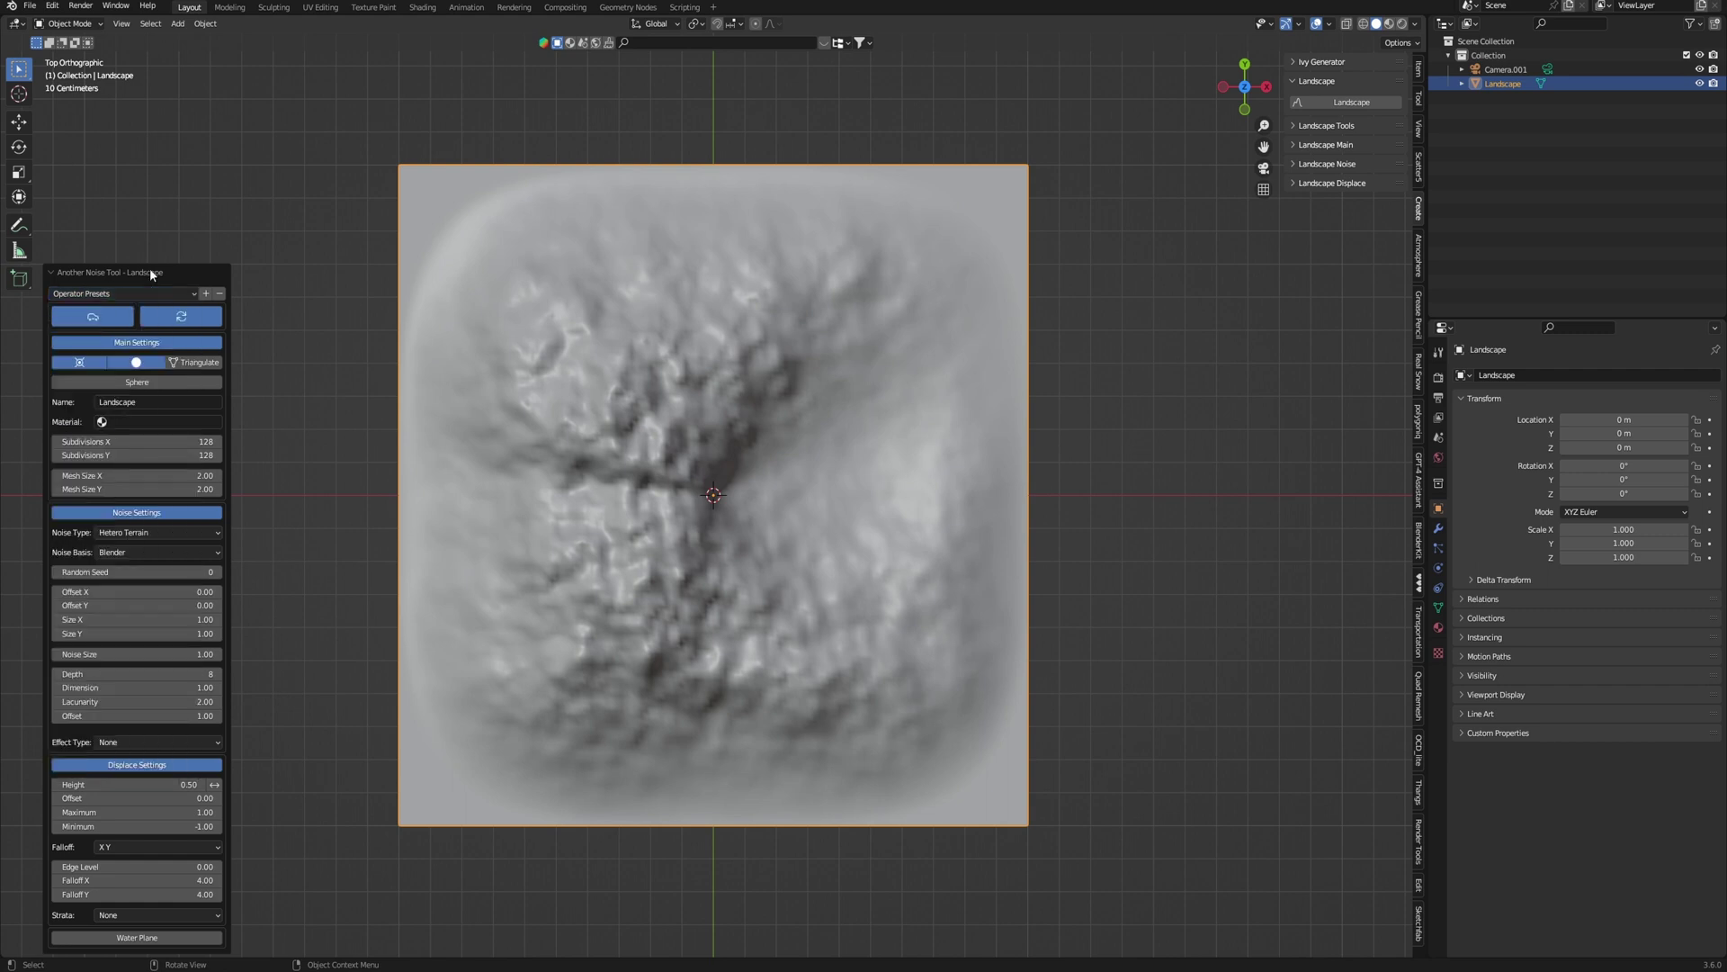
middle_drag(709, 610, 742, 619)
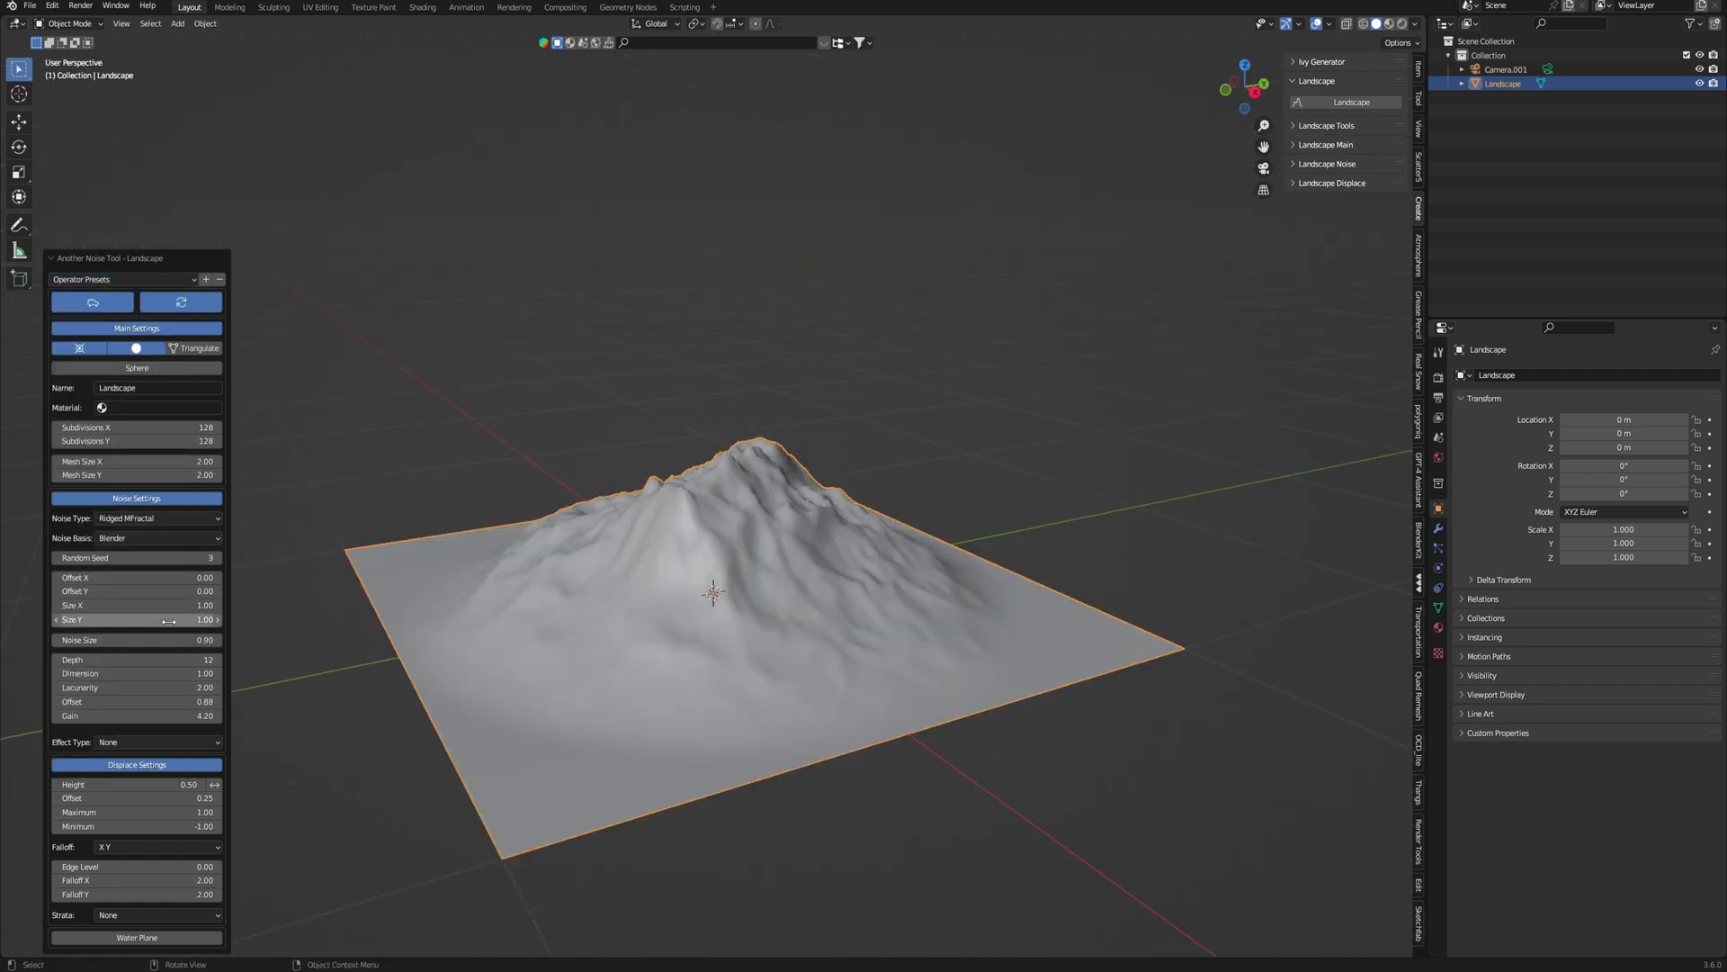
- Set the landscape noise to depth 10, dimension 1.06, lacunarity 3 and offset 1.40
click(160, 659)
text(10)
key(Return)
click(178, 673)
text(1.06)
key(Return)
click(179, 687)
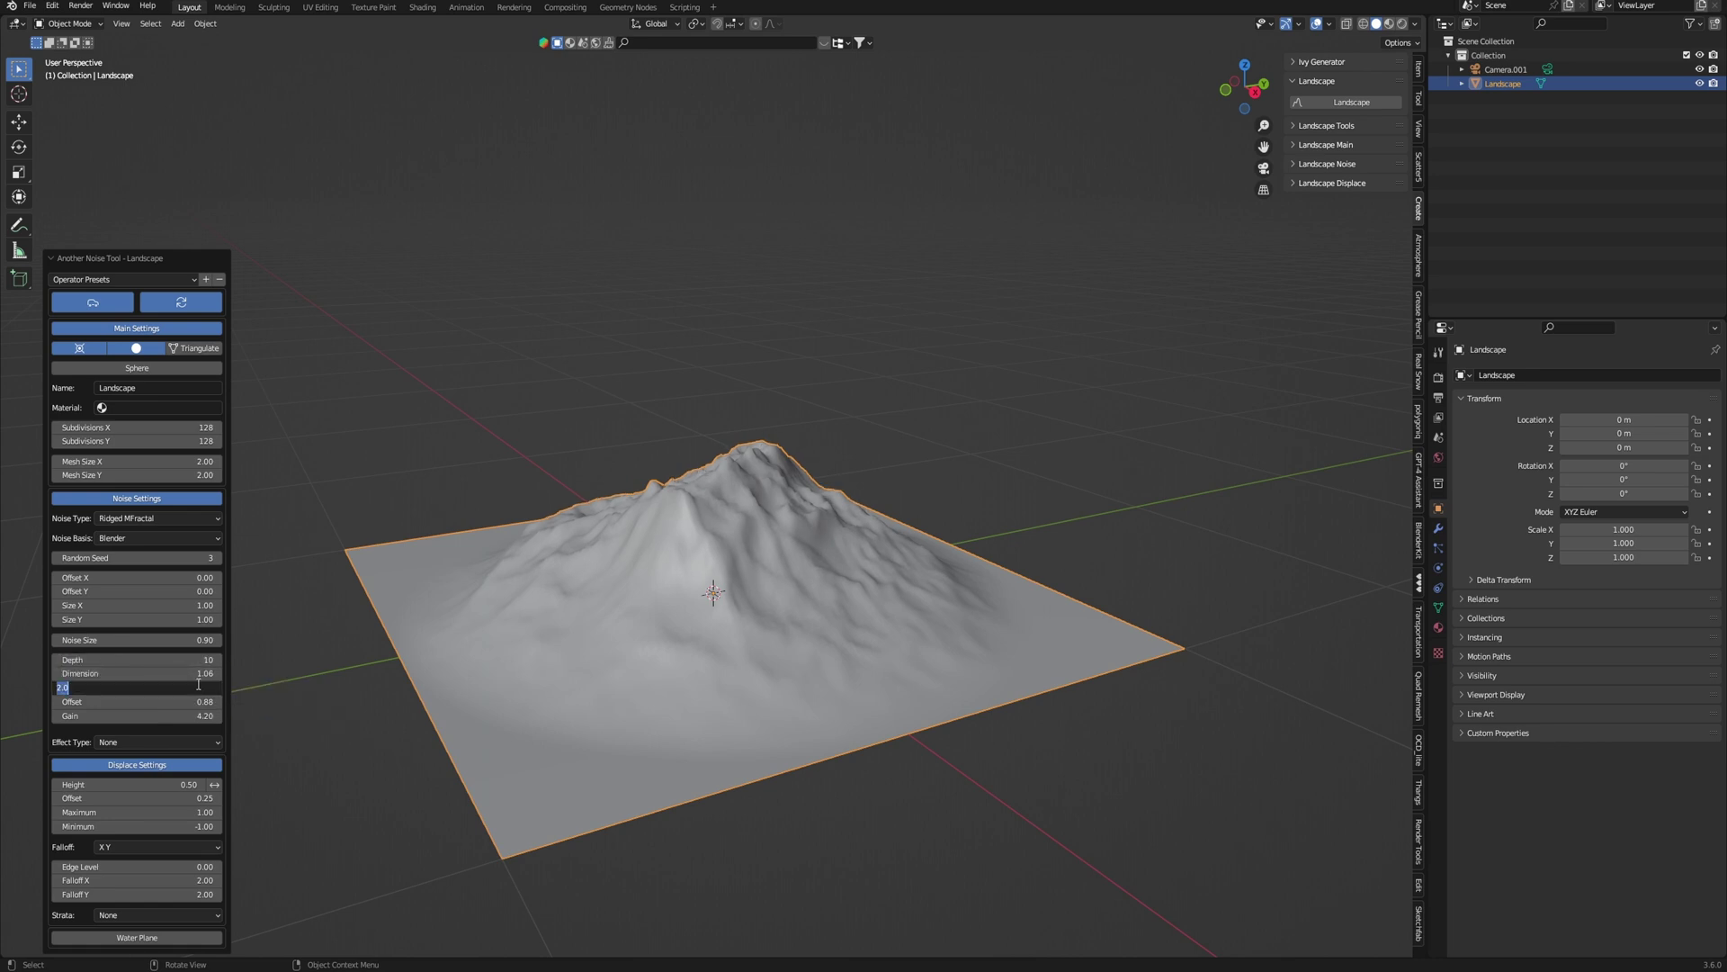
text(3)
key(Return)
drag(179, 707, 216, 707)
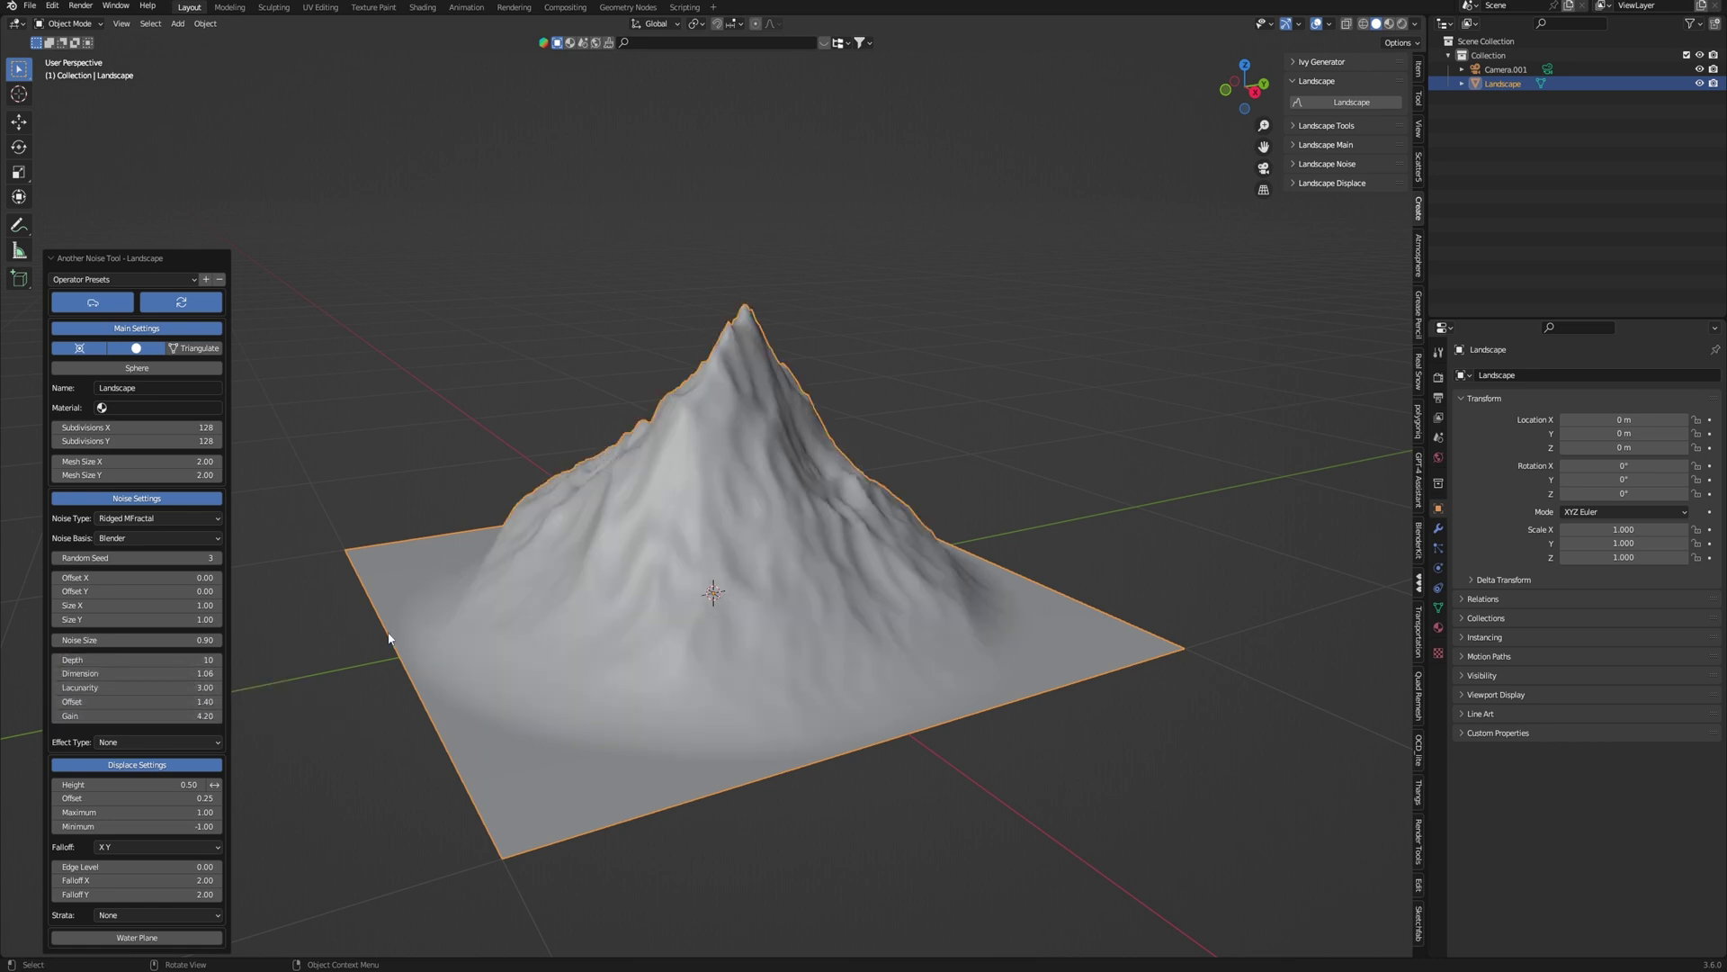
- Add a third landscape with a different random seed and move it along the ground to about X -3.5 m, Y -4.1 m
middle_drag(648, 540, 758, 543)
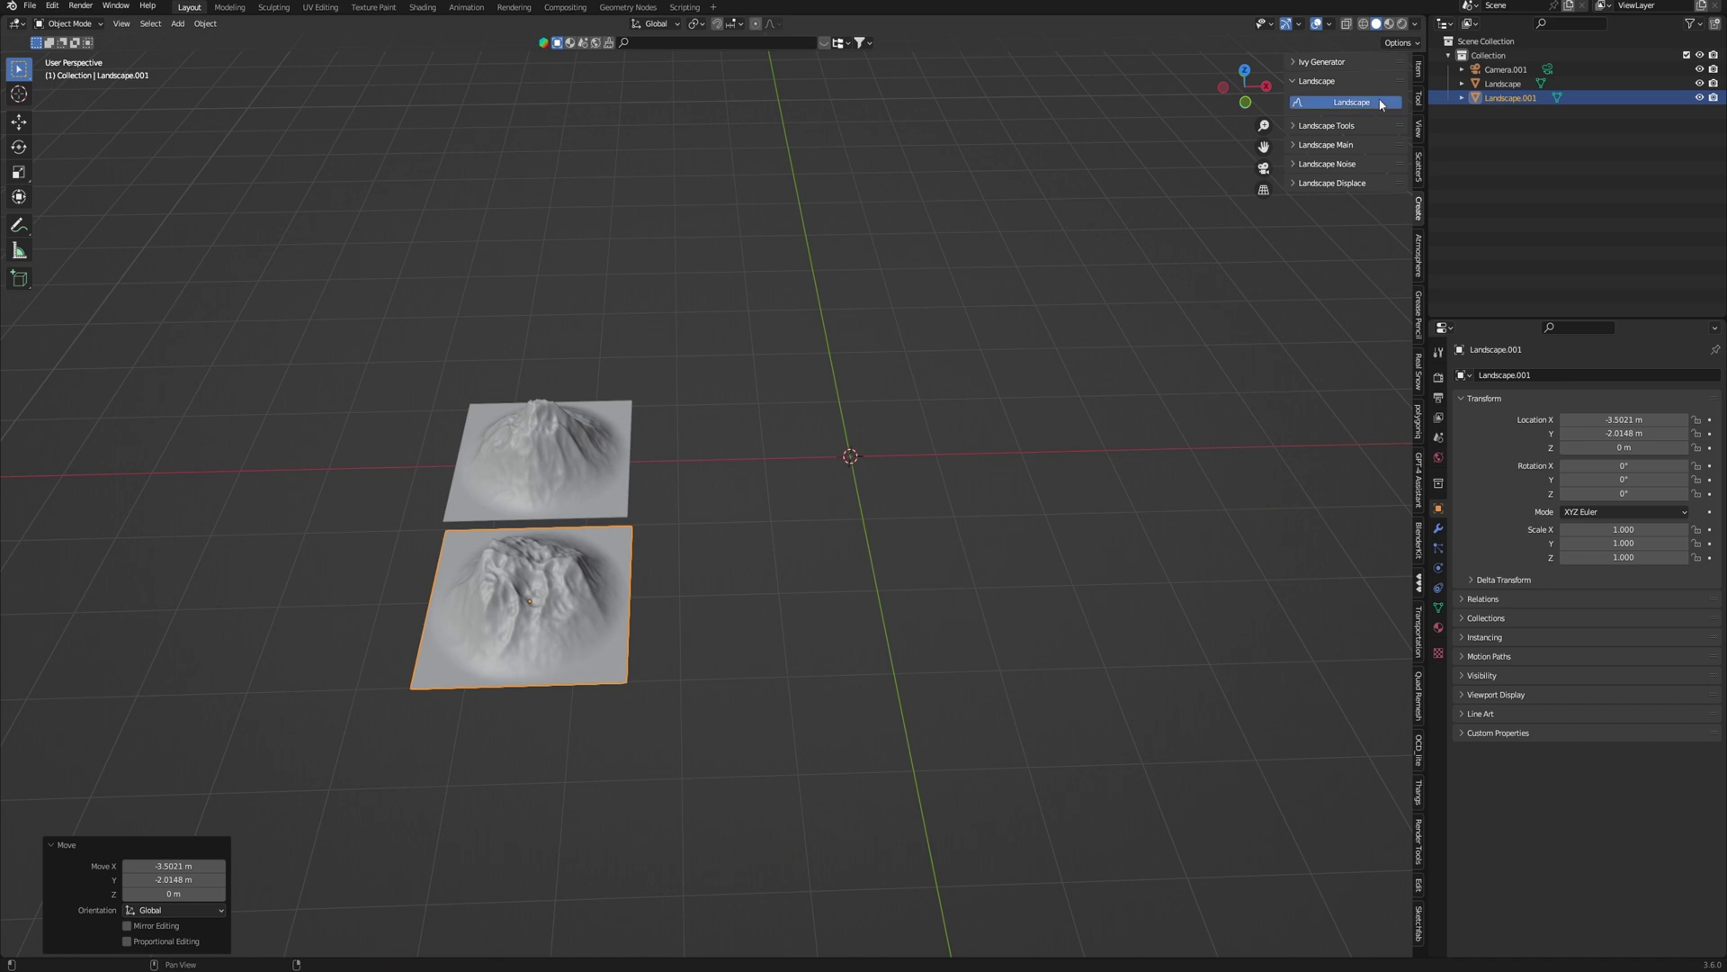
click(1351, 102)
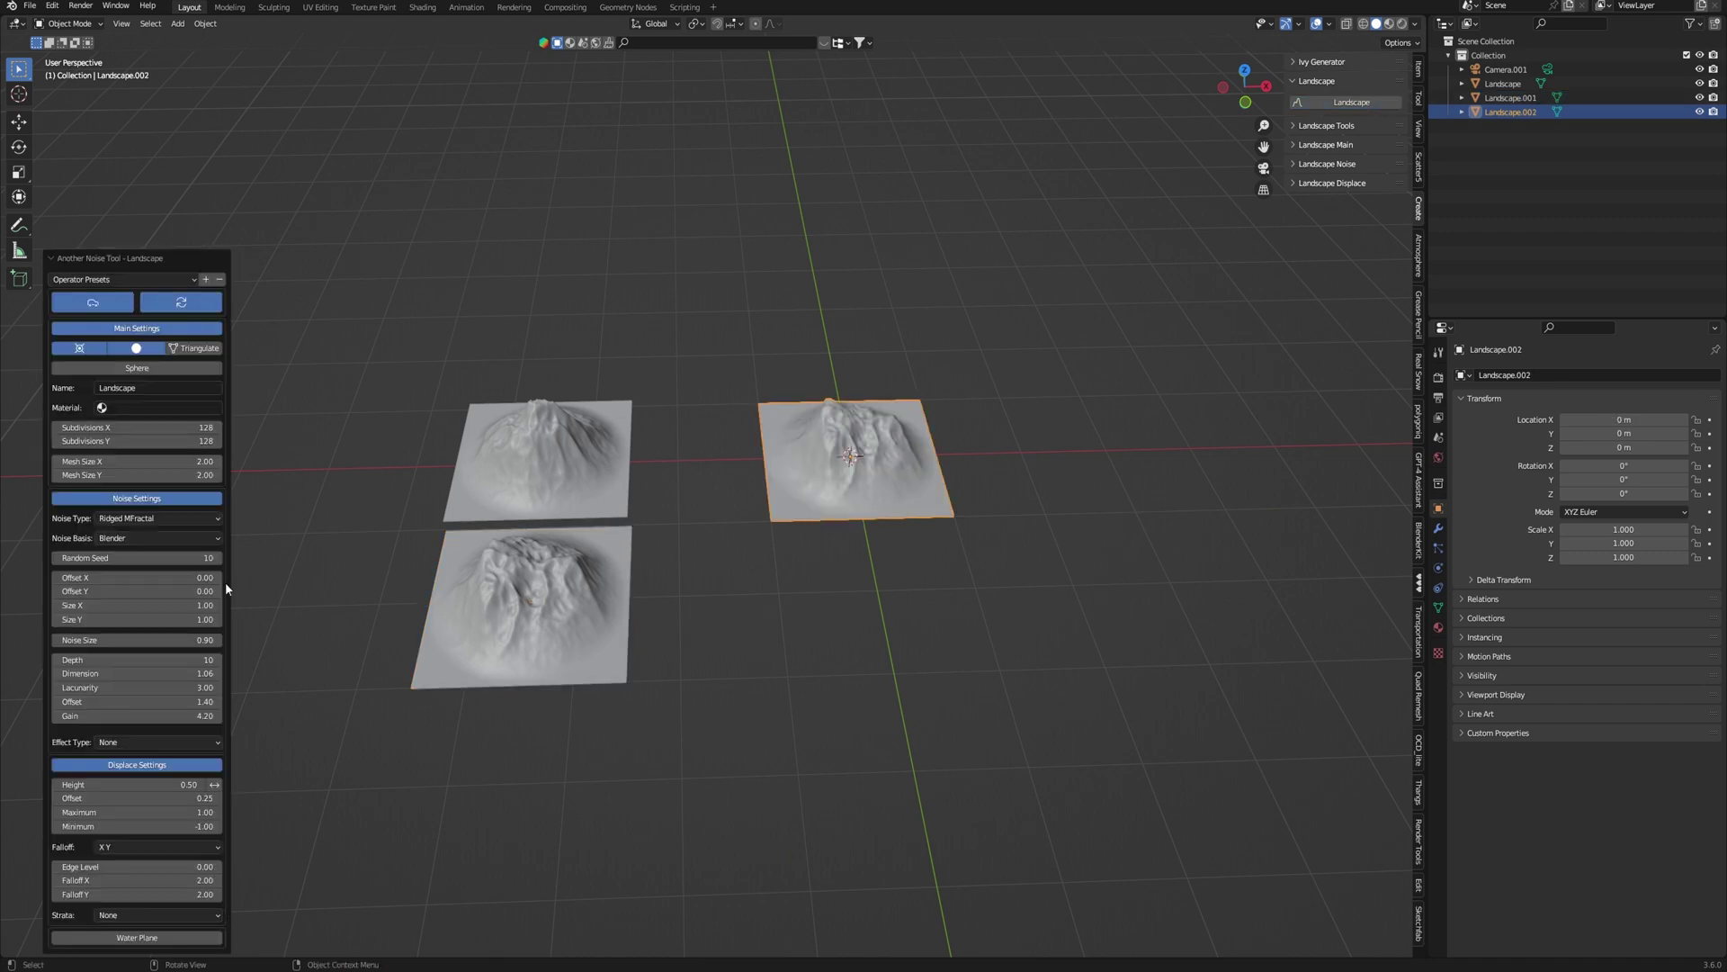
click(188, 557)
text(20)
key(Return)
key(g)
key(shift+z)
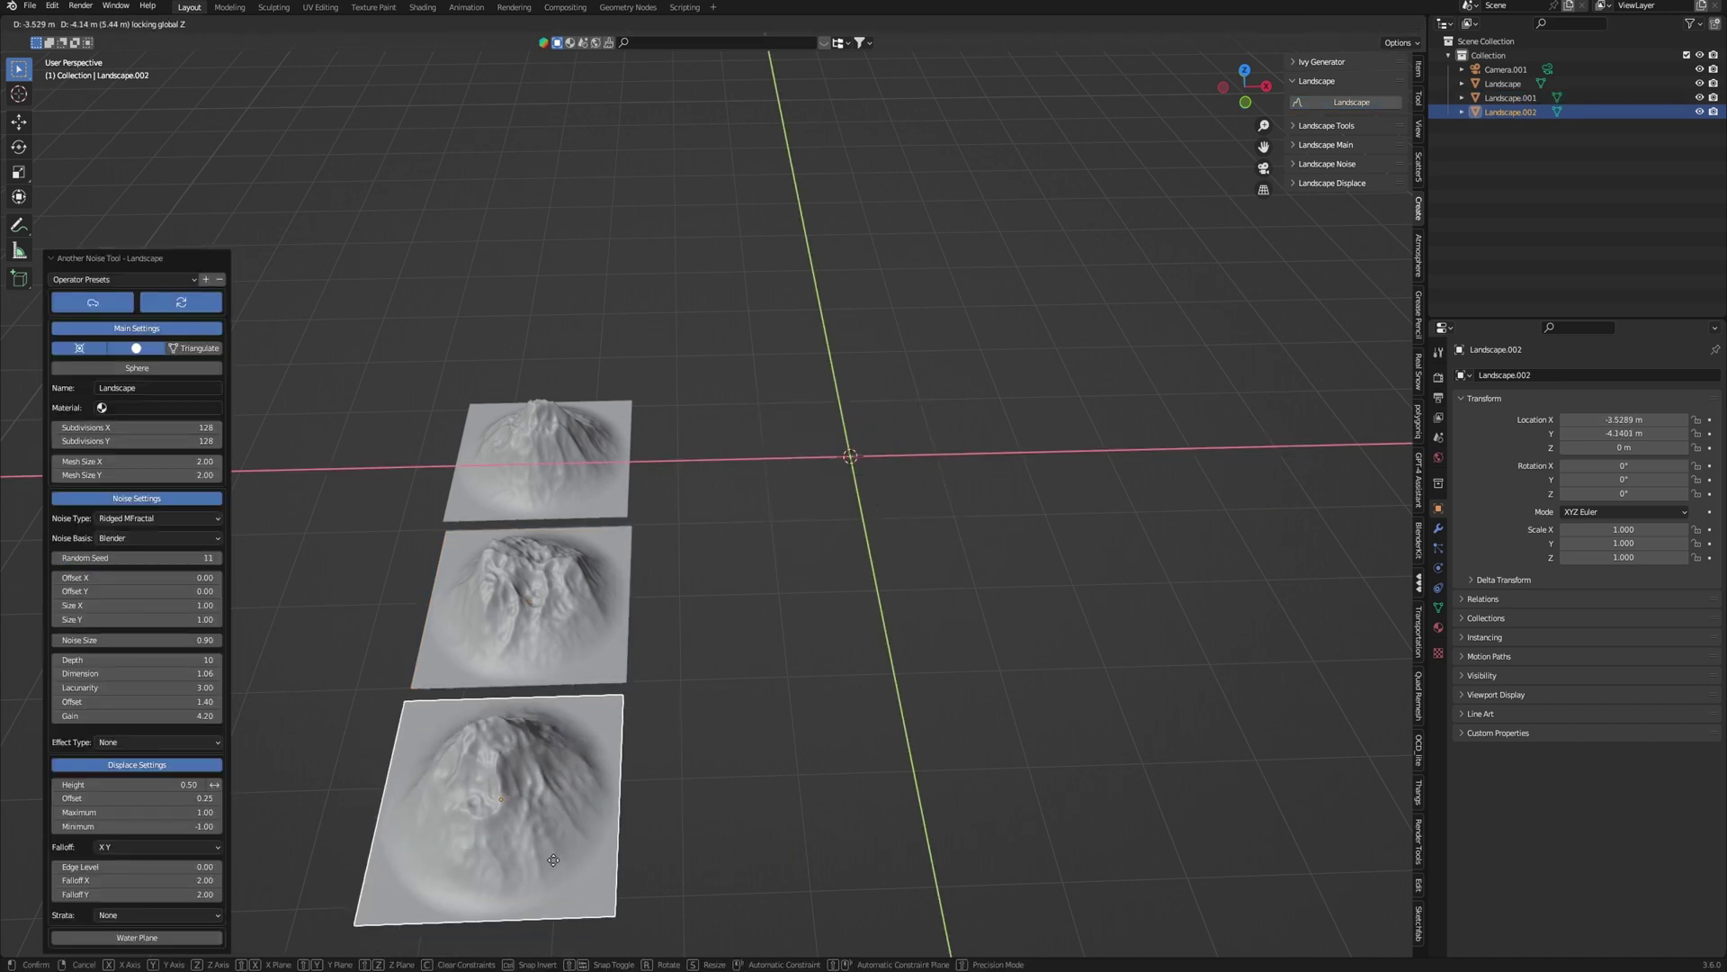
click(561, 843)
- Add a fourth landscape with a new random seed and move it along the ground to about X -3.6 m, Y 2.2 m
click(1388, 105)
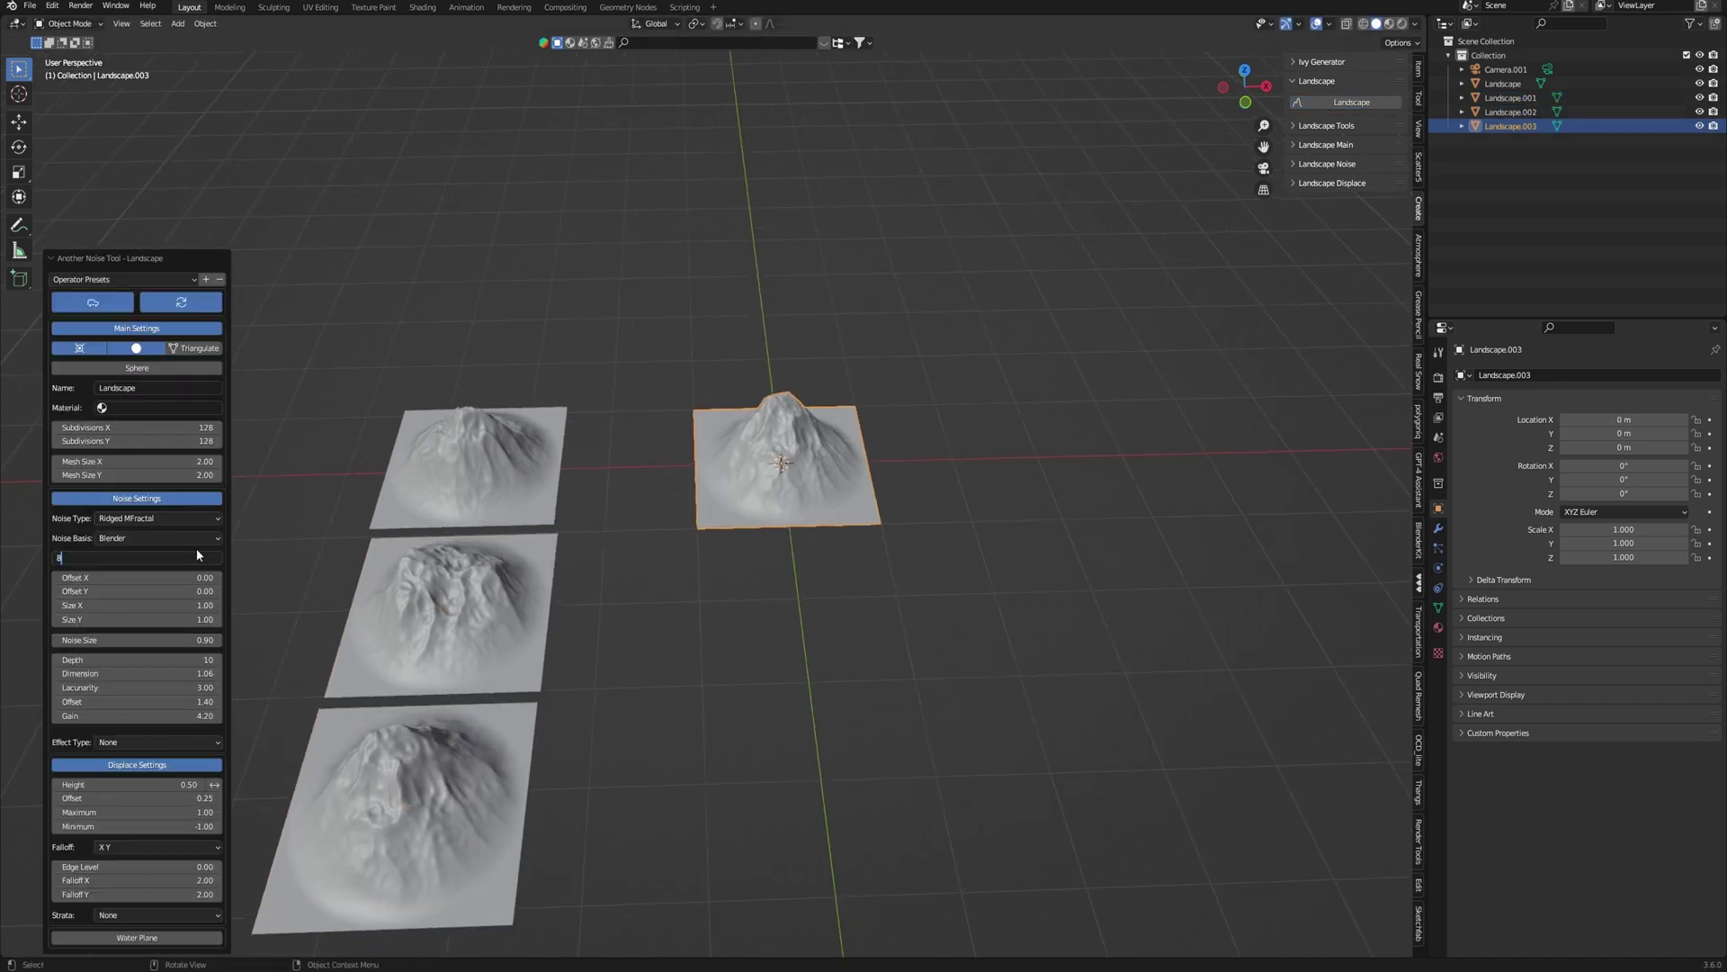
key(Return)
key(g)
key(shift+z)
click(409, 319)
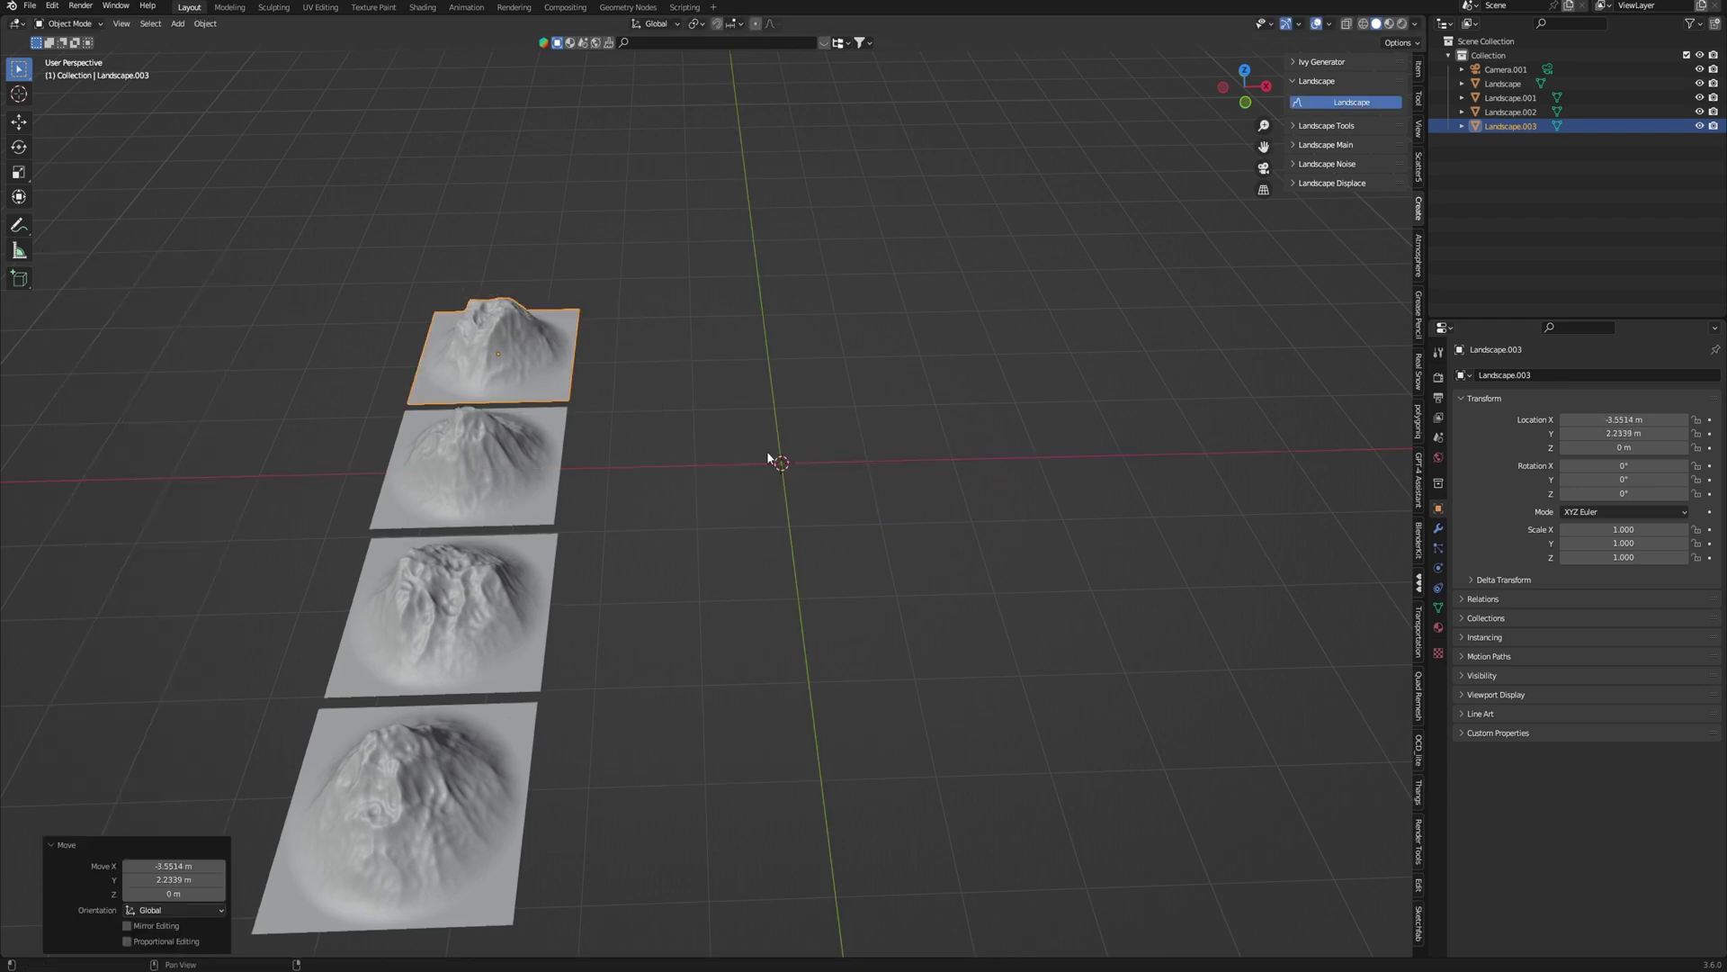
- Add a fifth landscape with random seed 12 and place it on the ground at the far end of the row
click(1352, 102)
key(Return)
key(g)
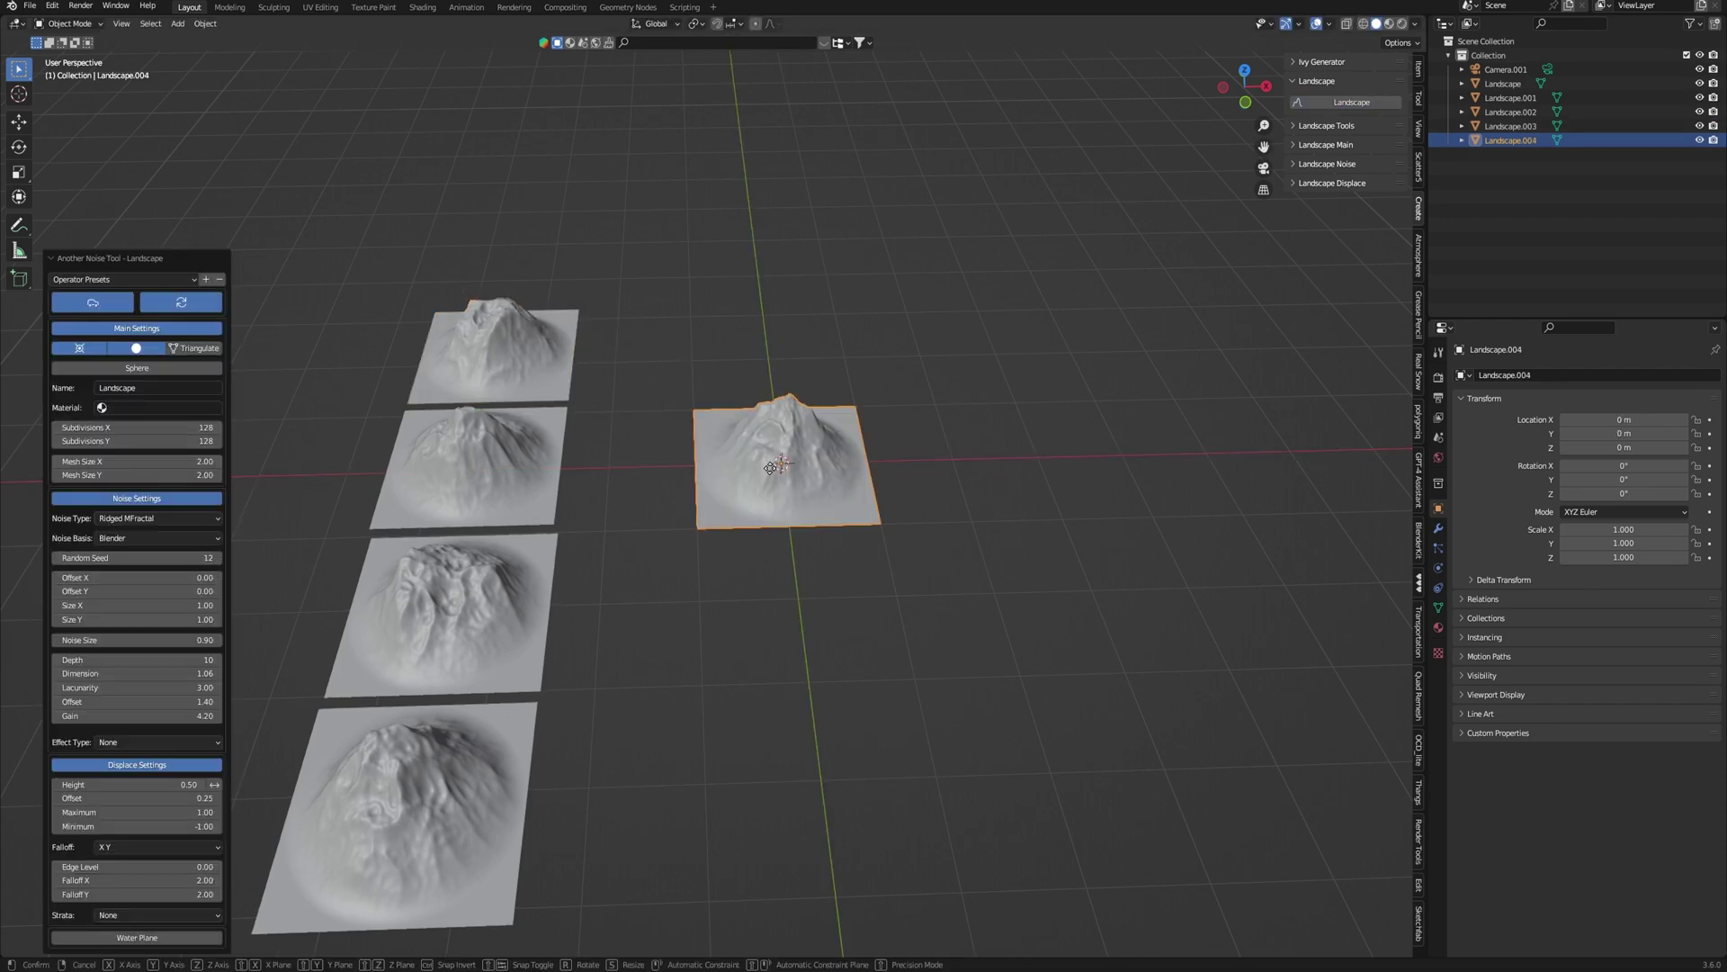
key(shift+z)
click(424, 157)
- Rotate, enlarge and reposition Landscape.001 as the big mountain at the left end of the range
scroll(864, 503, down, 2)
shift+middle_drag(904, 526, 995, 528)
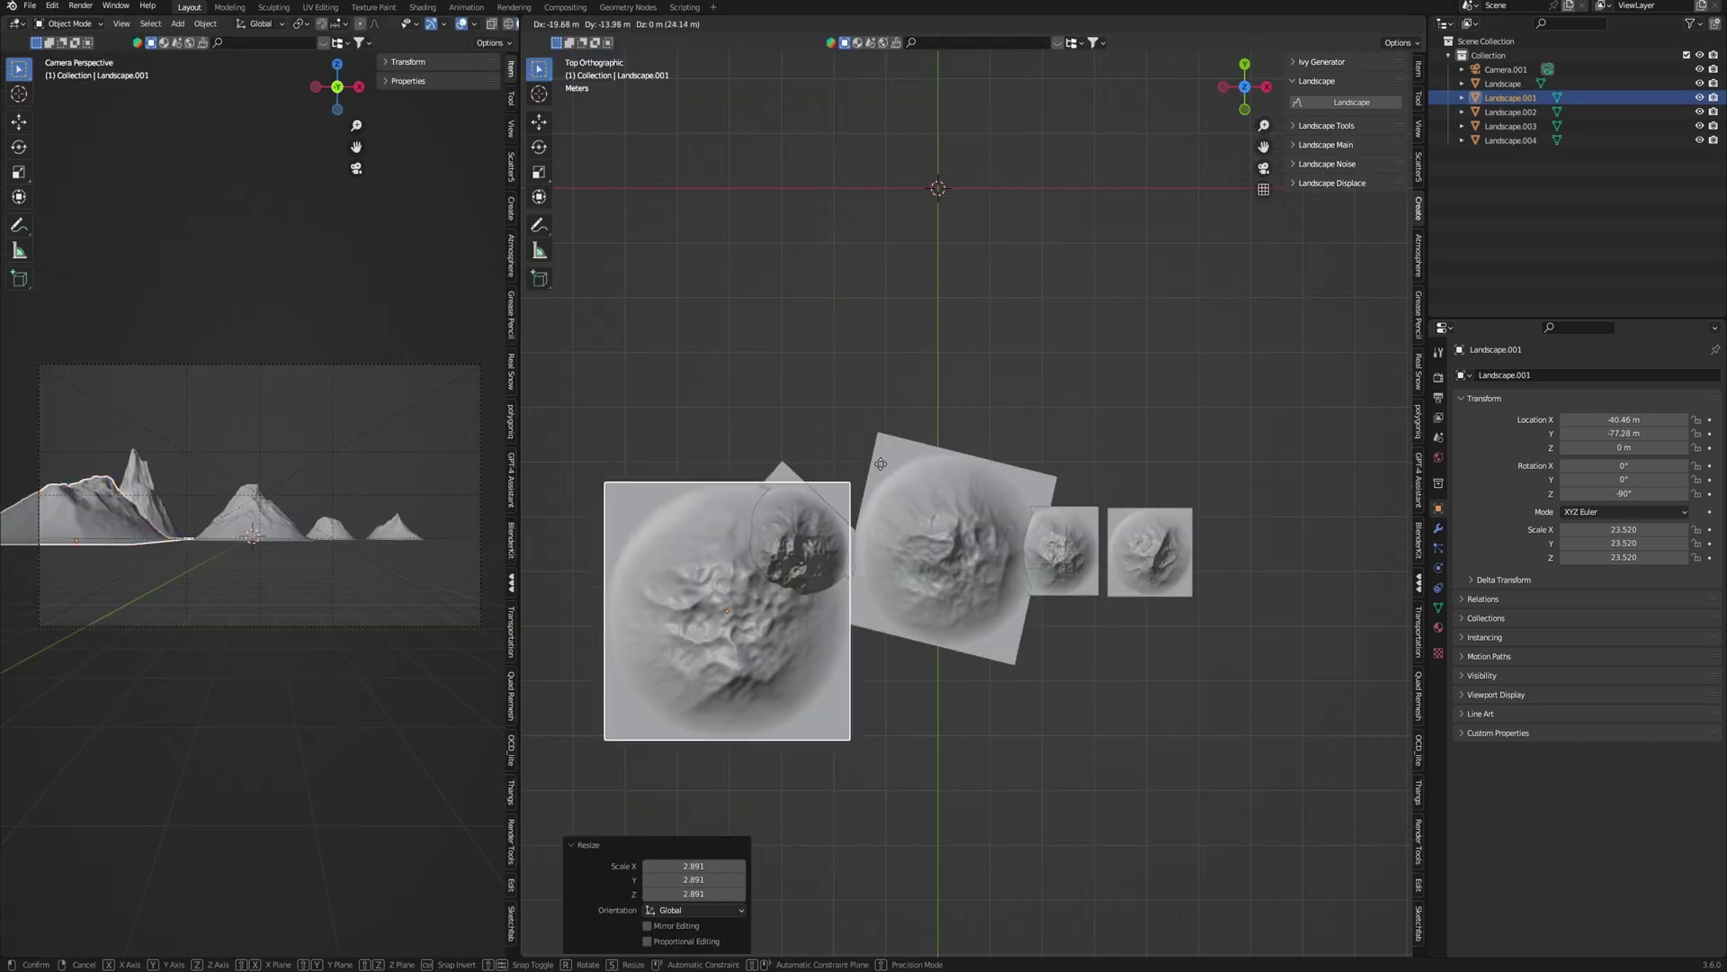
key(r)
key(s)
click(1043, 502)
key(g)
click(1036, 474)
- Reposition and rescale the tall, narrow peak Landscape.002 overlapping the large left mountain
click(799, 540)
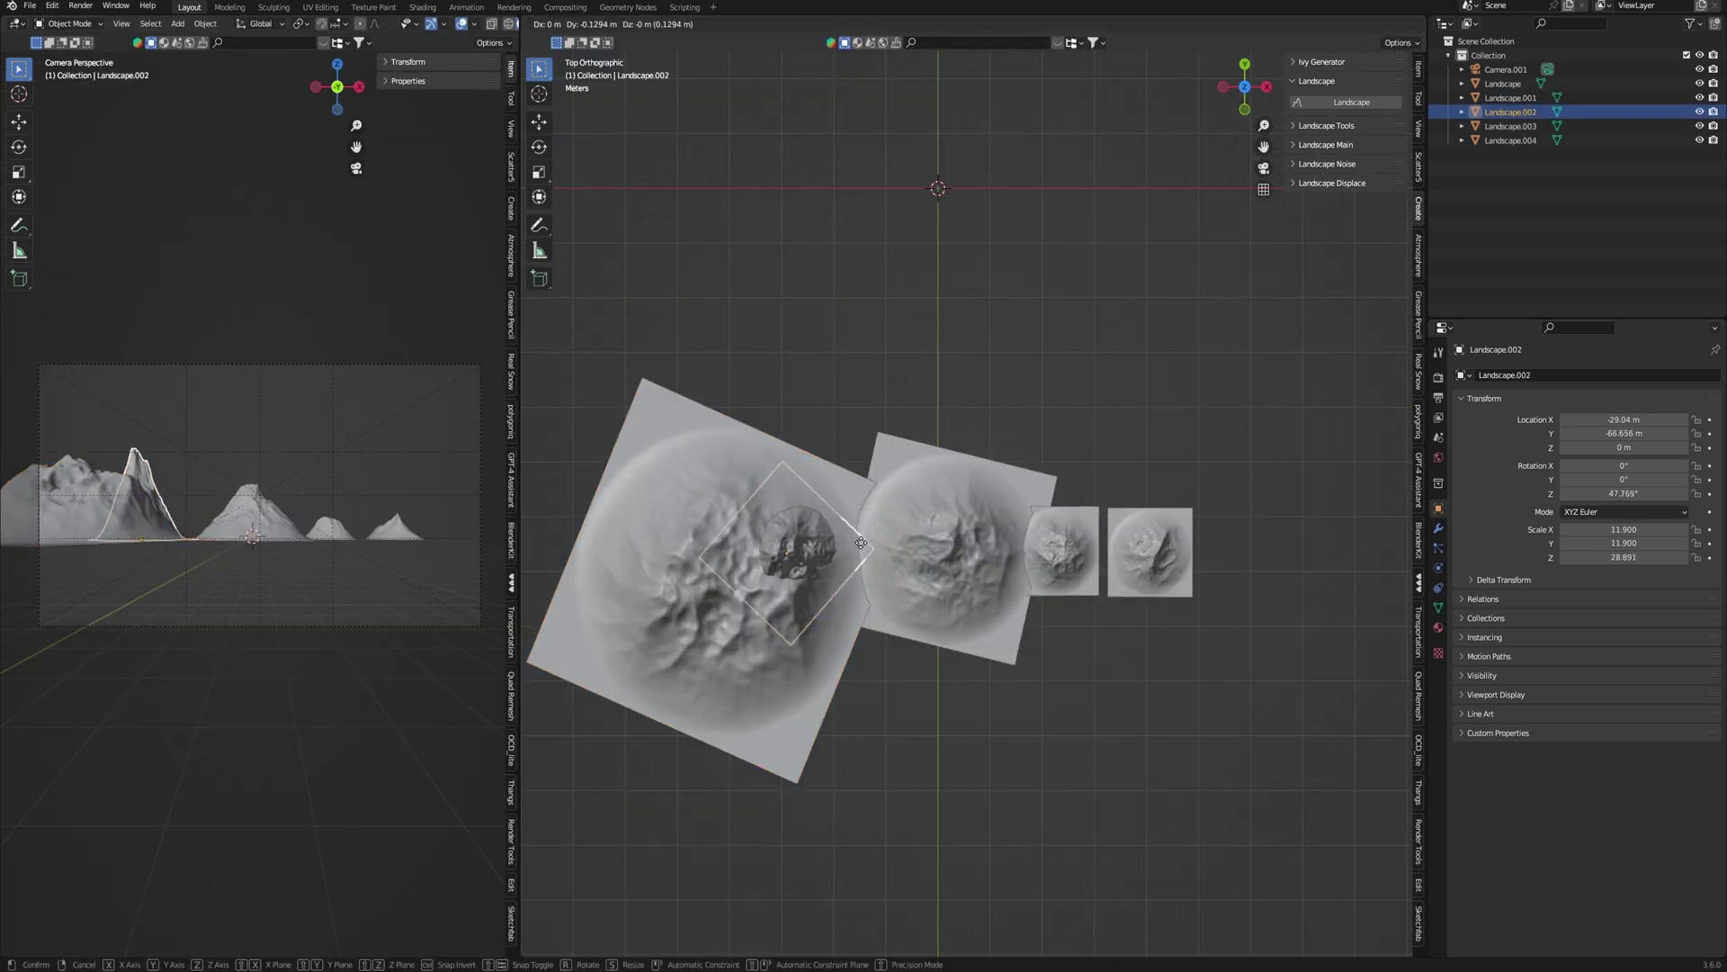
key(g)
key(s)
key(g)
- Make a linked duplicate of the tall peak beside it, then rotate it and adjust its overall size and height
key(alt+d)
key(r)
click(1104, 461)
key(s)
click(1048, 482)
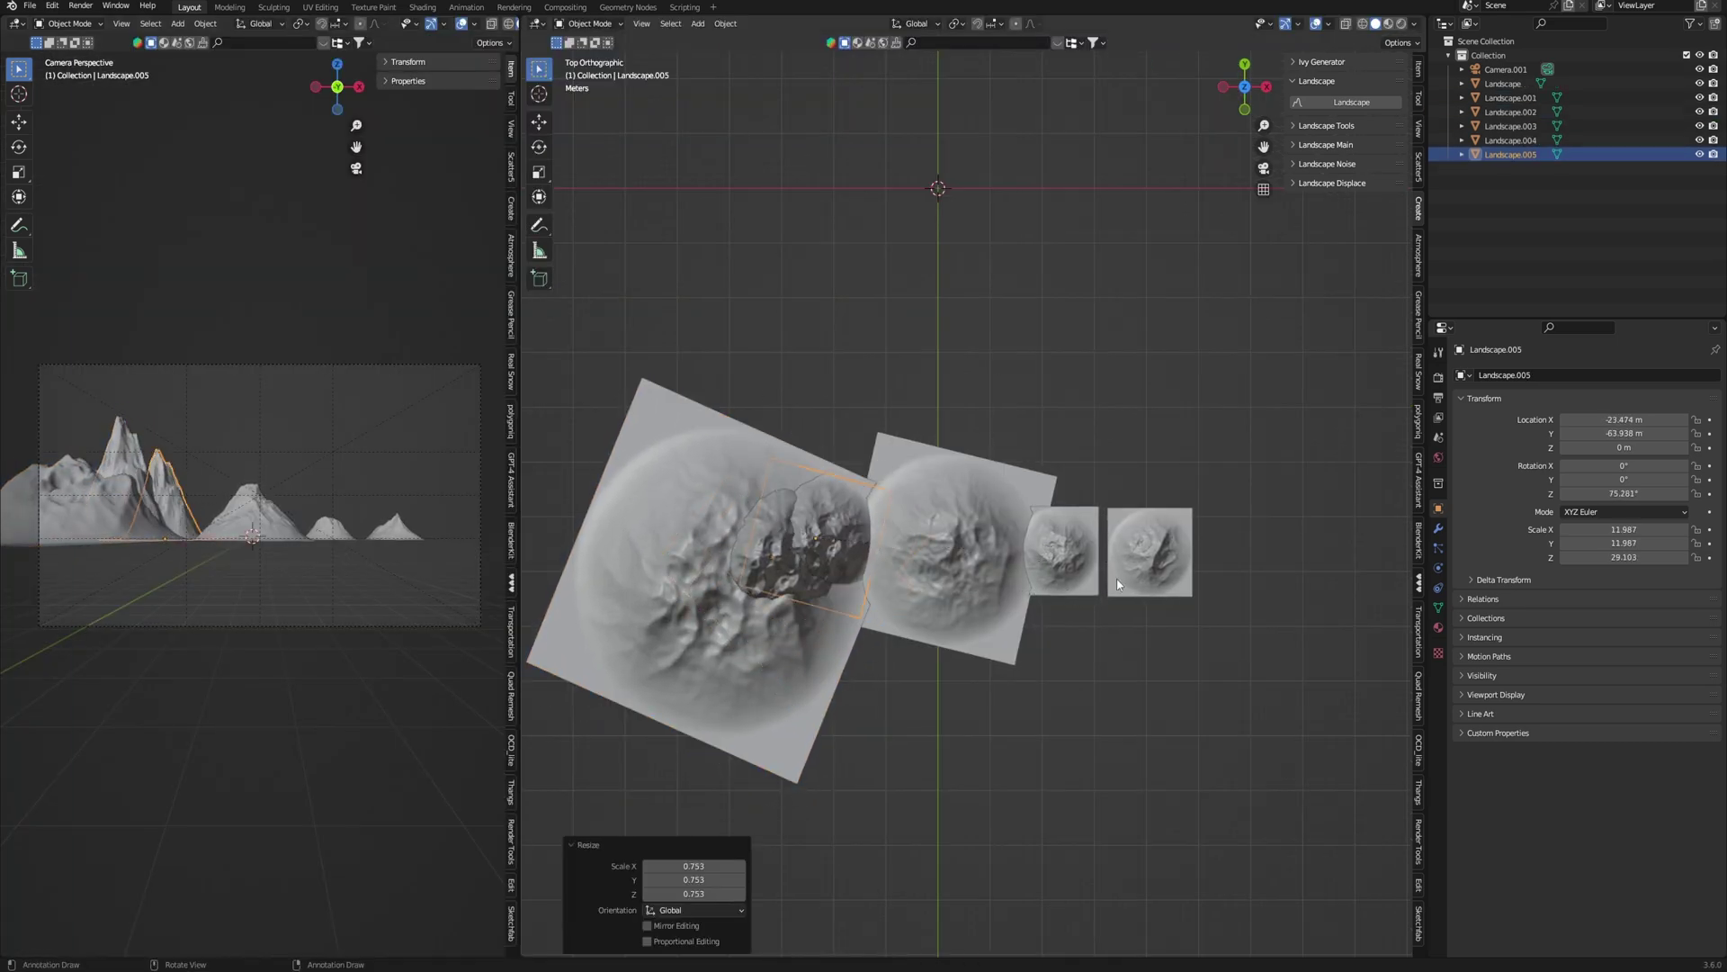
key(s)
key(z)
click(1061, 495)
key(r)
click(1082, 511)
click(1003, 549)
- Move Landscape.003 between the two left mountains, enlarge it to a scale of about 19.7 and rotate it to about 59°
click(1080, 563)
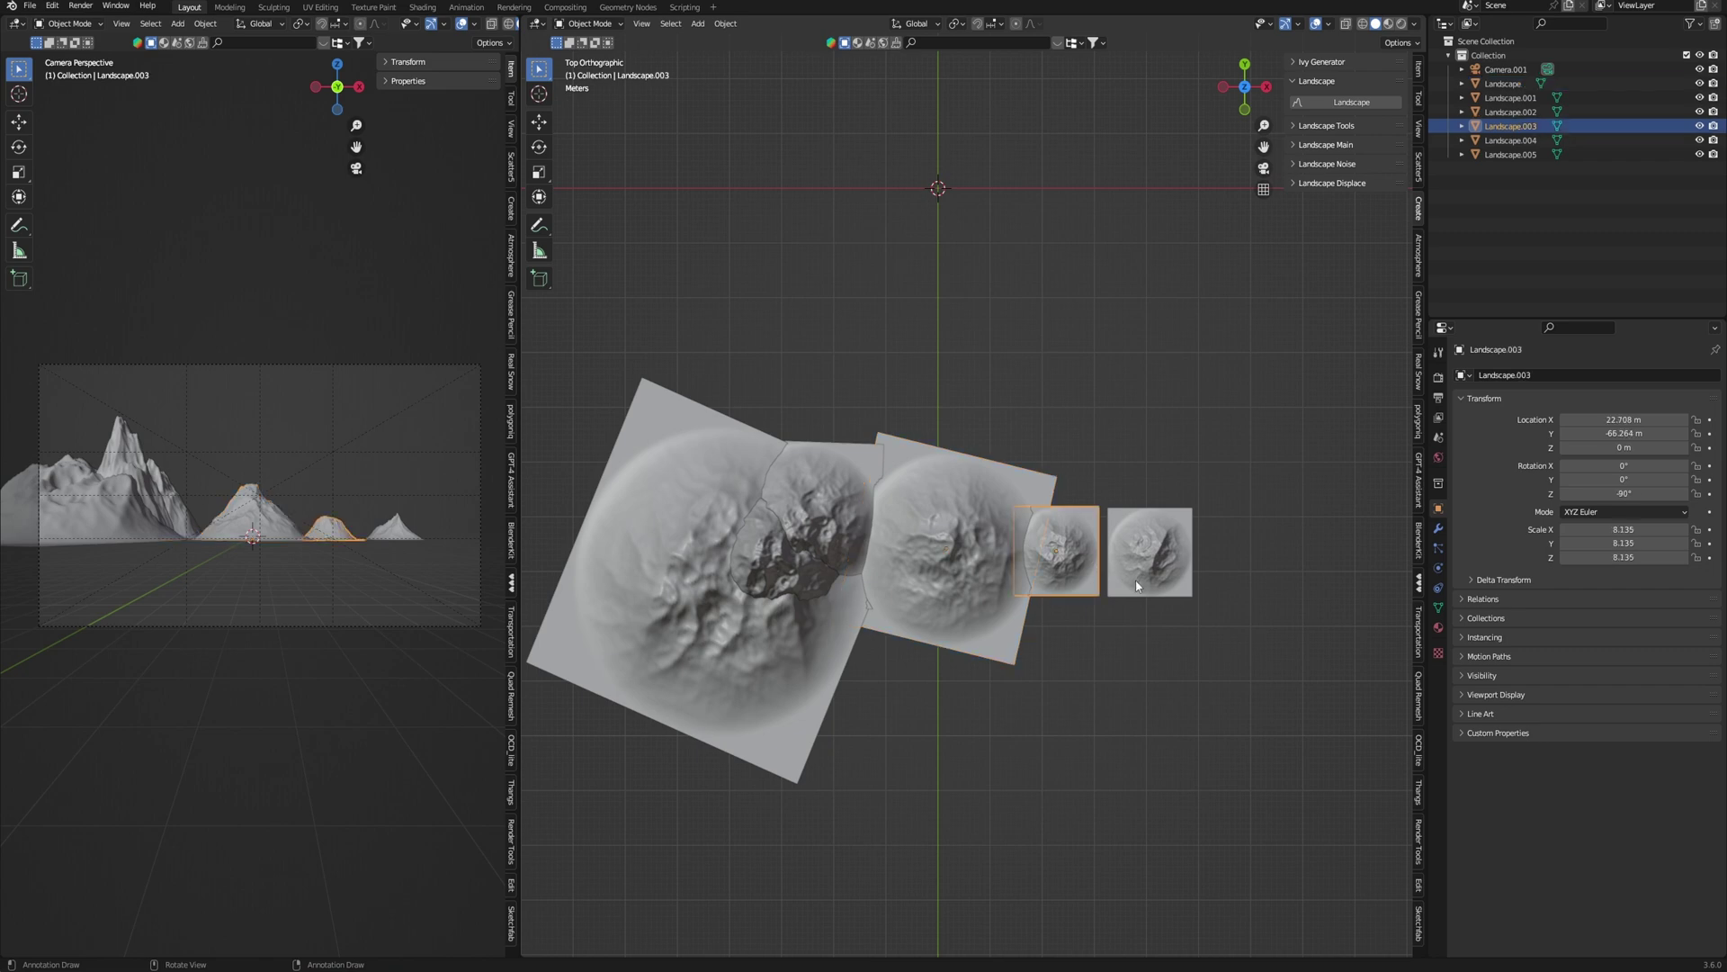
key(g)
click(960, 534)
key(s)
click(1043, 477)
key(r)
click(1129, 573)
- Shift Landscape.003 by about -1.7 m in X and -5.3 m in Y and reduce its Z scale to about 10.8
key(g)
click(1118, 604)
key(s)
key(z)
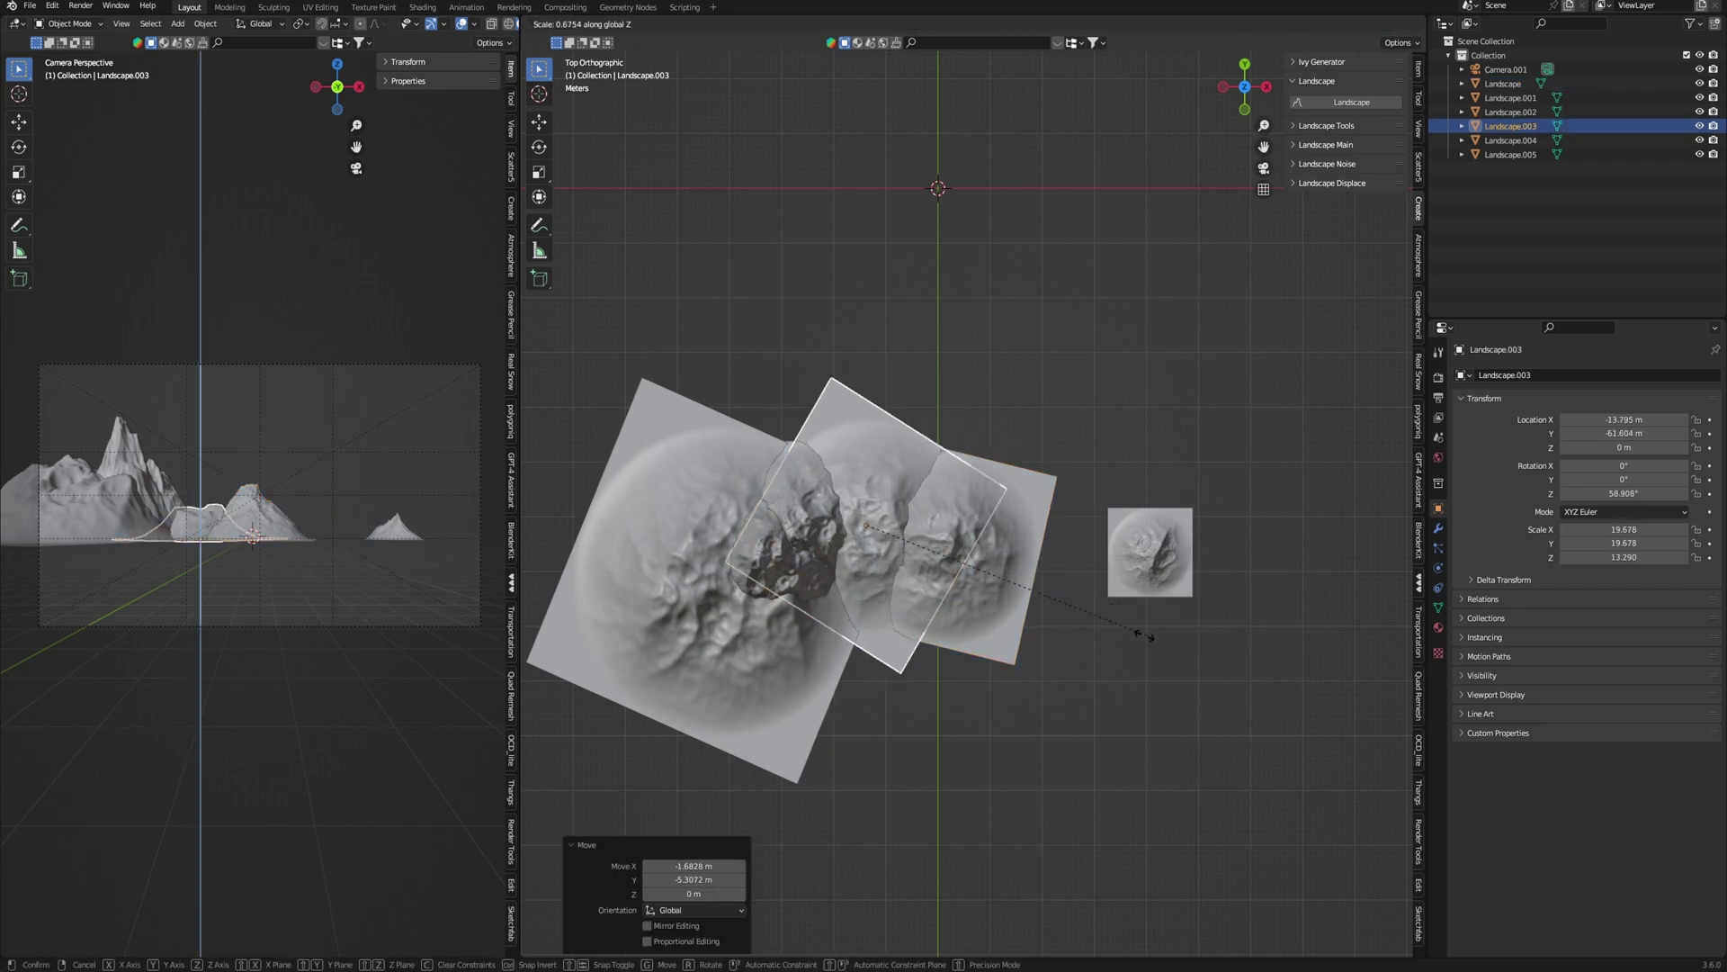
click(1096, 632)
- Make a linked duplicate of Landscape.003 in front of the range, lower its height and widen it to a scale of about 27.9
key(alt+d)
click(1102, 759)
key(s)
key(z)
click(1094, 702)
key(s)
key(s)
click(1145, 718)
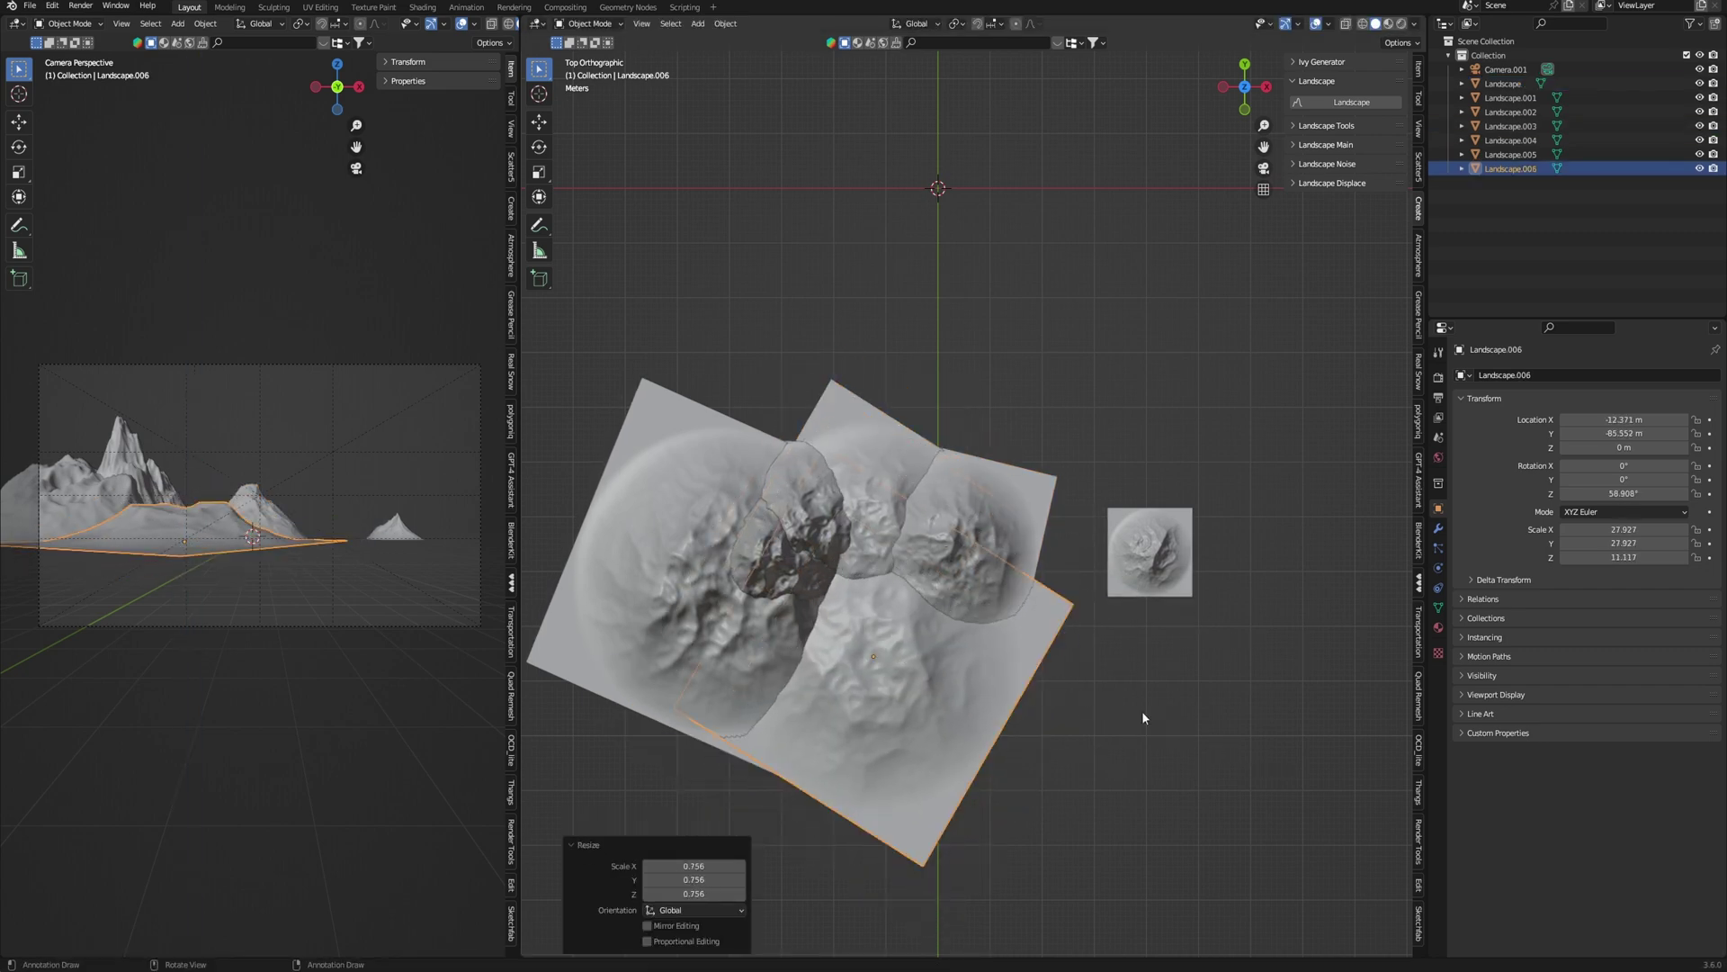
- Adjust the height of the wide foreground duplicate, then reposition and rotate it beneath the neighbouring mountains
key(s)
key(z)
key(g)
key(r)
click(1018, 482)
- Move Landscape.003 forward between the mountains, then reposition and rotate the central mountain beside it
click(881, 536)
key(g)
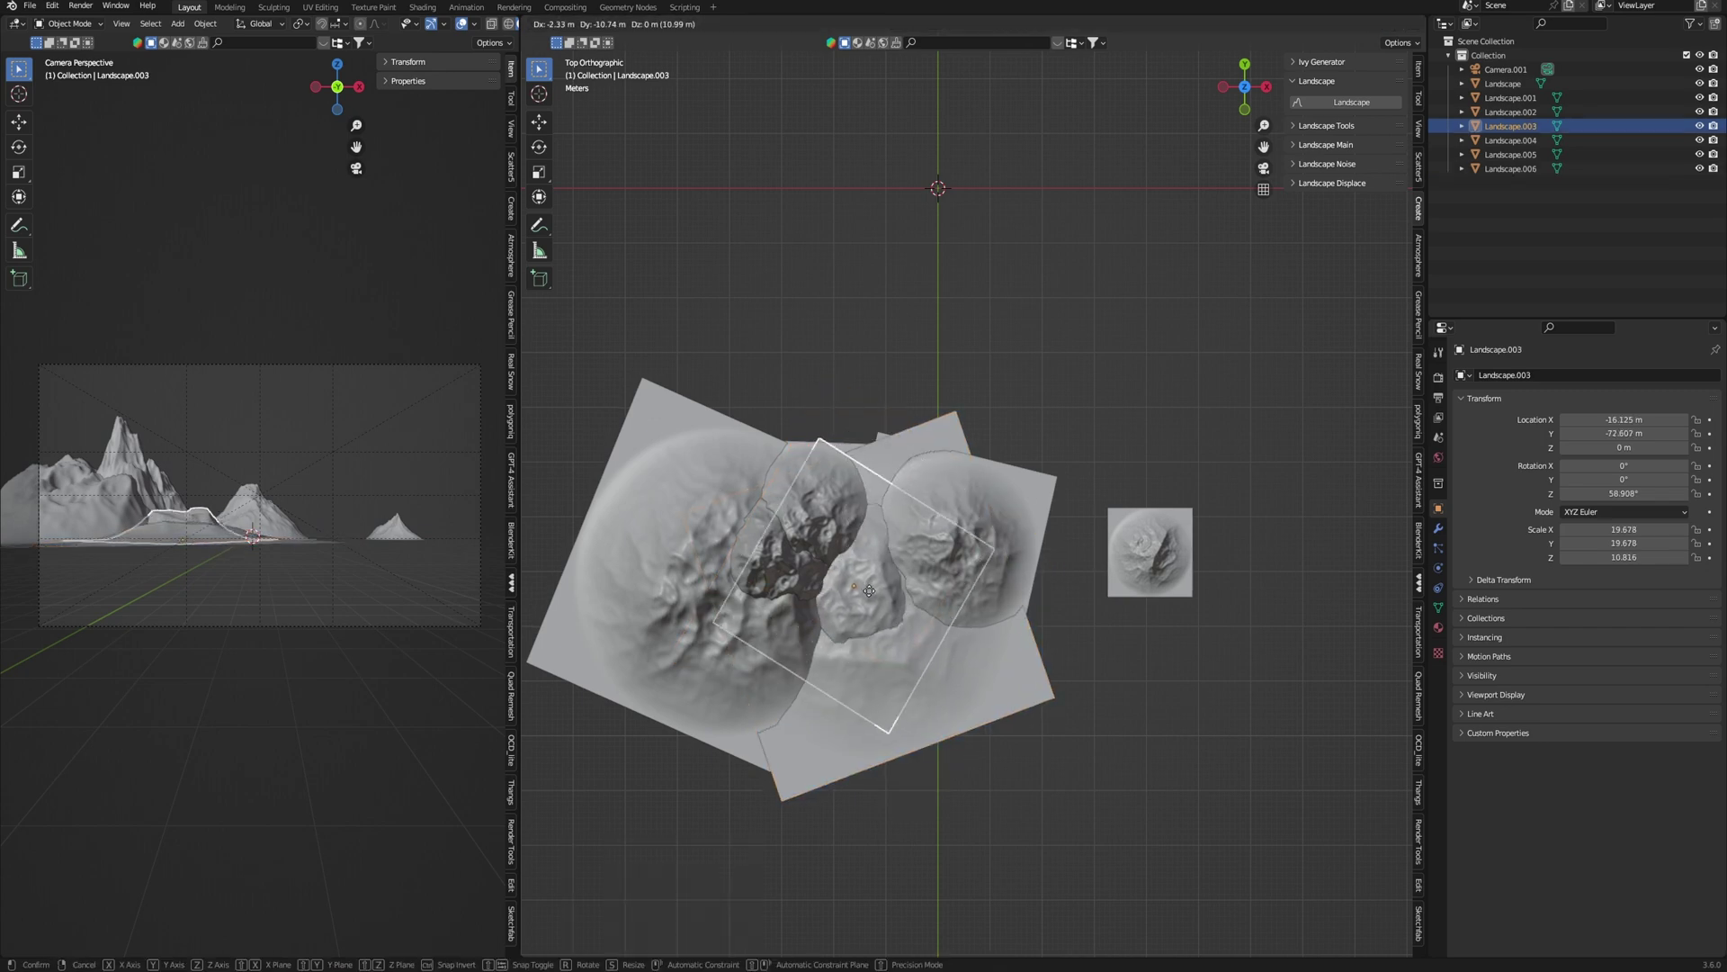
click(865, 605)
click(963, 540)
key(g)
key(r)
- Duplicate mountain meshes to extend the range on the right side of the scene
scroll(1149, 558, down, 2)
shift+middle_drag(1149, 556, 1051, 576)
key(shift+d)
click(1225, 559)
key(shift+d)
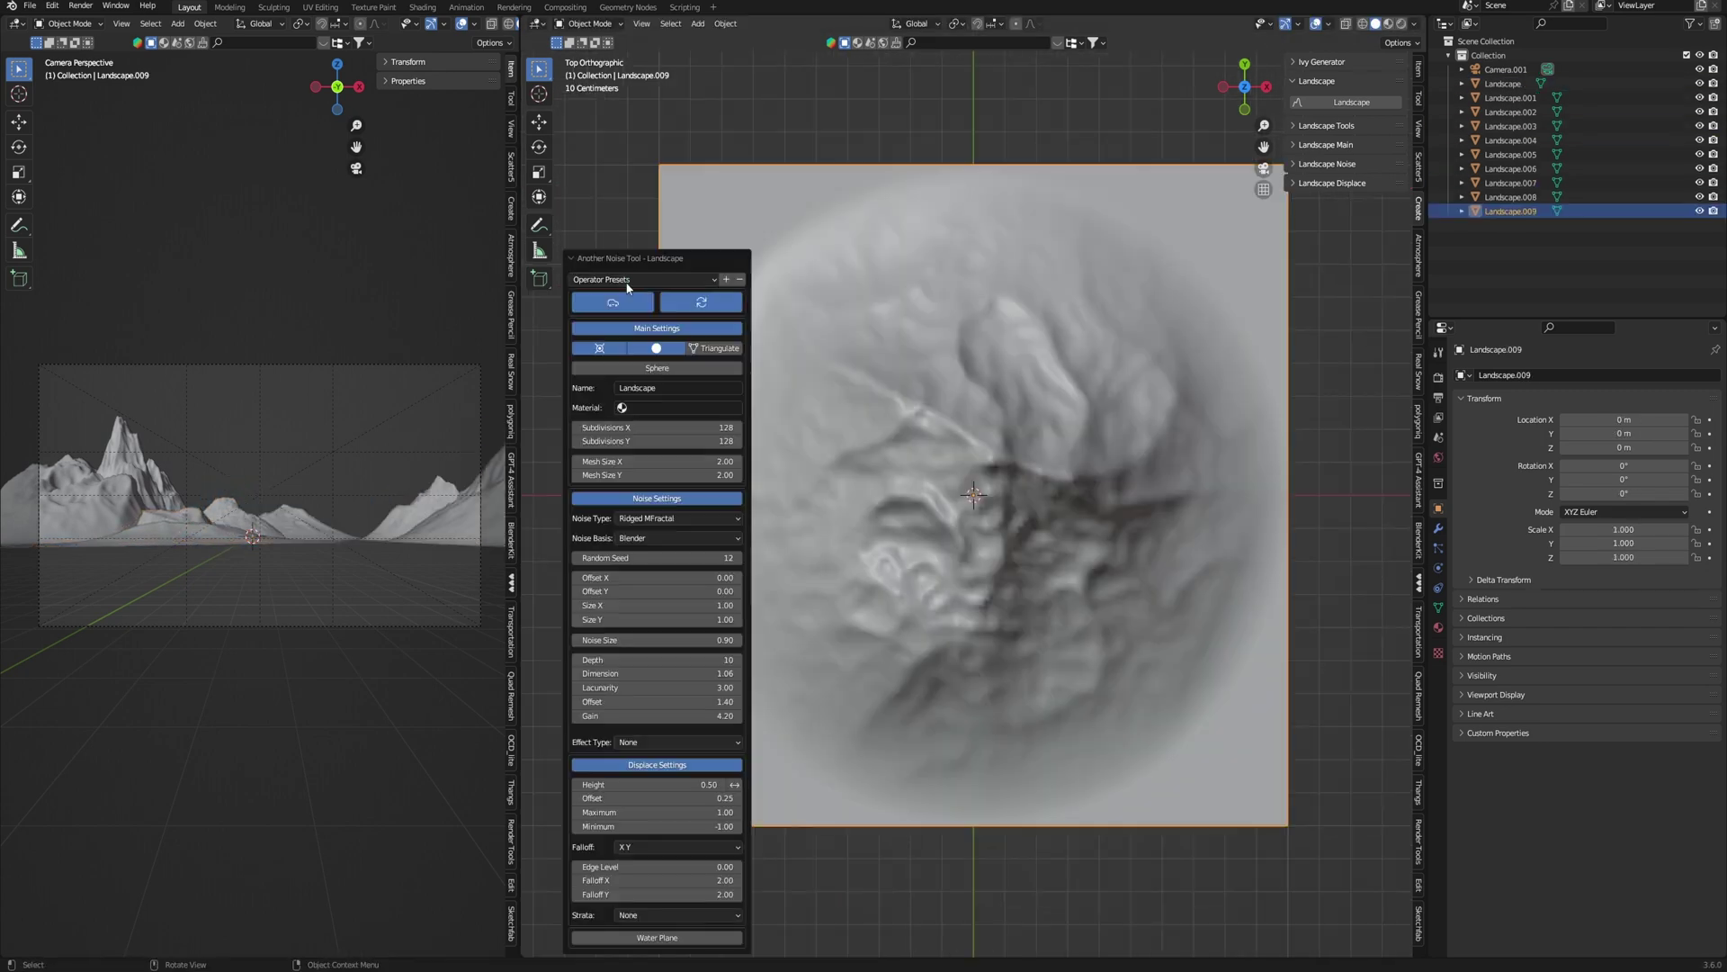
- Apply a Double MultiFractal preset with mesh size 20 to the new landscape and move it to about X 1.7 m, Y -93.6 m
click(644, 279)
click(670, 531)
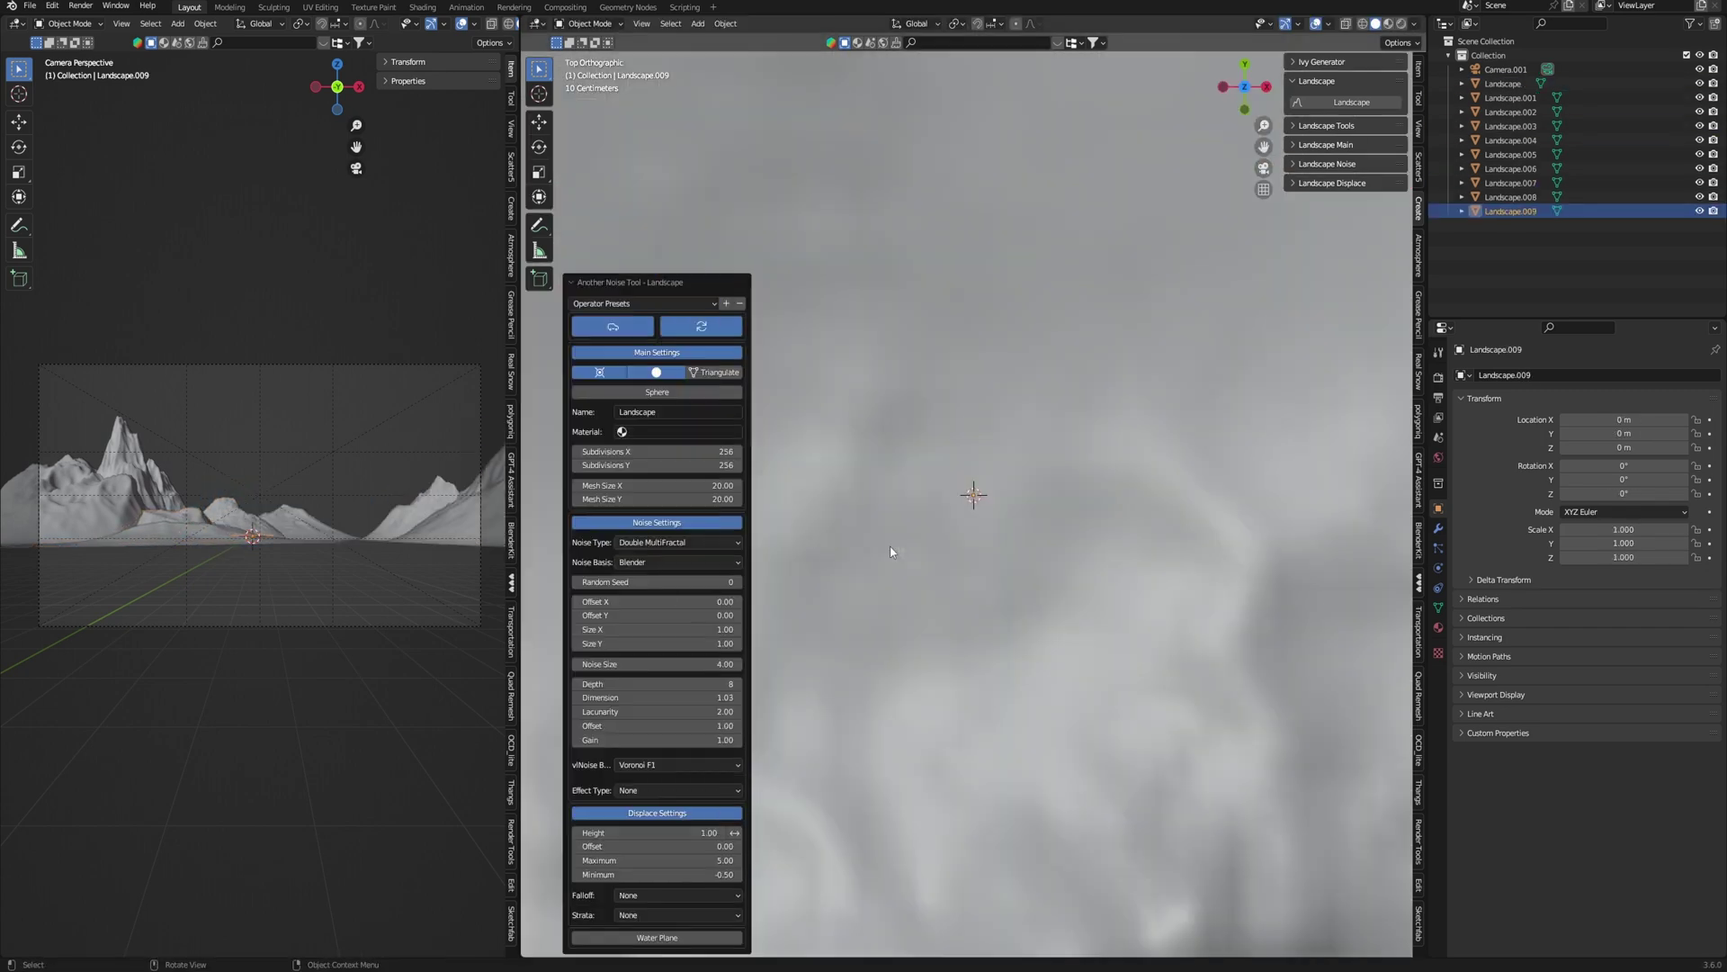
scroll(909, 551, down, 8)
key(g)
click(970, 902)
scroll(971, 901, down, 2)
shift+middle_drag(972, 900, 952, 688)
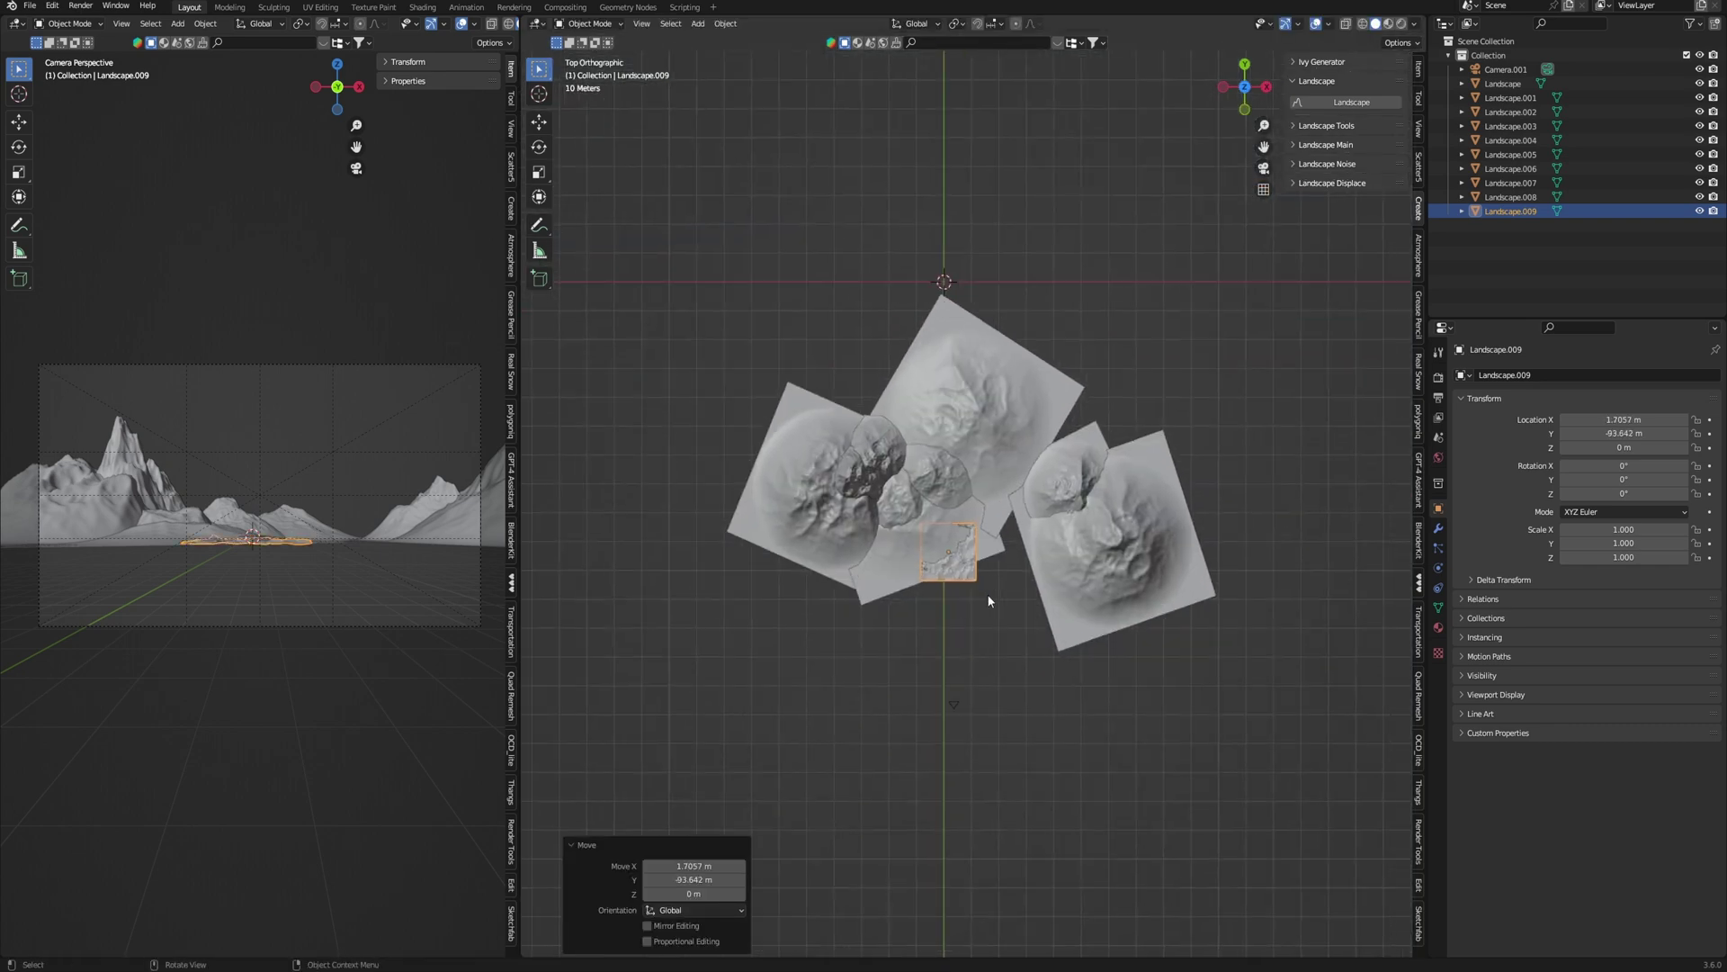
- Scale Landscape.009 up to about 6.07 and move it to about X 2.7 m, Y -130.2 m as the foreground ground
key(s)
click(1110, 671)
key(s)
click(1135, 678)
key(g)
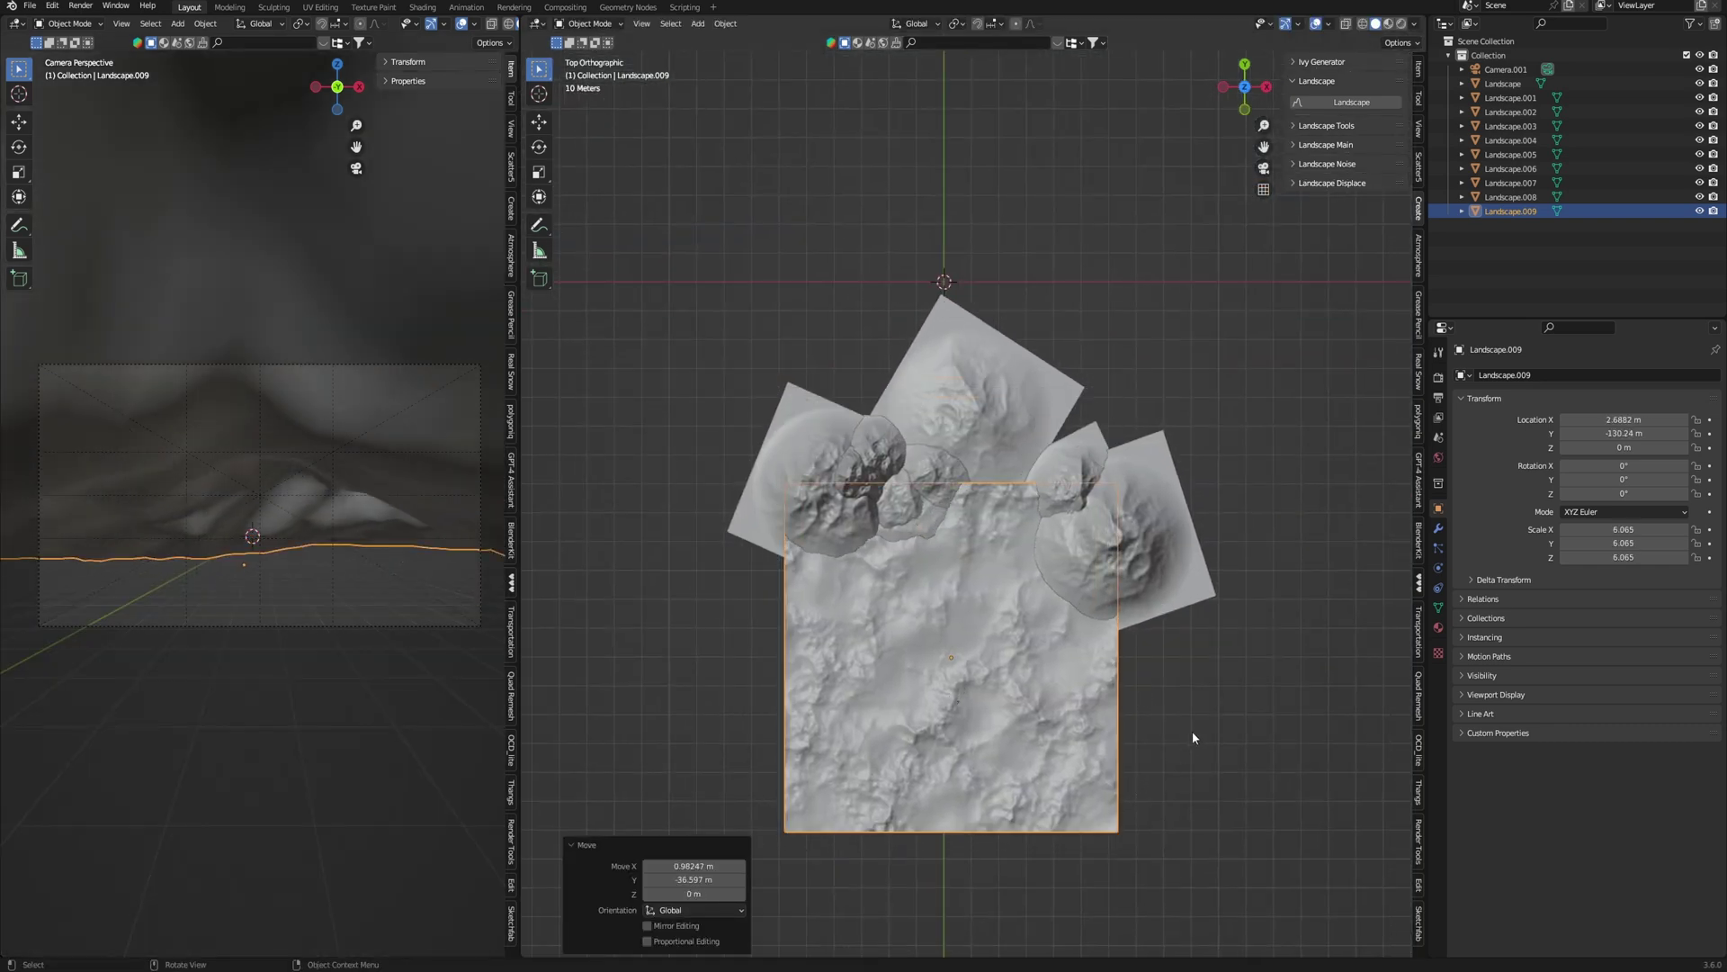
click(1198, 730)
- Flatten Landscape.009 to a Z scale of about 1.5, then resize and reposition the ground
key(s)
key(z)
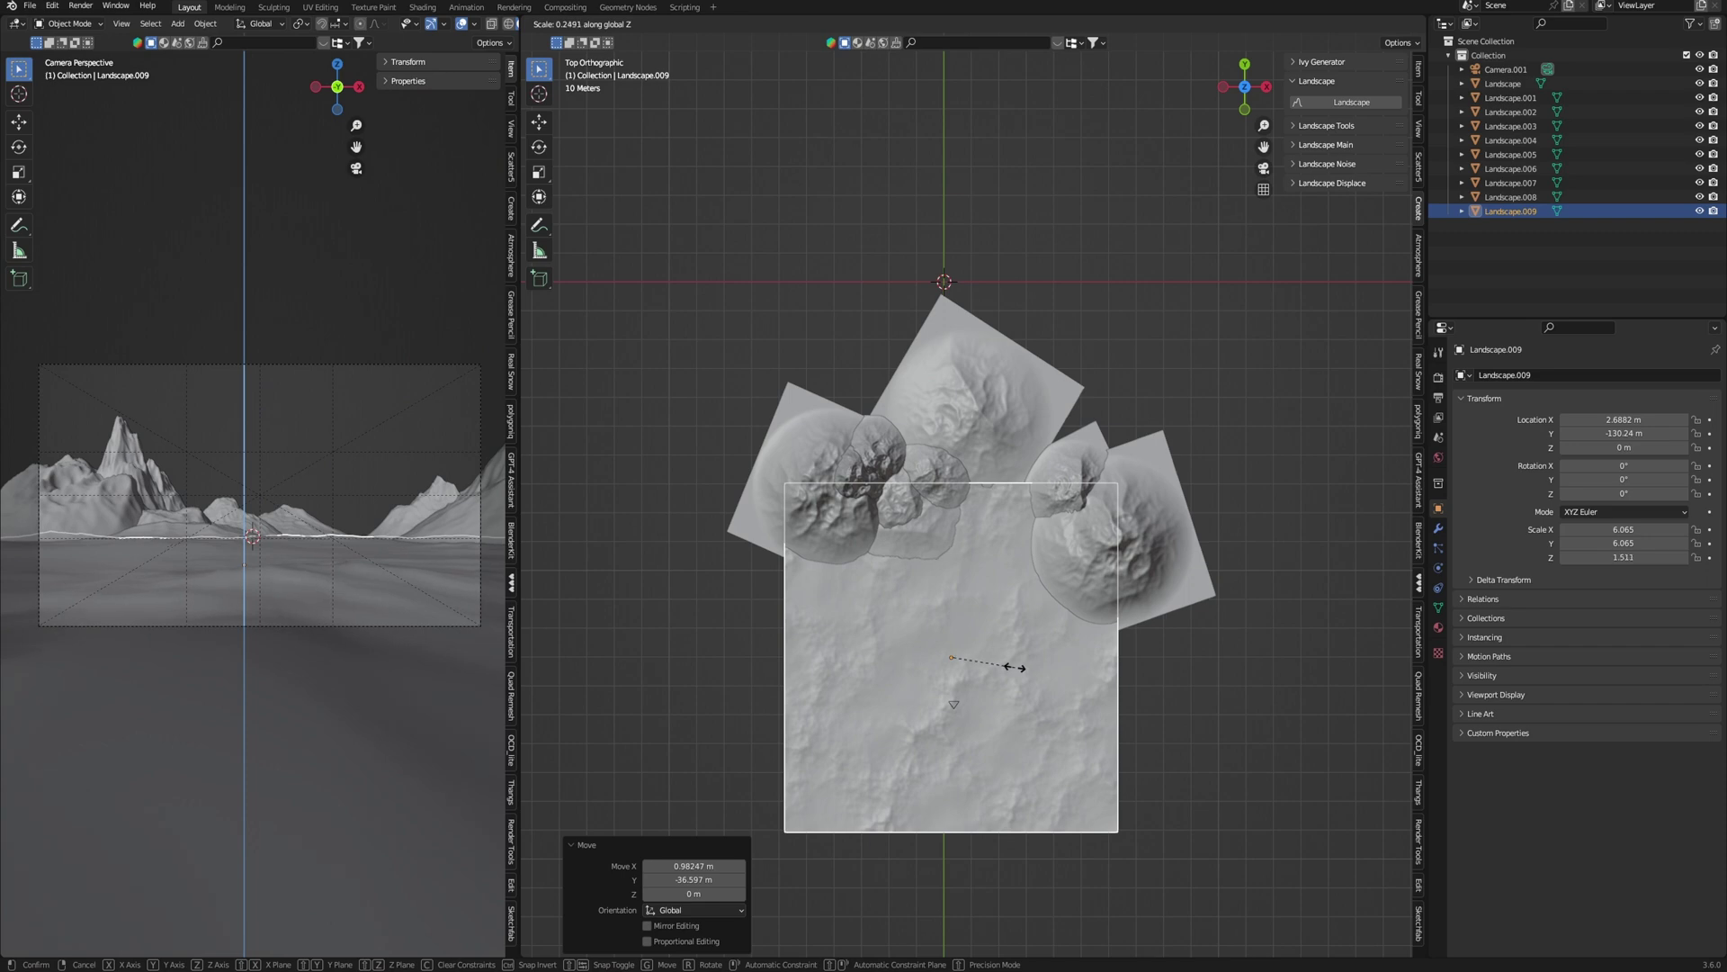
click(1015, 667)
key(s)
click(1134, 711)
key(g)
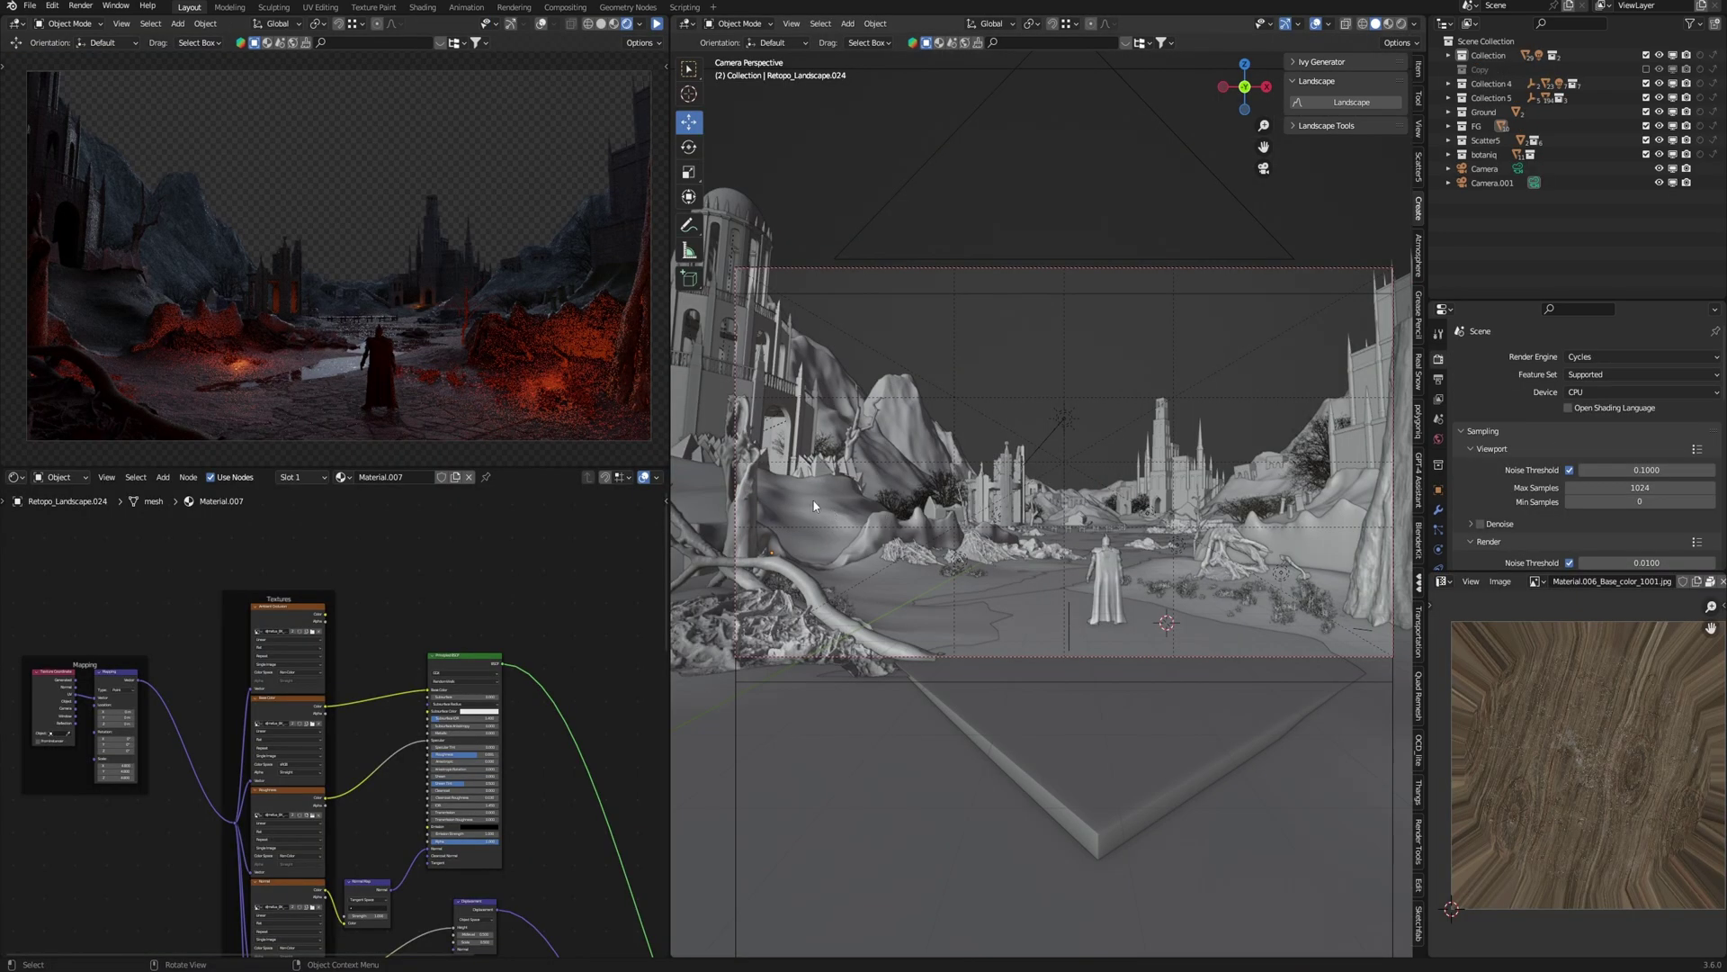
middle_drag(1275, 506, 1122, 545)
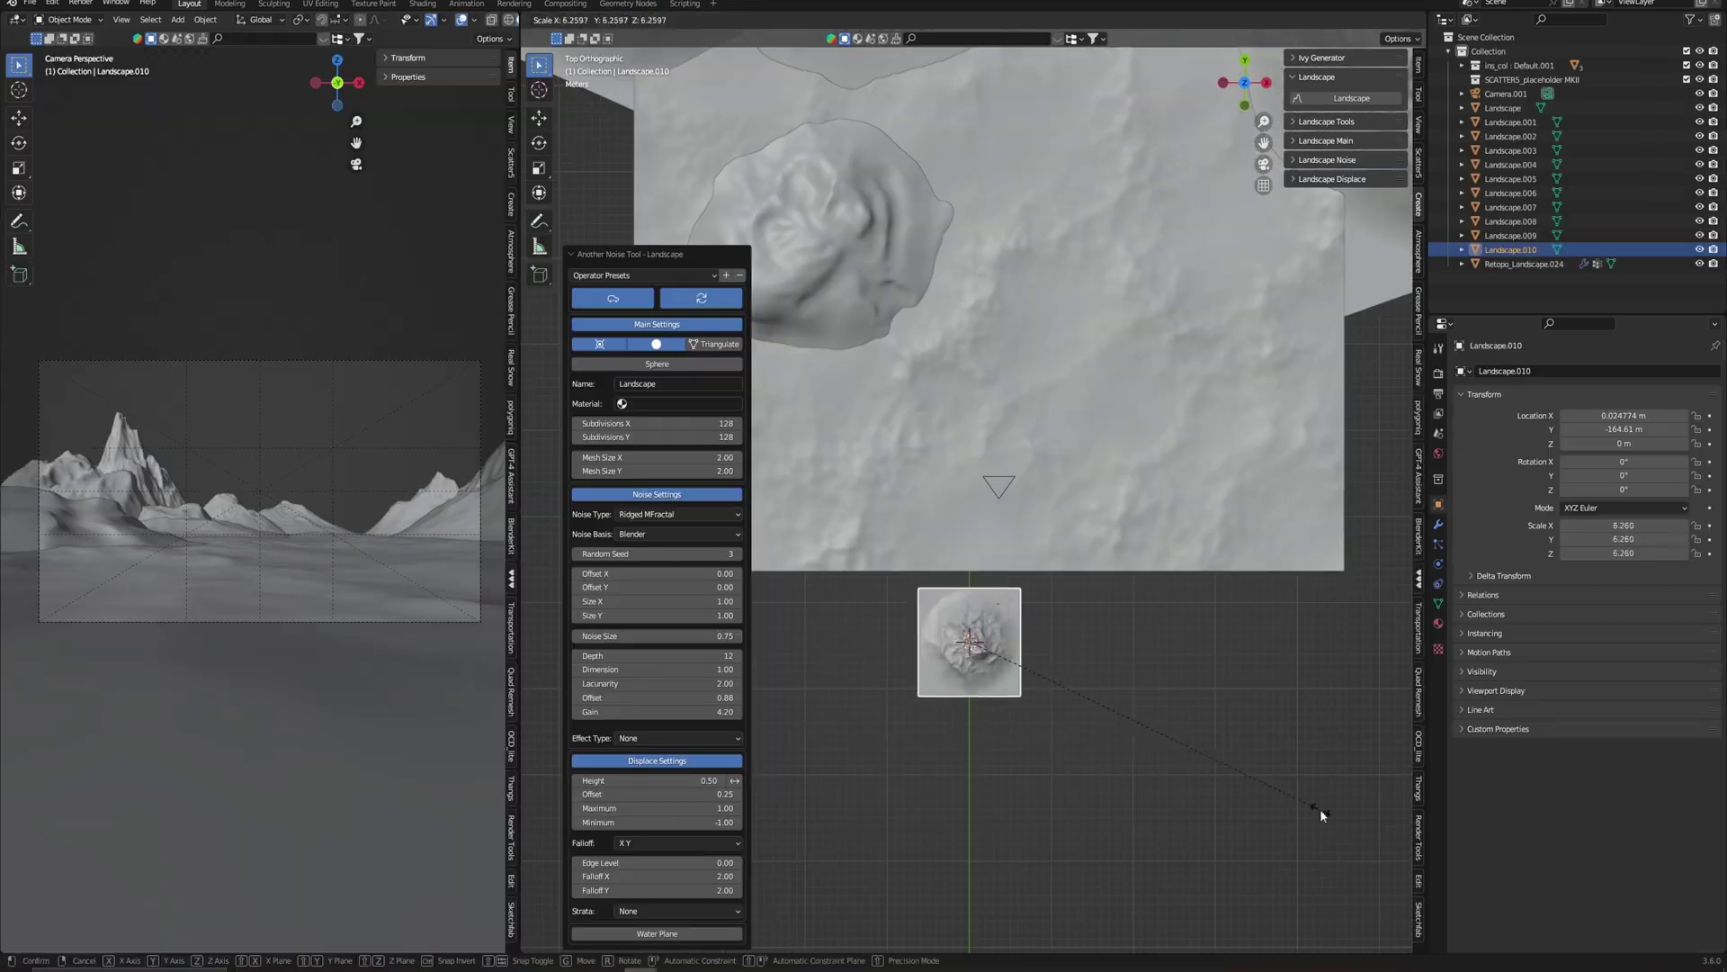
- Scale the new Ridged MFractal landscape to about 17.7 and place it at about X -18.3 m, Y -117.1 m
key(s)
click(1226, 717)
key(s)
click(1238, 732)
key(g)
click(1046, 256)
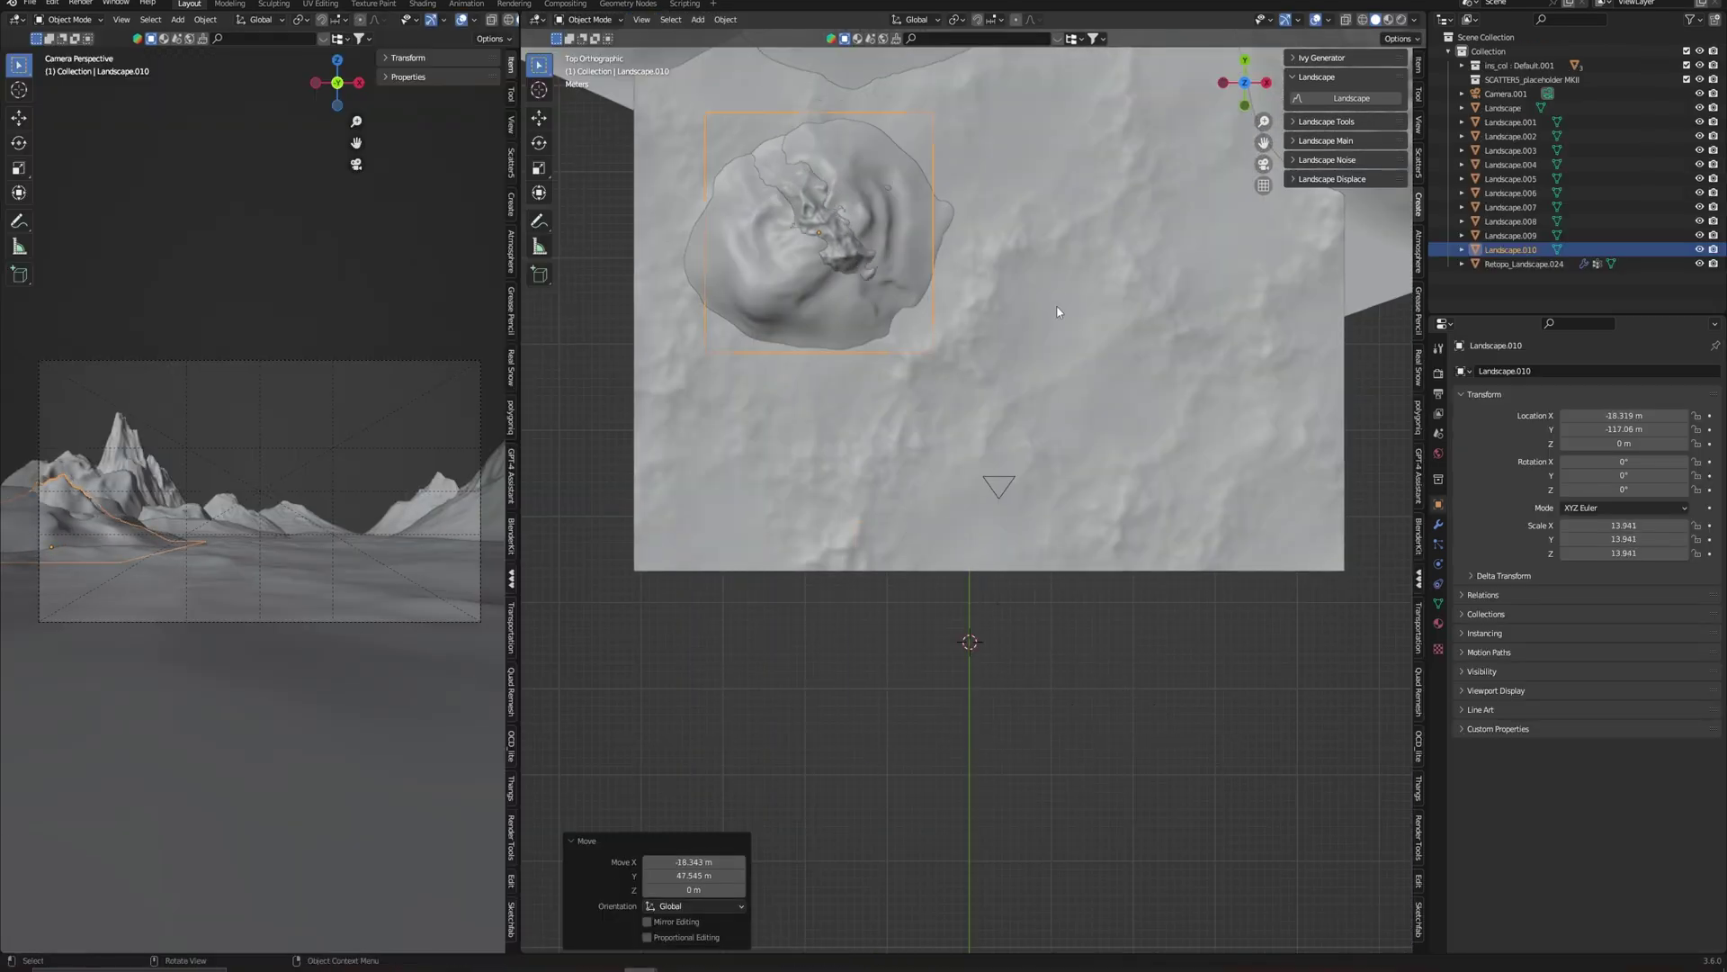
shift+middle_drag(1035, 302, 999, 496)
key(s)
click(1081, 544)
- Switch Landscape.010 to Sculpt Mode, enable Dyntopo and adjust its settings
key(ctrl+Tab)
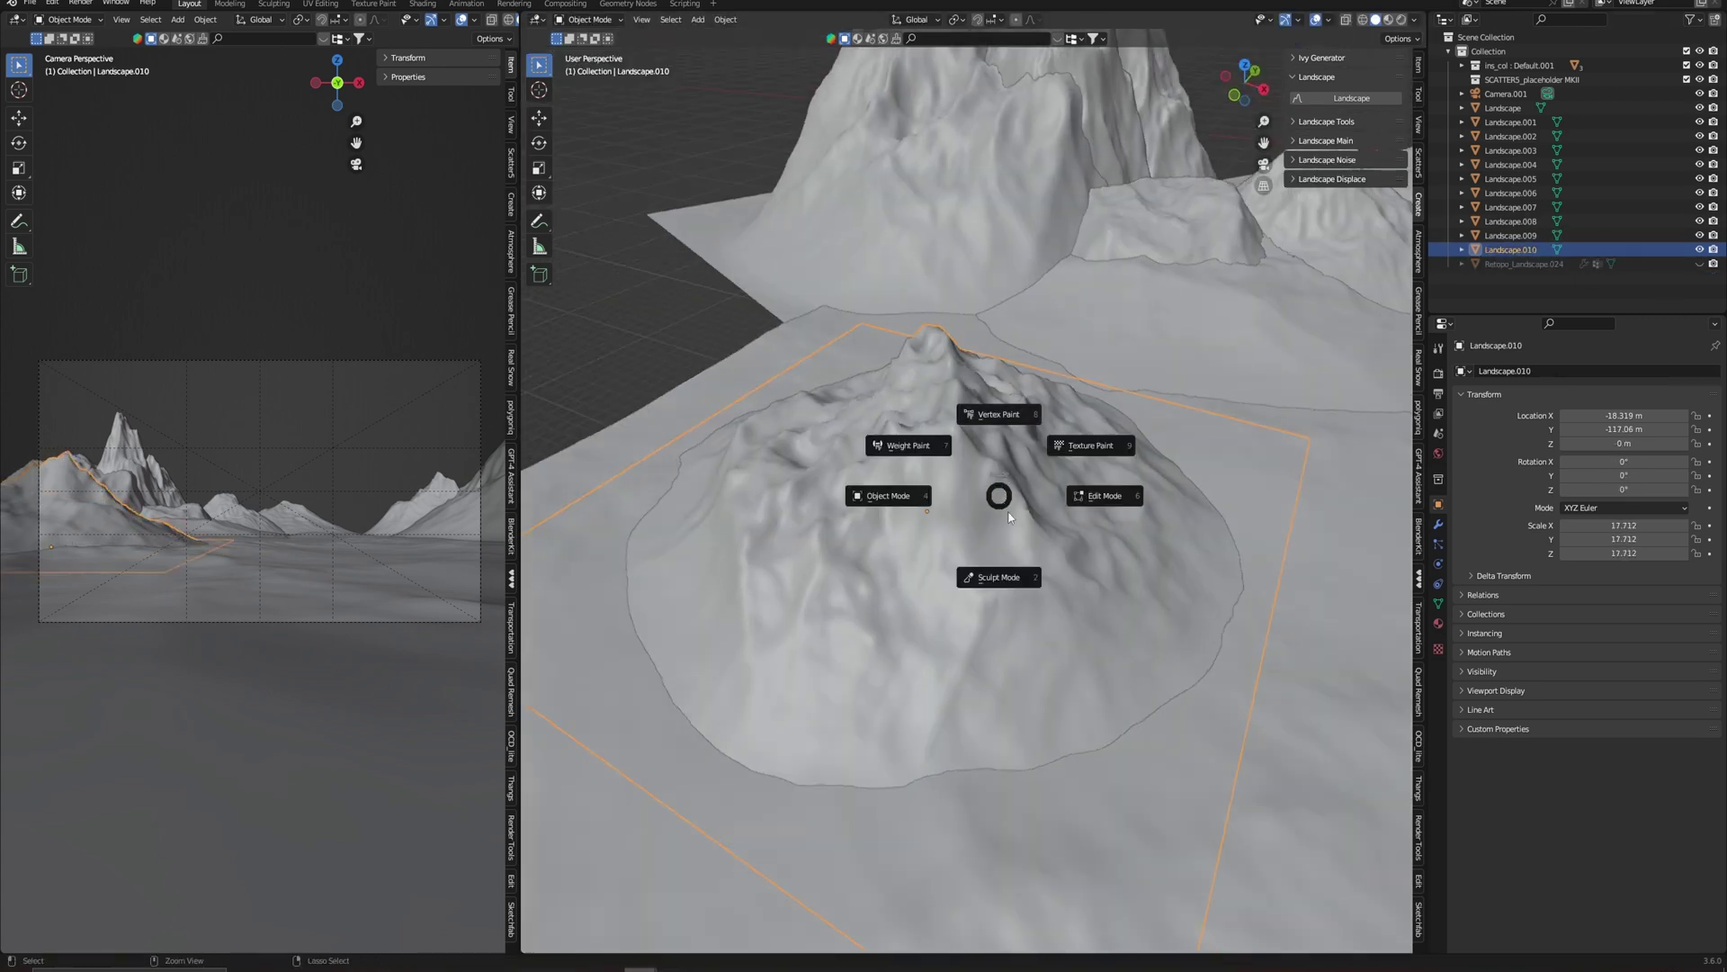
click(1011, 583)
middle_drag(1007, 567, 961, 570)
click(1277, 39)
click(1305, 39)
click(1337, 68)
- Sculpt broad ridges and hollows over the peak and front slope of Landscape.010 with the Draw brush, resizing the brush between strokes
mouse_move(990, 432)
middle_down()
mouse_move(963, 504)
mouse_move(959, 486)
middle_up()
drag(941, 423, 977, 529)
middle_drag(962, 477, 996, 493)
mouse_move(963, 360)
mouse_down()
mouse_move(965, 396)
mouse_move(1075, 504)
mouse_move(900, 411)
mouse_move(1051, 398)
mouse_up()
key(f)
click(1044, 443)
middle_drag(1051, 398, 985, 394)
mouse_move(1062, 396)
mouse_down()
mouse_move(1104, 450)
mouse_move(959, 563)
mouse_up()
middle_drag(959, 539, 999, 494)
drag(999, 482, 945, 702)
middle_drag(963, 638, 1007, 590)
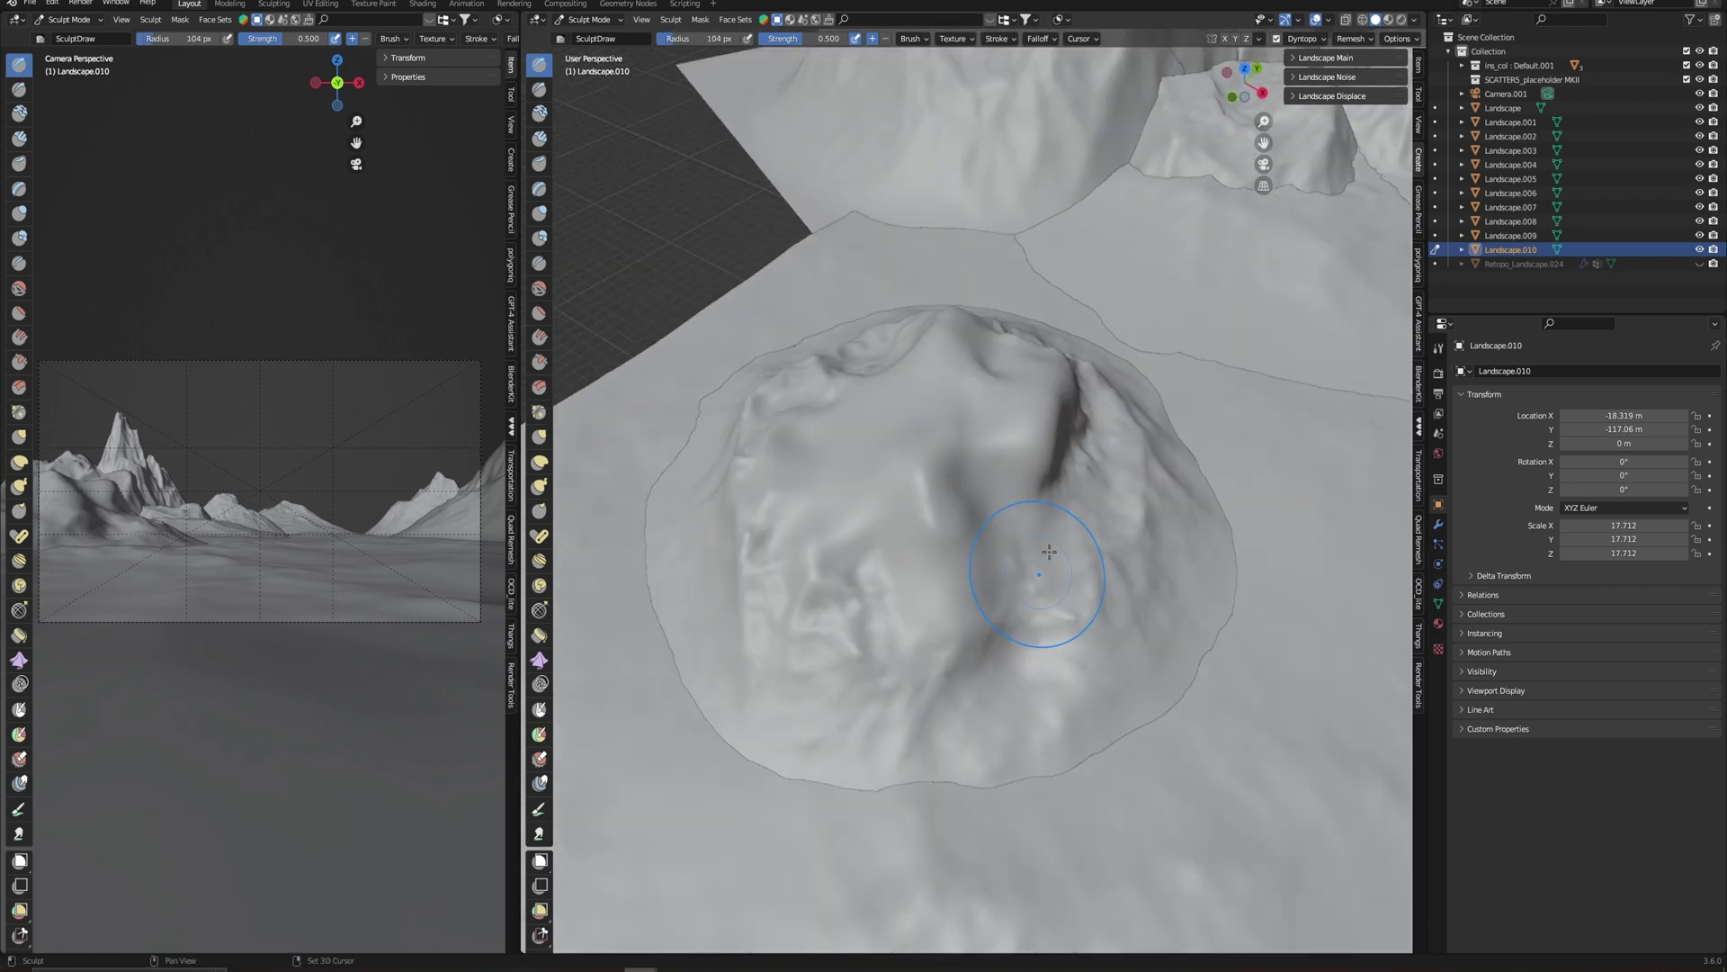
key(f)
click(973, 566)
mouse_move(1043, 559)
mouse_down()
mouse_move(1044, 601)
mouse_move(977, 585)
mouse_move(990, 720)
mouse_move(1049, 656)
mouse_move(959, 543)
mouse_up()
- Build up rocky ridges across the slopes of Landscape.010 with the Clay Strips brush at a radius of about 49 px
key(c)
middle_drag(1044, 423, 1044, 504)
drag(1071, 454, 1030, 504)
drag(1084, 418, 1025, 509)
middle_drag(933, 490, 972, 504)
drag(967, 531, 967, 662)
middle_drag(976, 661, 969, 604)
mouse_move(927, 548)
mouse_down()
mouse_move(936, 450)
mouse_move(1048, 531)
mouse_up()
middle_drag(1053, 590, 1008, 504)
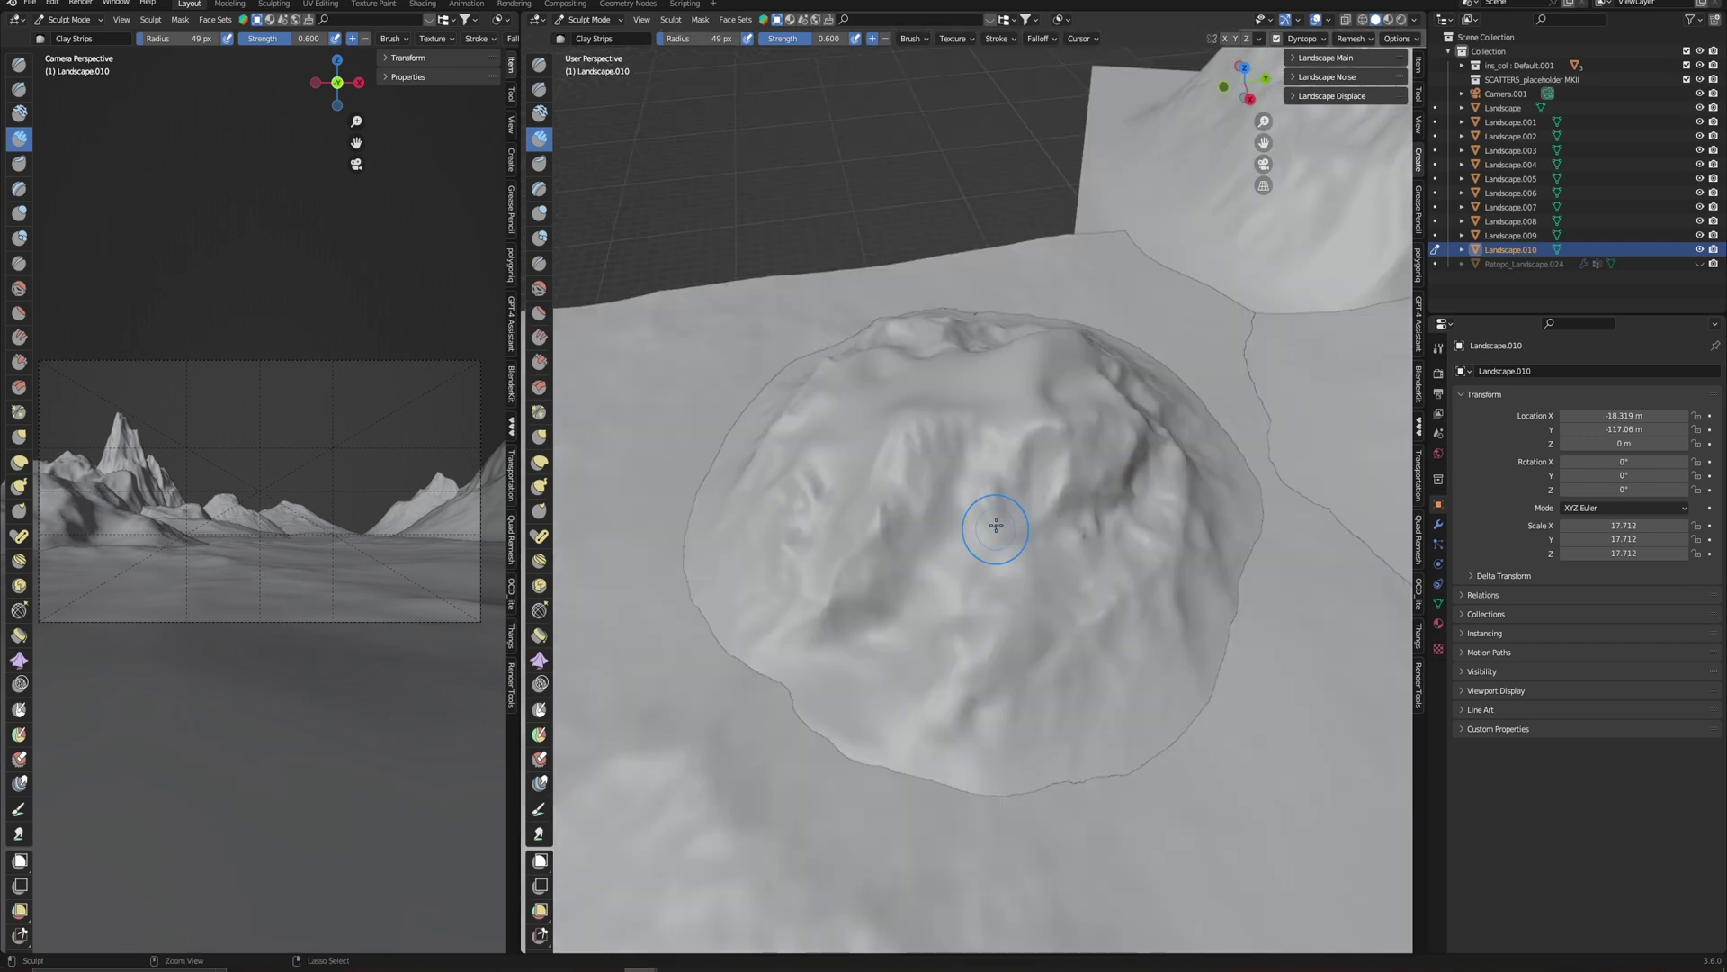
drag(995, 524, 1048, 571)
mouse_move(1084, 486)
middle_down()
mouse_move(1164, 553)
mouse_move(1124, 590)
middle_up()
mouse_move(1042, 452)
mouse_down()
mouse_move(996, 528)
mouse_move(999, 463)
mouse_move(945, 562)
mouse_up()
middle_drag(945, 562, 1010, 605)
mouse_move(1010, 606)
mouse_down()
mouse_move(953, 590)
mouse_move(925, 634)
mouse_up()
middle_drag(962, 598, 1030, 585)
drag(997, 445, 1013, 652)
- Enlarge the Clay Strips brush to about 74 px, carve a groove down the front slope and build up its side
key(f)
click(1063, 603)
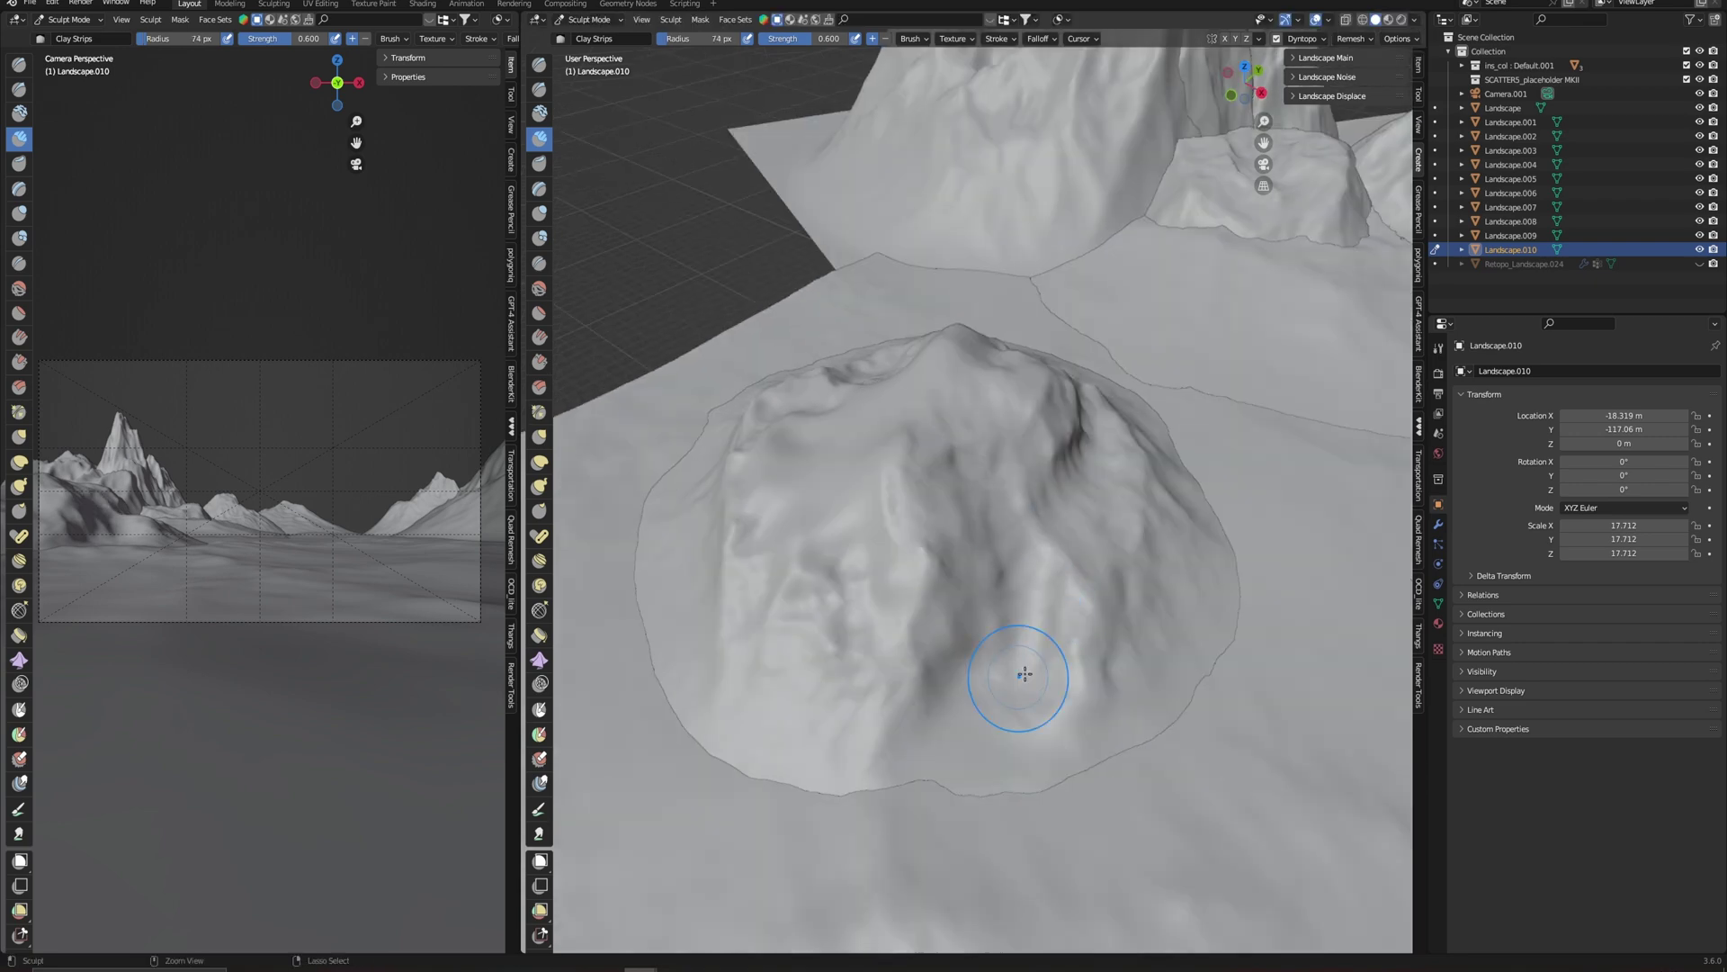
ctrl+drag(1017, 535, 1015, 594)
mouse_move(920, 565)
mouse_down()
mouse_move(905, 612)
mouse_move(873, 617)
mouse_up()
middle_drag(1032, 614, 1054, 581)
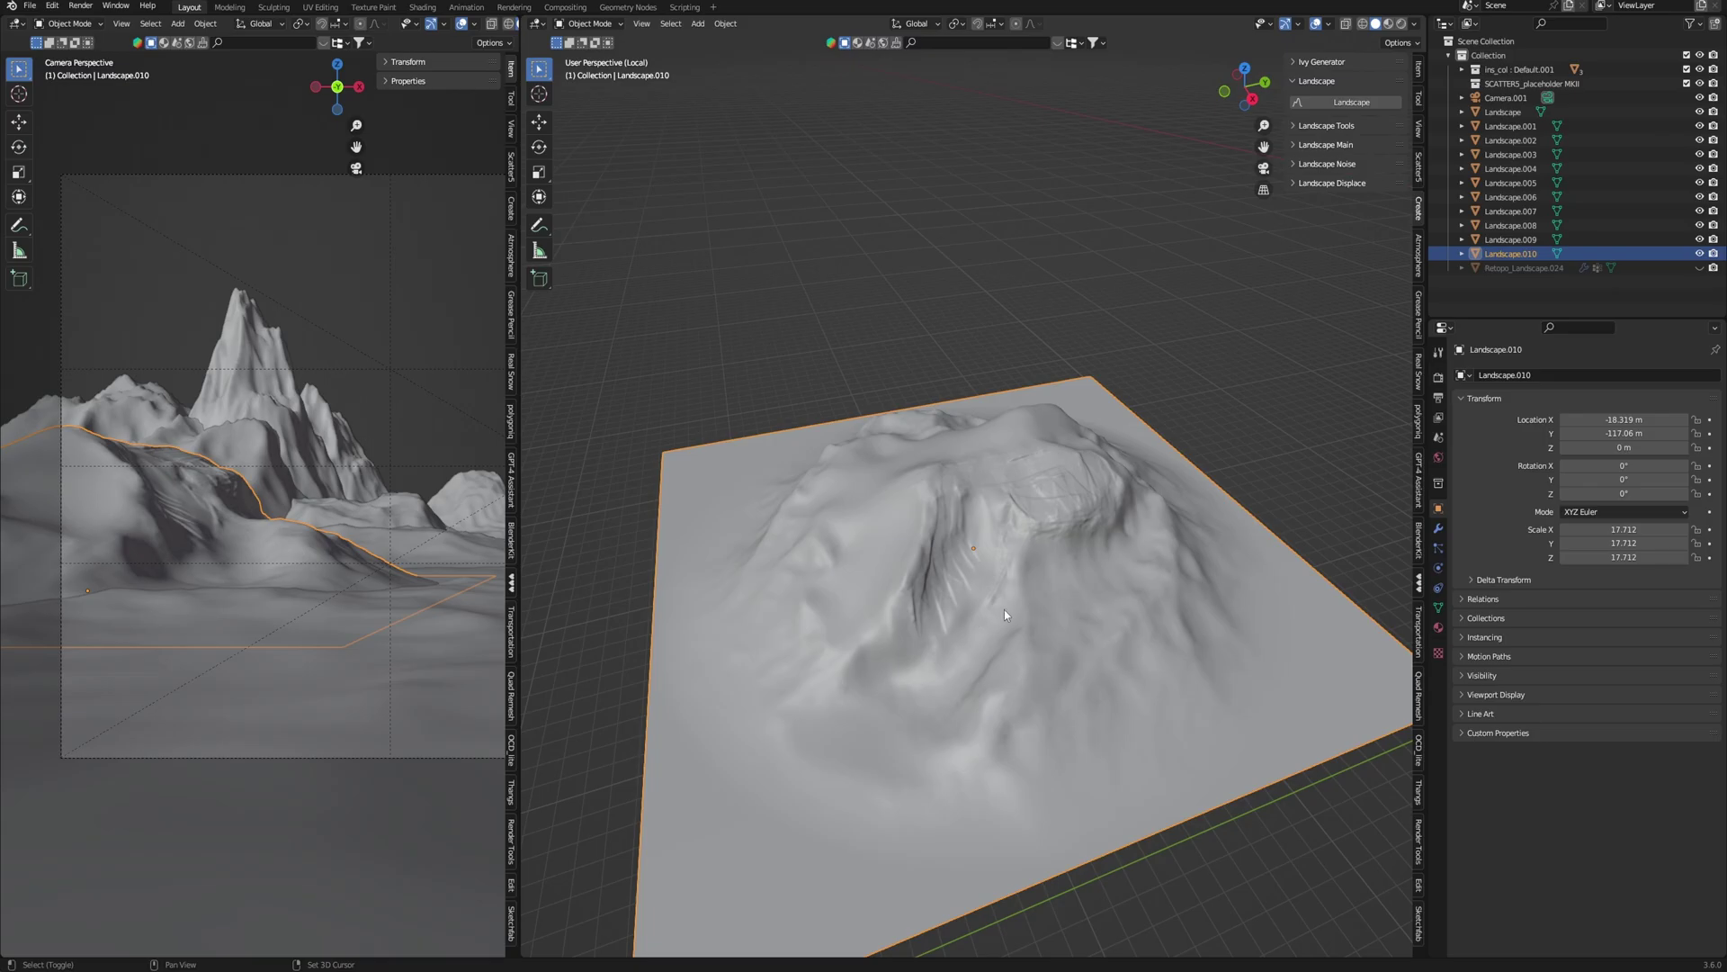
- Examine the mesh density of the sculpted mountain in wireframe display, in Object Mode
key(shift+z)
middle_drag(979, 623, 1024, 612)
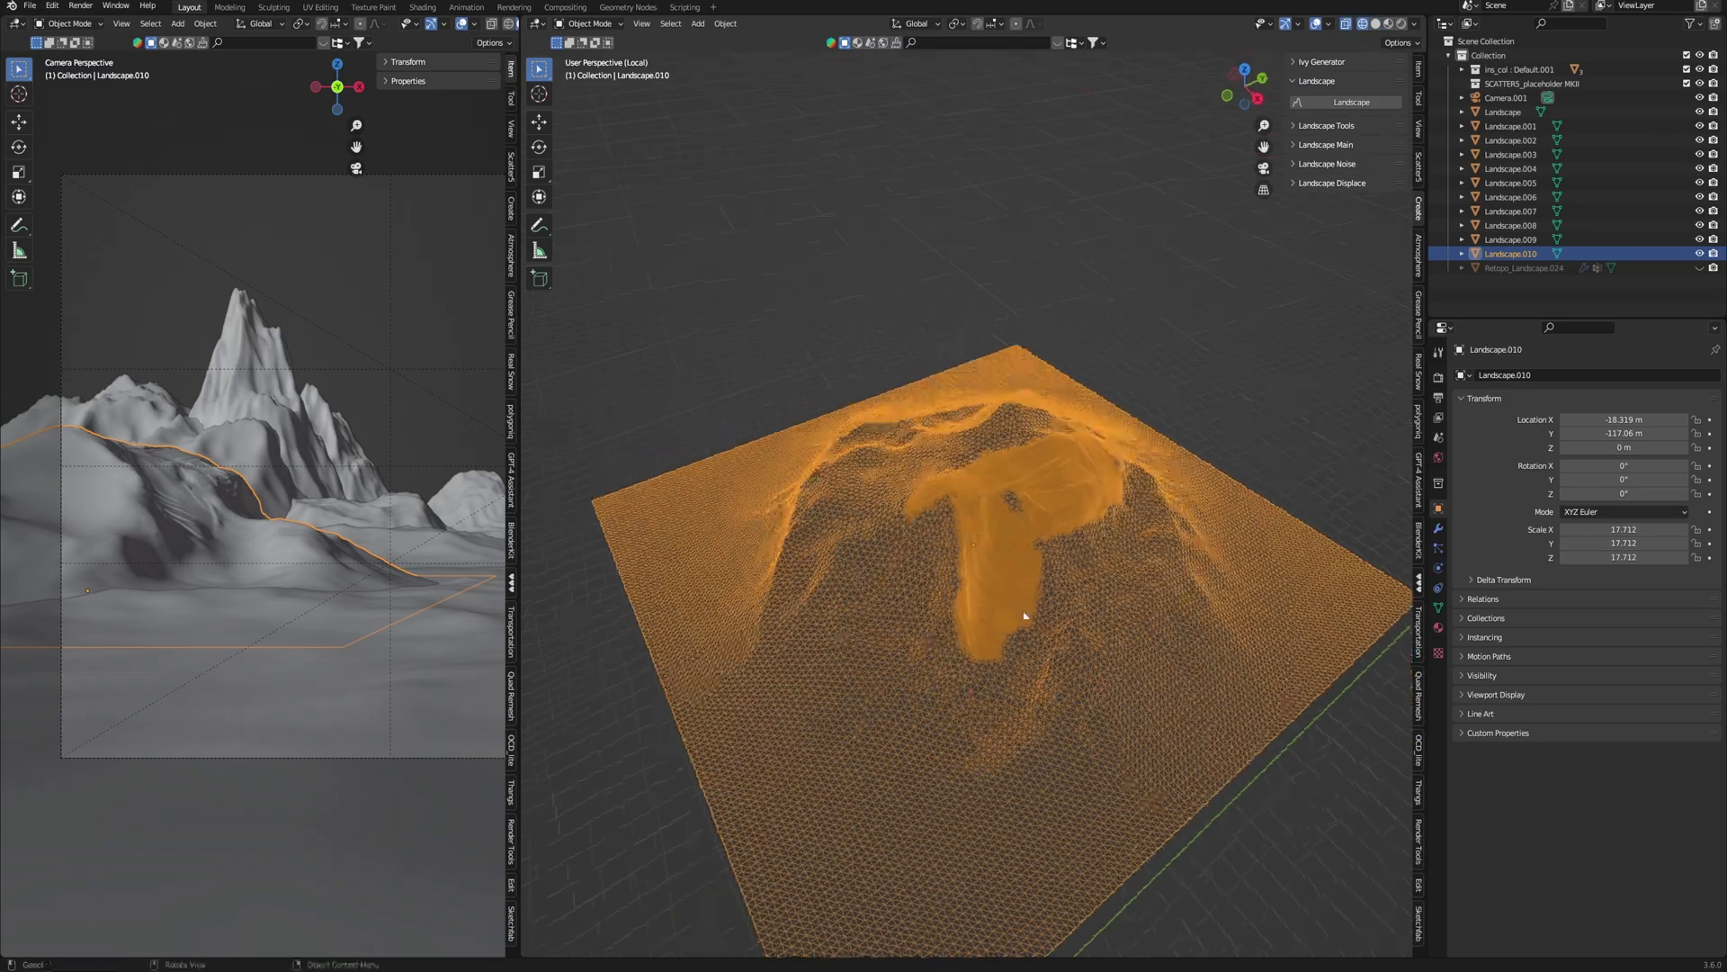
scroll(1028, 415, up, 5)
middle_drag(1014, 549, 1064, 575)
scroll(1033, 441, up, 5)
key(ctrl+Tab)
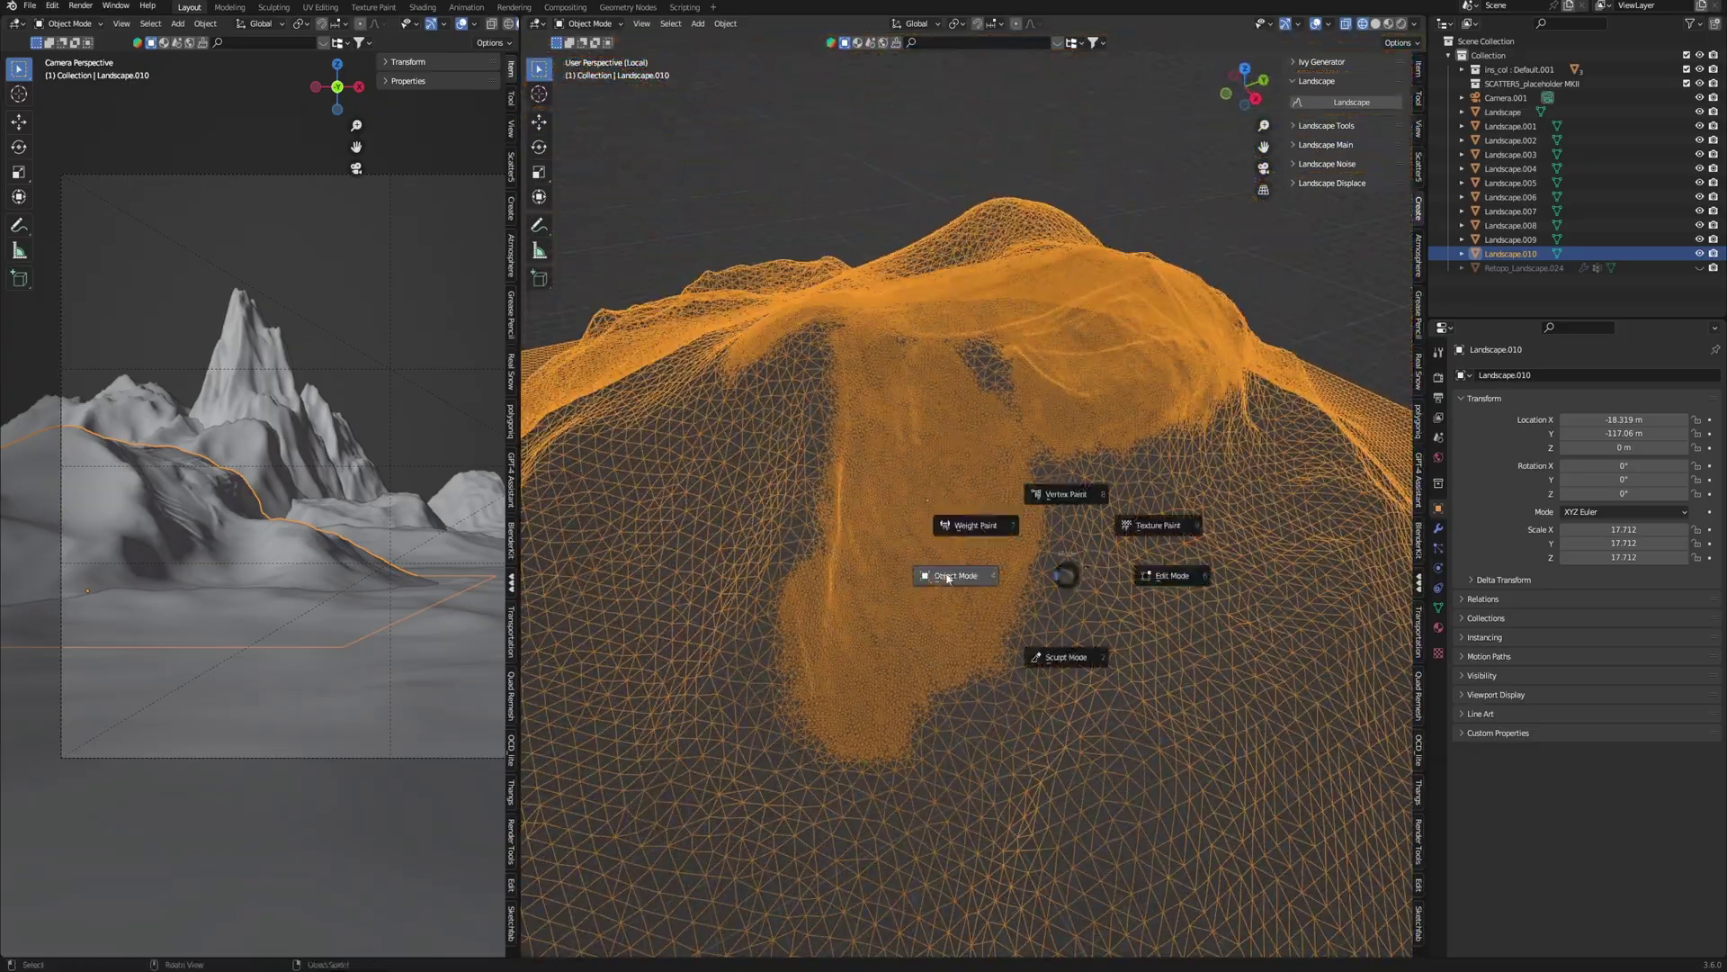
click(943, 582)
- Remesh Landscape.010 with Quad Remesher at a quad count of 5000
middle_drag(943, 582, 1019, 596)
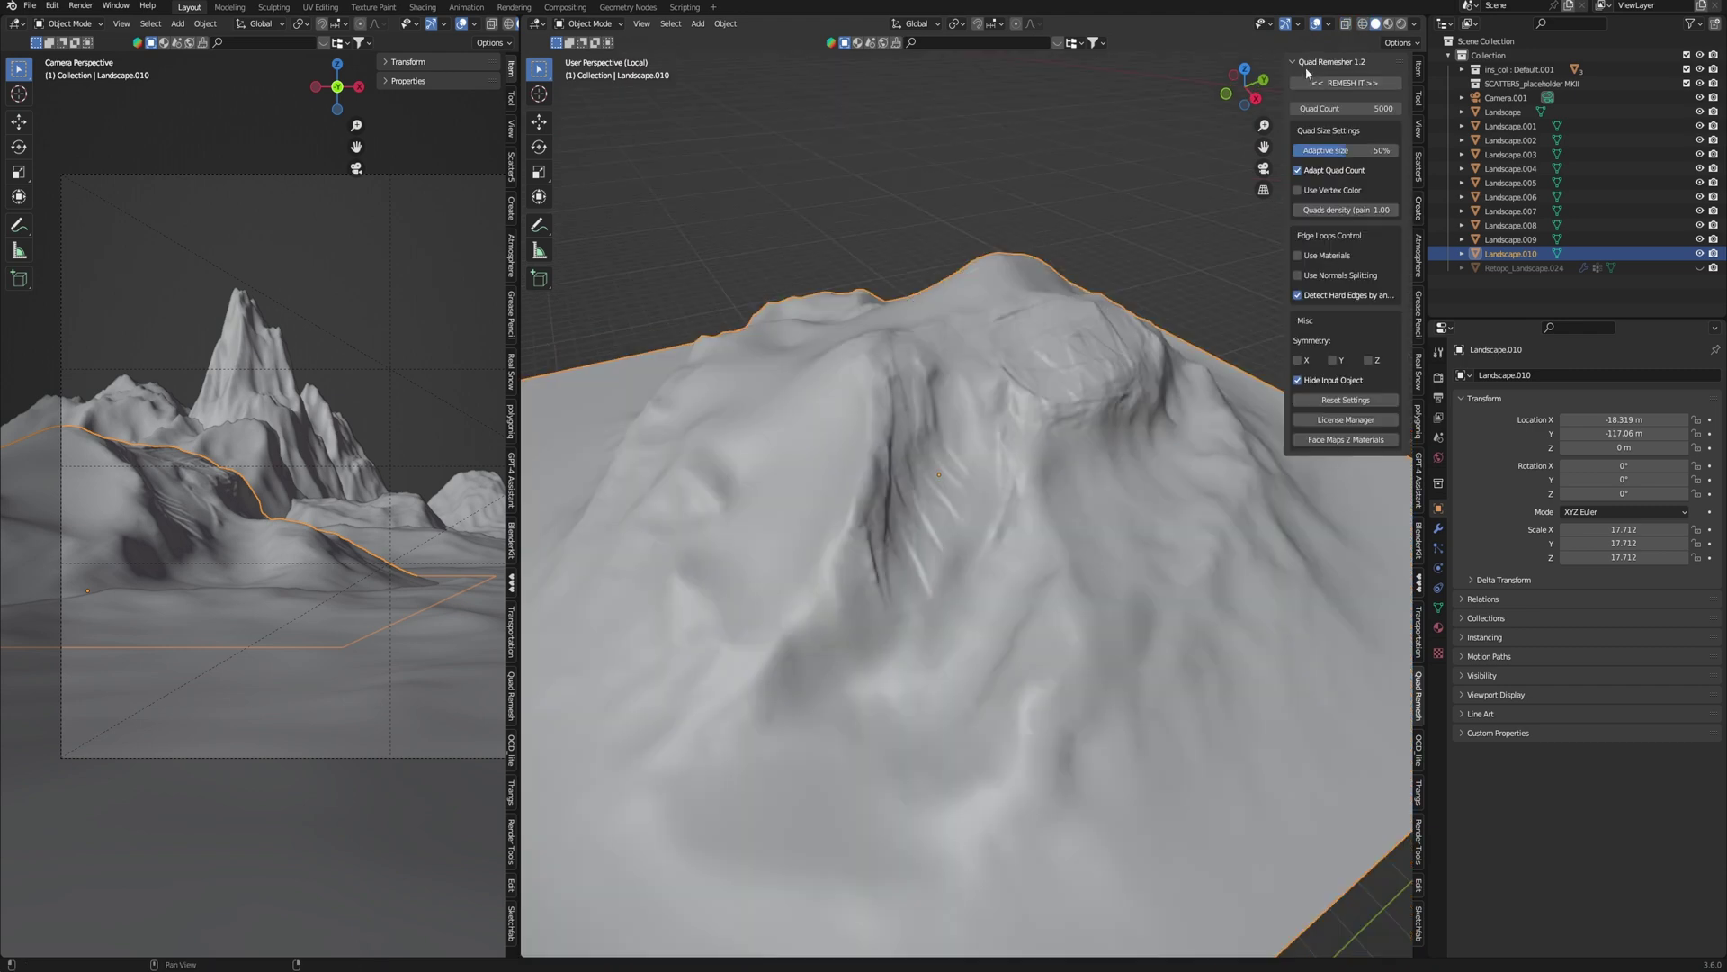
middle_drag(1068, 489, 1193, 490)
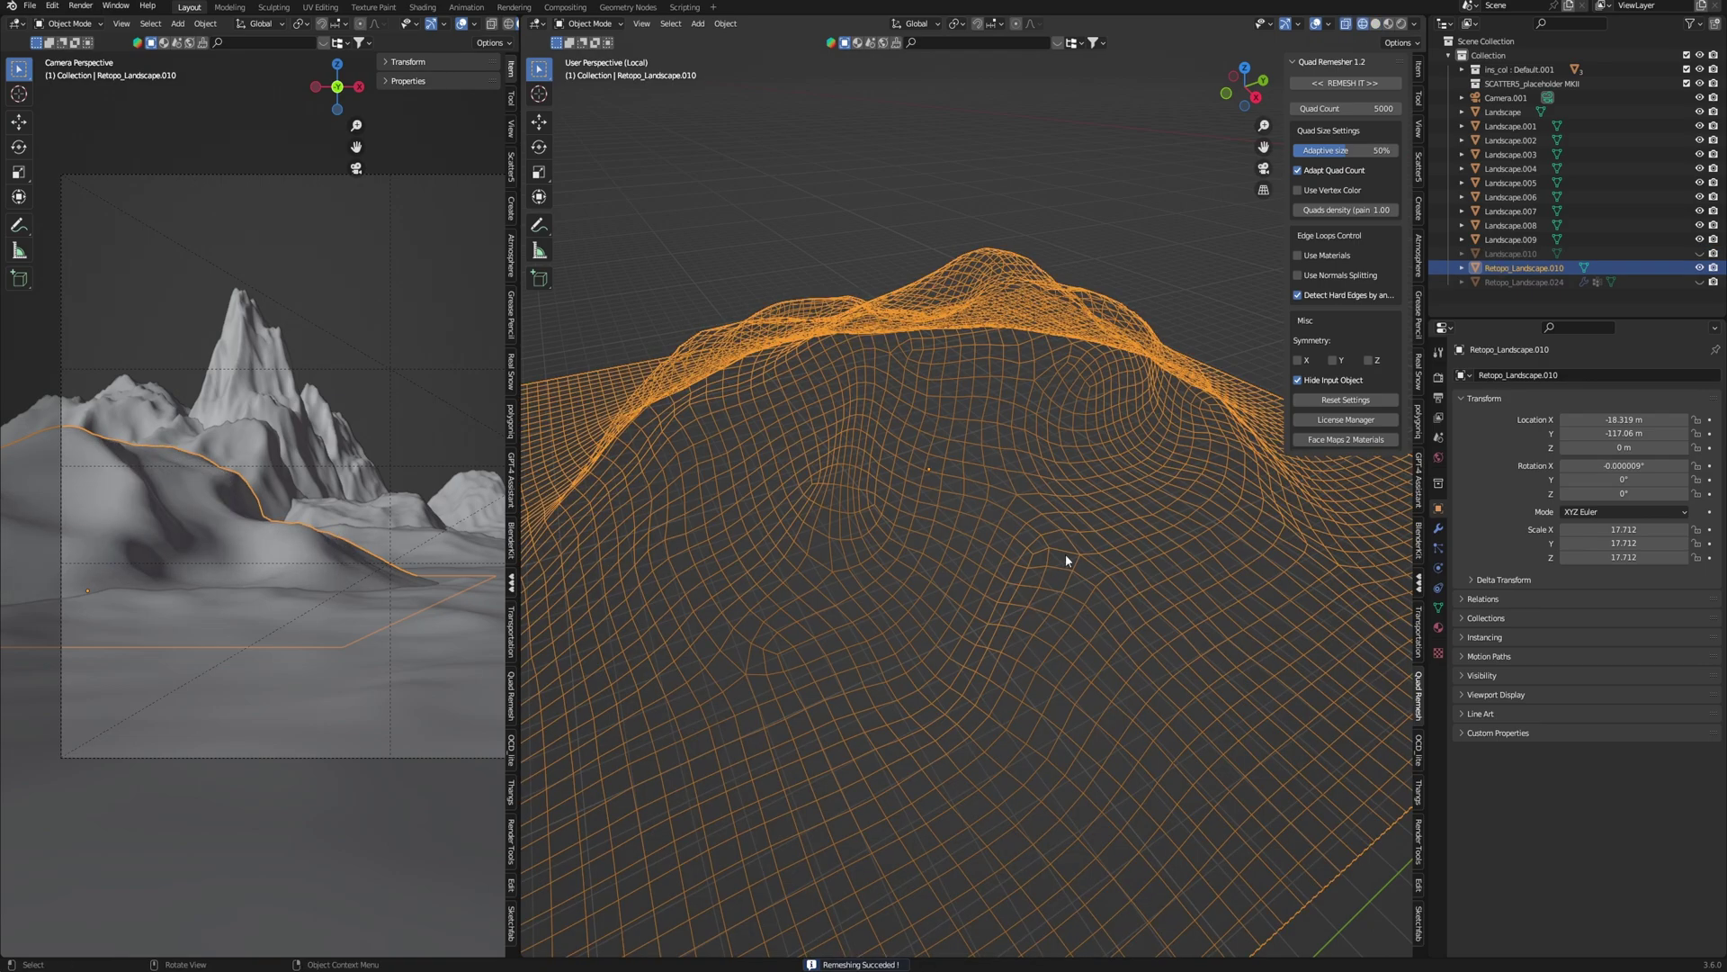
middle_drag(1066, 555, 1021, 567)
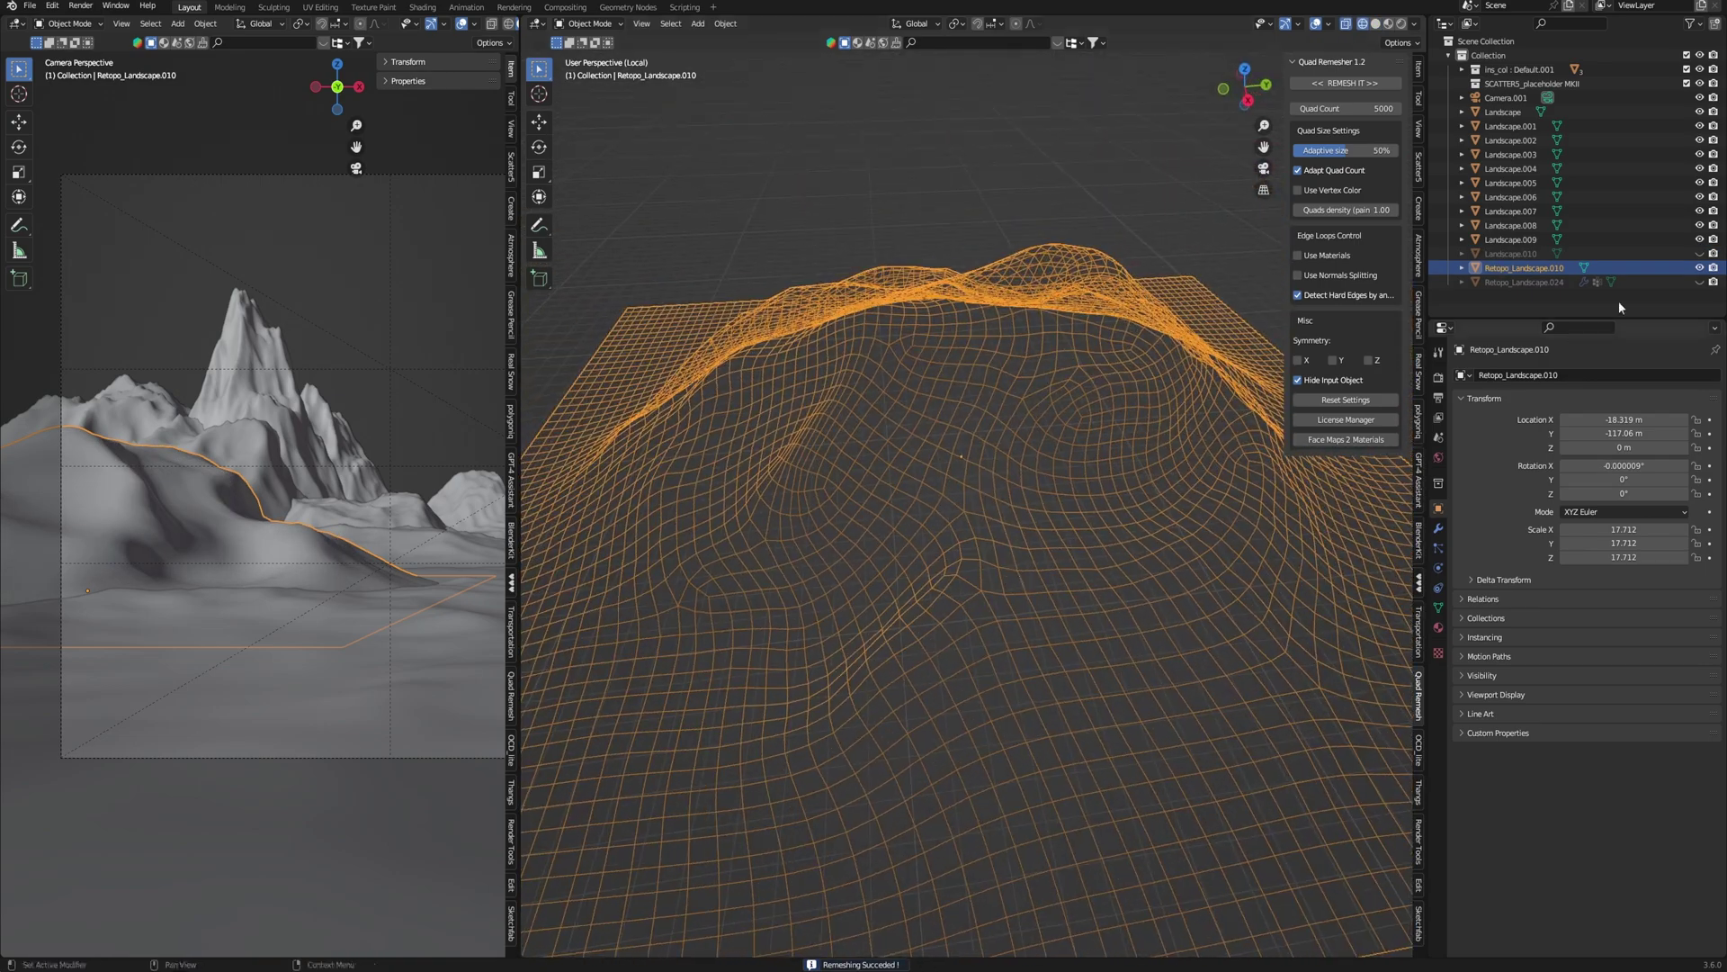
- Compare the original Landscape.010 with its remeshed version in solid display by toggling the original's visibility
click(1700, 254)
click(1699, 254)
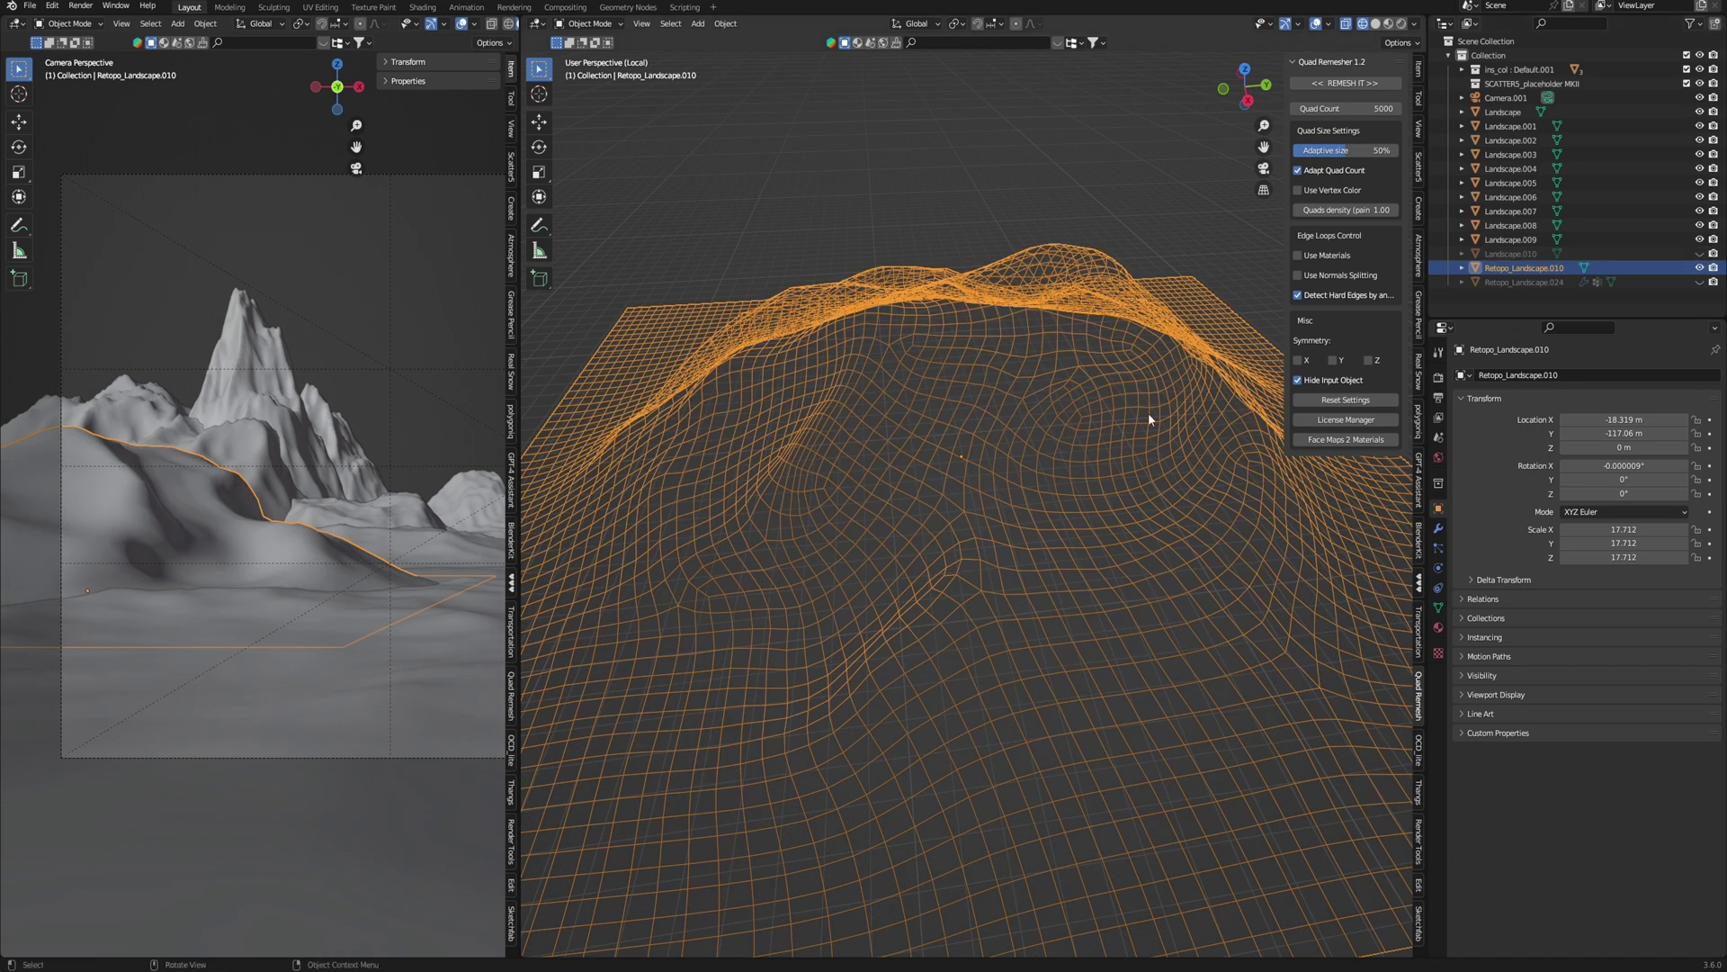
key(shift+z)
click(1700, 254)
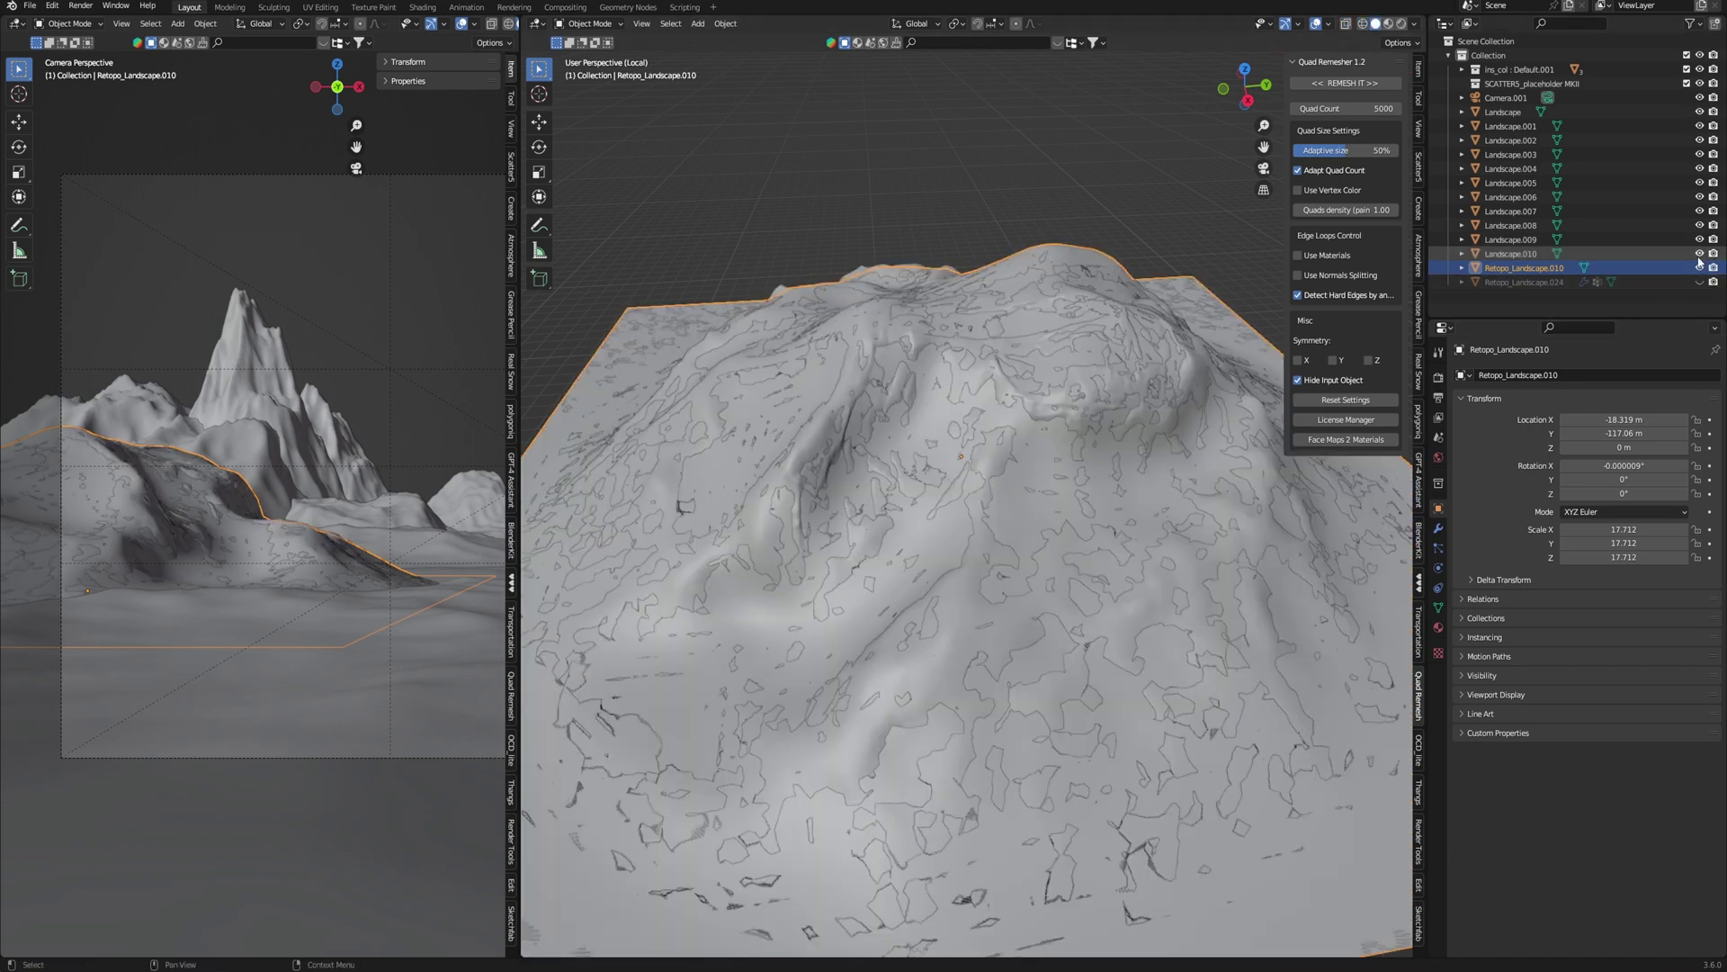
middle_drag(879, 617, 931, 629)
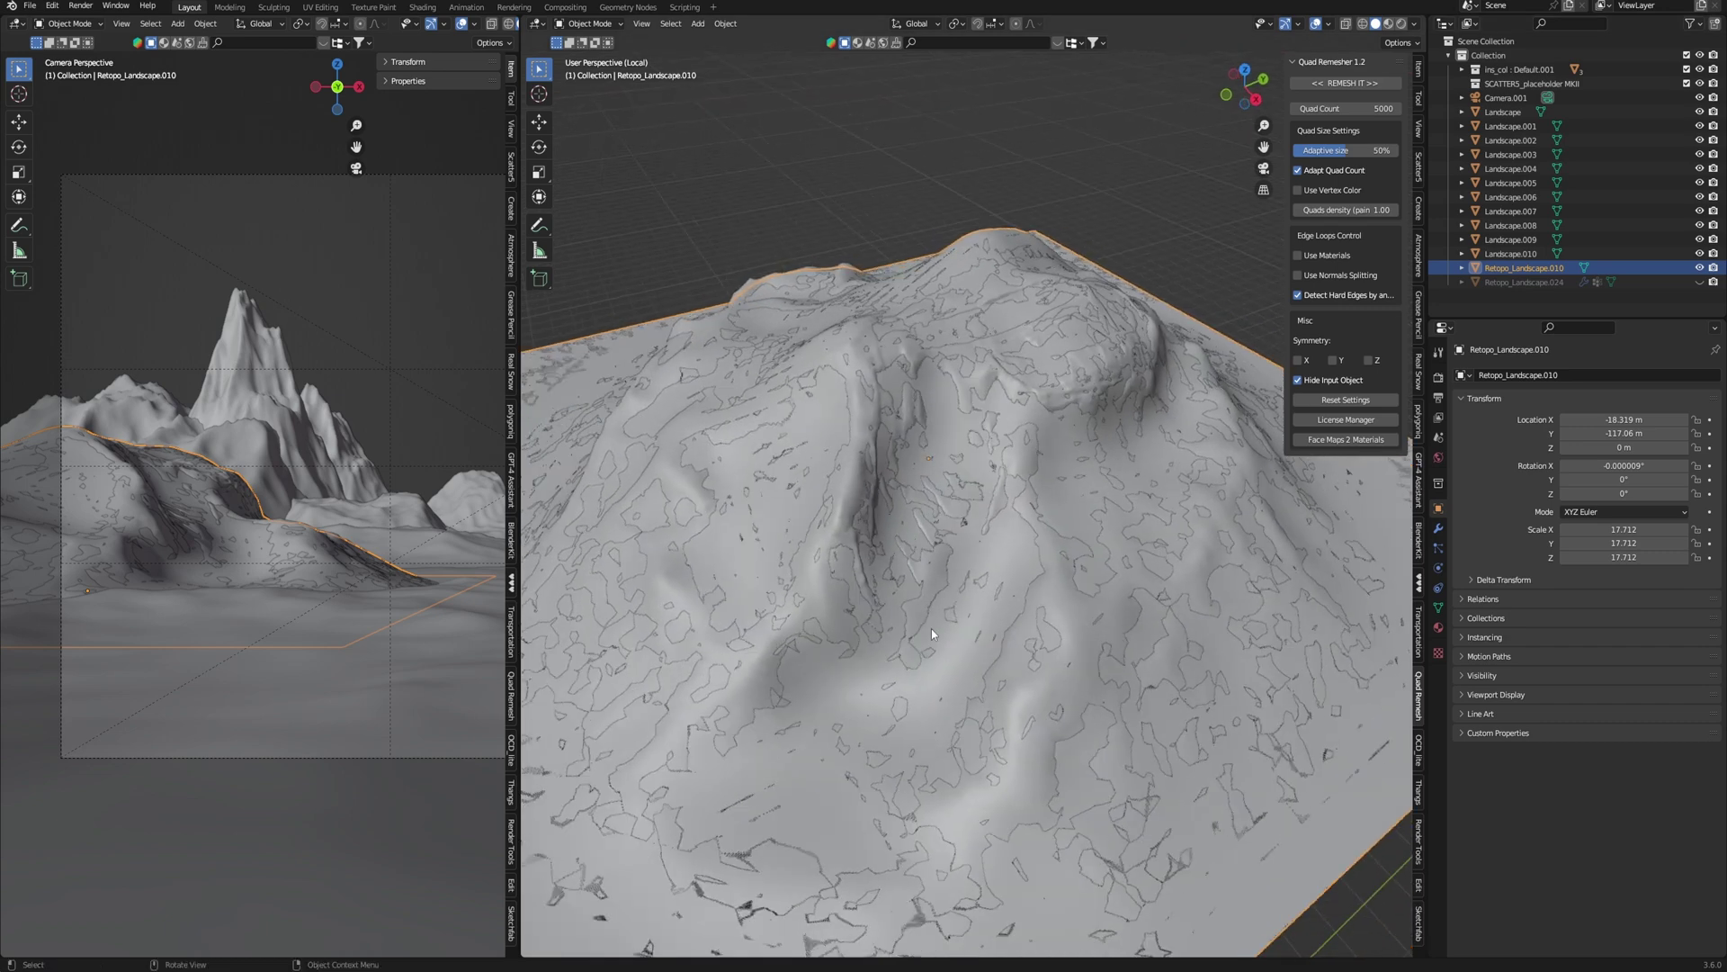
click(1700, 254)
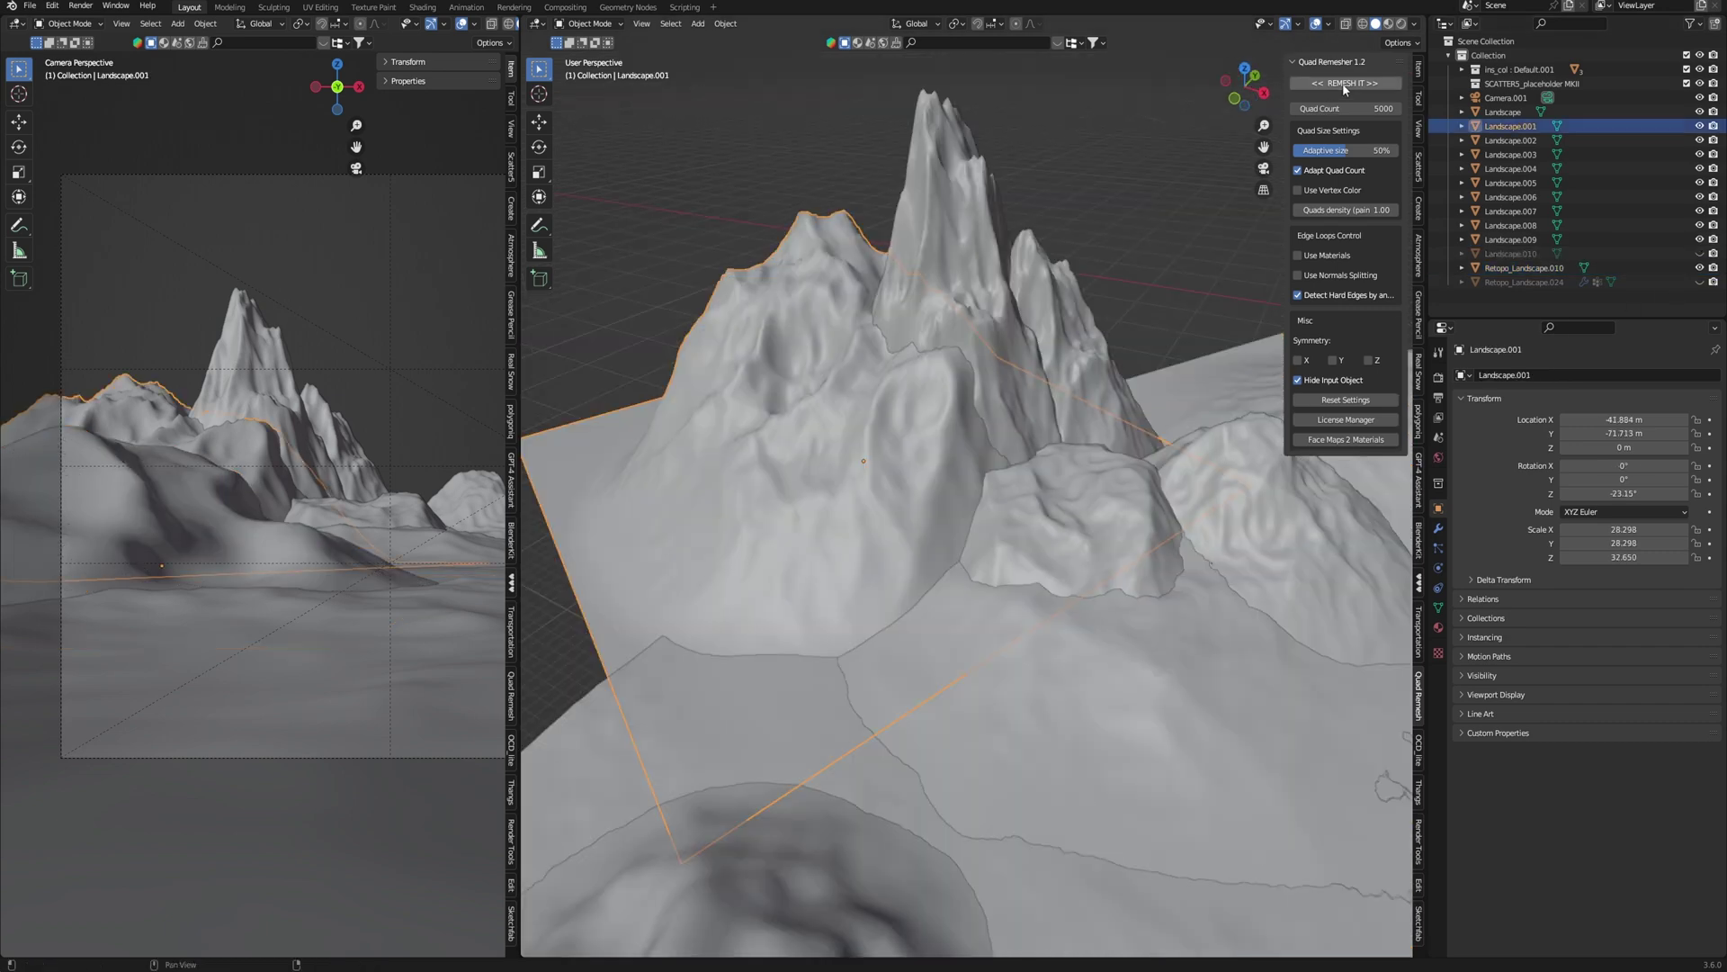
- Remesh Landscape.001, Landscape.002, Landscape.005 and the small mountain in front with Quad Remesher at a quad count of 5000
click(1343, 85)
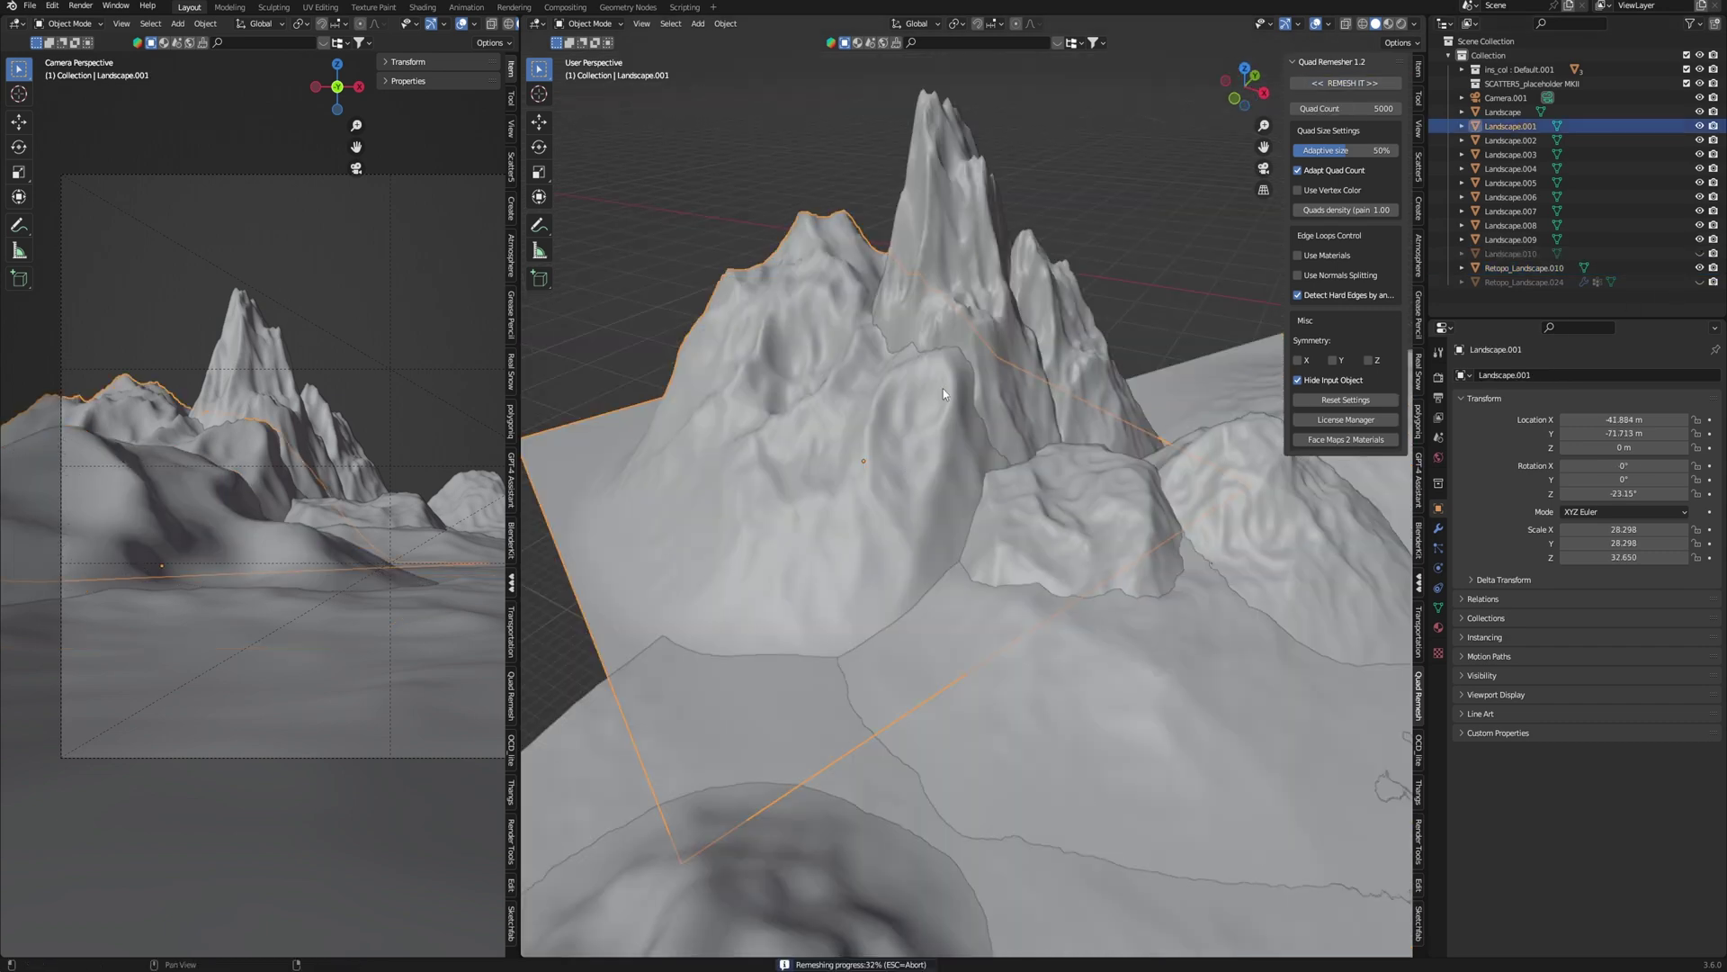
click(970, 338)
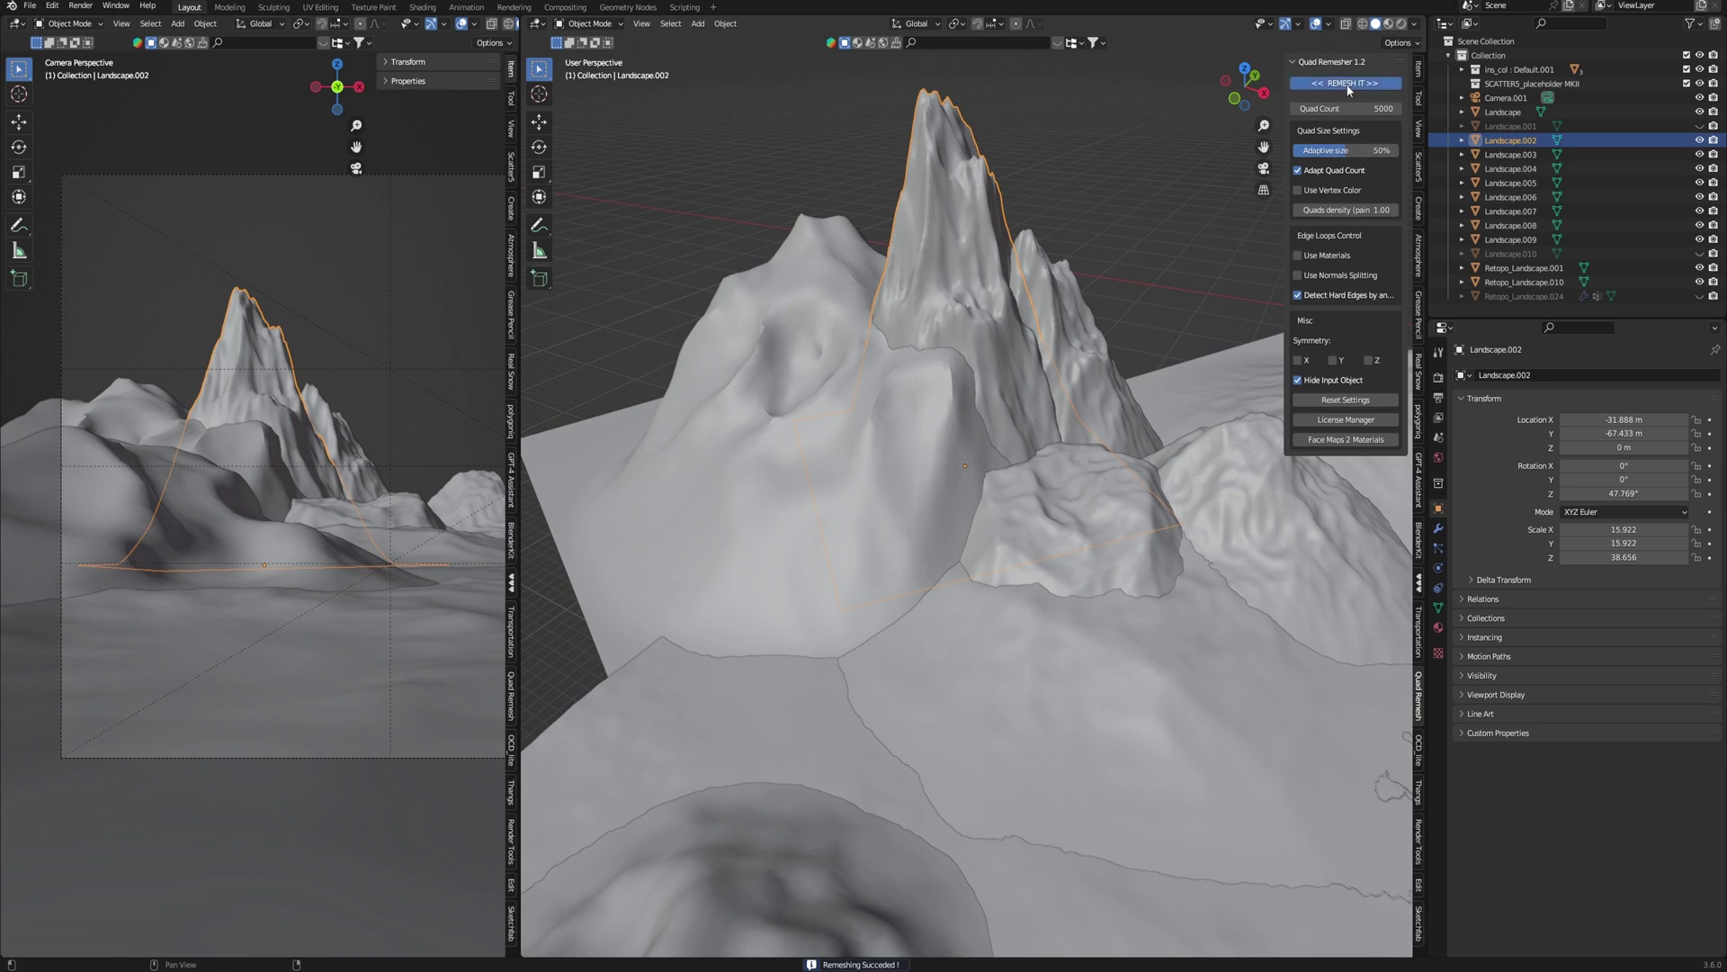
click(1346, 83)
click(1083, 384)
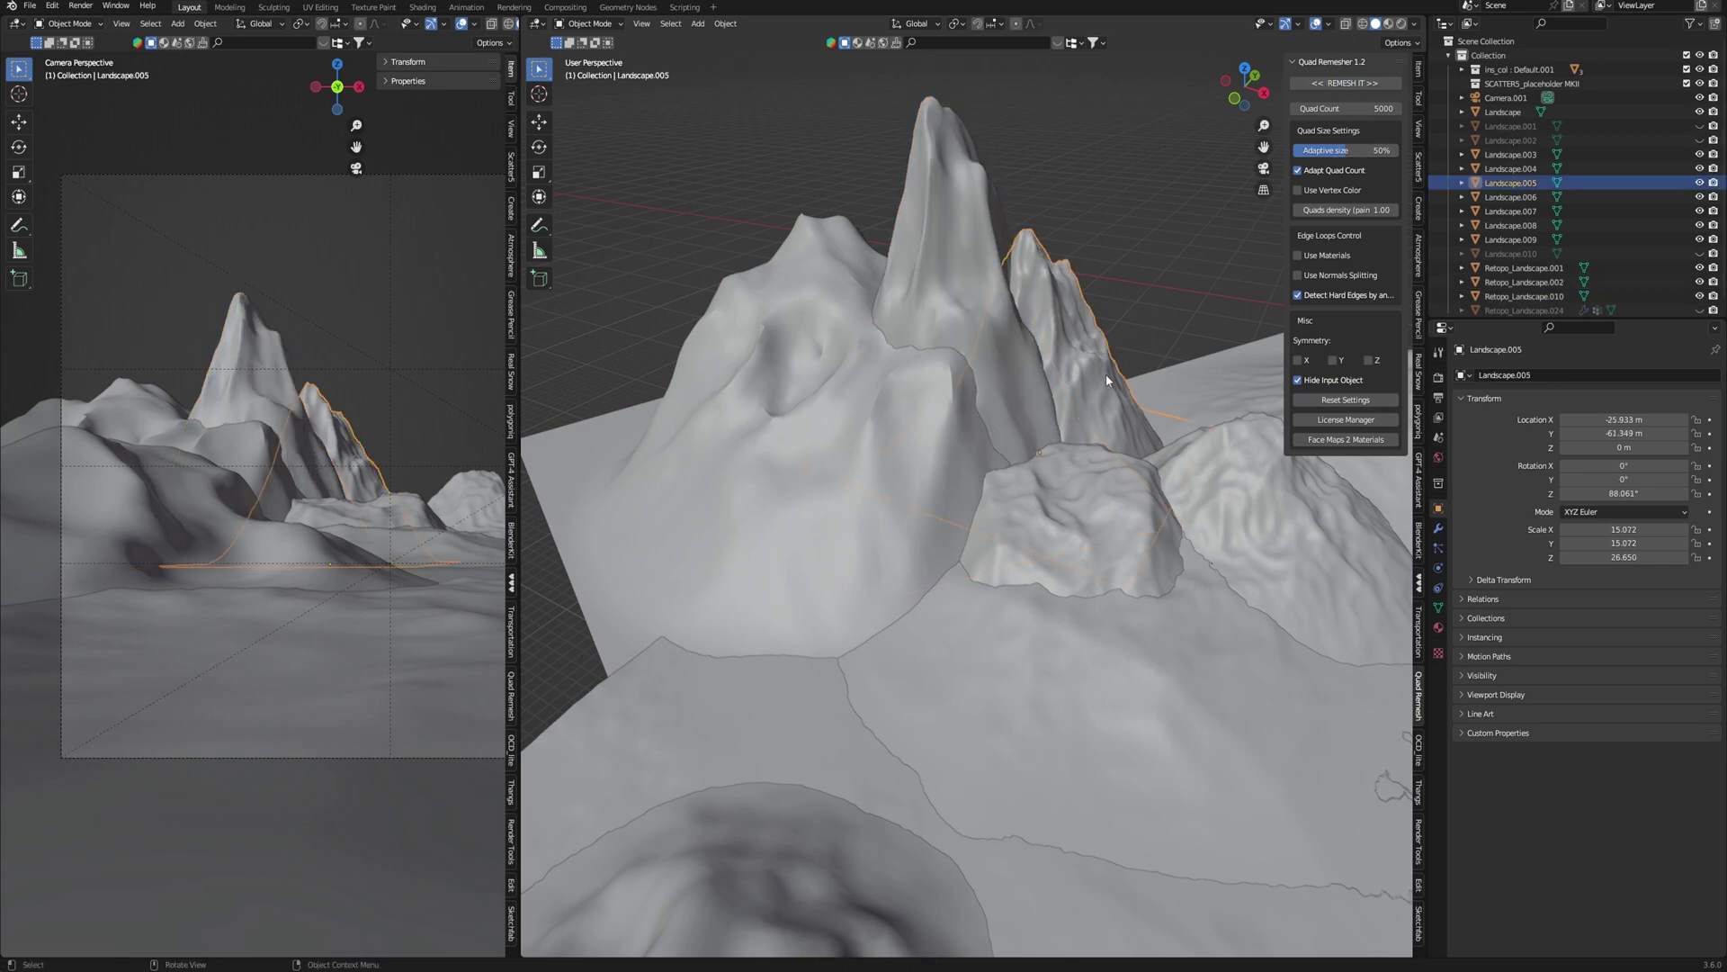
click(1345, 83)
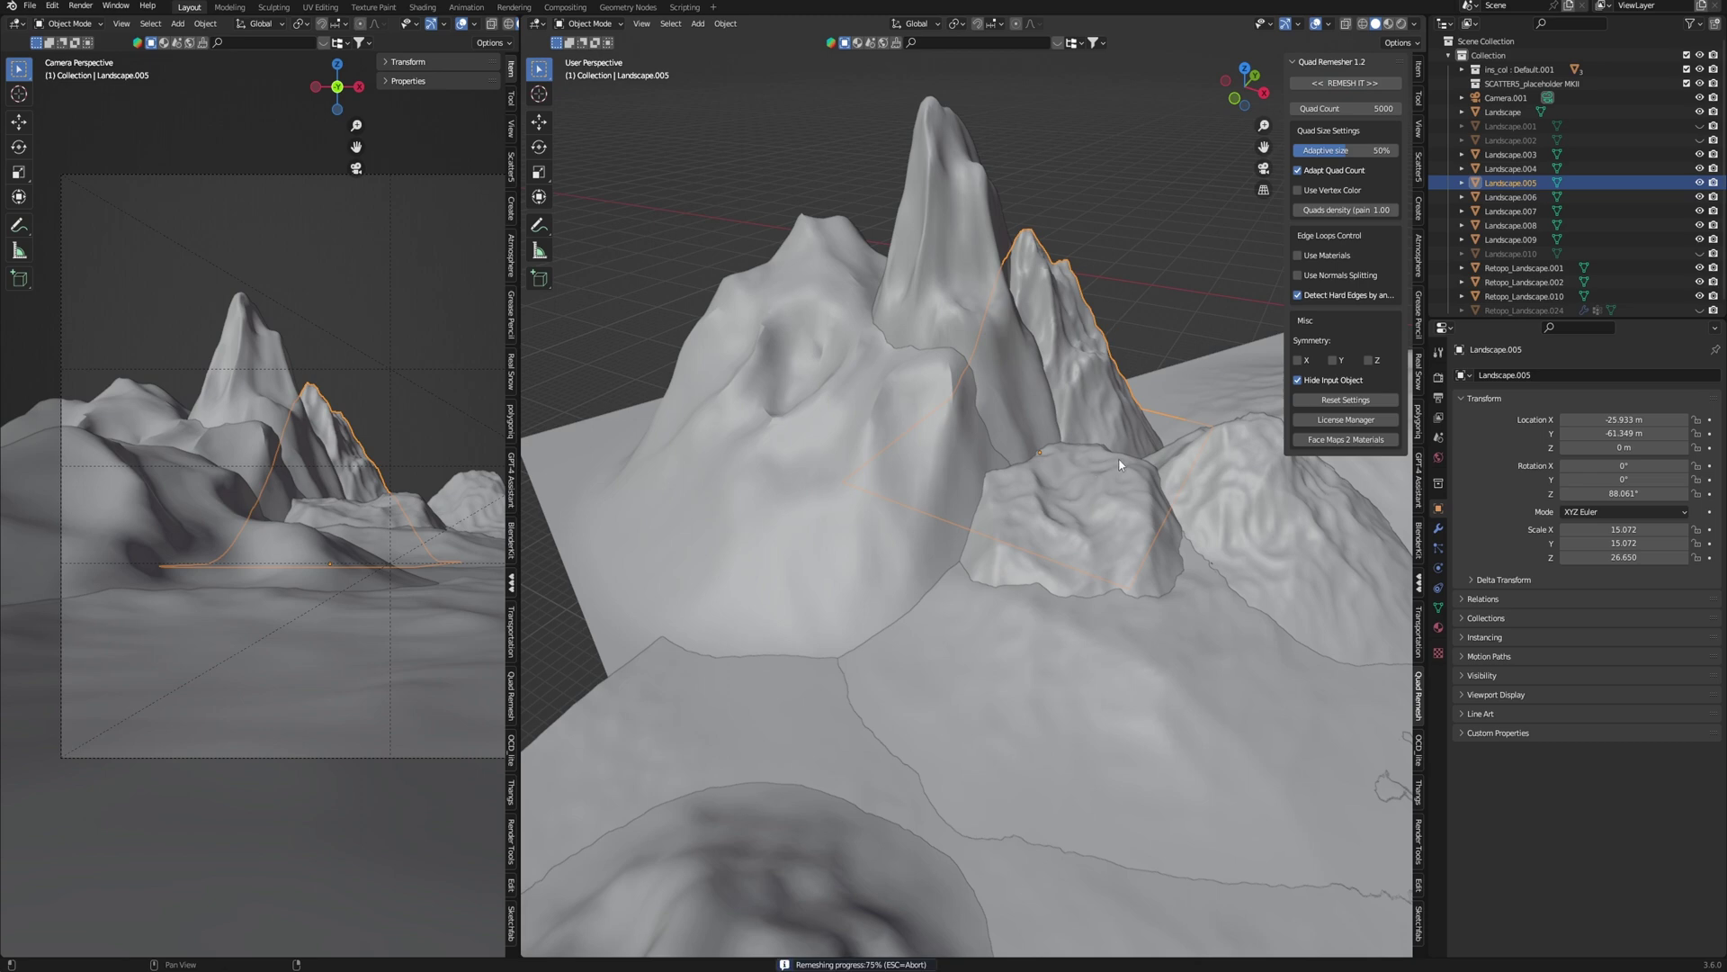
shift+middle_drag(1120, 466, 990, 477)
scroll(970, 503, up, 1)
click(970, 510)
click(1347, 84)
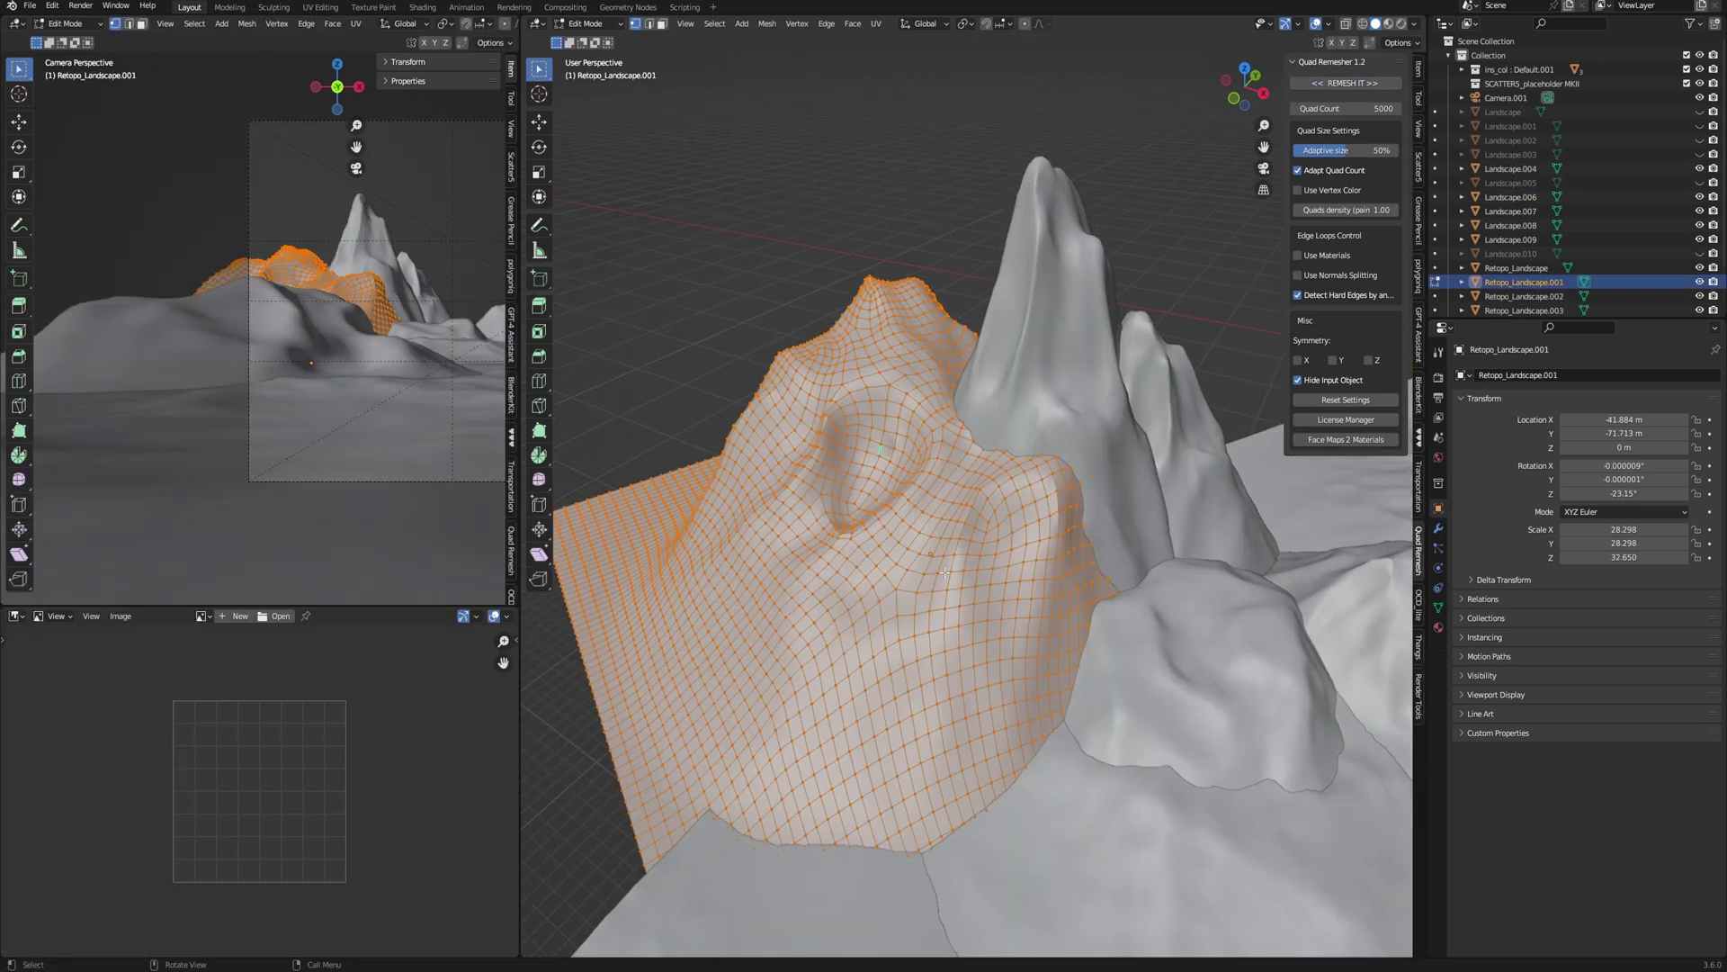
- Unwrap the whole Retopo_Landscape.001 mesh and examine its layout in the UV Editor
scroll(121, 703, up, 1)
scroll(121, 703, down, 3)
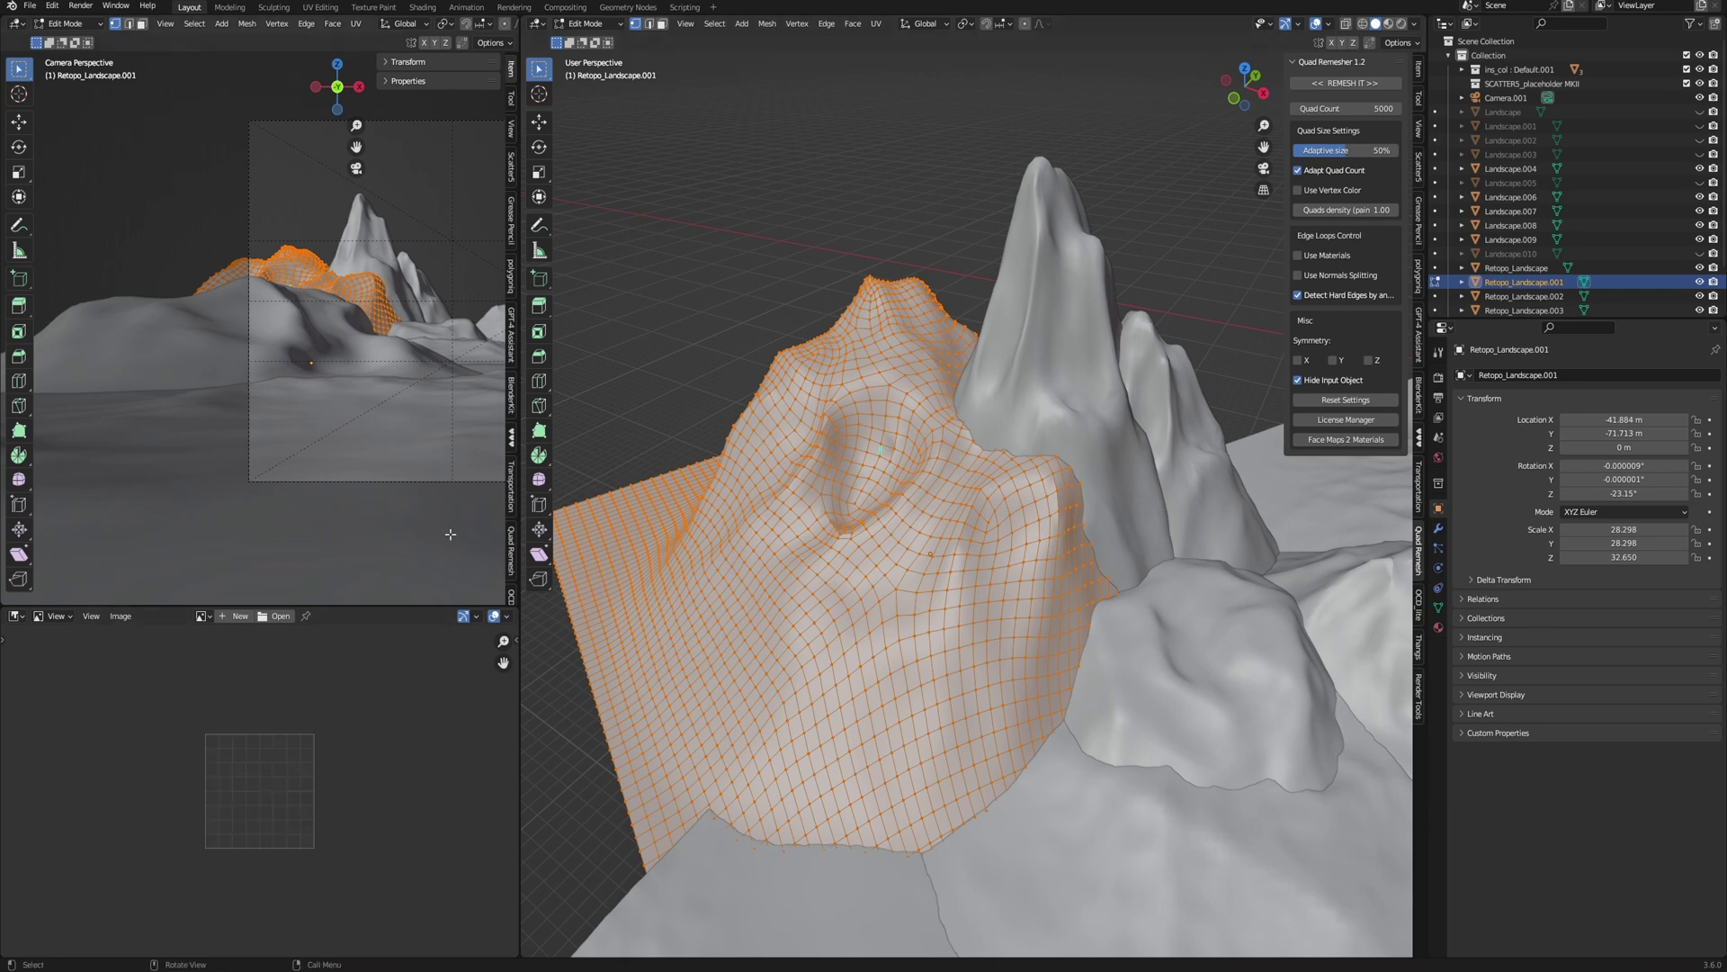
key(u)
click(881, 47)
click(16, 615)
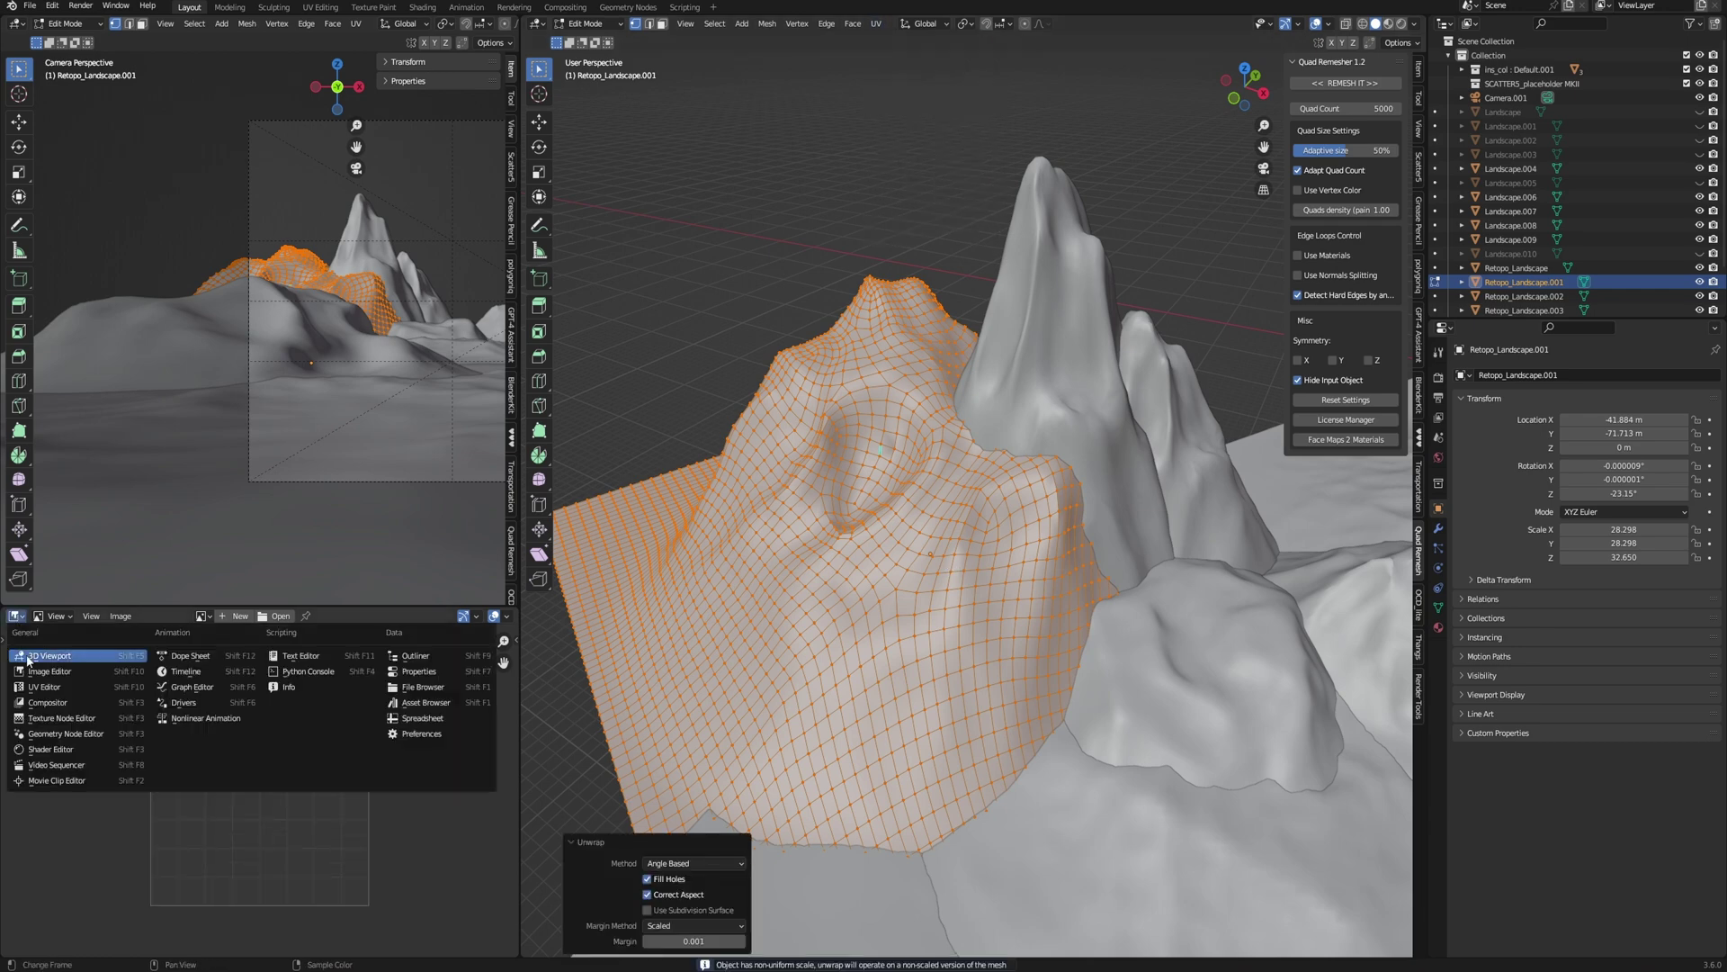
click(36, 686)
scroll(268, 804, up, 6)
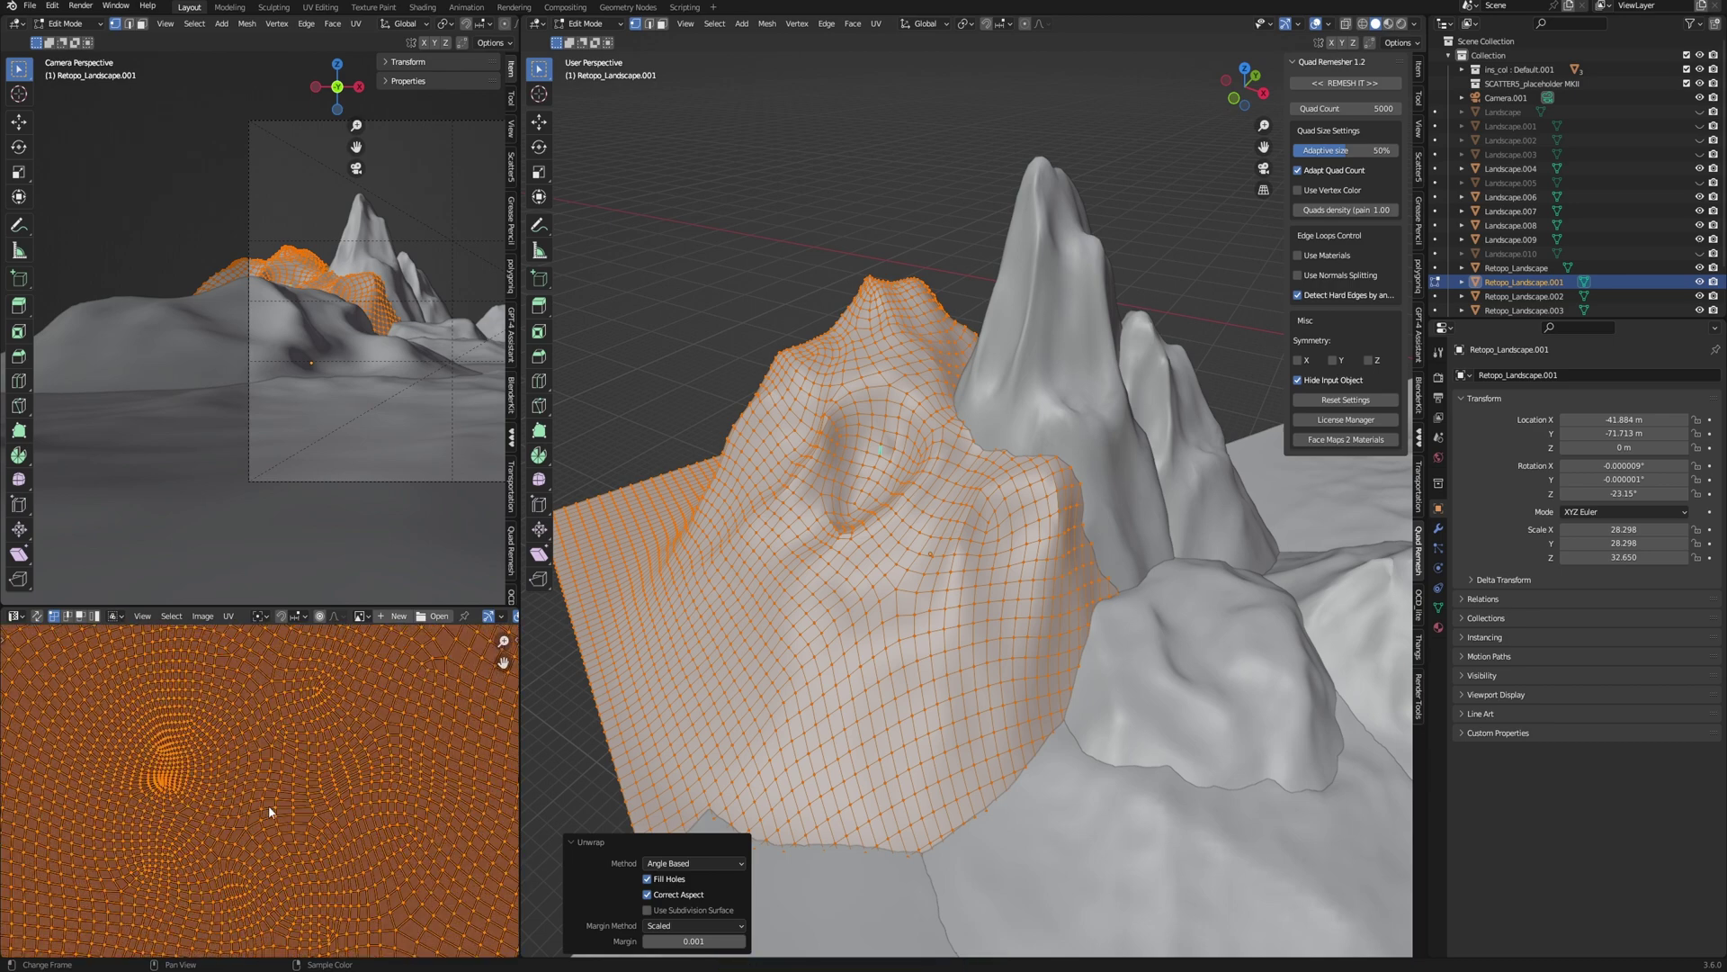
scroll(268, 805, down, 6)
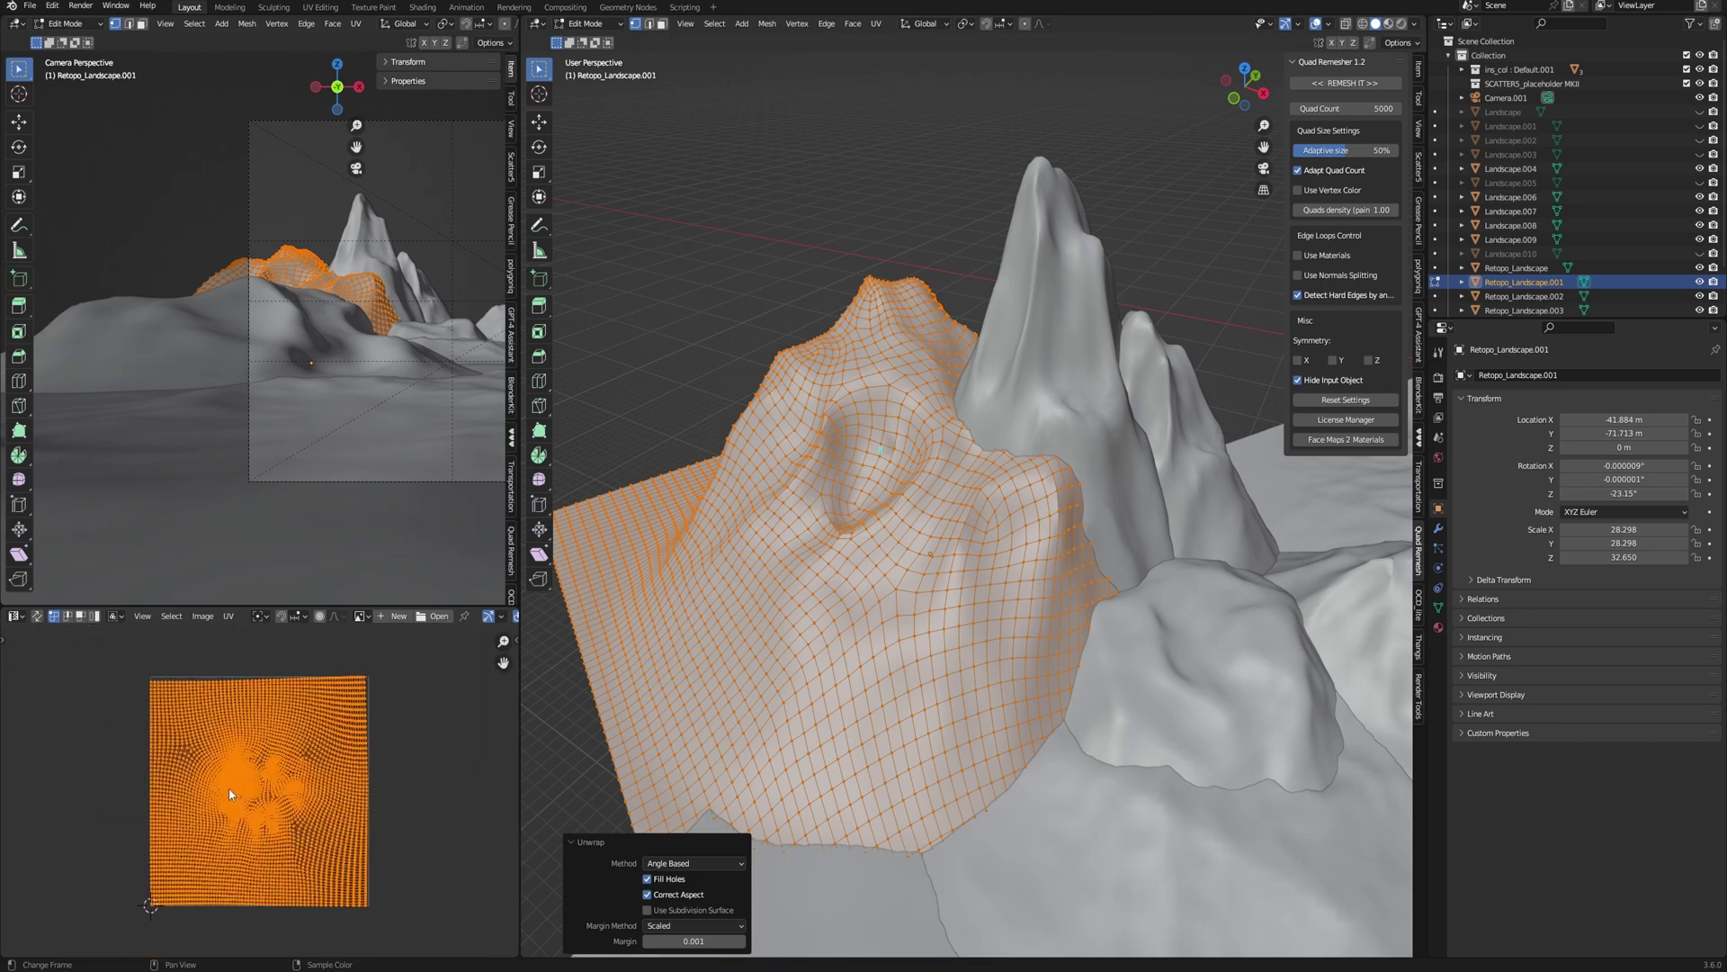
scroll(230, 795, down, 1)
scroll(243, 796, up, 2)
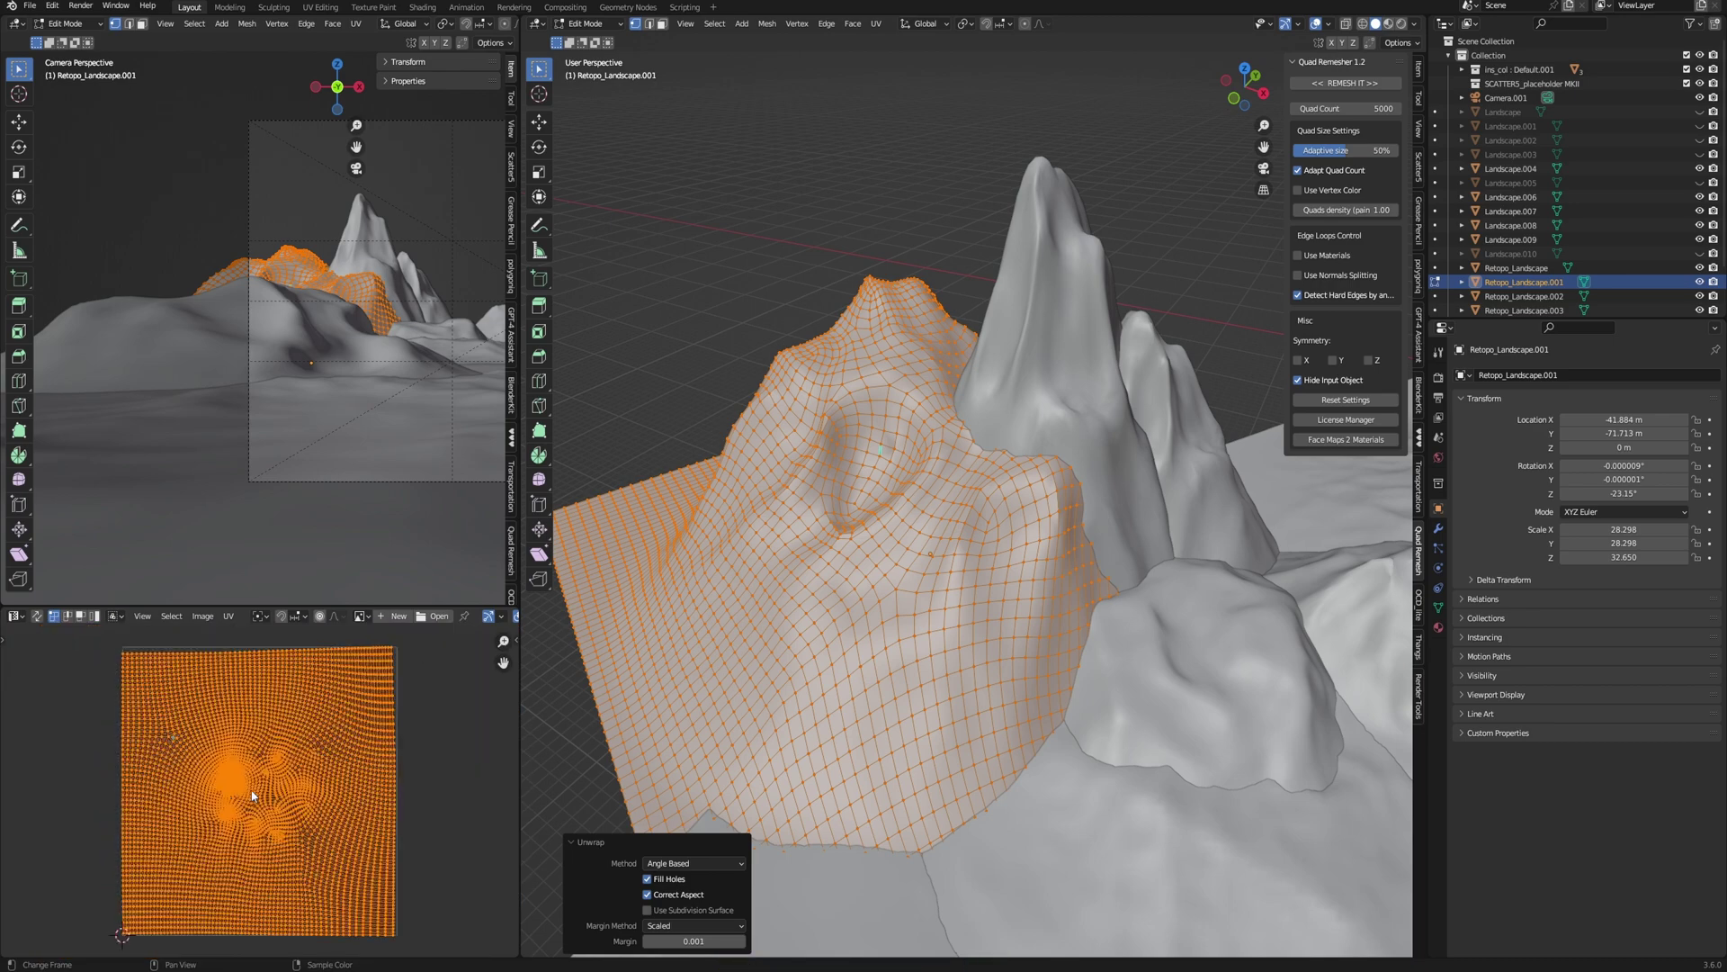
click(423, 762)
scroll(296, 779, up, 2)
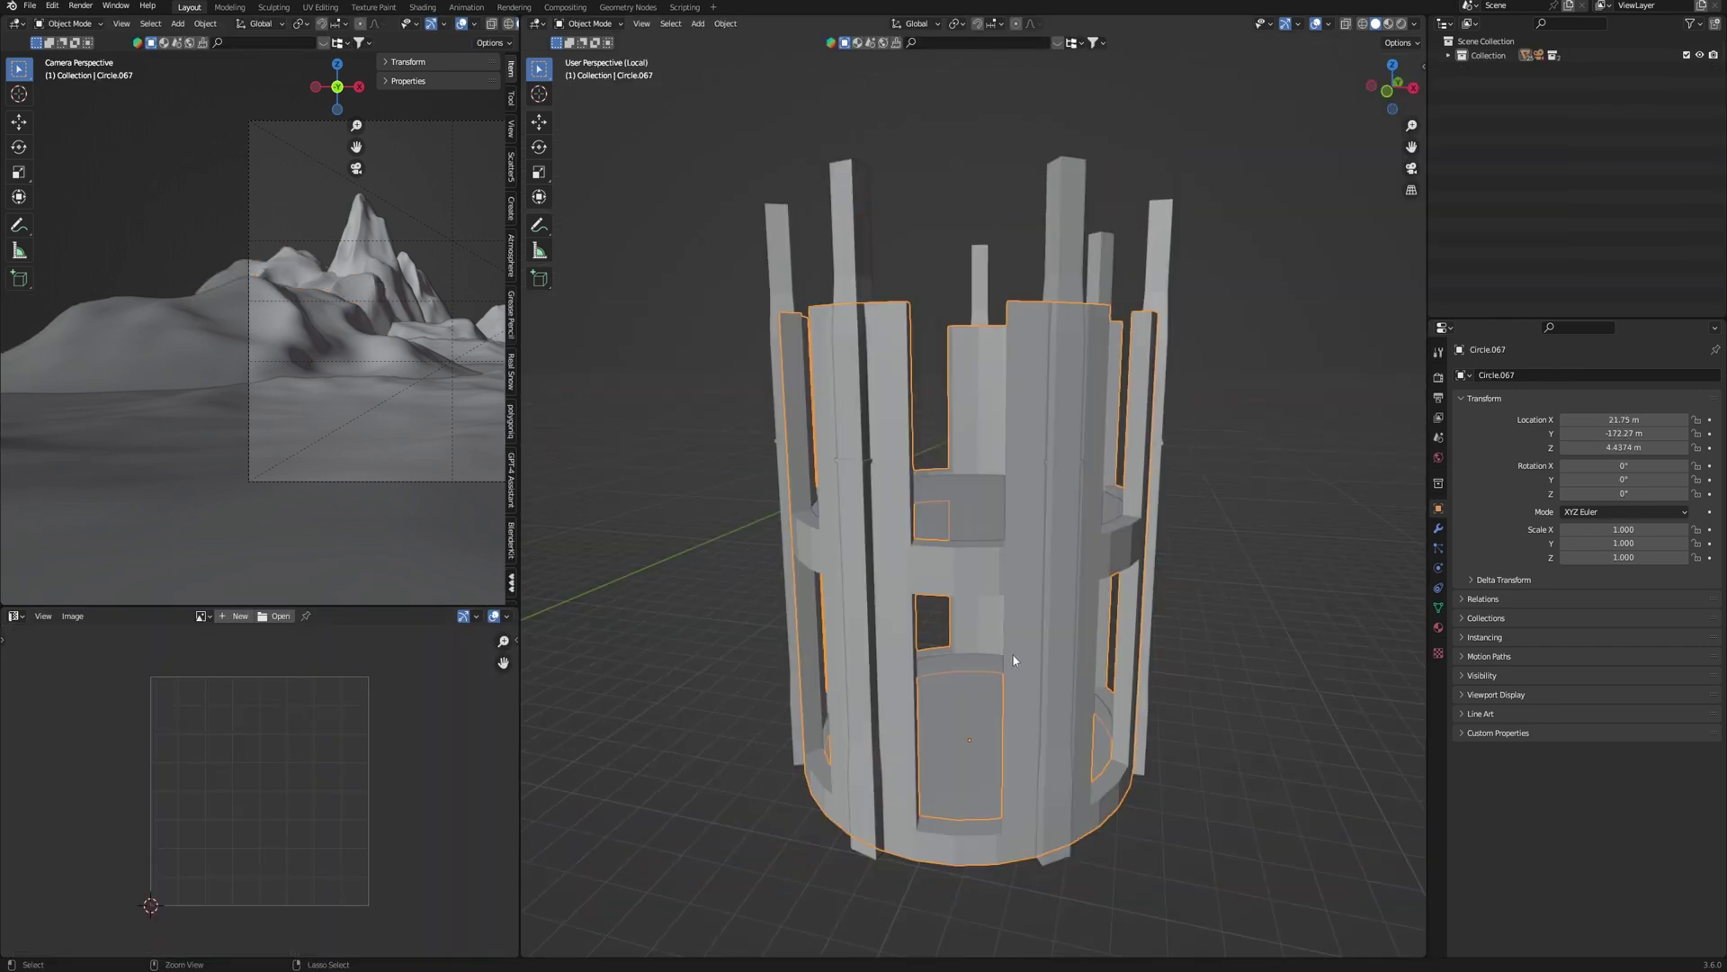
- Split the Circle.067 tower shell into broken pieces with successive crack cuts through its lower and upper walls
key(ctrl+shift+c)
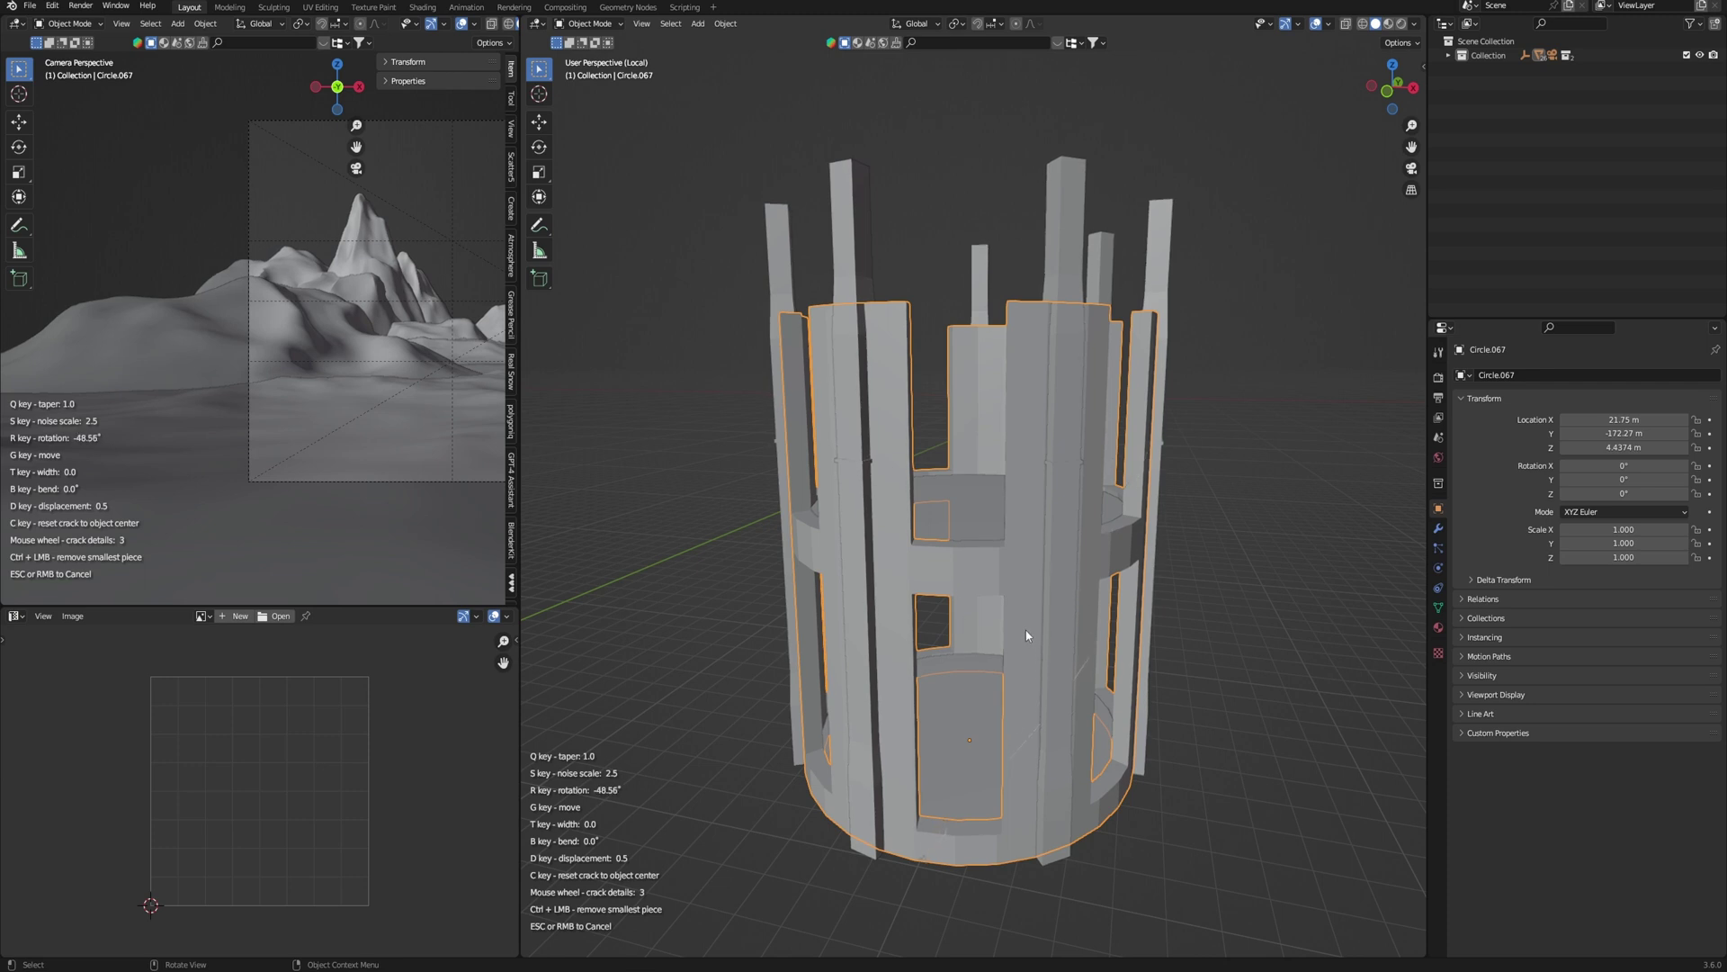
click(1030, 635)
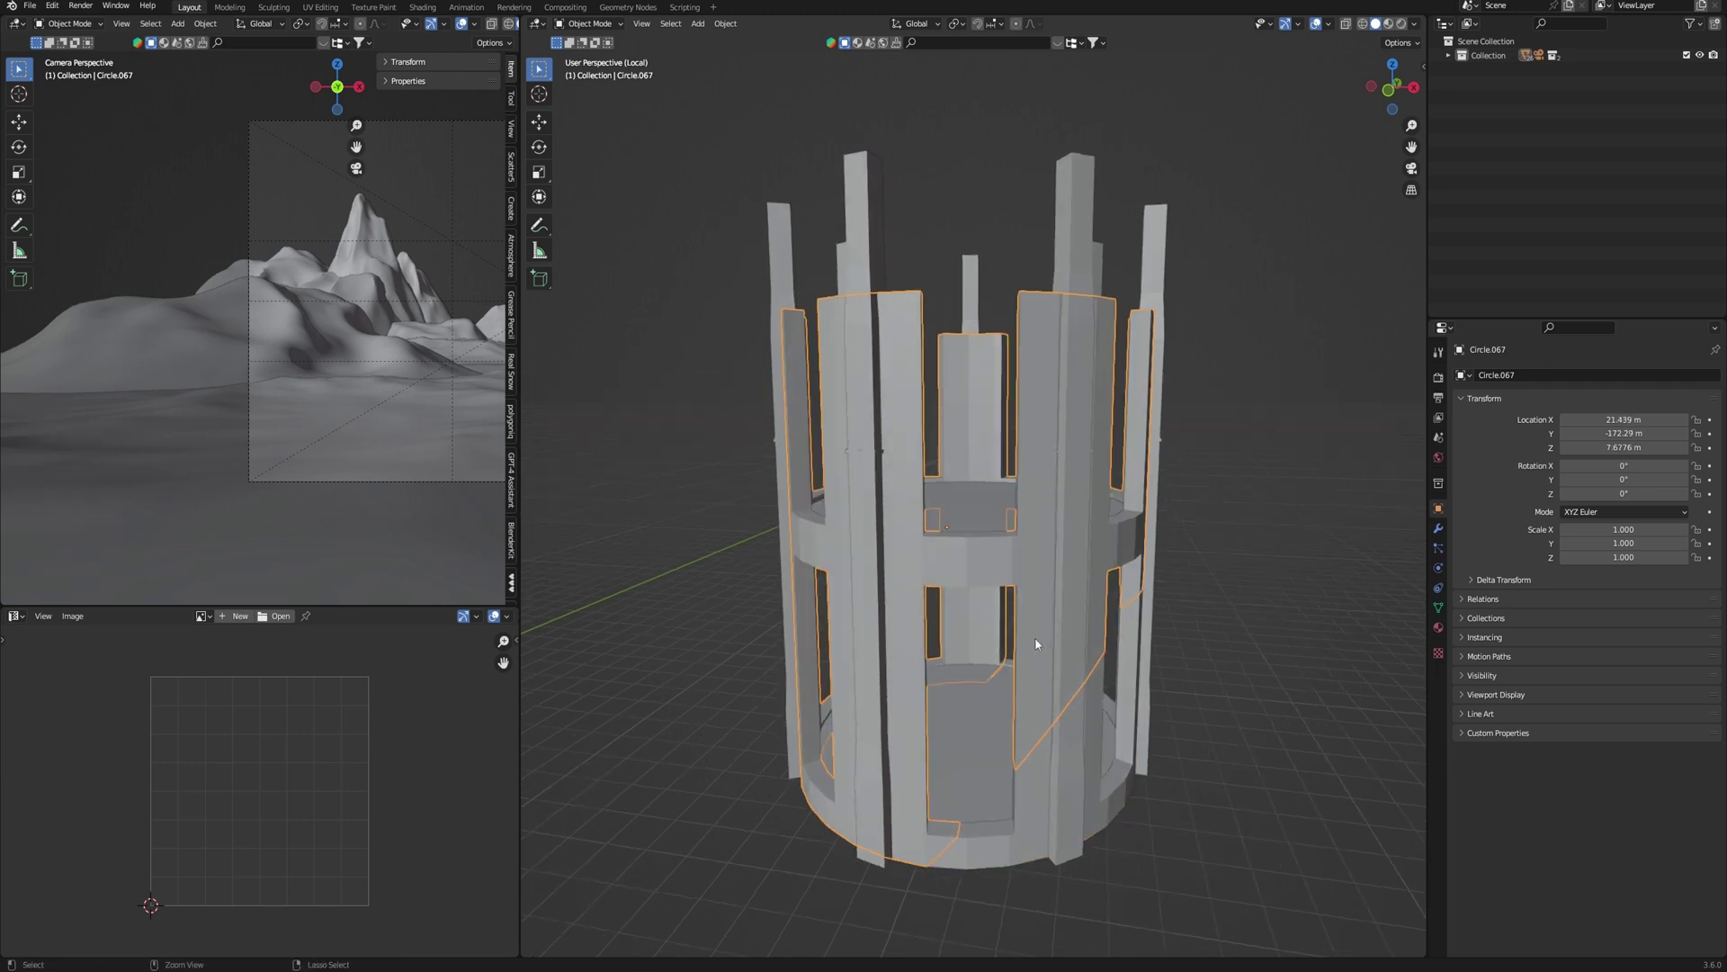
key(shift+alt+c)
click(1049, 597)
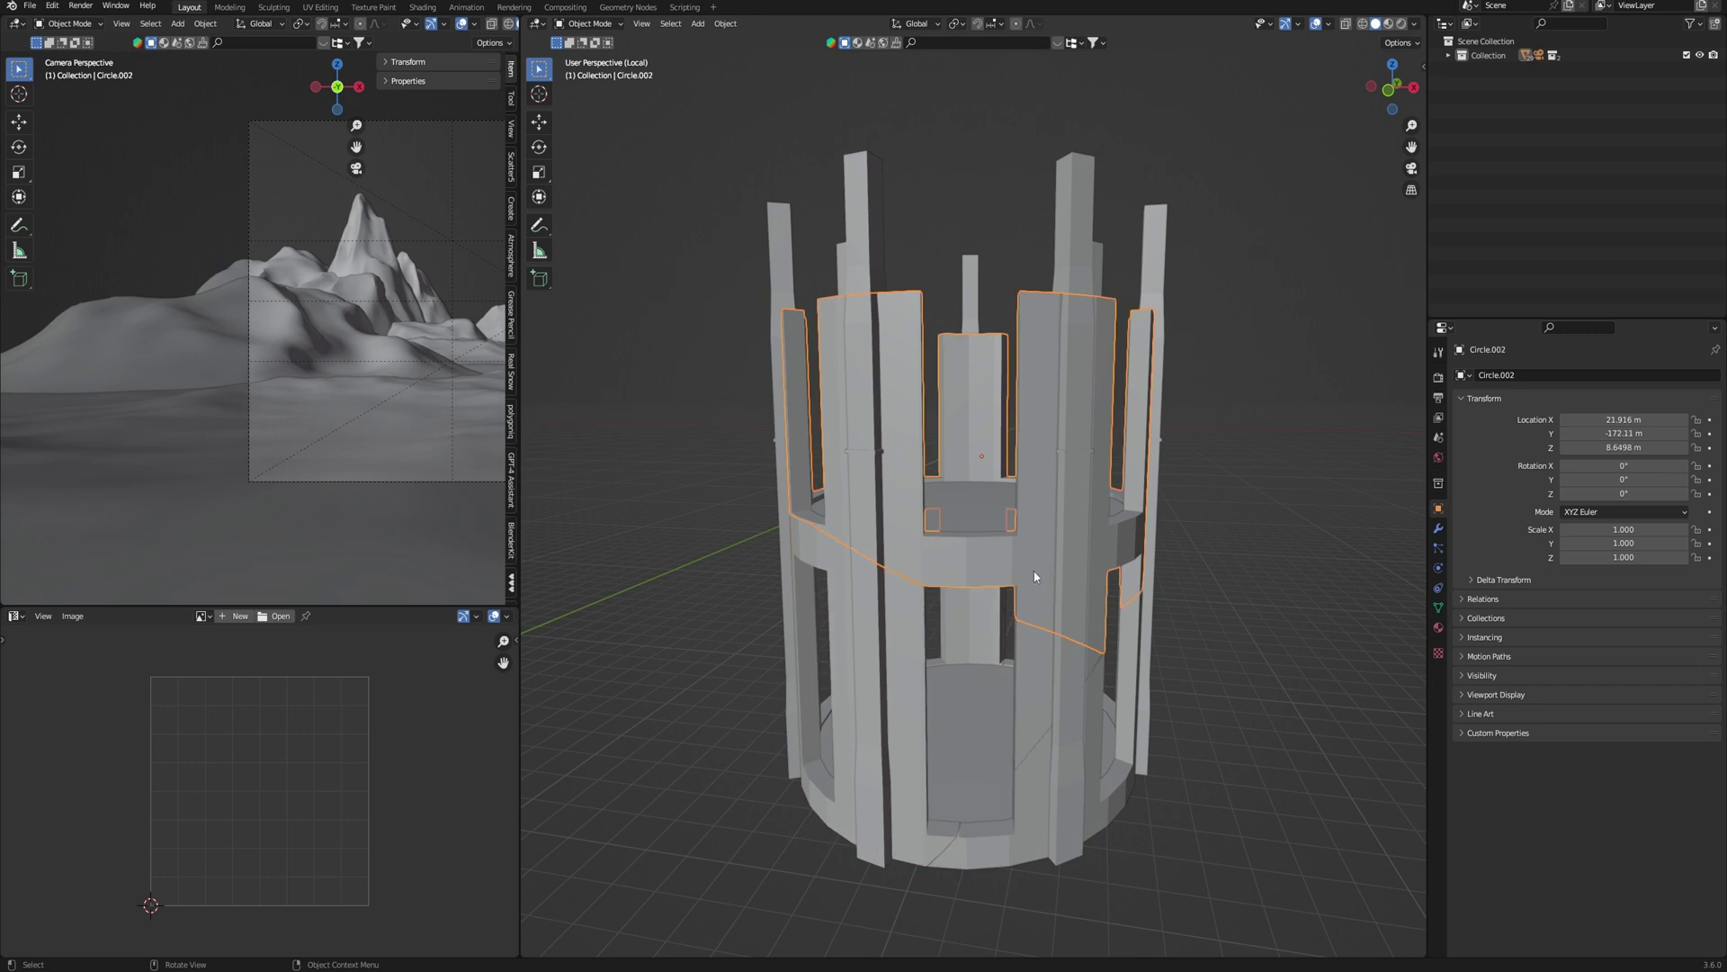
key(shift+alt+c)
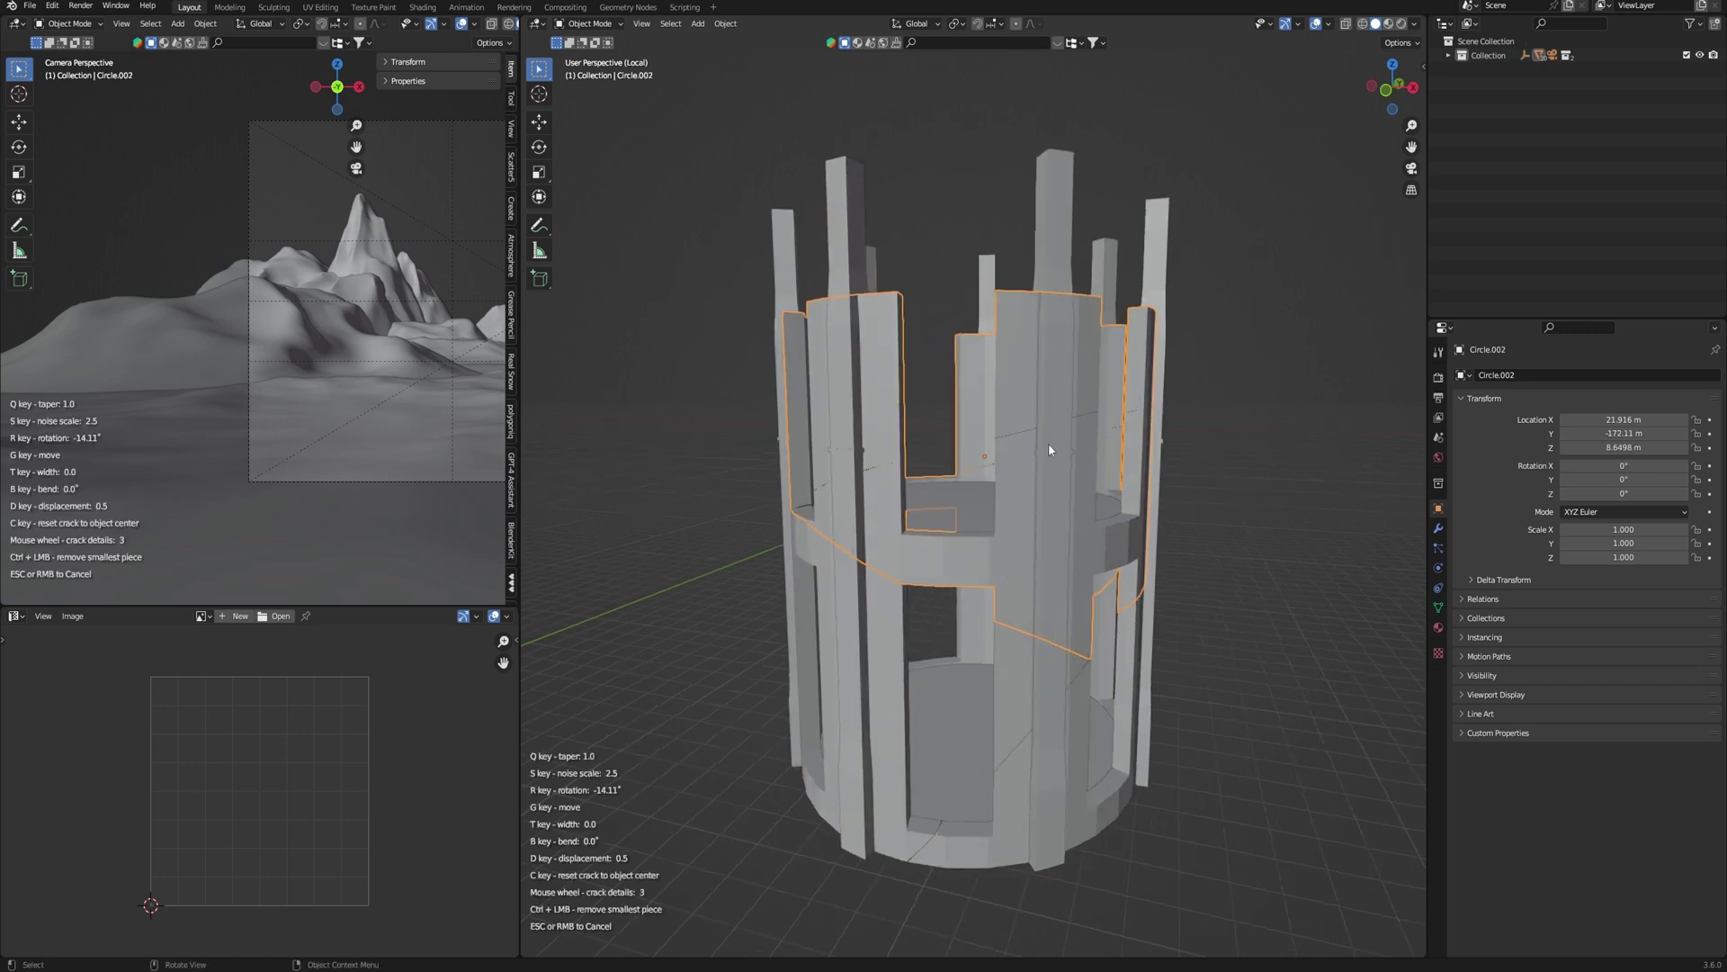
click(1044, 438)
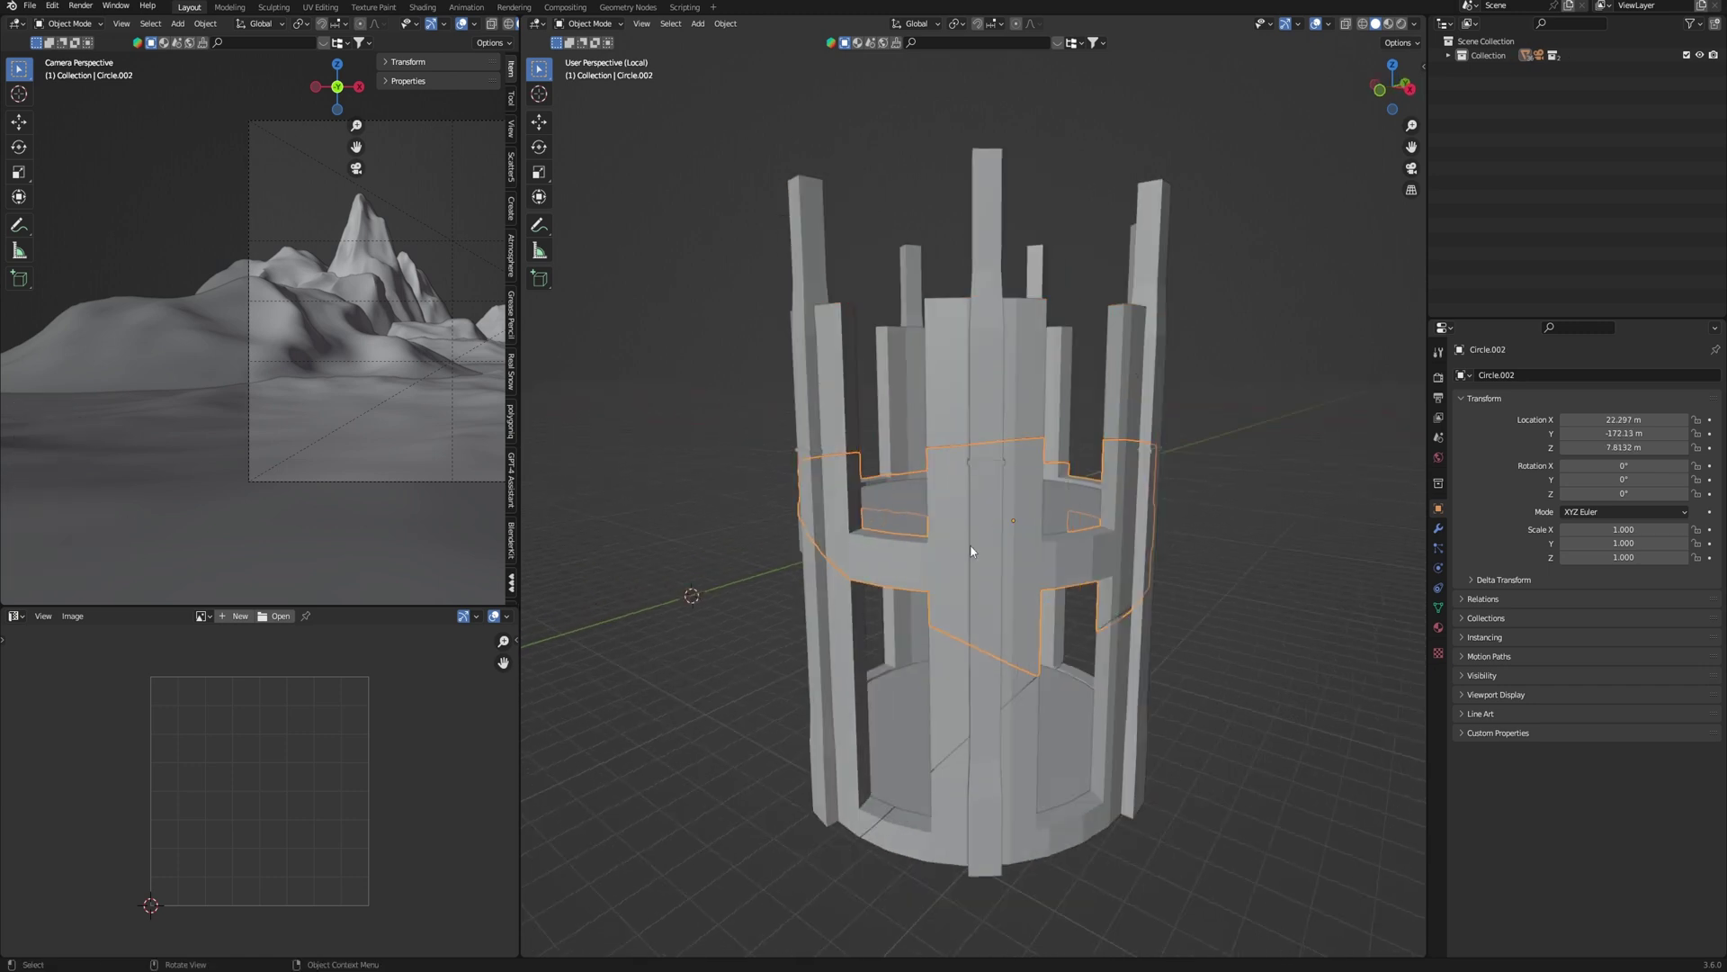
- Crack the middle ring section Circle.002 into two pieces
middle_drag(974, 559, 1044, 574)
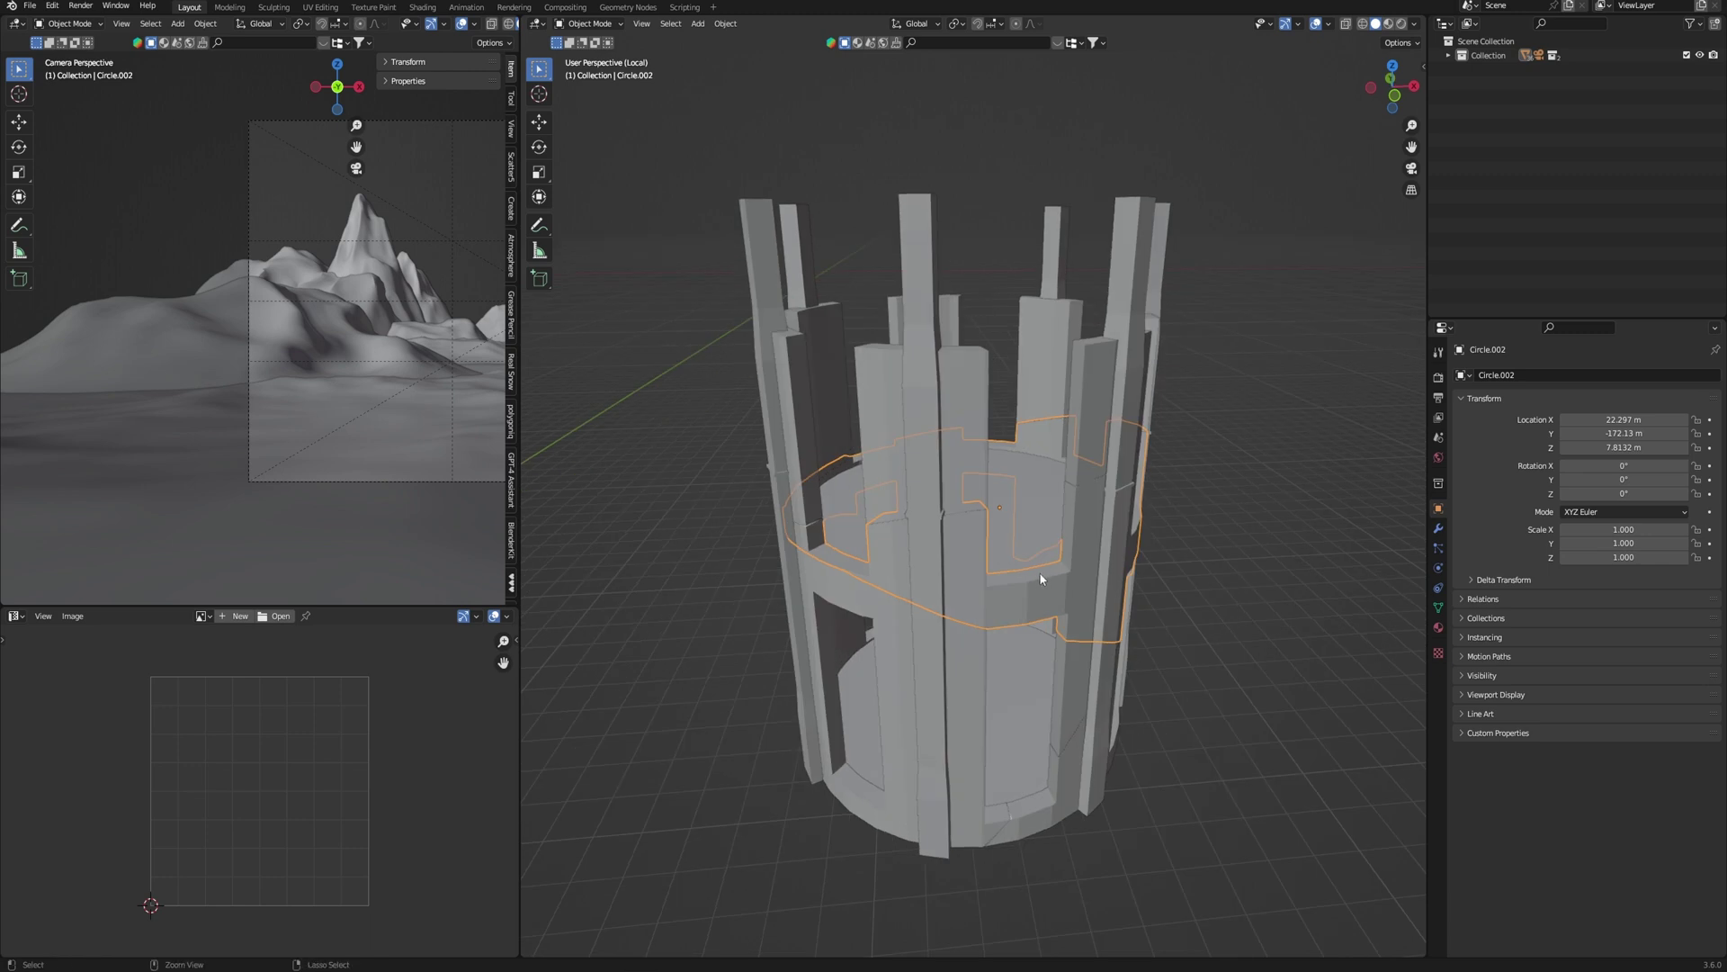
key(shift+alt+c)
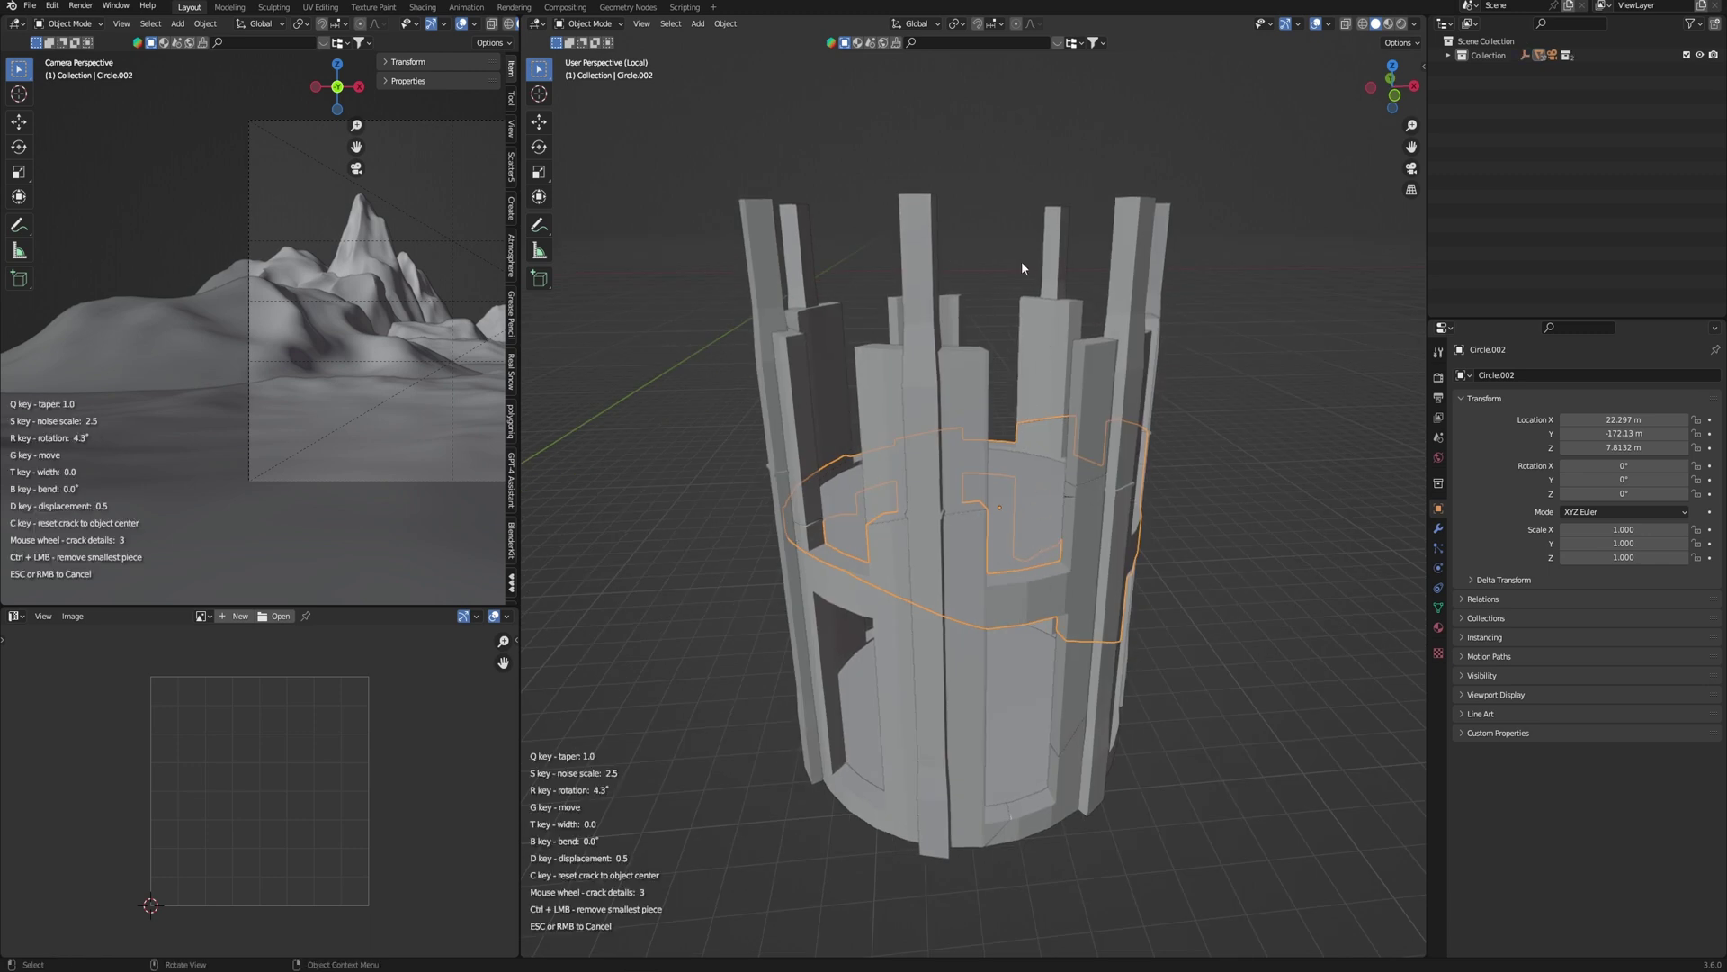
click(1014, 571)
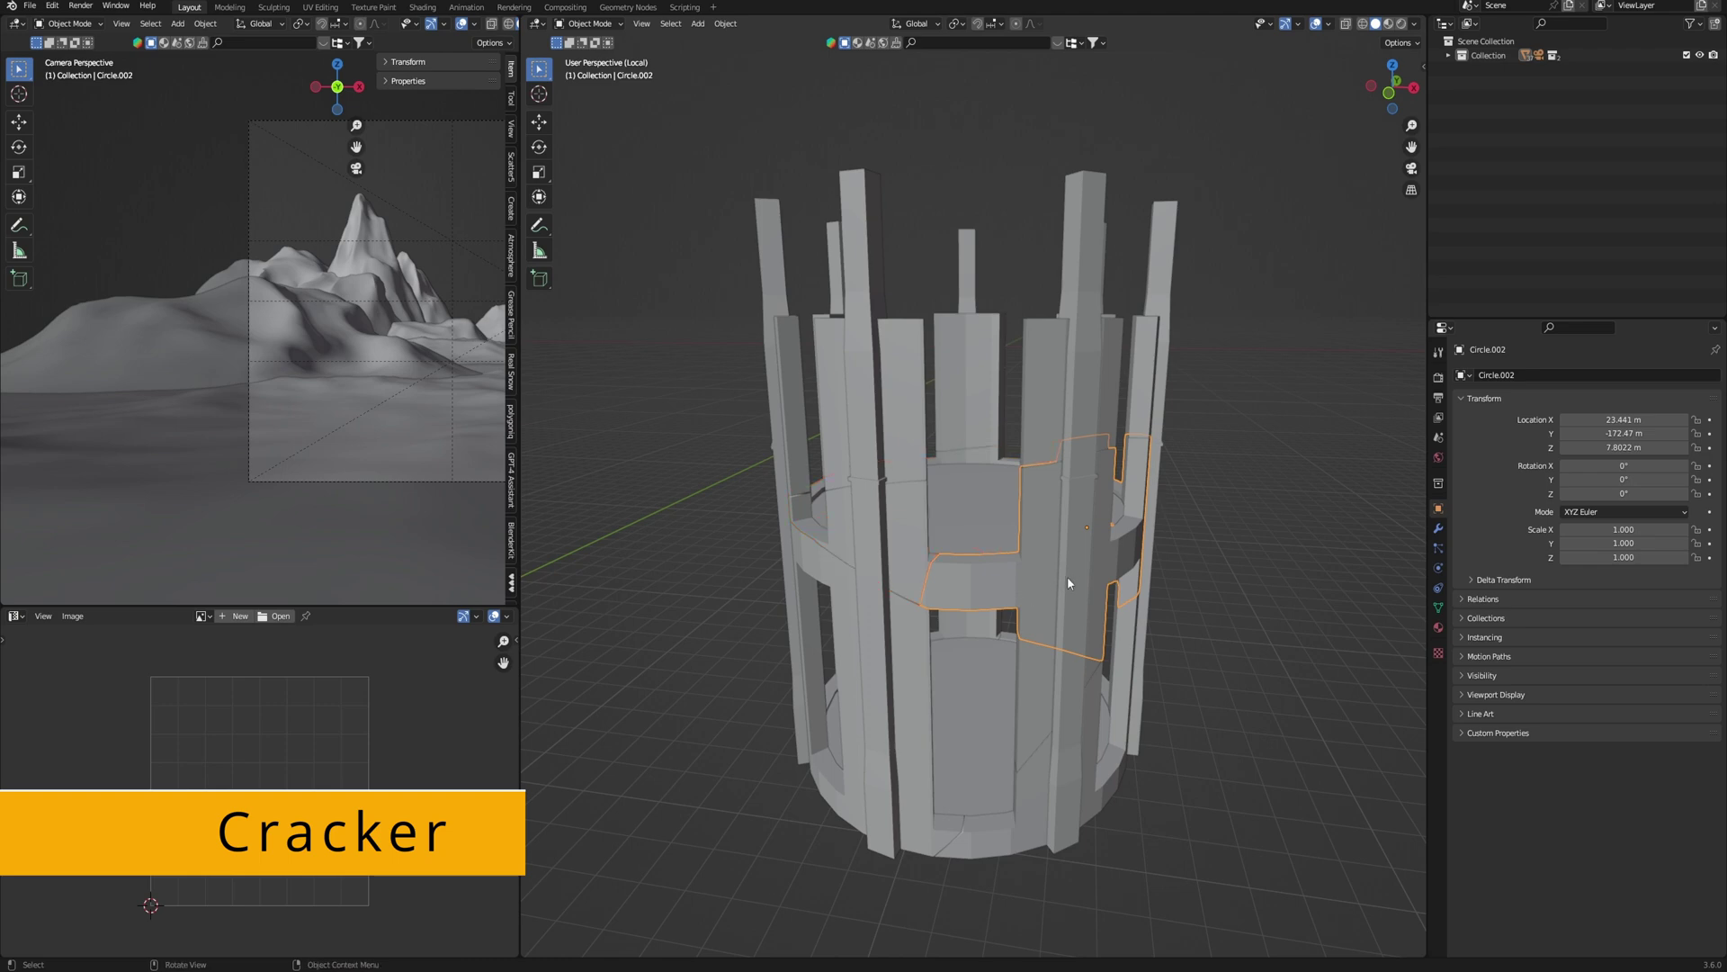
- Split the upper wall panel beside the tall pillar with diagonal cracks, including one across Circle.007
click(923, 424)
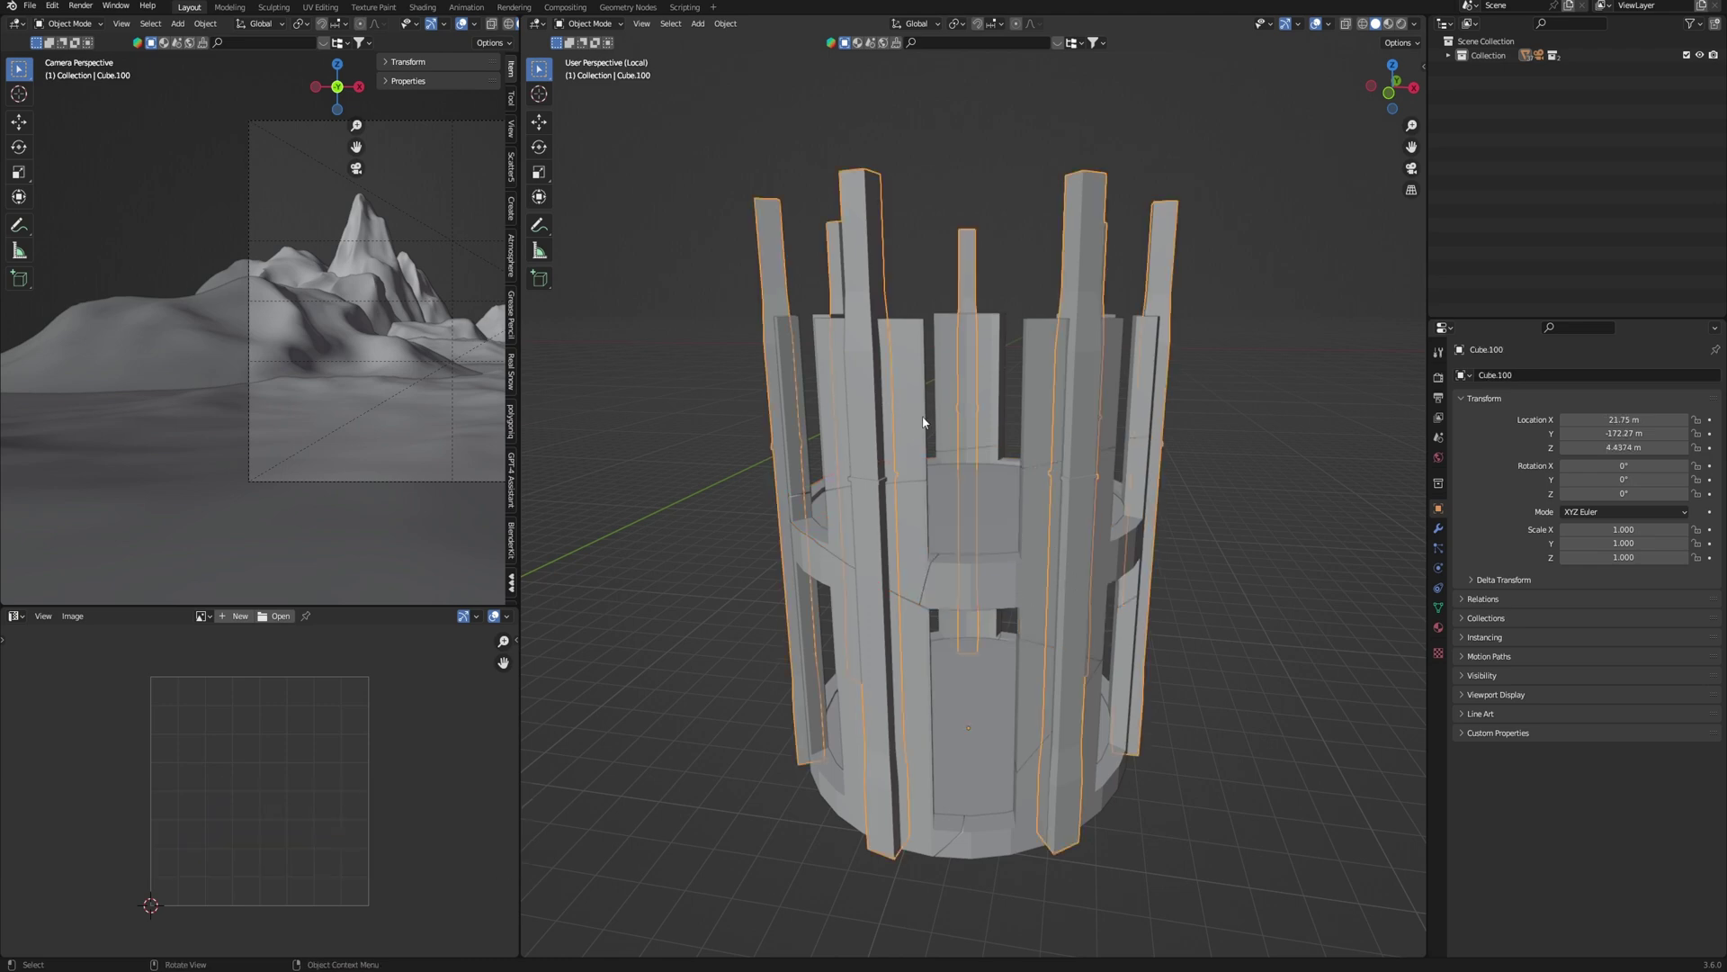
click(922, 424)
key(ctrl+c)
click(924, 427)
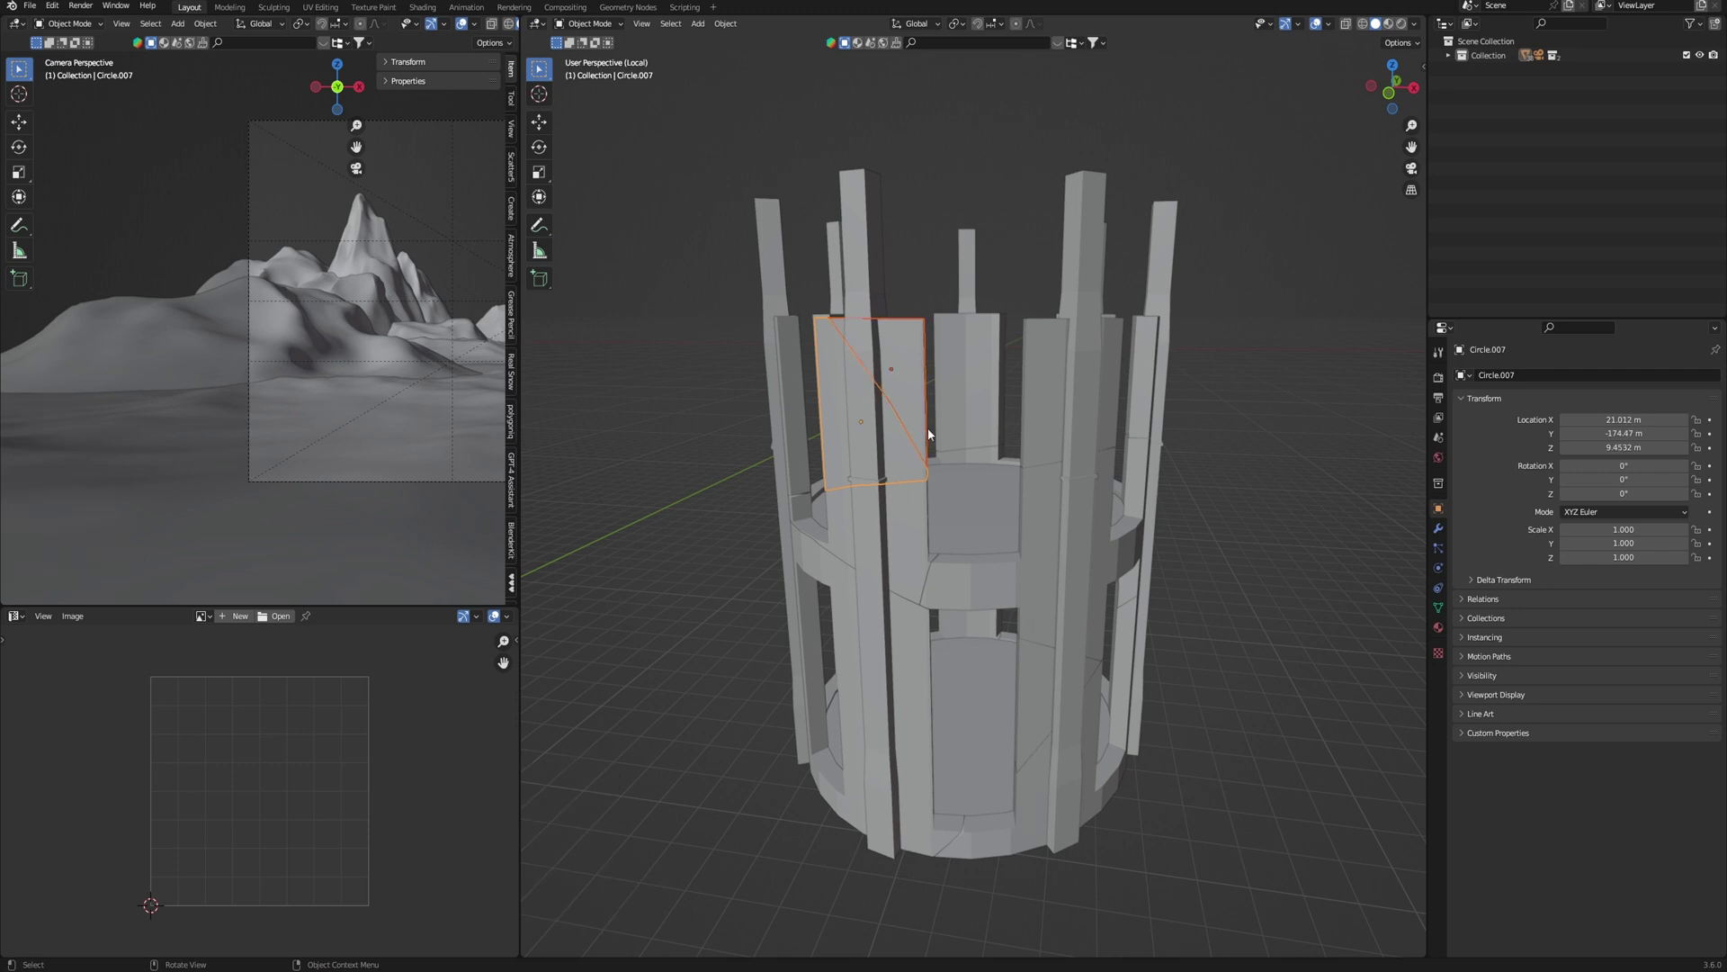
key(ctrl+c)
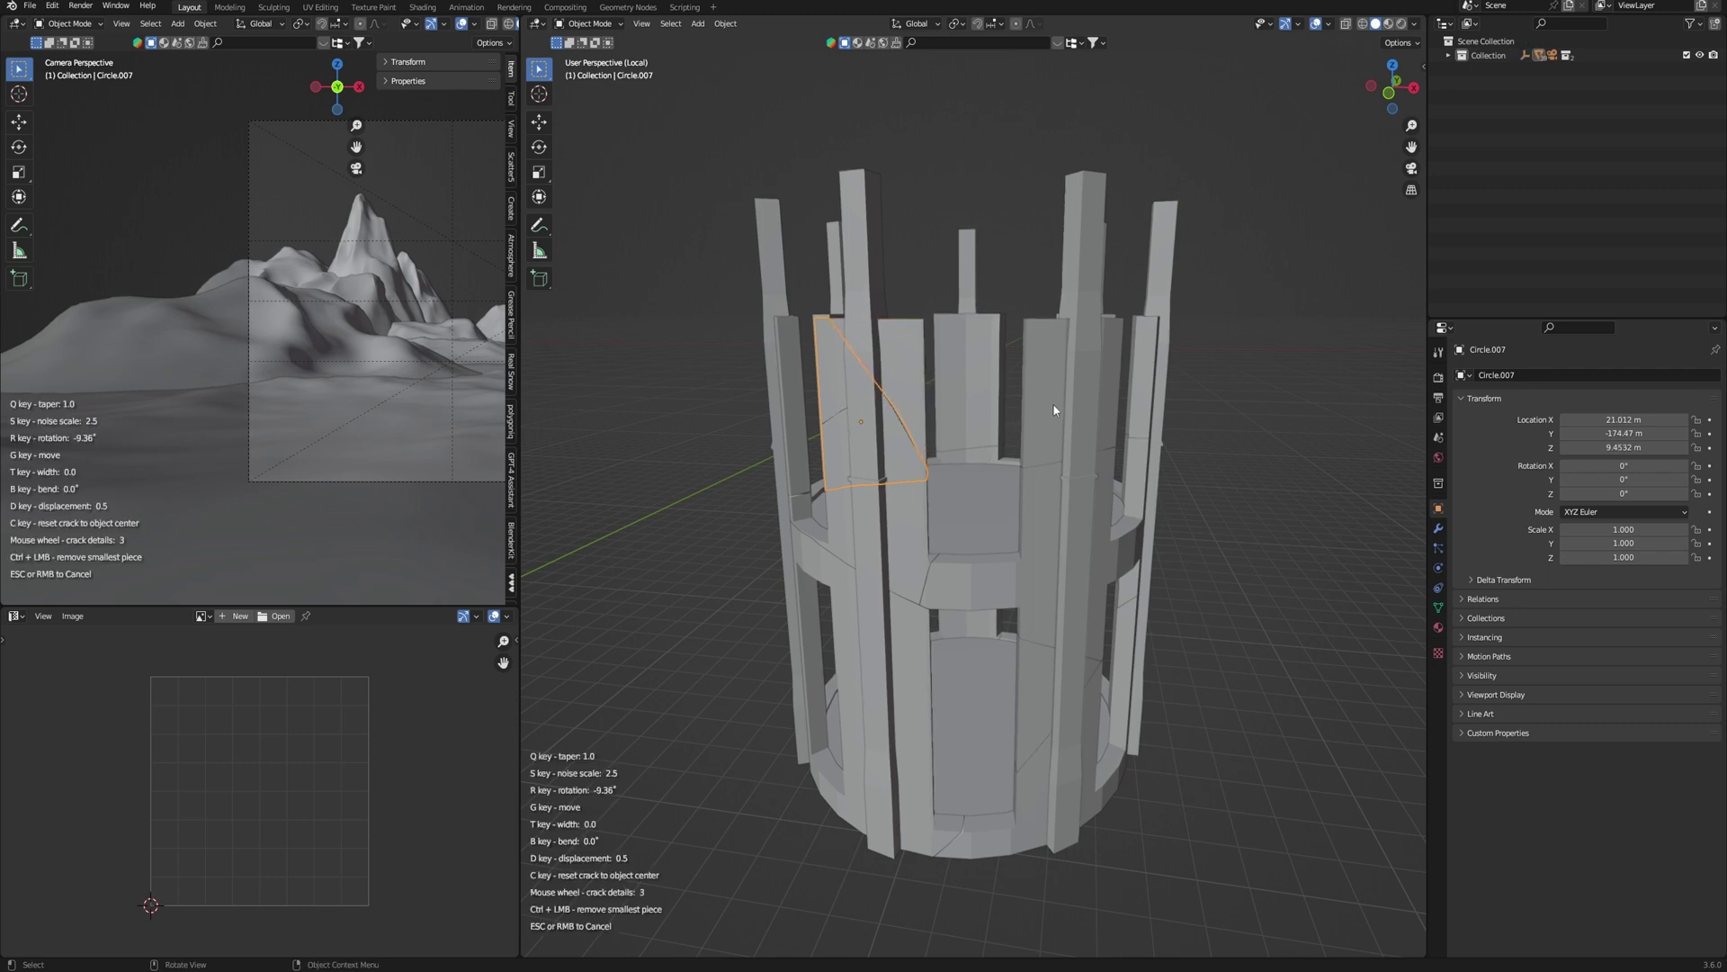
click(1053, 410)
- Crack the top wall fragment Circle.013 with the crack details set to 6
click(904, 372)
middle_drag(905, 372, 946, 376)
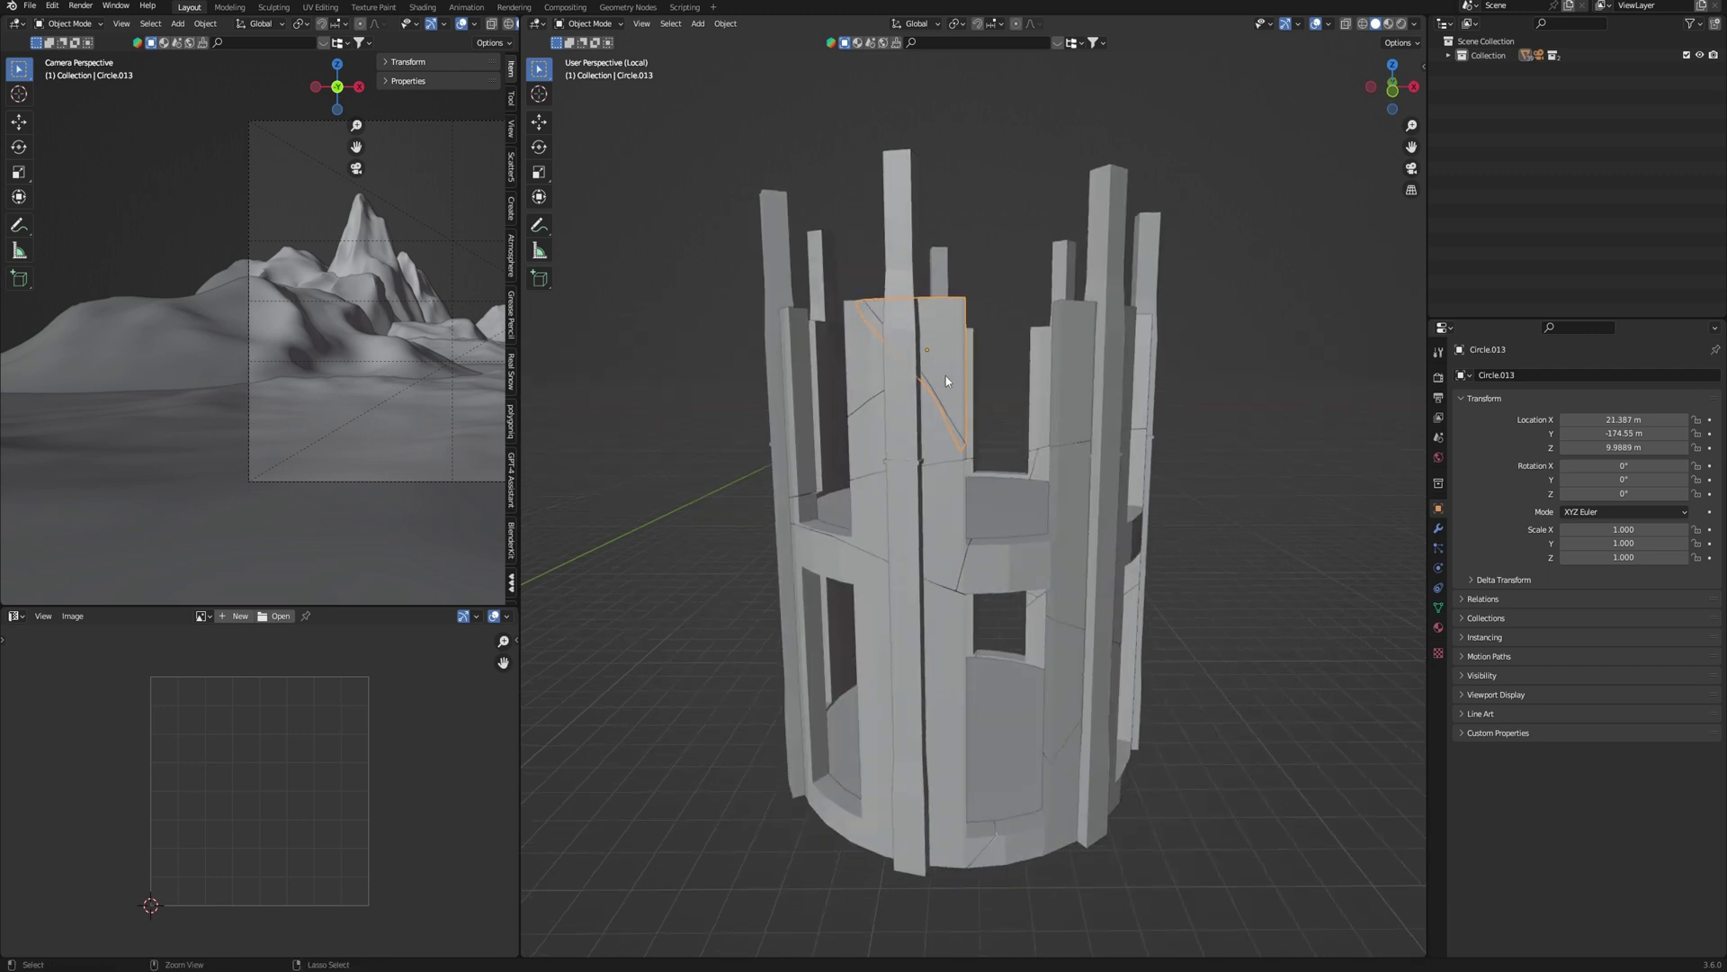
key(ctrl+c)
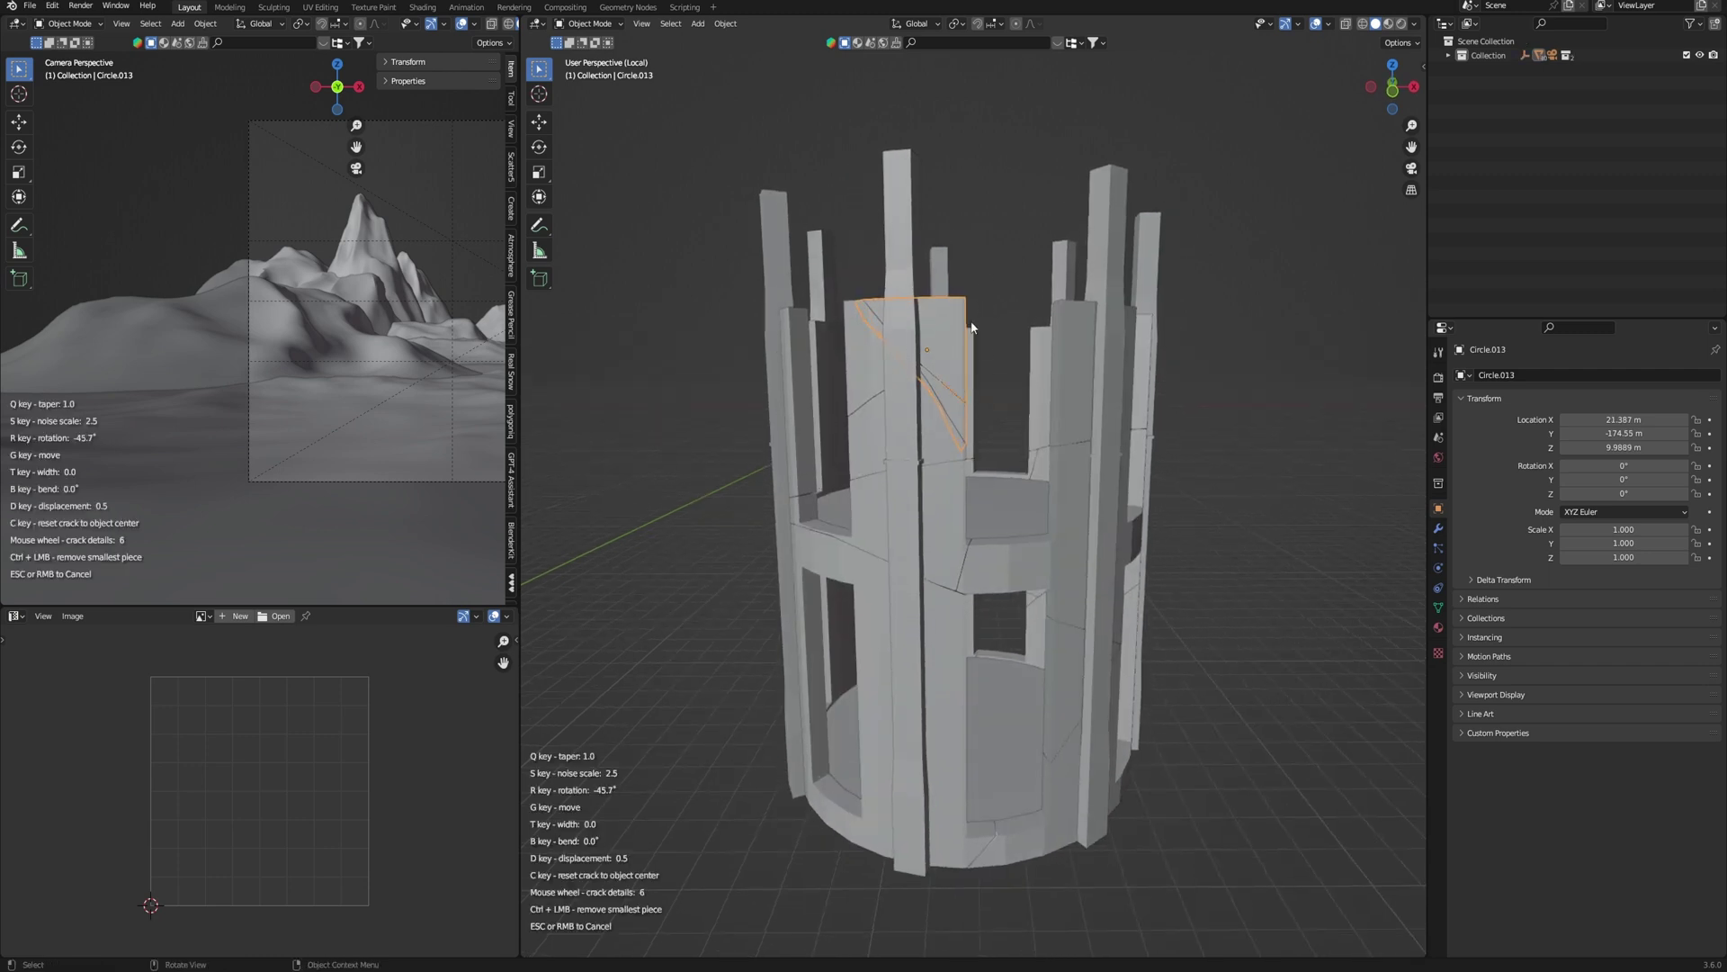
scroll(990, 270, up, 2)
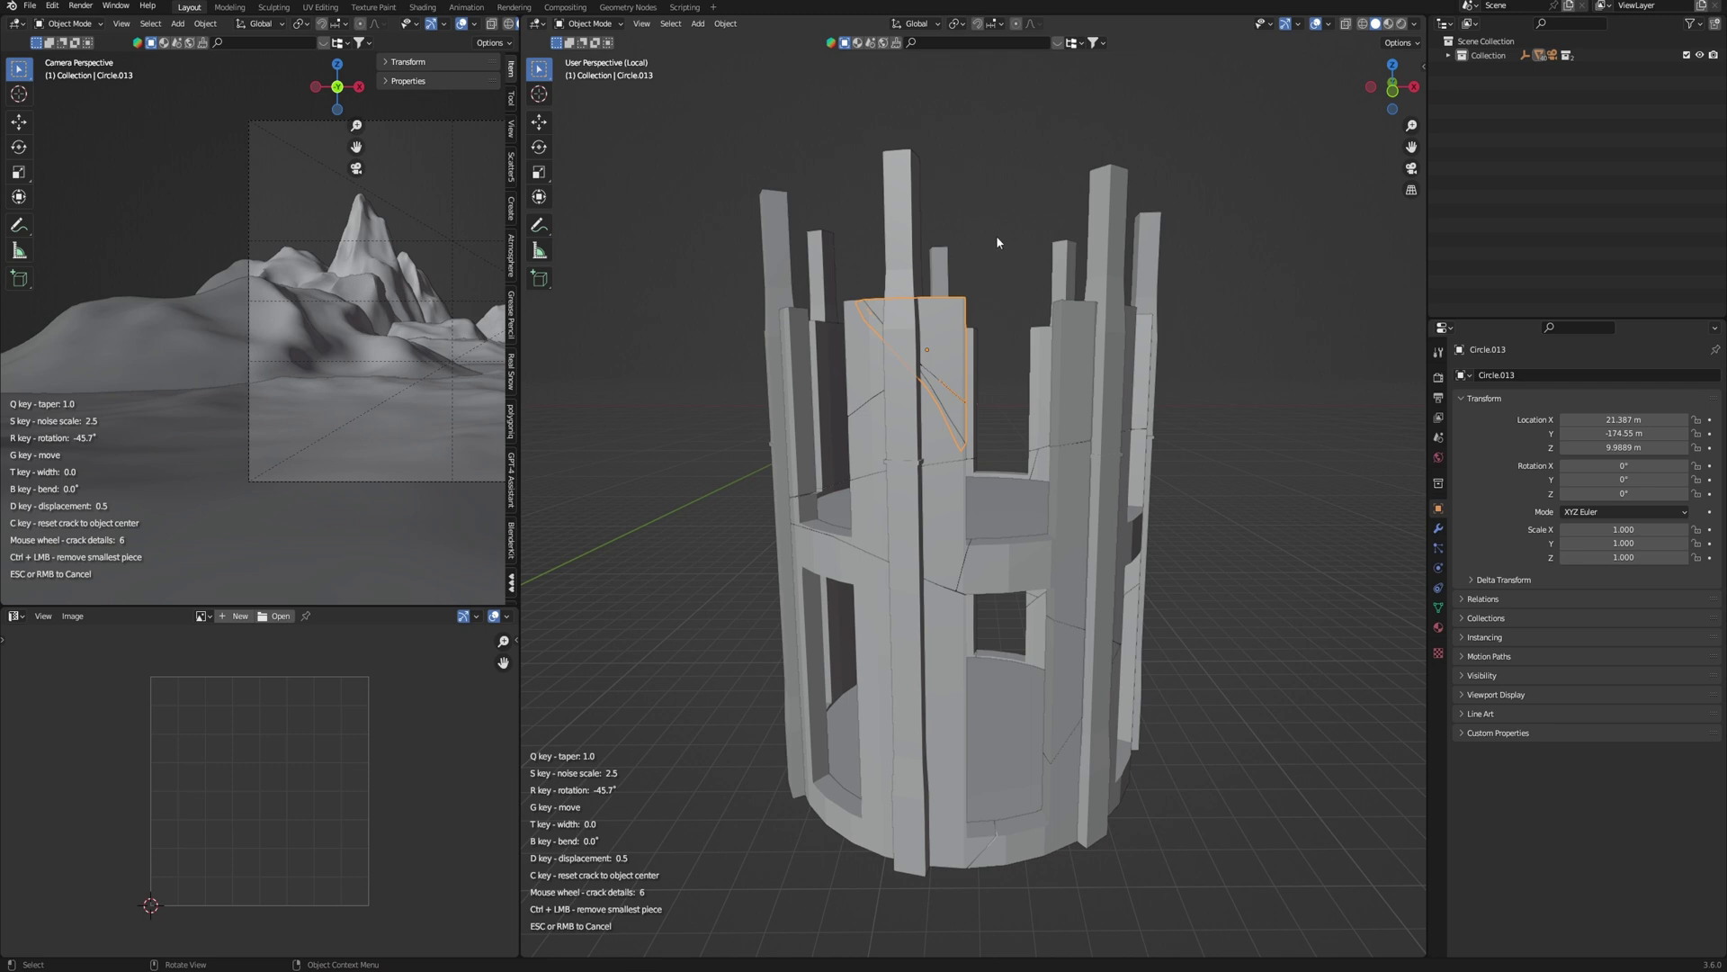
click(1011, 376)
middle_drag(1011, 376, 1017, 416)
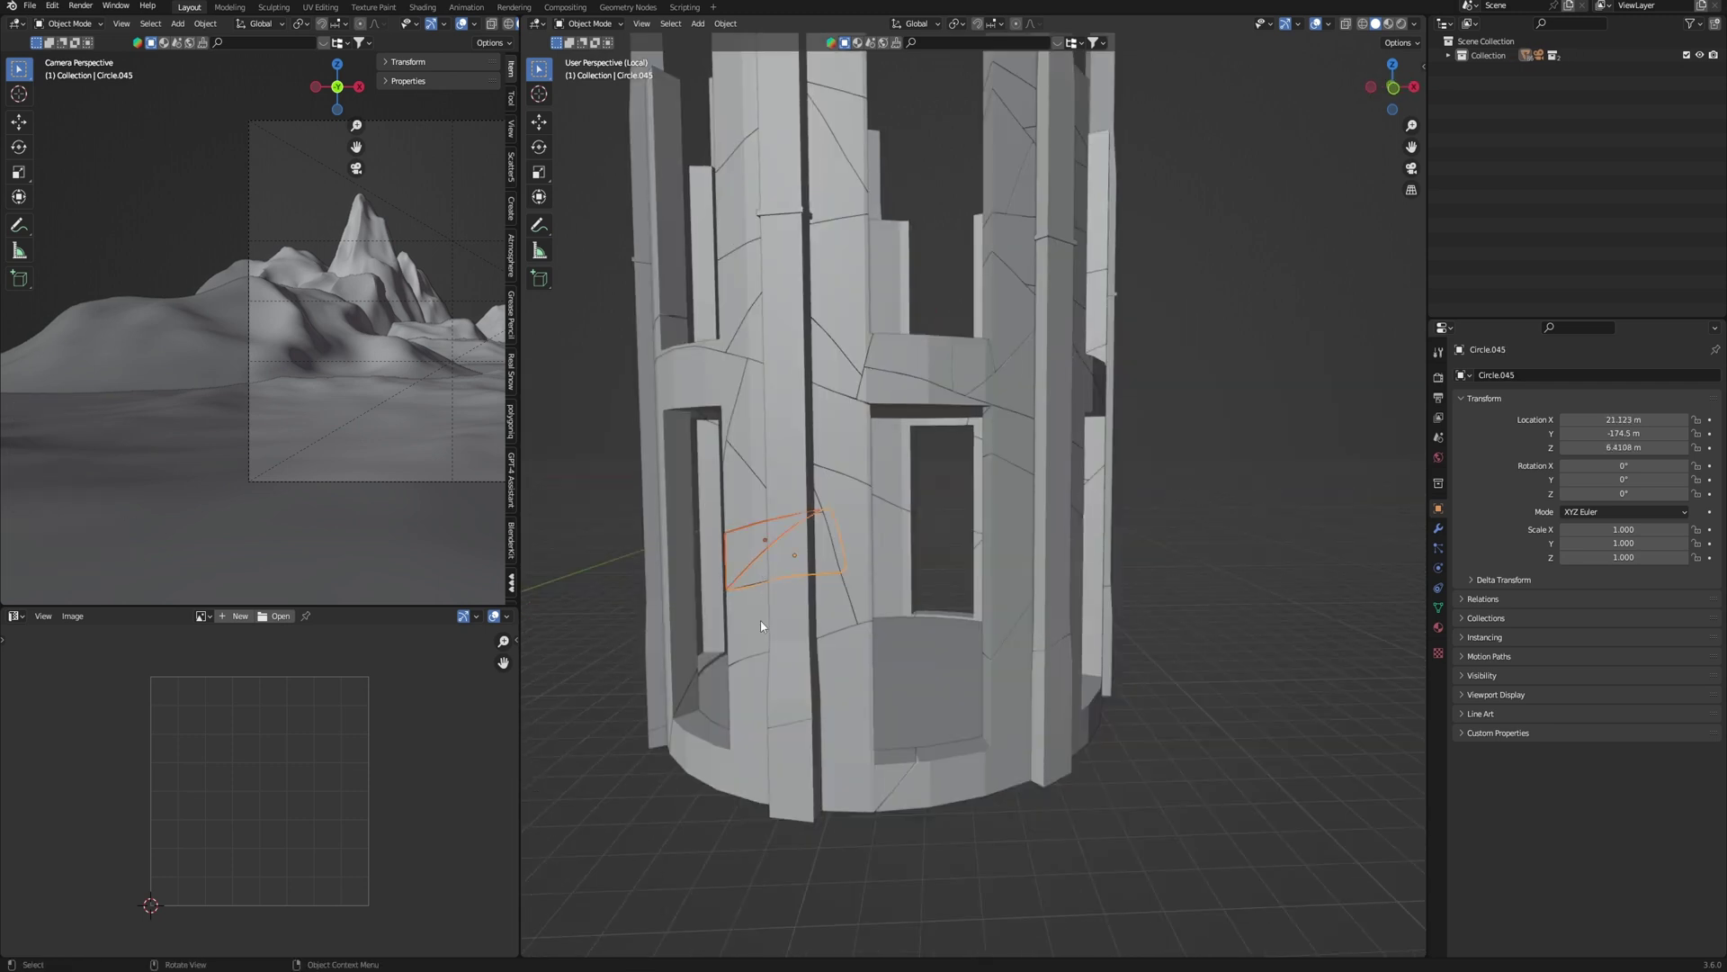
- Crack the lower column fragment Circle.041 twice to break it into smaller stones
click(766, 626)
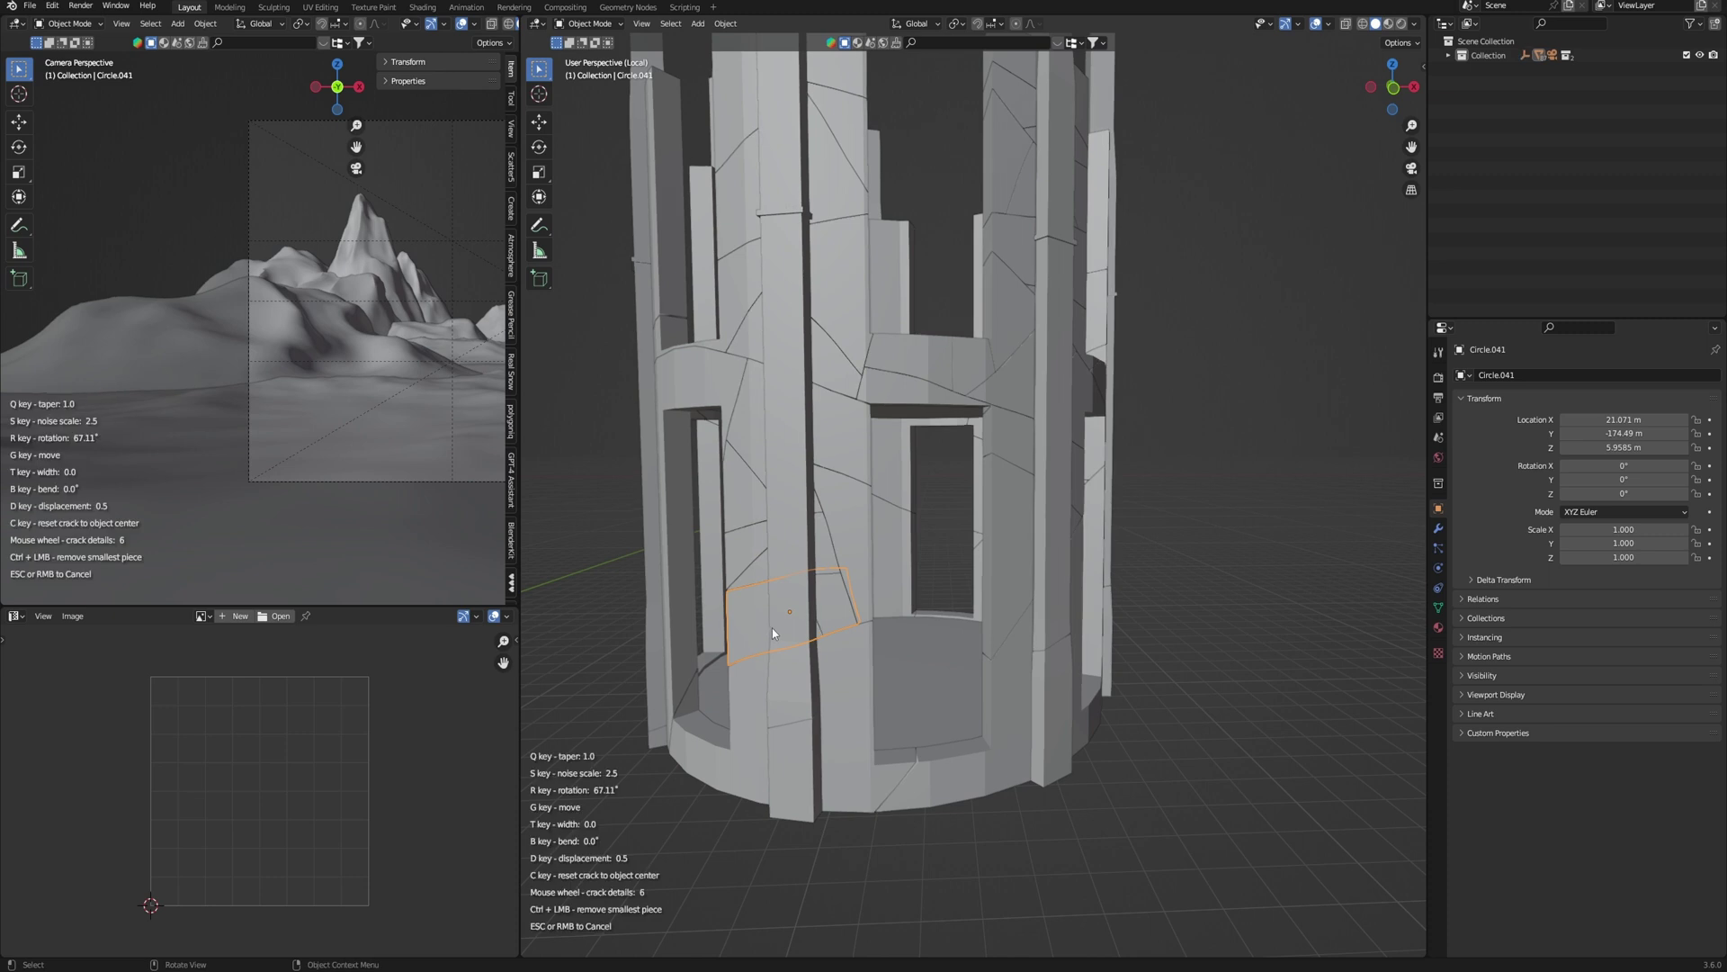
key(ctrl+shift+c)
click(778, 621)
middle_drag(777, 621, 787, 579)
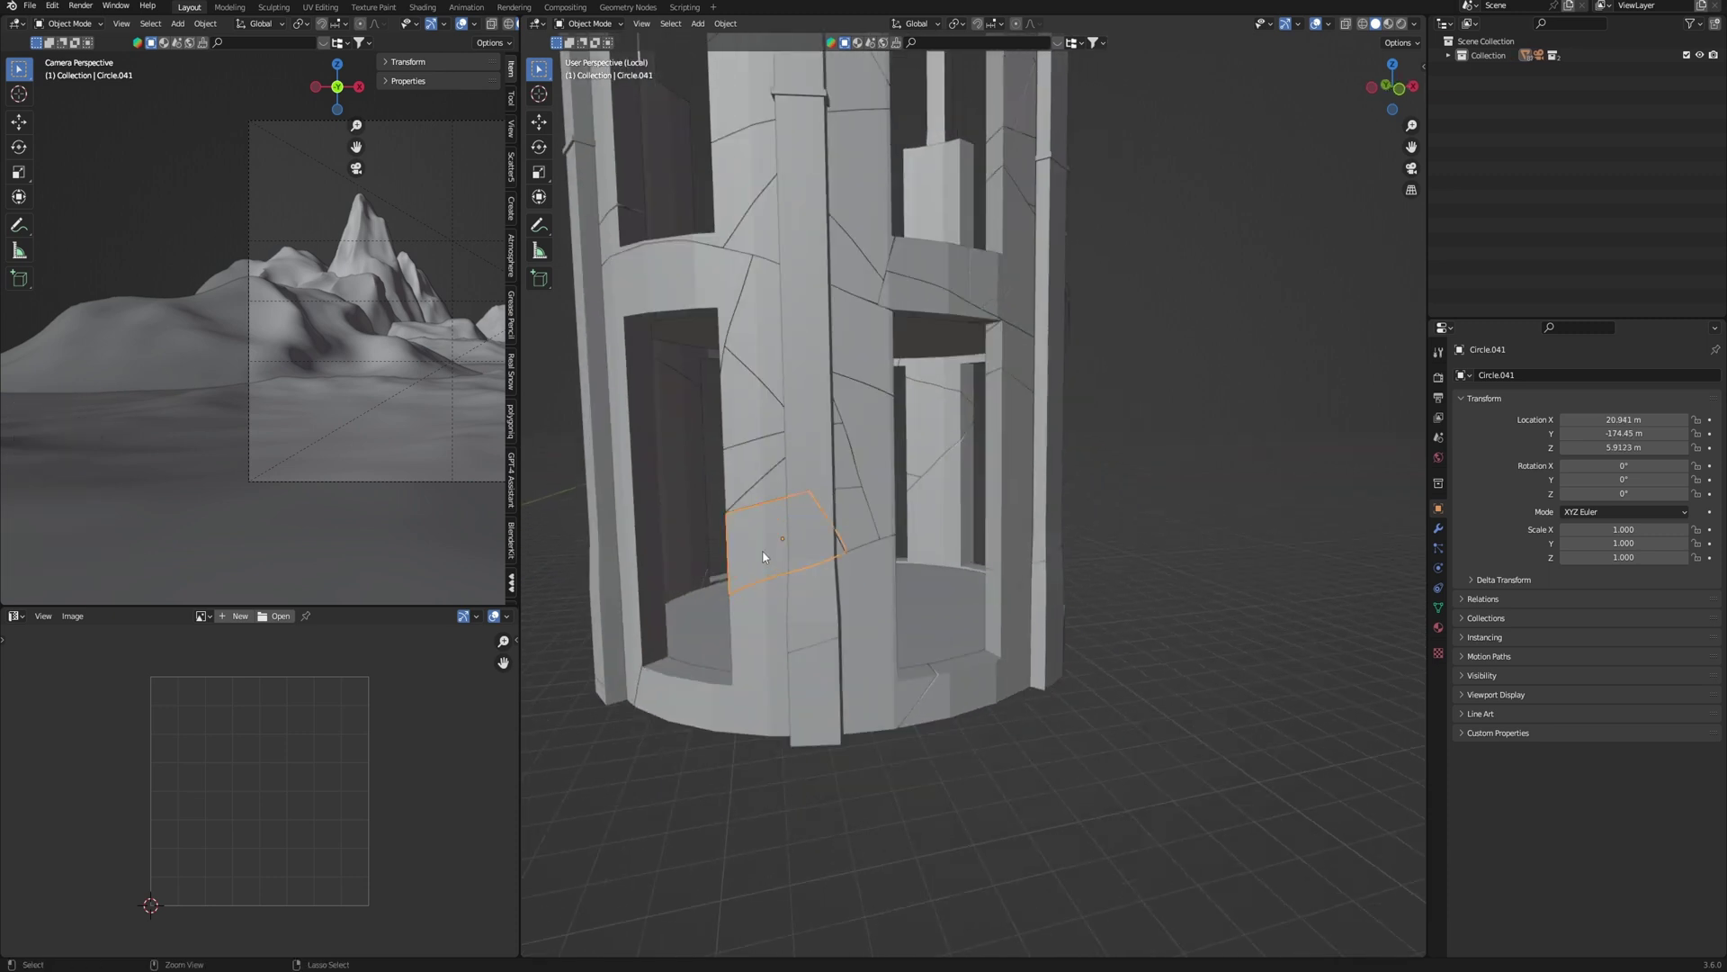
key(ctrl+shift+c)
click(838, 569)
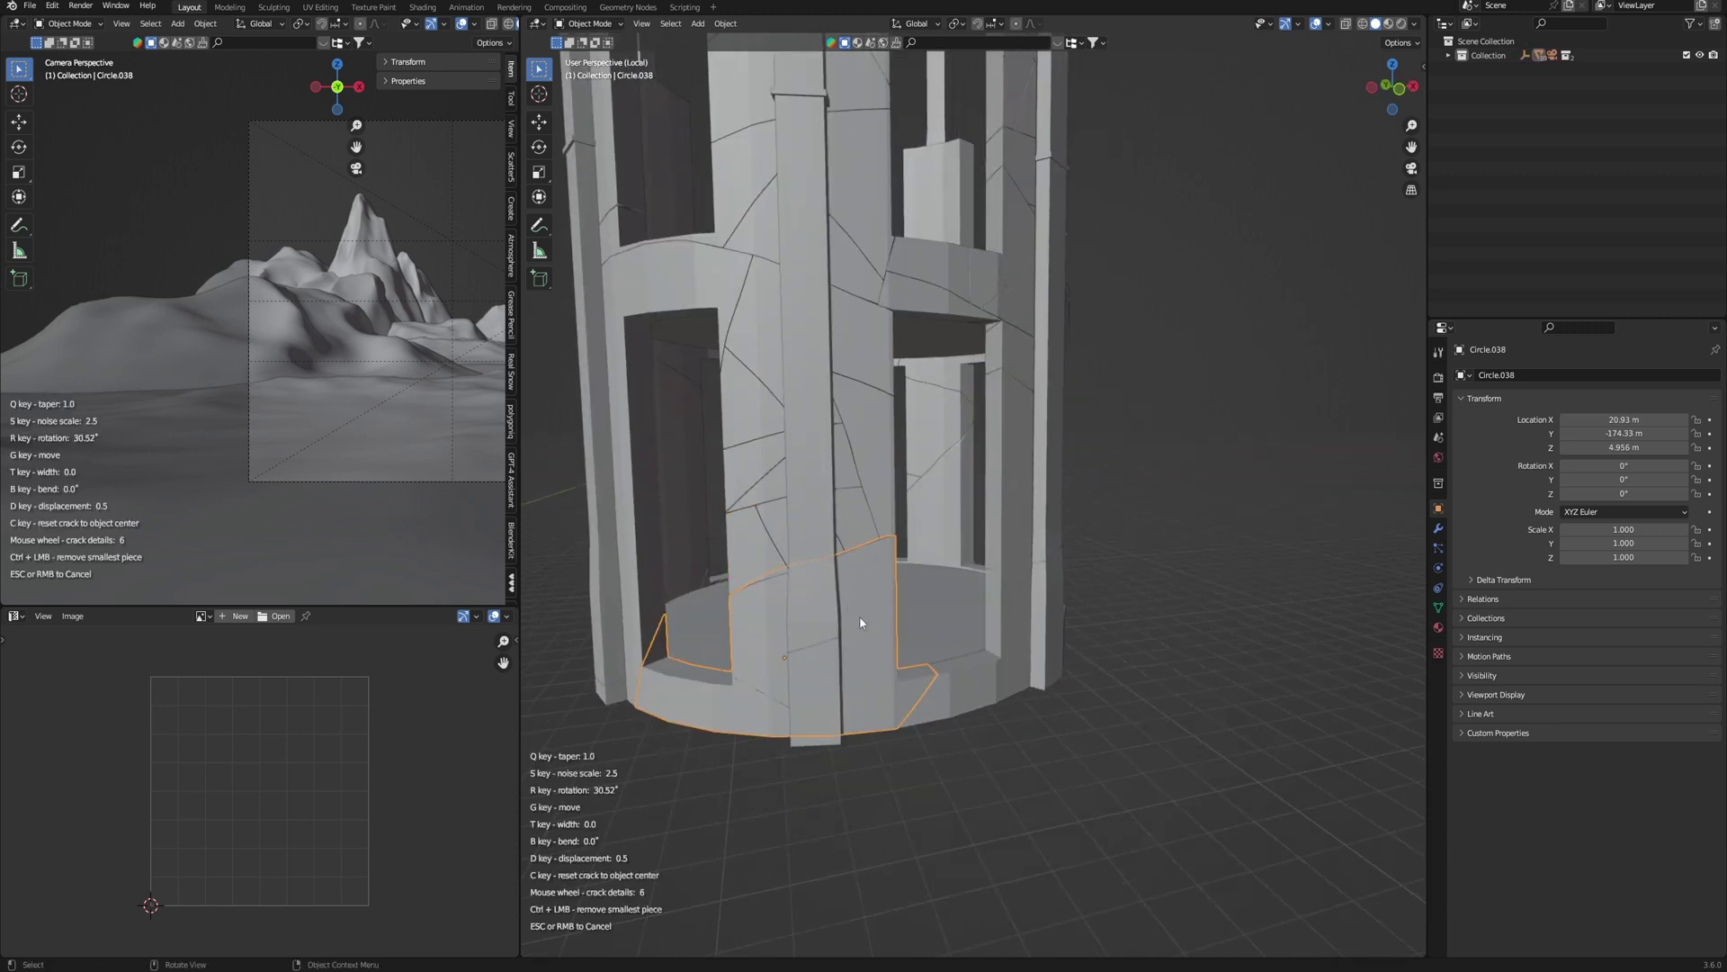
- Crack the column's base piece Circle.038 and the block Circle.053 split off above it
click(871, 667)
click(858, 589)
key(ctrl+shift+c)
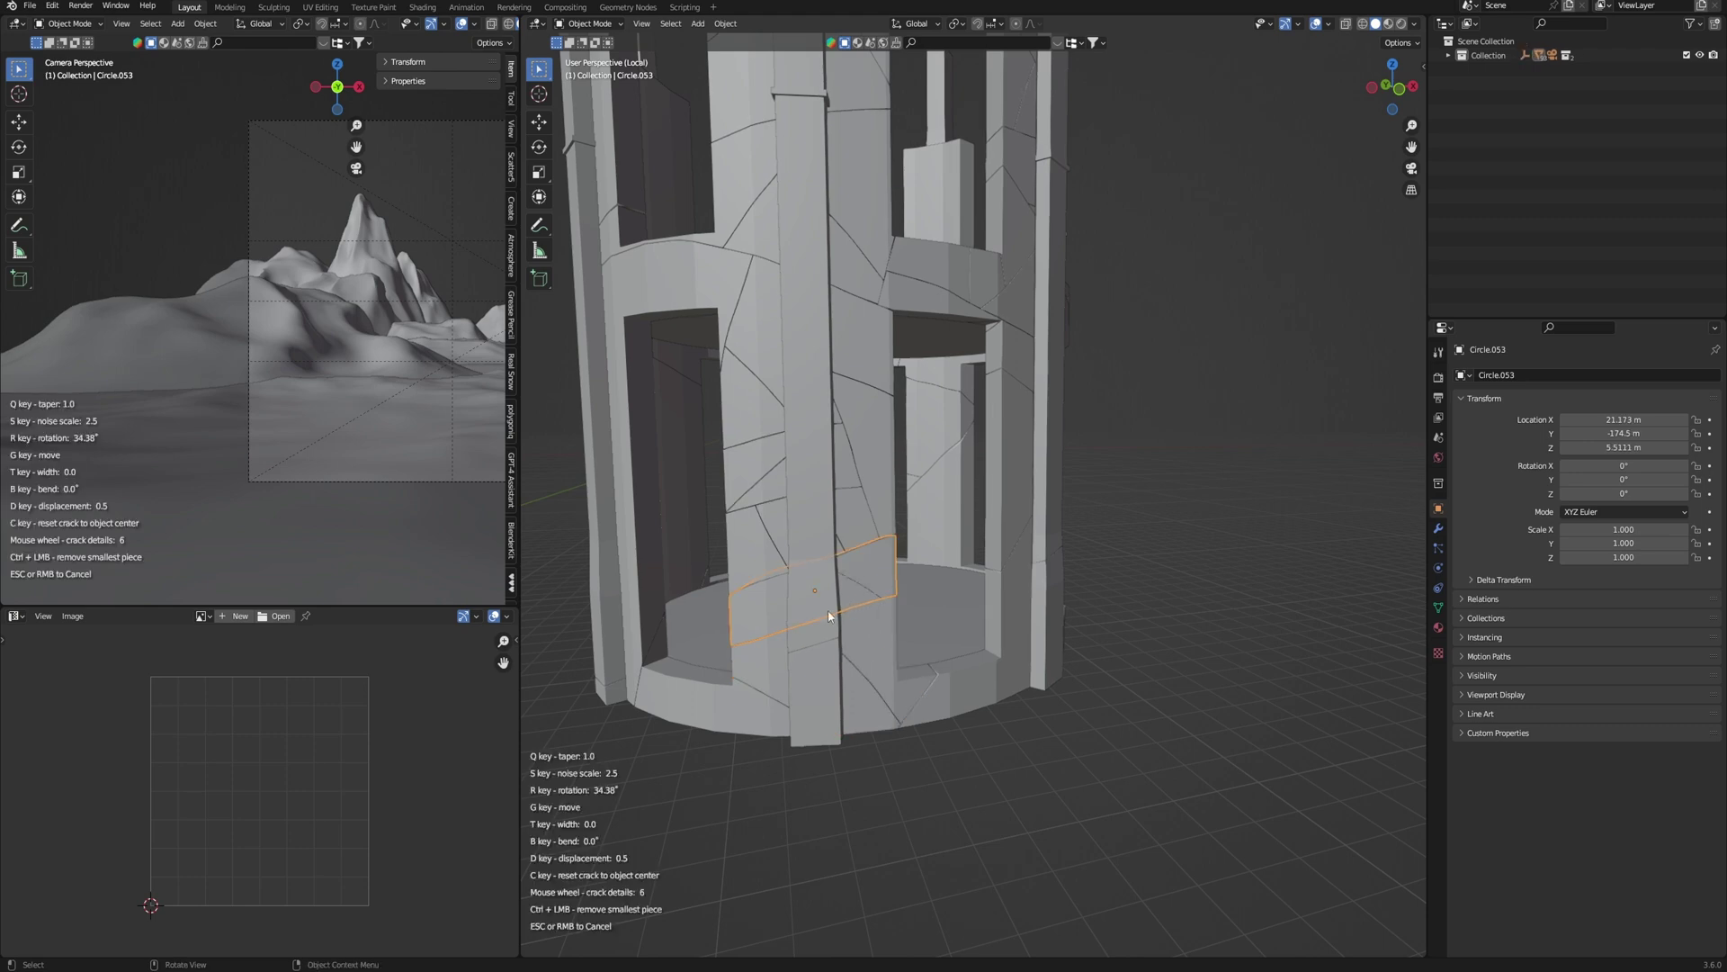
click(832, 615)
key(shift+c)
click(808, 633)
- Break up the triangular fragment Circle.003 in the neighbouring lower column with two cracks
shift+middle_drag(859, 504, 711, 629)
scroll(792, 603, down, 2)
click(835, 565)
key(shift+c)
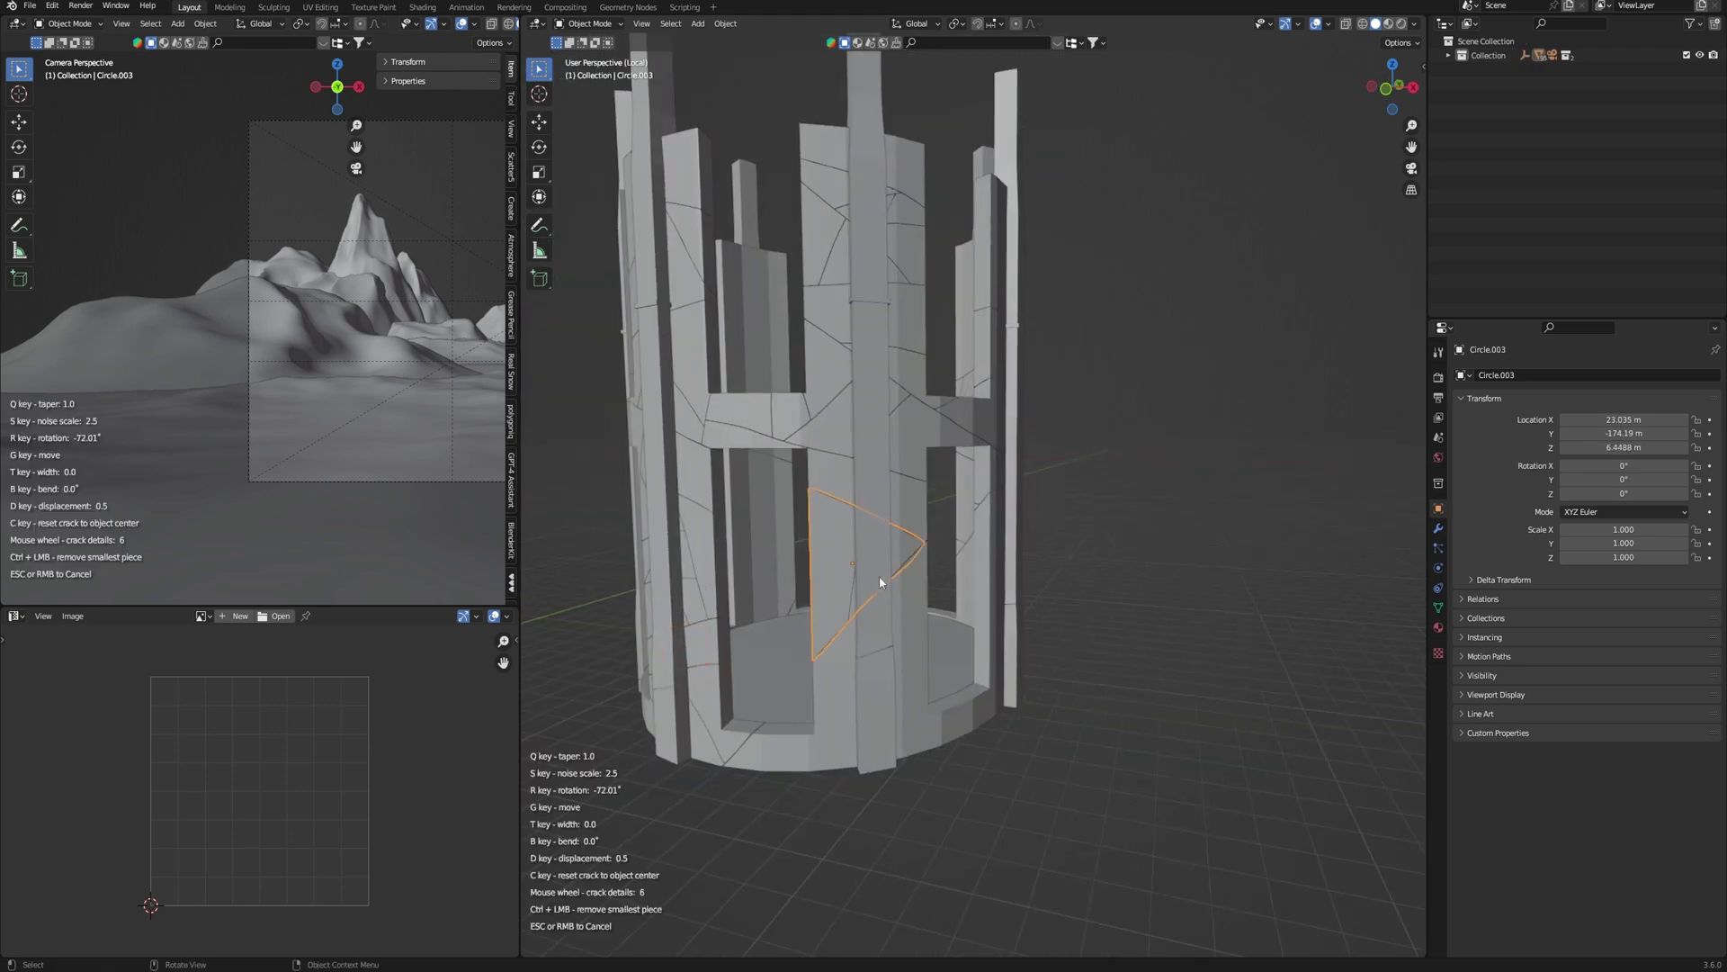
click(884, 576)
click(837, 580)
key(shift+c)
click(840, 635)
- Fracture the foot of the same column, including Circle.062, into smaller blocks with successive cracks
click(844, 691)
key(shift+c)
click(846, 700)
click(858, 679)
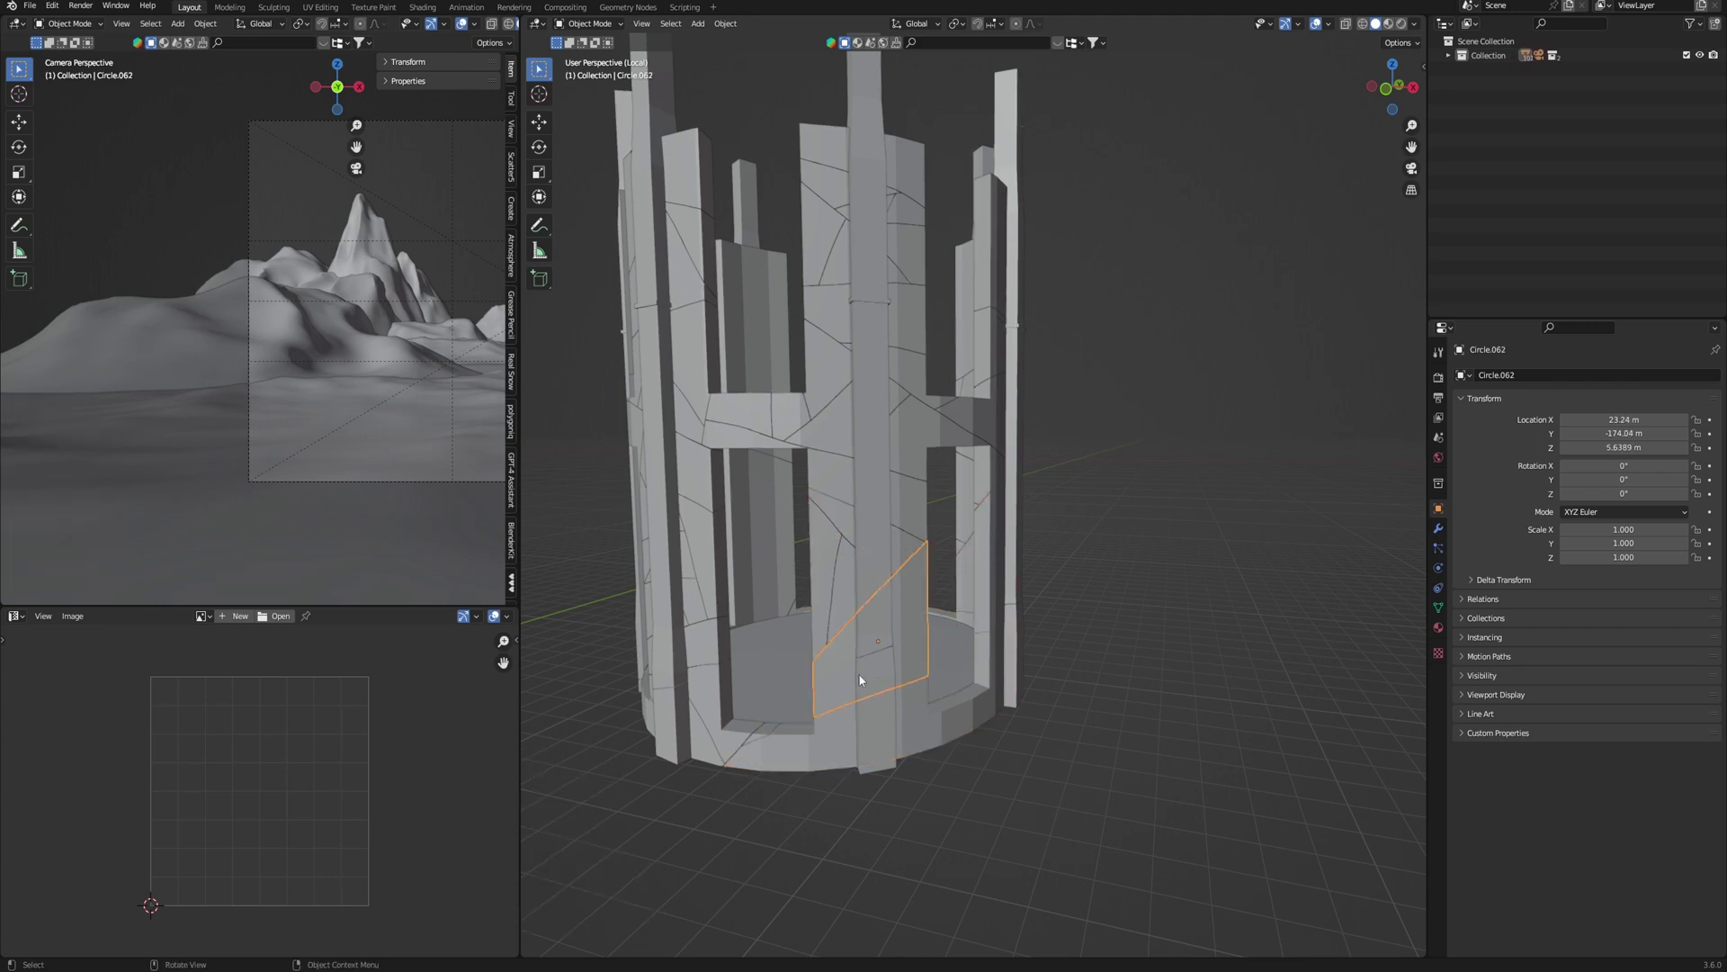
key(shift+c)
click(841, 695)
click(849, 692)
key(shift+c)
click(855, 693)
- Crack the base ring section Circle.001 below the column
click(842, 746)
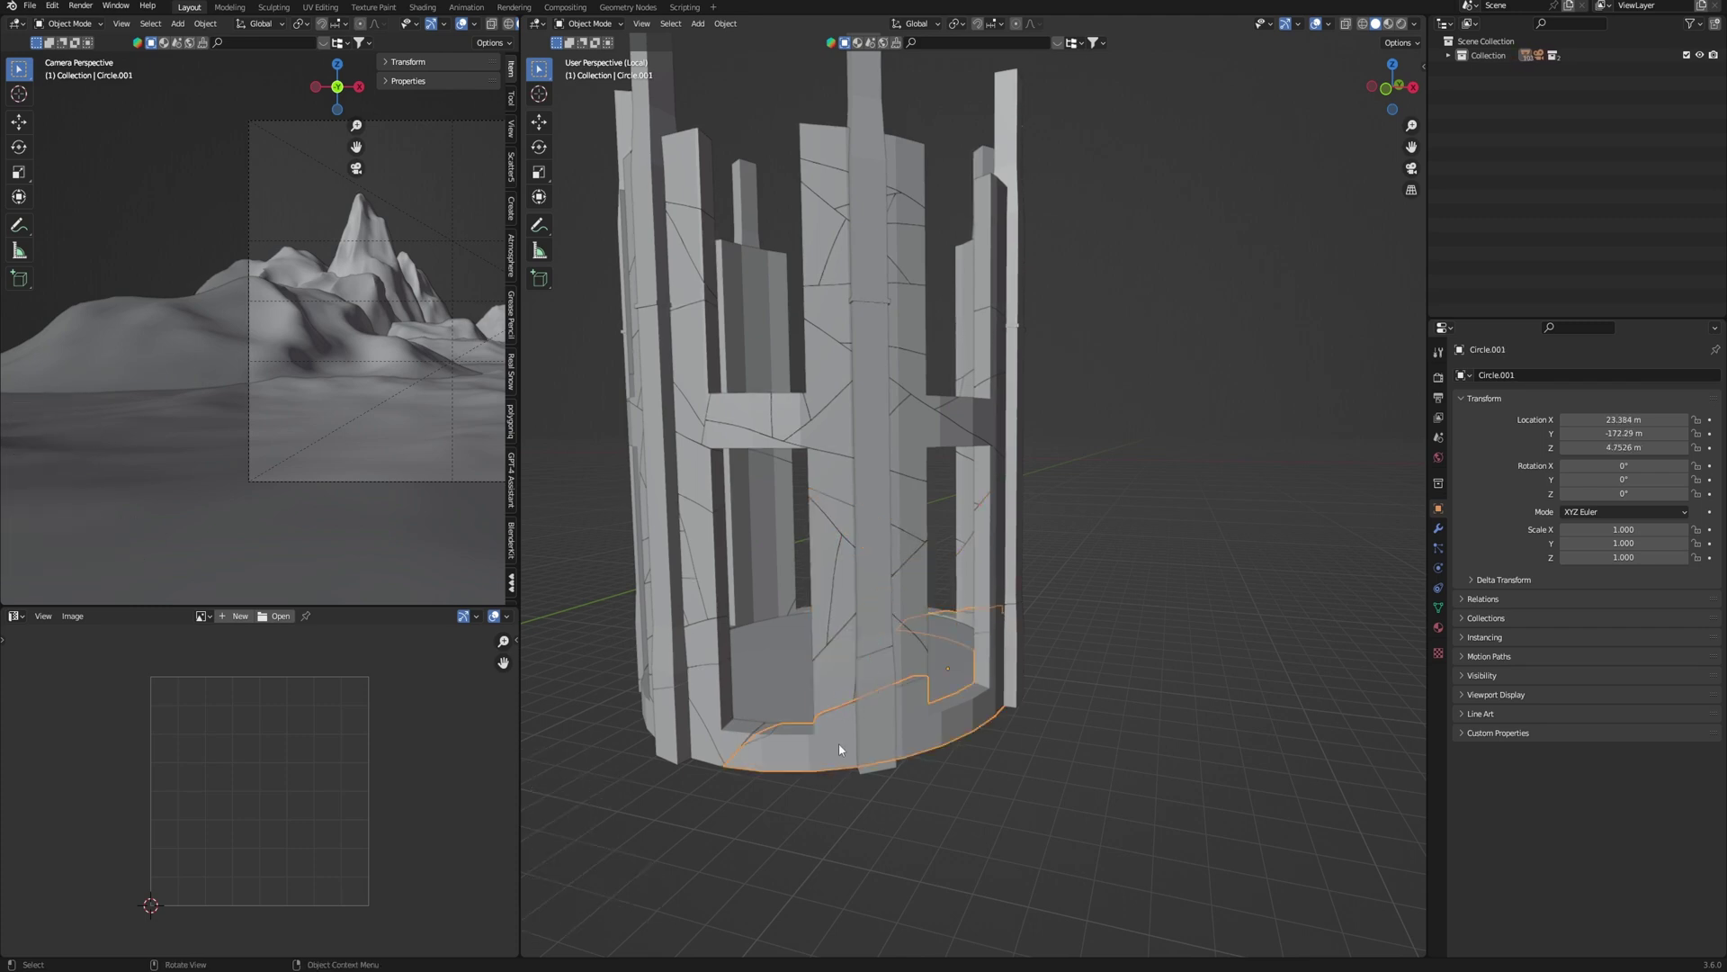
key(shift+c)
click(861, 755)
- Split the tall outer pillar Cube.013 with one crack near its middle and another in its upper half
scroll(894, 683, down, 1)
middle_drag(857, 707, 859, 670)
scroll(846, 630, down, 1)
shift+middle_drag(782, 446, 801, 530)
click(795, 523)
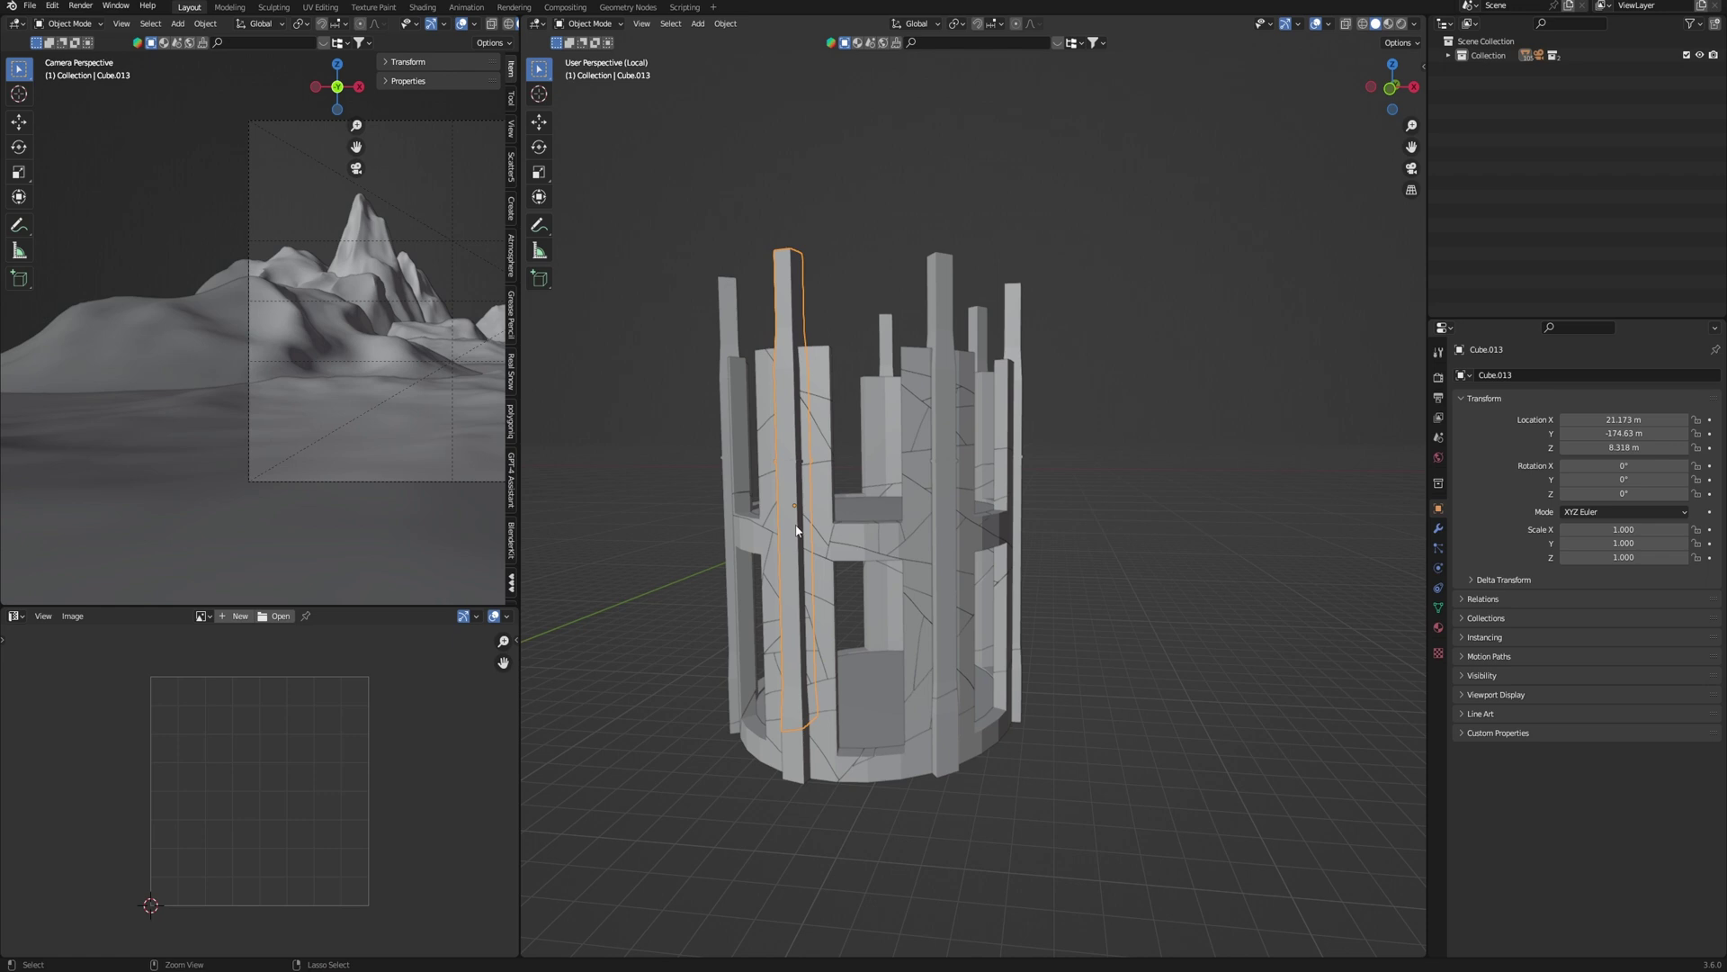
key(ctrl+shift+c)
click(802, 515)
click(801, 436)
key(ctrl+shift+c)
click(815, 427)
- Crack the top segment Cube.015 of the same pillar
middle_drag(815, 426, 855, 441)
click(853, 459)
key(ctrl+shift+c)
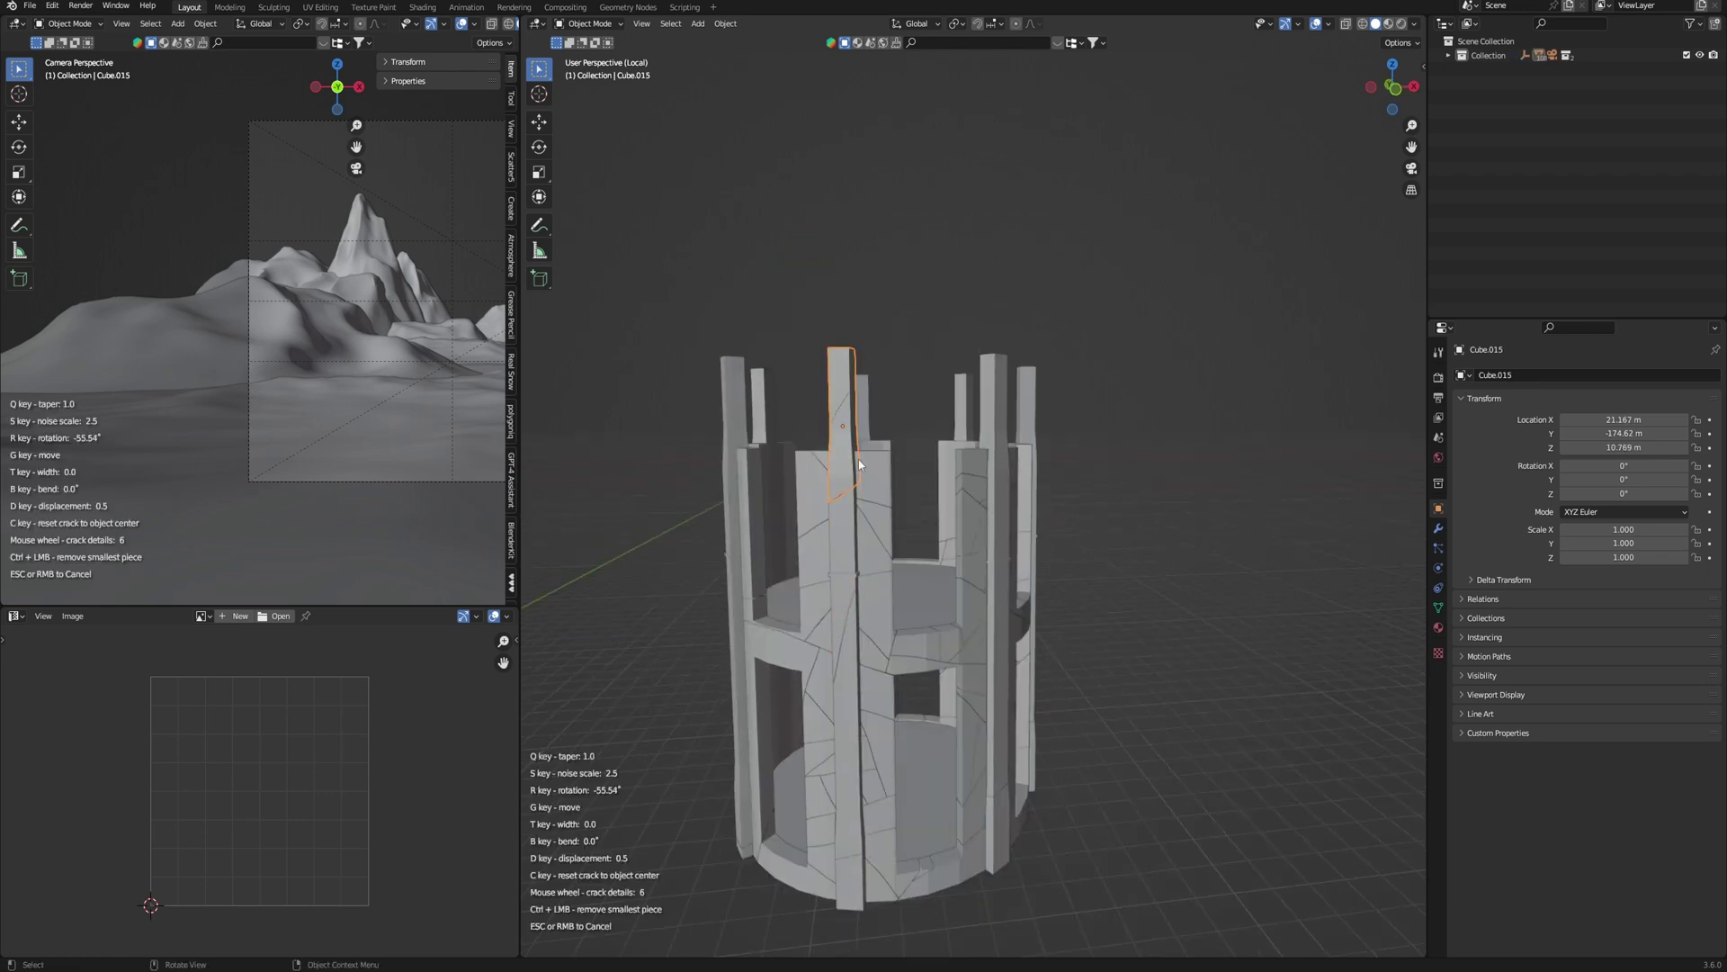
click(859, 461)
- Crack the next tall outer pillar, Cube.011, around the tower
click(984, 500)
middle_drag(941, 528, 953, 484)
key(ctrl+shift+c)
click(987, 495)
key(ctrl+shift+c)
right_click(987, 493)
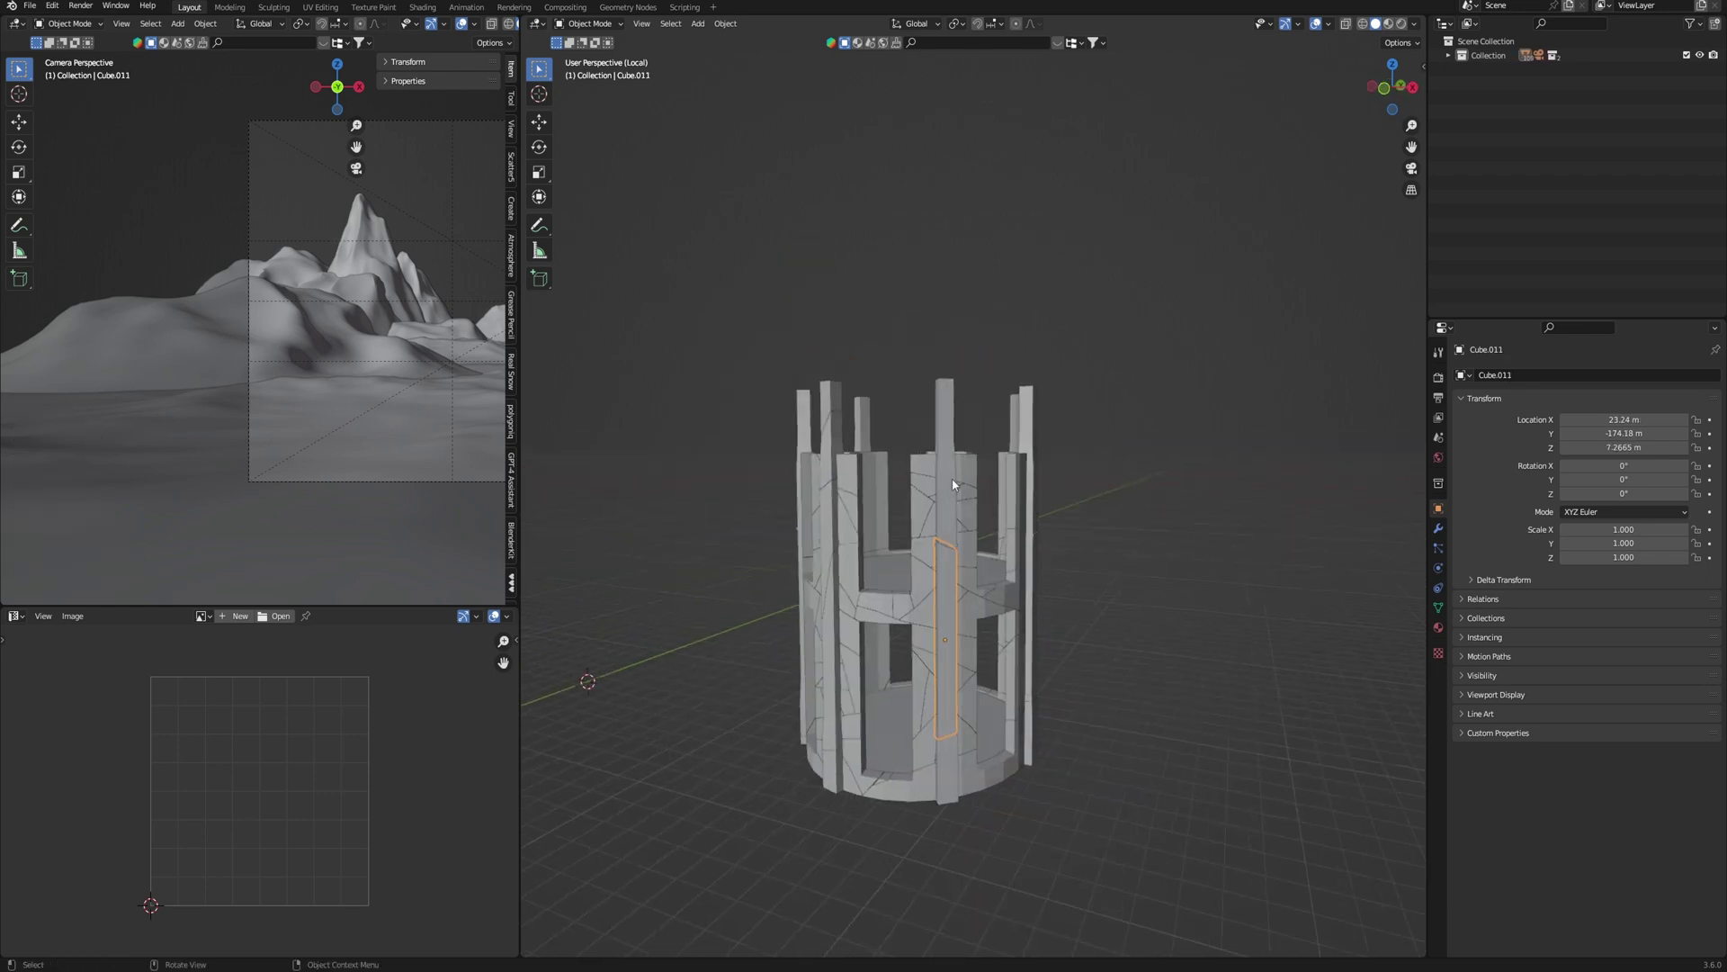
- Divide the upper and lower segments of the Cube.011 pillar with further cracks
scroll(953, 484, up, 1)
click(947, 433)
key(ctrl+shift+c)
click(950, 433)
click(945, 409)
key(ctrl+shift+c)
click(969, 380)
click(945, 662)
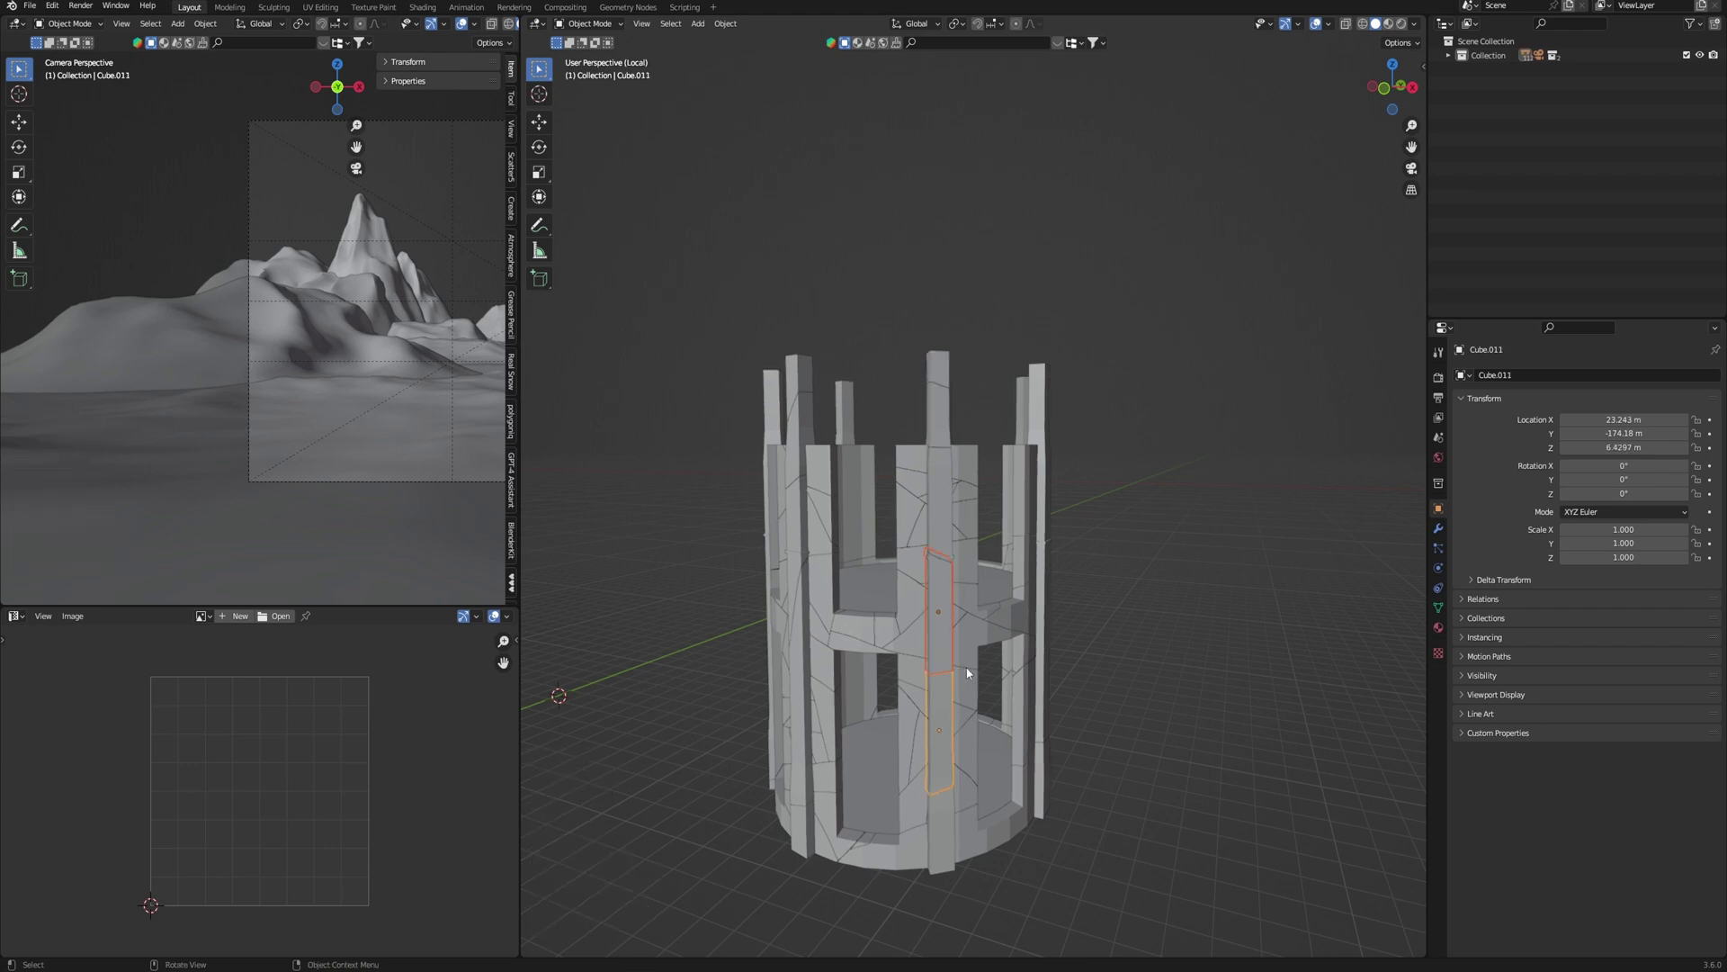
- Split the next outer pillar with successive cracks, including one through its top segment Cube.022
middle_drag(966, 668, 880, 659)
click(1032, 424)
key(ctrl+shift+c)
click(1038, 450)
click(1037, 439)
key(ctrl+shift+c)
click(1043, 422)
key(ctrl+shift+c)
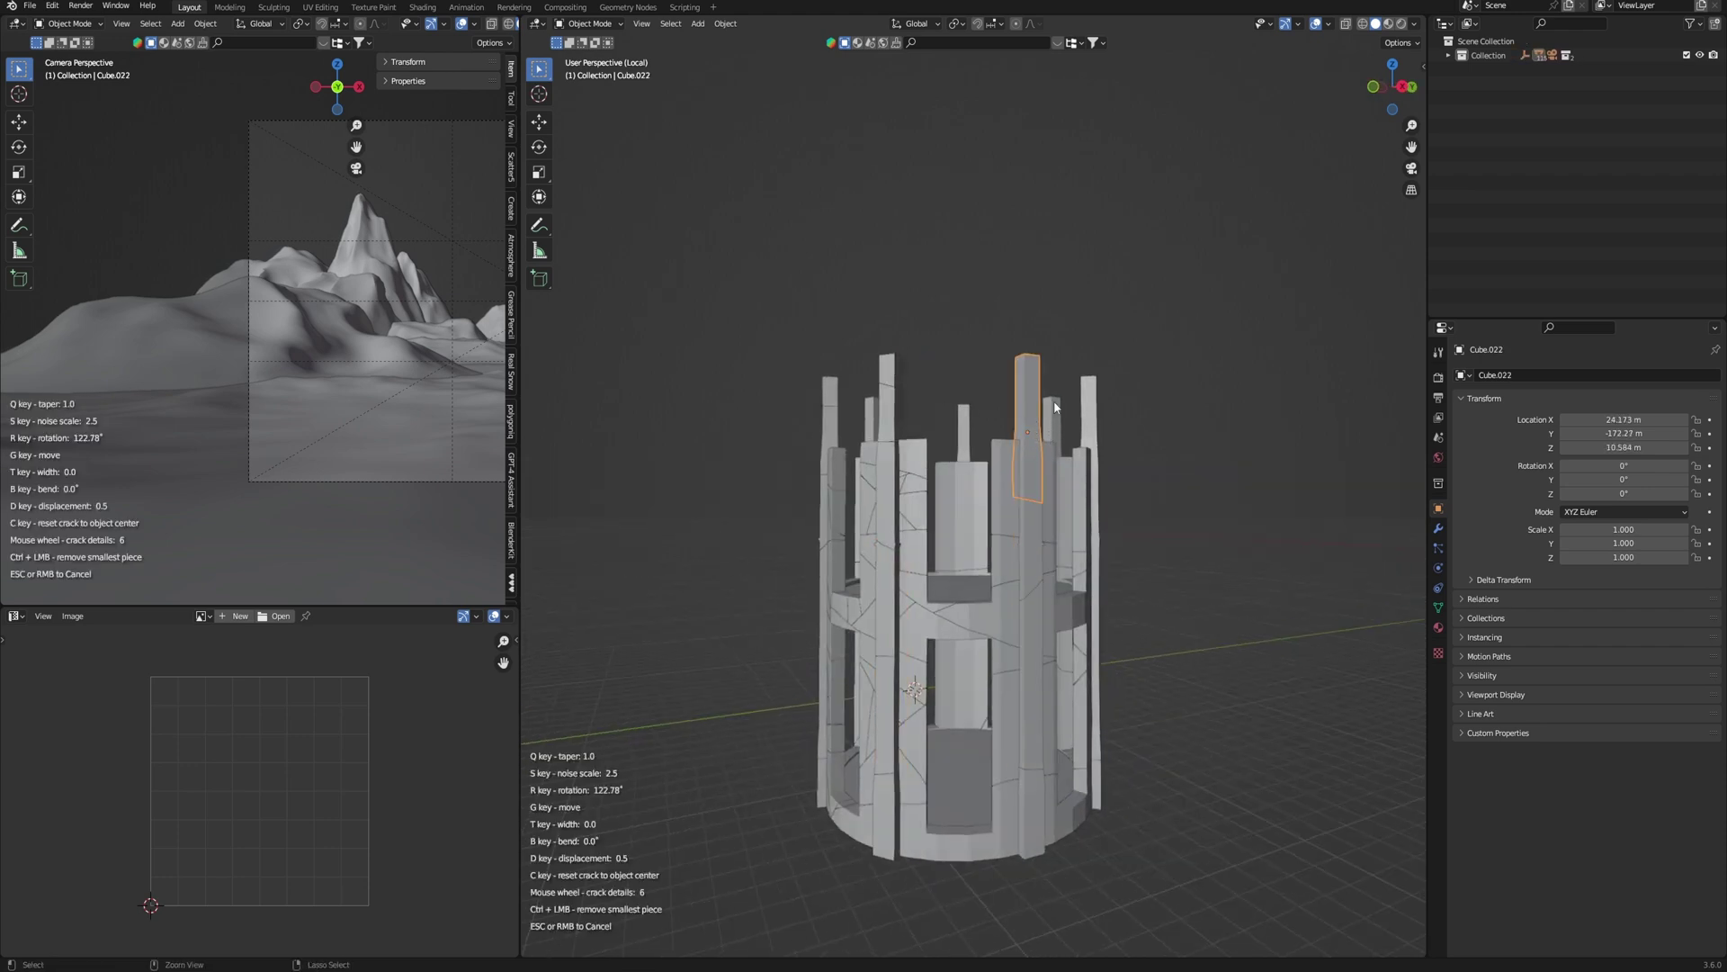
click(1055, 401)
- Crack the uncut outer pillar Cube.003 and the pillar following it around the tower
middle_drag(1077, 585, 1186, 590)
scroll(1185, 591, up, 1)
click(756, 432)
key(ctrl+shift+c)
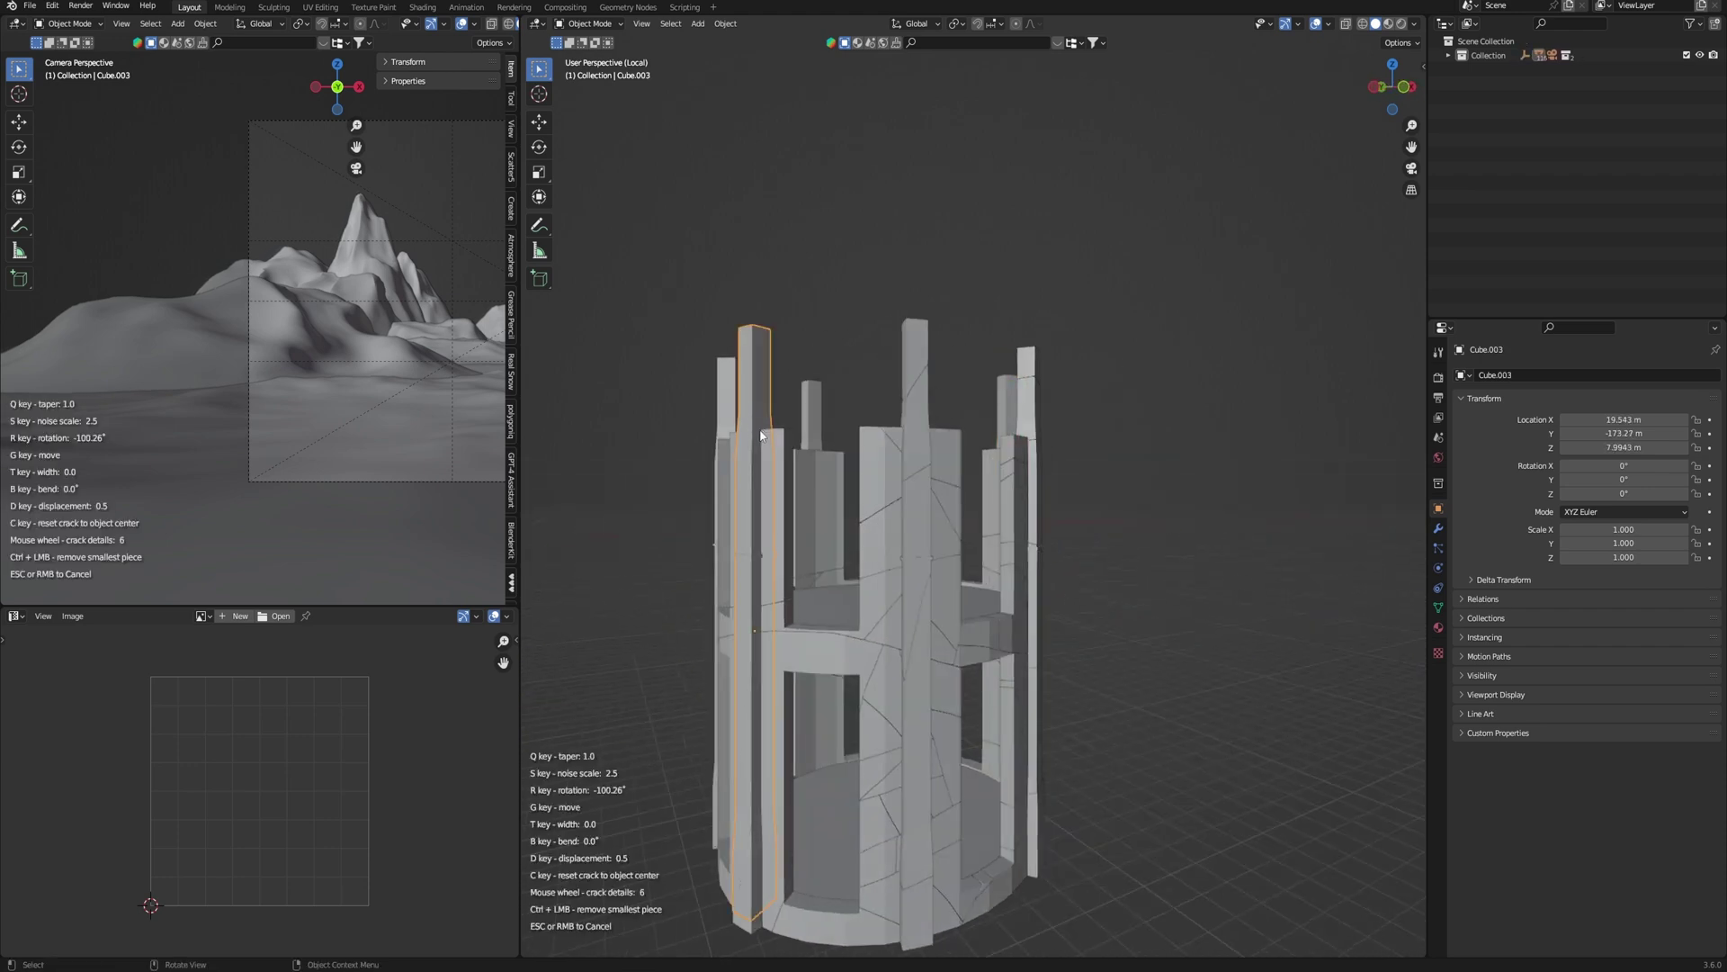
click(761, 435)
middle_drag(765, 441, 909, 461)
click(914, 462)
key(ctrl+shift+c)
click(930, 538)
- Start One Click Damage on the upper wall fragment Circle.017
middle_drag(930, 537, 961, 443)
scroll(961, 444, down, 2)
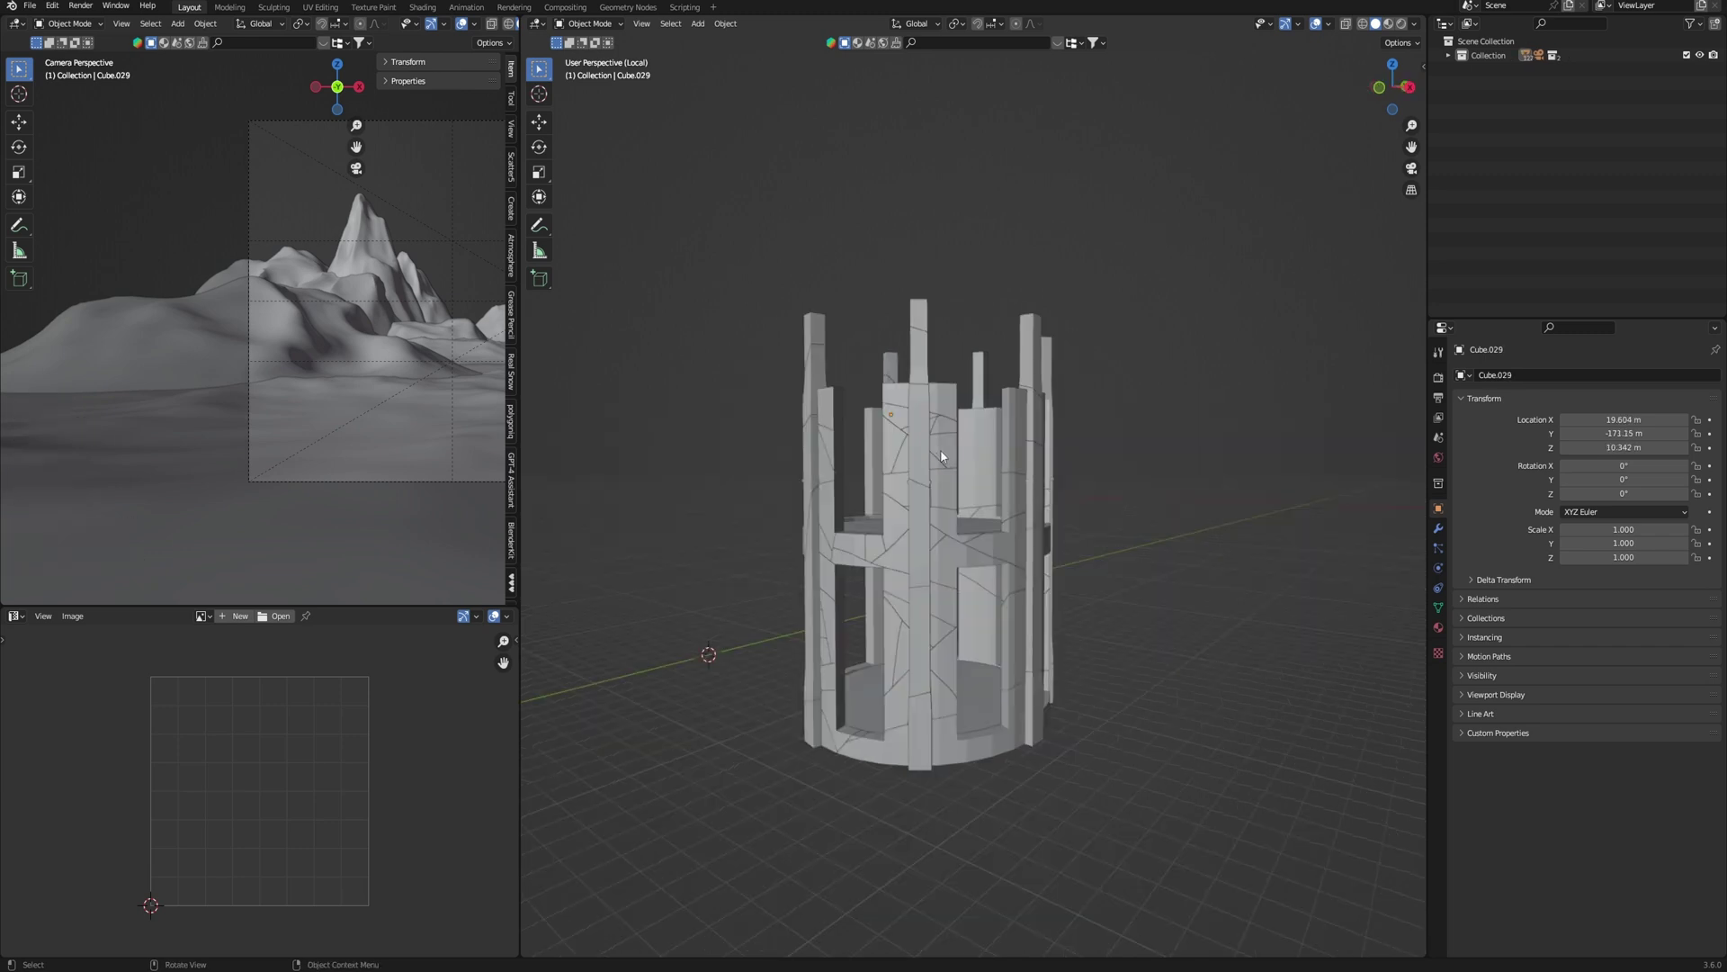
click(942, 456)
key(n)
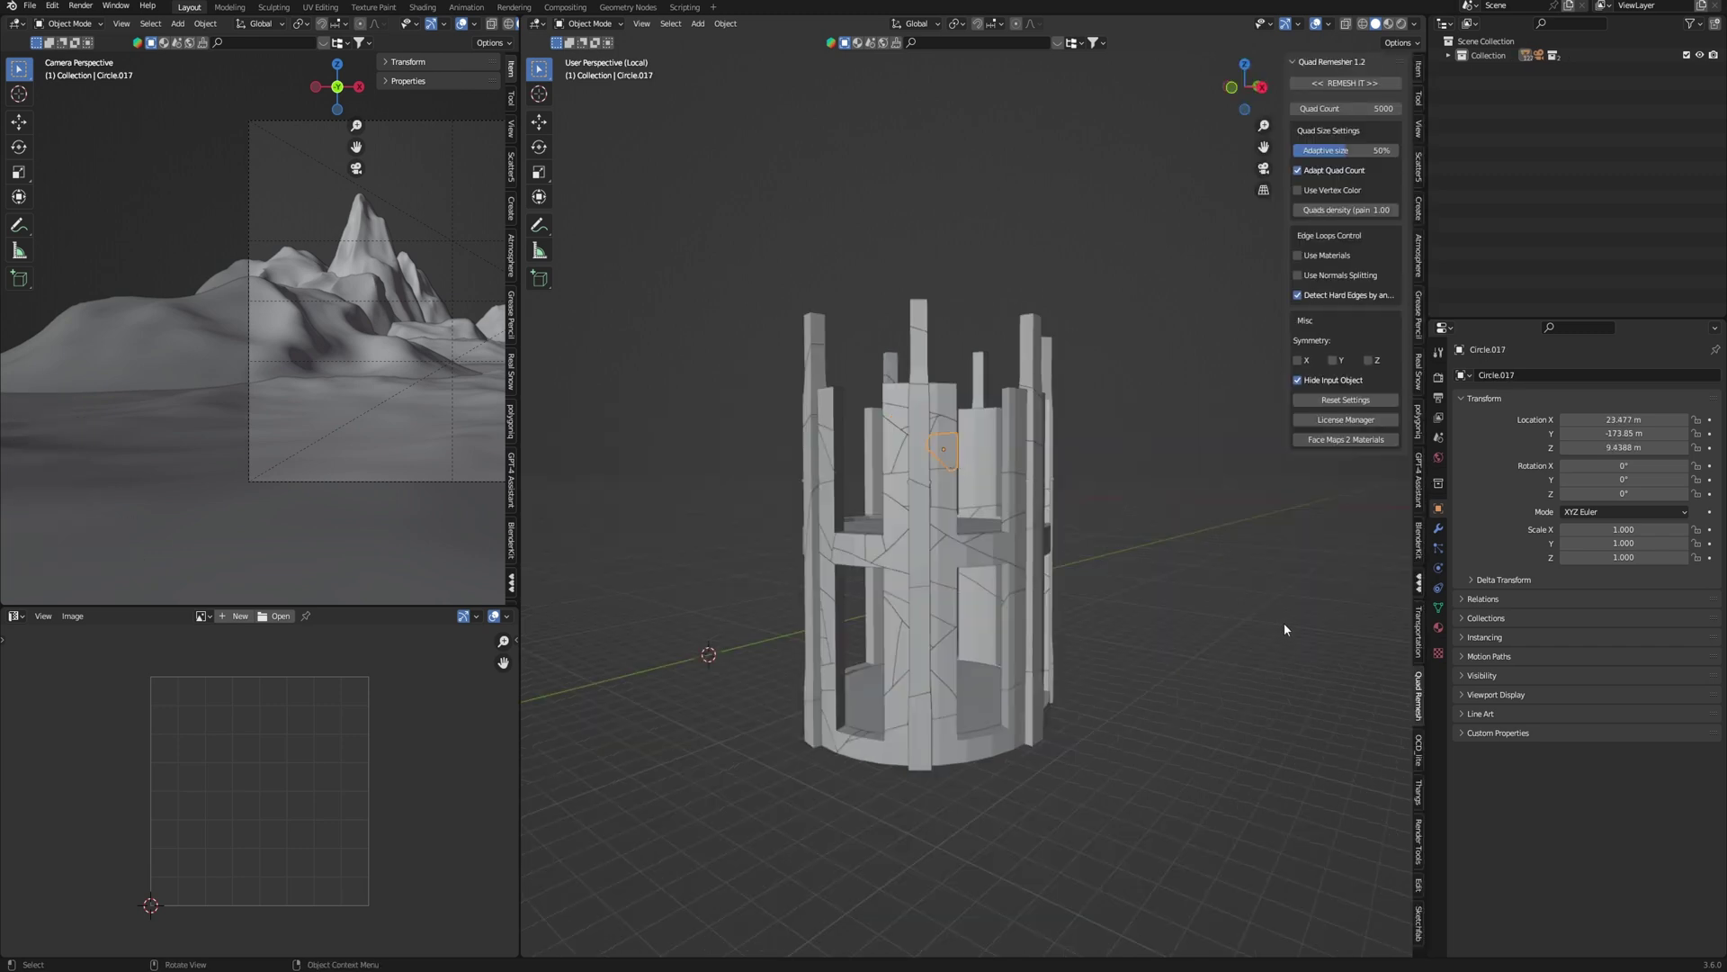
click(1421, 757)
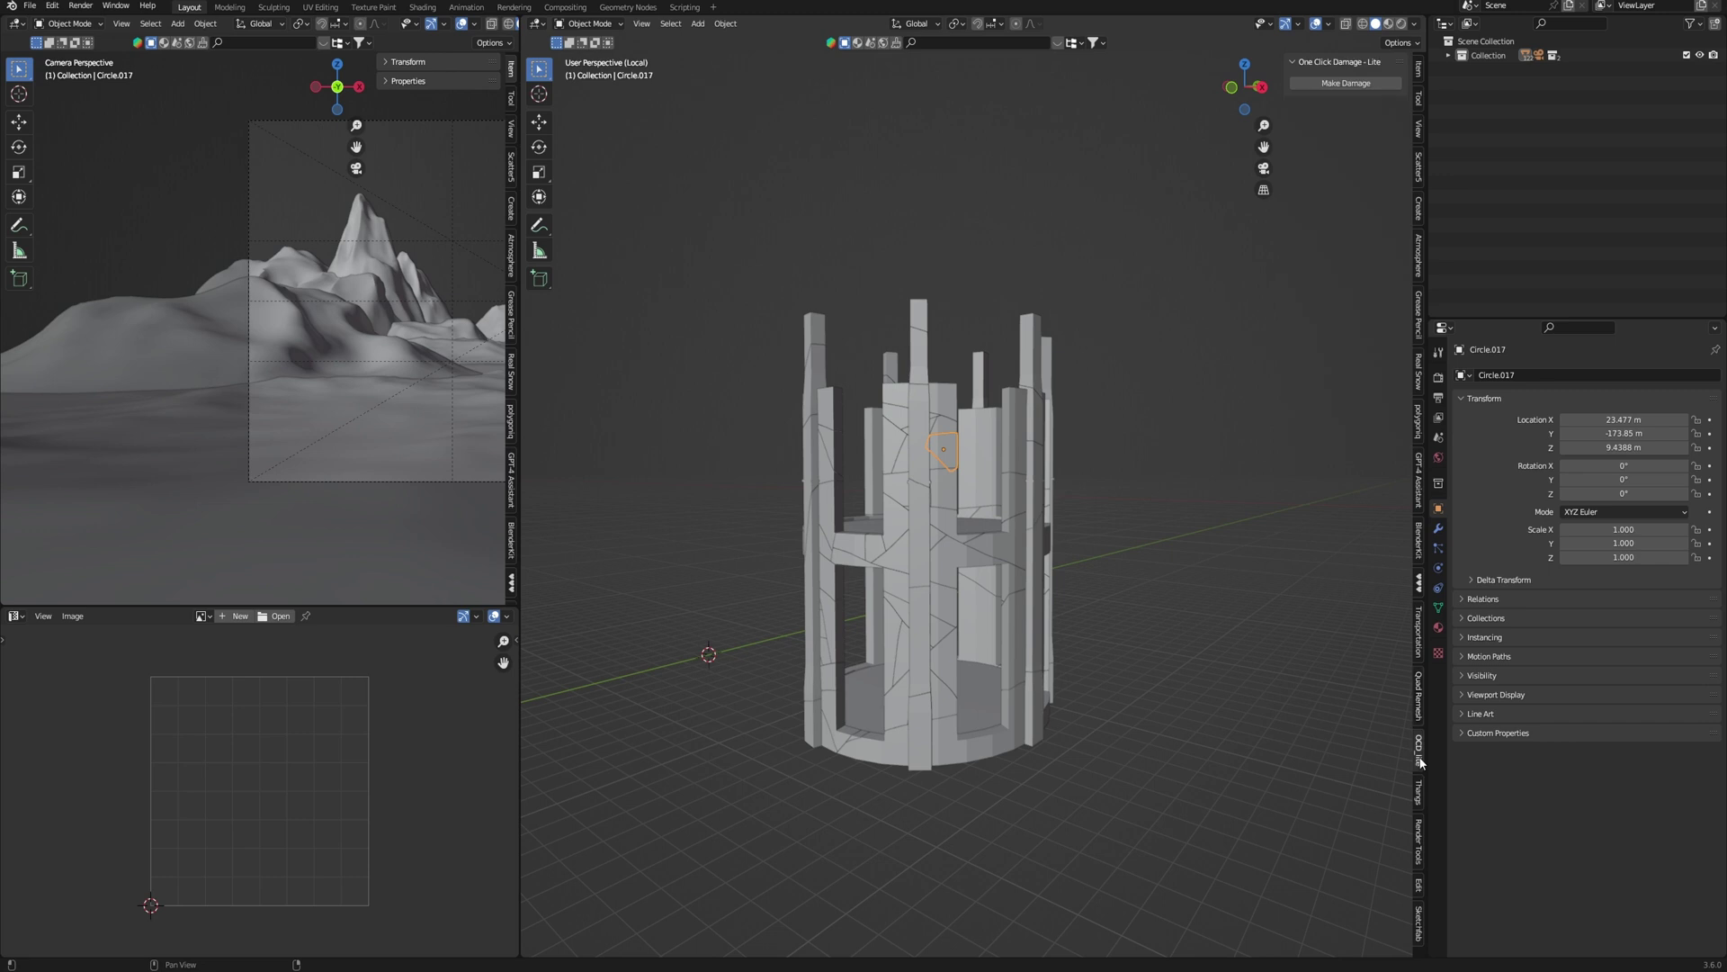
click(1330, 83)
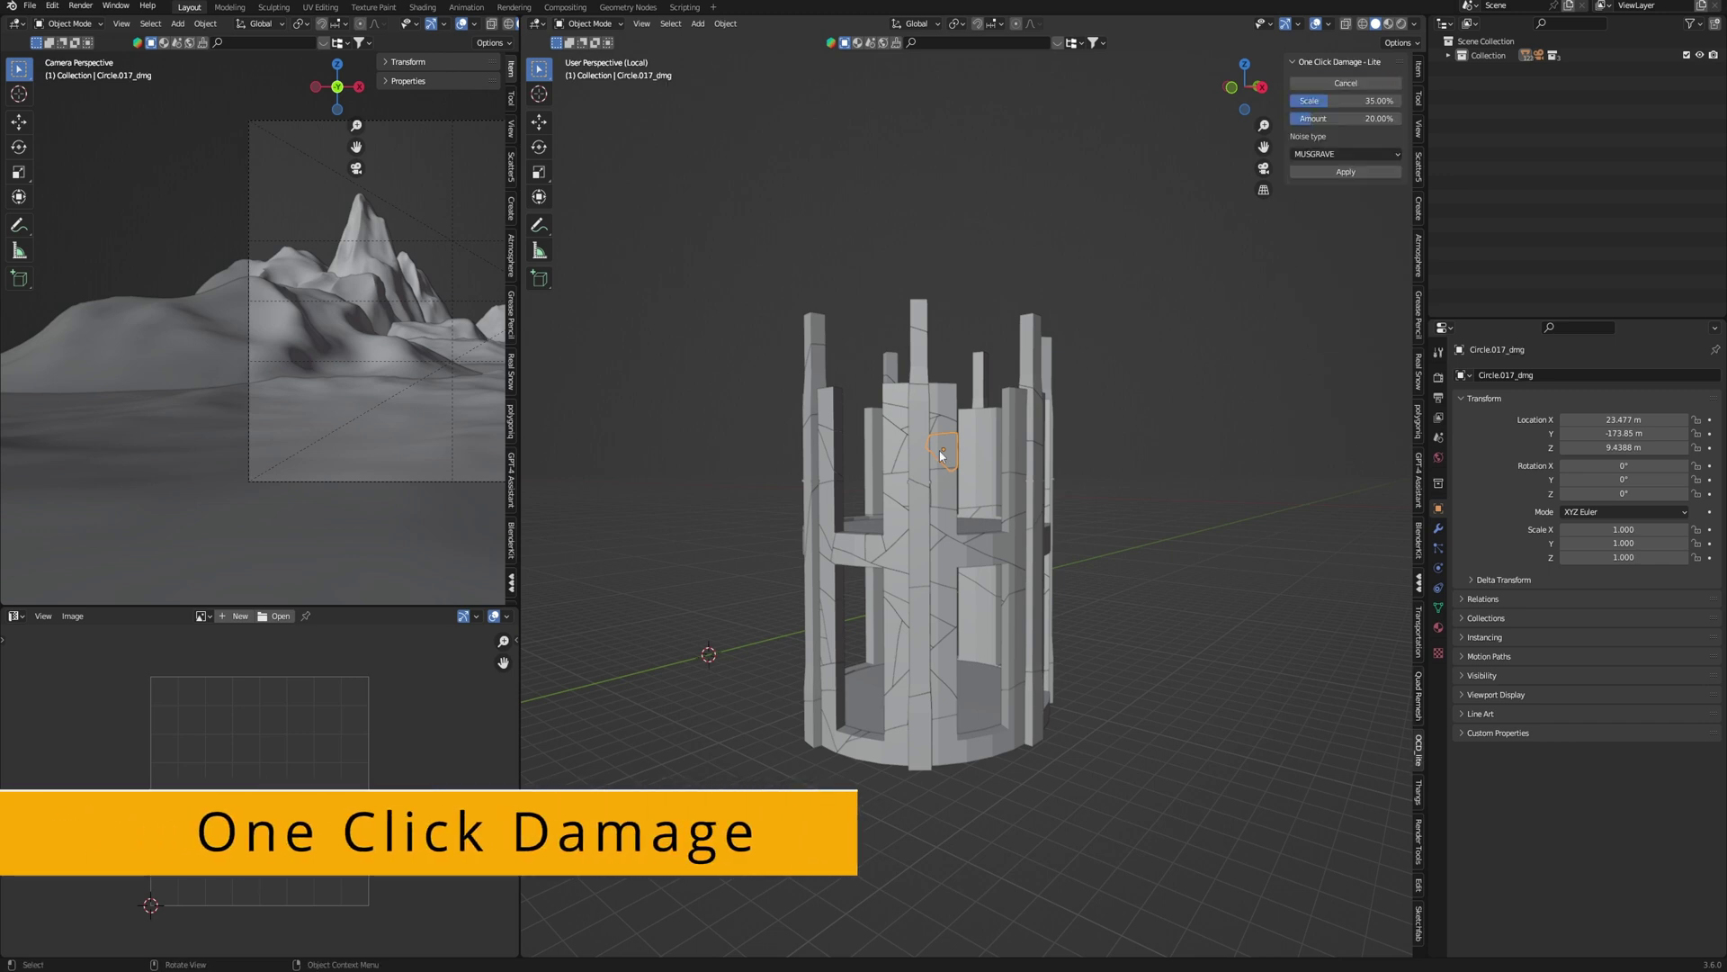
- Set the damage noise type to CLOUDS, adjust the scale and amount, and apply the damage to Circle.017
scroll(940, 451, up, 5)
middle_drag(940, 451, 925, 477)
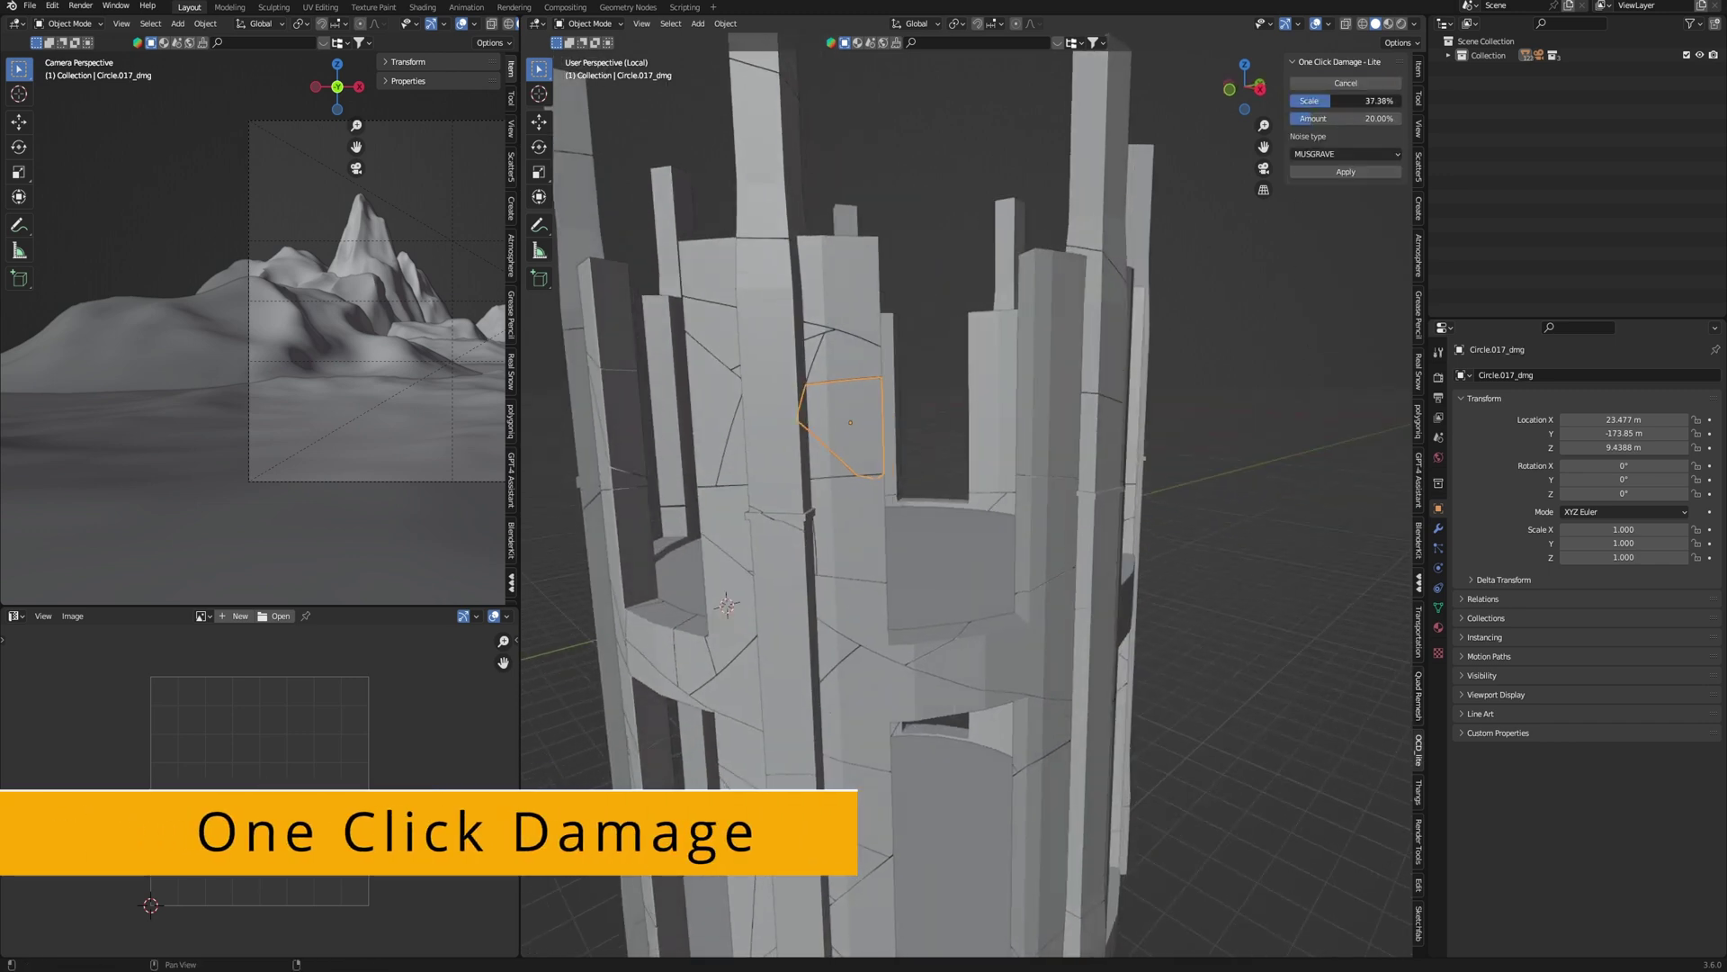
drag(1366, 101, 1338, 119)
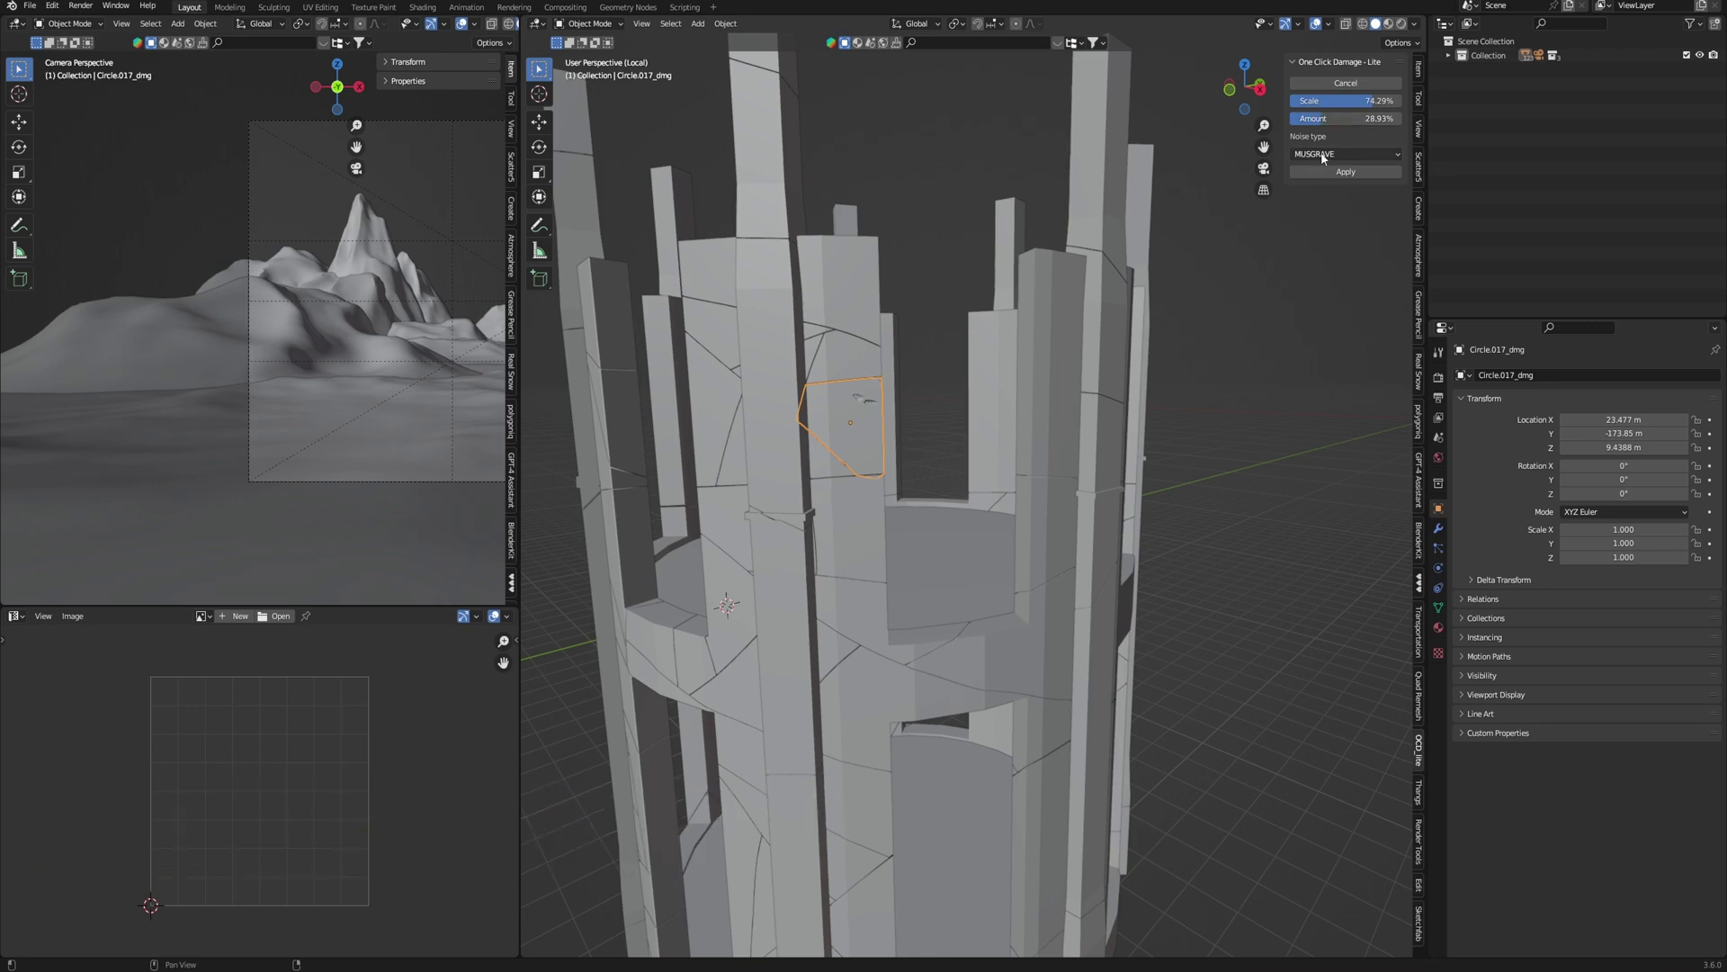
click(1324, 155)
click(1319, 172)
middle_drag(1034, 407, 981, 405)
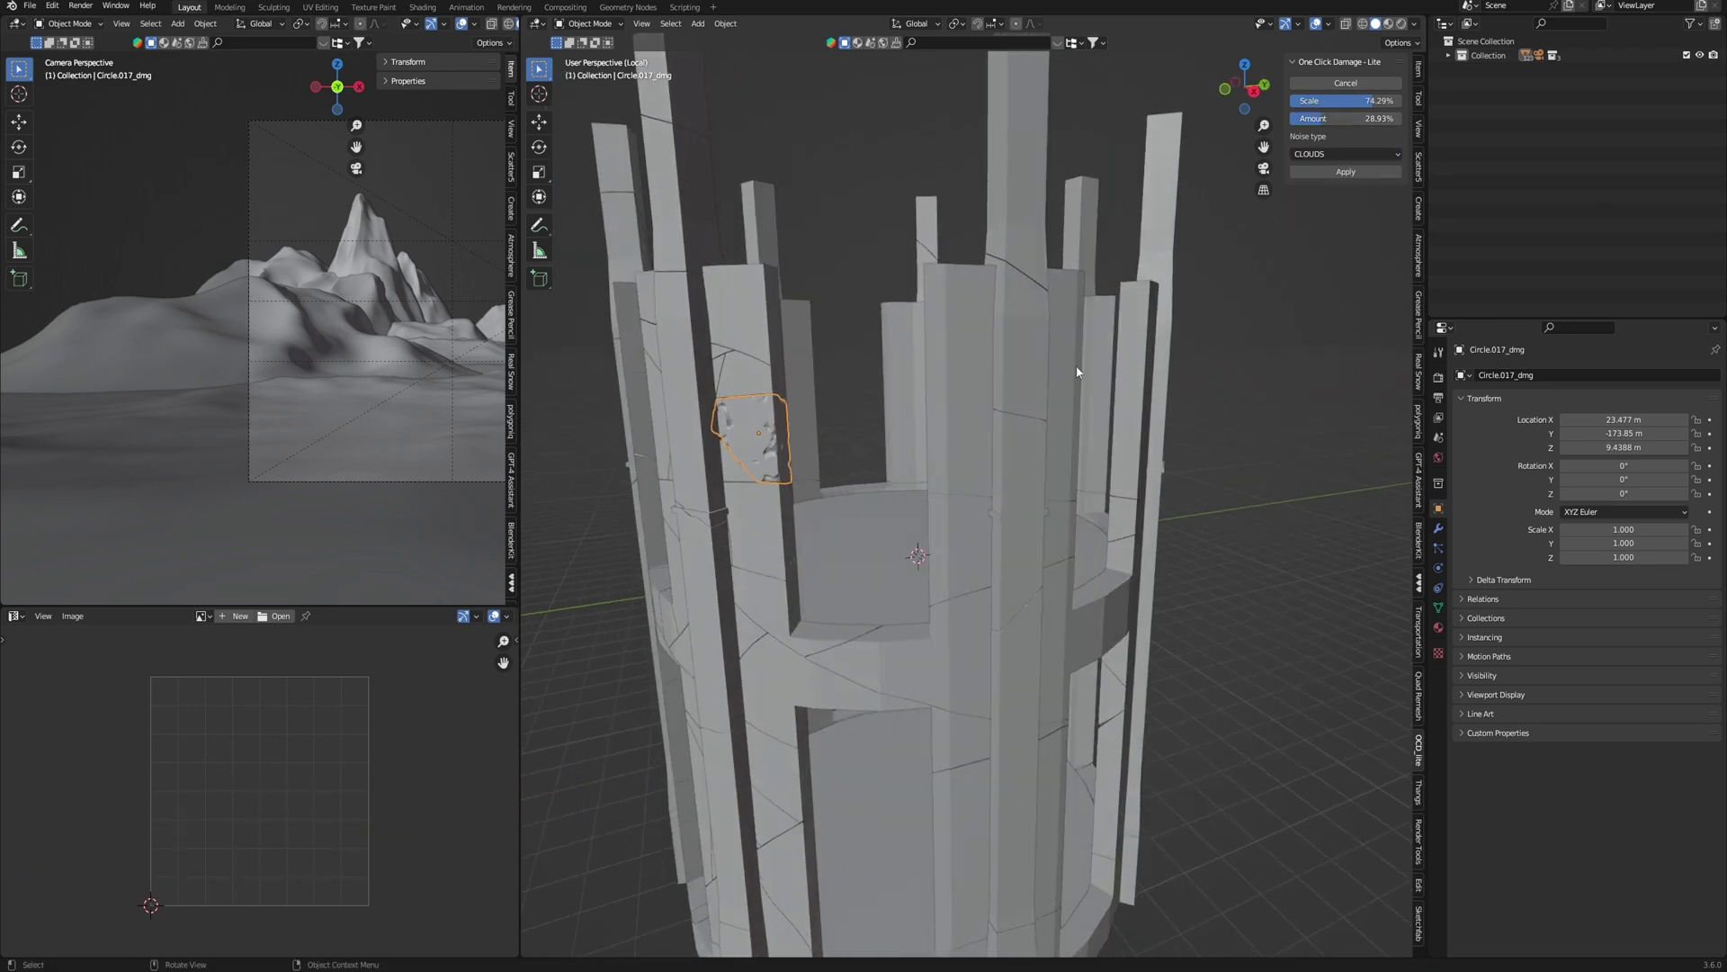
drag(1337, 119, 1358, 102)
drag(1358, 119, 1373, 119)
click(1349, 171)
- Apply One Click Damage to the middle ring piece with a scale of 3.57% and an amount of 30.12%
middle_drag(1091, 363, 1161, 338)
scroll(1153, 548, down, 1)
click(1153, 548)
click(1349, 83)
mouse_move(1347, 102)
mouse_down()
mouse_move(1304, 102)
mouse_move(1318, 119)
mouse_up()
drag(1340, 102, 1322, 102)
click(1344, 172)
middle_drag(1127, 279, 1159, 284)
- Damage the wall fragment Circle.034 with the scale set to 59.52%
click(857, 356)
click(1340, 83)
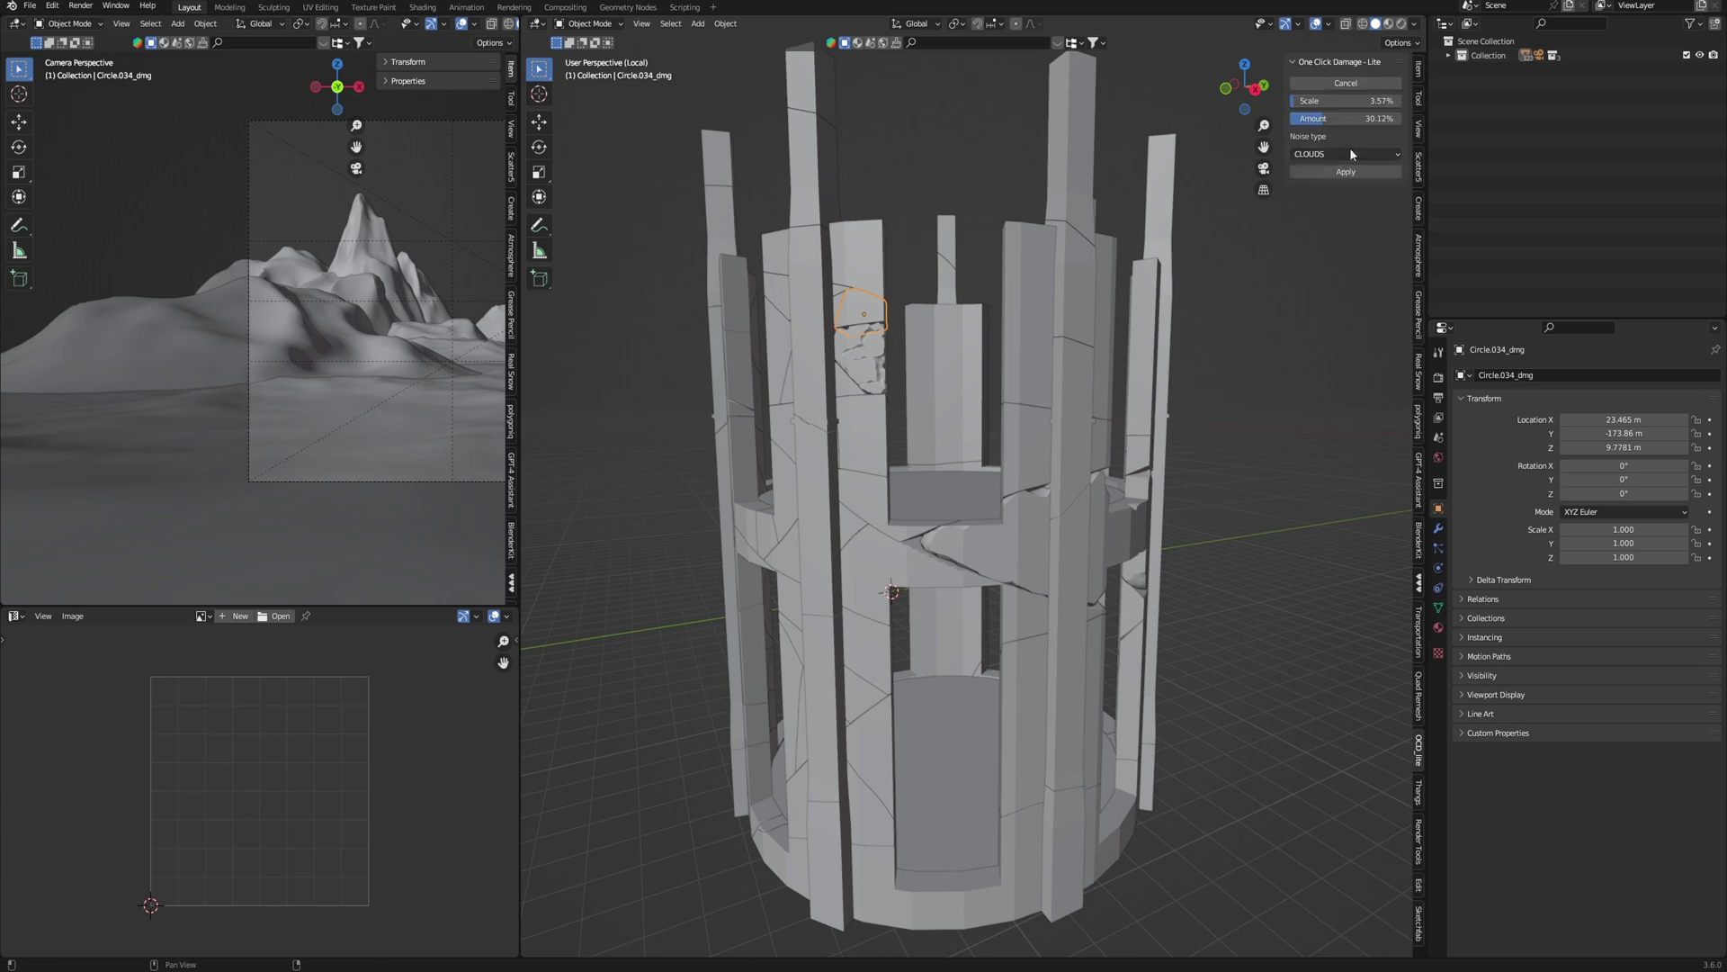
drag(1322, 102, 1354, 102)
middle_drag(1116, 306, 1125, 368)
scroll(1116, 360, up, 3)
click(1334, 171)
- Apply the same damage to the column's top fragment and to Circle.033 behind the pillar
click(869, 212)
click(1334, 88)
click(1347, 171)
click(838, 274)
click(1349, 84)
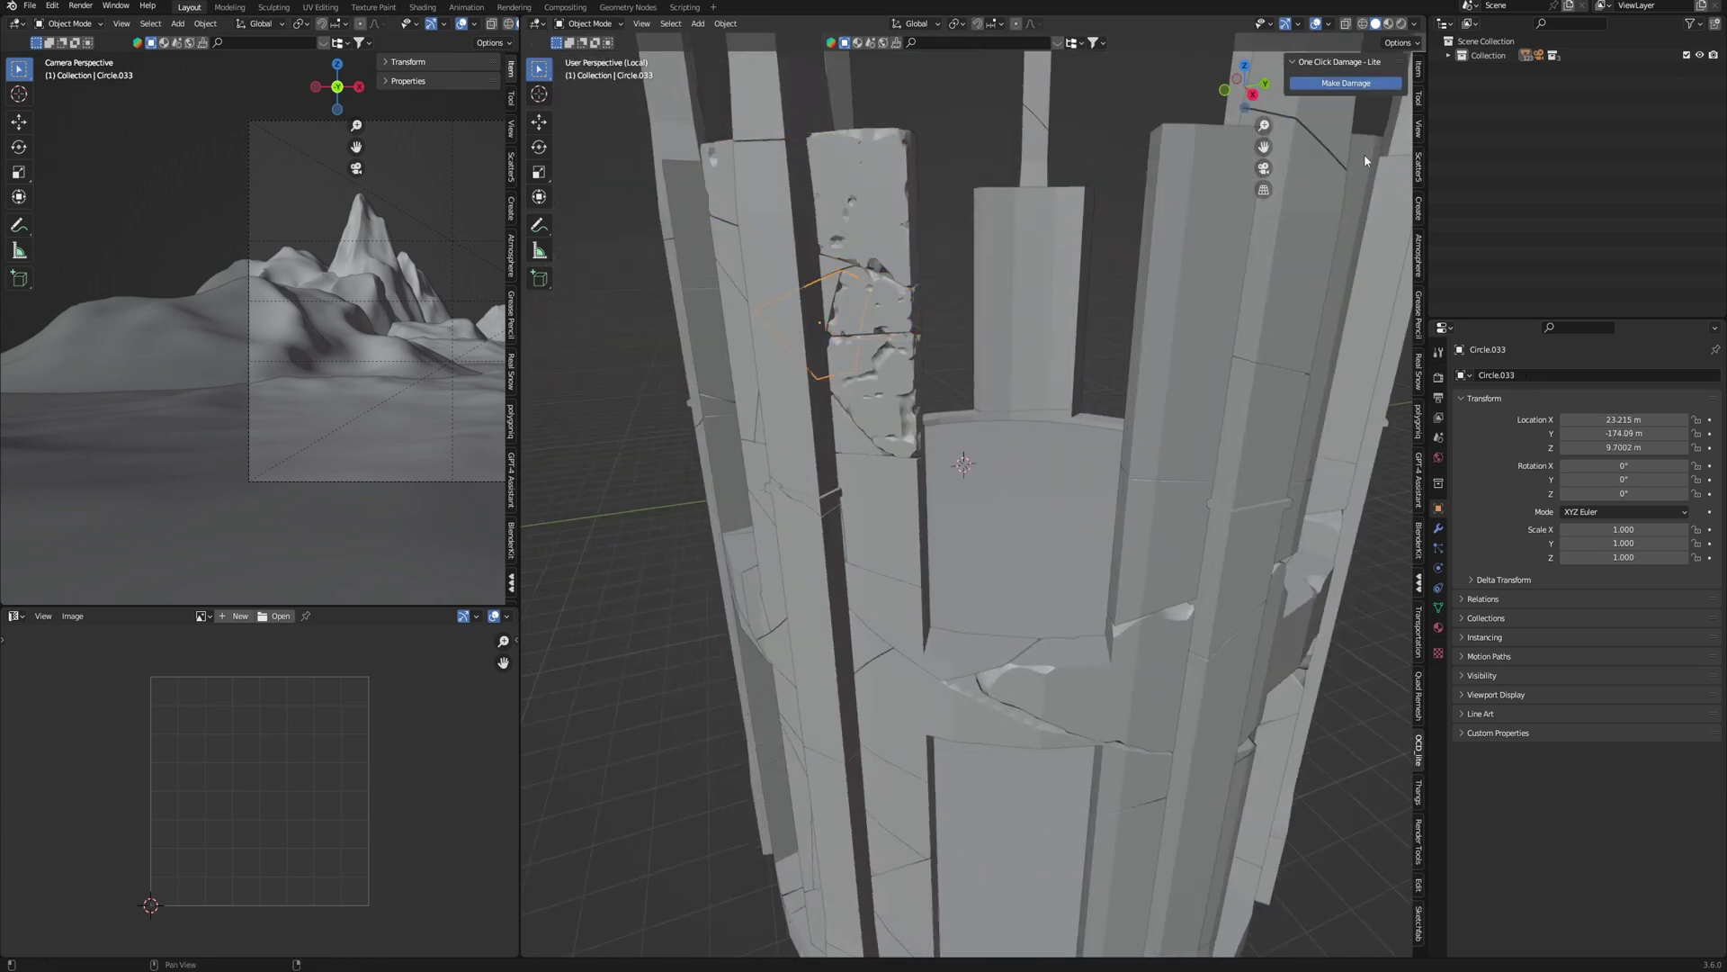
click(1358, 171)
- Apply the same damage to the block below the weathered stones and to Circle.011
middle_drag(810, 450, 873, 450)
click(886, 464)
click(1354, 84)
click(1361, 171)
click(853, 357)
click(1357, 85)
click(1345, 171)
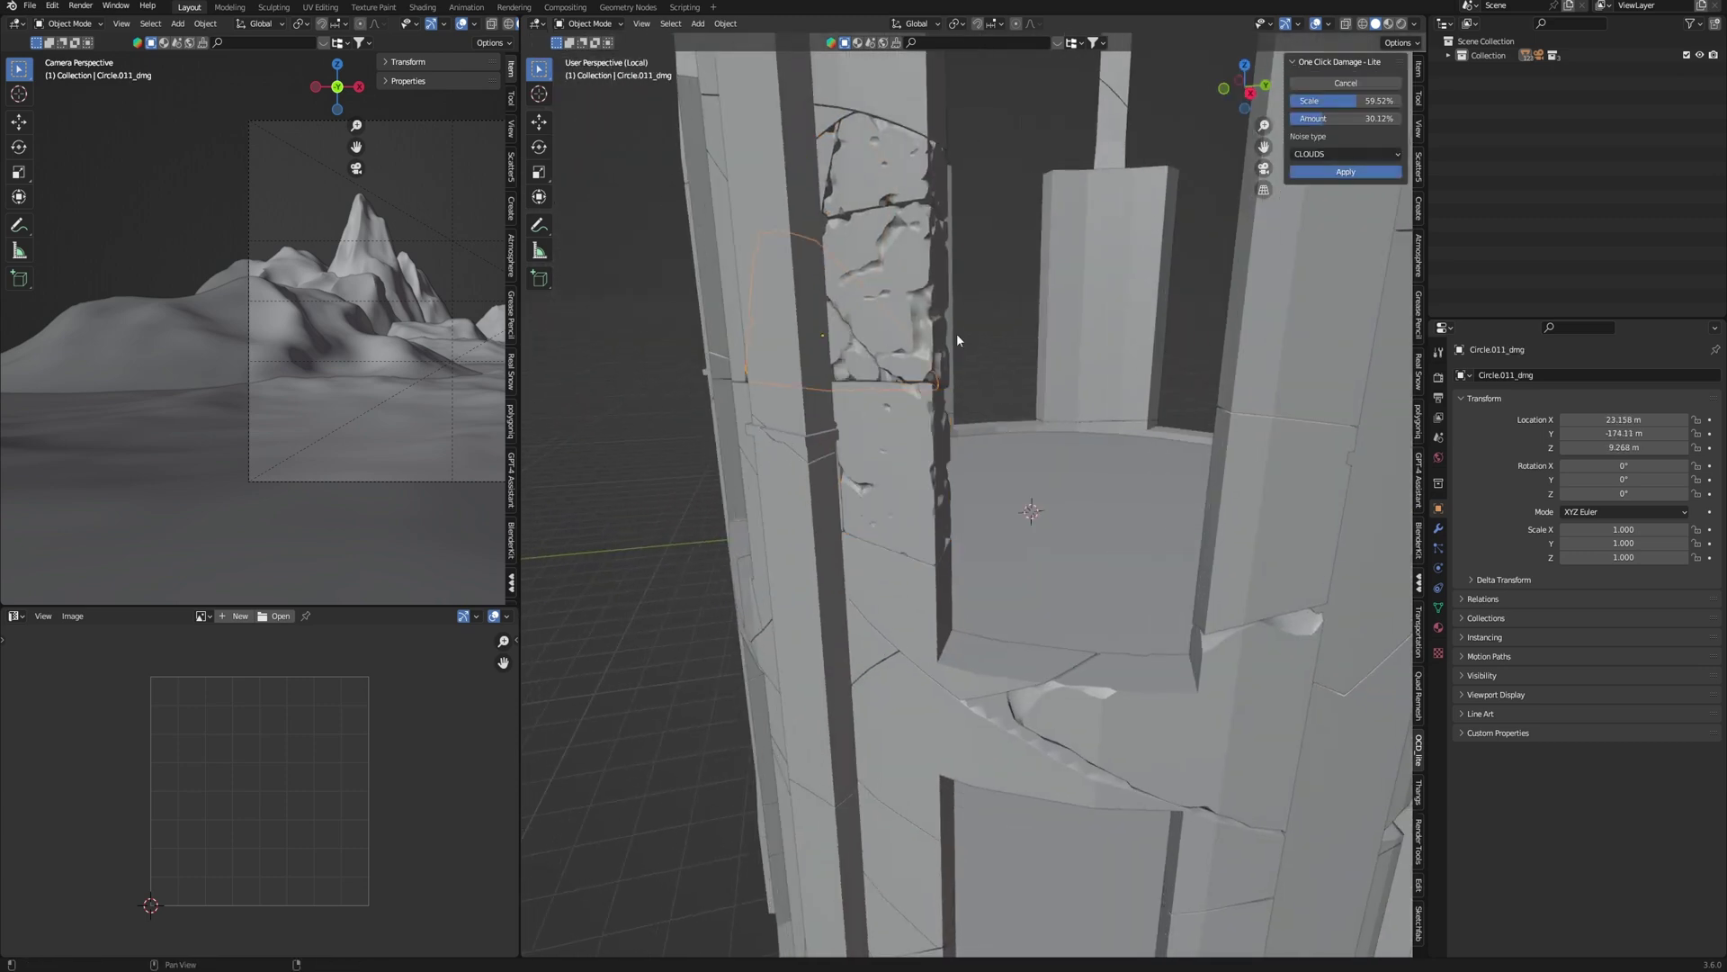
- Damage the top block of the wall column across the opening and the block Circle.029 beneath it
scroll(957, 339, down, 3)
click(1170, 333)
click(1353, 85)
click(1345, 171)
shift+middle_drag(1151, 337, 1113, 308)
click(1141, 450)
click(1342, 85)
click(1345, 171)
shift+middle_drag(1153, 475, 1149, 381)
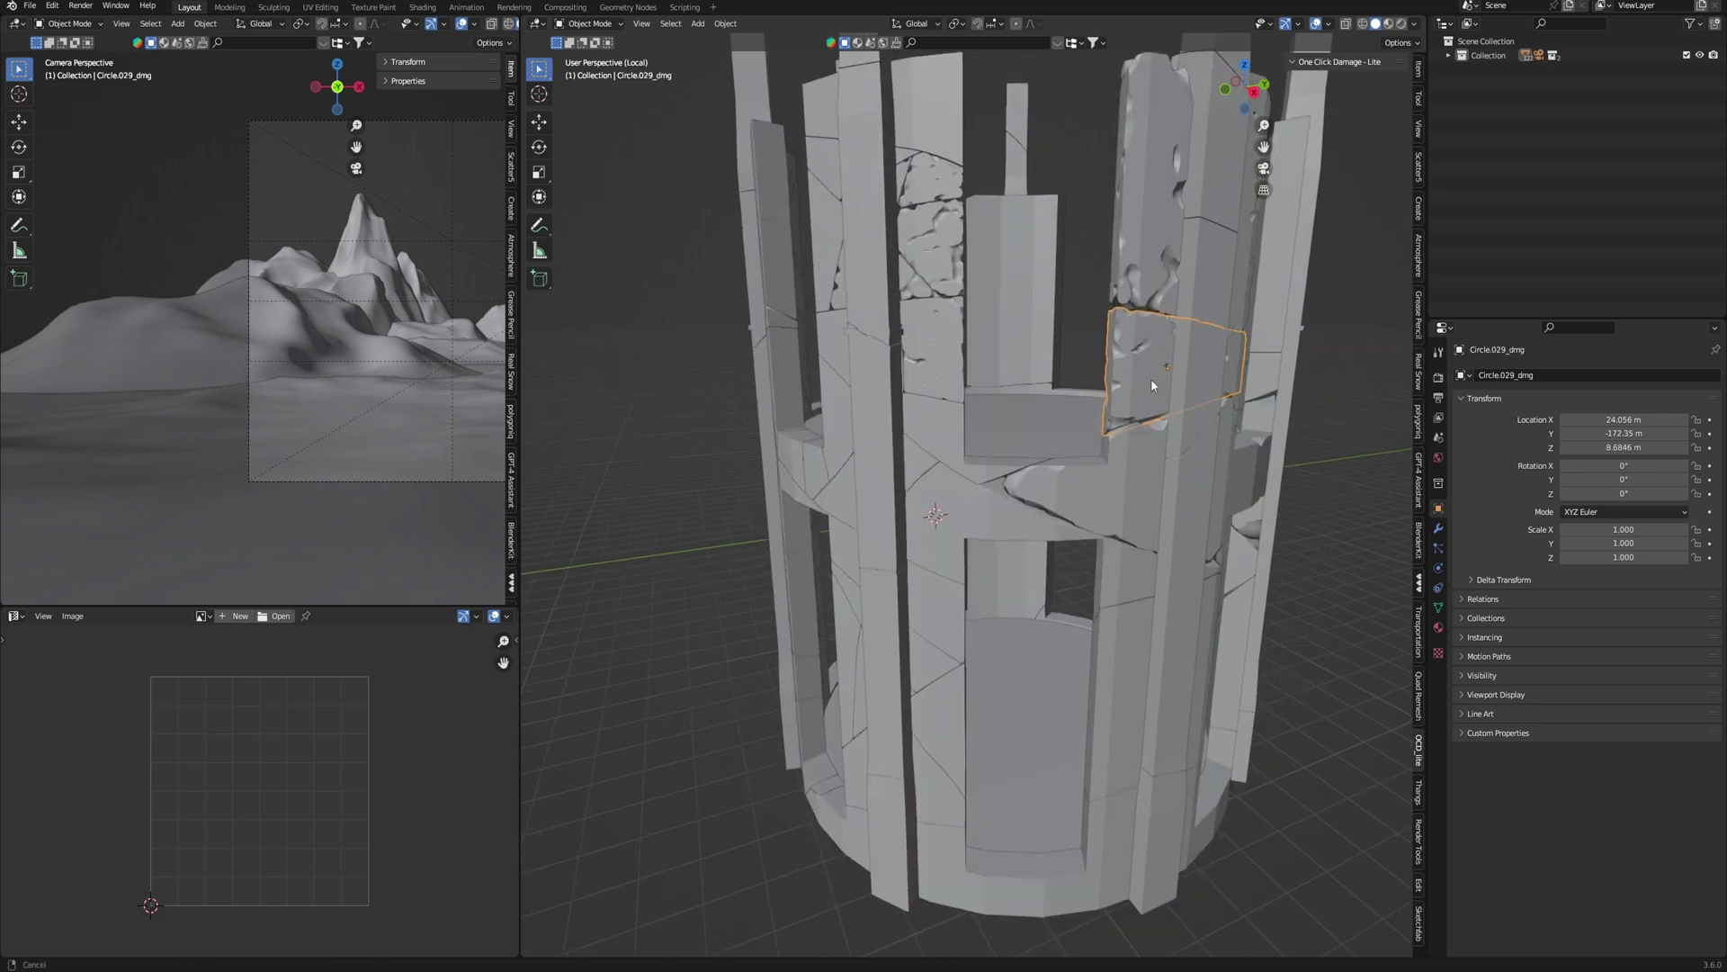
- Damage two more blocks in the first column around the height of the middle ring
click(940, 418)
click(1345, 83)
click(930, 457)
click(1343, 84)
click(1343, 172)
- Orbit to the same column's other side and apply damage to its upper wall fragment
middle_drag(980, 396, 1080, 387)
click(1049, 337)
click(1348, 86)
click(1343, 171)
shift+middle_drag(1113, 262, 1111, 354)
click(1026, 409)
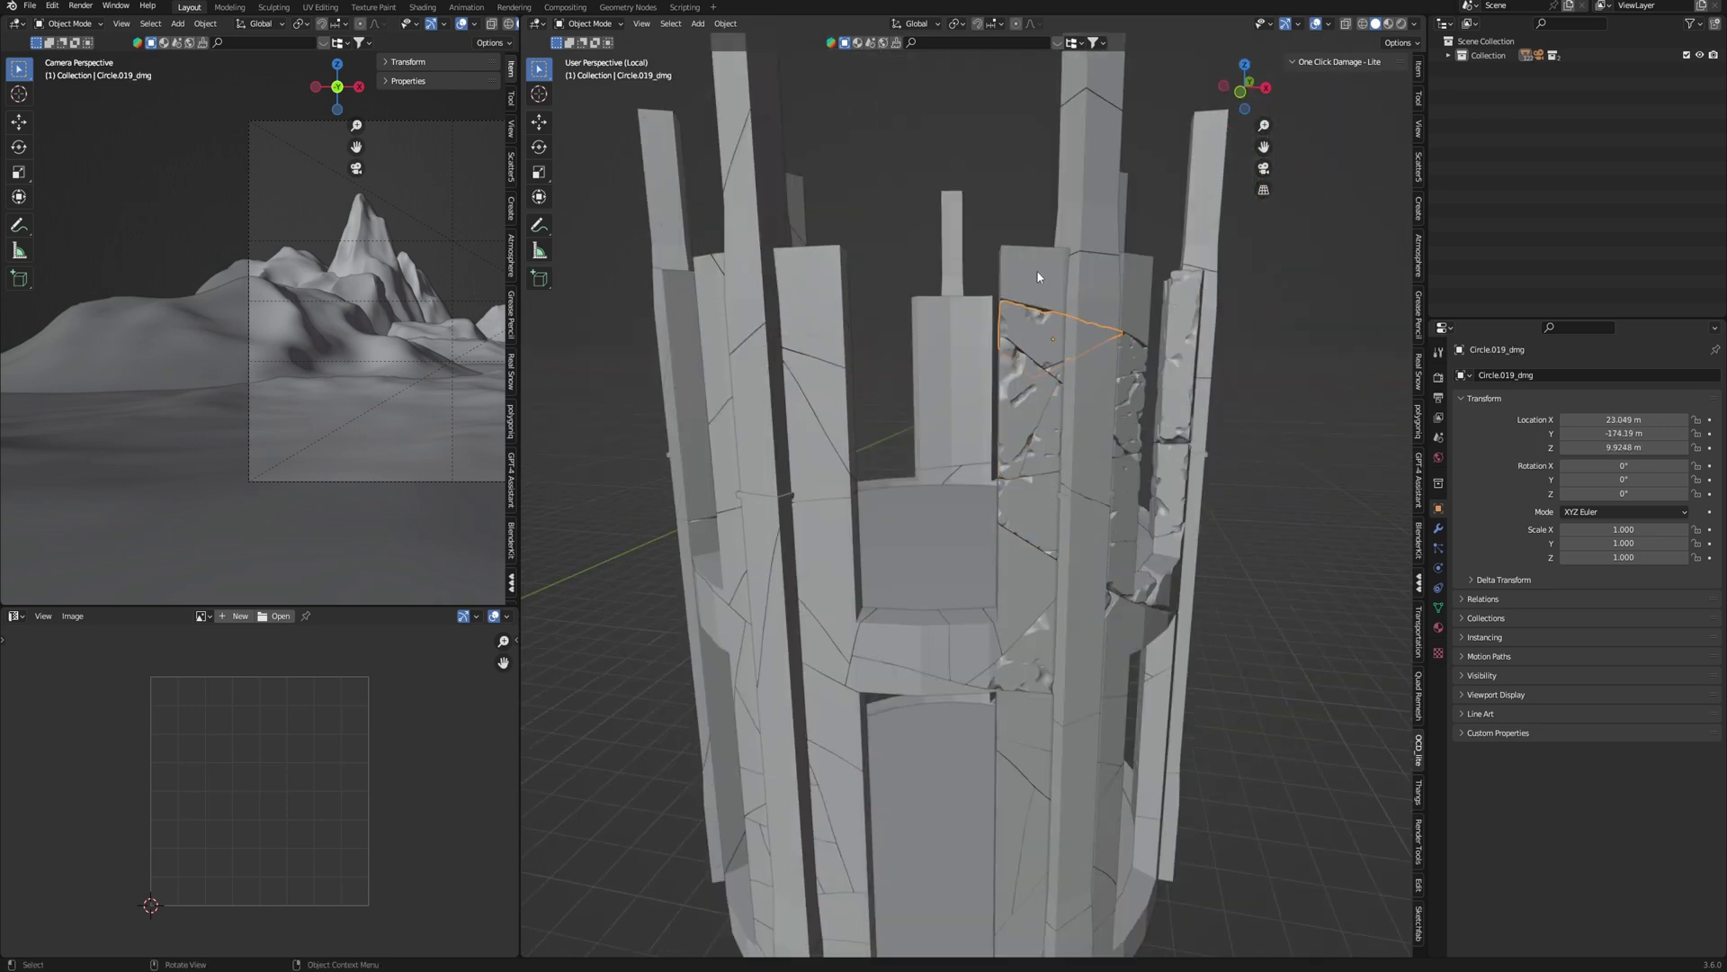
- Damage the wall column's topmost block above Circle.019, and apply damage to another block on the adjoining side
click(1038, 277)
click(1345, 85)
click(1356, 171)
scroll(985, 360, down, 1)
mouse_move(1079, 360)
middle_down()
mouse_move(985, 360)
mouse_move(1080, 416)
mouse_move(1041, 396)
mouse_move(1160, 396)
mouse_move(1149, 354)
mouse_move(1062, 357)
middle_up()
click(1357, 88)
click(1346, 171)
- Apply the same damage to two vertically neighbouring blocks lower down in the tower's upper wall
click(983, 433)
click(1346, 85)
click(1345, 171)
click(990, 496)
click(1346, 84)
click(1343, 173)
- Damage the top wall block Circle.016 and the slender pillar piece Cube.018 with Clouds noise, scale 37.50% and amount 30.12%
click(859, 216)
click(1346, 83)
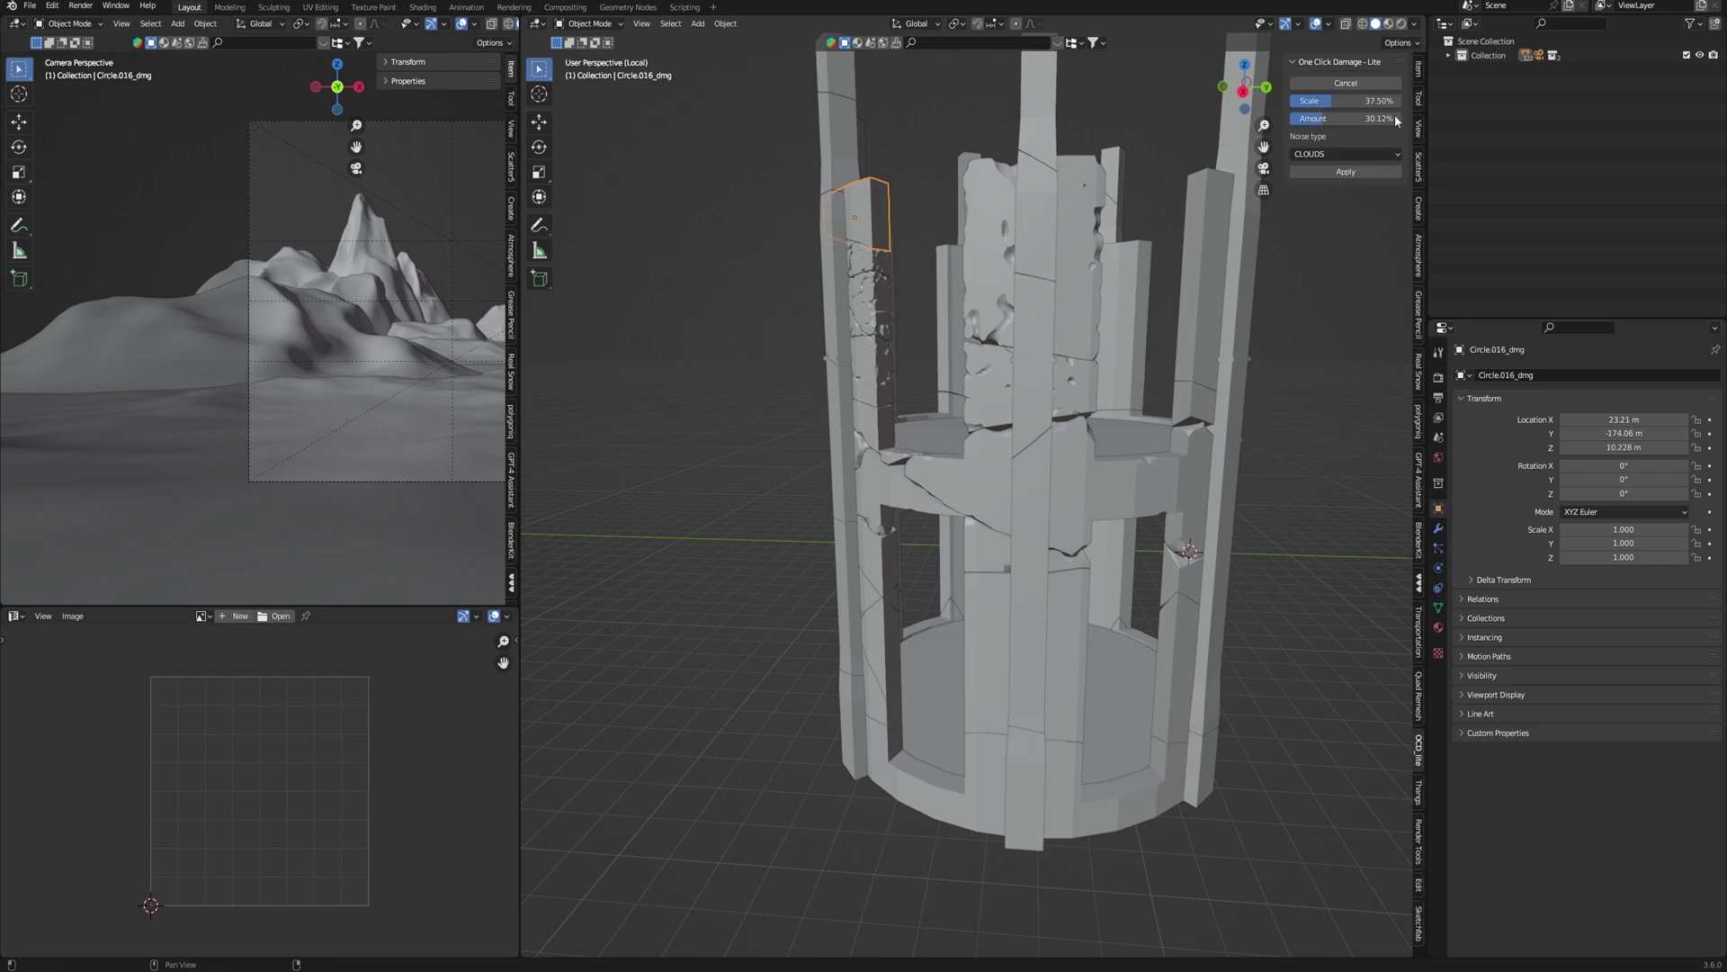
click(1343, 83)
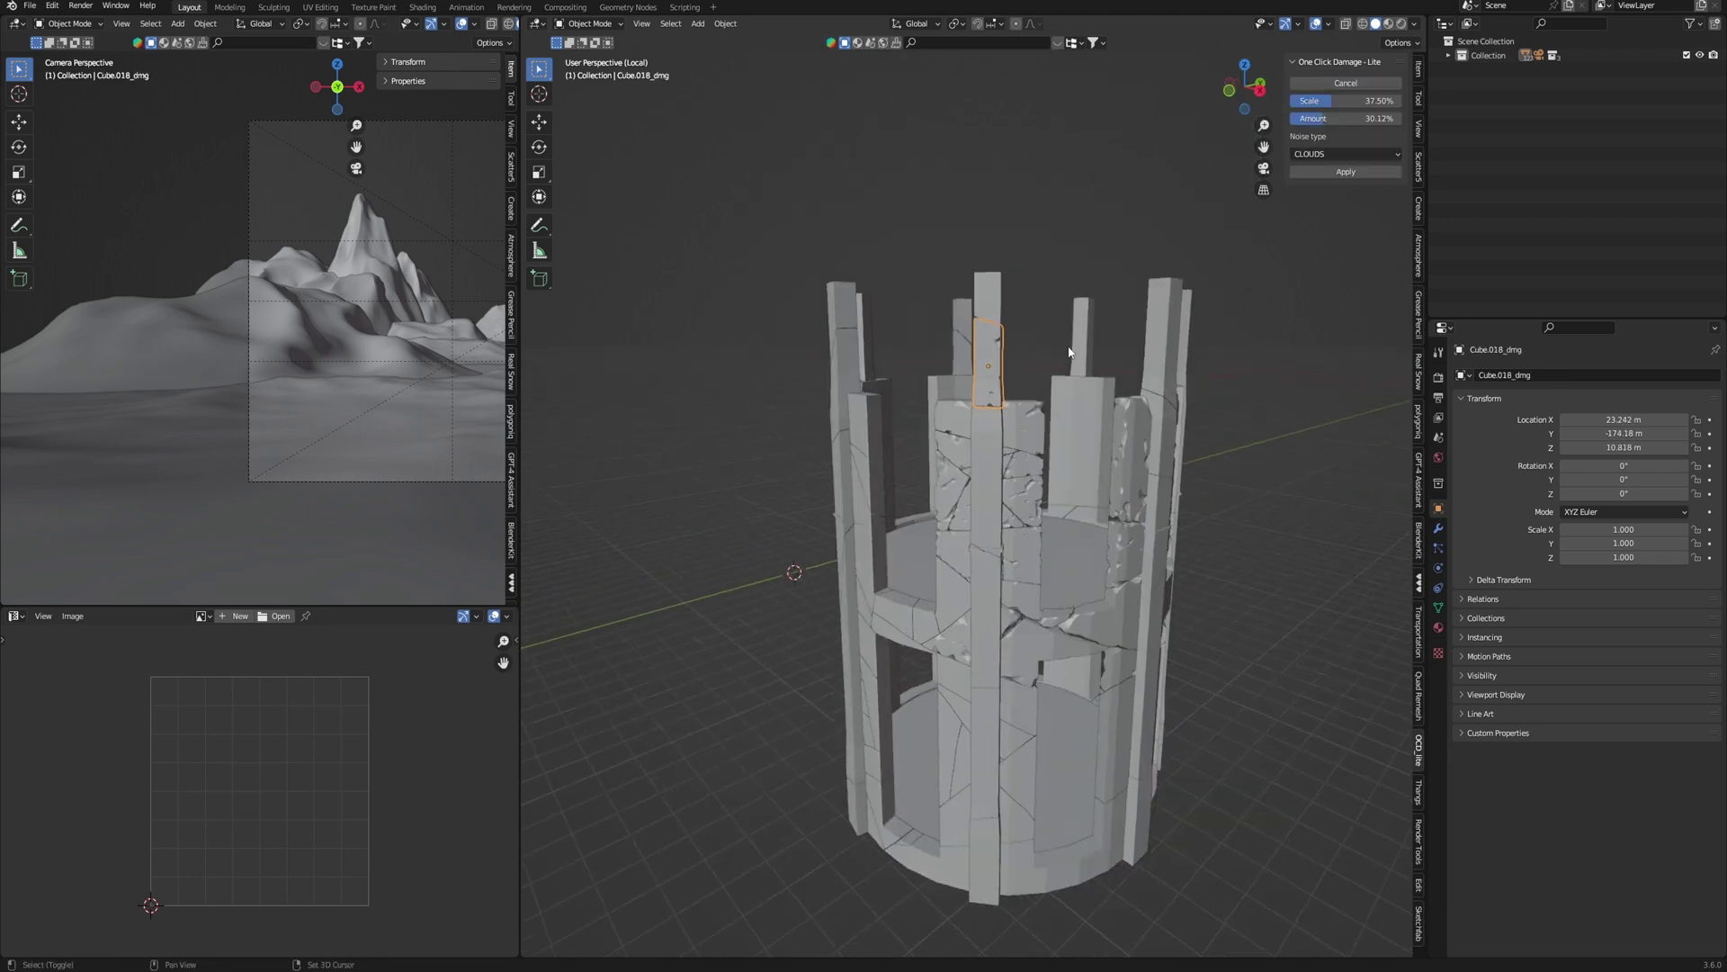
- Damage the slender pillar's top piece with adjusted scale and amount, and start damage on the piece Cube.017 beneath it
click(939, 286)
click(1346, 84)
mouse_move(1352, 118)
mouse_down()
mouse_move(1385, 118)
mouse_move(1323, 101)
mouse_up()
click(1346, 171)
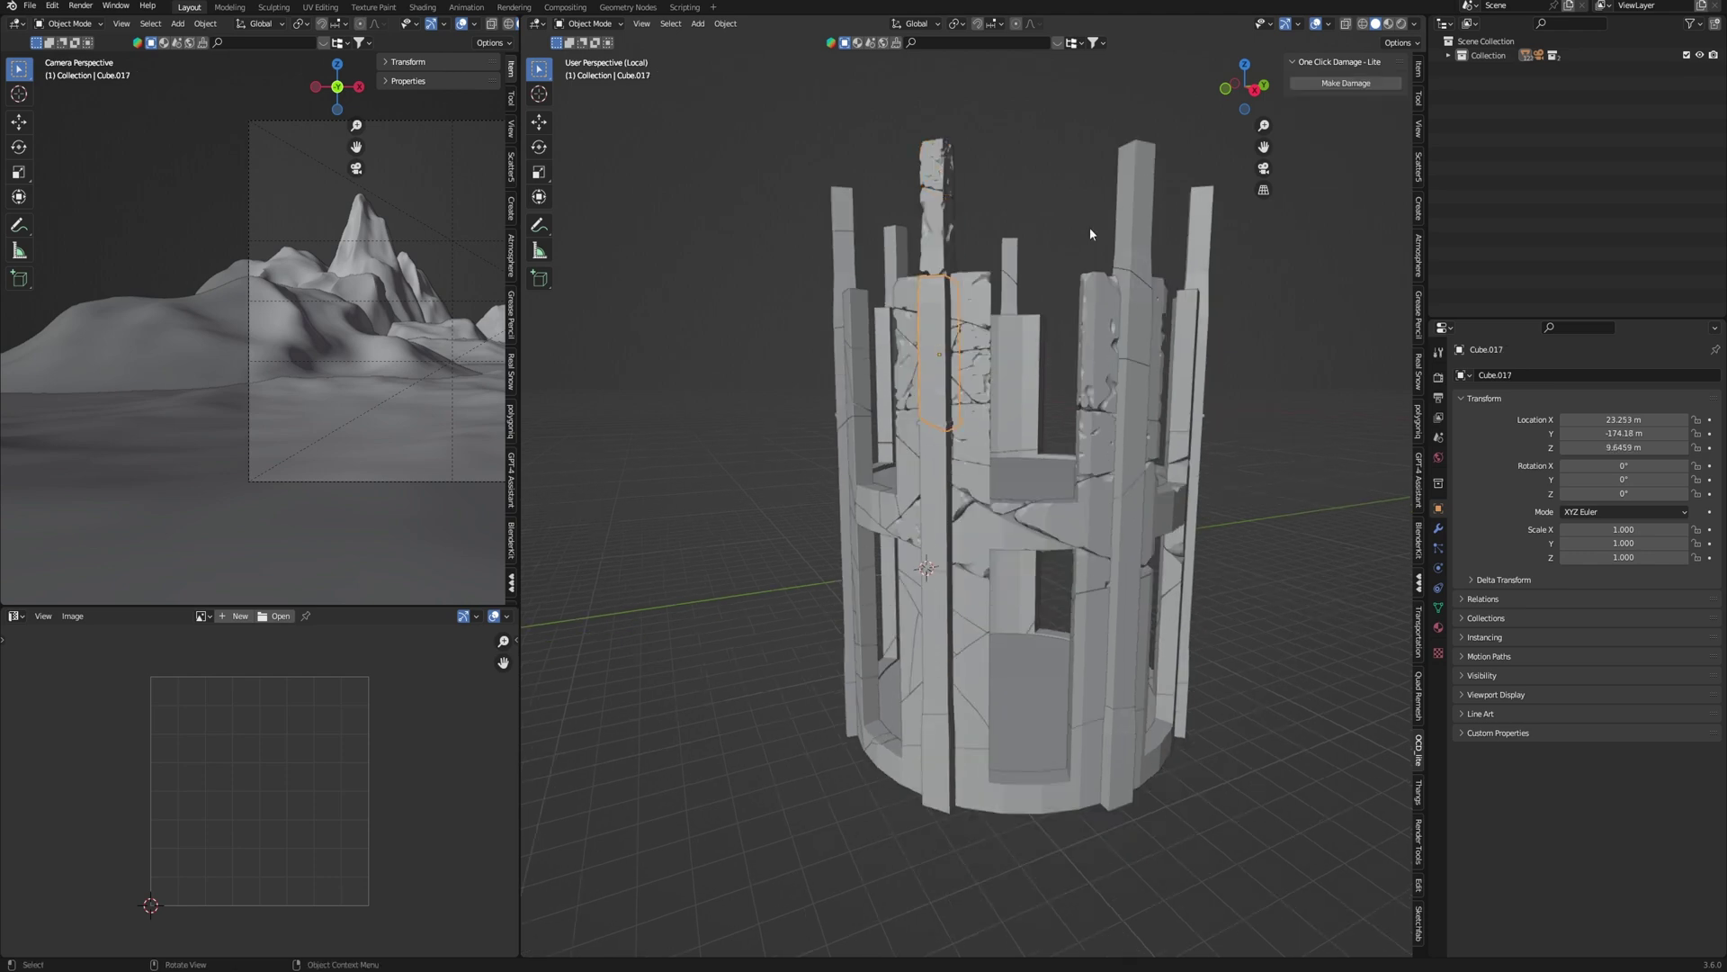
click(1346, 83)
- Damage the next pillar's top piece, Cube.023, using Clouds noise with scale 67.86% and amount 59.29%
middle_drag(1081, 413, 1021, 441)
click(1077, 270)
click(1344, 84)
click(1345, 171)
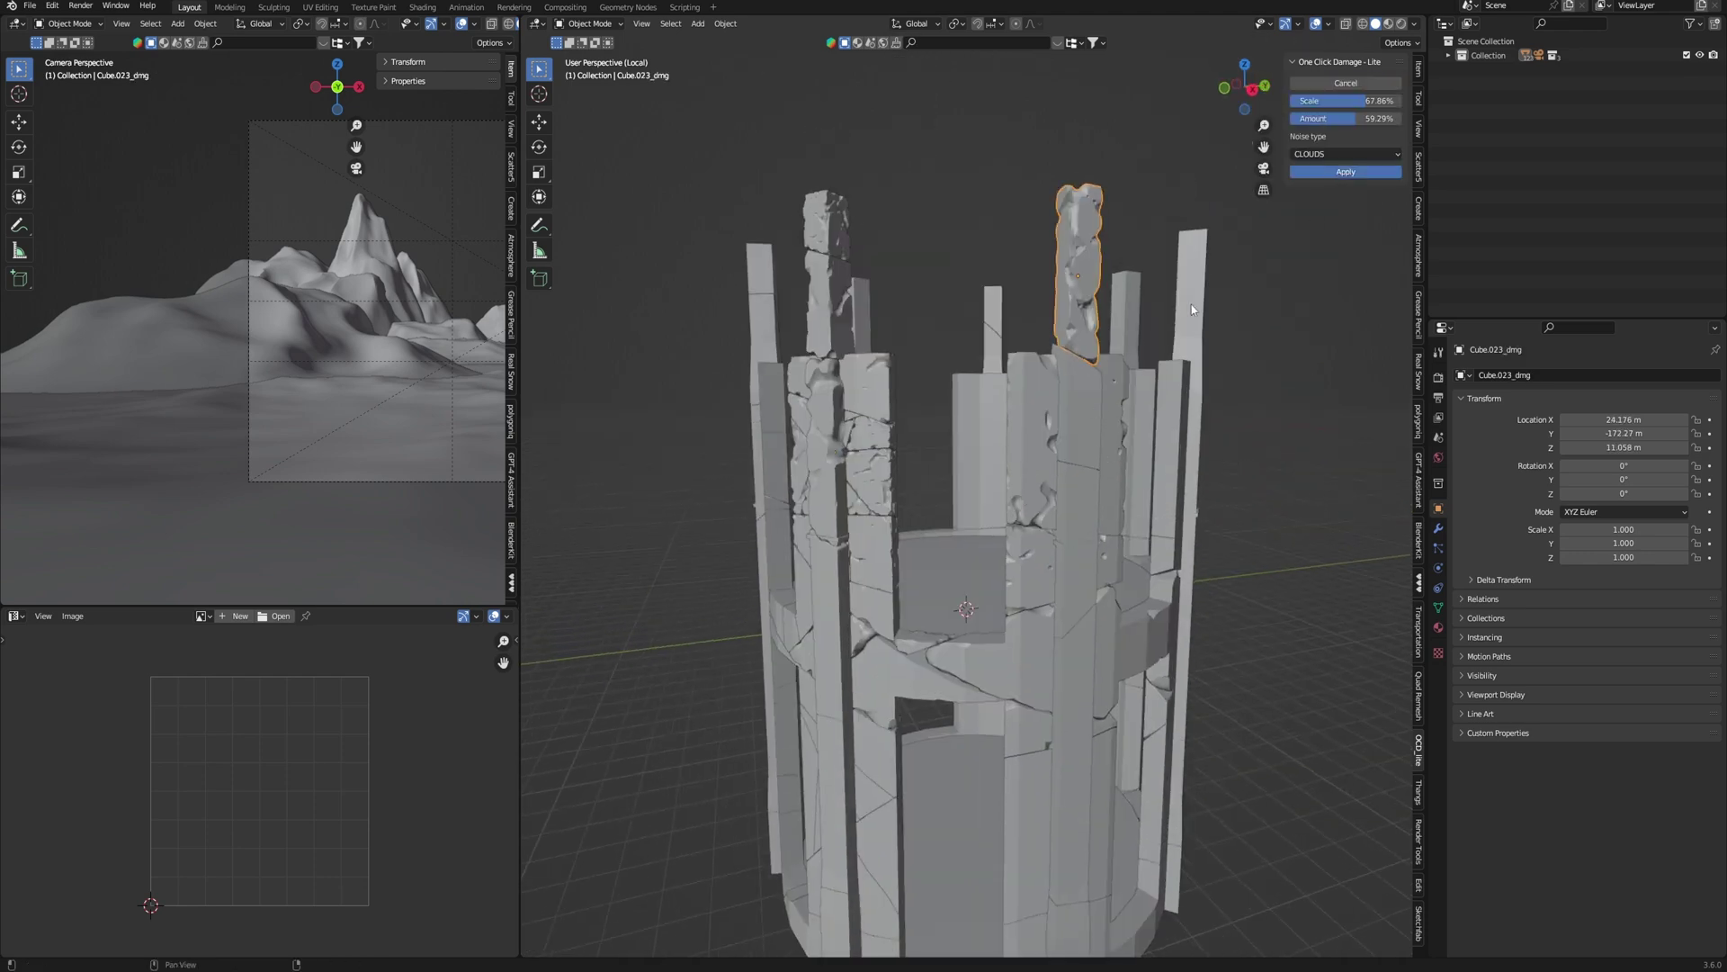
- Damage the lower pieces of the same pillar down to Cube.009, with scale 67.86% and amount 59.29%
click(1077, 400)
click(1344, 84)
click(1343, 171)
click(1066, 423)
click(1346, 83)
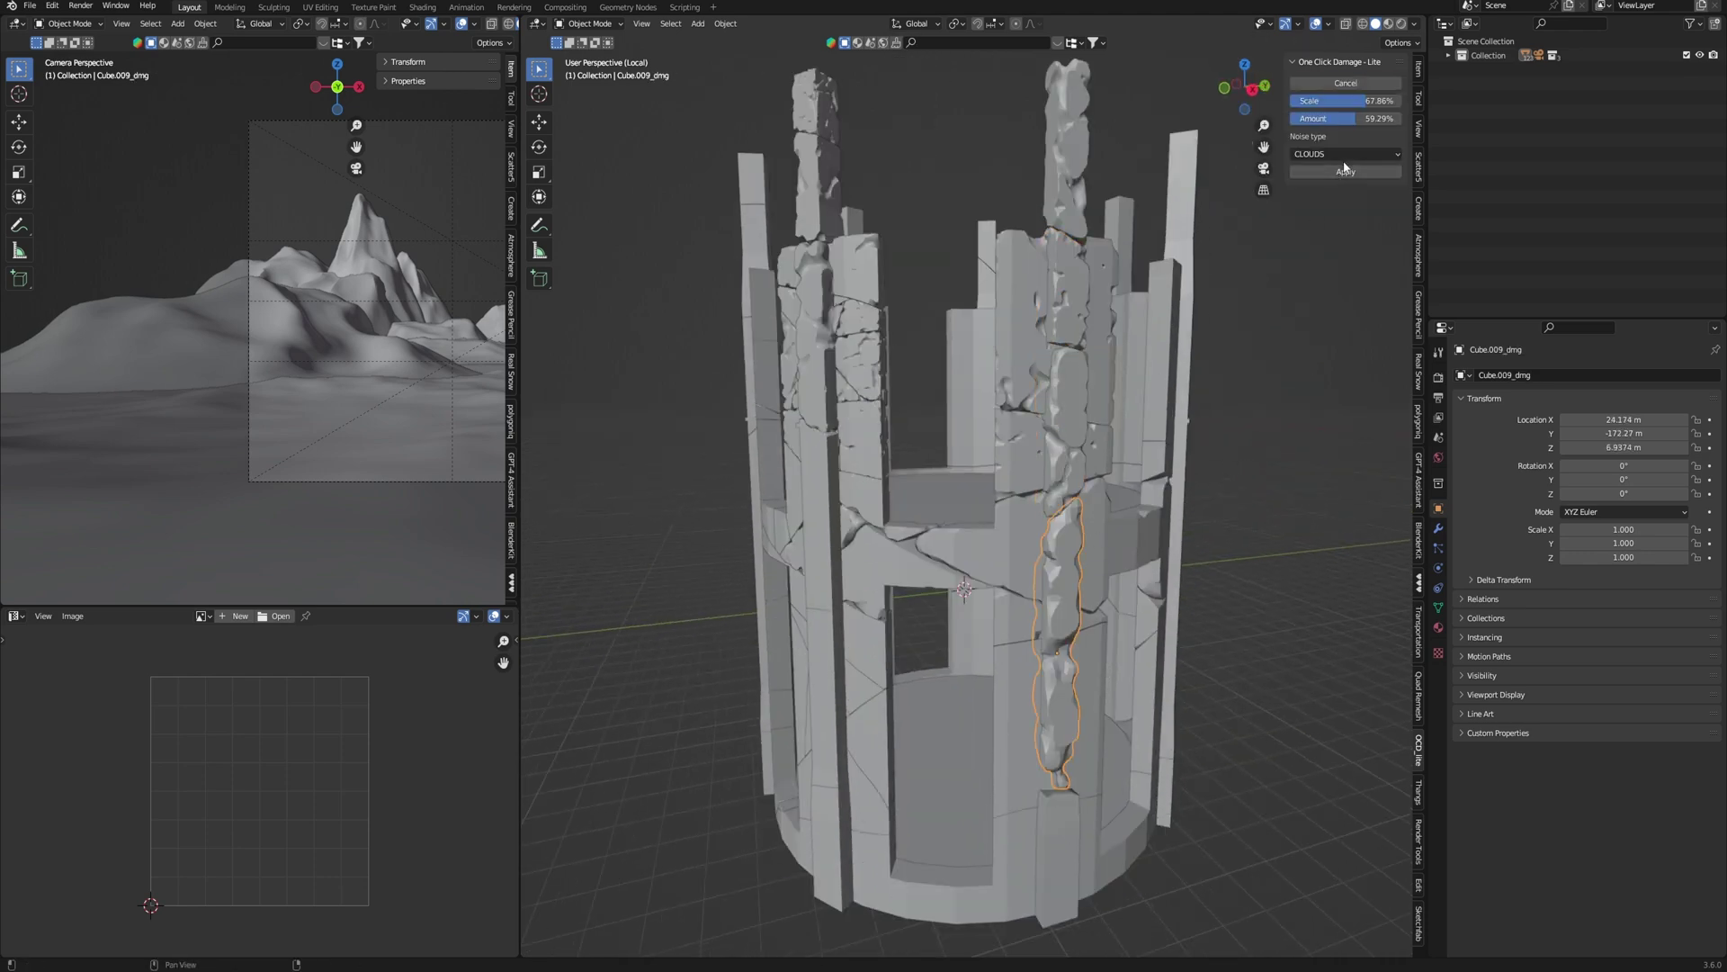
click(1346, 170)
- Damage the first pillar's Cube.020 at scale 9.52% and Cube.011 at scale 26.19%, both with amount 30.71%
click(1346, 83)
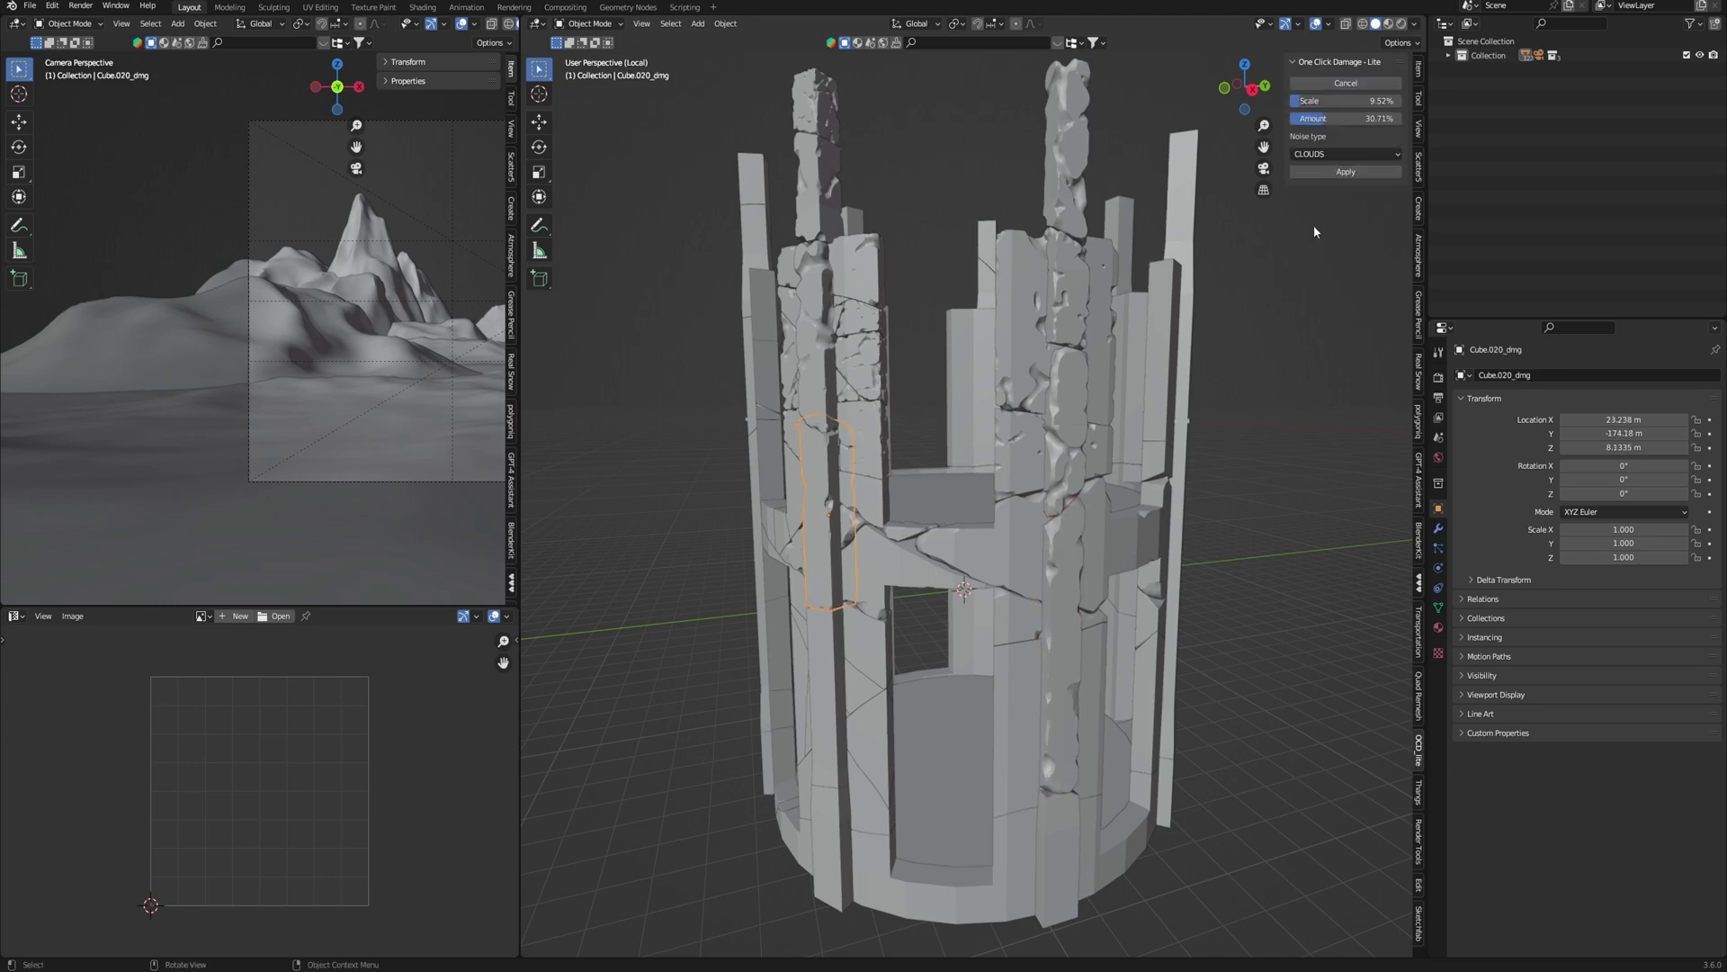
click(1346, 171)
click(1346, 83)
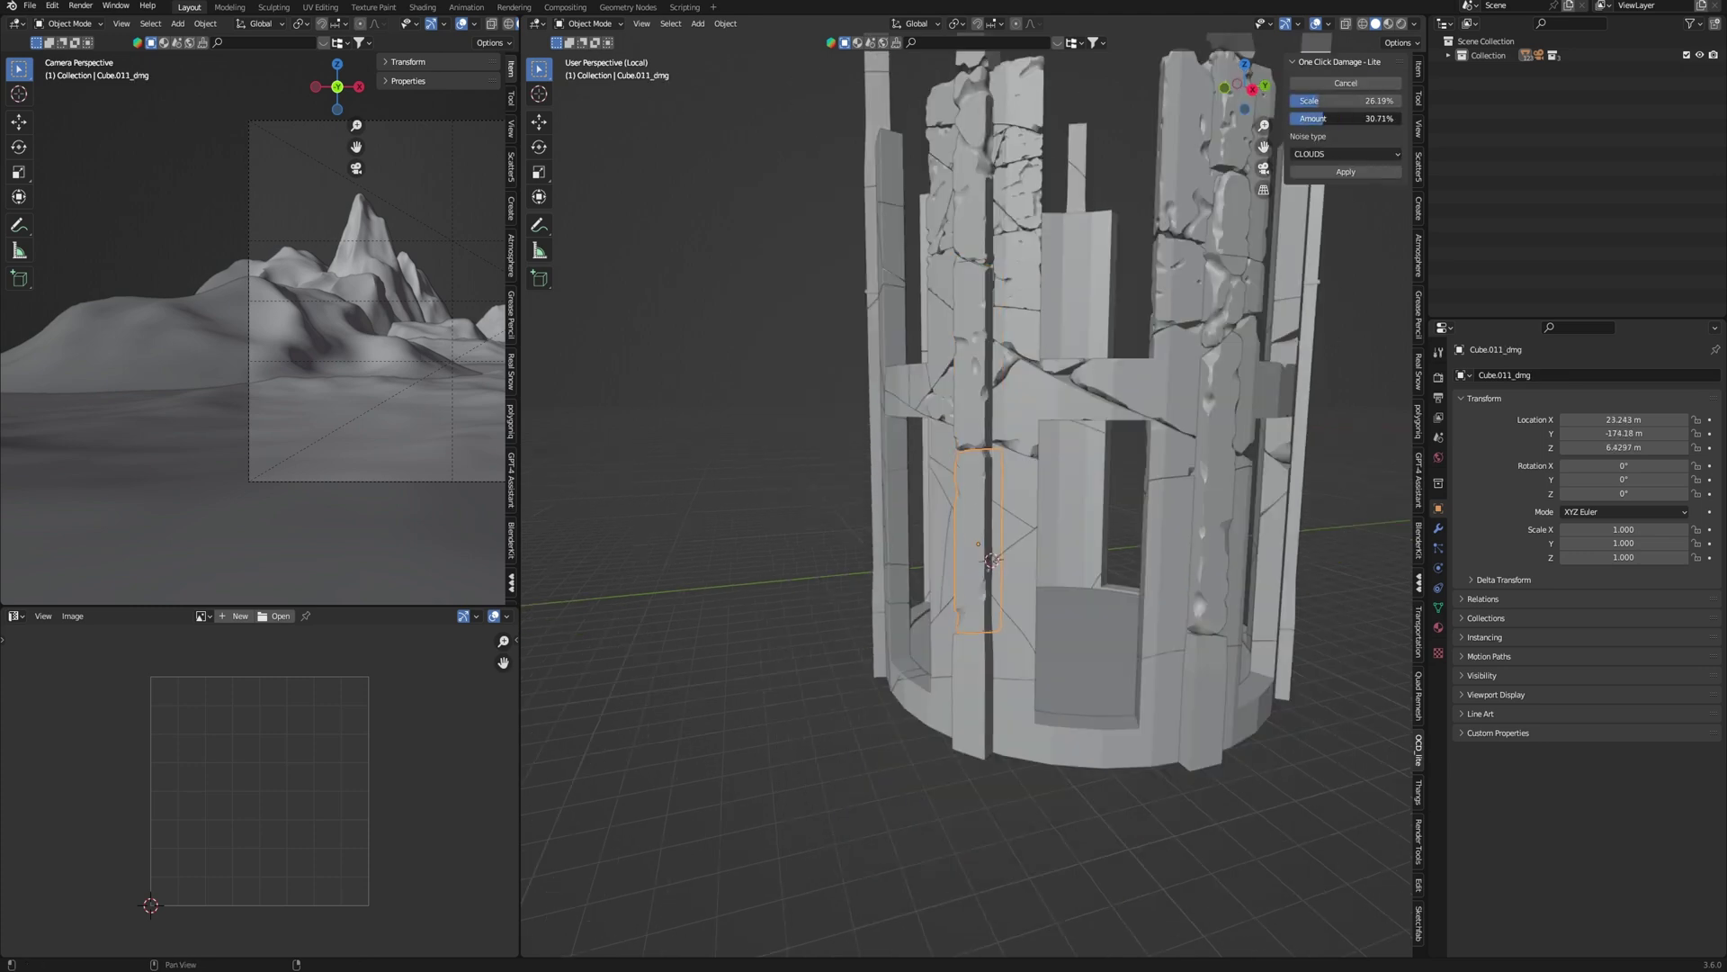
click(1346, 171)
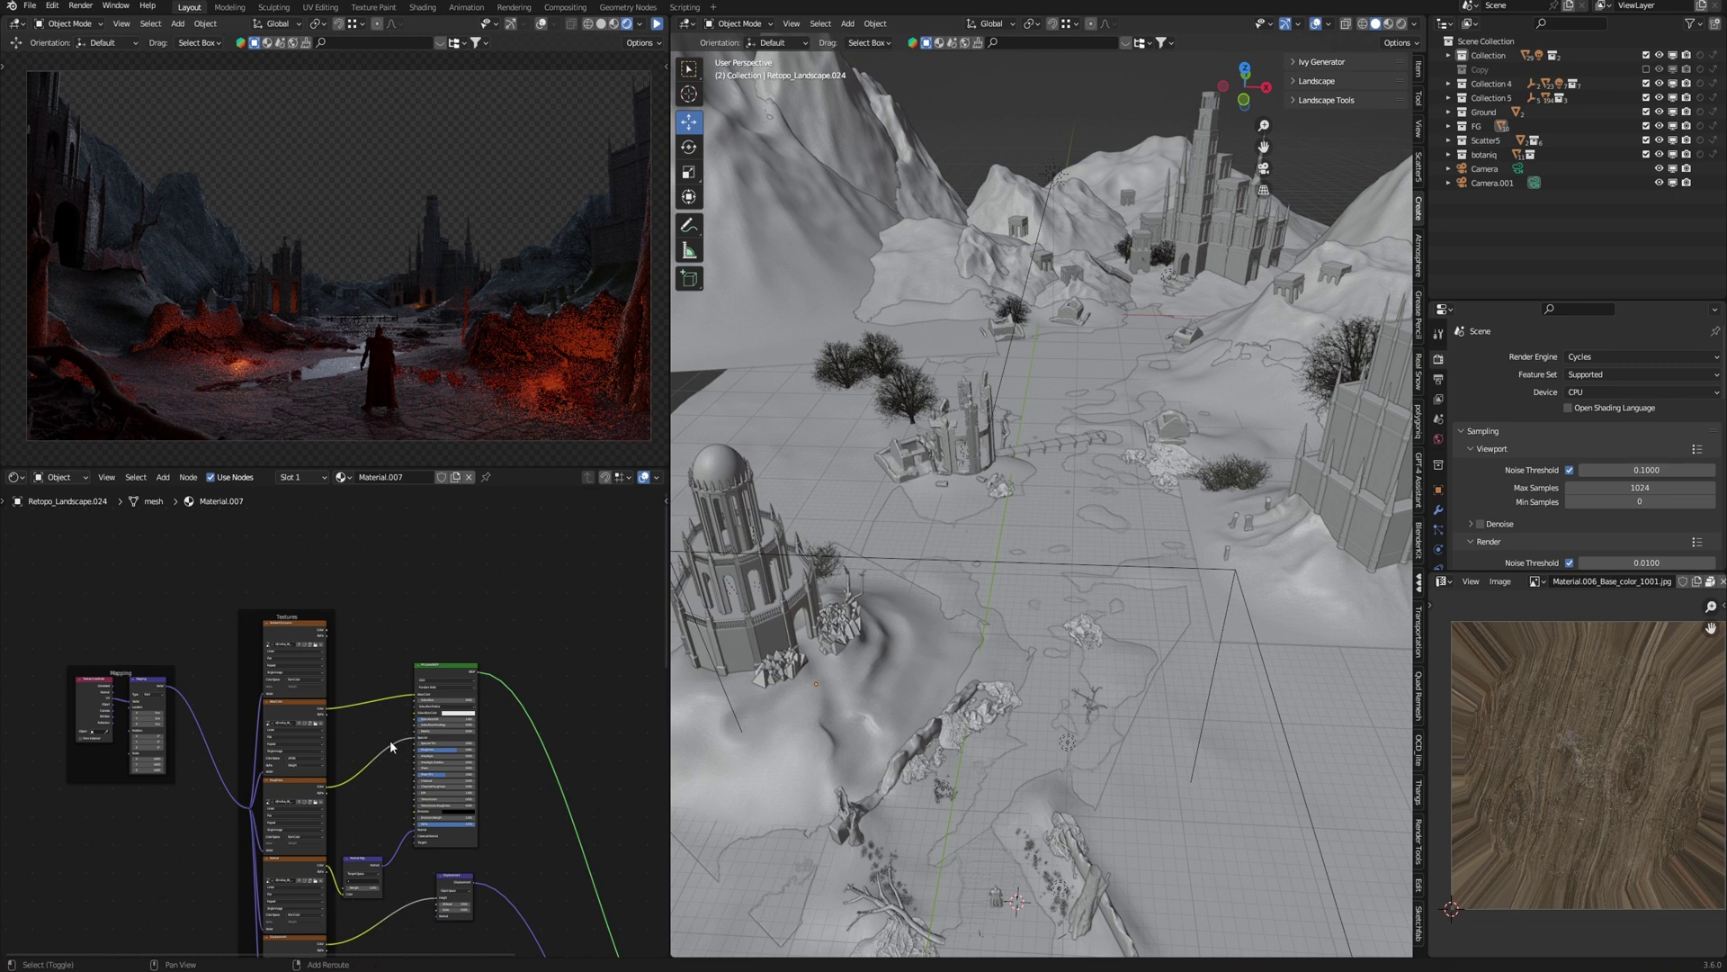
middle_drag(391, 742, 365, 675)
scroll(433, 719, down, 1)
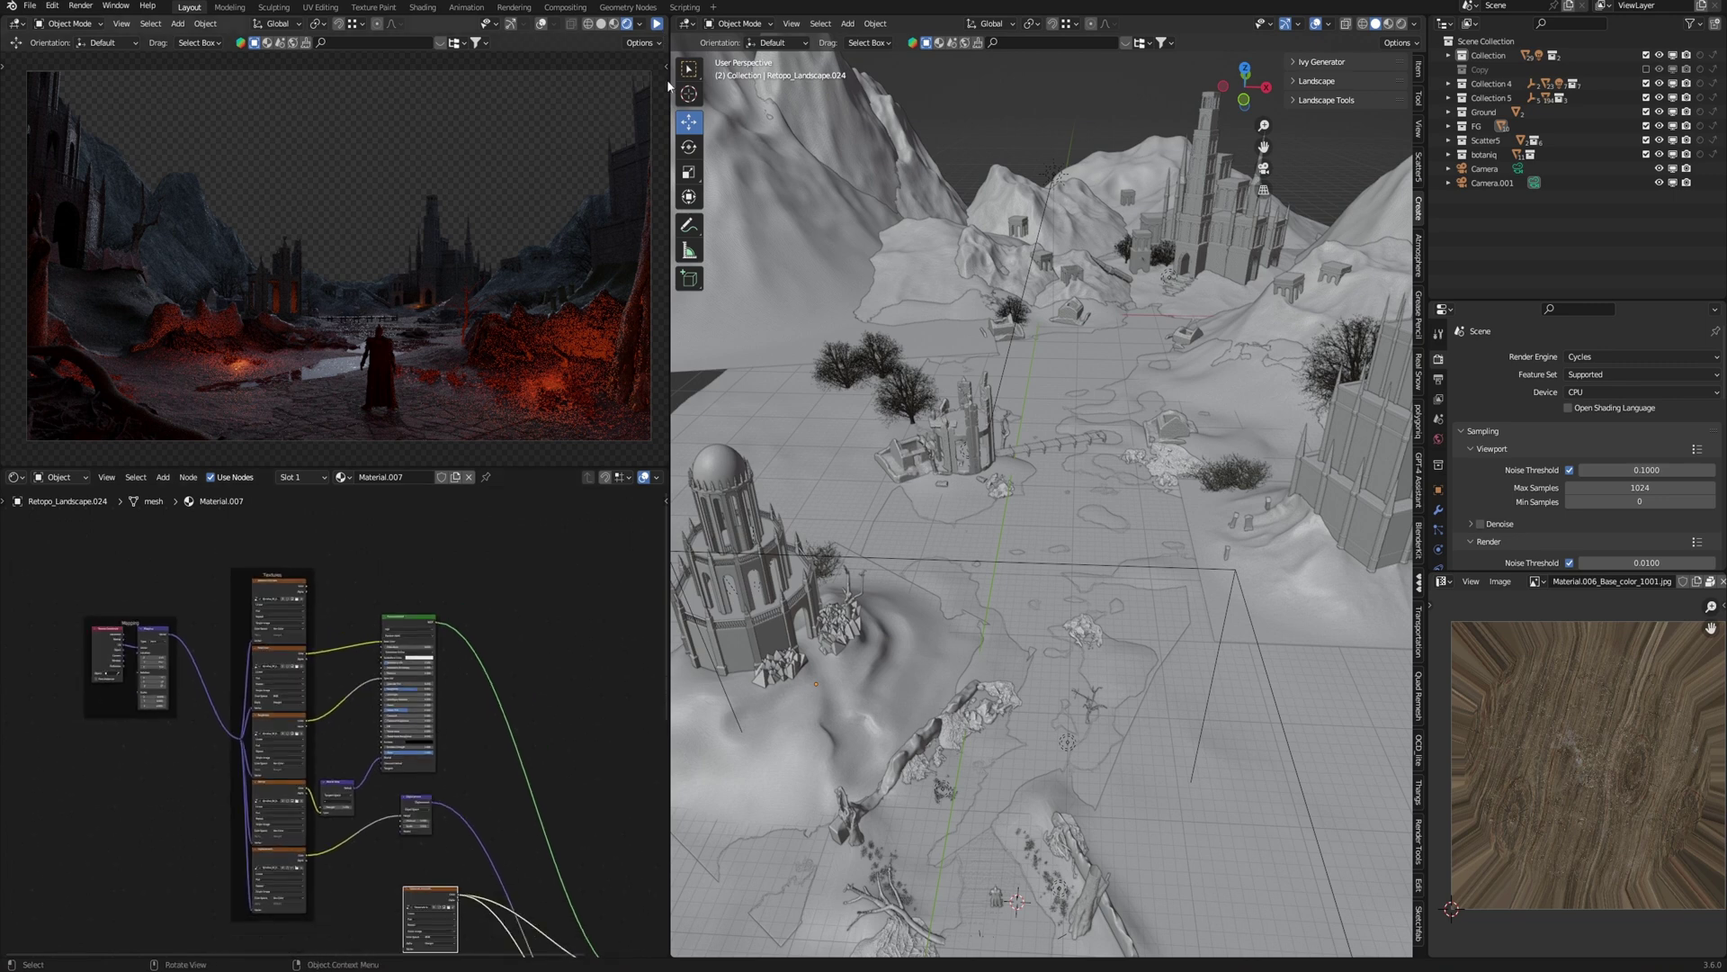
scroll(1070, 565, down, 2)
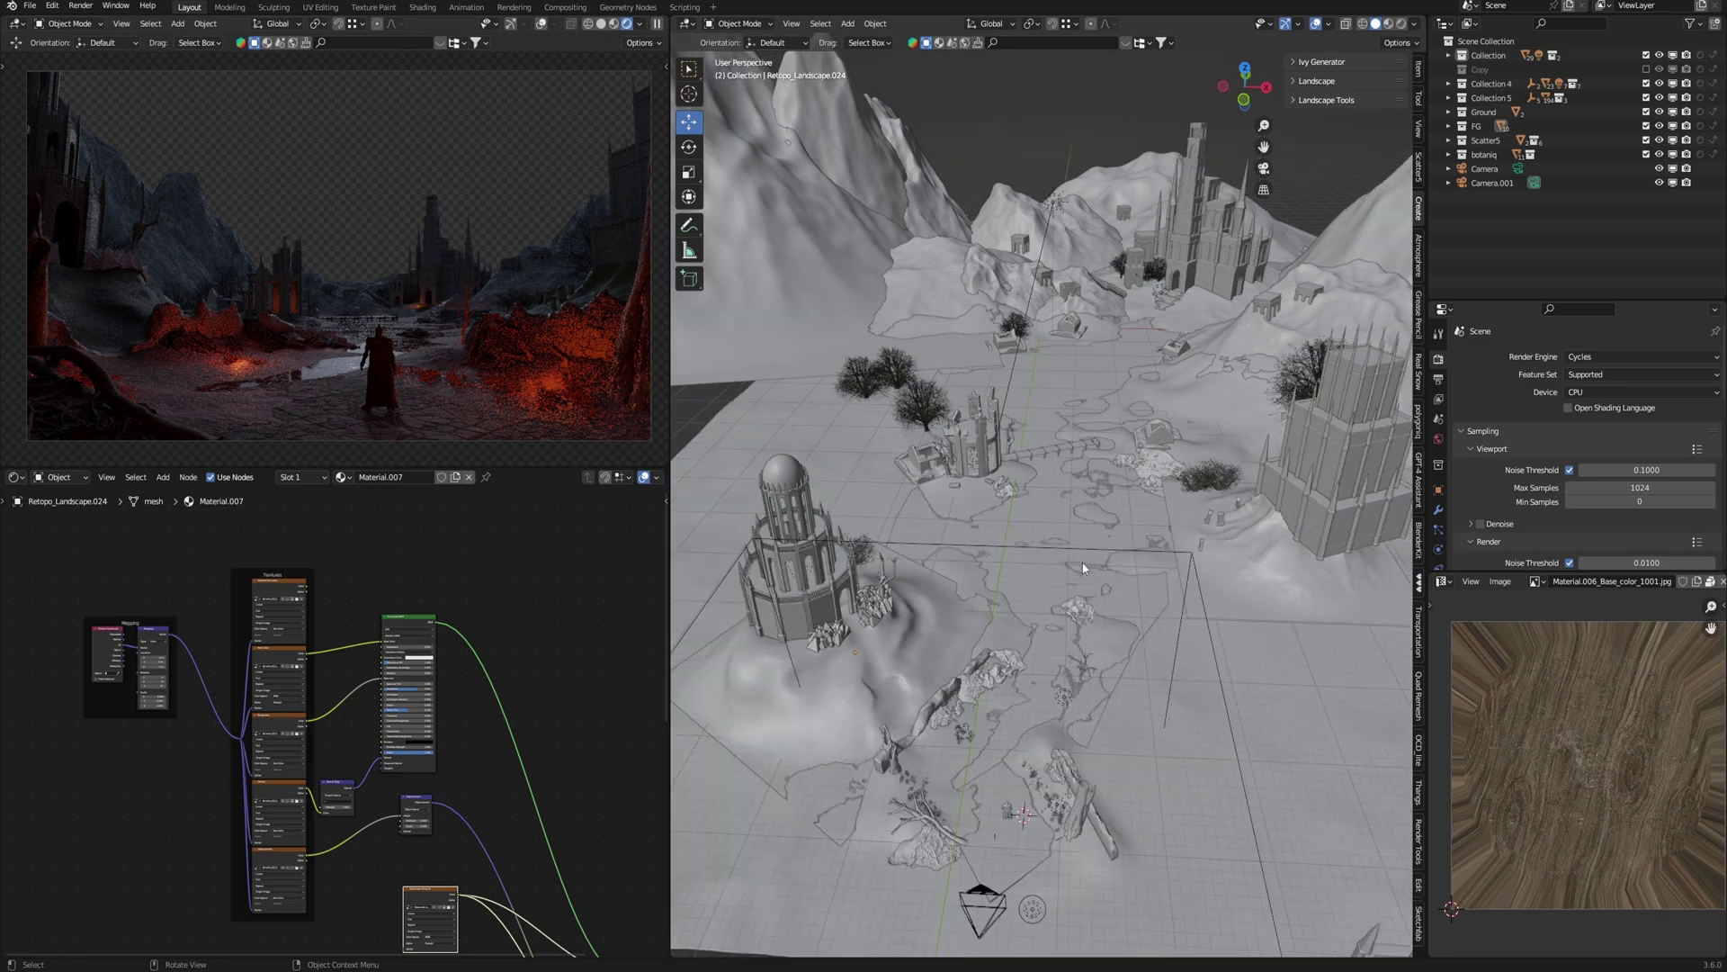
middle_drag(1110, 573, 1092, 535)
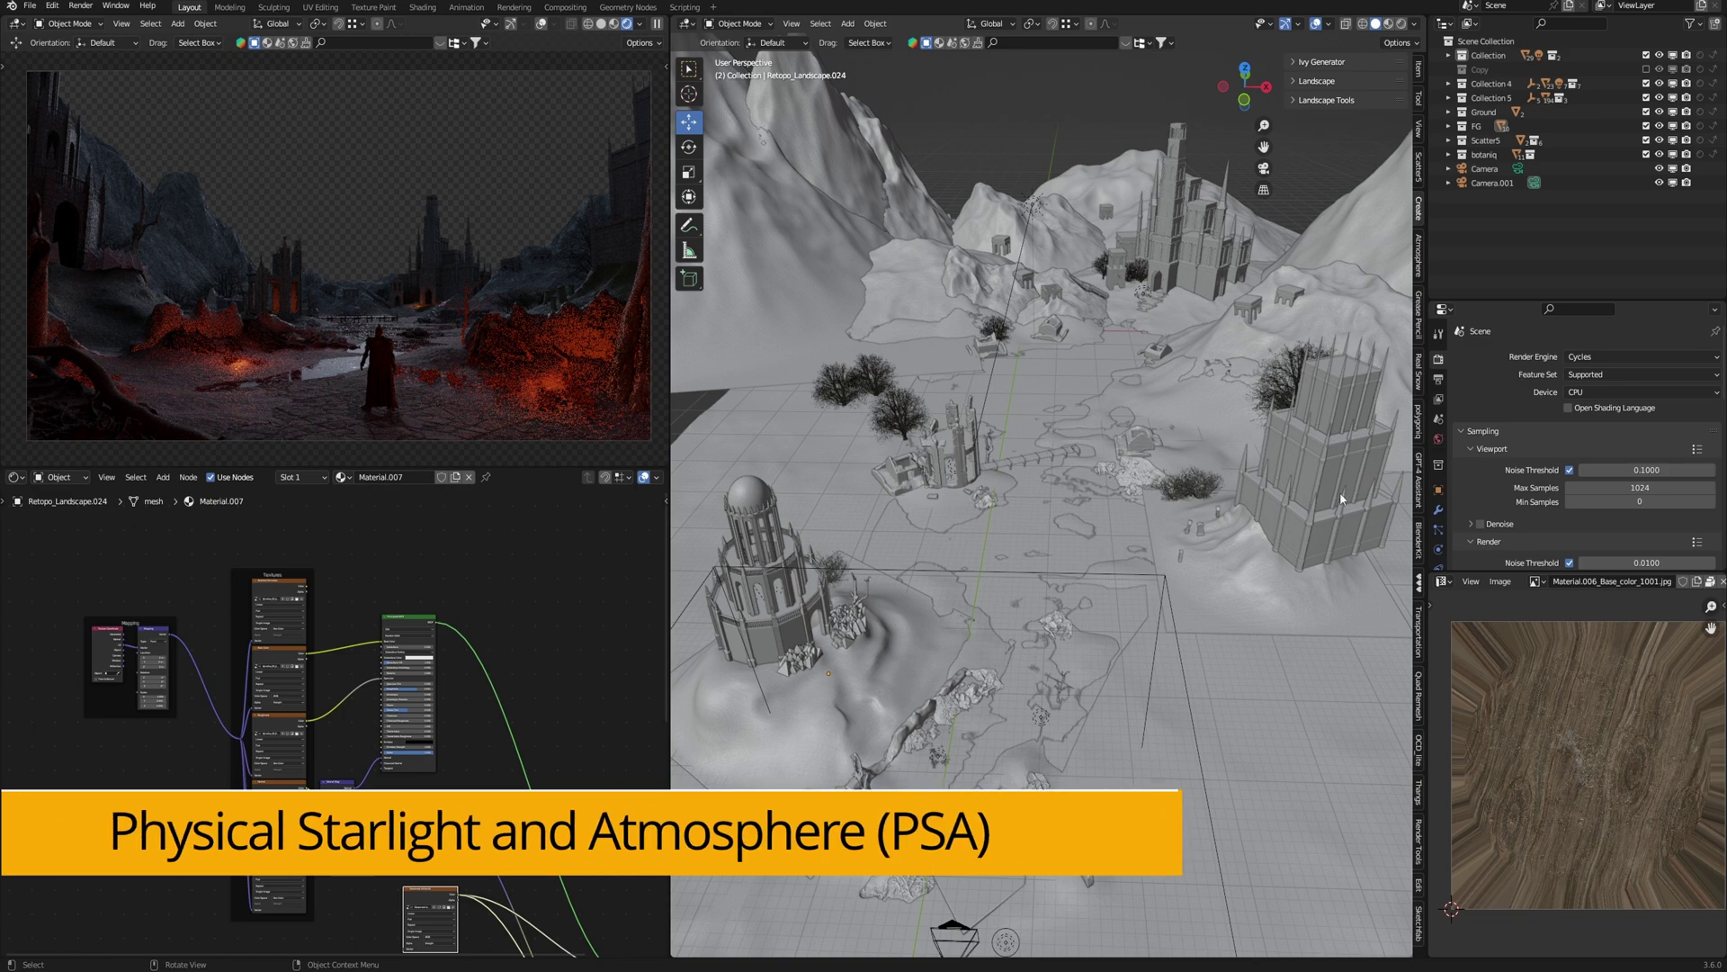
- Open the Physical Atmosphere settings and show the sky behind the scene in the rendered camera view
click(1419, 256)
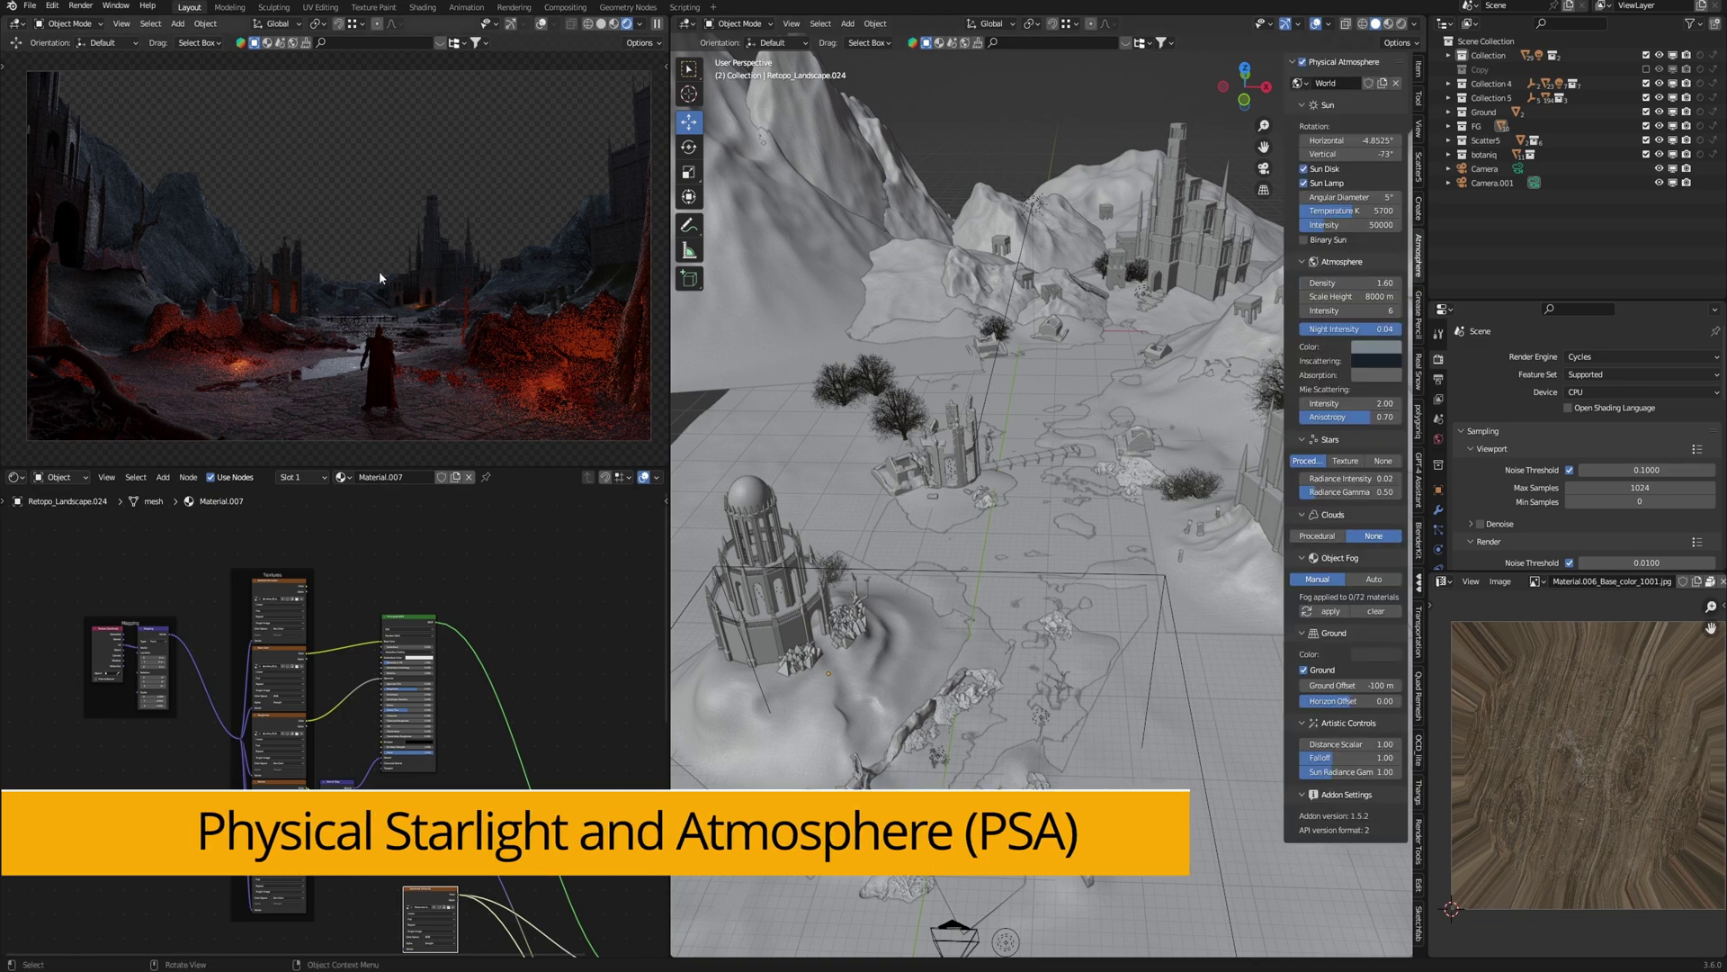
scroll(1499, 468, down, 5)
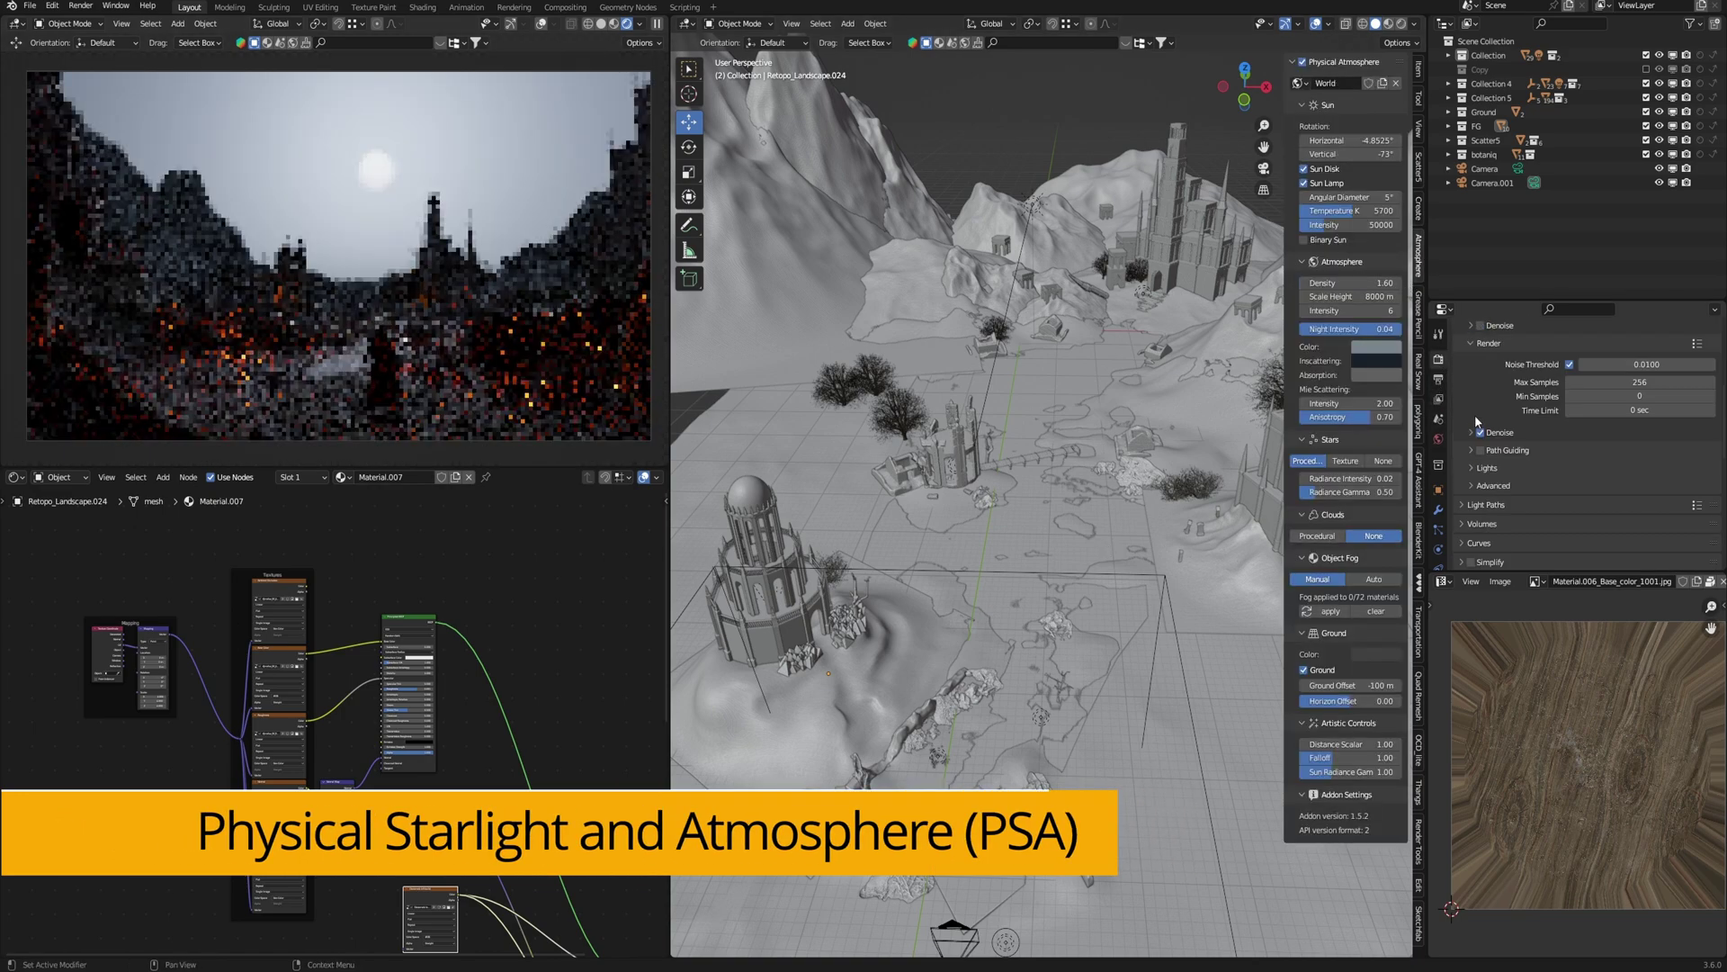
scroll(1477, 421, up, 3)
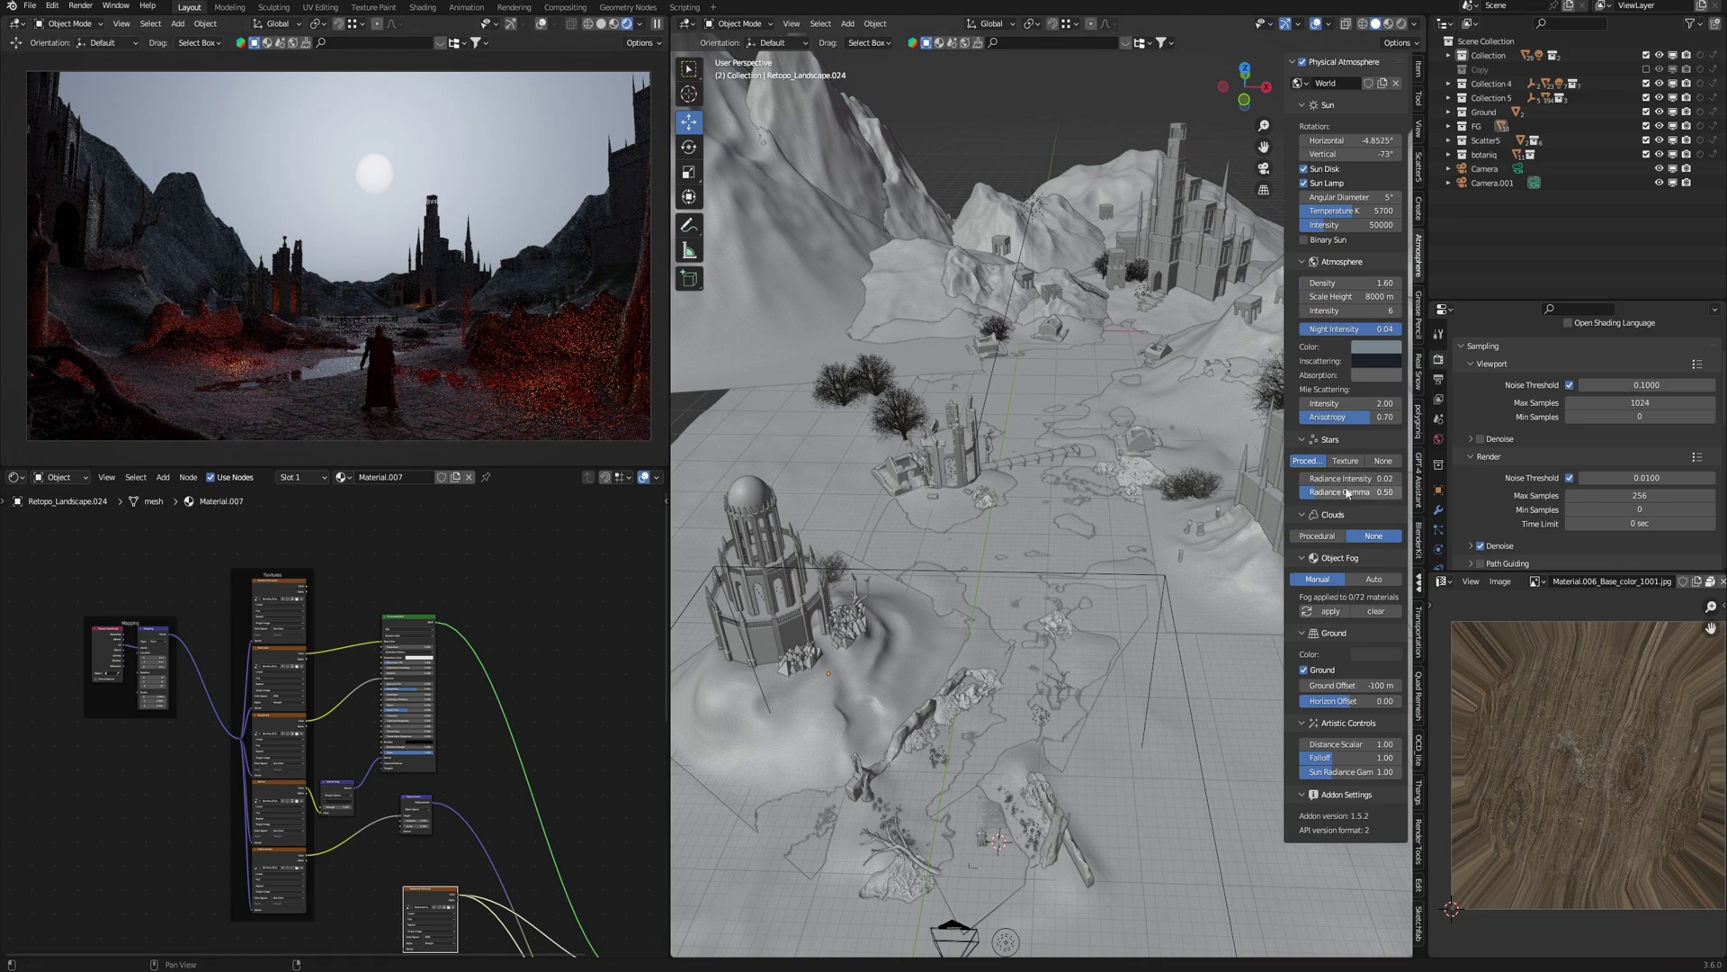
- Try procedural clouds with a scale of 4.73 in the sky, and set the clouds back to None
click(1323, 536)
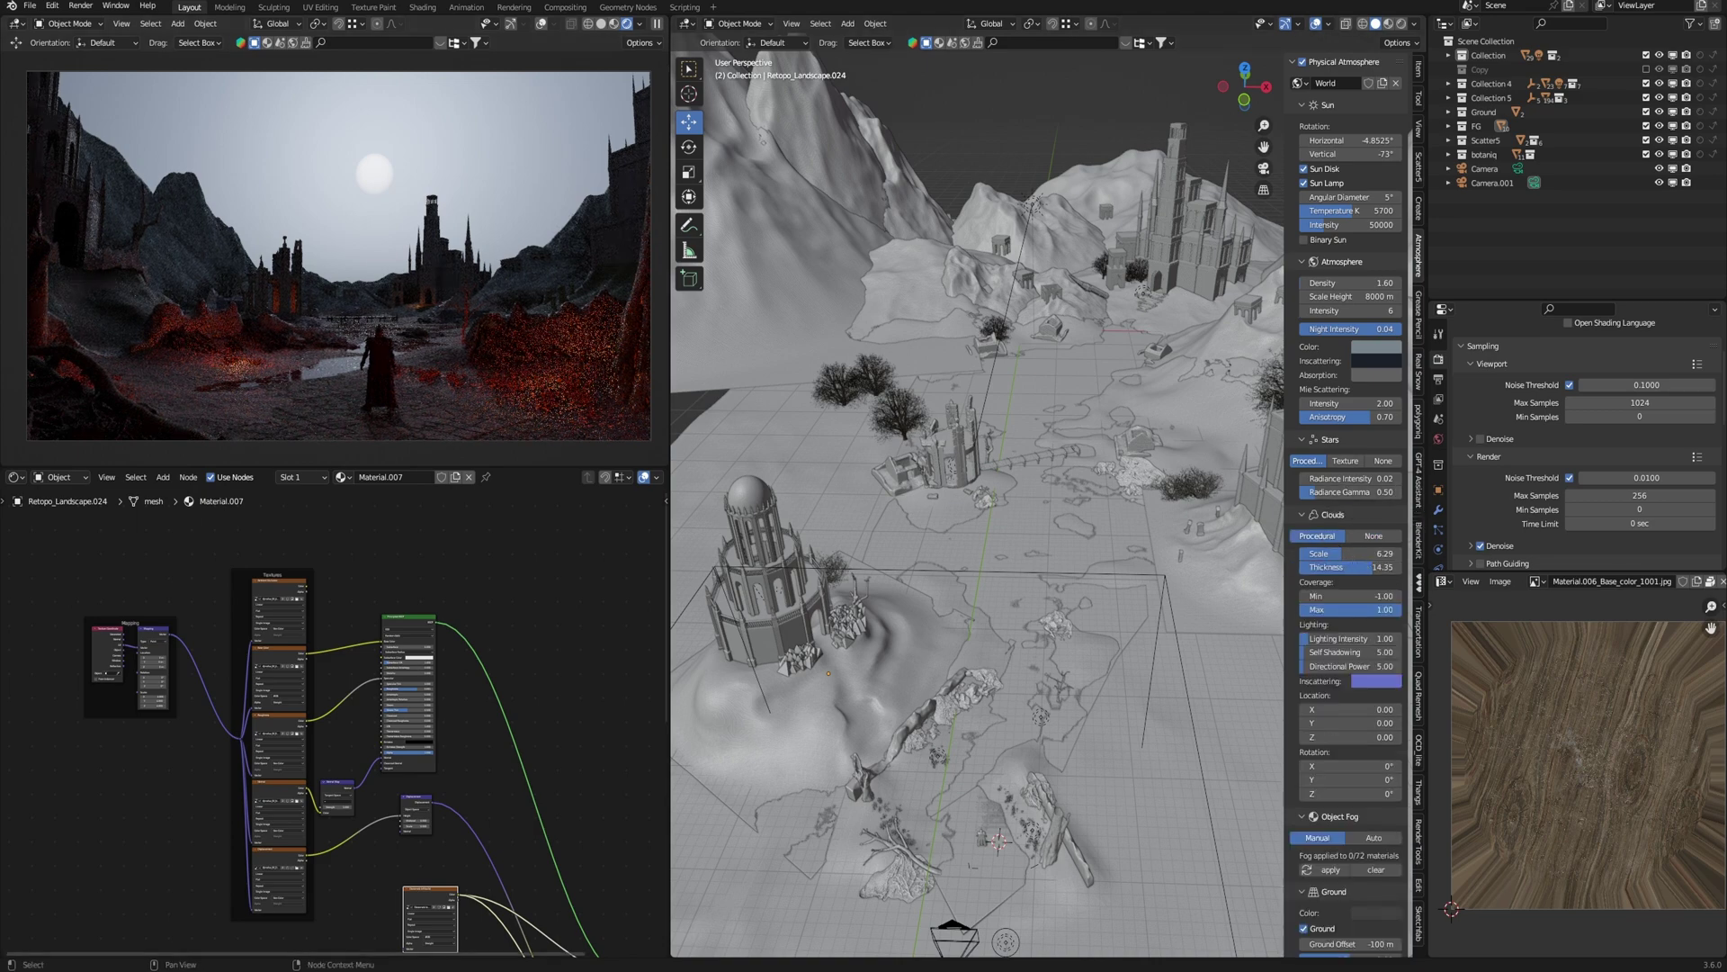
drag(1357, 556, 1346, 556)
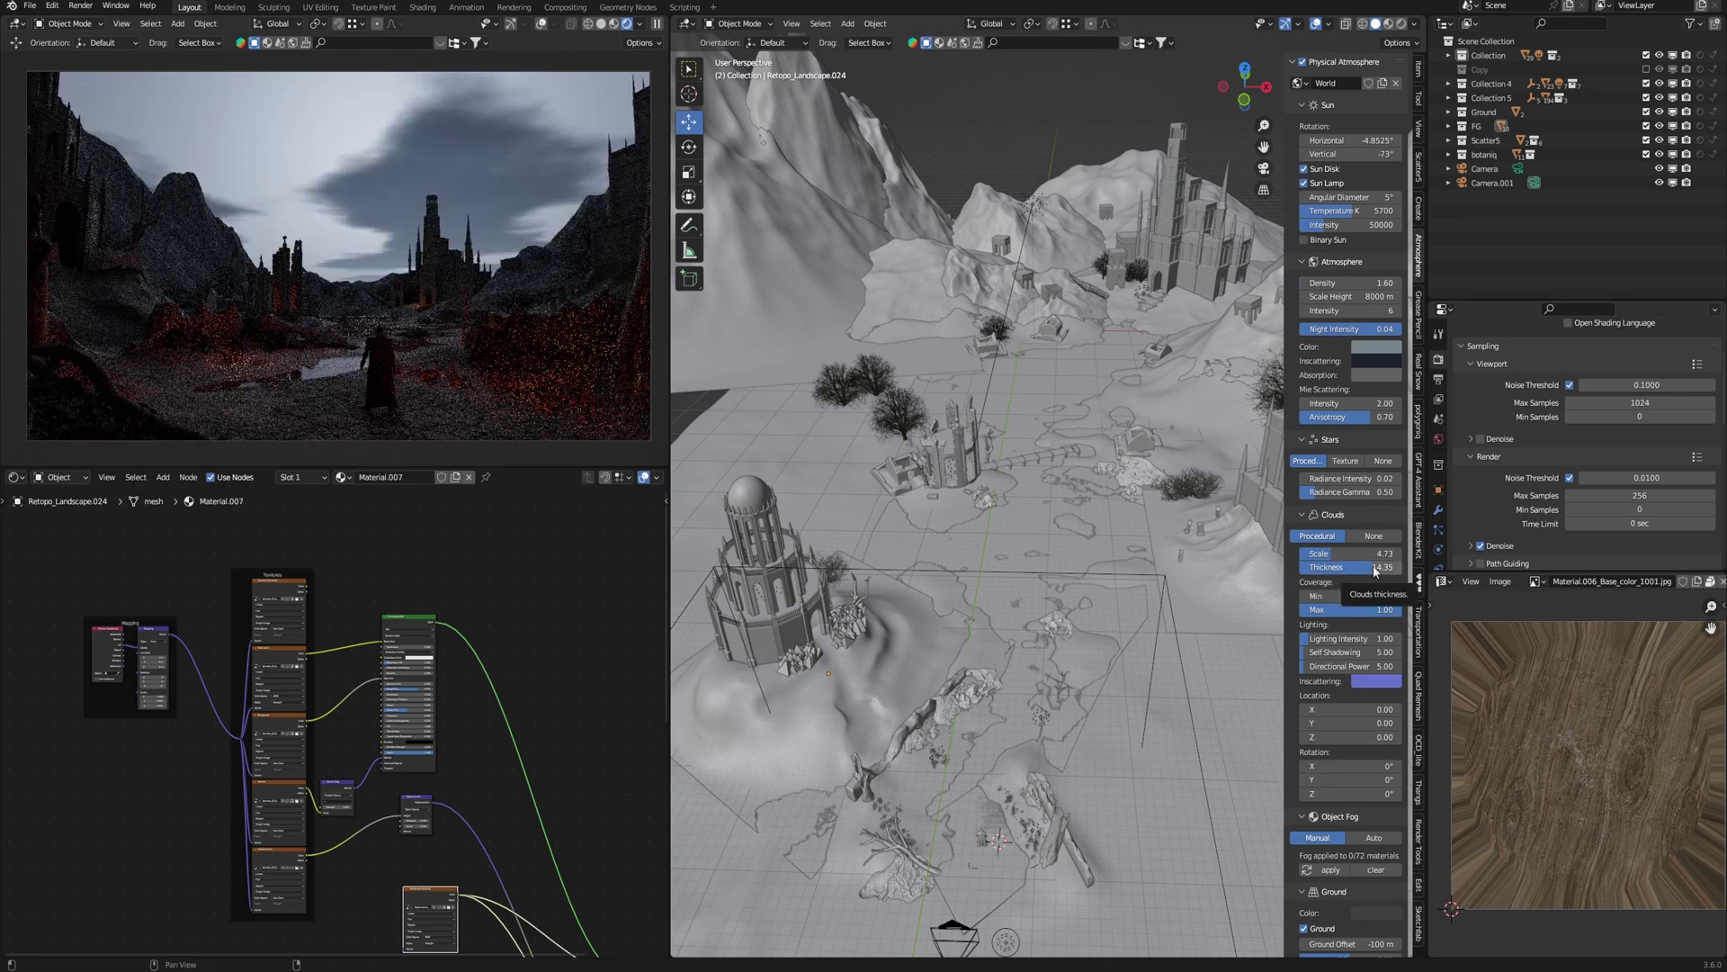
click(1372, 538)
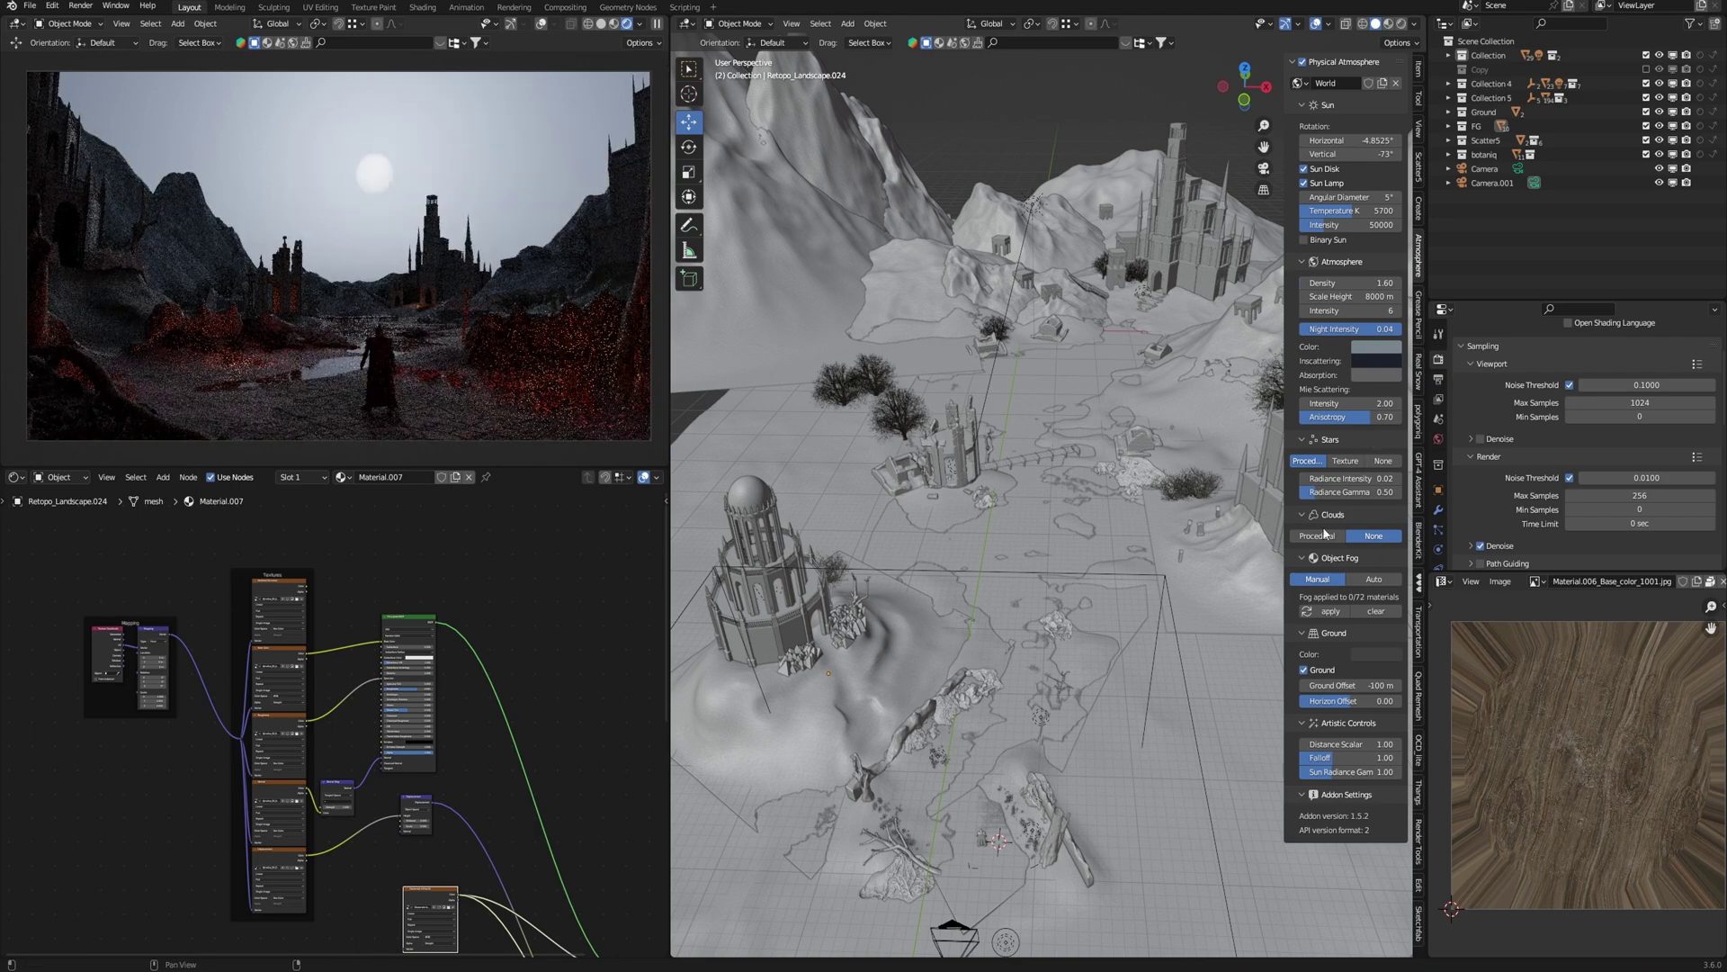
- Set the atmosphere's density to 5 and its intensity to 12
double_click(1368, 285)
text(5)
key(Return)
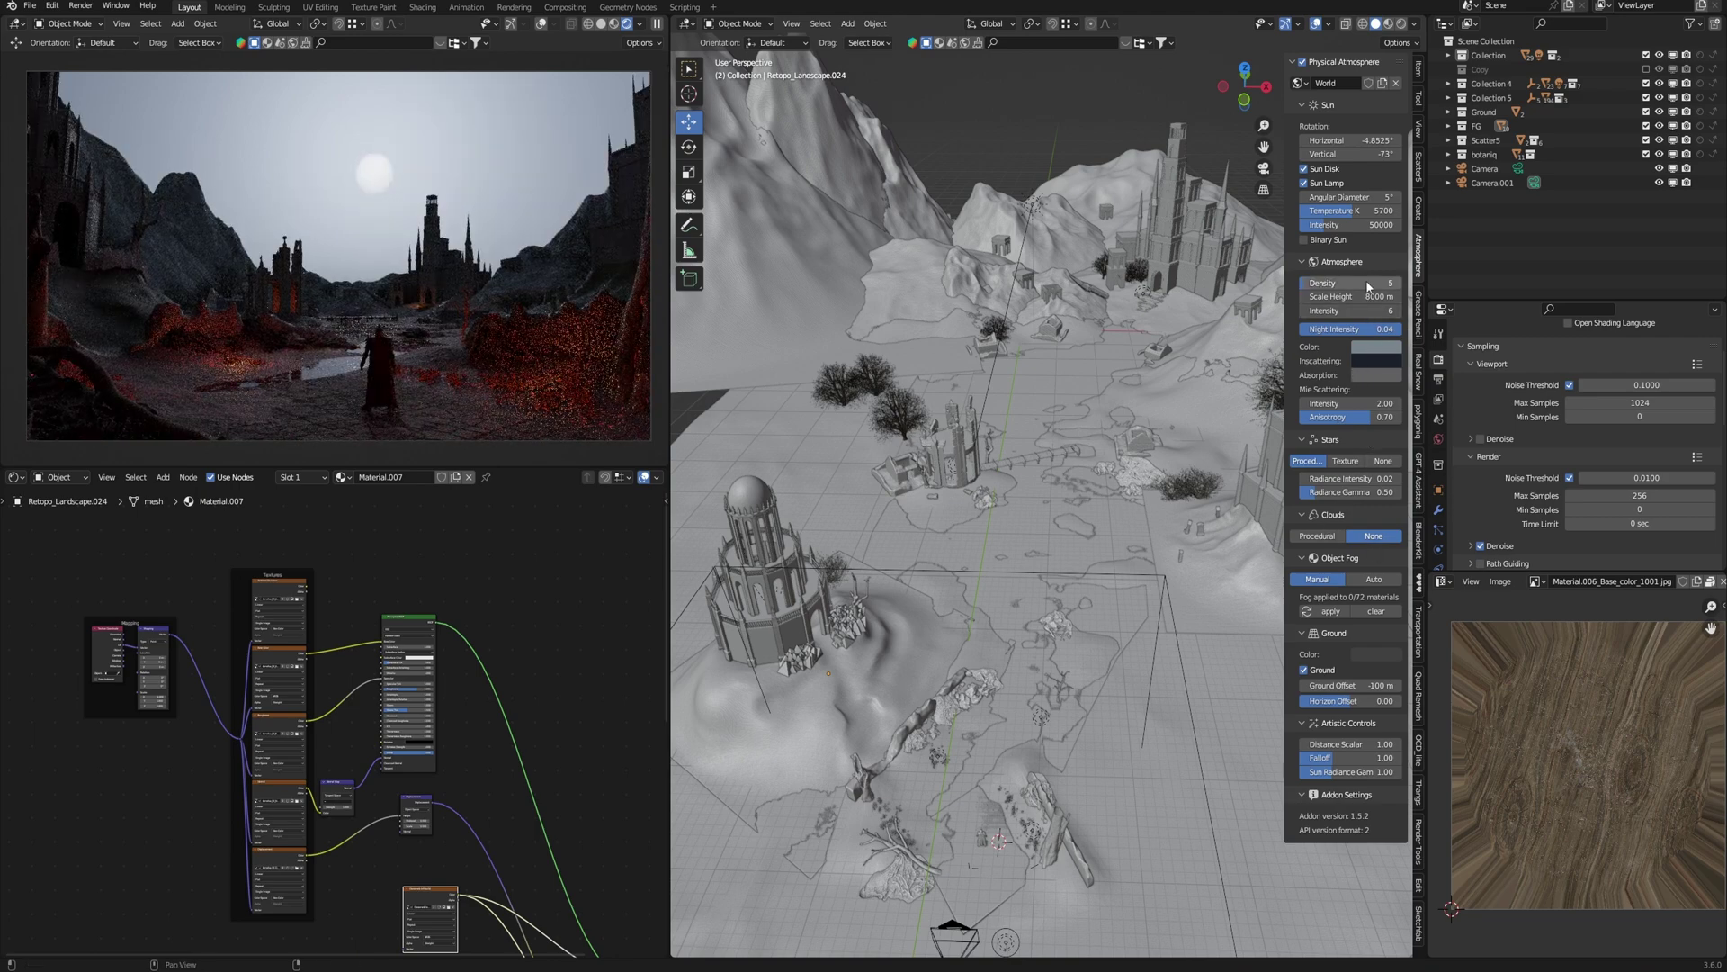
double_click(1362, 313)
text(12)
key(Return)
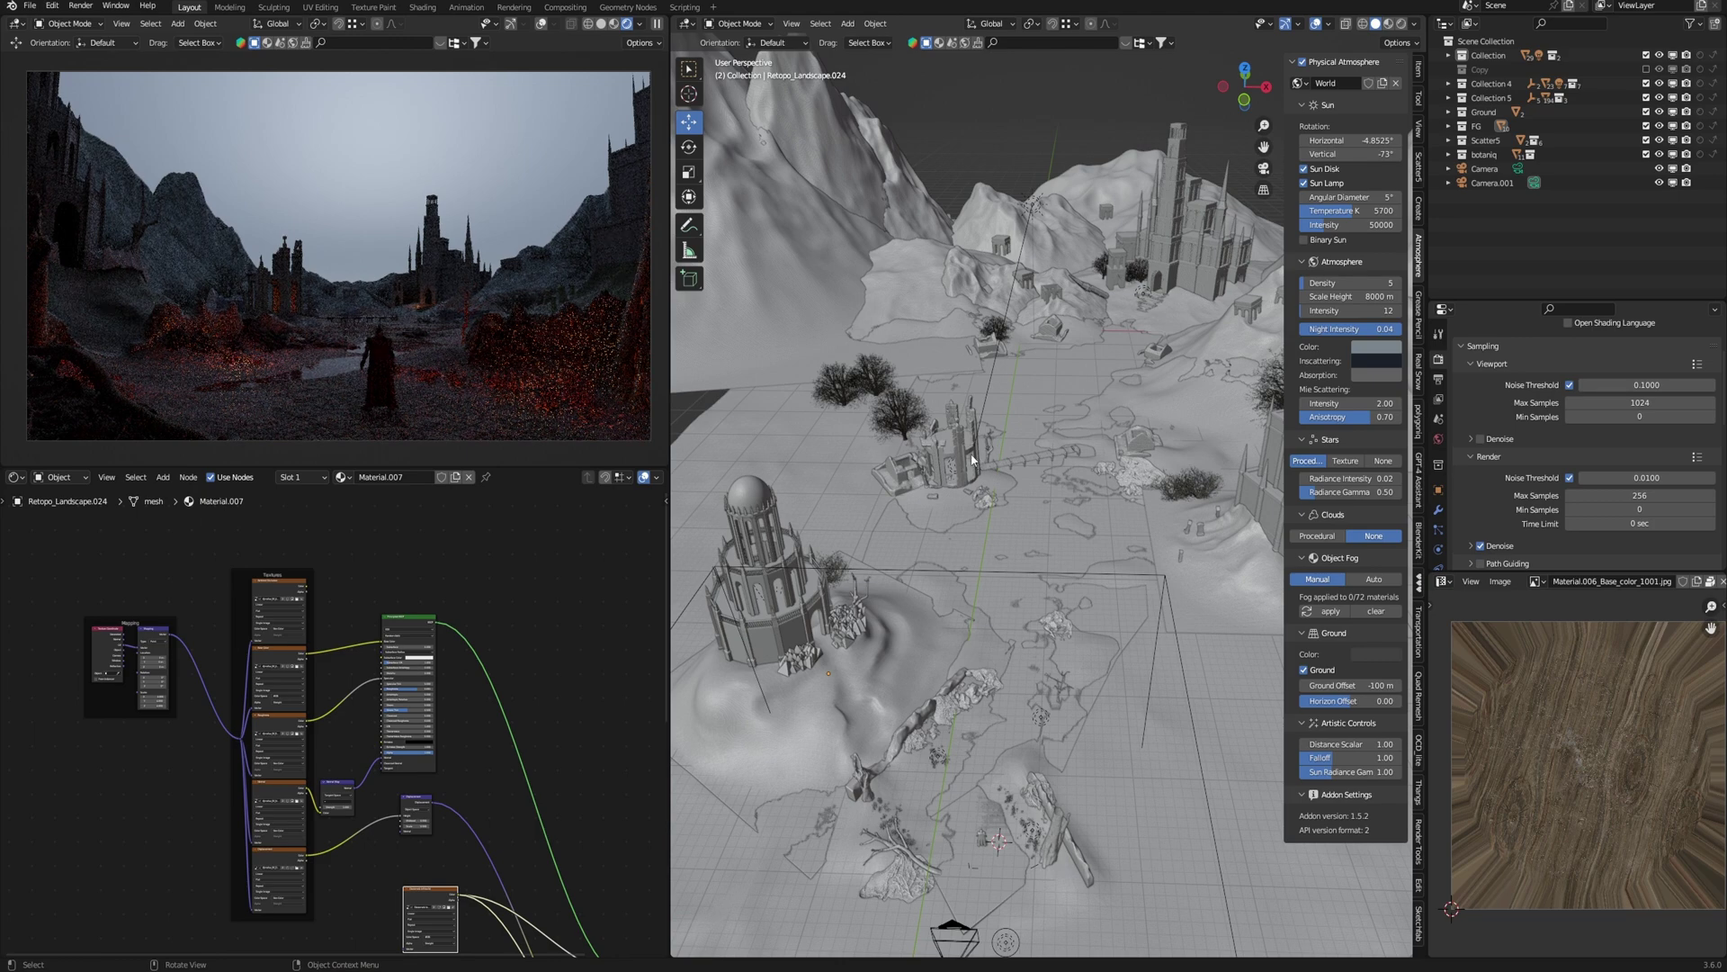
- Lower the atmosphere density to 1.20 and try different atmosphere absorption and colour settings
drag(1370, 285, 1339, 284)
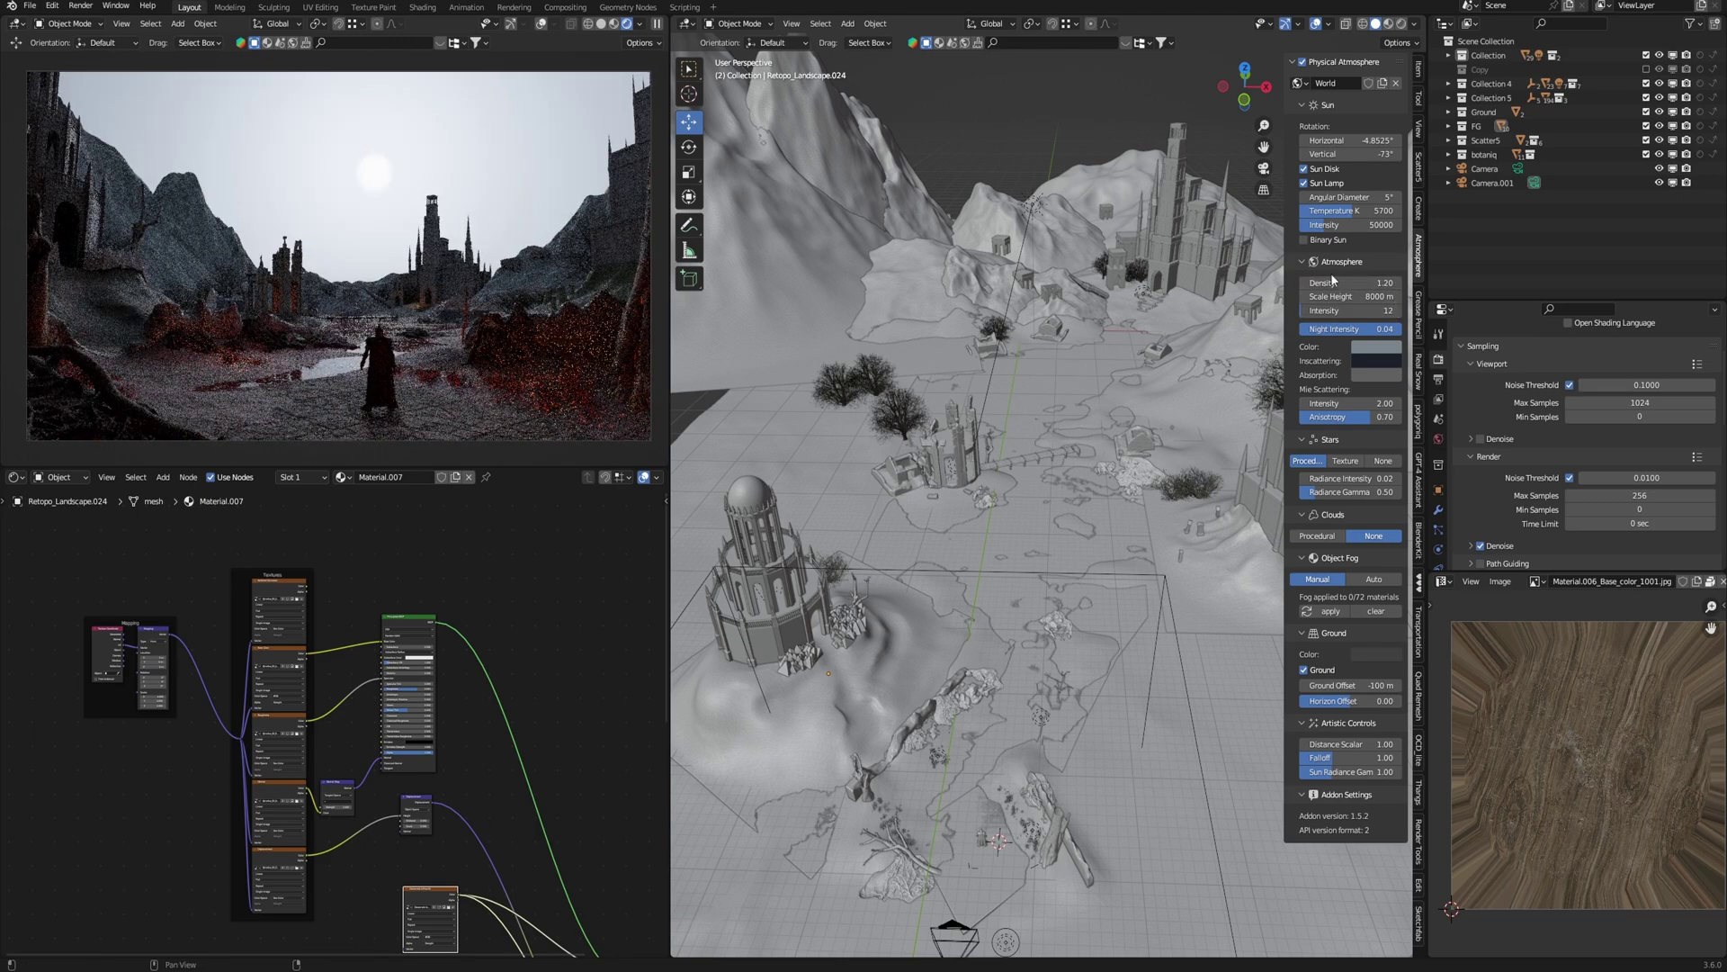
click(1369, 374)
drag(1404, 227, 1454, 160)
click(1376, 348)
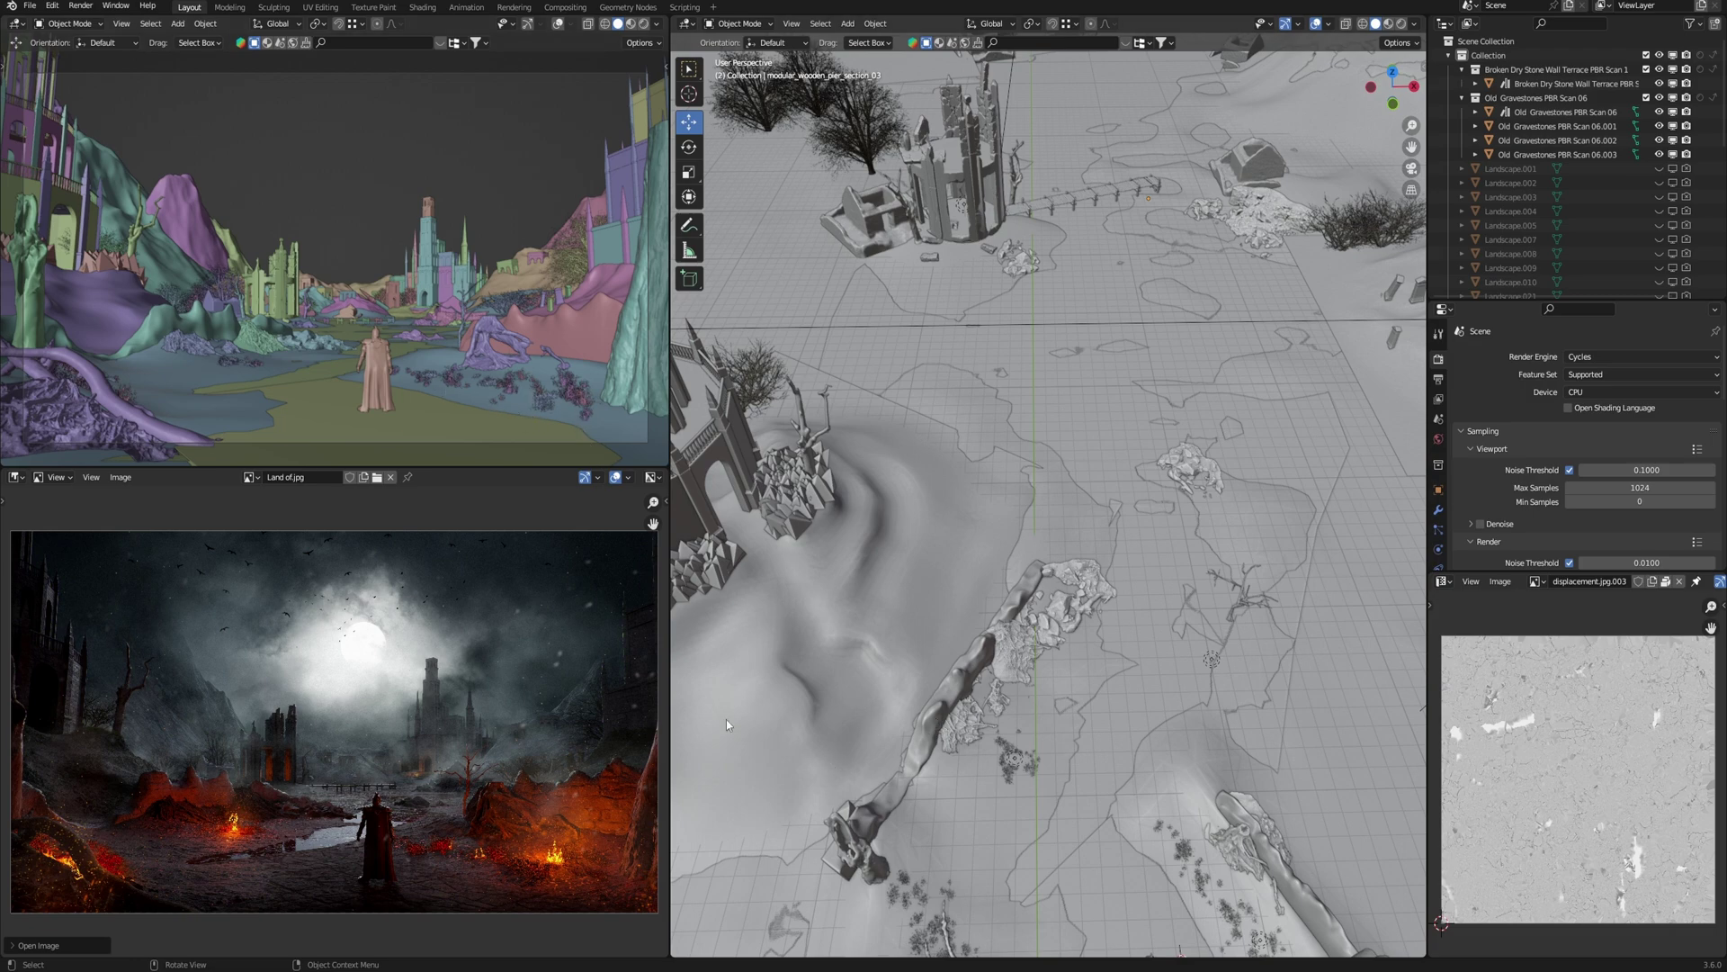
- Examine the reference image Land of.jpg up close, following the fires, embers and burnt ground across the foreground
middle_drag(1022, 679, 1041, 605)
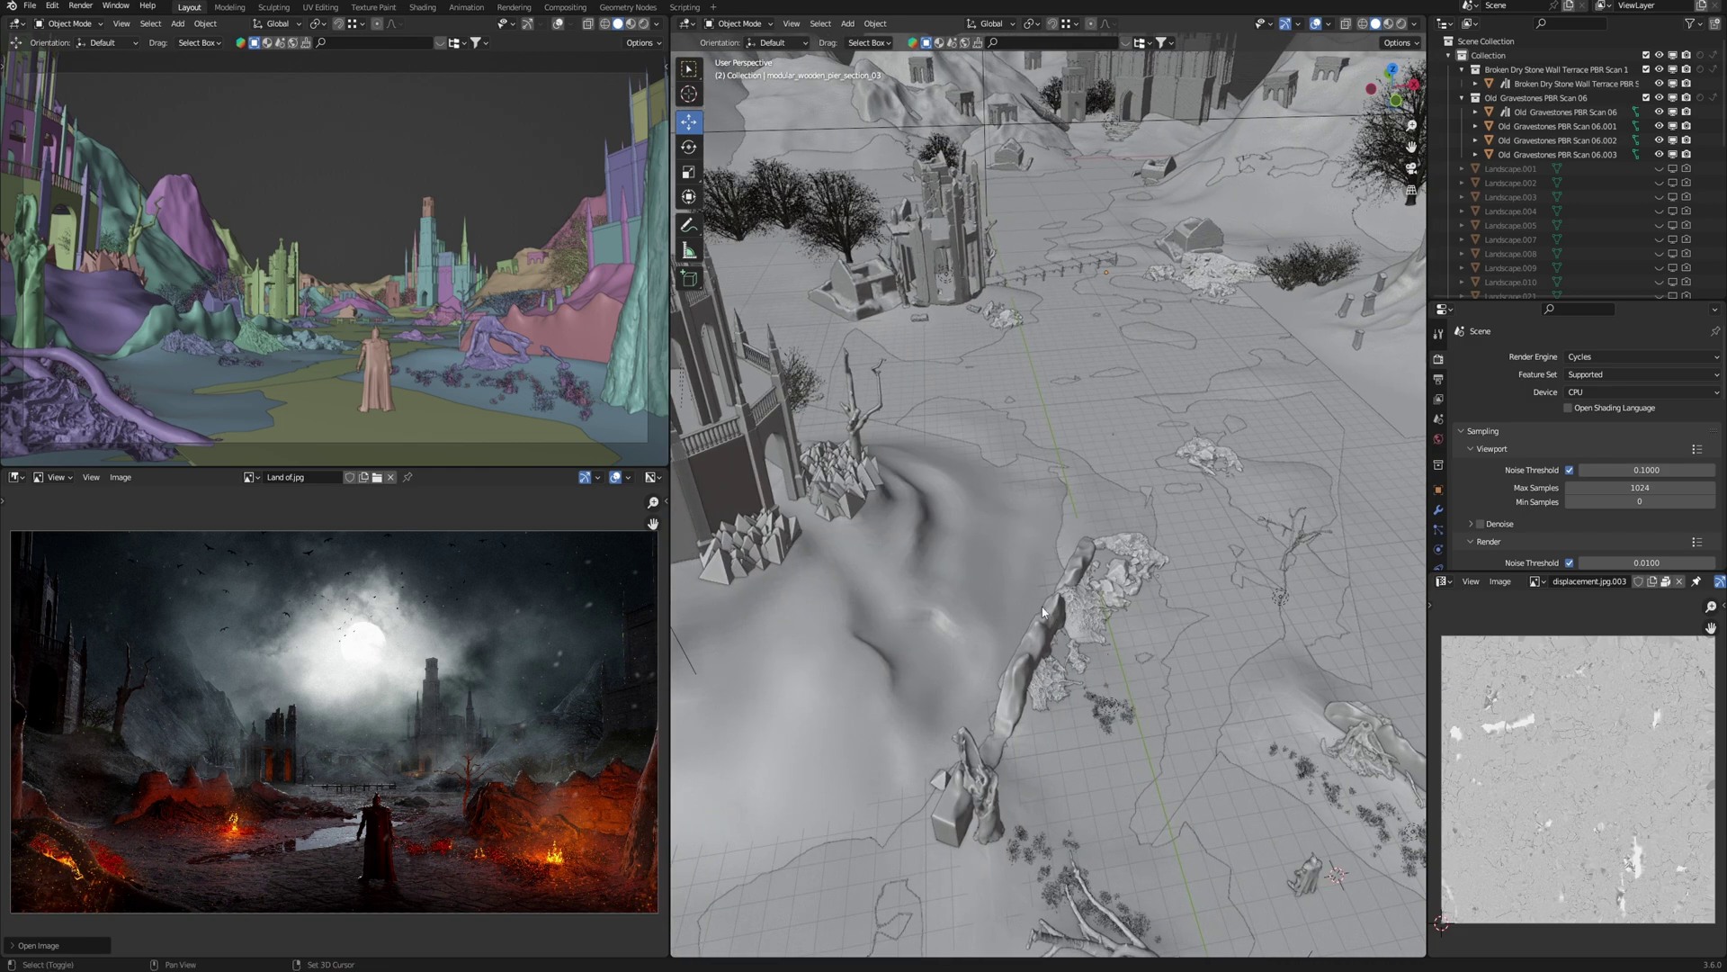
scroll(419, 736, up, 3)
middle_drag(419, 736, 749, 593)
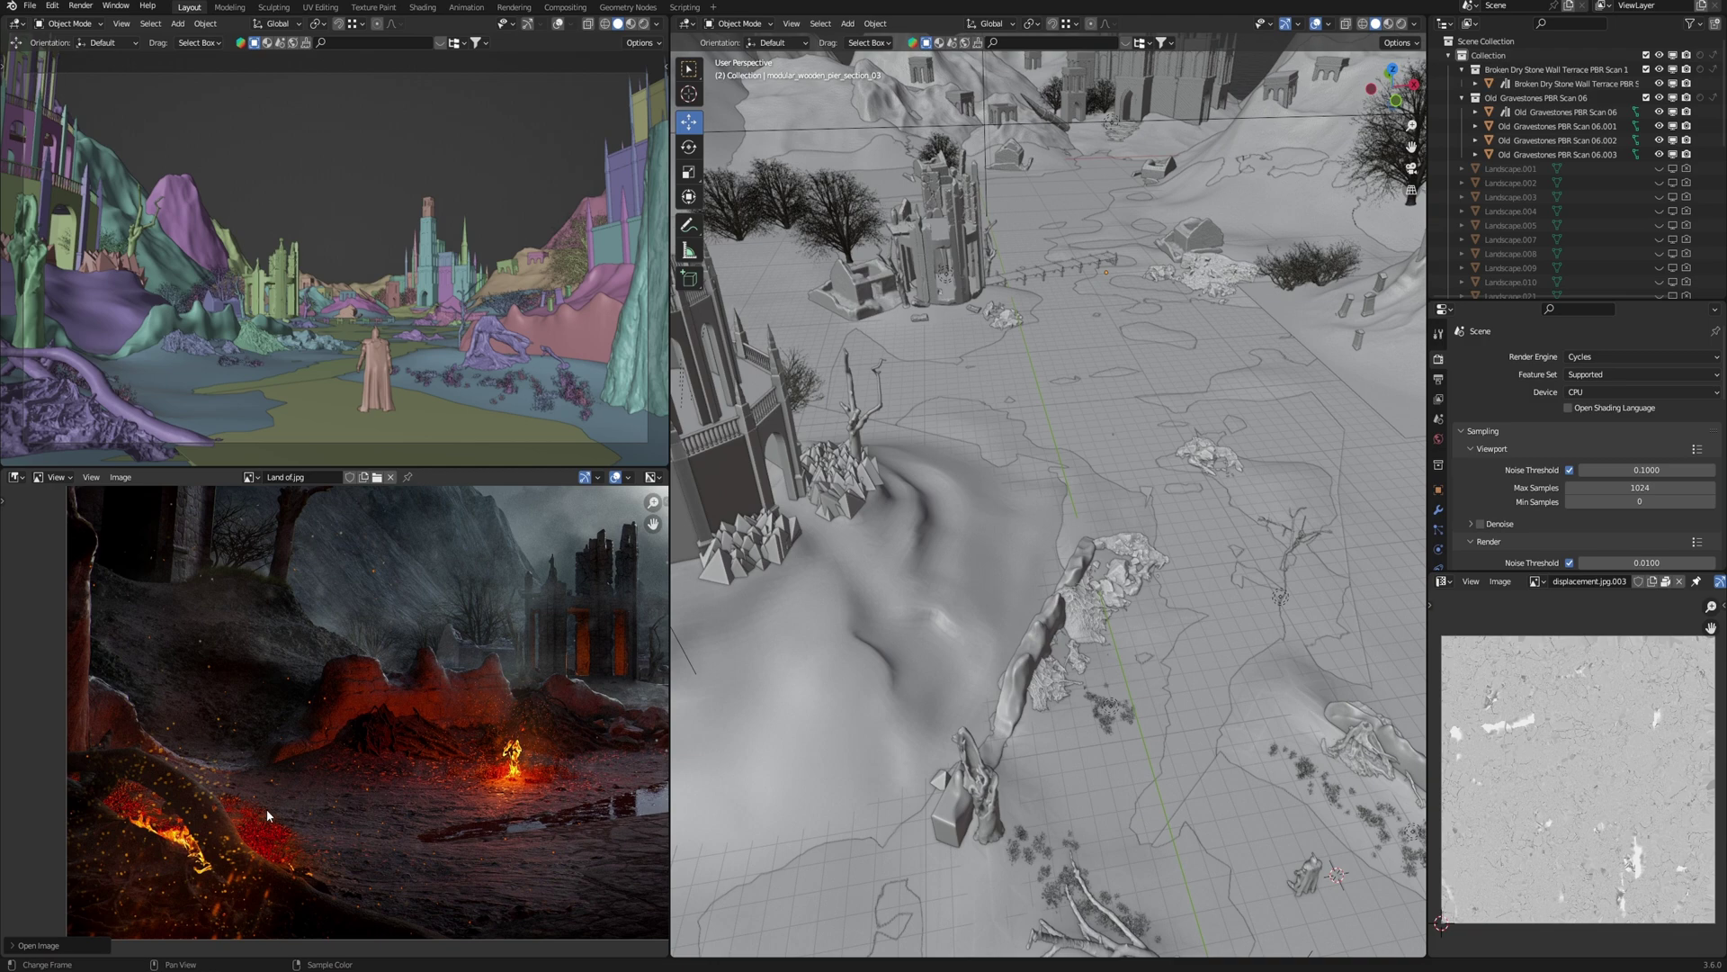
middle_drag(537, 773, 247, 755)
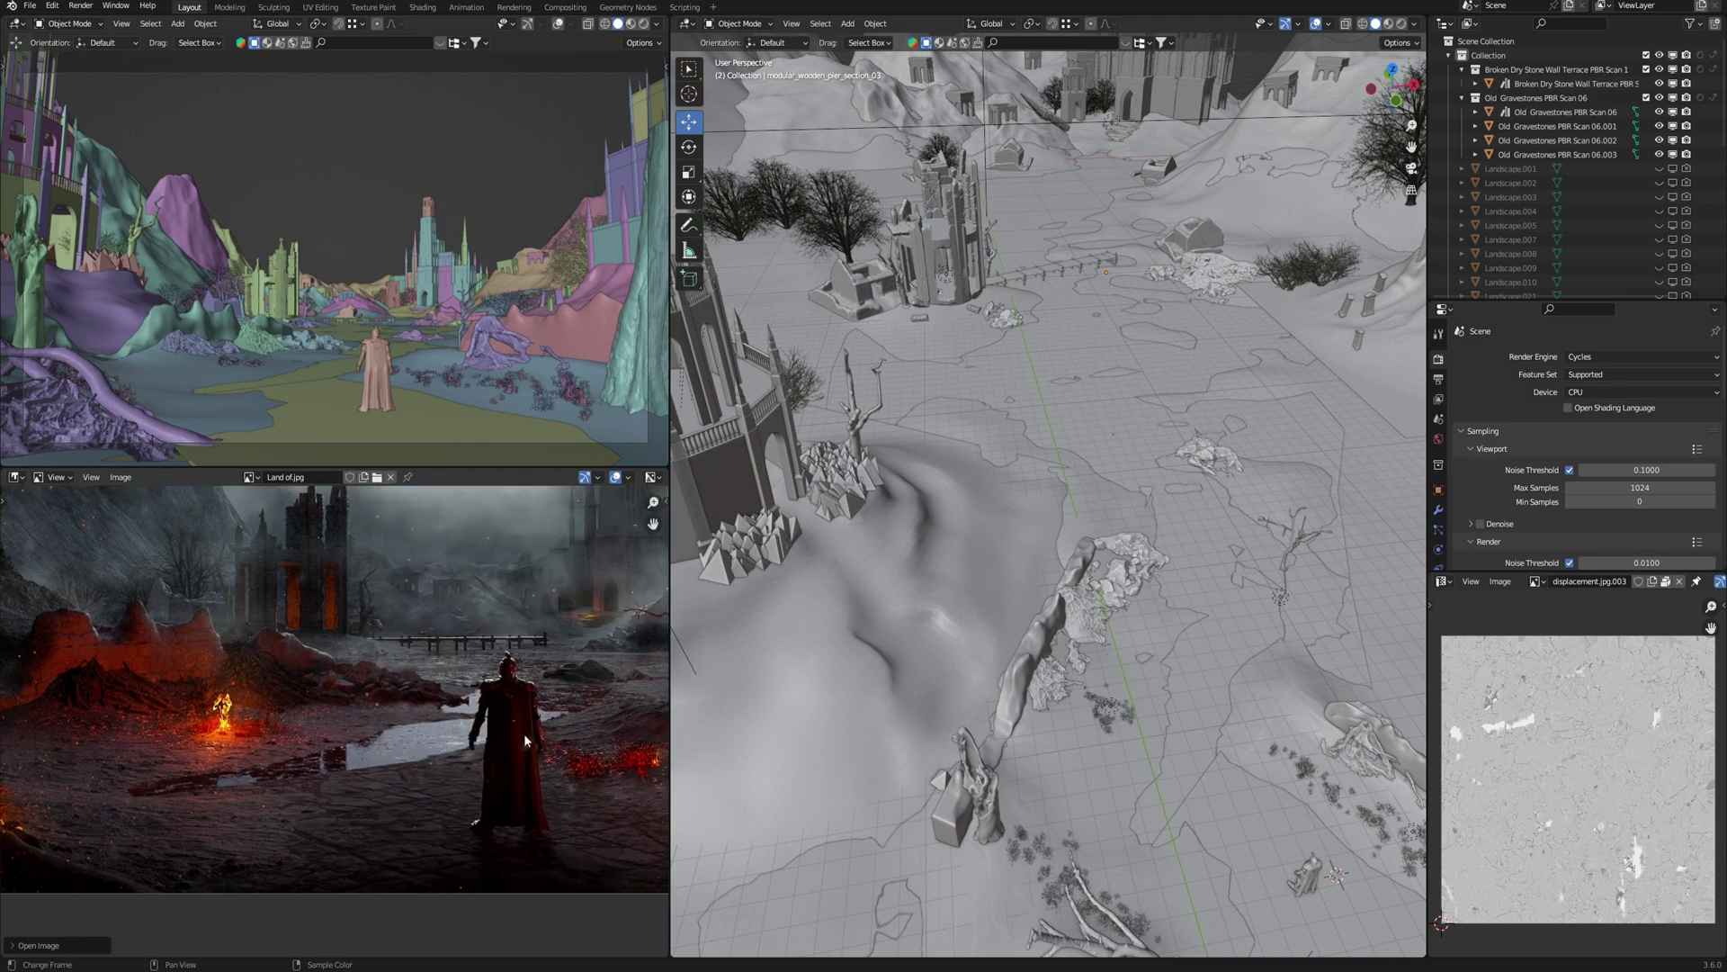
middle_drag(524, 740, 269, 737)
scroll(556, 830, up, 2)
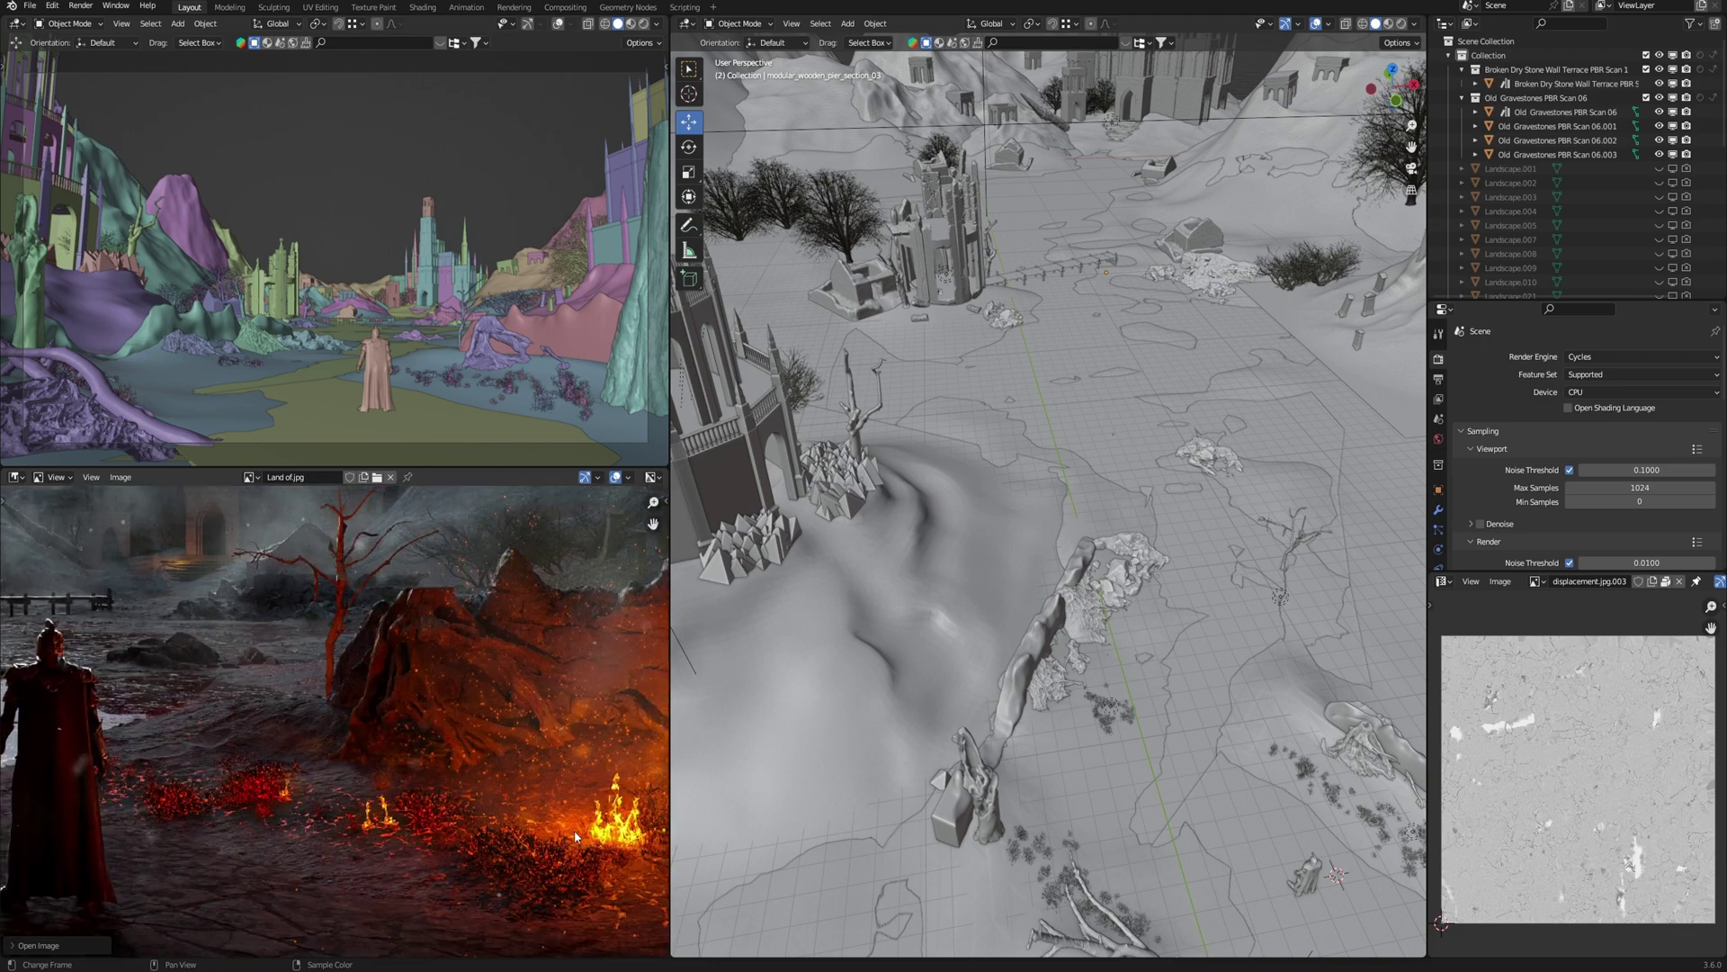
middle_drag(516, 839, 356, 807)
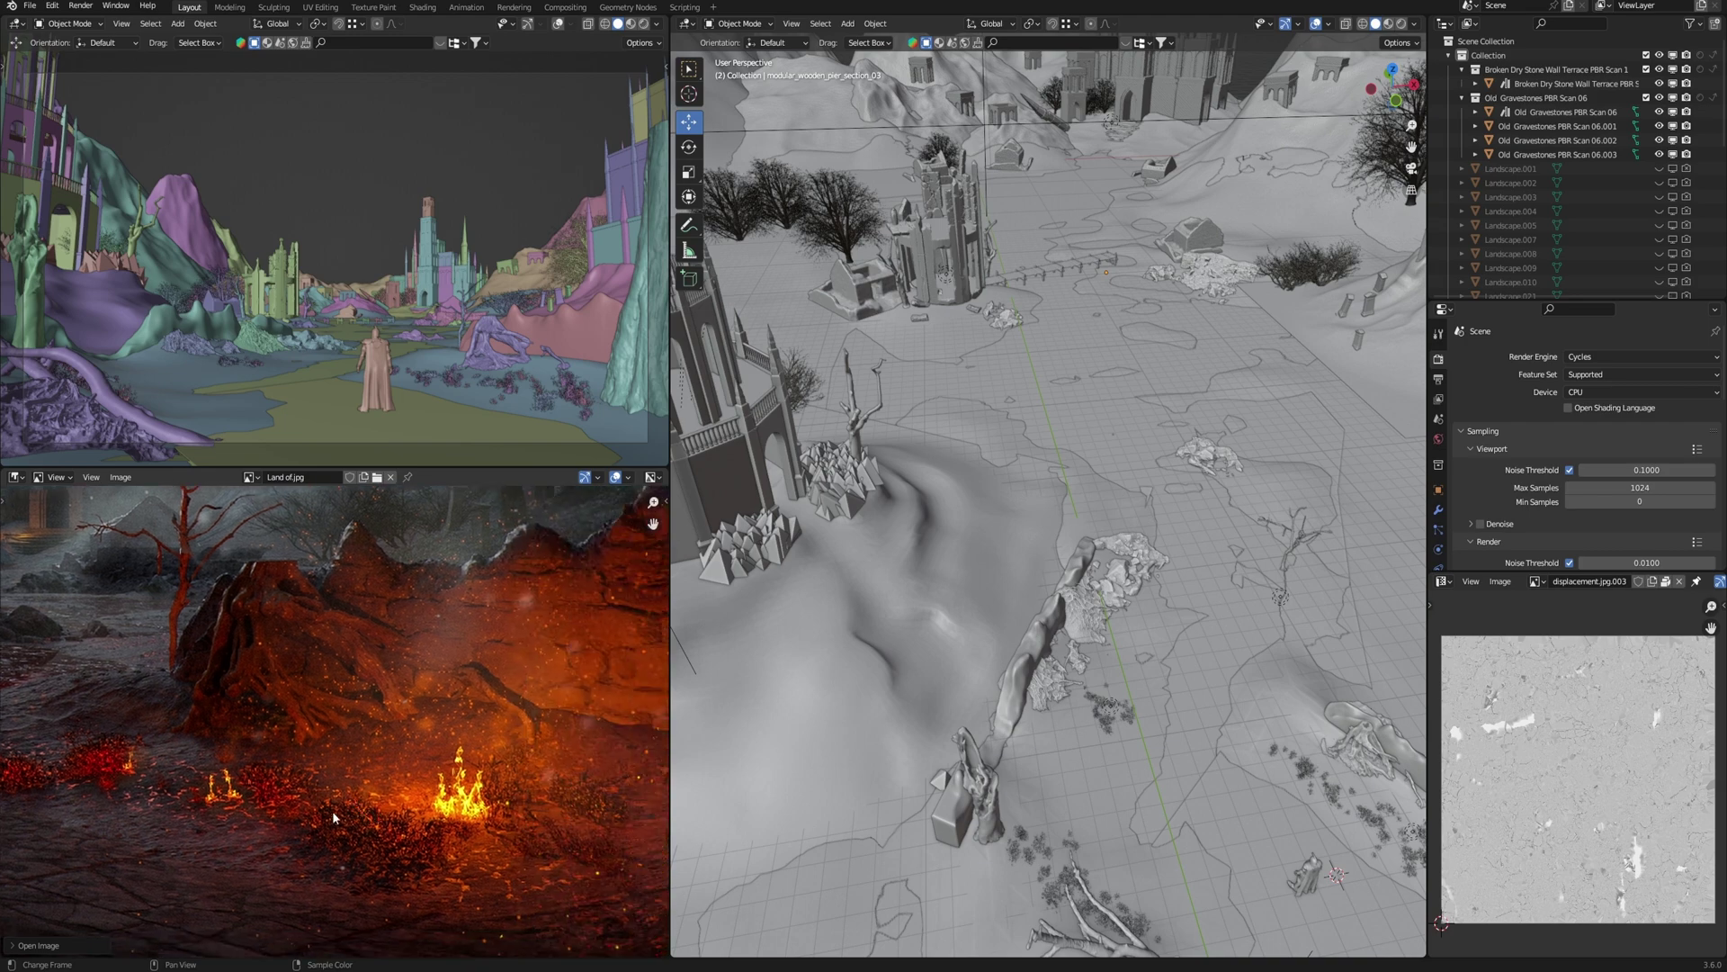
ctrl+scroll(333, 817, left, 3)
scroll(295, 817, down, 2)
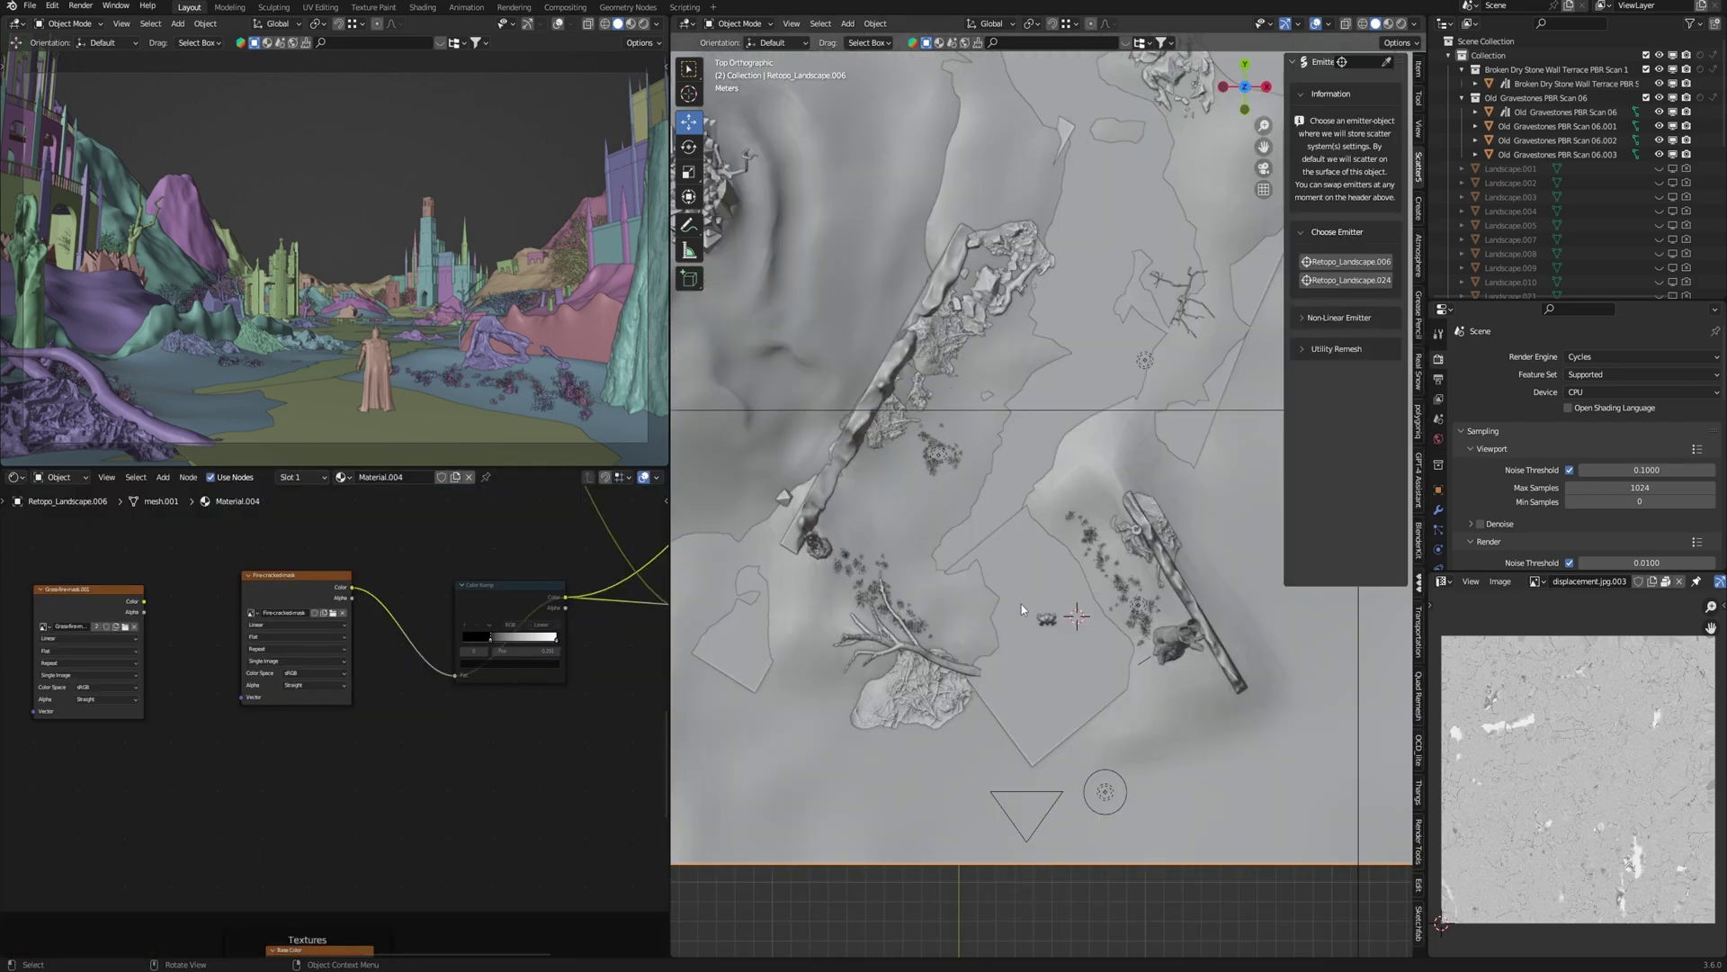
- Choose Retopo_Landscape.006 as the scatter emitter and expand its scatter system's culling mask settings
shift+middle_drag(1082, 573, 1061, 630)
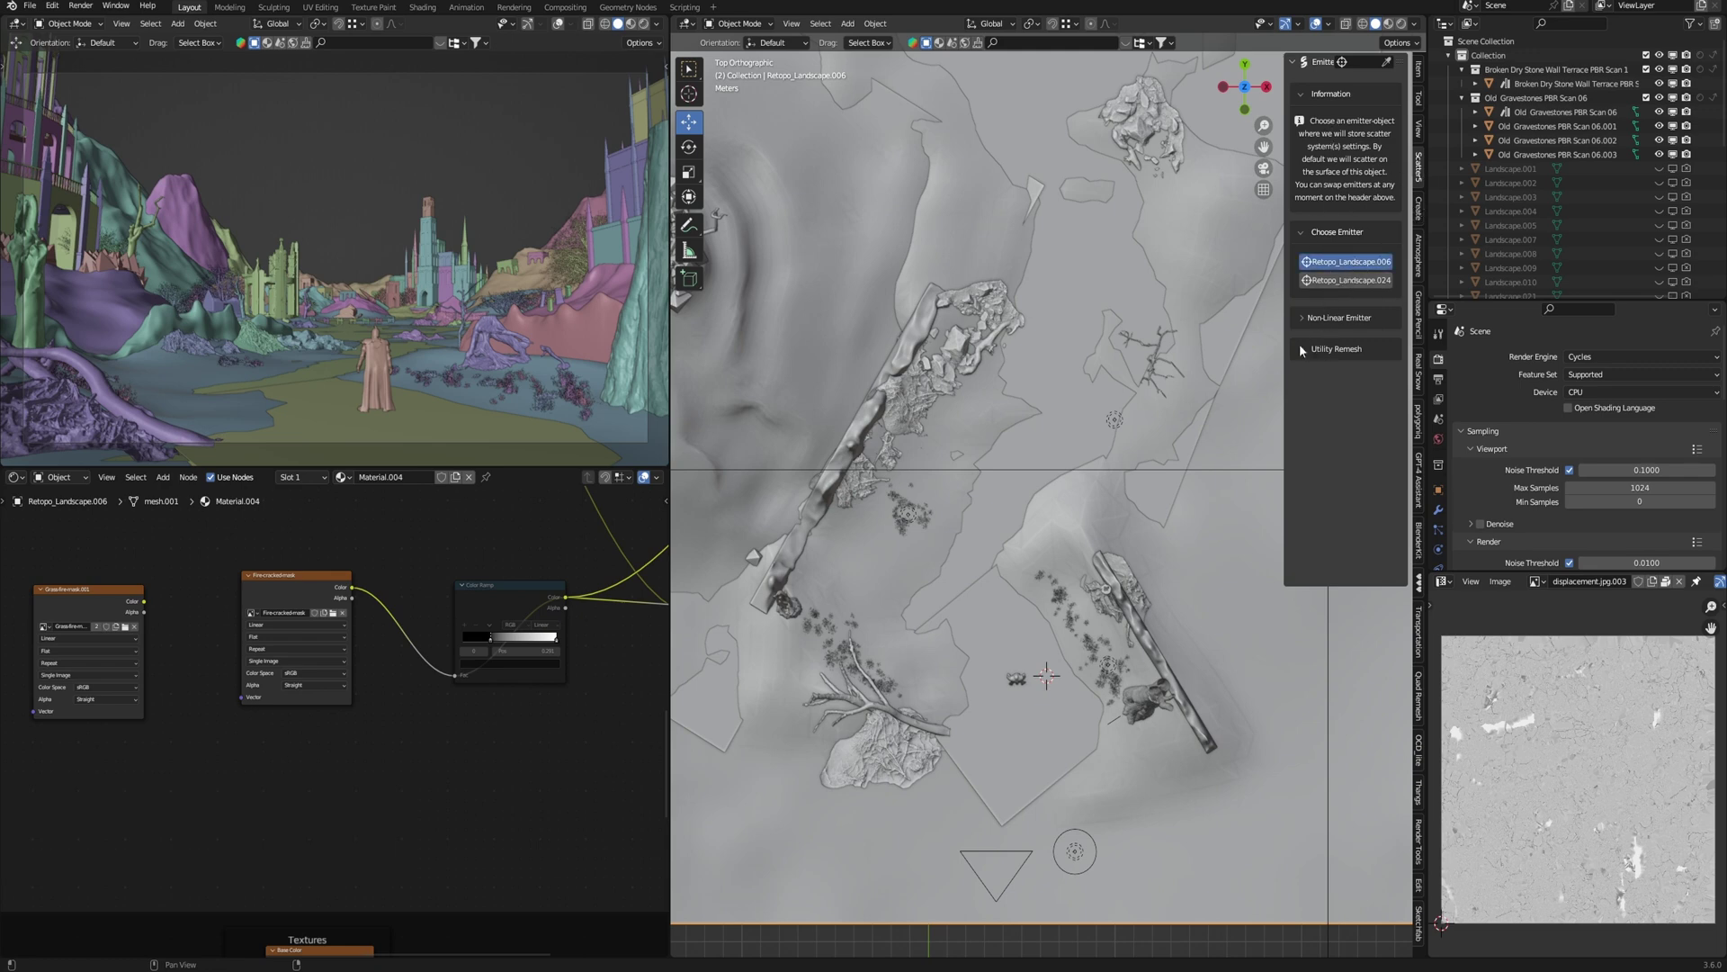
scroll(1298, 539, down, 3)
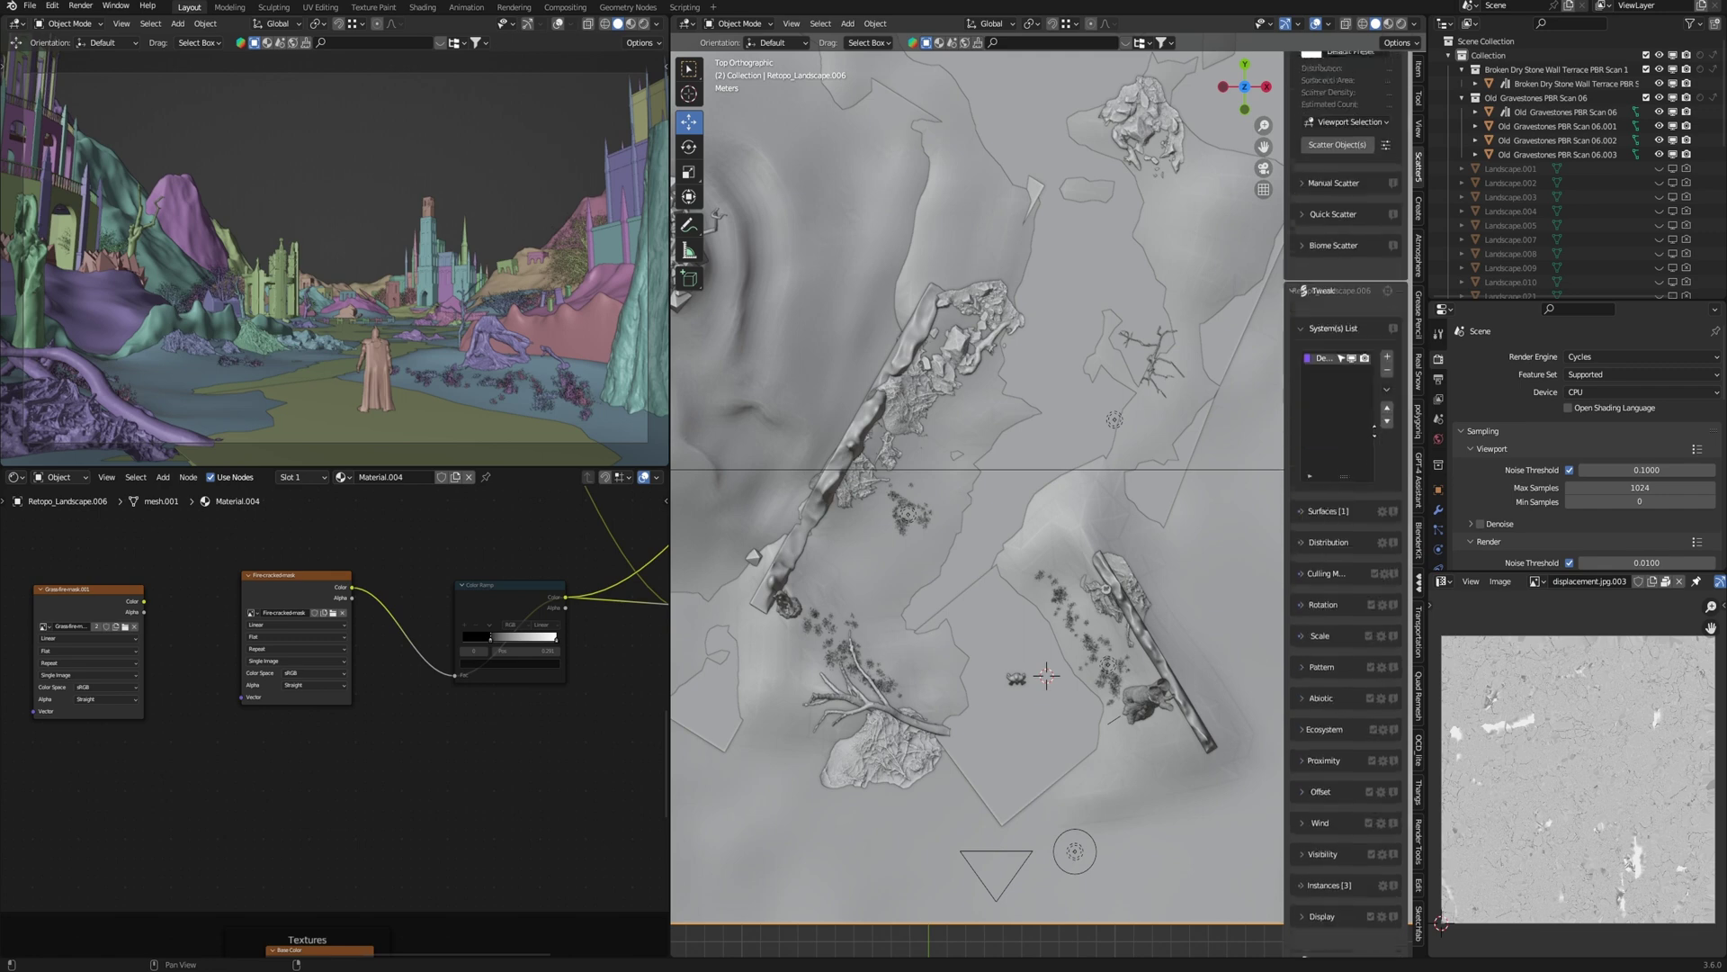
click(1308, 571)
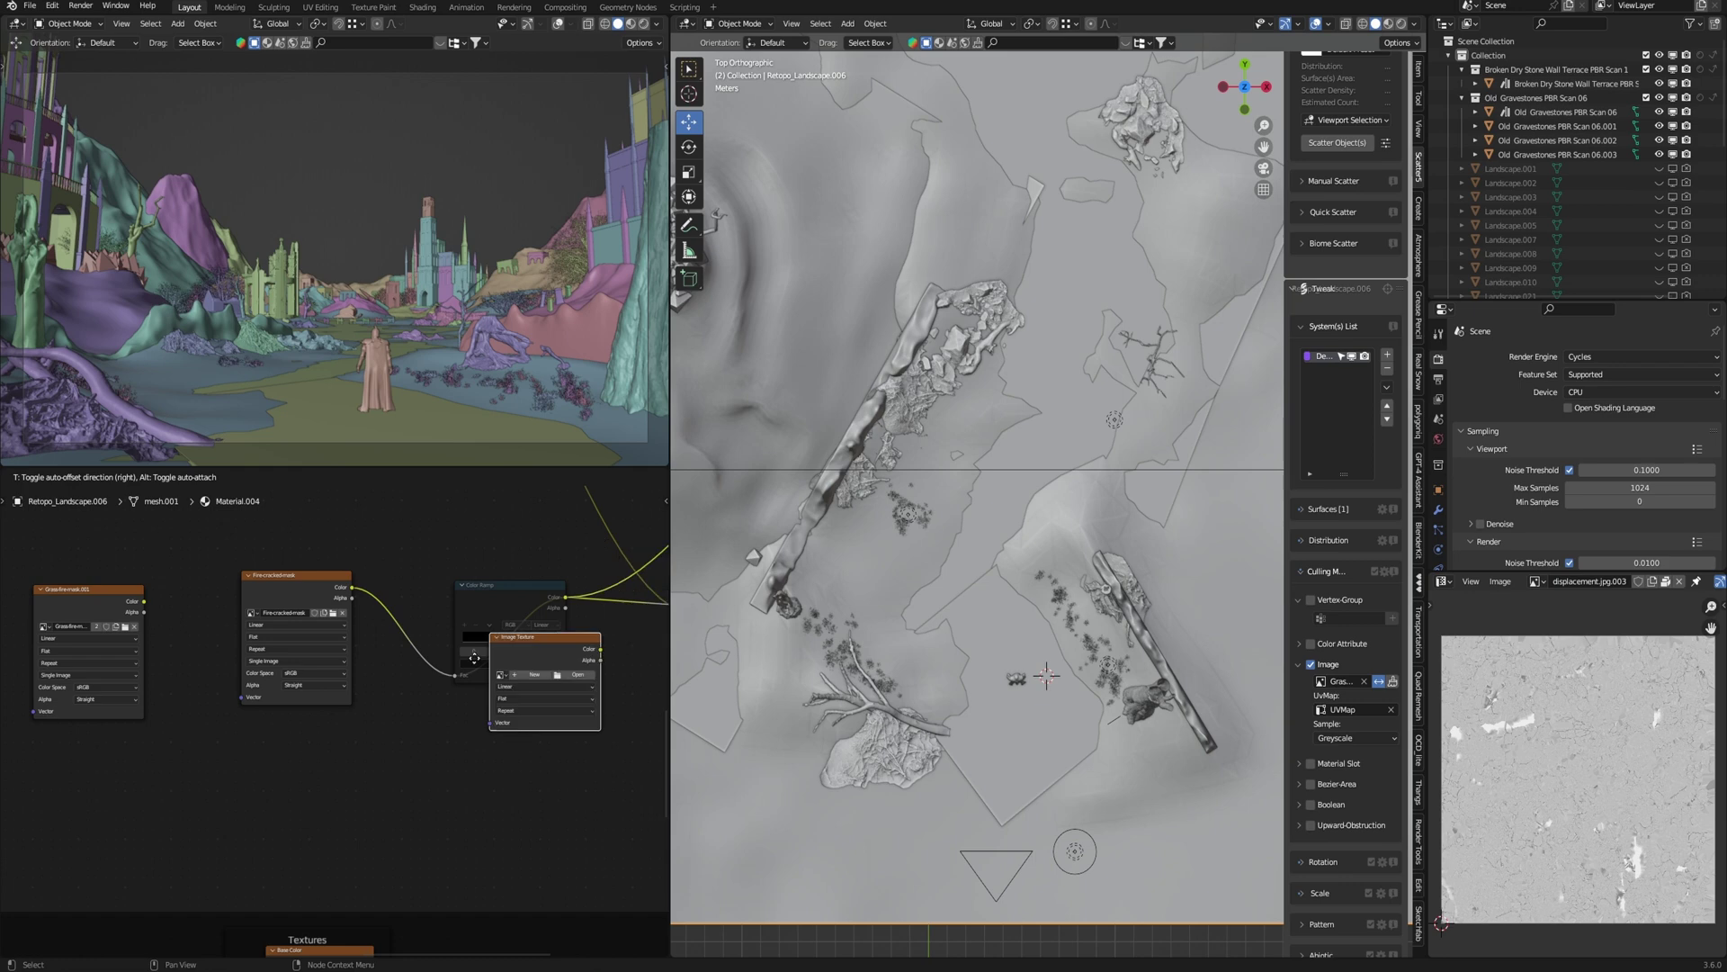
- Add an Image Texture node to Material.004 with a new image named Mask, four times 1024 px in width and height
click(387, 765)
click(420, 799)
double_click(450, 823)
text(Mask)
key(Return)
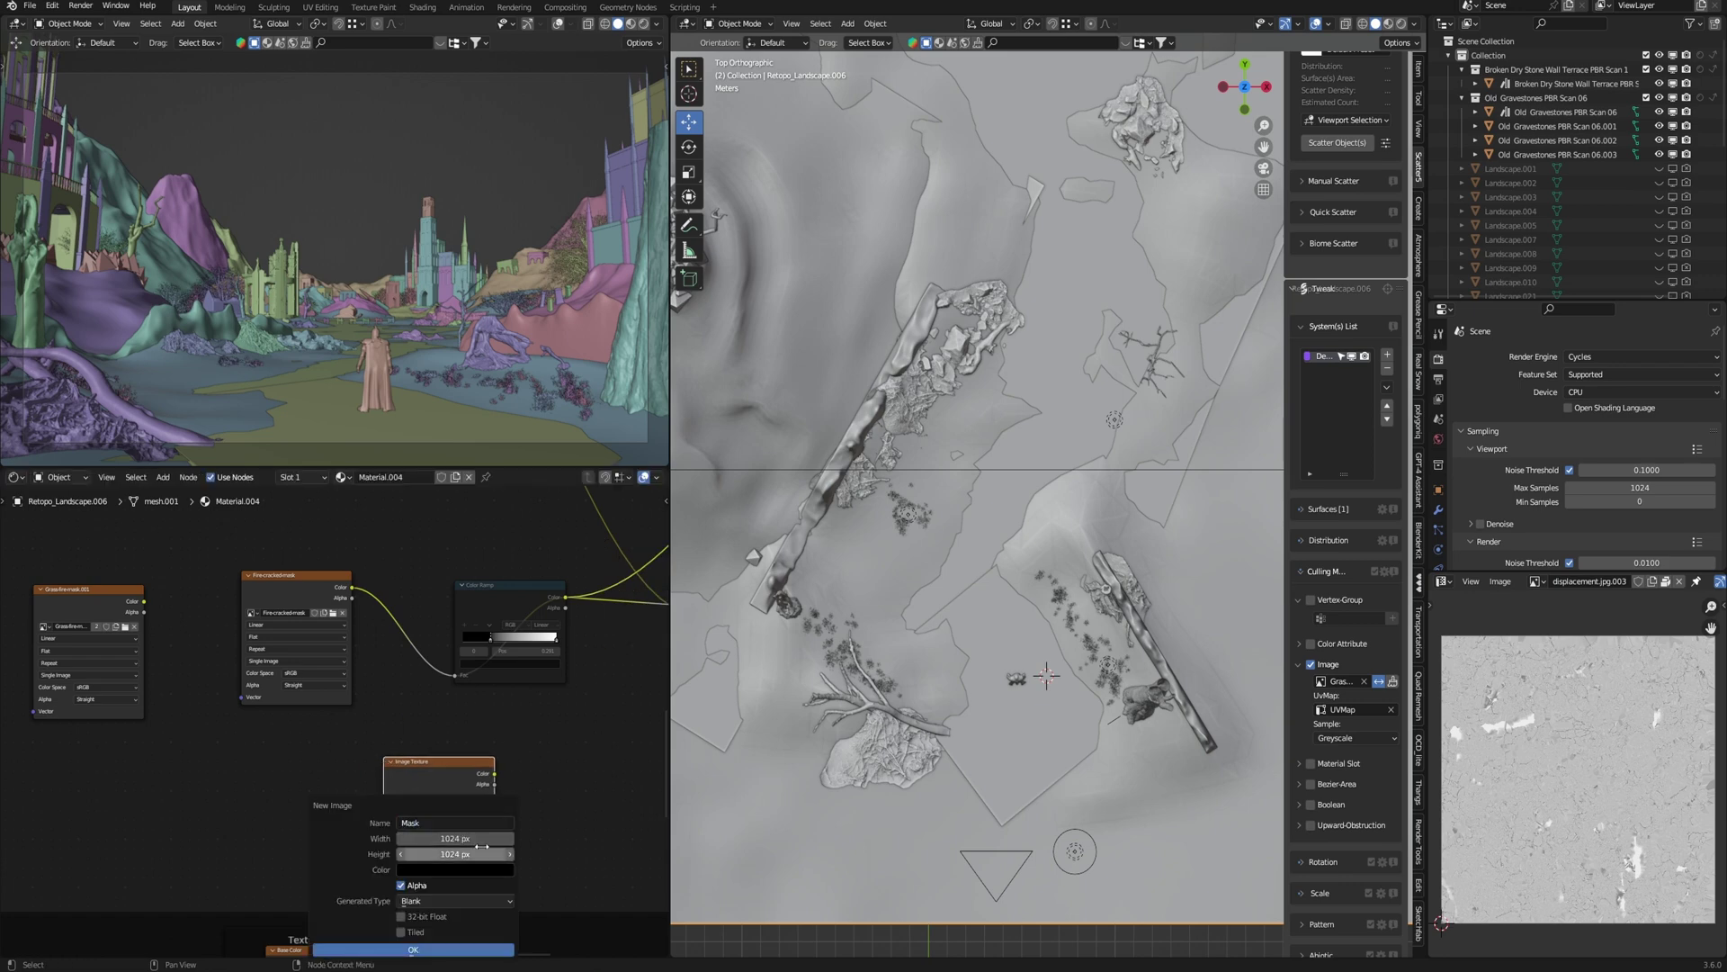
click(477, 838)
text(*4)
click(472, 854)
text(*4)
key(Return)
click(413, 949)
- Assign the Mask image as the scatter system's culling image and switch the landscape to Texture Paint mode
click(1340, 681)
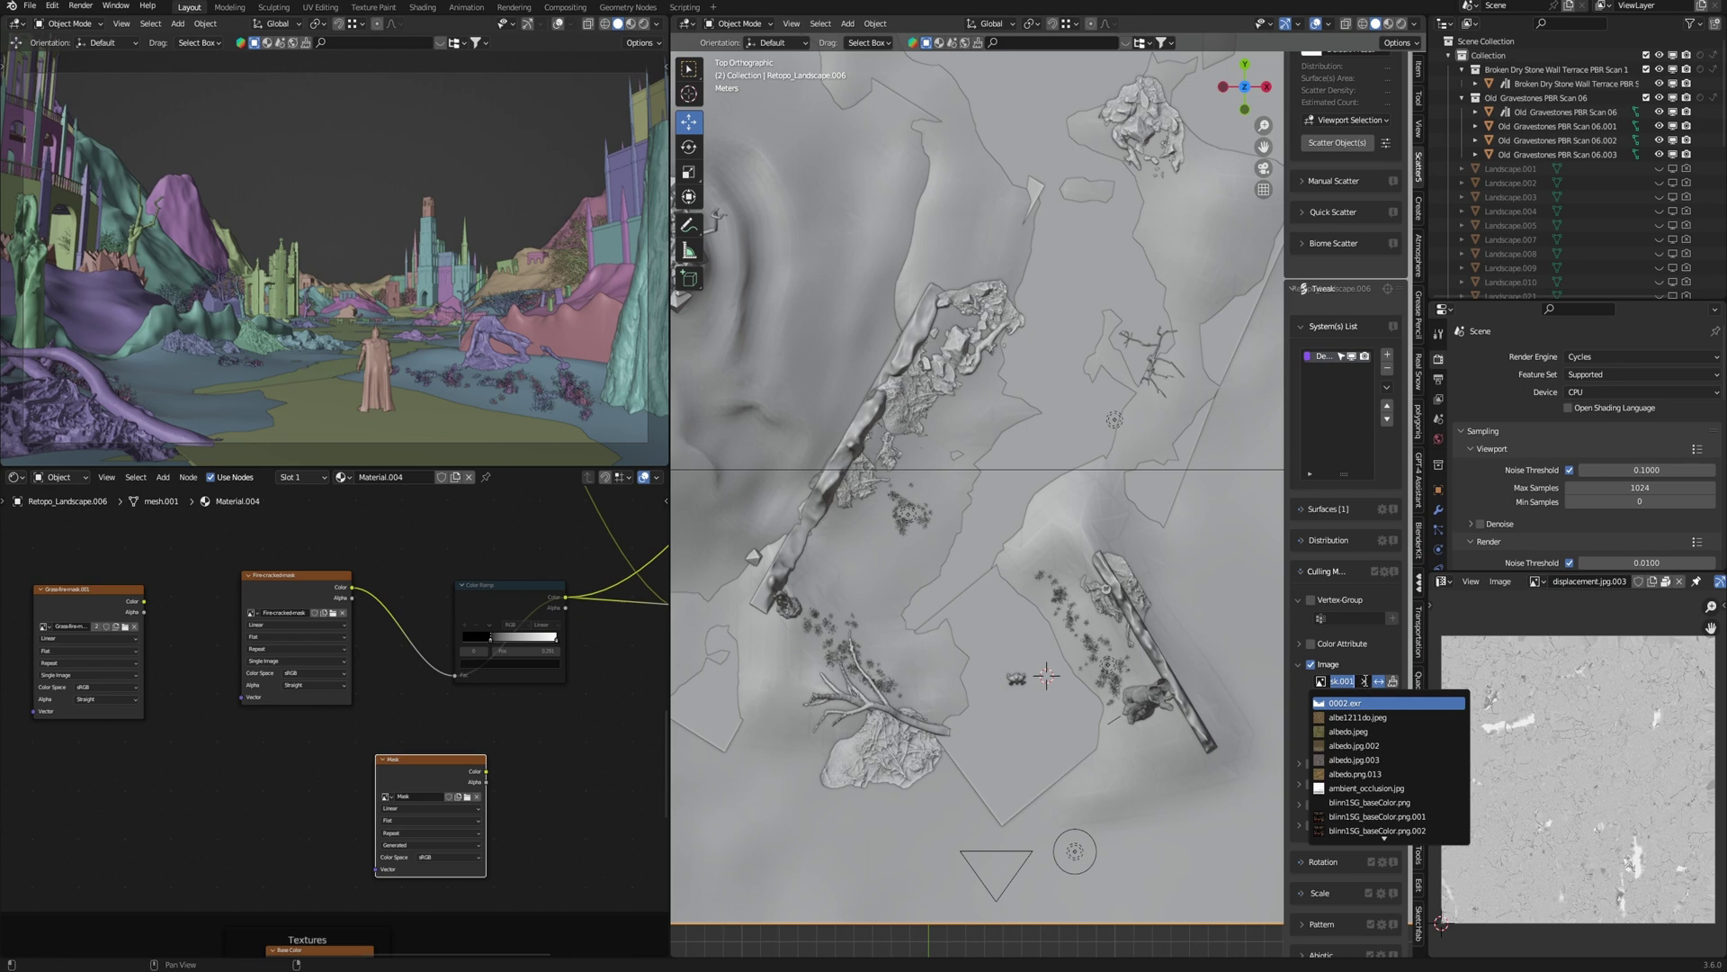
click(1365, 681)
text(ma)
click(1356, 701)
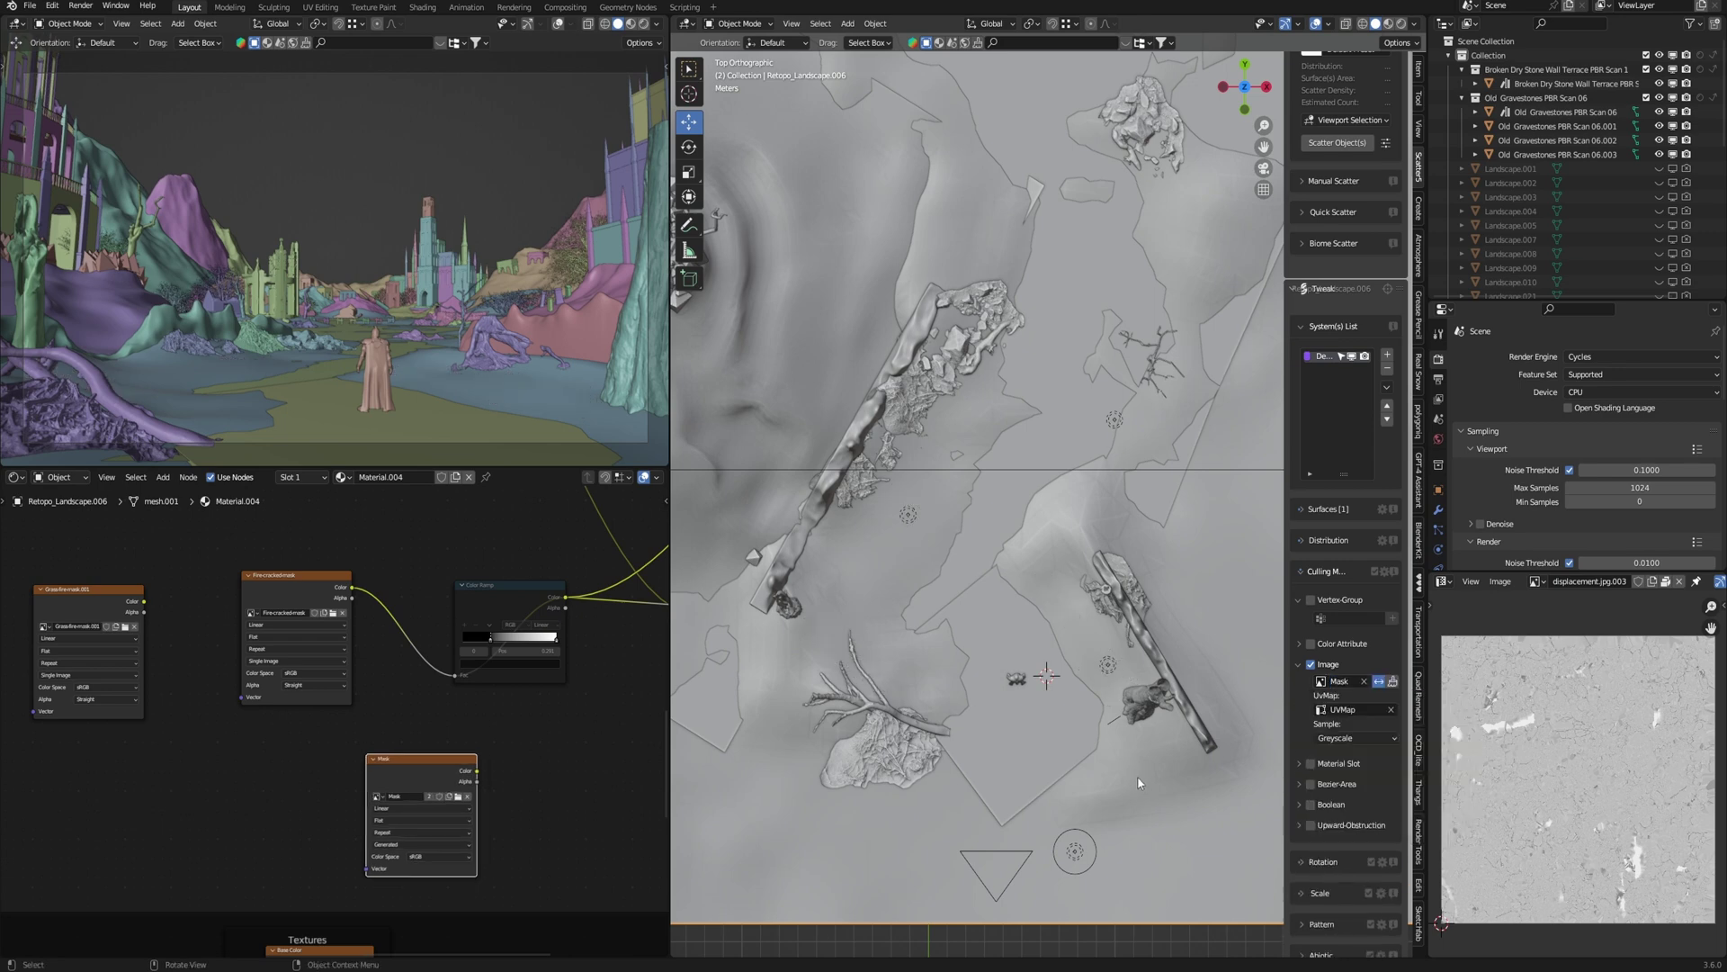
key(ctrl+Tab)
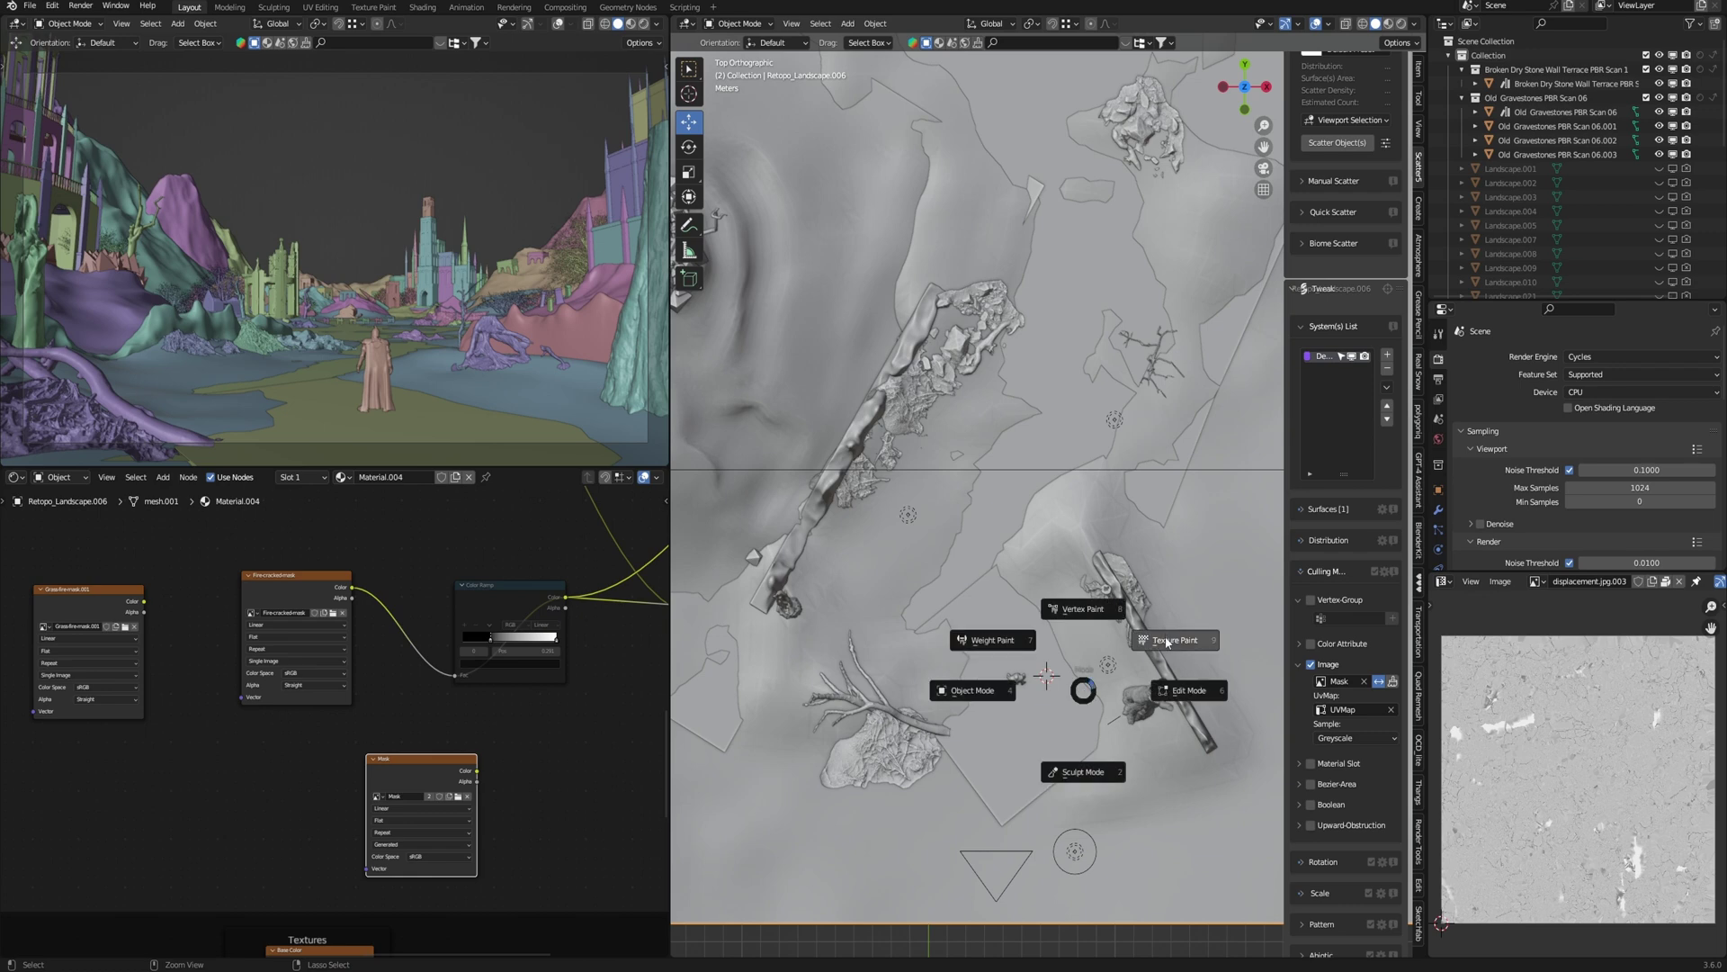
click(1165, 640)
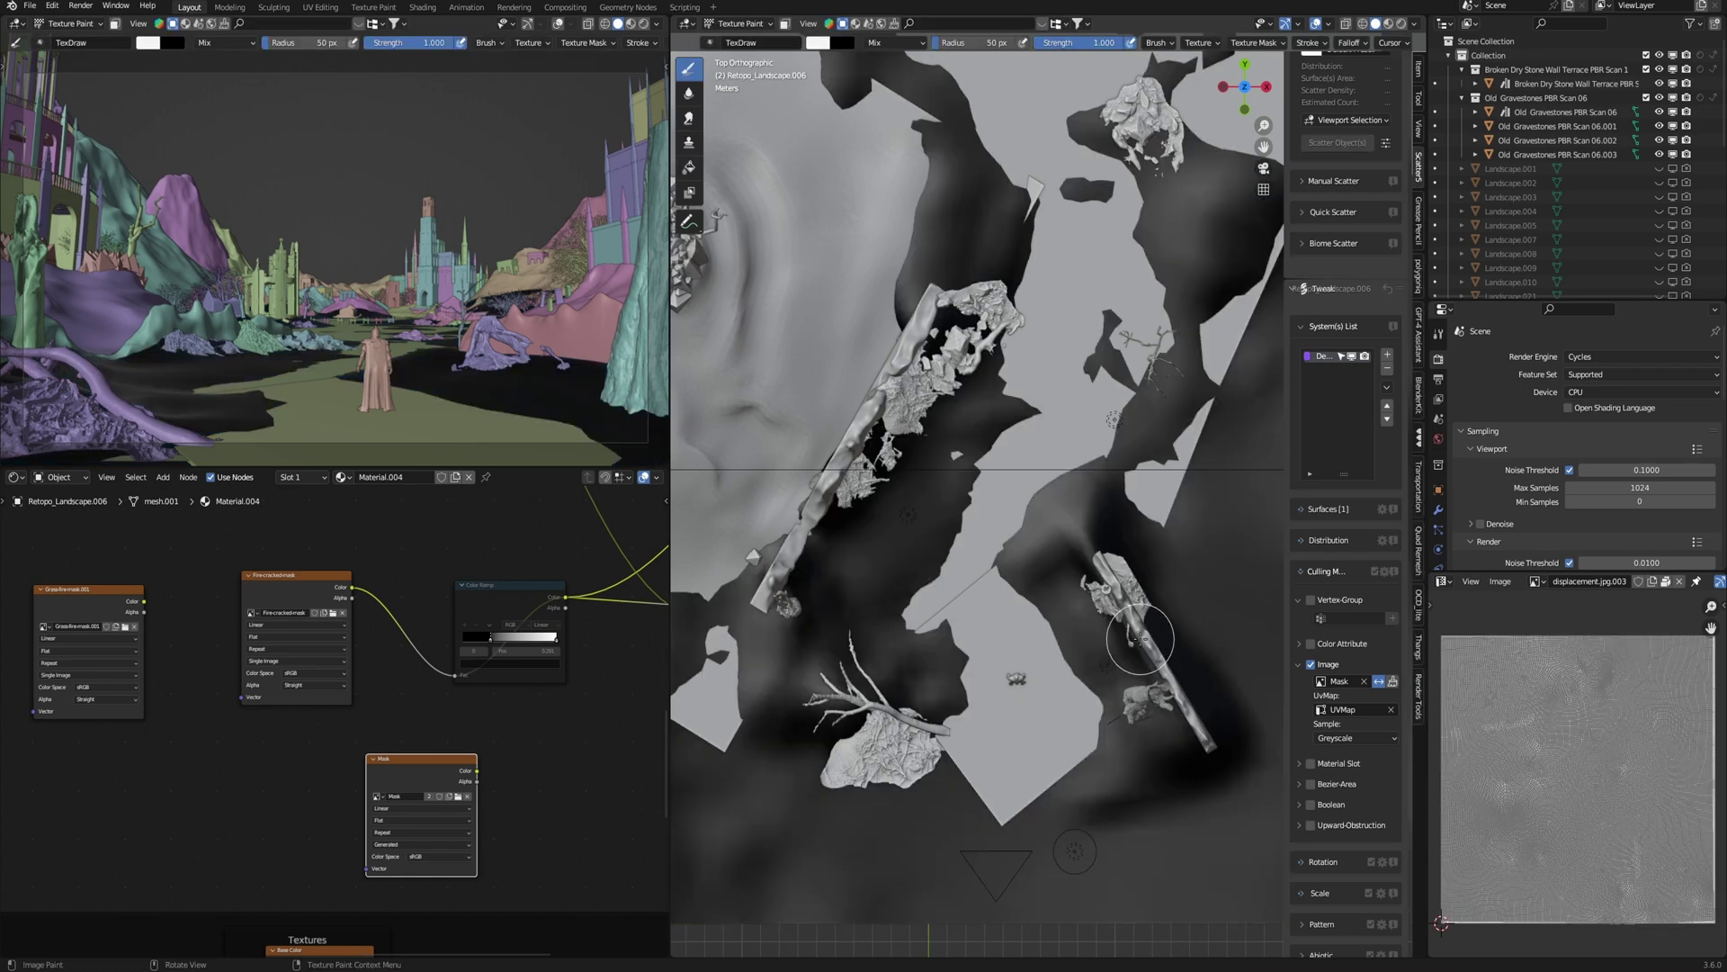
- Paint white patches on the Mask image beside the fallen log, between the ruins and around the bare branches so plants scatter there
mouse_move(1140, 639)
mouse_down()
mouse_move(1071, 567)
mouse_move(1084, 625)
mouse_move(1048, 581)
mouse_move(1115, 664)
mouse_move(1060, 580)
mouse_up()
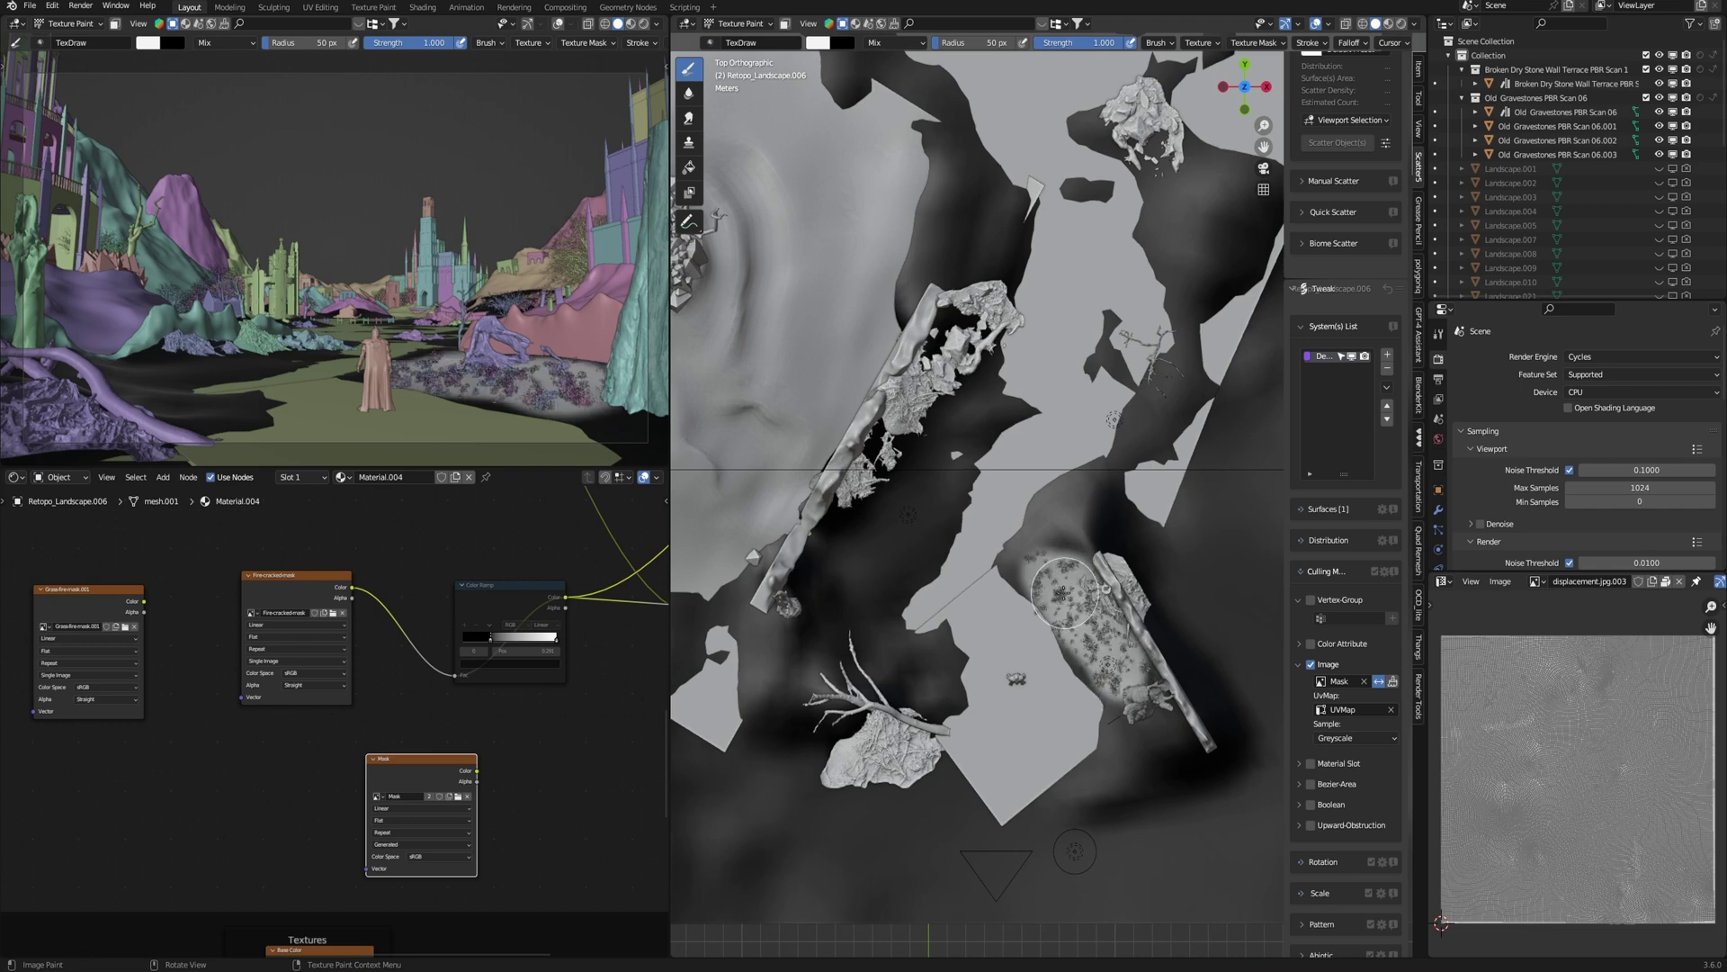
click(893, 671)
mouse_move(911, 527)
mouse_down()
mouse_move(926, 487)
mouse_move(919, 506)
mouse_up()
drag(876, 702, 883, 682)
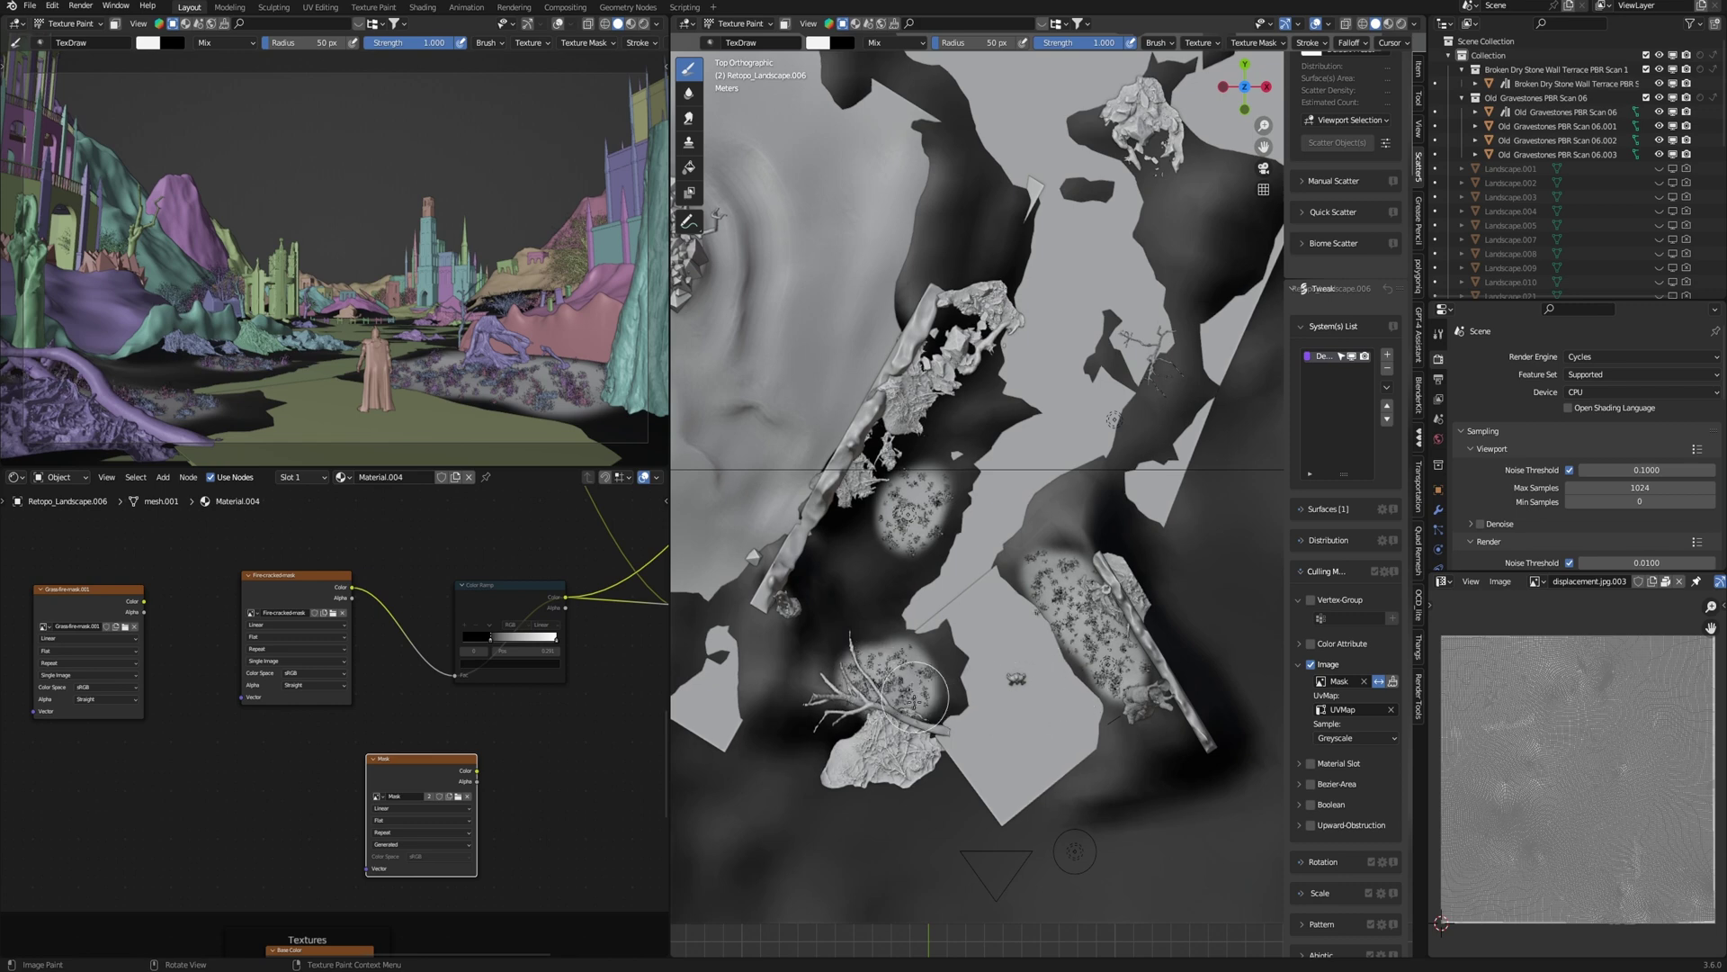
key(ctrl+Tab)
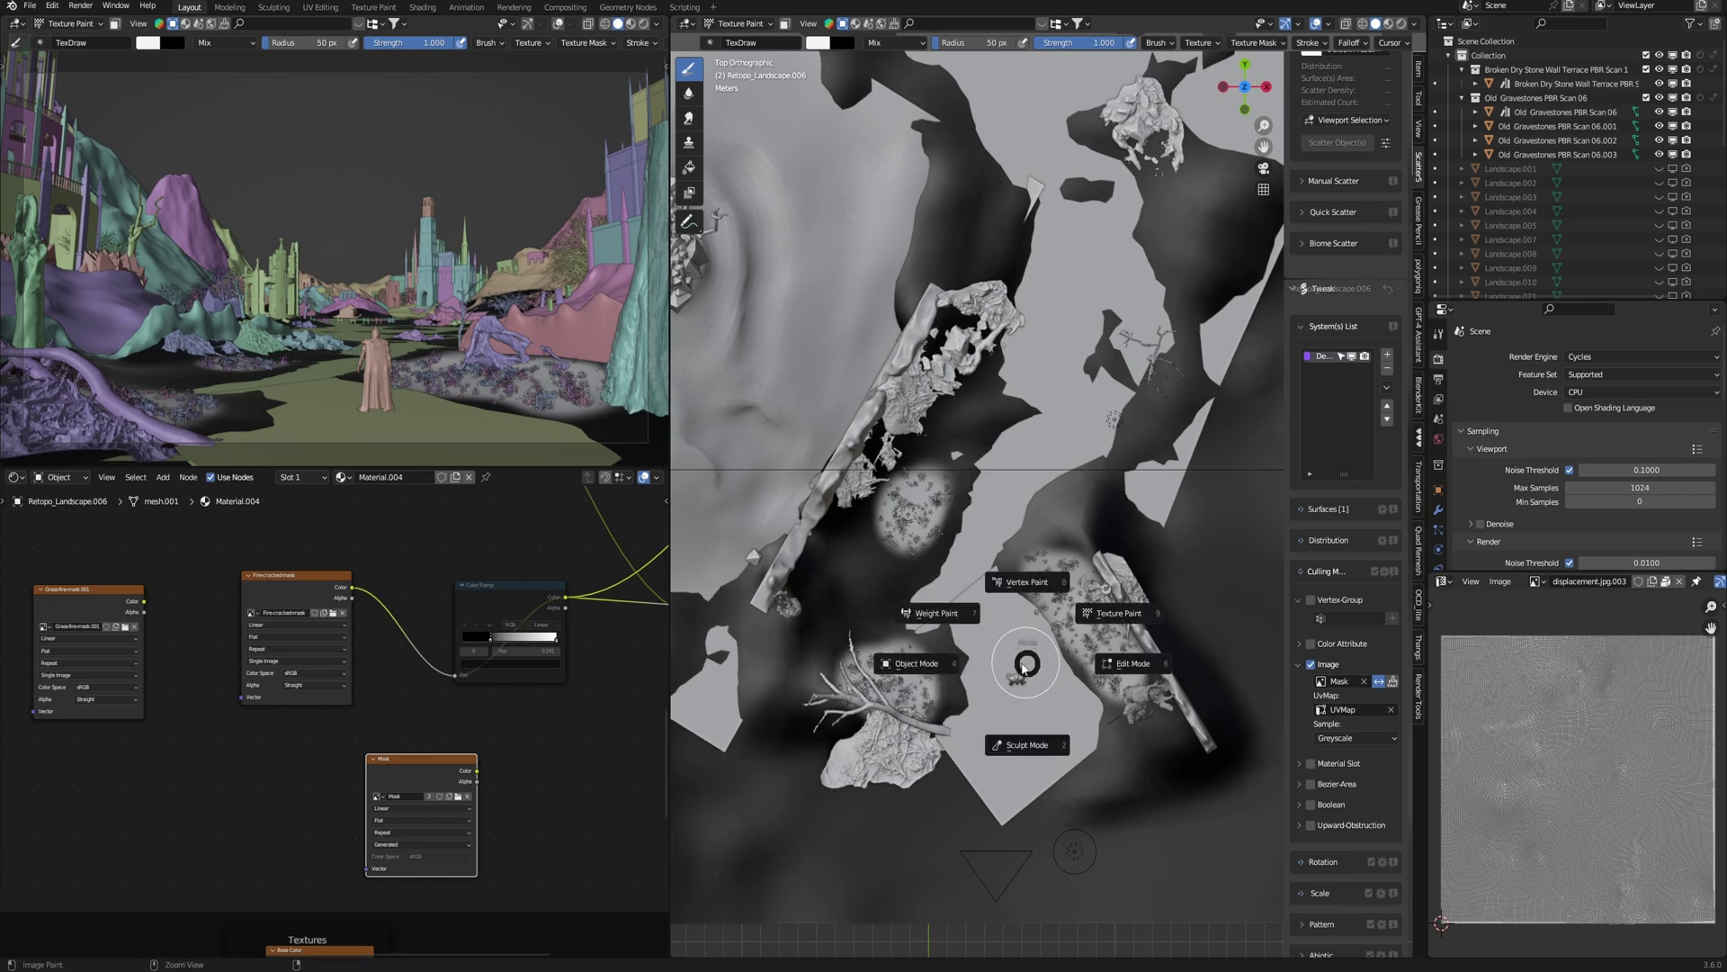
click(940, 617)
key(ctrl+Tab)
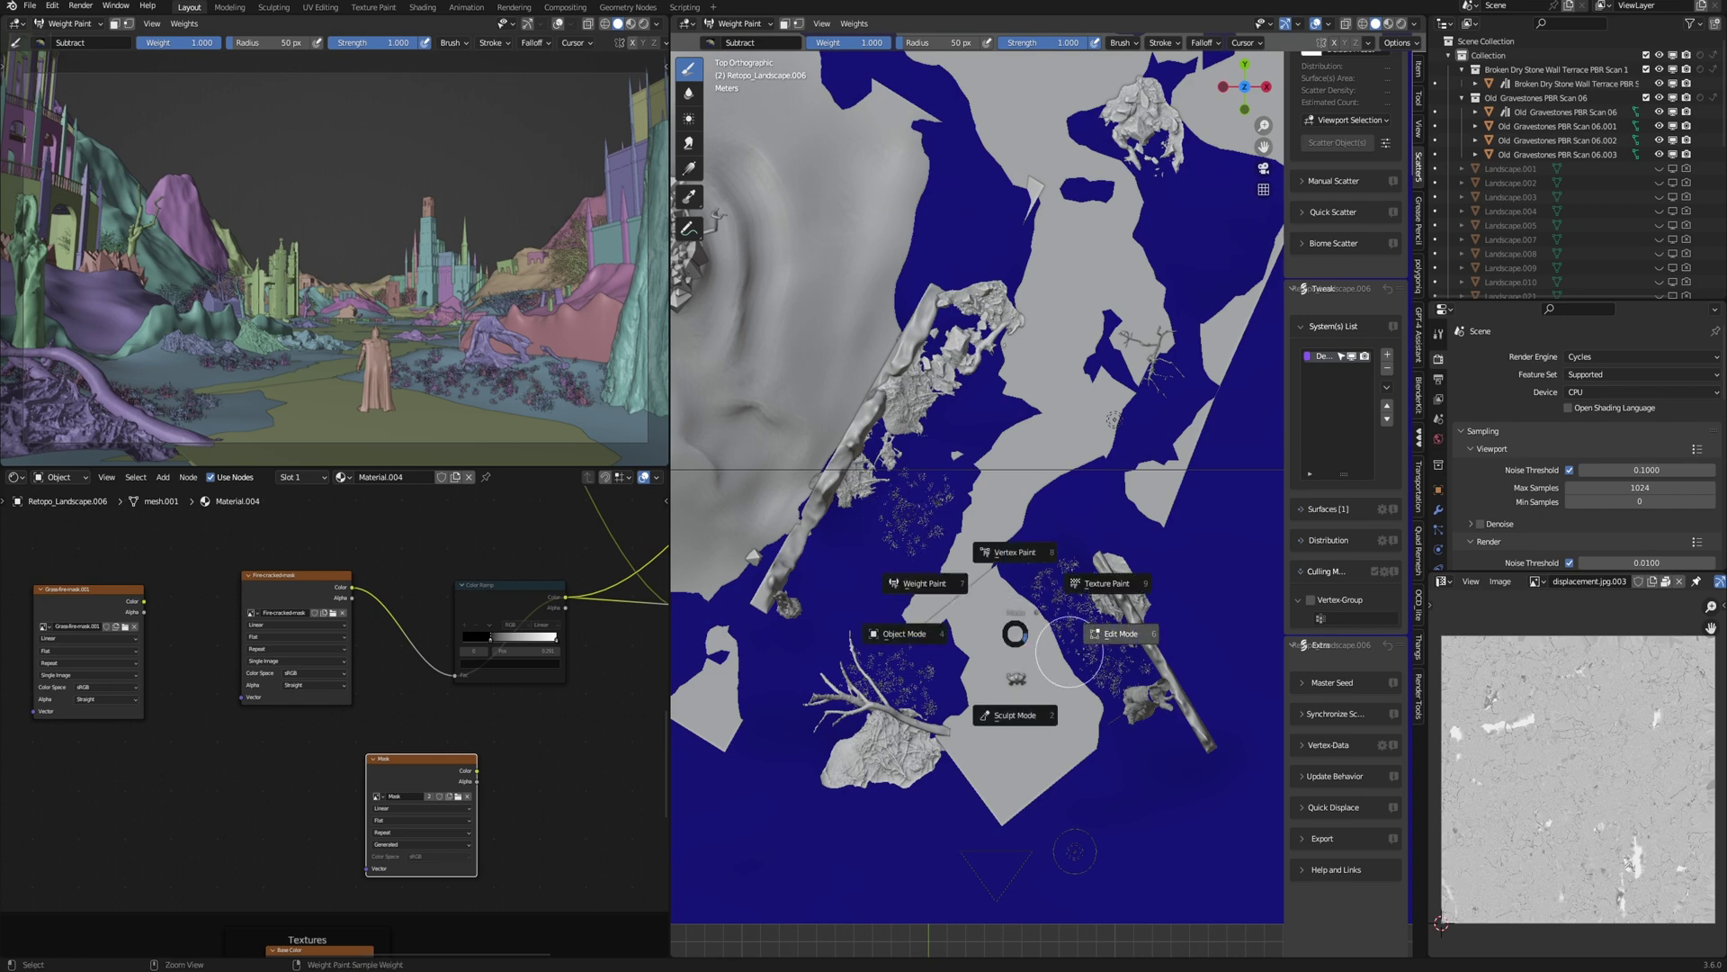
click(1113, 565)
- Return the landscape to Object Mode and examine the scatter system's Rotation and Scale settings
key(ctrl+Tab)
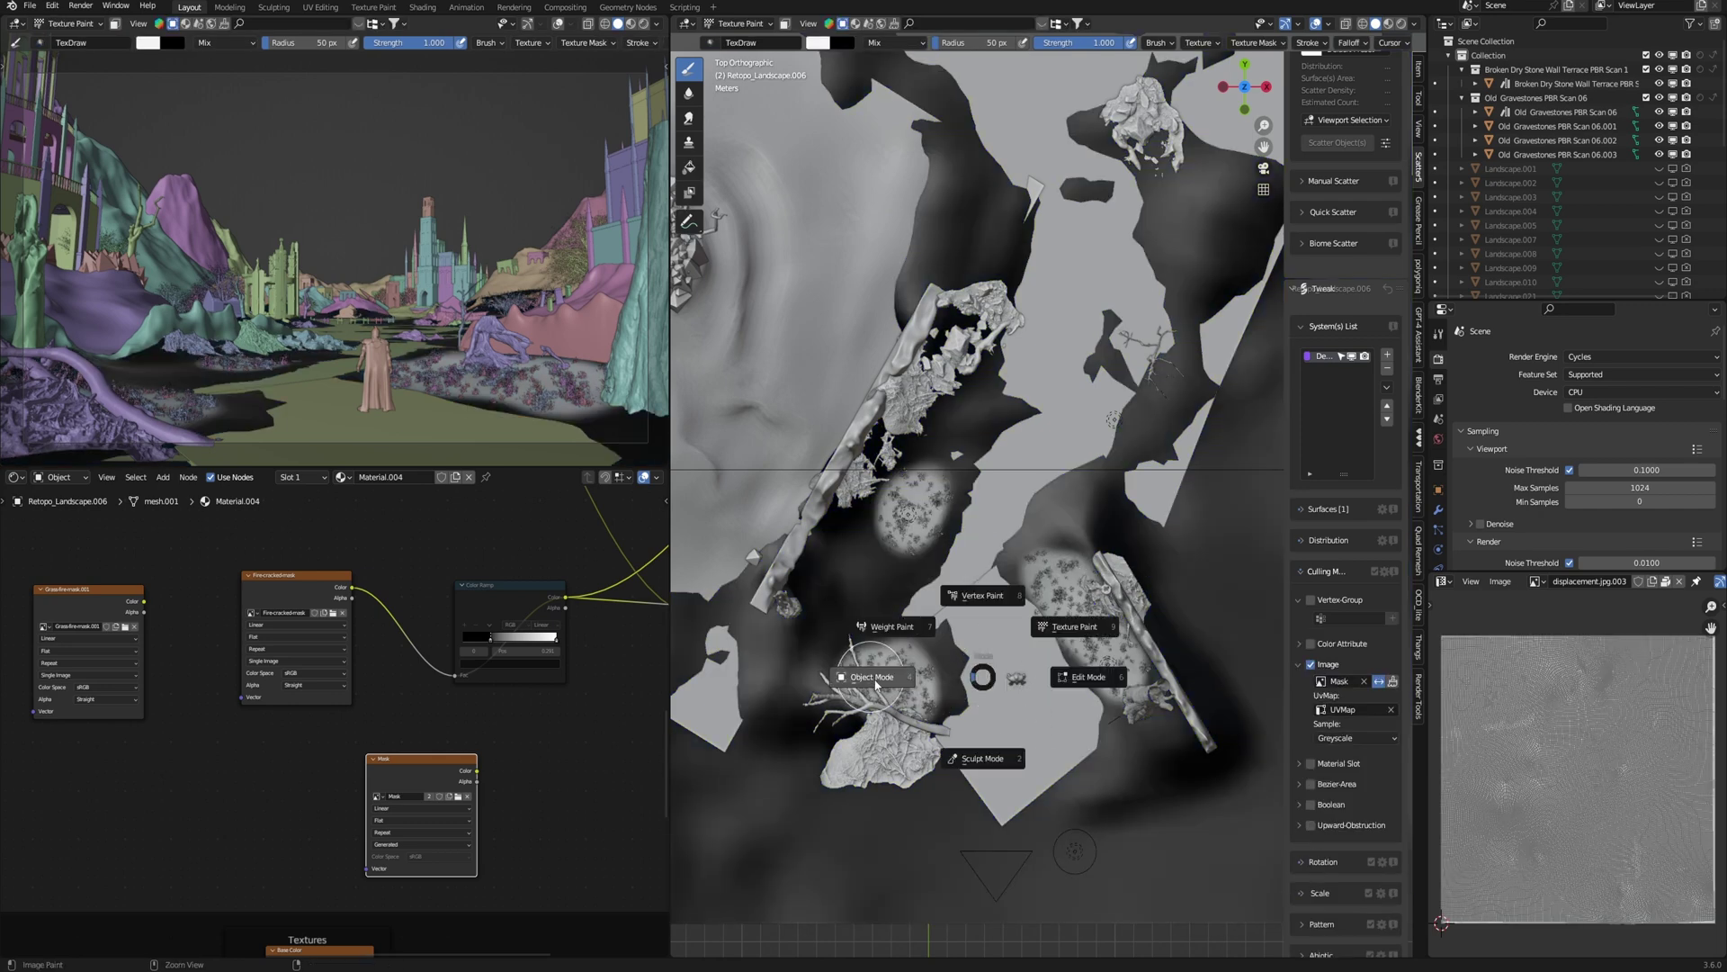
click(877, 677)
scroll(1302, 765, down, 8)
middle_drag(1260, 719, 1242, 563)
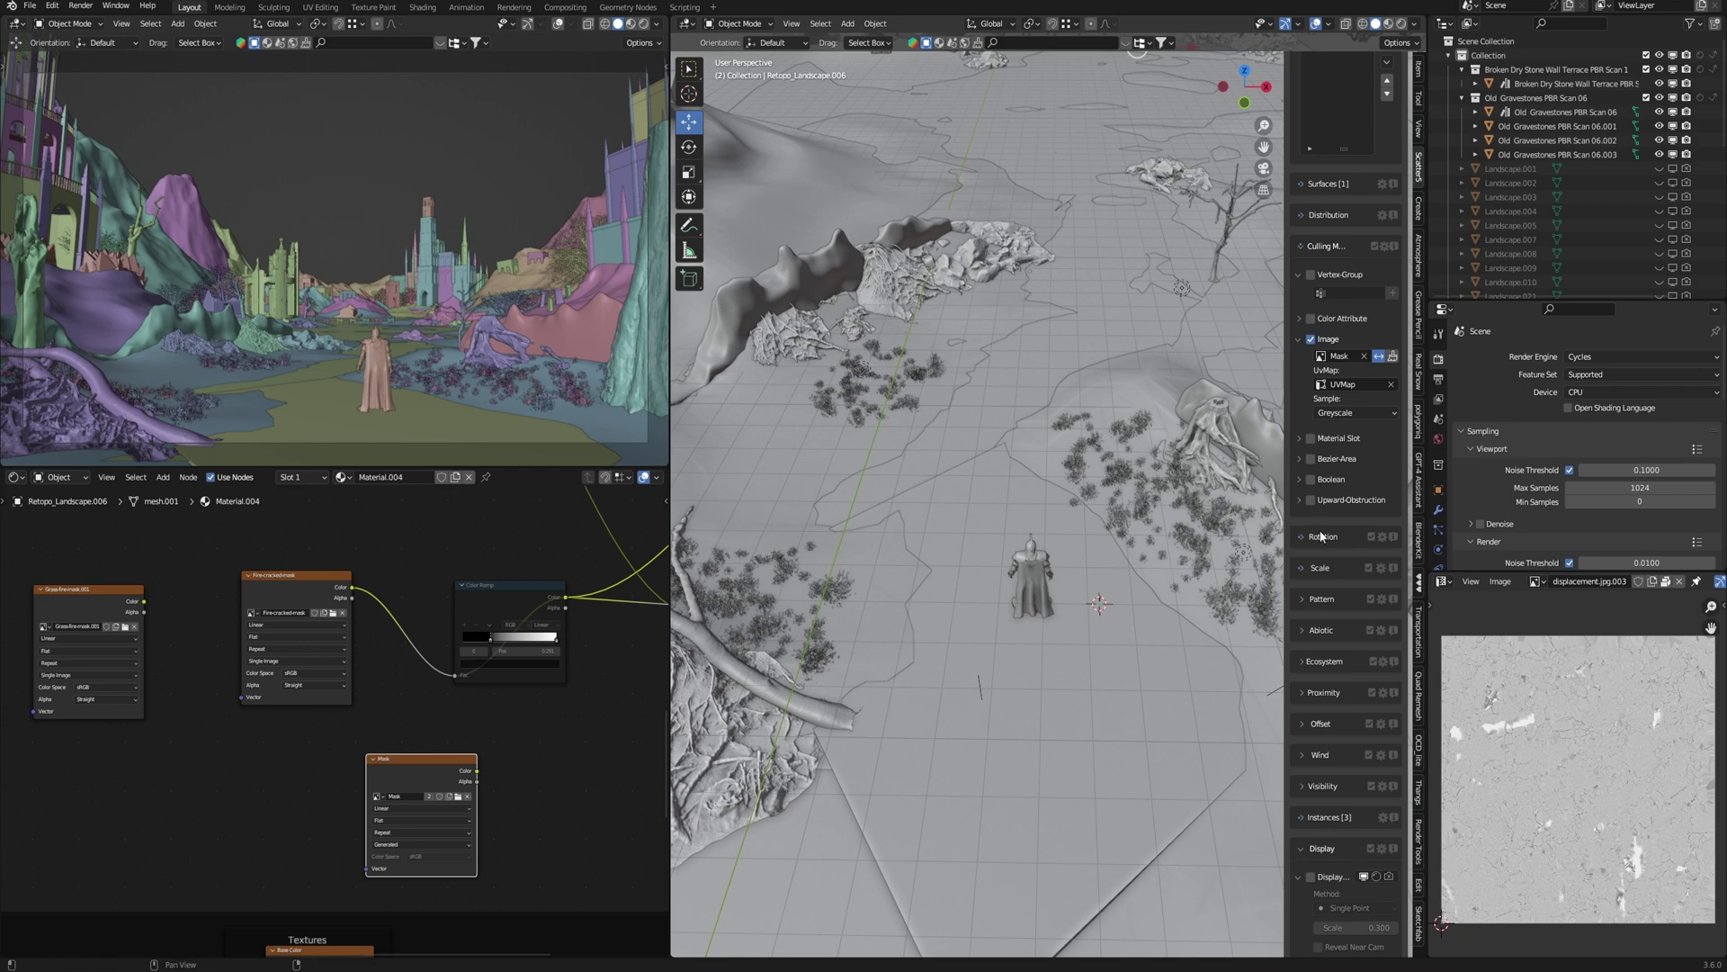
scroll(1310, 541, down, 2)
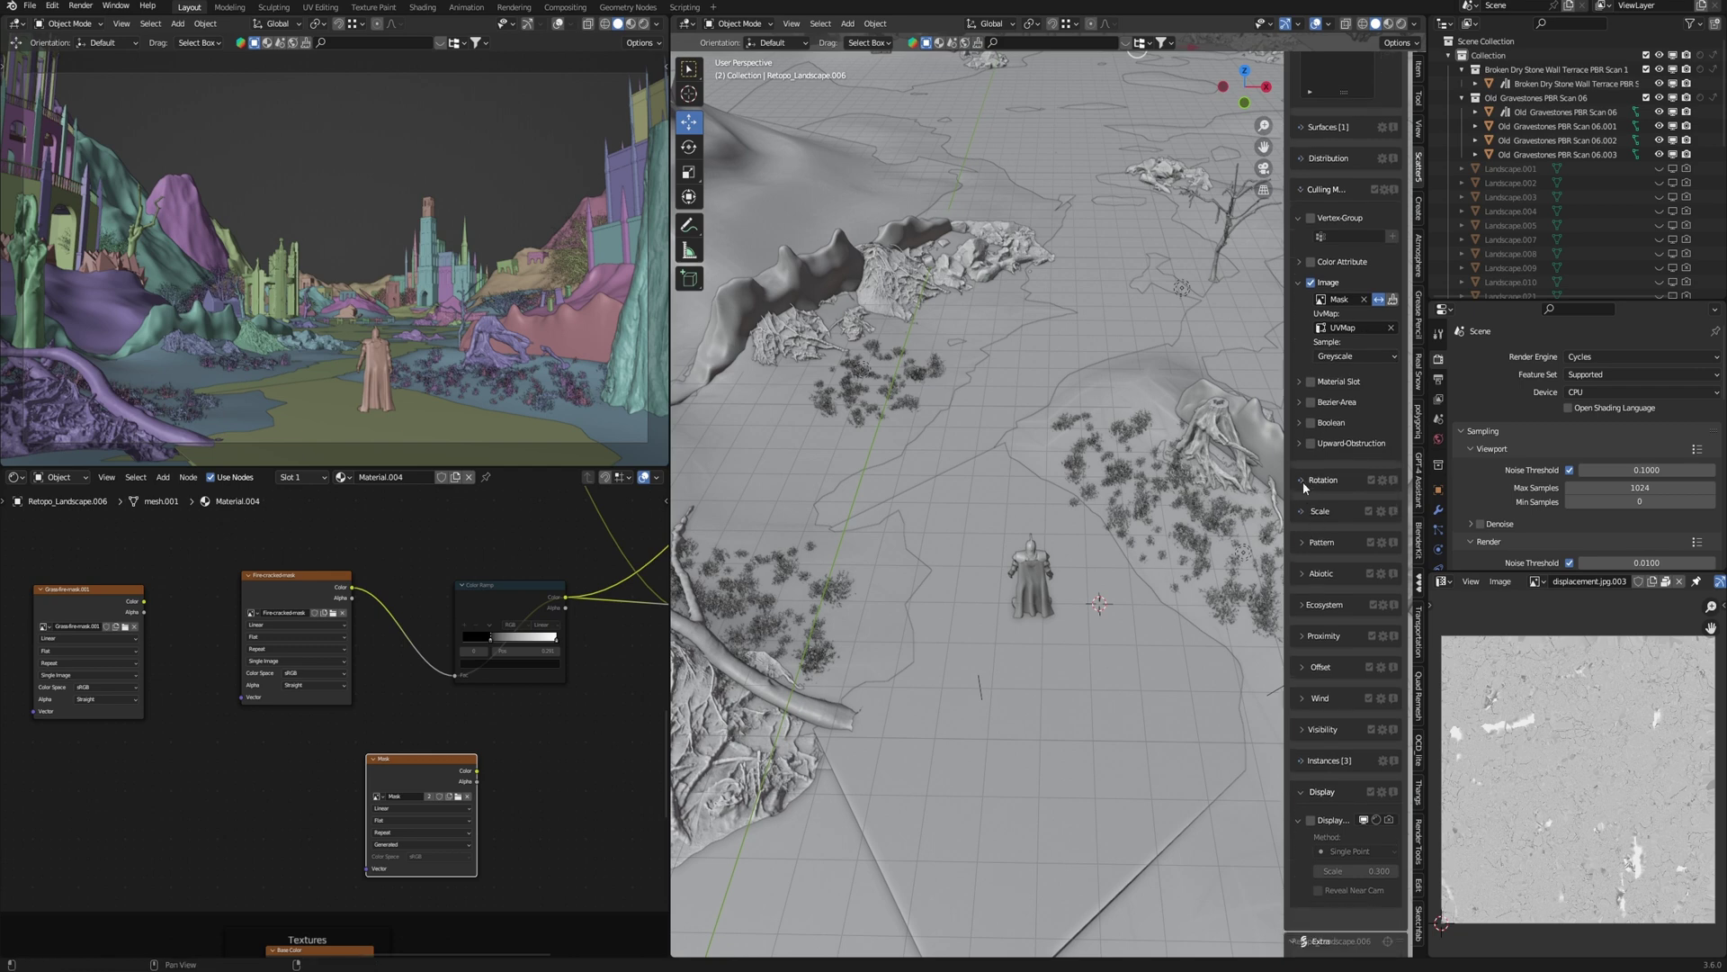
click(1303, 482)
scroll(1311, 674, down, 3)
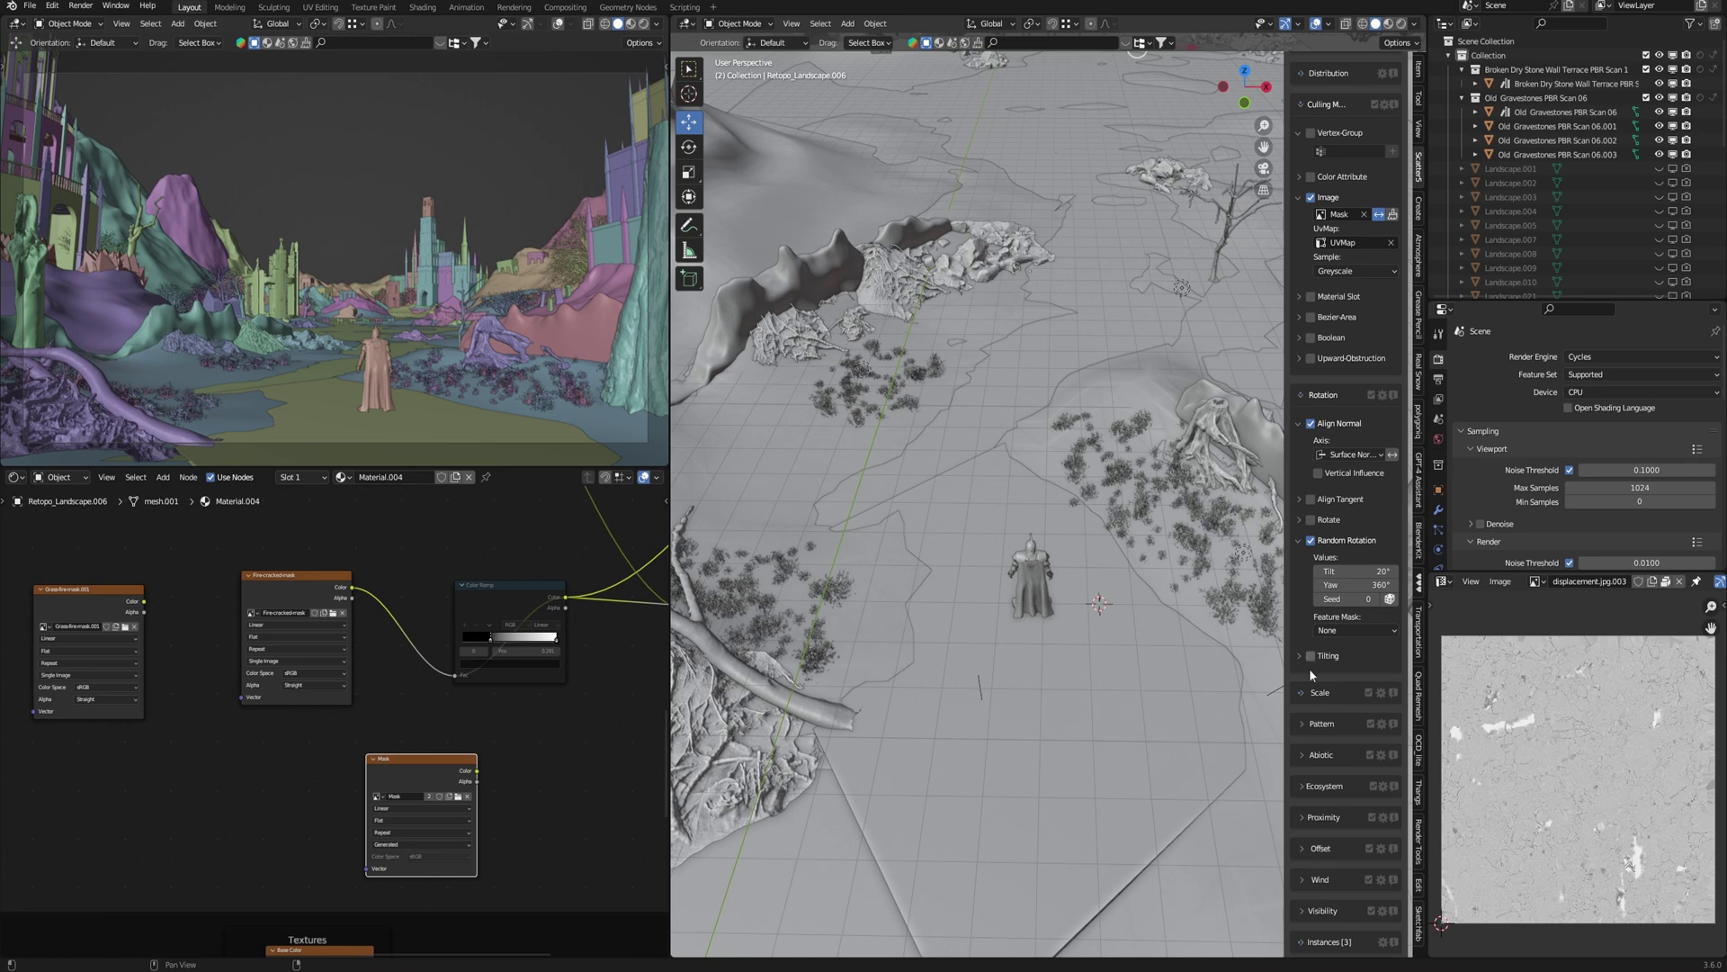
click(1306, 693)
scroll(1351, 741, down, 3)
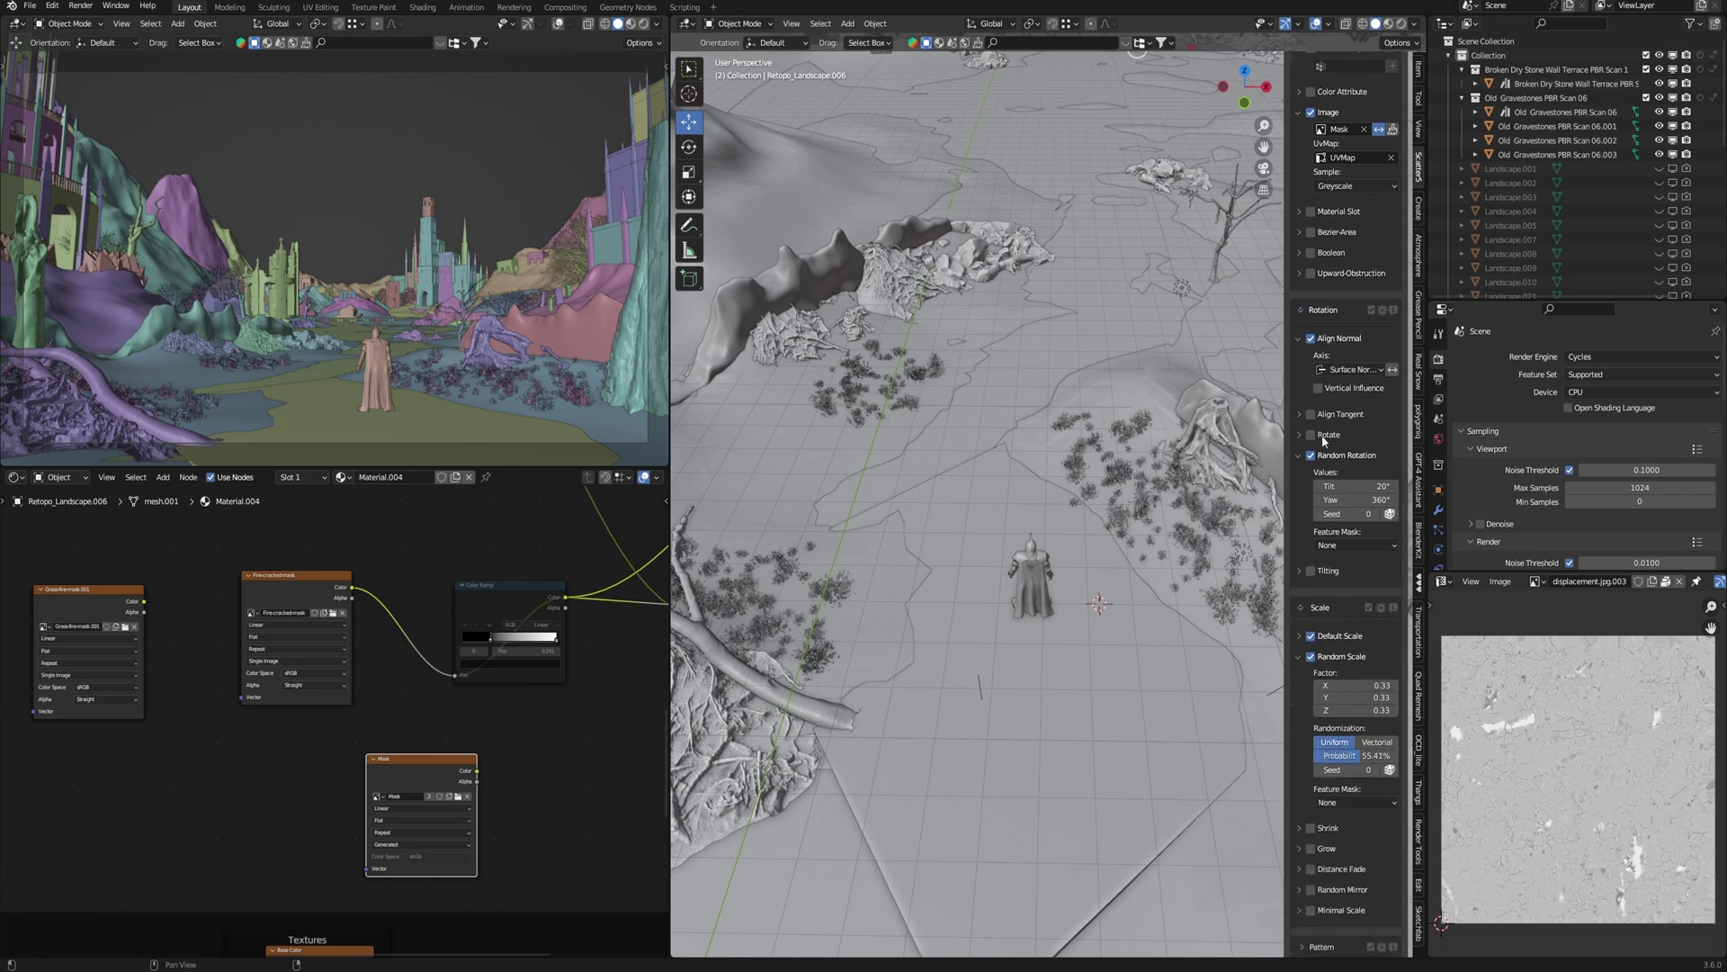
scroll(1314, 516, down, 7)
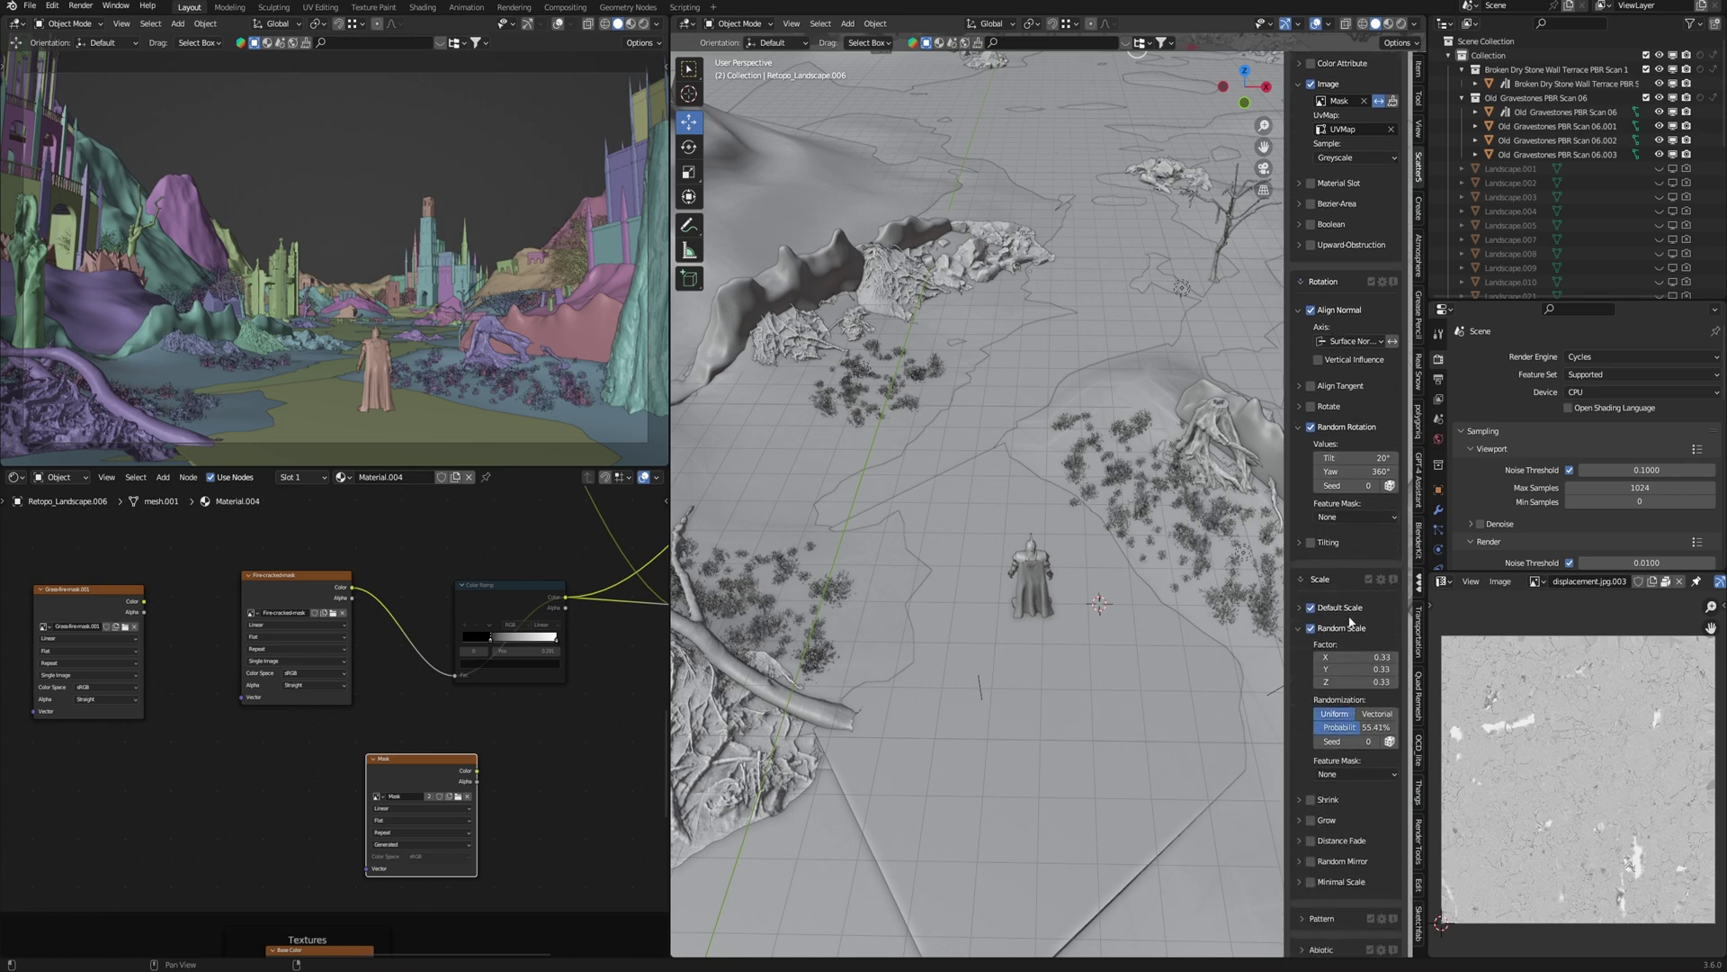
scroll(1336, 685, down, 4)
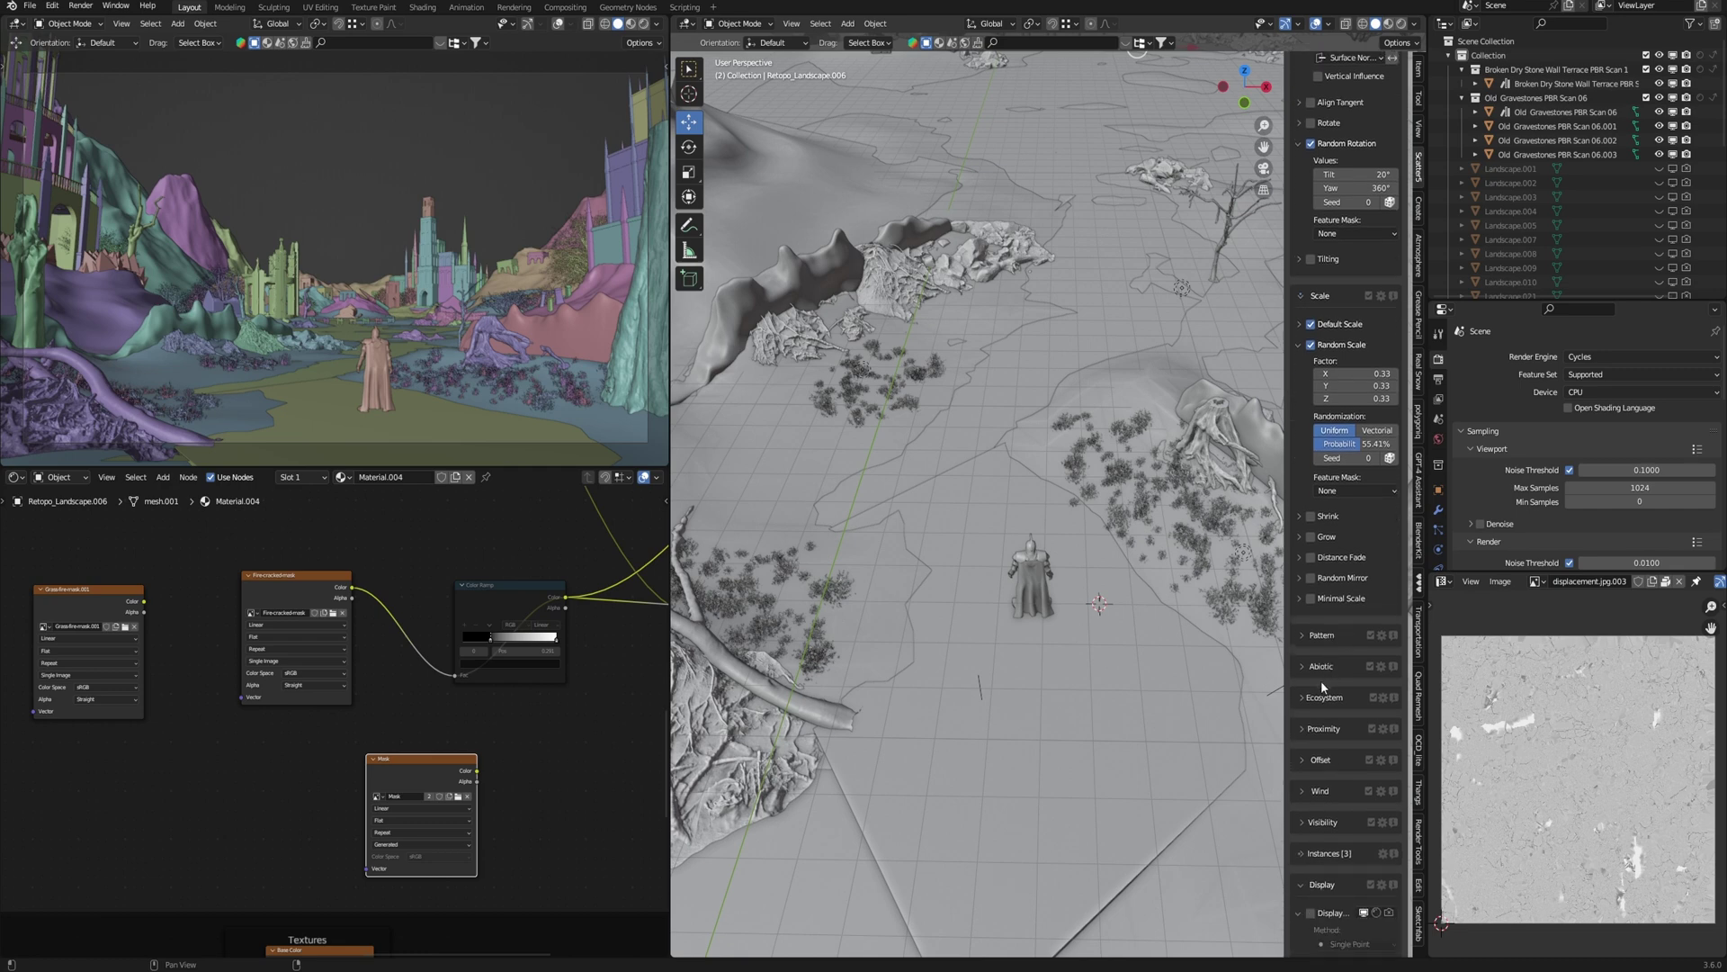
scroll(1321, 688, down, 3)
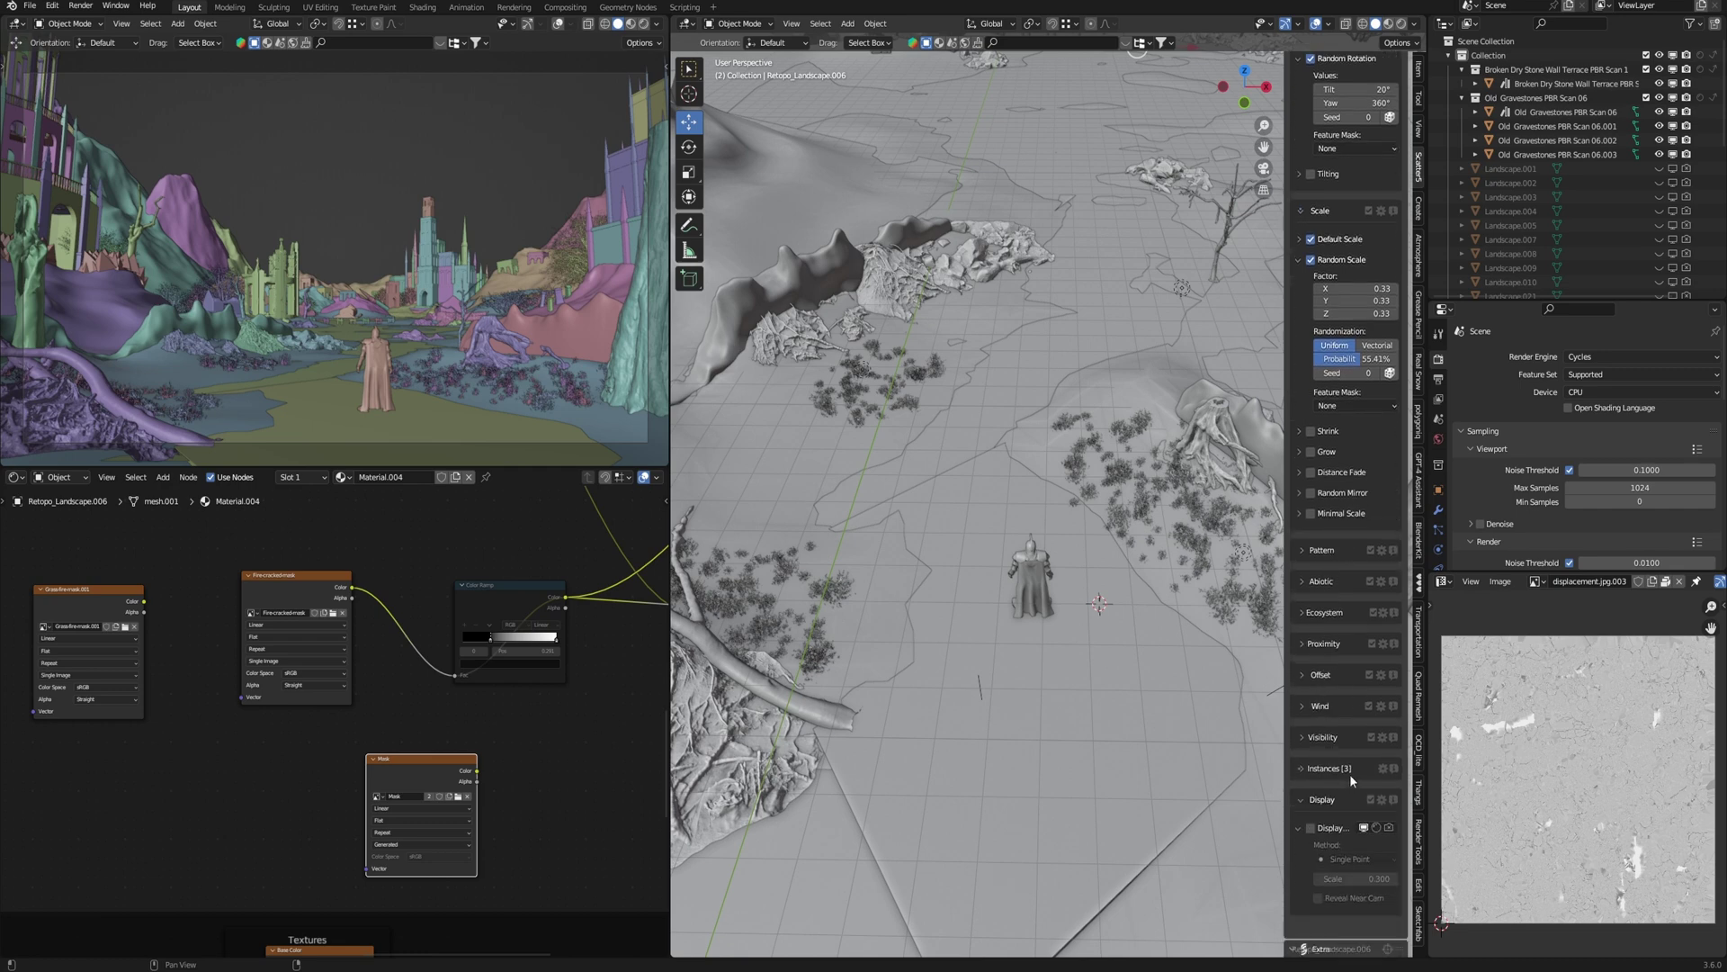
- Enable the scatter system's Display As option, reduce the Single Point scale to 0.150 and choose Convex-Hull as the method
click(1310, 826)
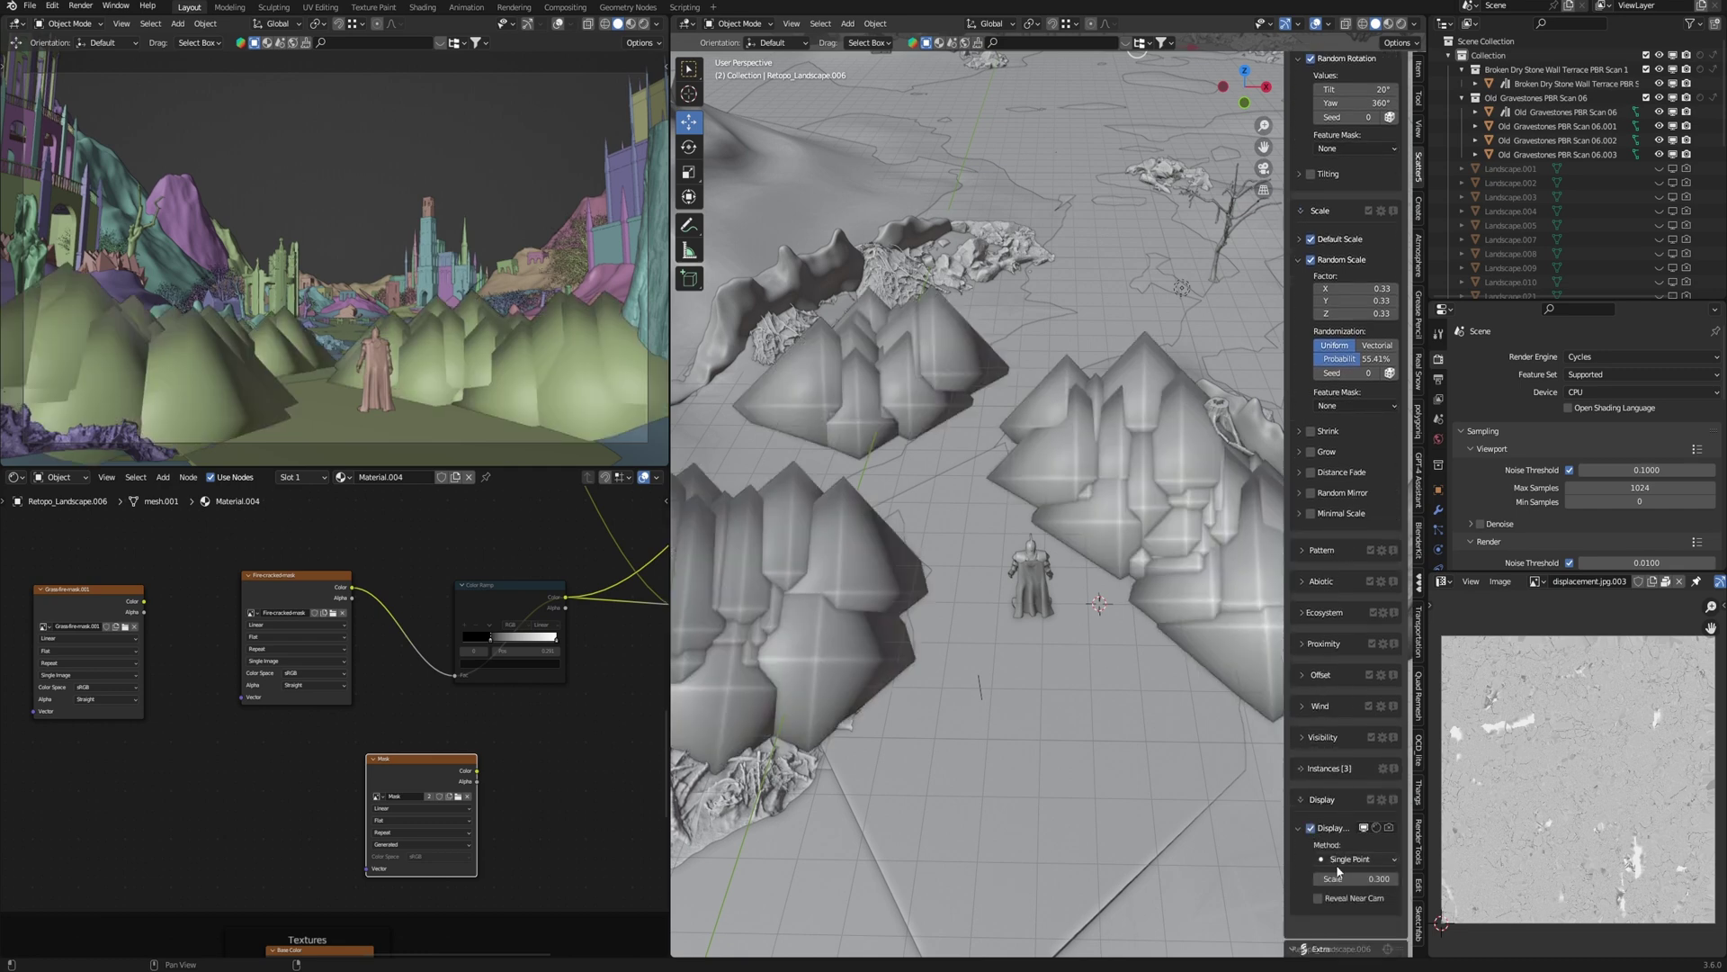
drag(1363, 879, 1314, 879)
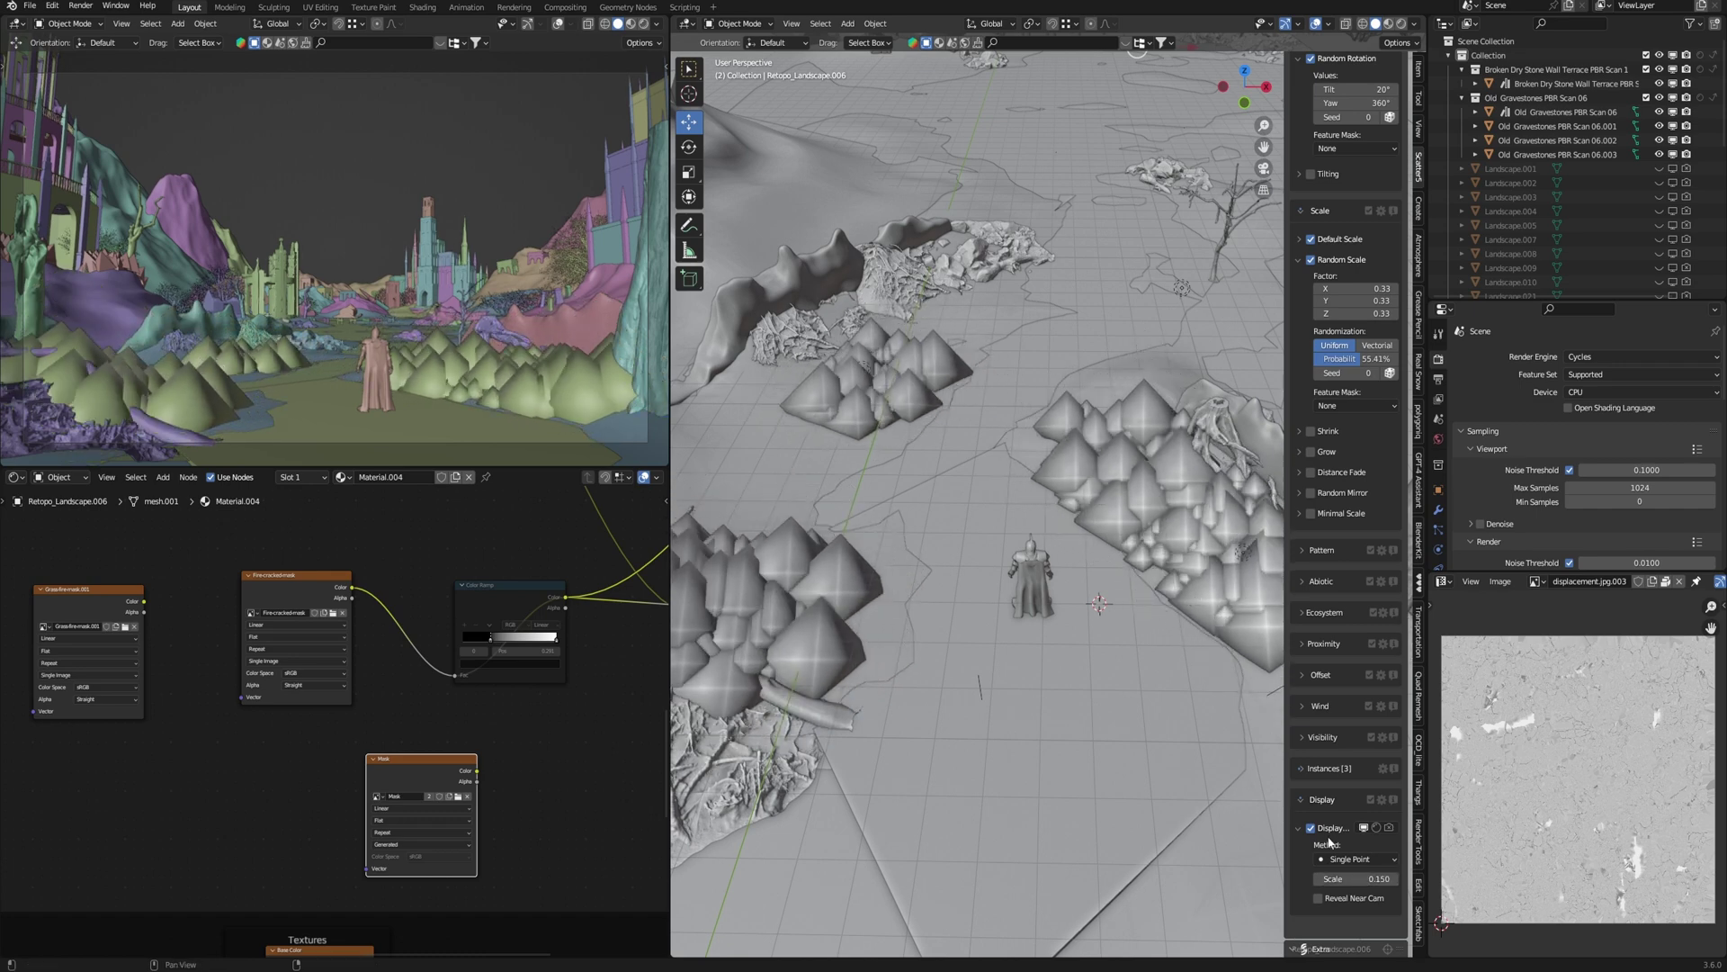
click(1357, 859)
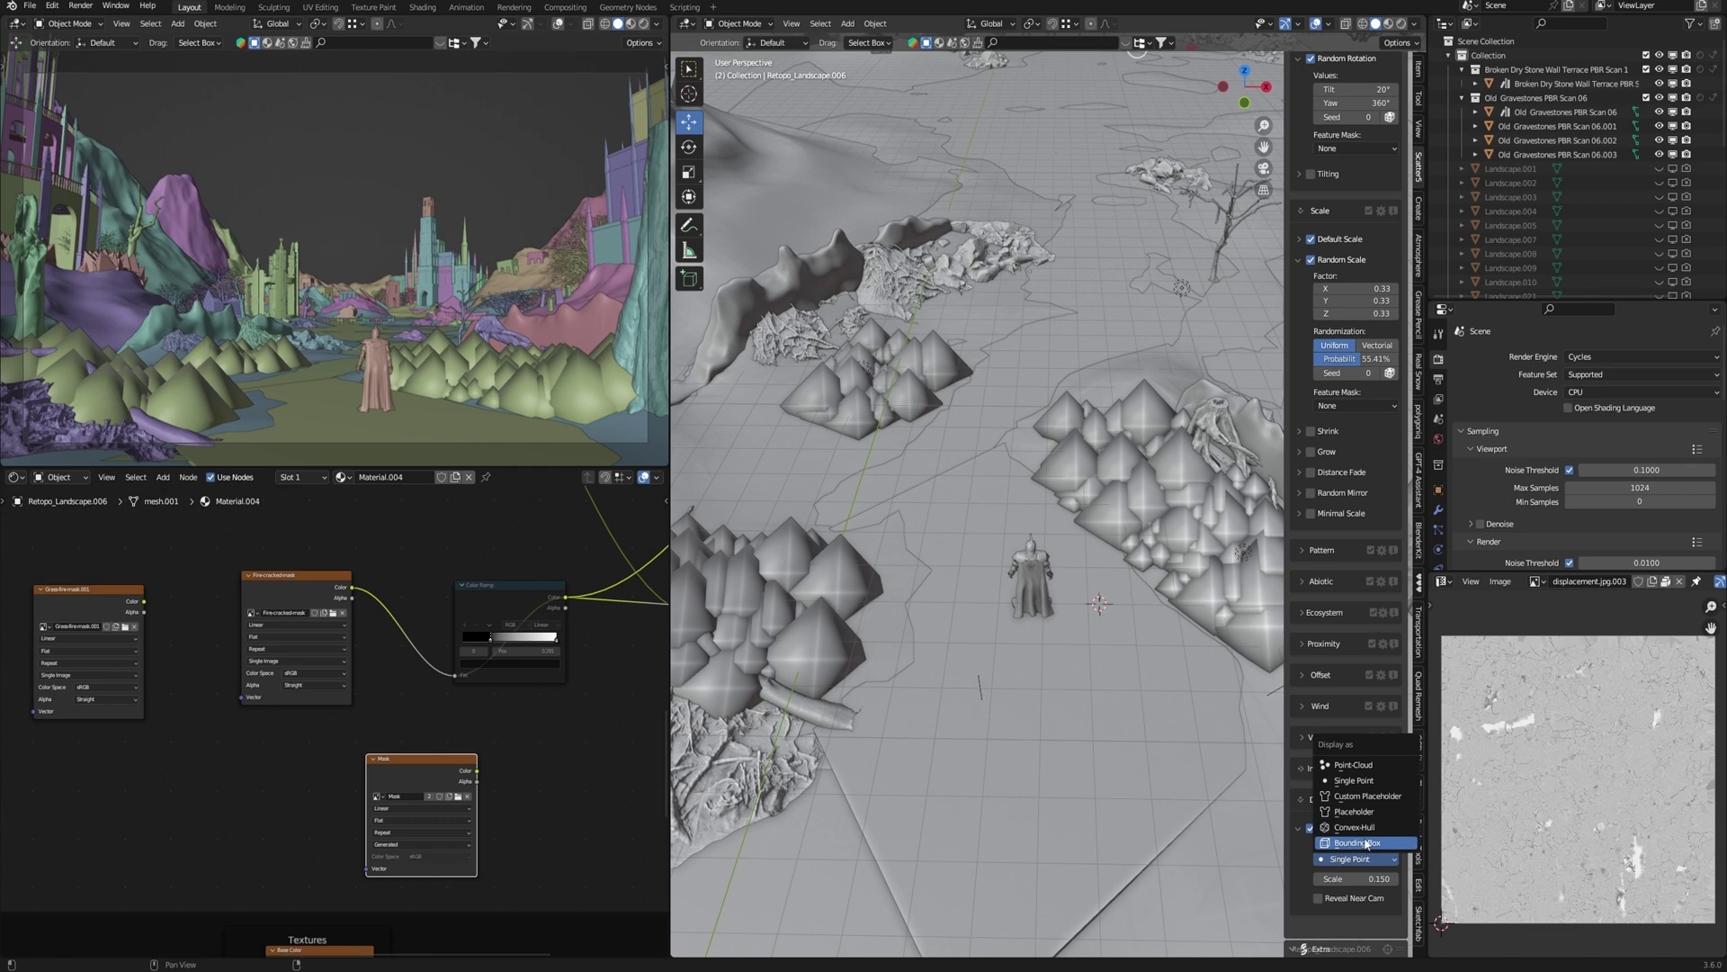
click(1356, 827)
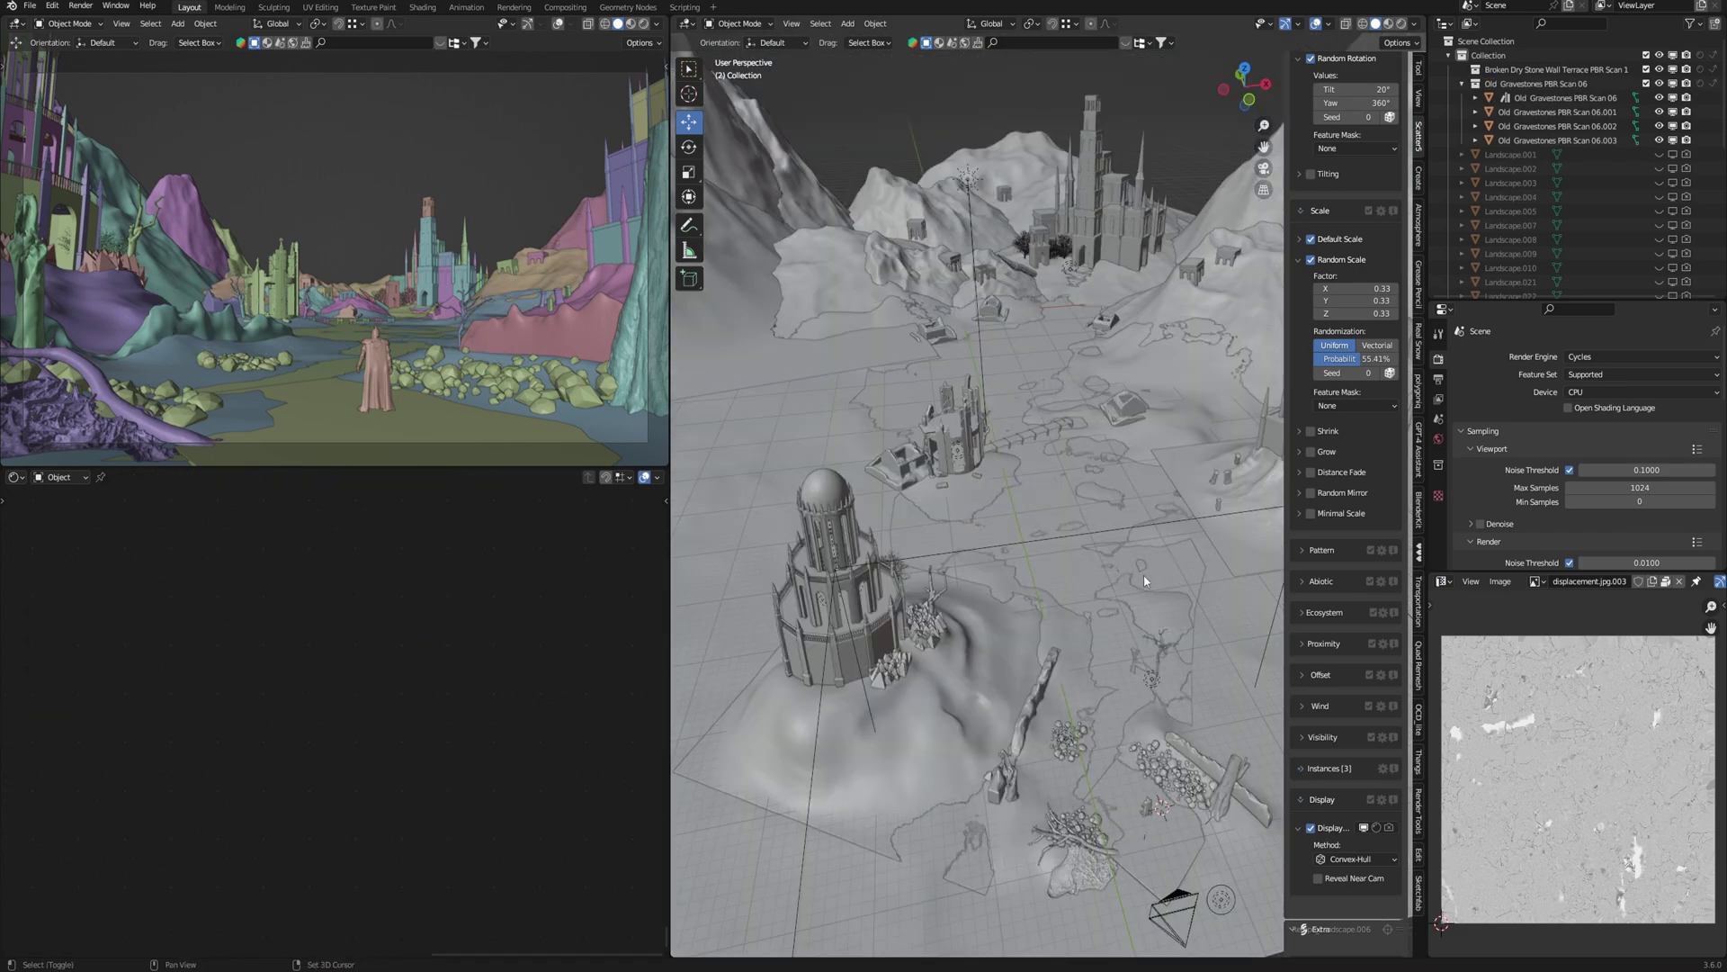
- Browse botaniq's deciduous category and spawn the winter Linden tree, Tree_Tilia-europaea_T_winter
middle_drag(1142, 574, 1137, 611)
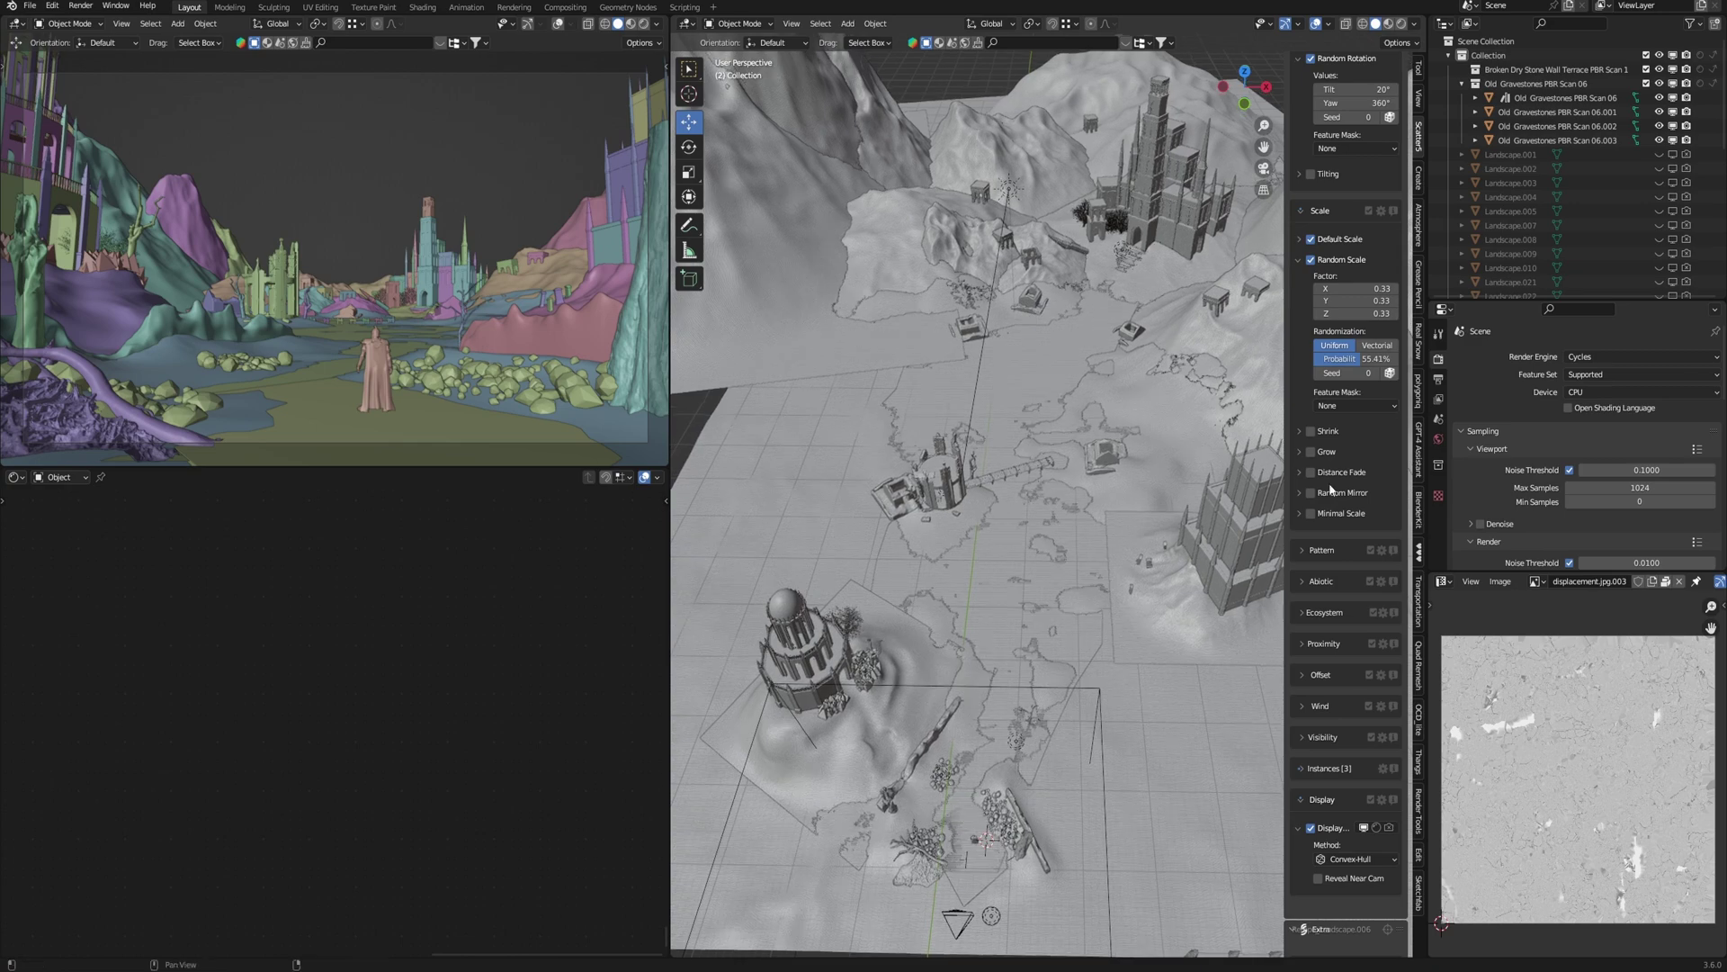
click(1419, 393)
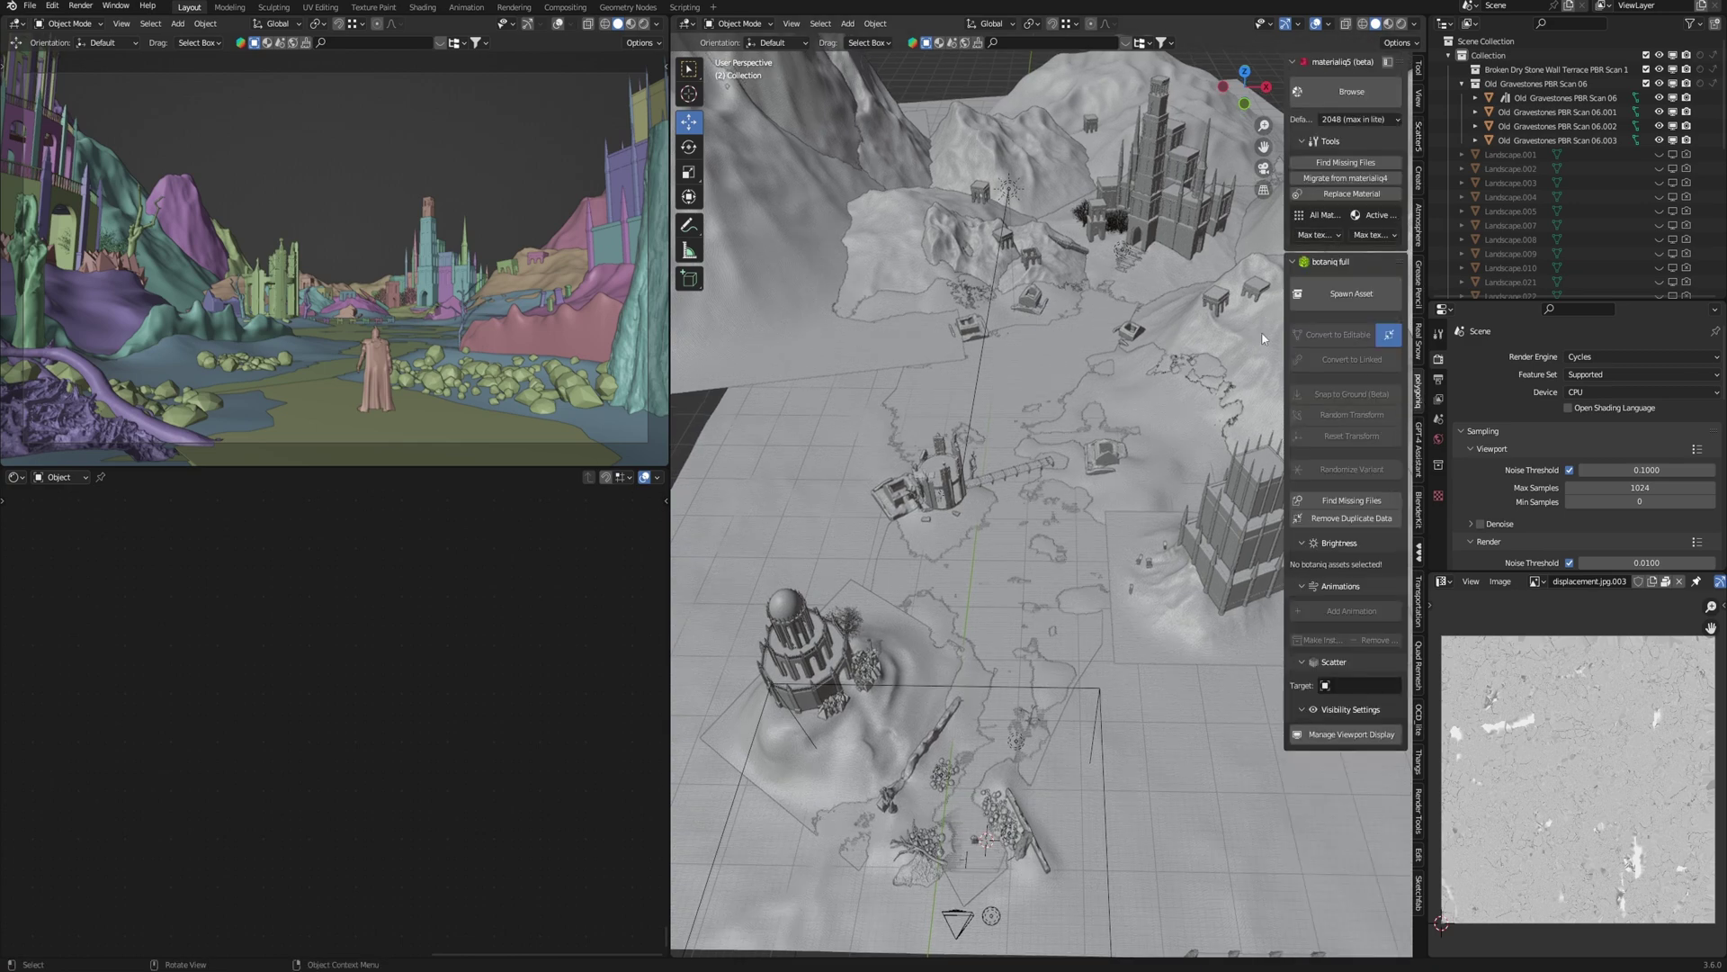
click(1332, 297)
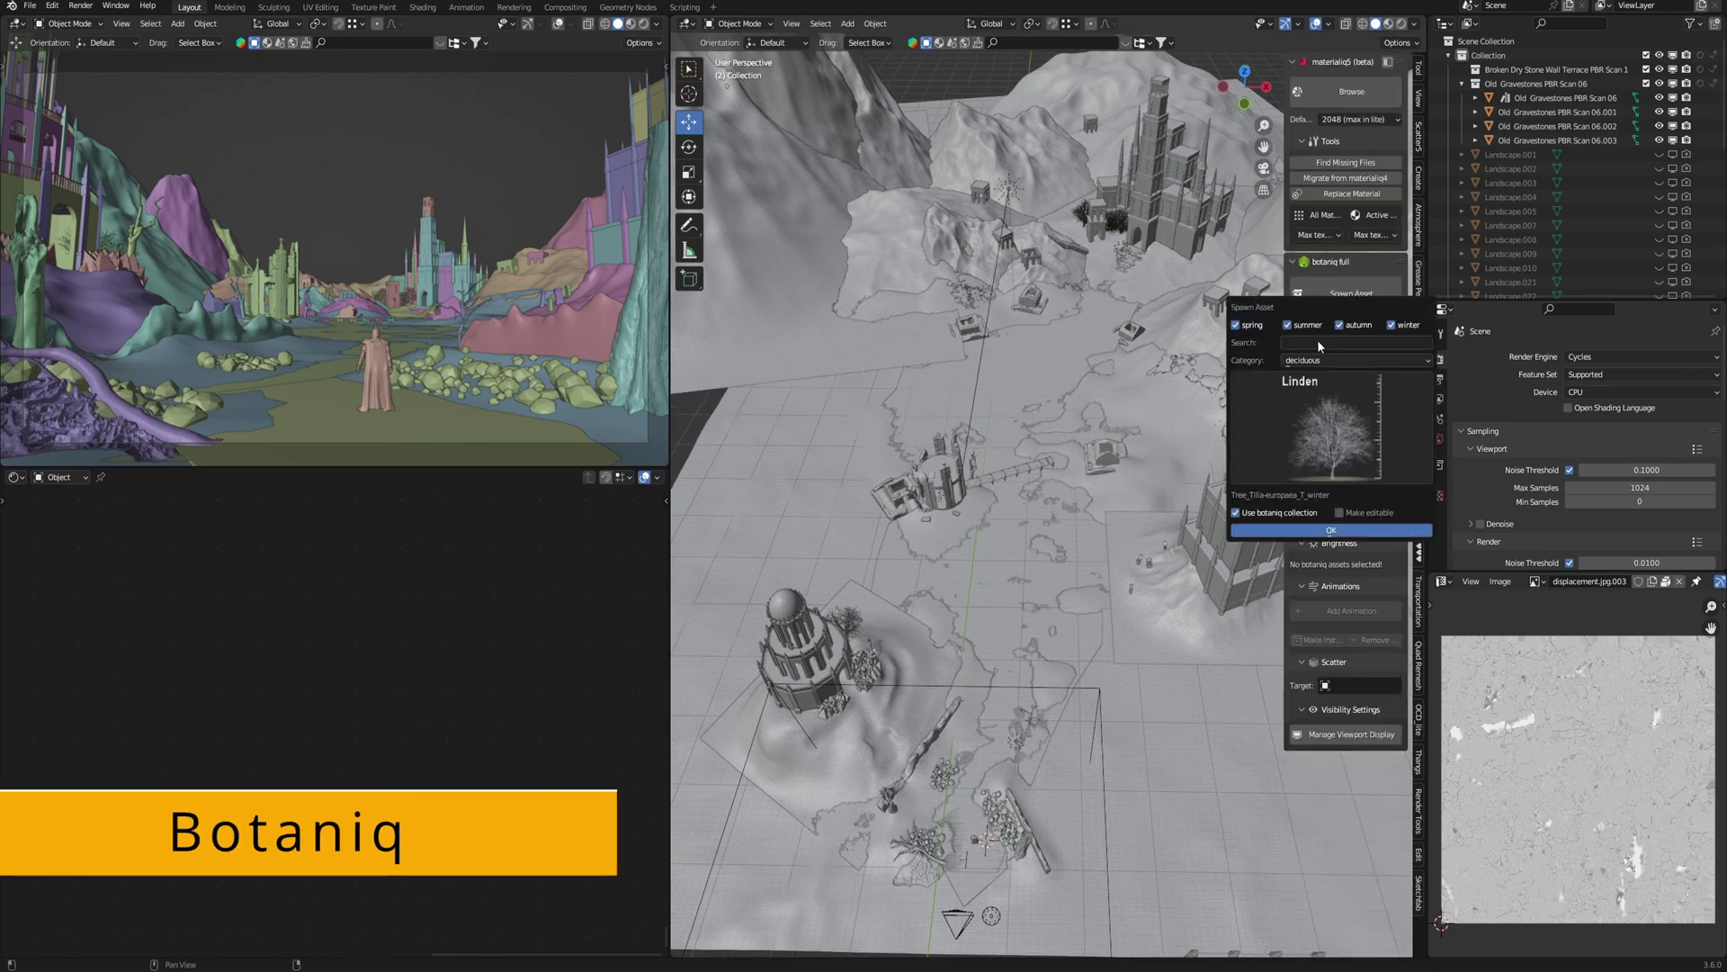
click(1335, 436)
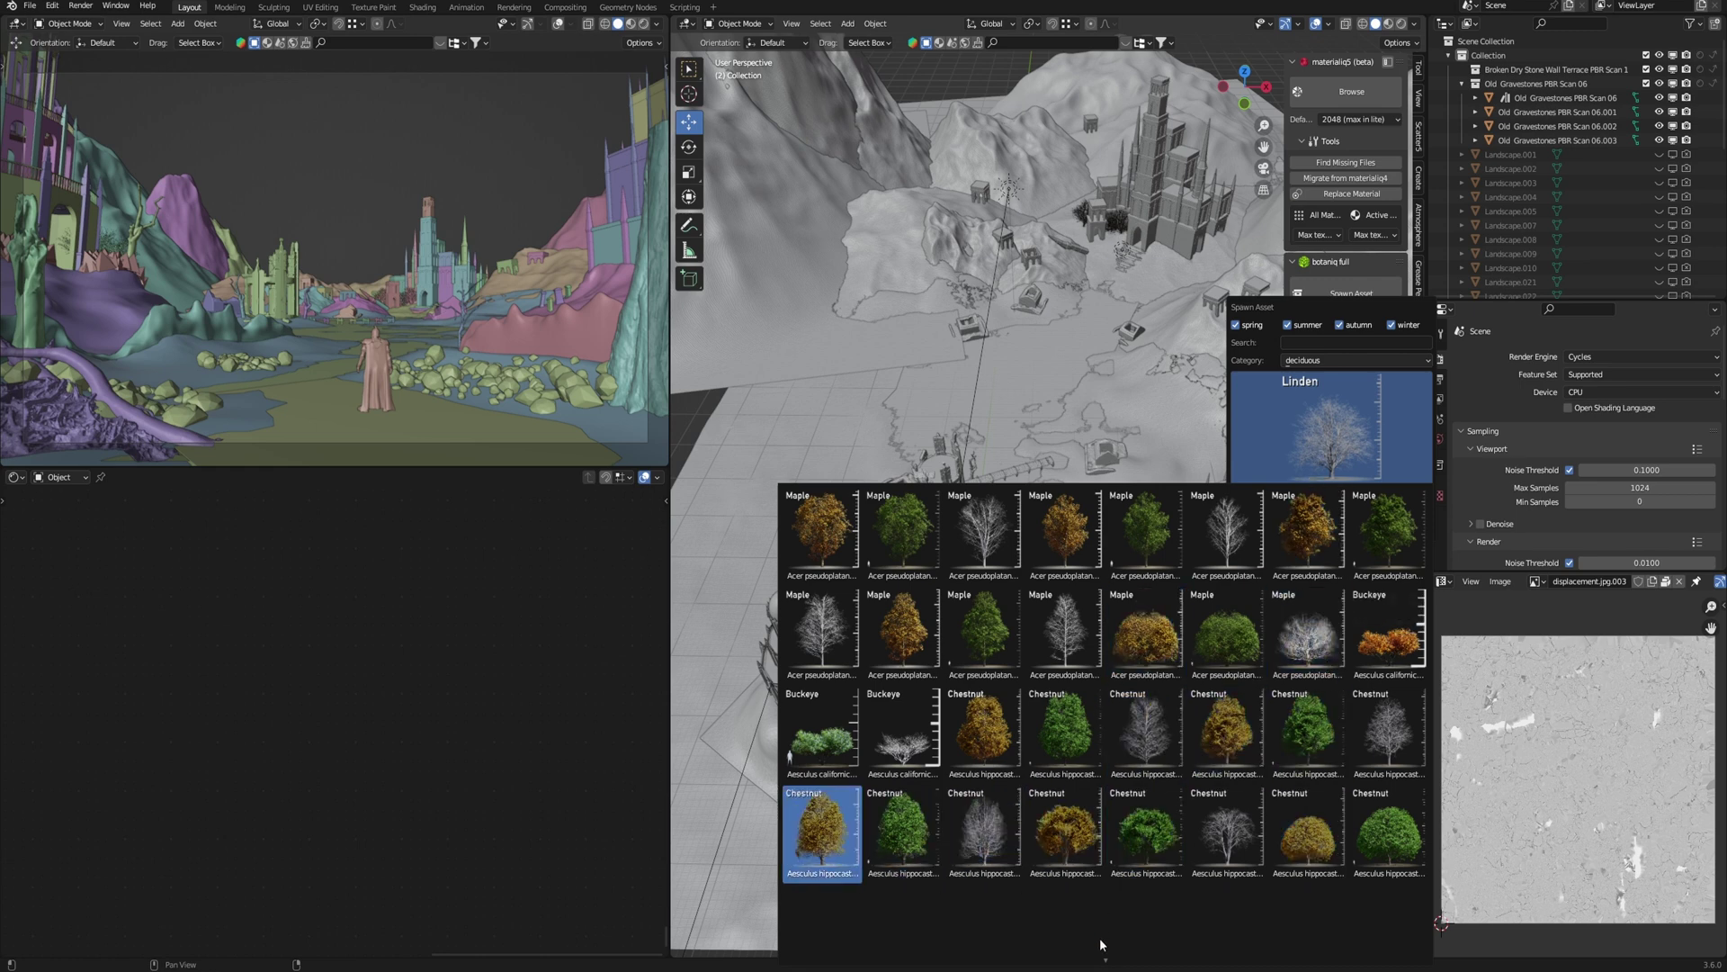
scroll(1099, 932, down, 3)
scroll(1097, 936, down, 2)
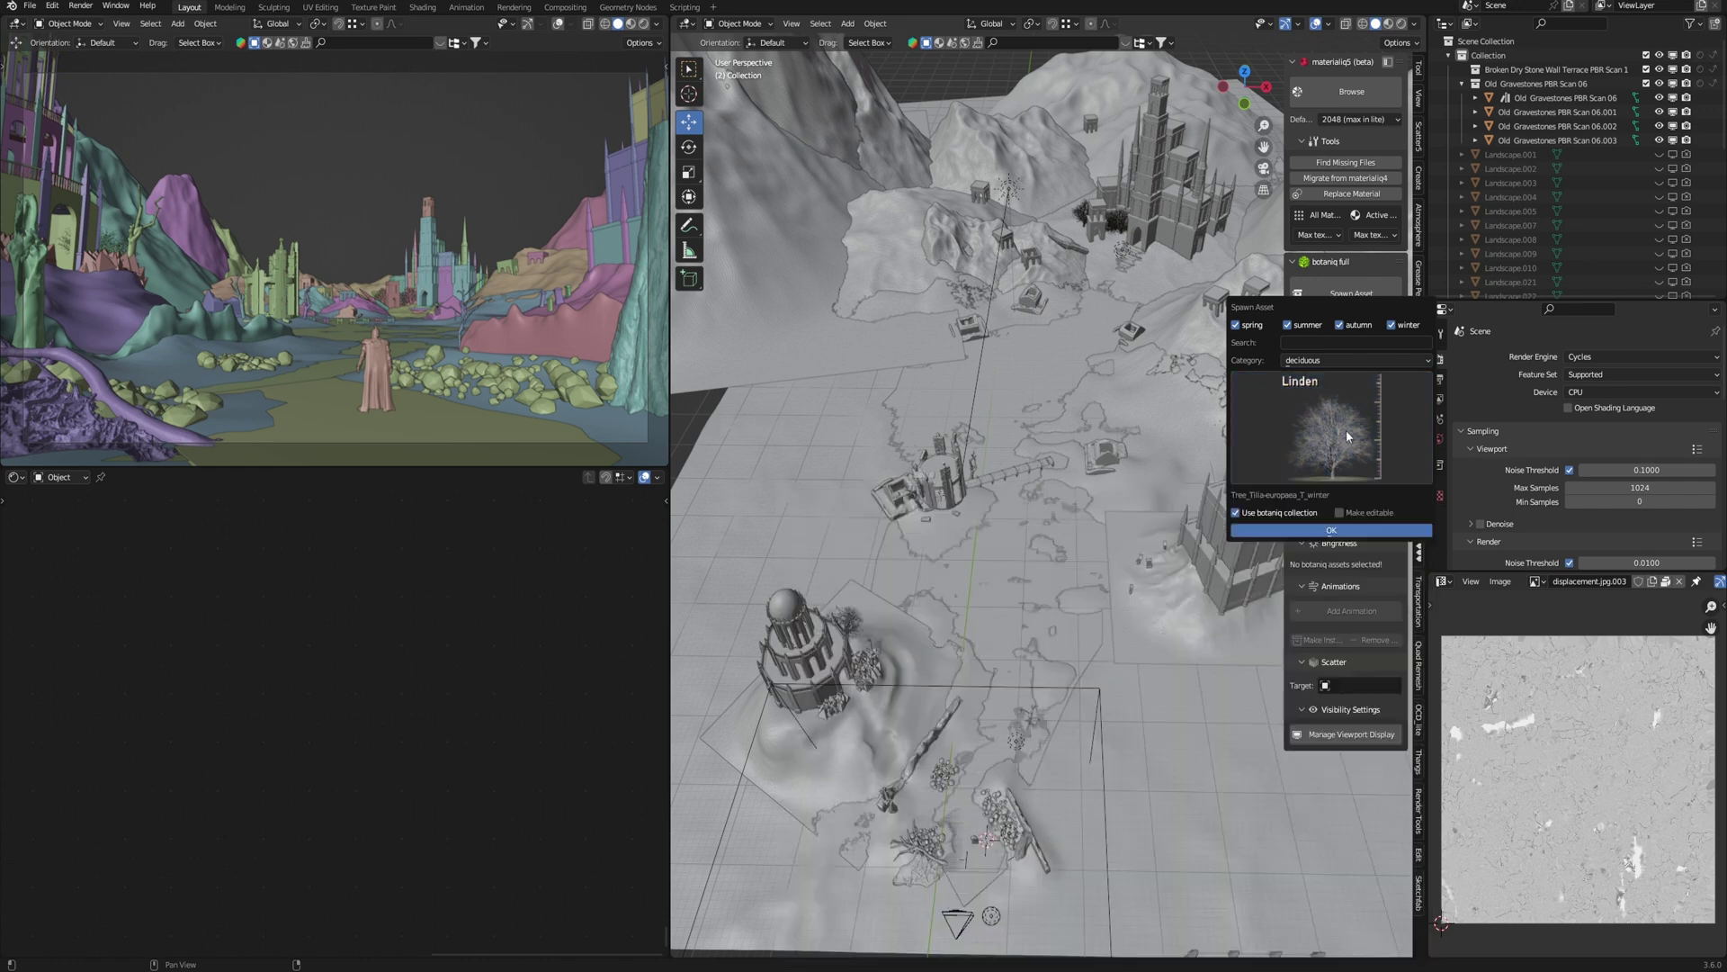
click(1336, 533)
- Convert the spawned Linden tree to an editable object
shift+middle_drag(1067, 859, 1286, 395)
scroll(1139, 645, up, 4)
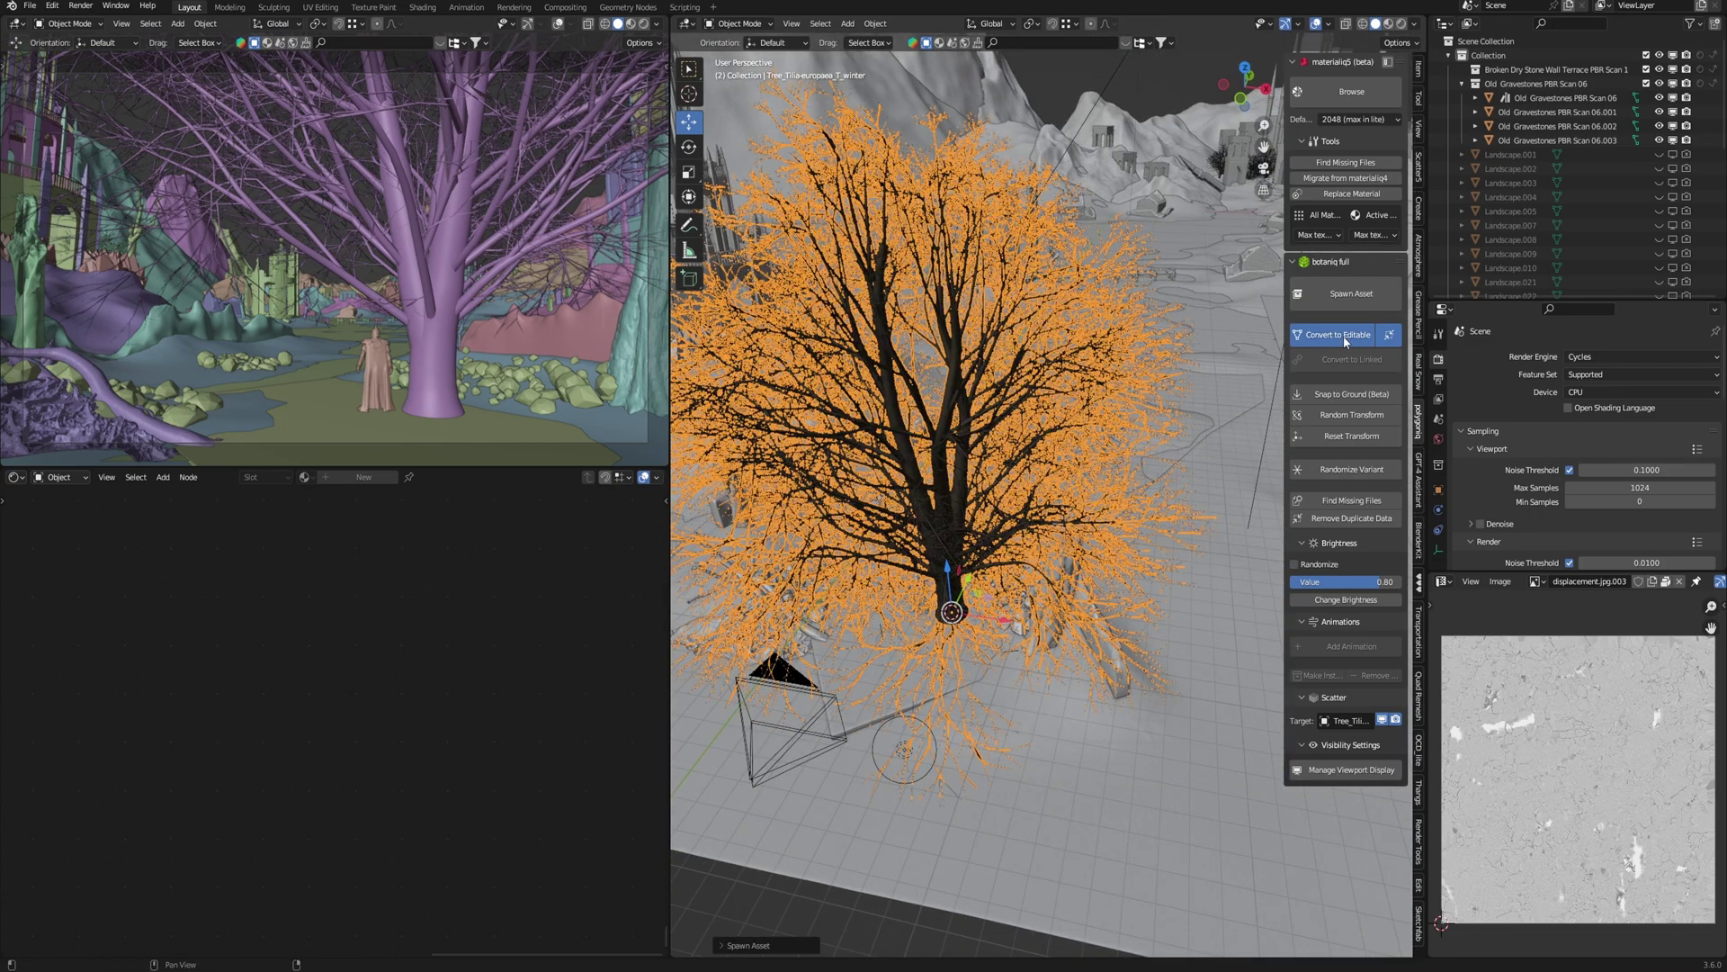
click(1347, 340)
shift+middle_drag(938, 581, 1009, 622)
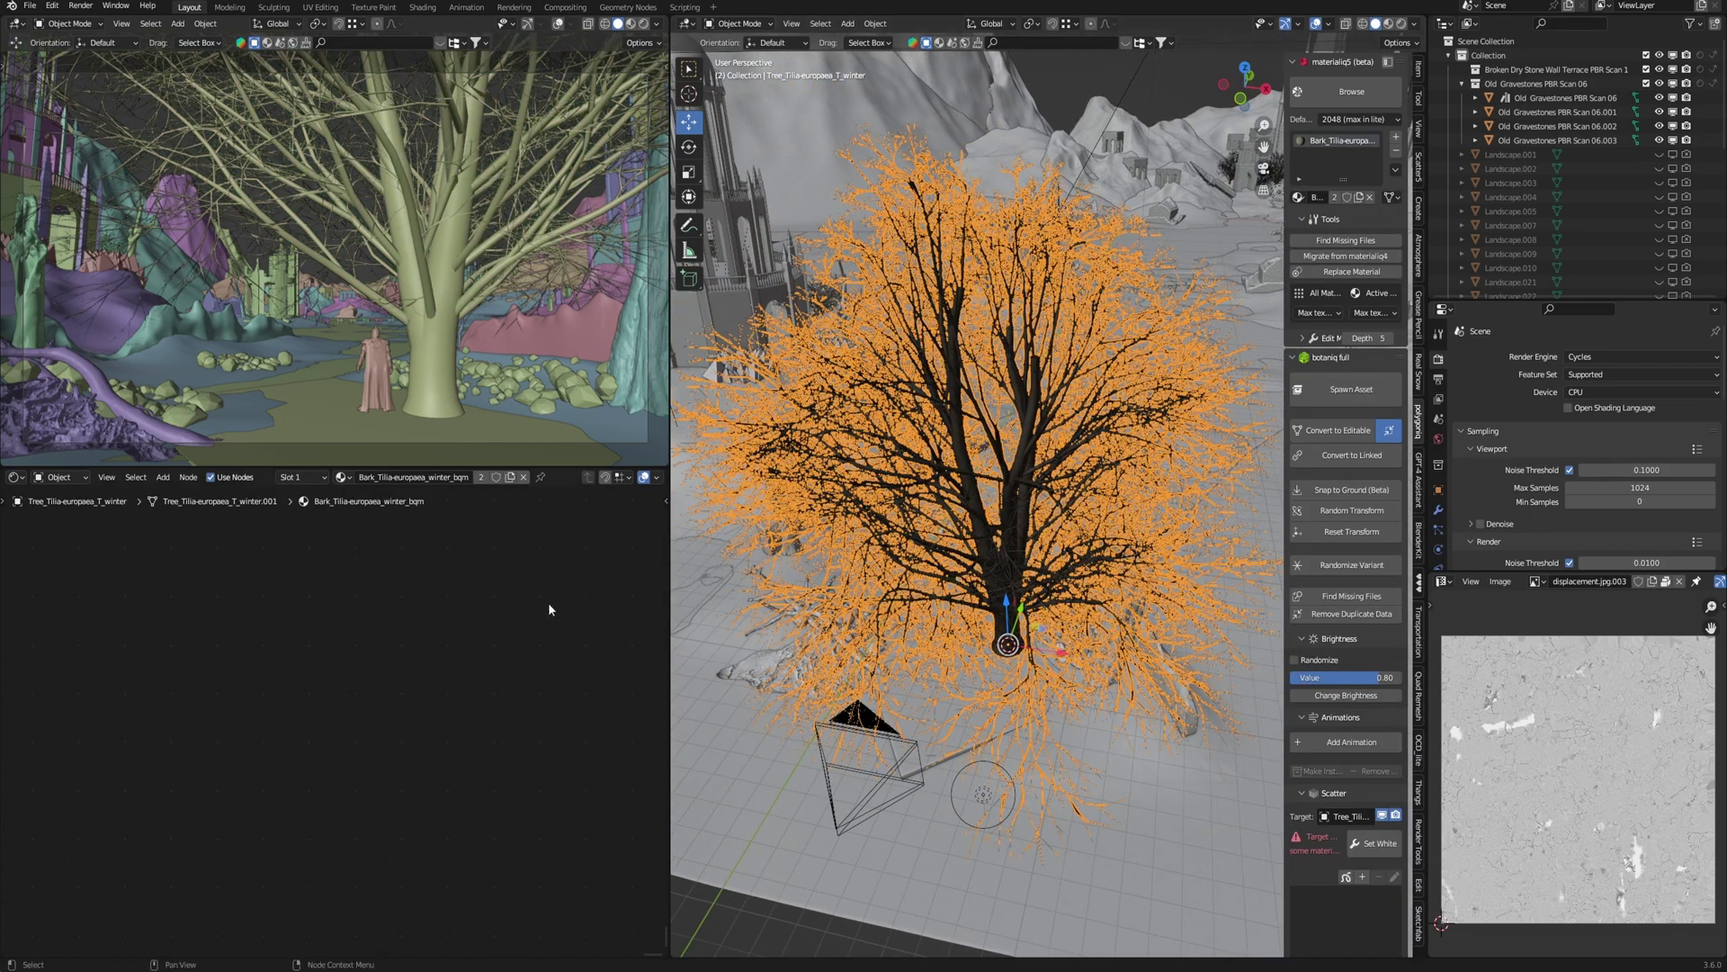
- Examine the Linden bark material's nodes, checking the snow and moss settings of the bark group
scroll(459, 637, down, 4)
scroll(289, 649, down, 3)
scroll(455, 771, up, 1)
middle_drag(289, 649, 360, 701)
scroll(535, 790, up, 2)
scroll(400, 720, up, 6)
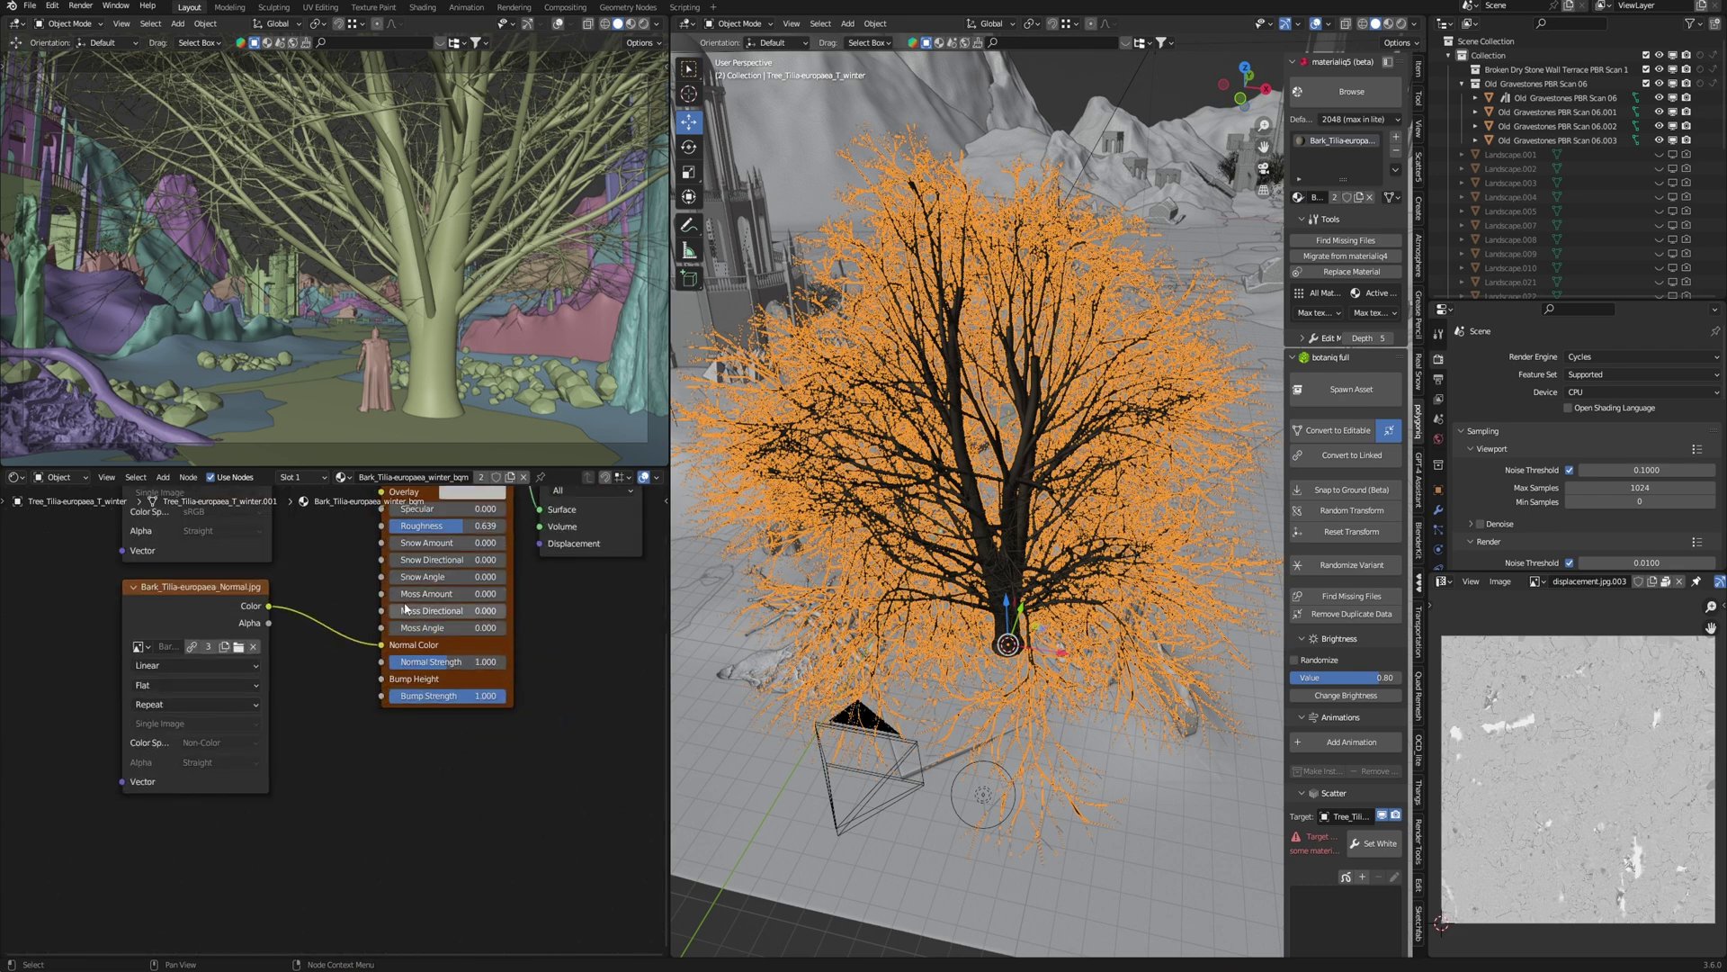
click(463, 666)
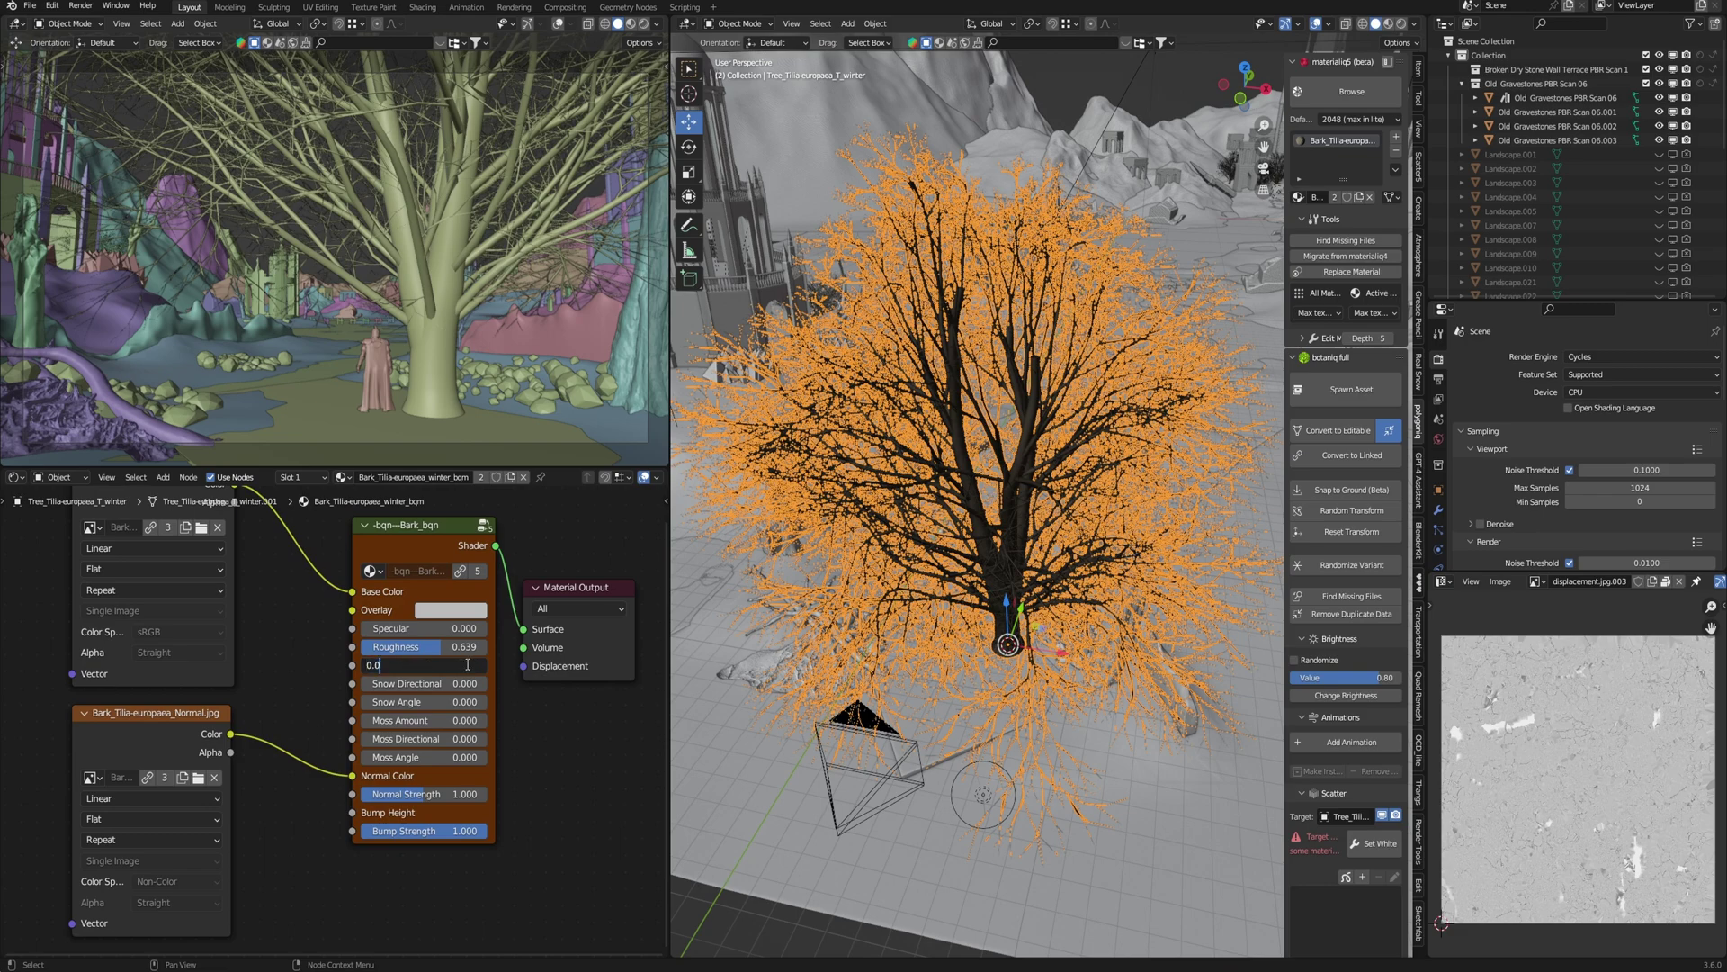
key(Return)
- Scale the Linden tree down to about 0.32 of its size in the top view
scroll(1025, 544, down, 5)
middle_drag(1030, 542, 1000, 547)
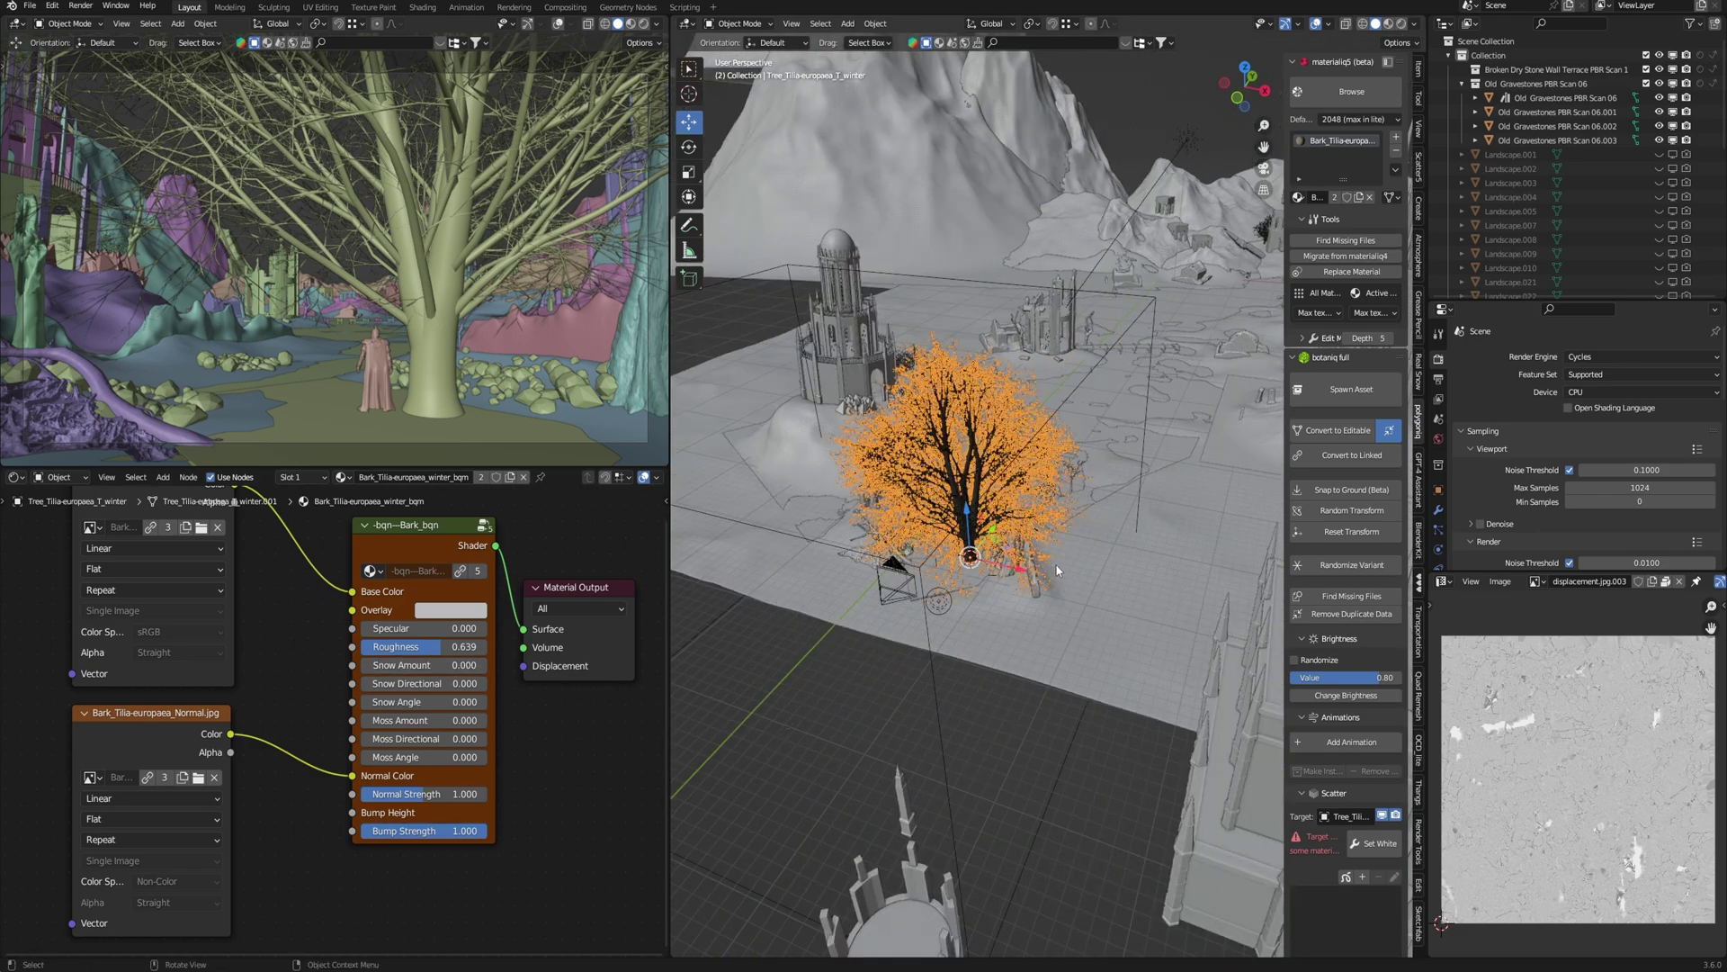
scroll(996, 548, up, 6)
scroll(996, 546, down, 8)
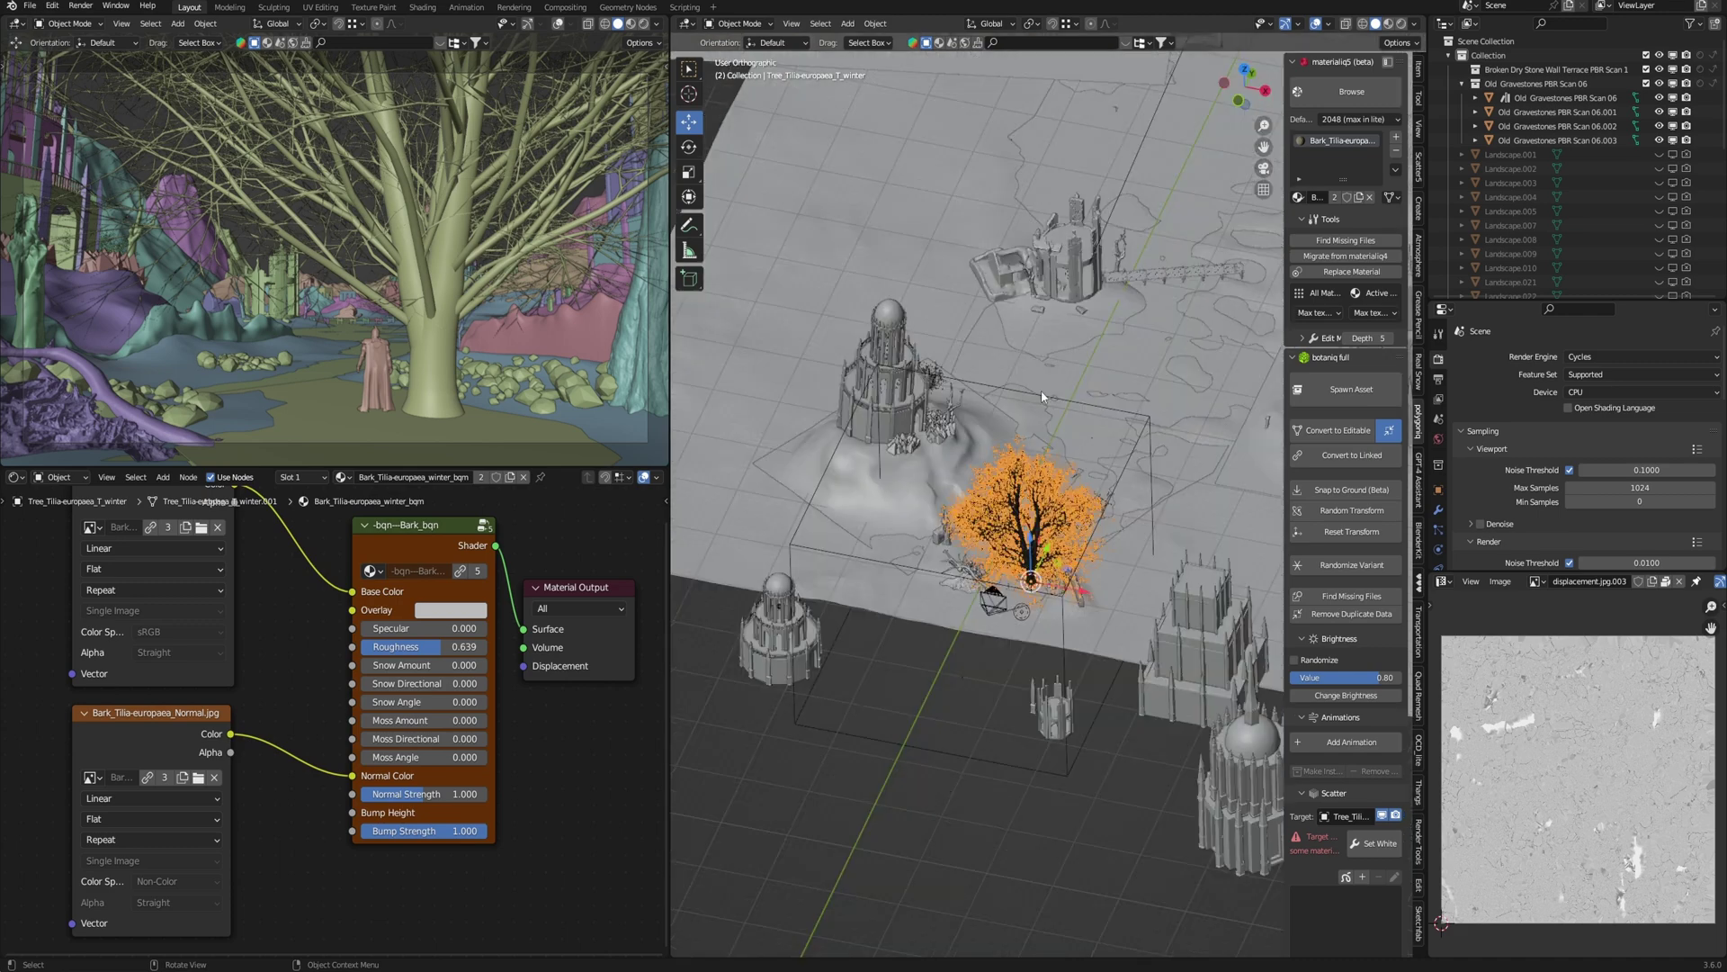
key(KP_7)
scroll(1071, 569, down, 2)
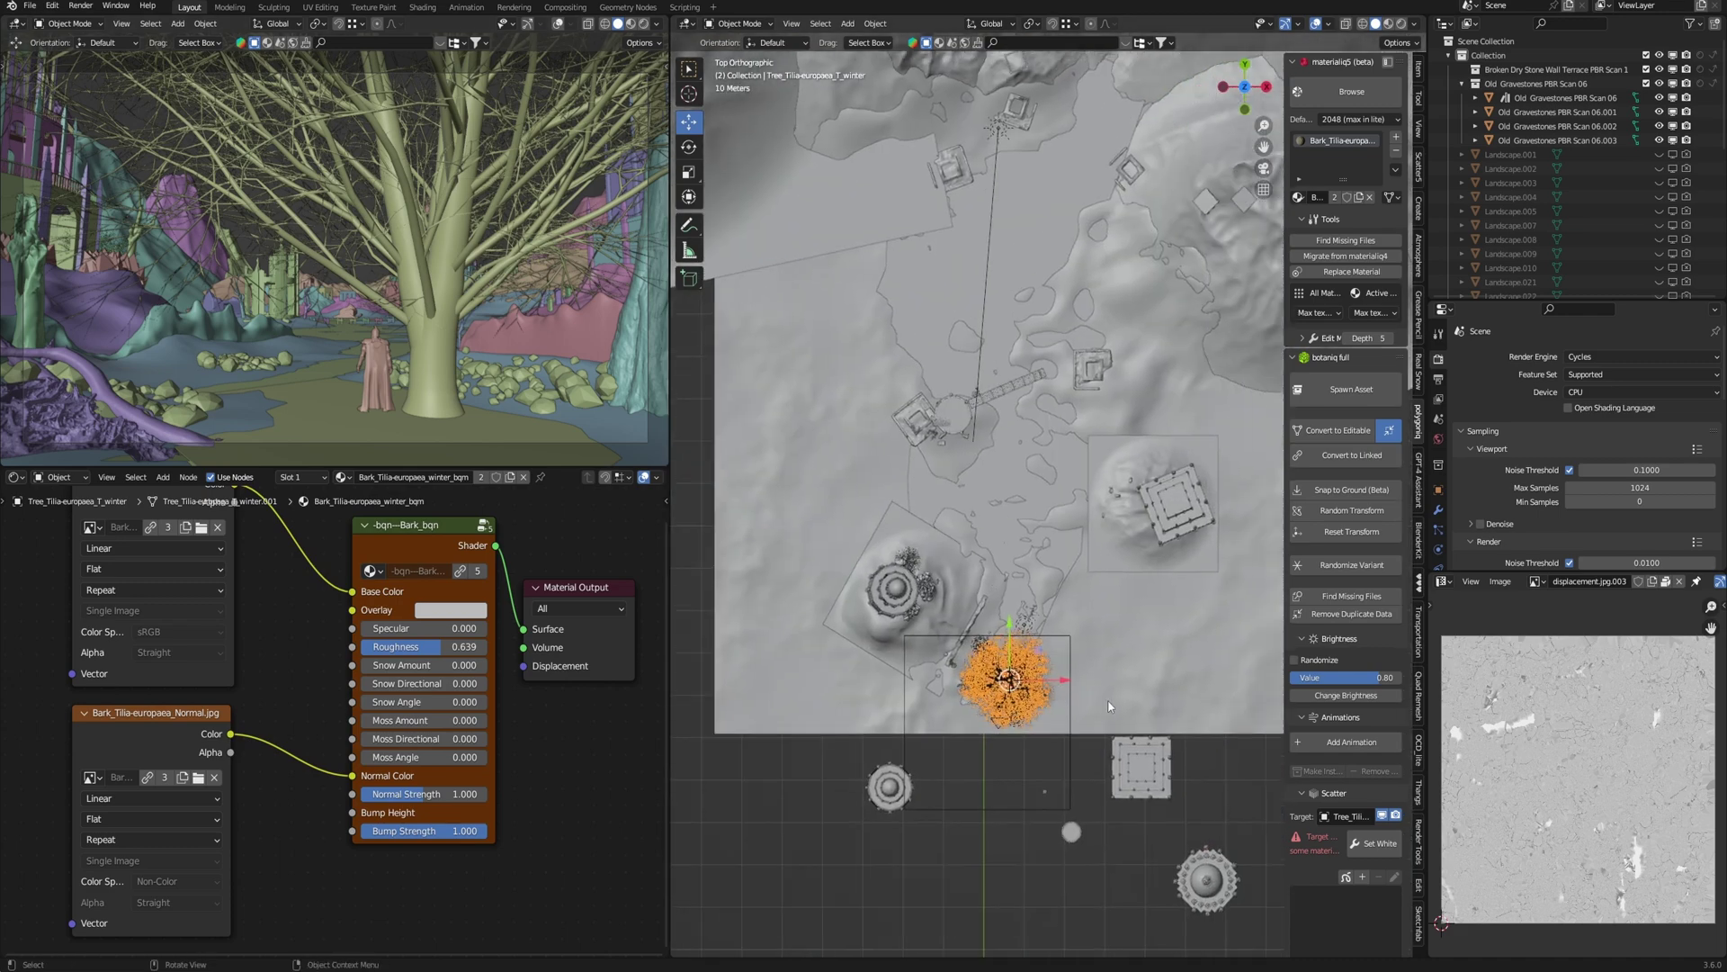
key(s)
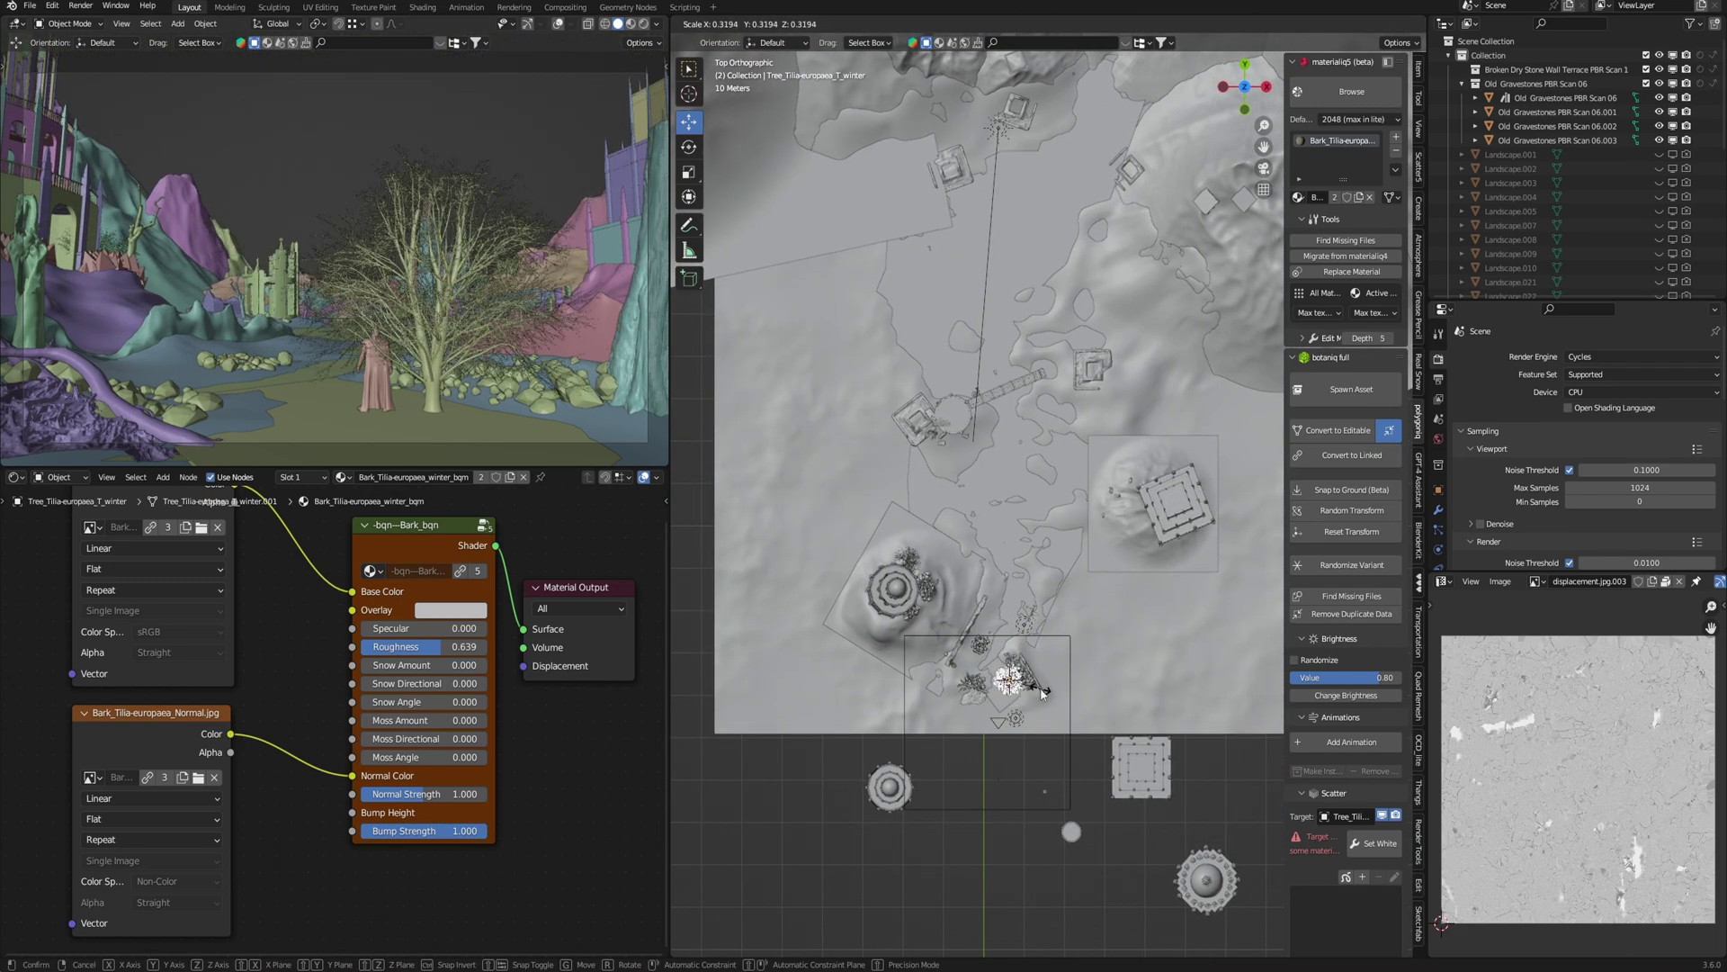
click(1042, 692)
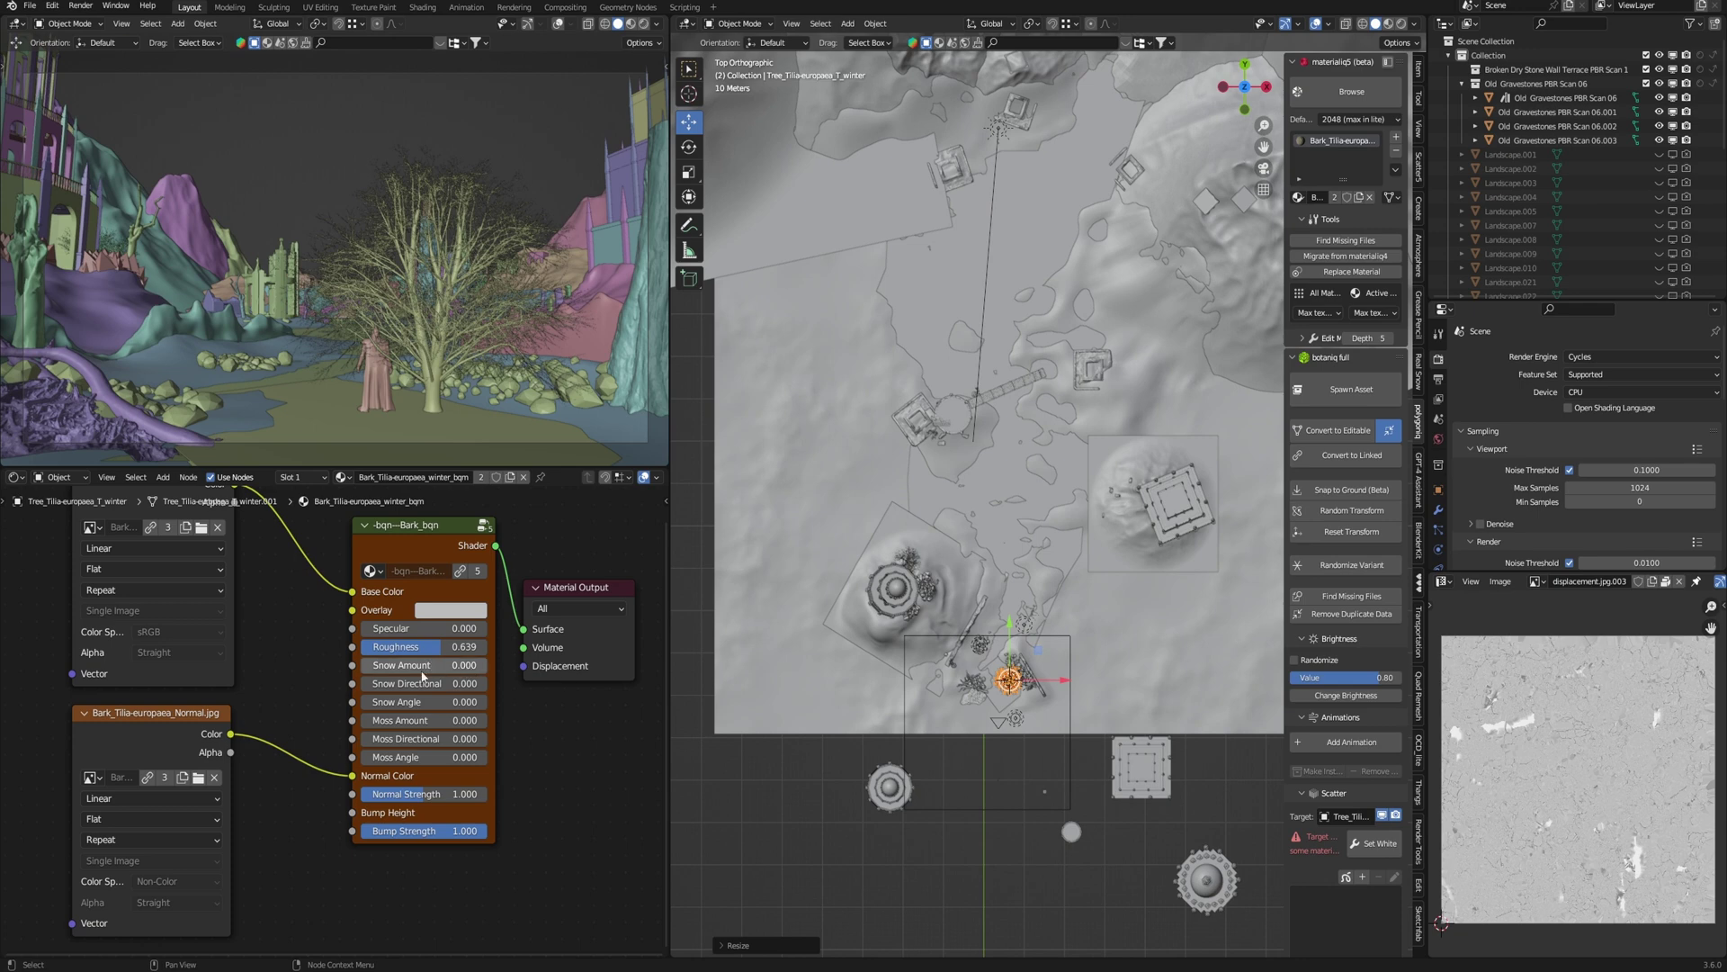
click(466, 670)
click(542, 744)
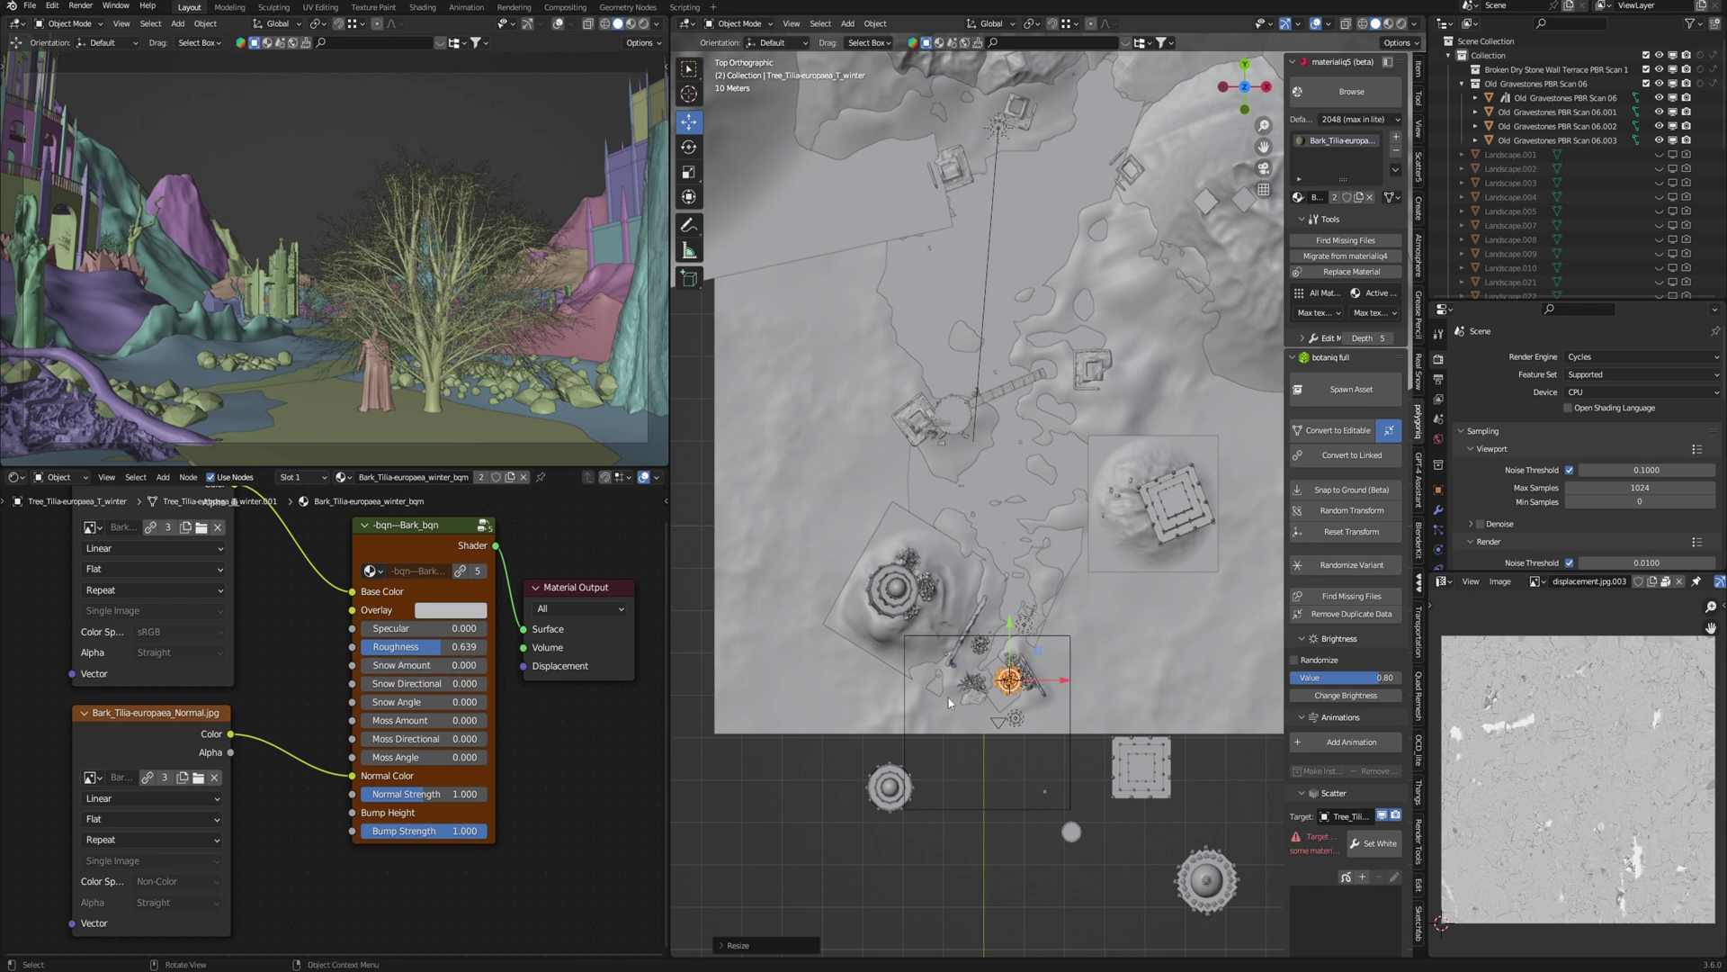
- Move the Linden tree beside the square tower on the small hill and rotate it
key(g)
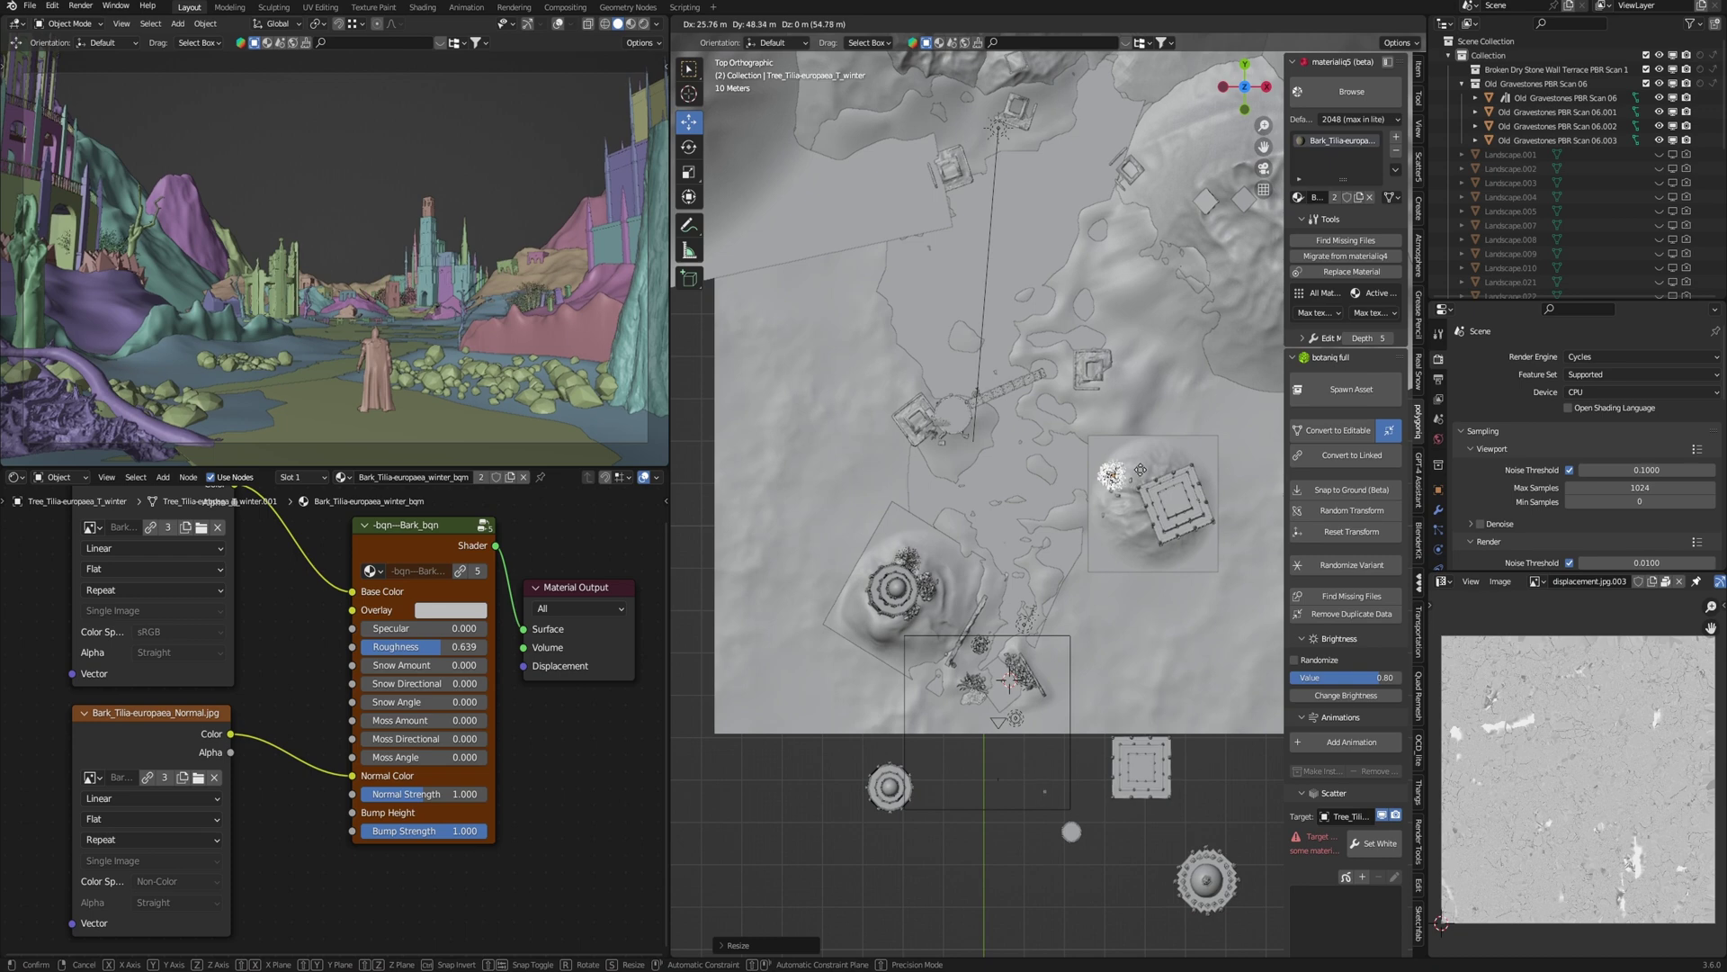
click(1137, 483)
key(g)
click(1206, 520)
shift+middle_drag(1205, 520, 1118, 565)
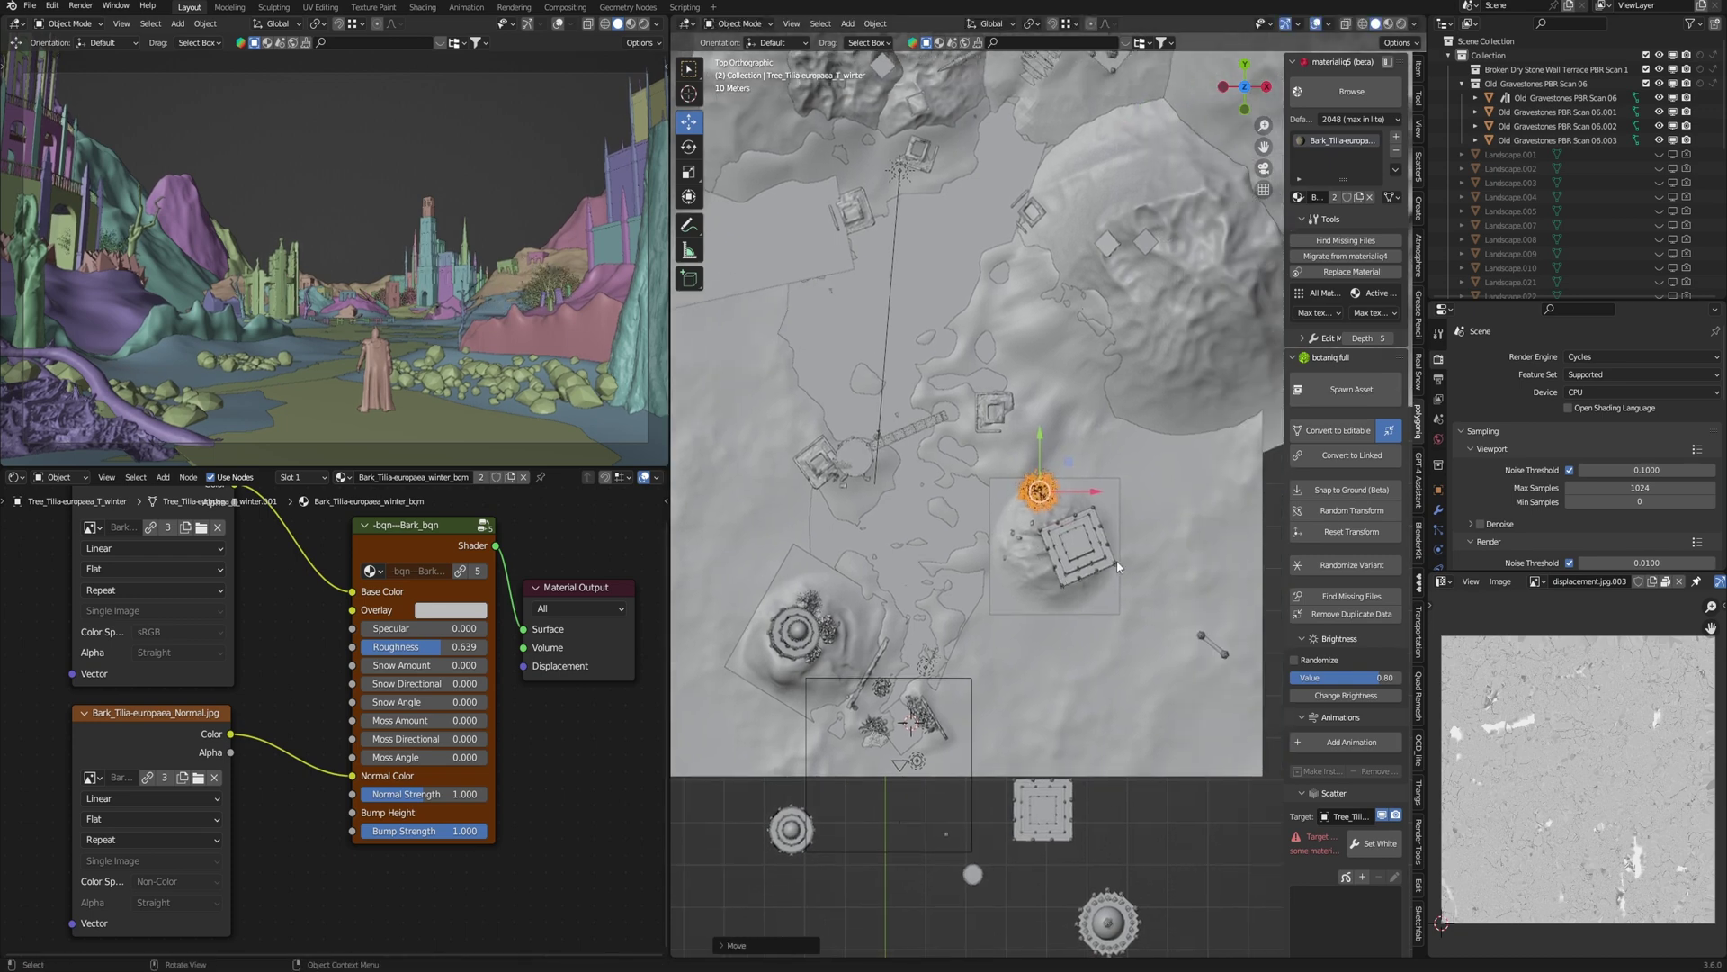
key(r)
click(1142, 511)
- Place a linked duplicate of the Linden tree behind the square tower's hill, adjust its height, scale it up about 1.27 times and rotate it
key(shift+d)
click(1185, 474)
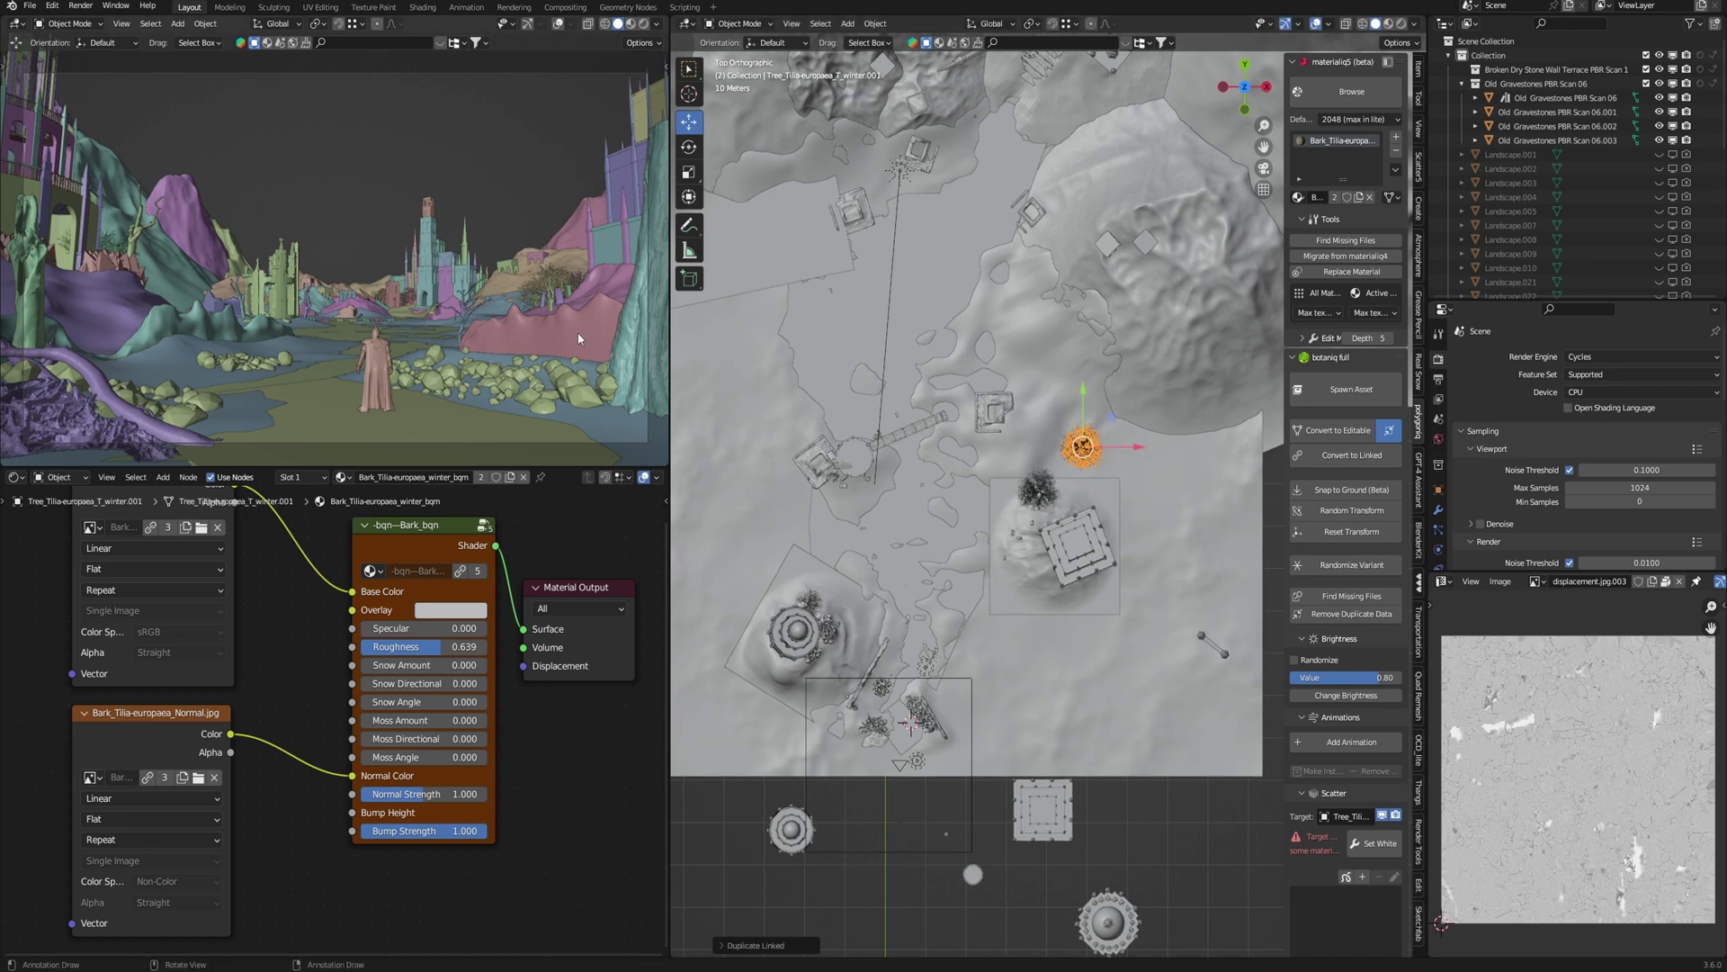
key(g)
key(z)
click(598, 379)
key(s)
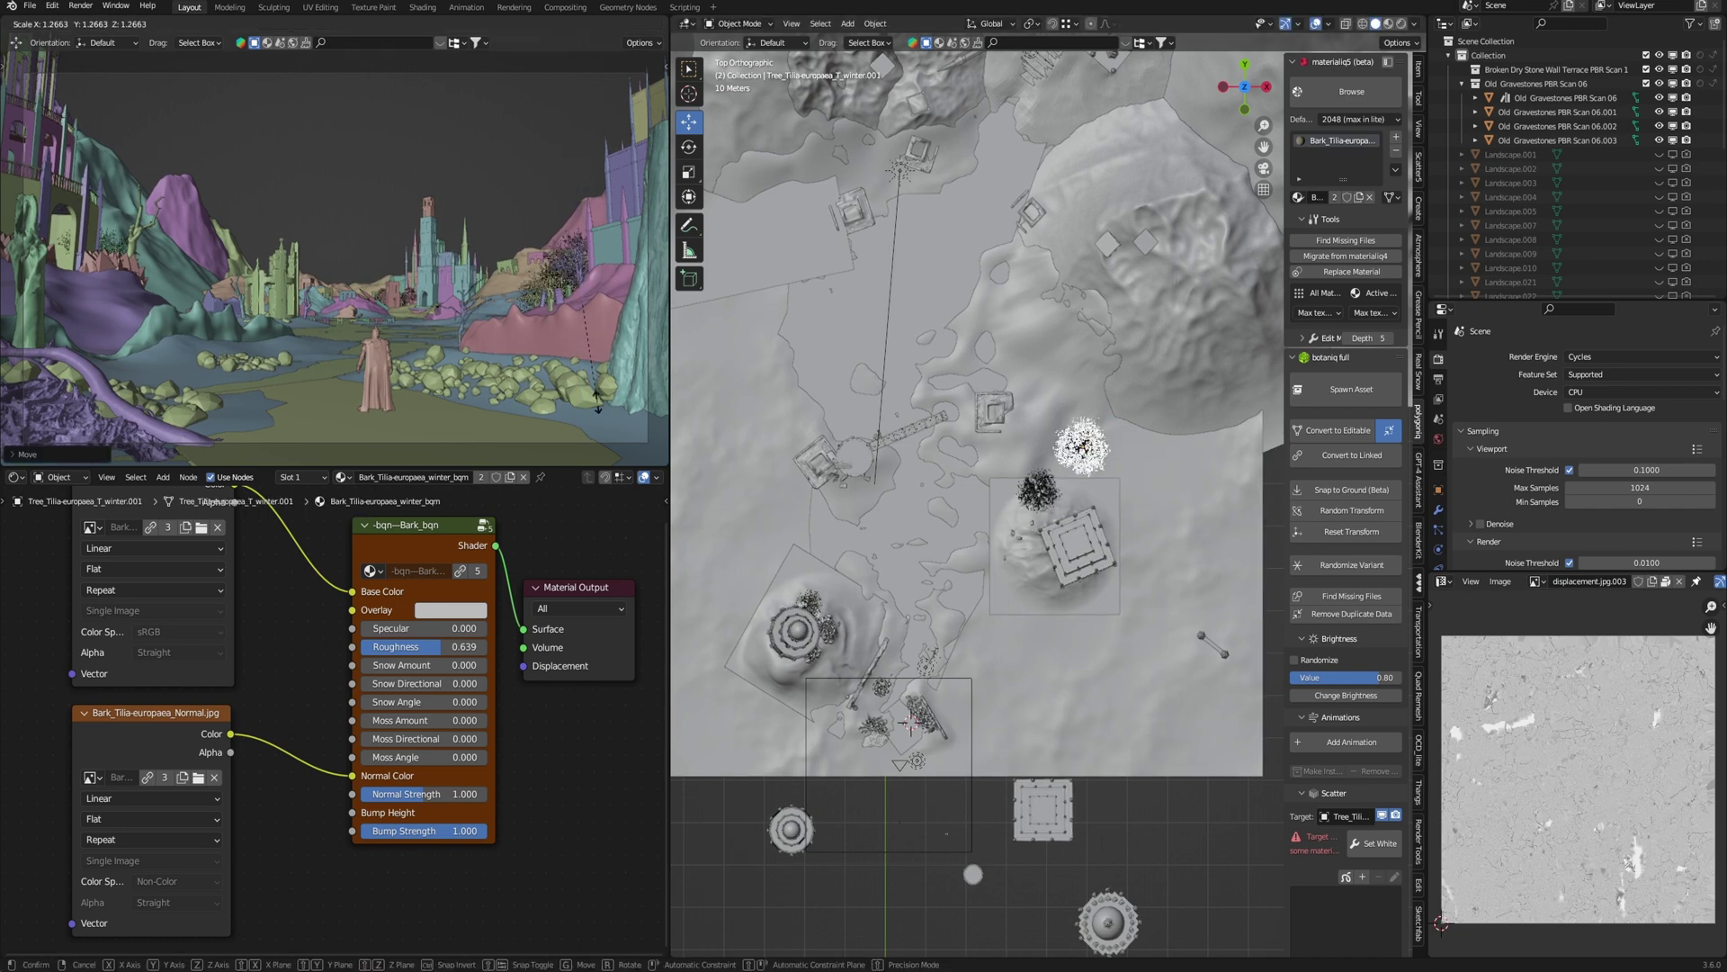
click(619, 407)
key(r)
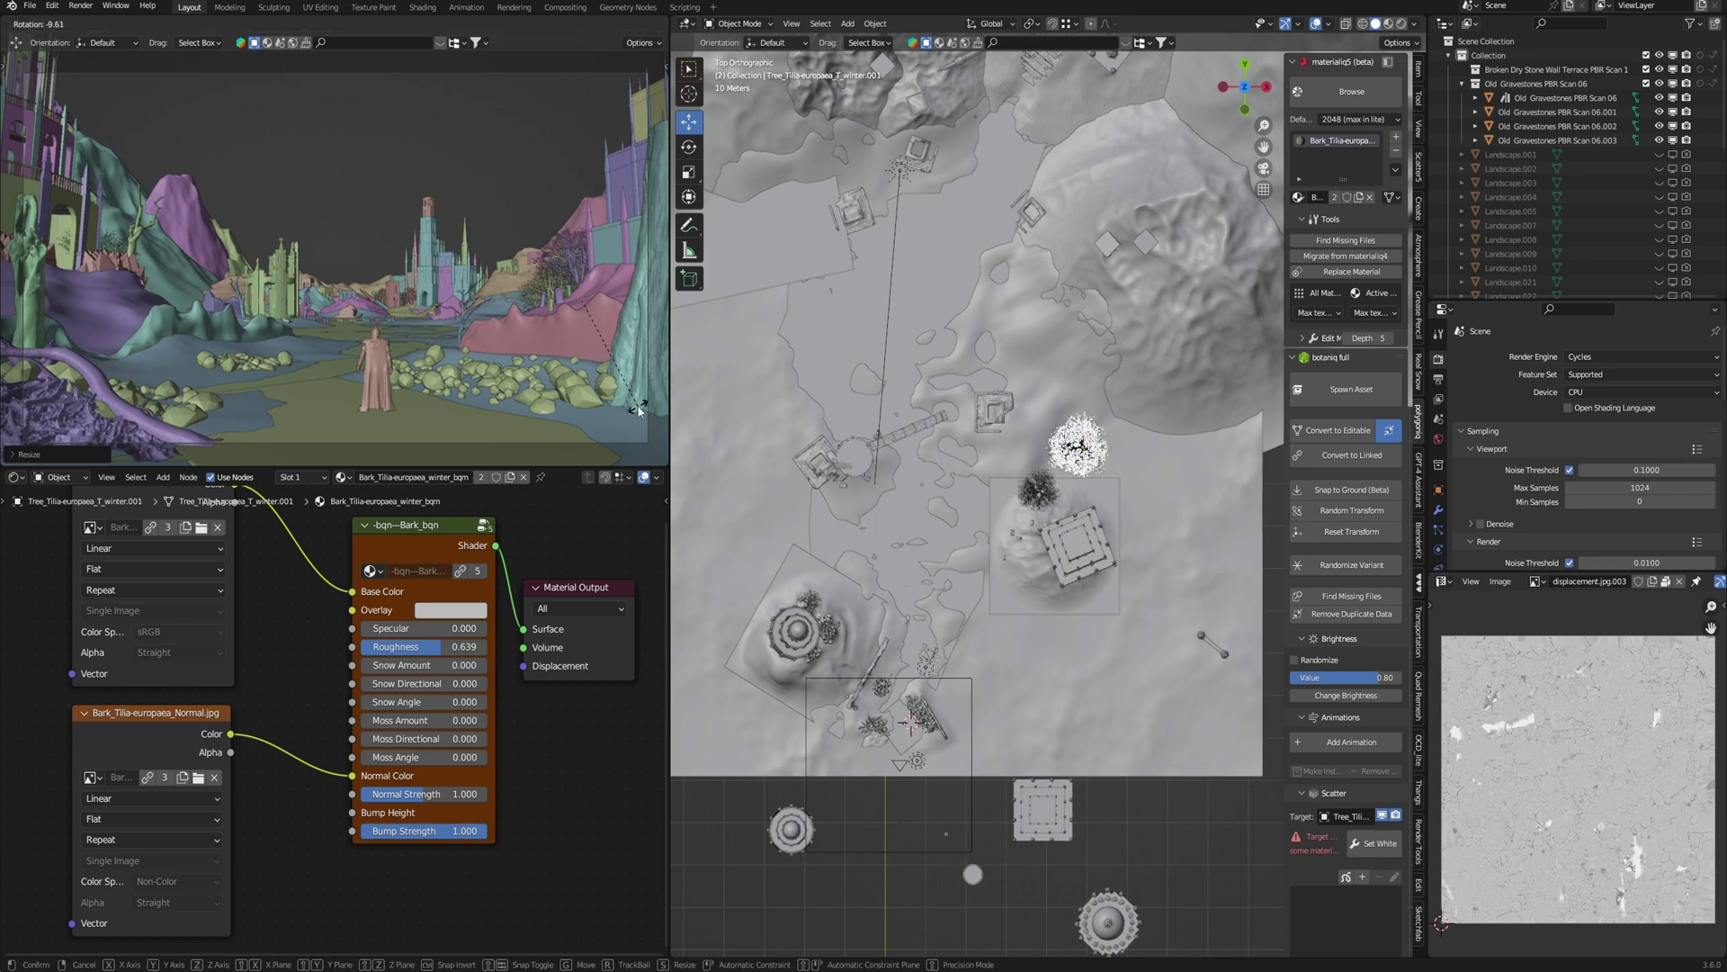
click(636, 407)
- Place another linked duplicate of the Linden tree across the water by the round end of the bridge, rotating it and adjusting its height
key(shift+d)
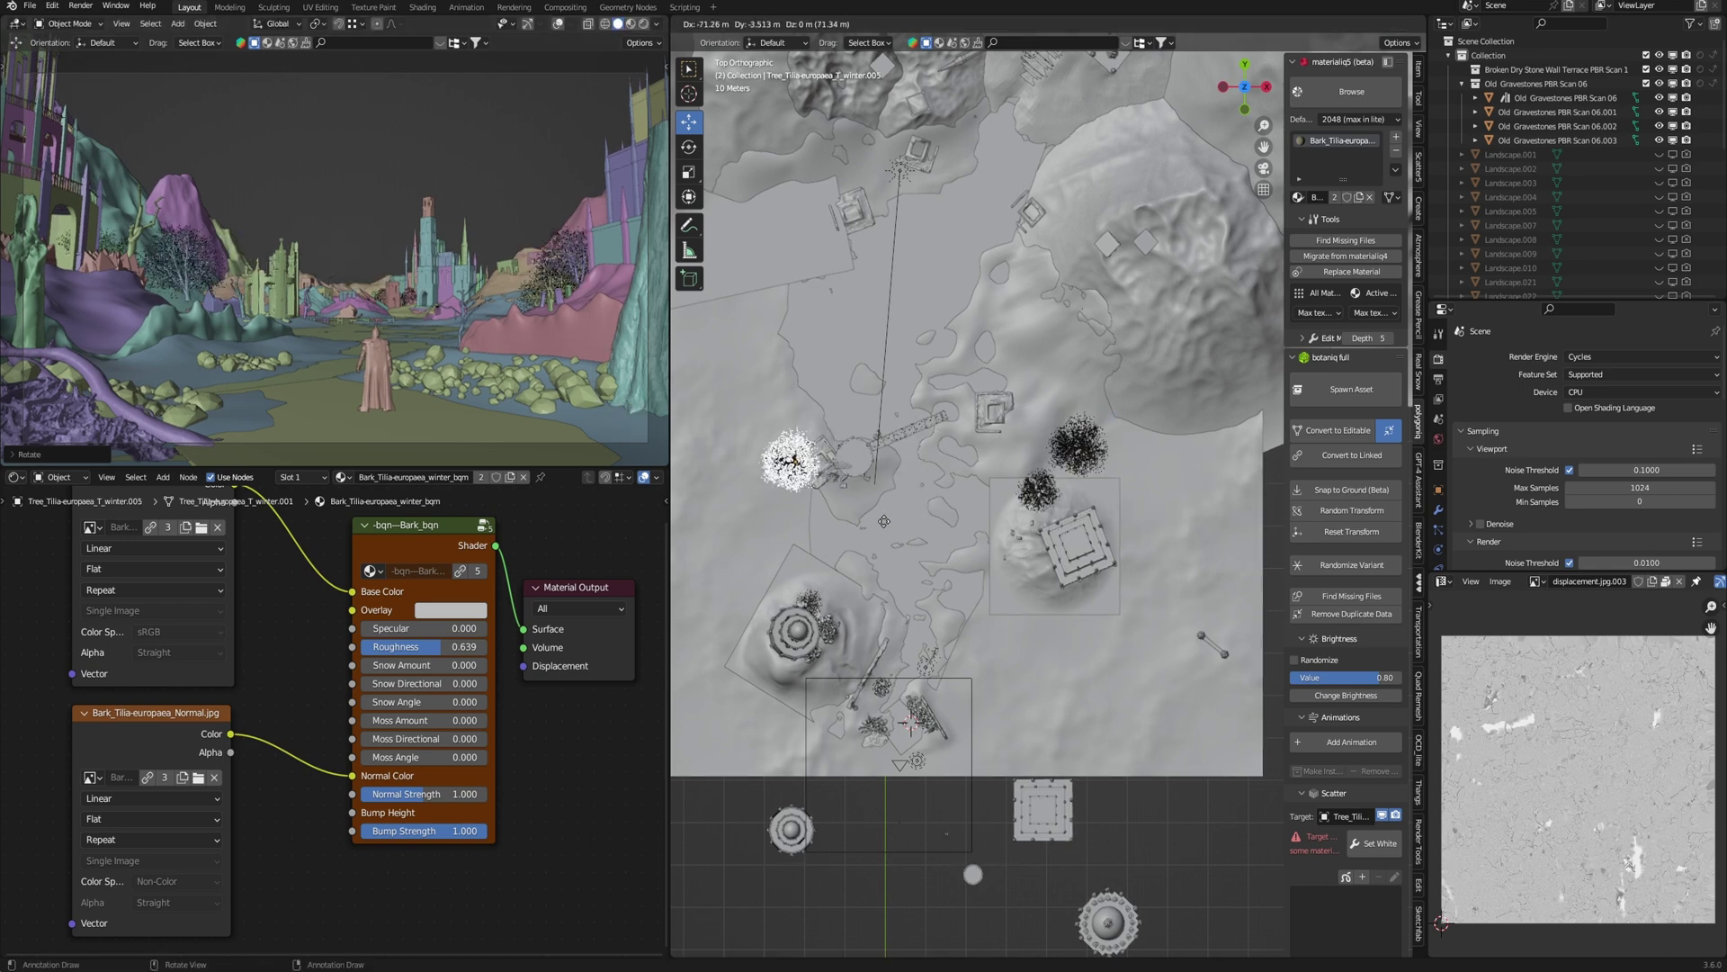
click(877, 520)
key(alt+d)
key(r)
click(468, 372)
key(g)
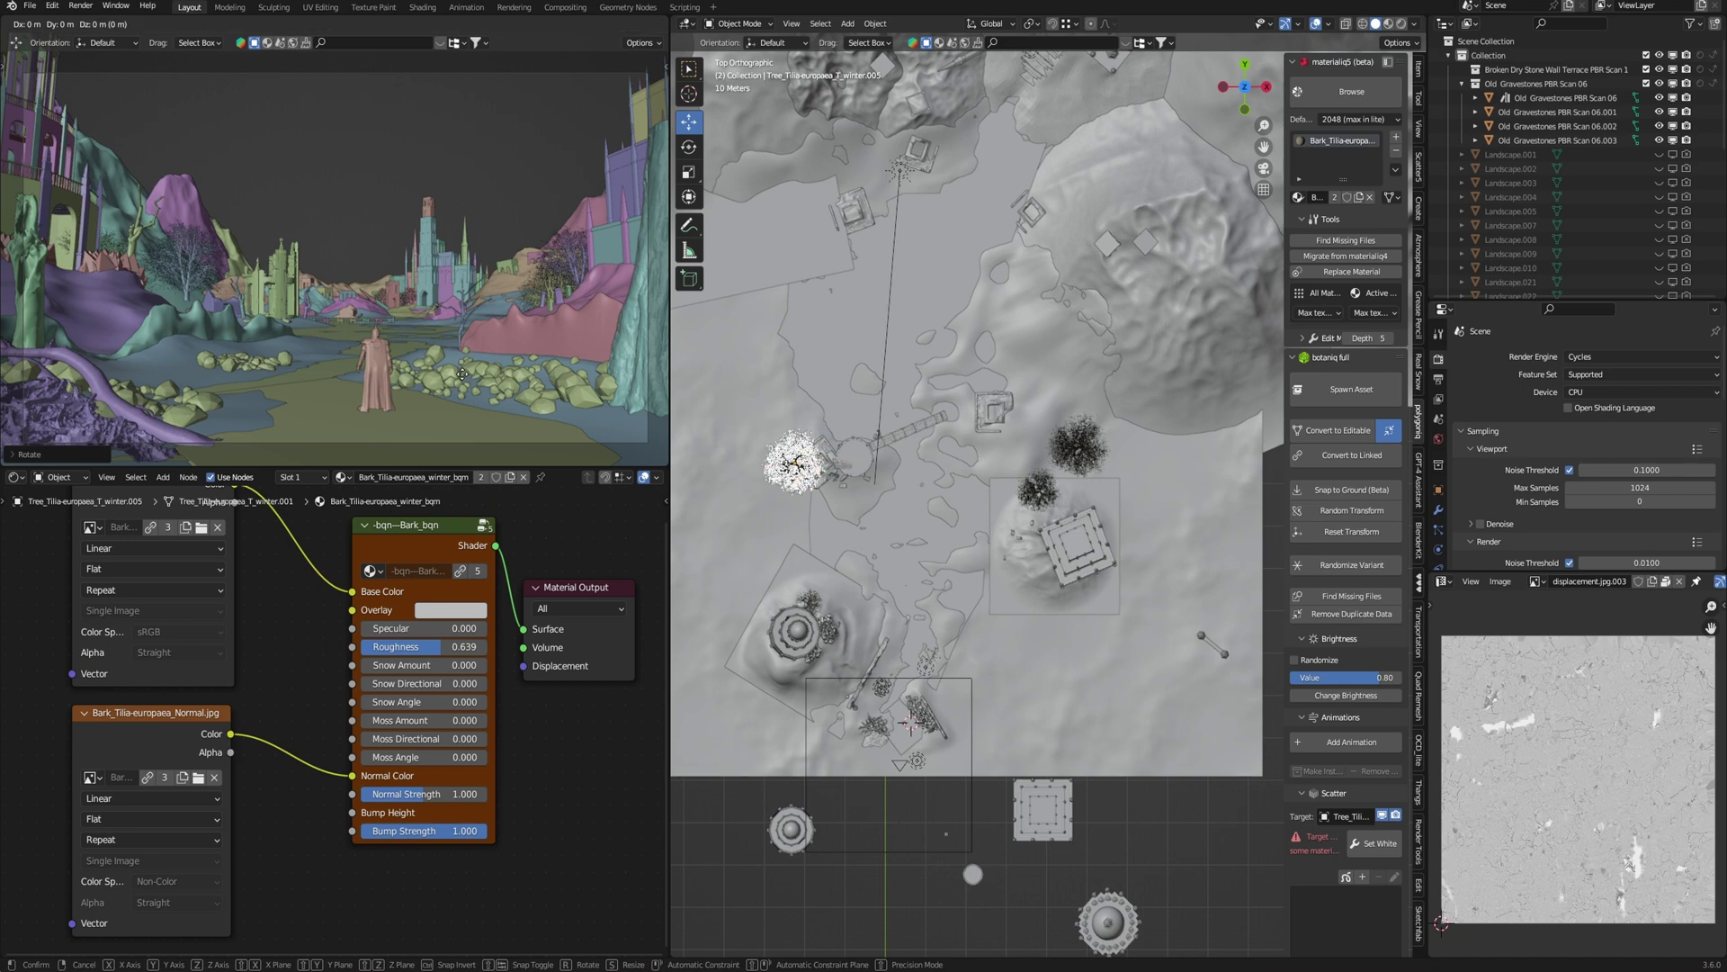
key(z)
click(466, 402)
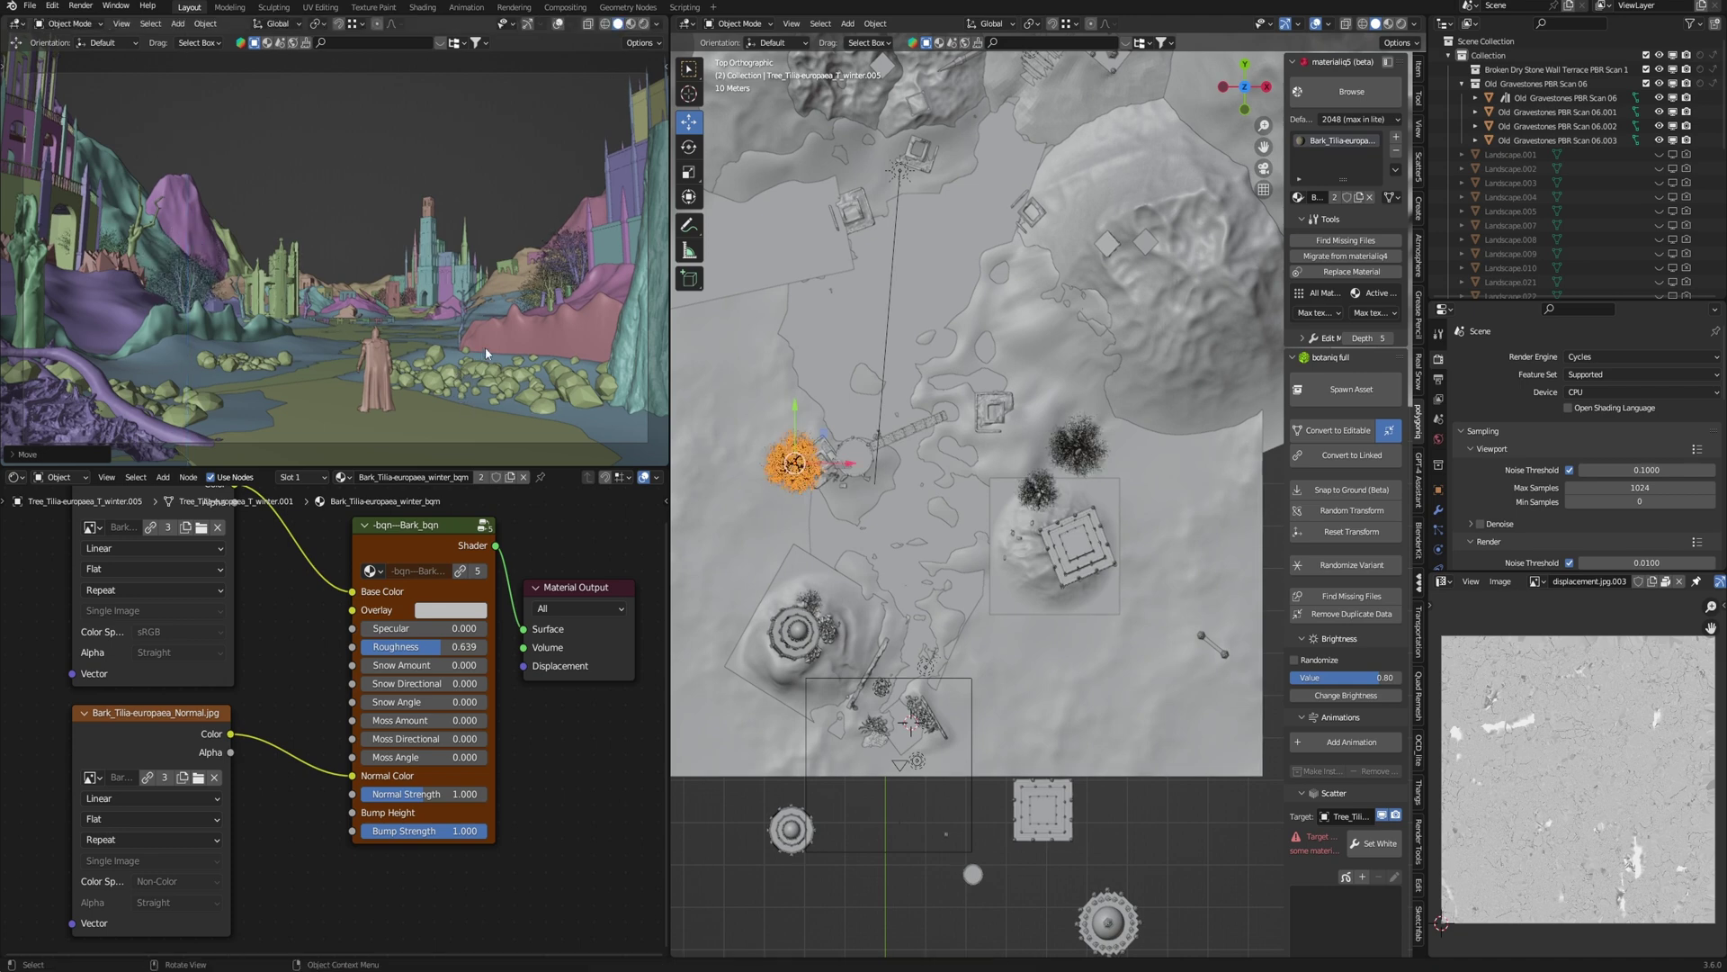
- Rotate the tree by the bridge and distribute further linked copies around the towers and distant hills
key(r)
click(898, 527)
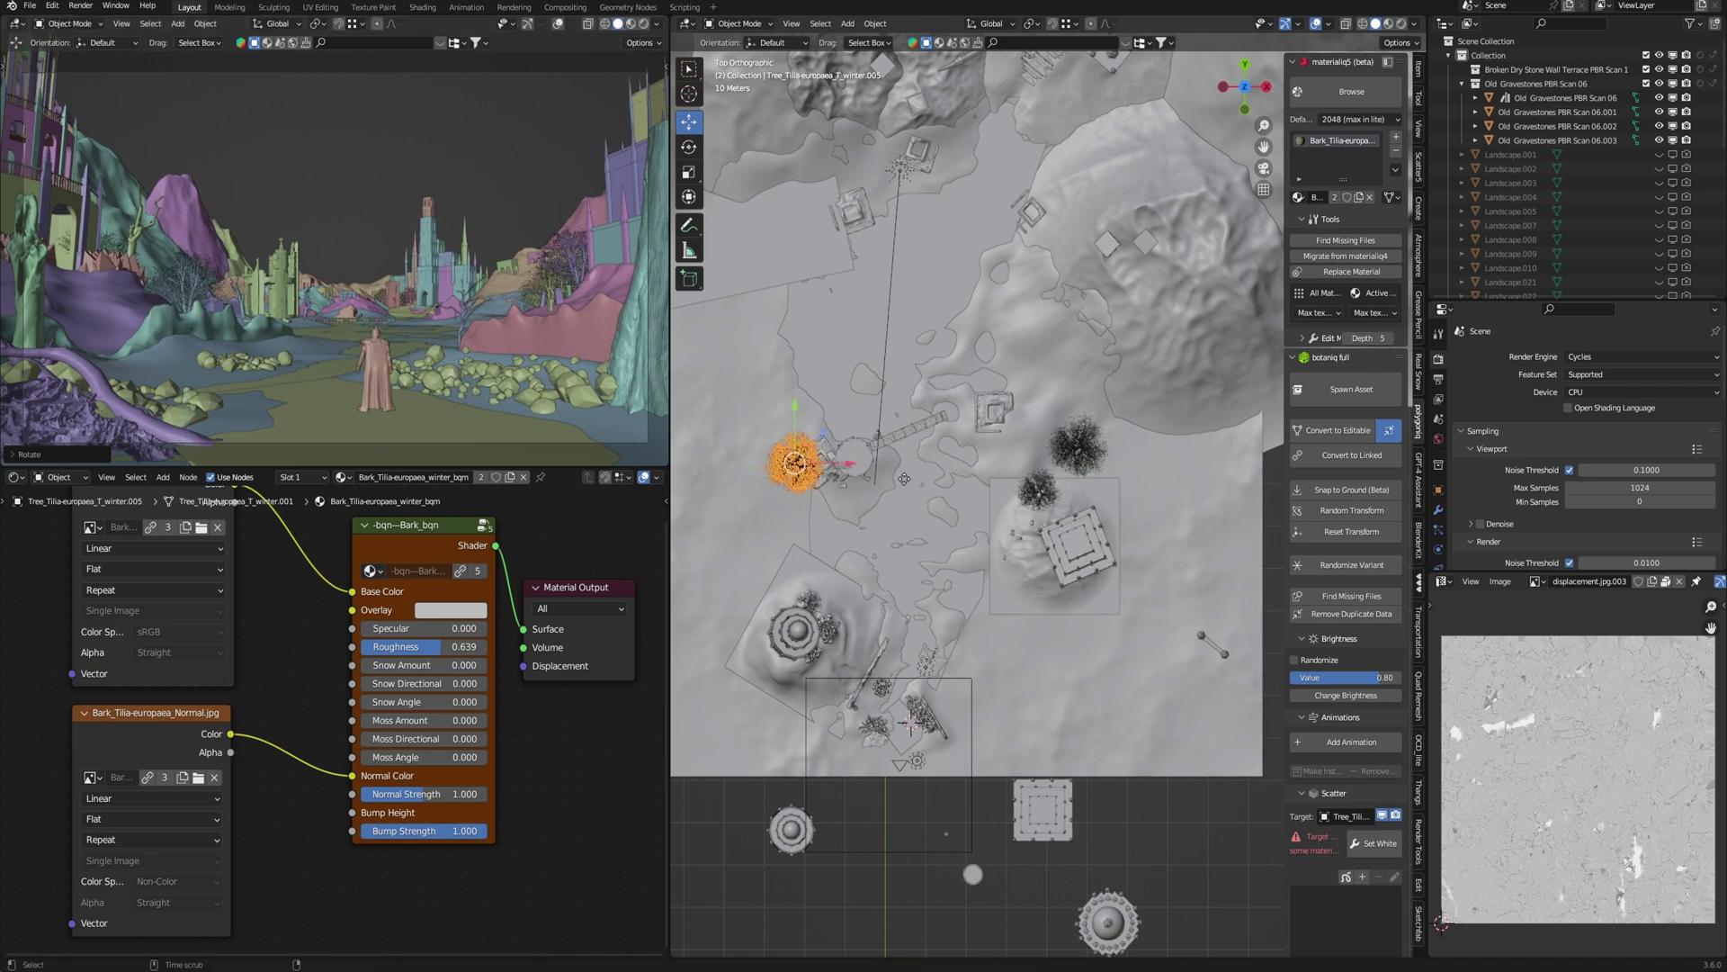
key(alt+d)
click(927, 418)
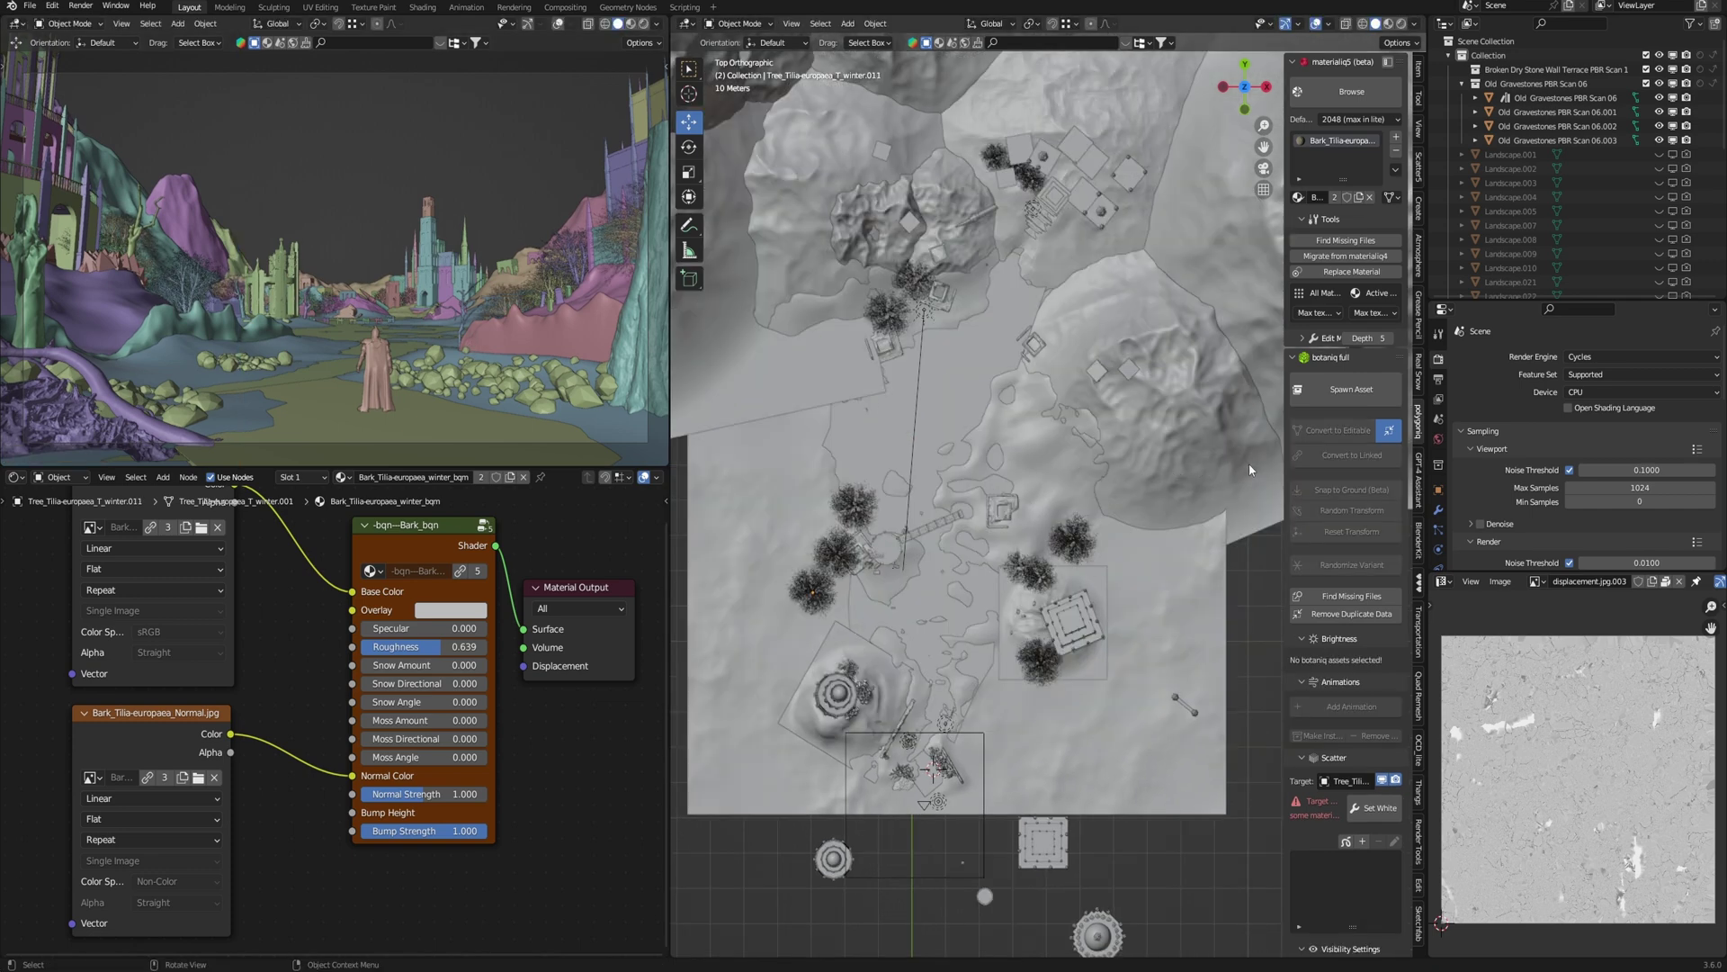
- Browse the BlenderKit model library without a keyword
click(1419, 544)
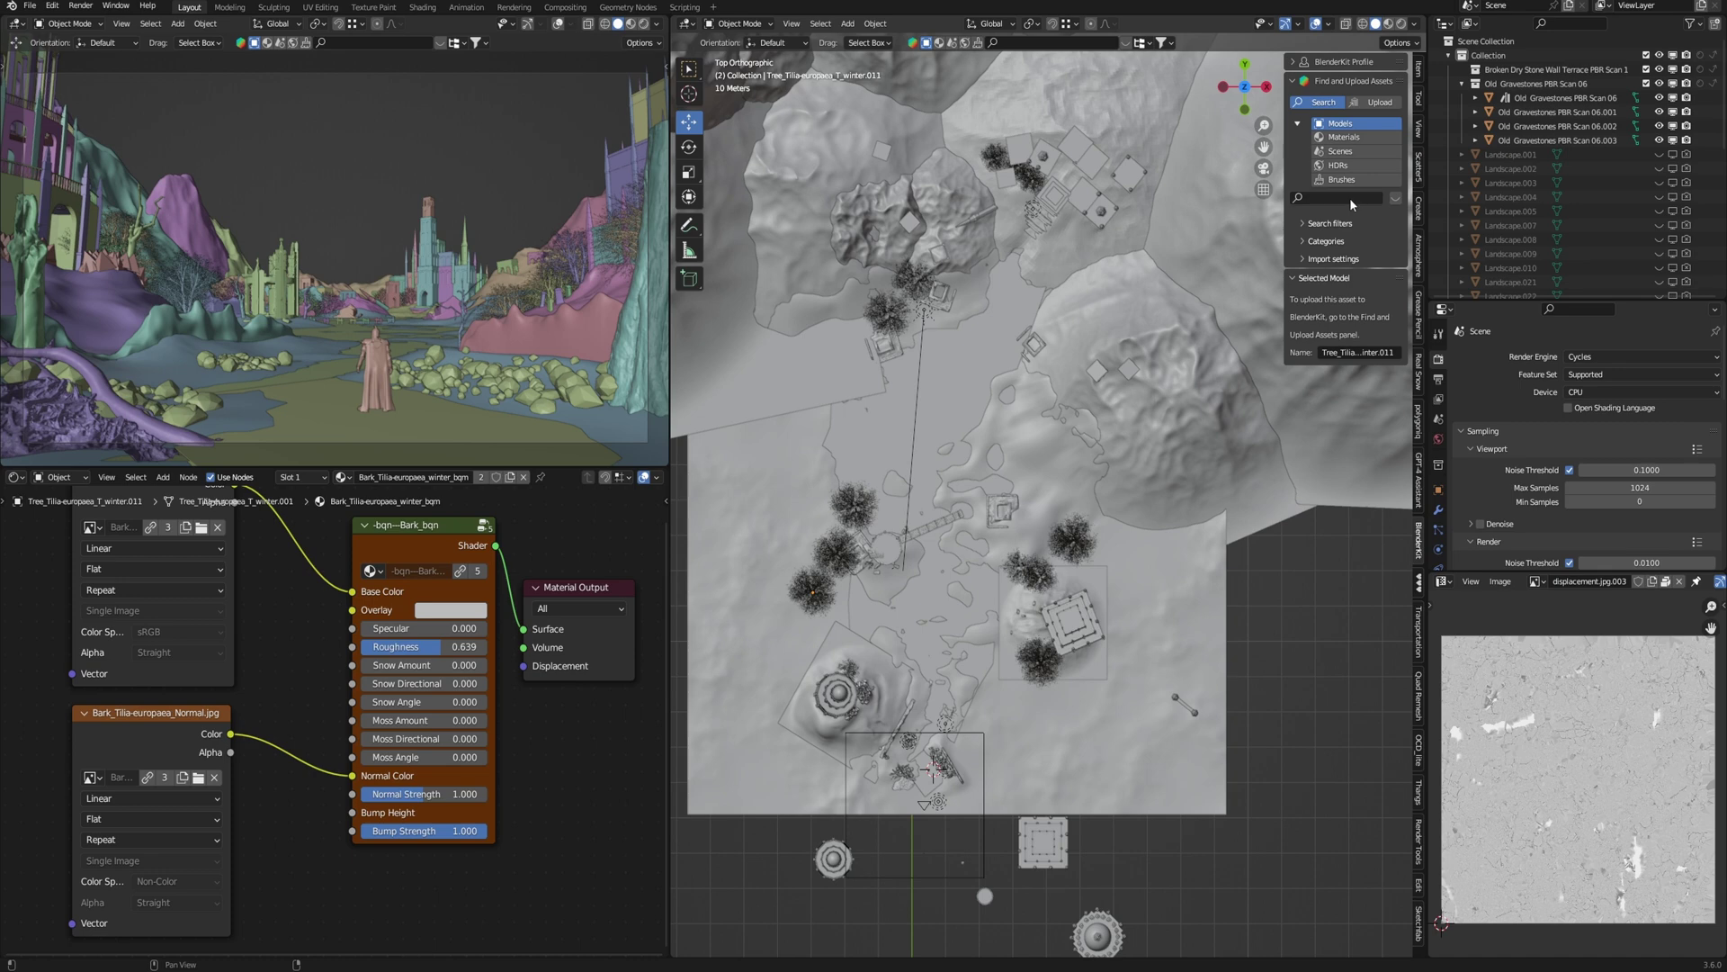
key(Return)
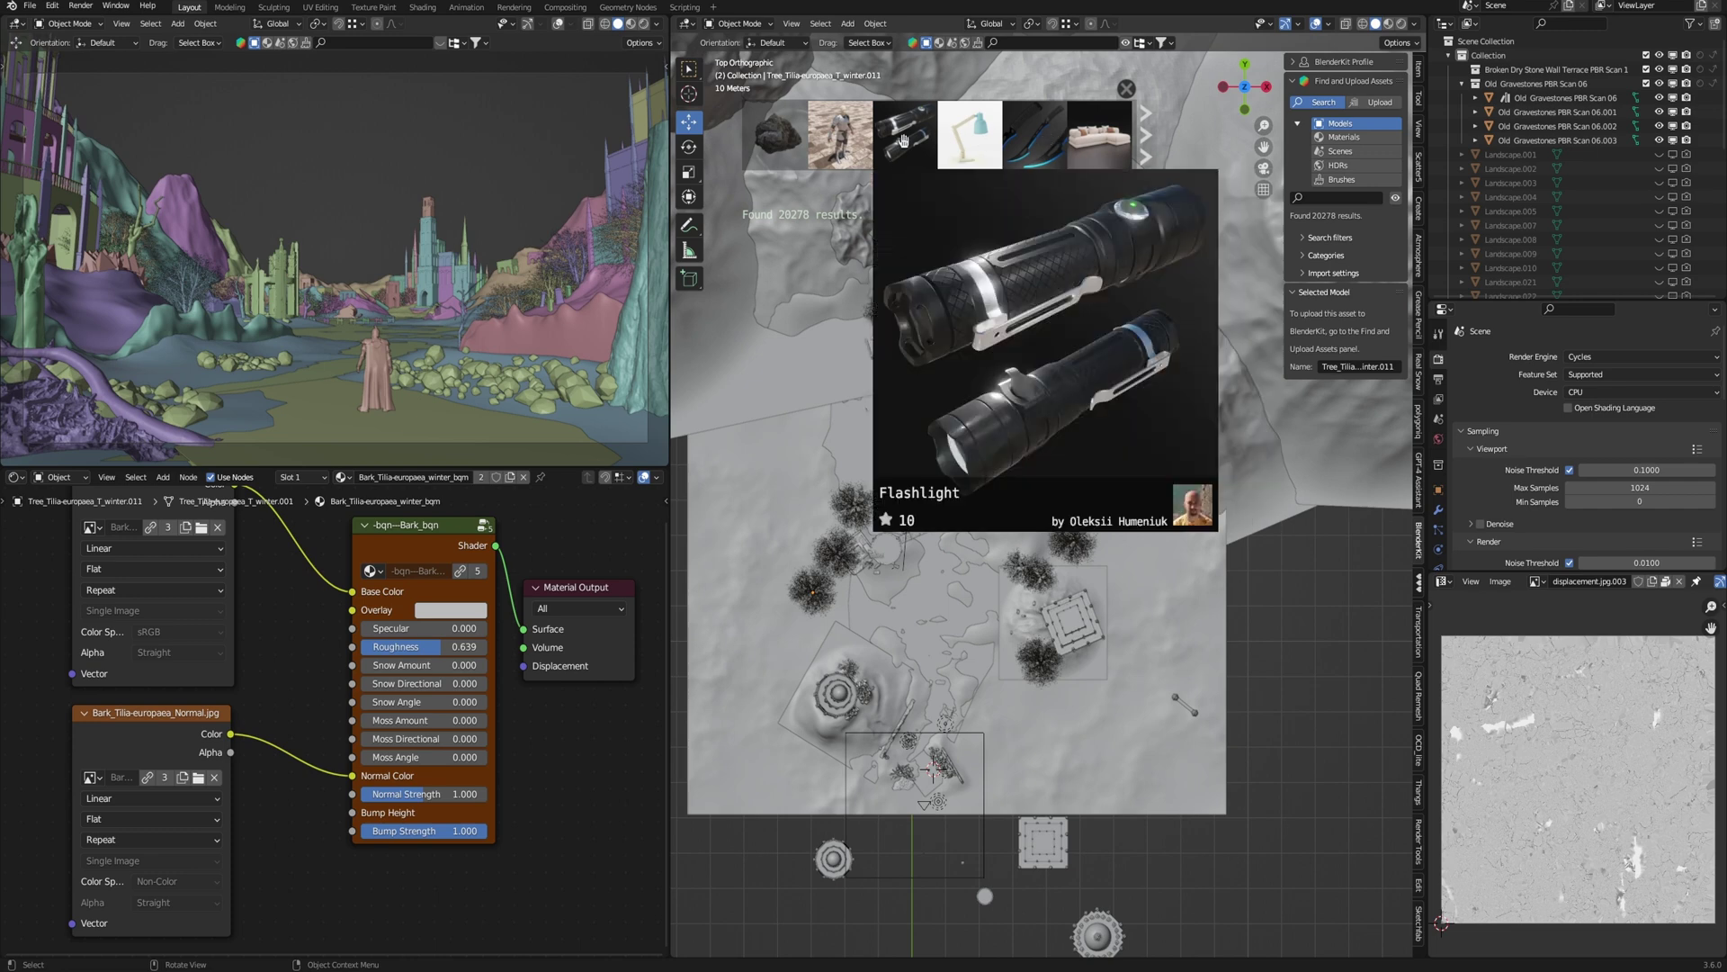
mouse_move(839, 141)
scroll(840, 141, down, 5)
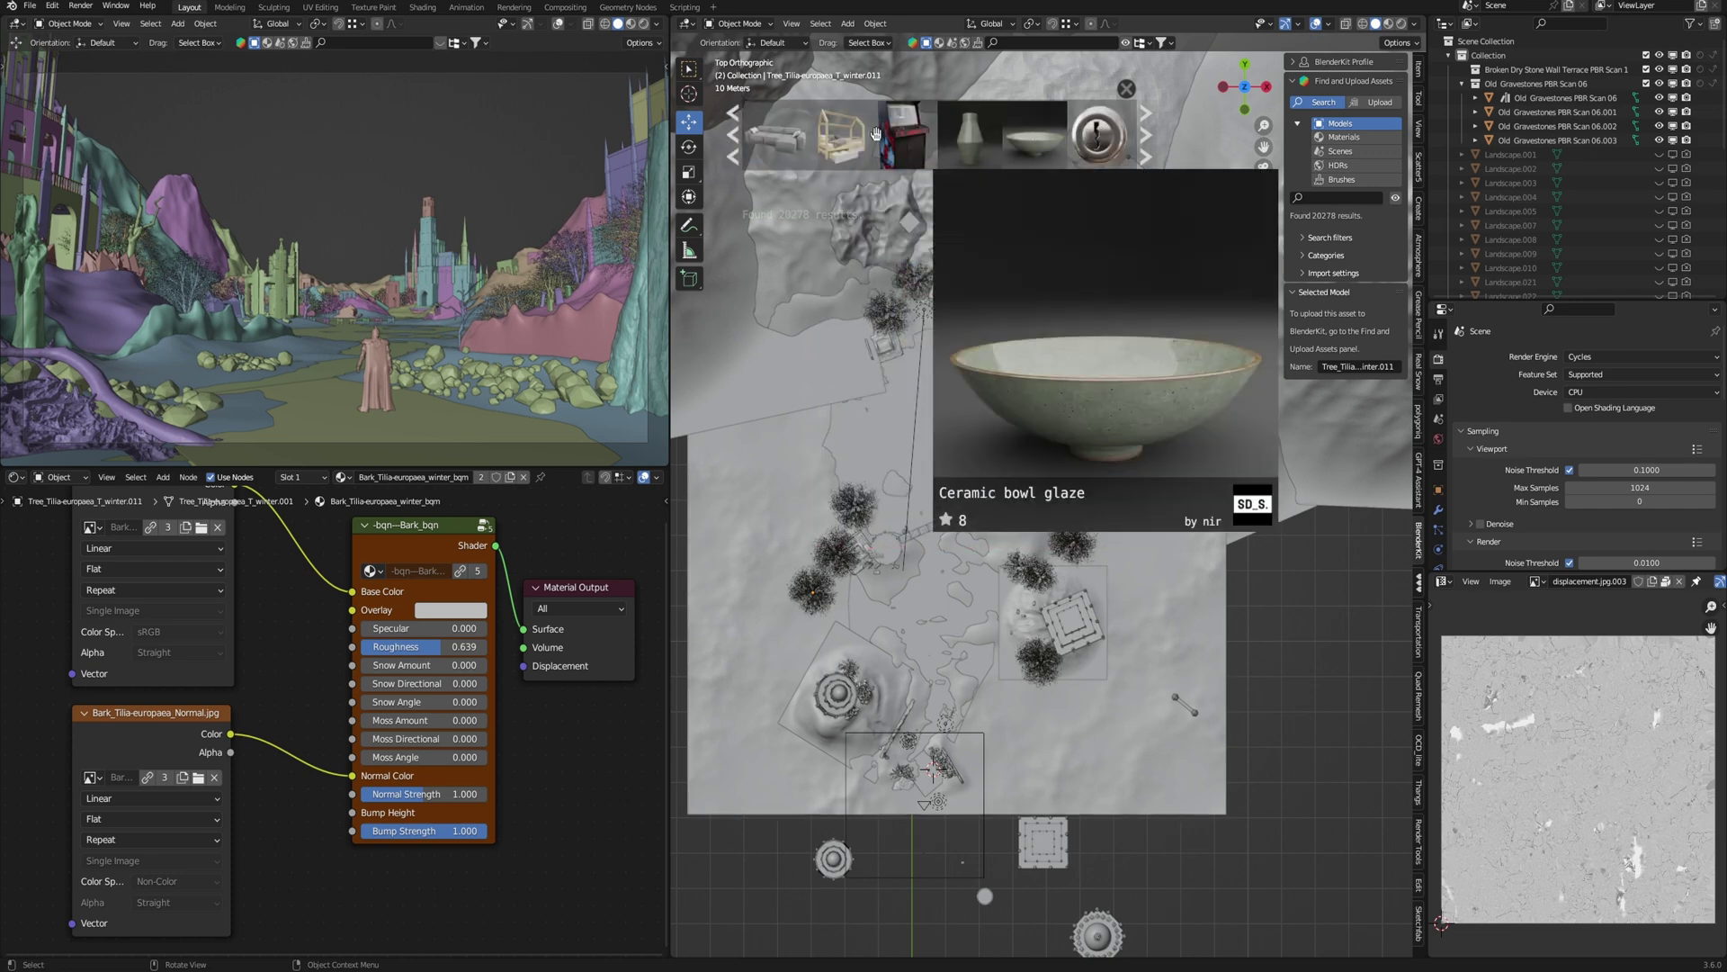
scroll(922, 135, down, 3)
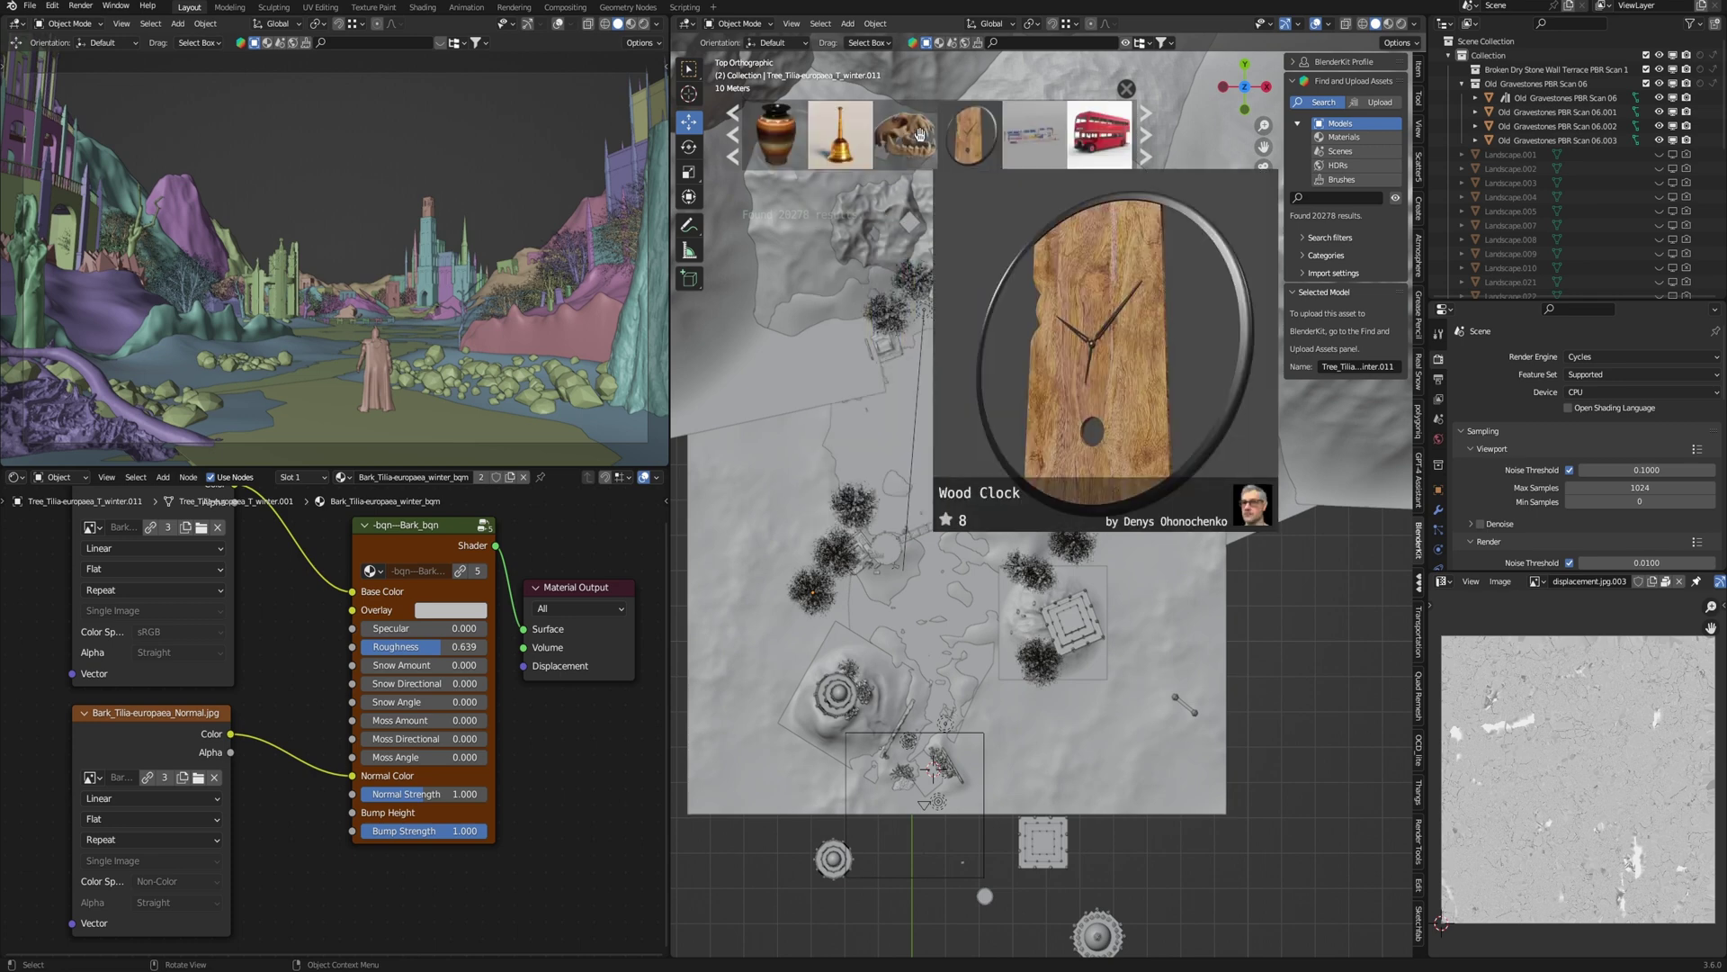
scroll(907, 136, down, 4)
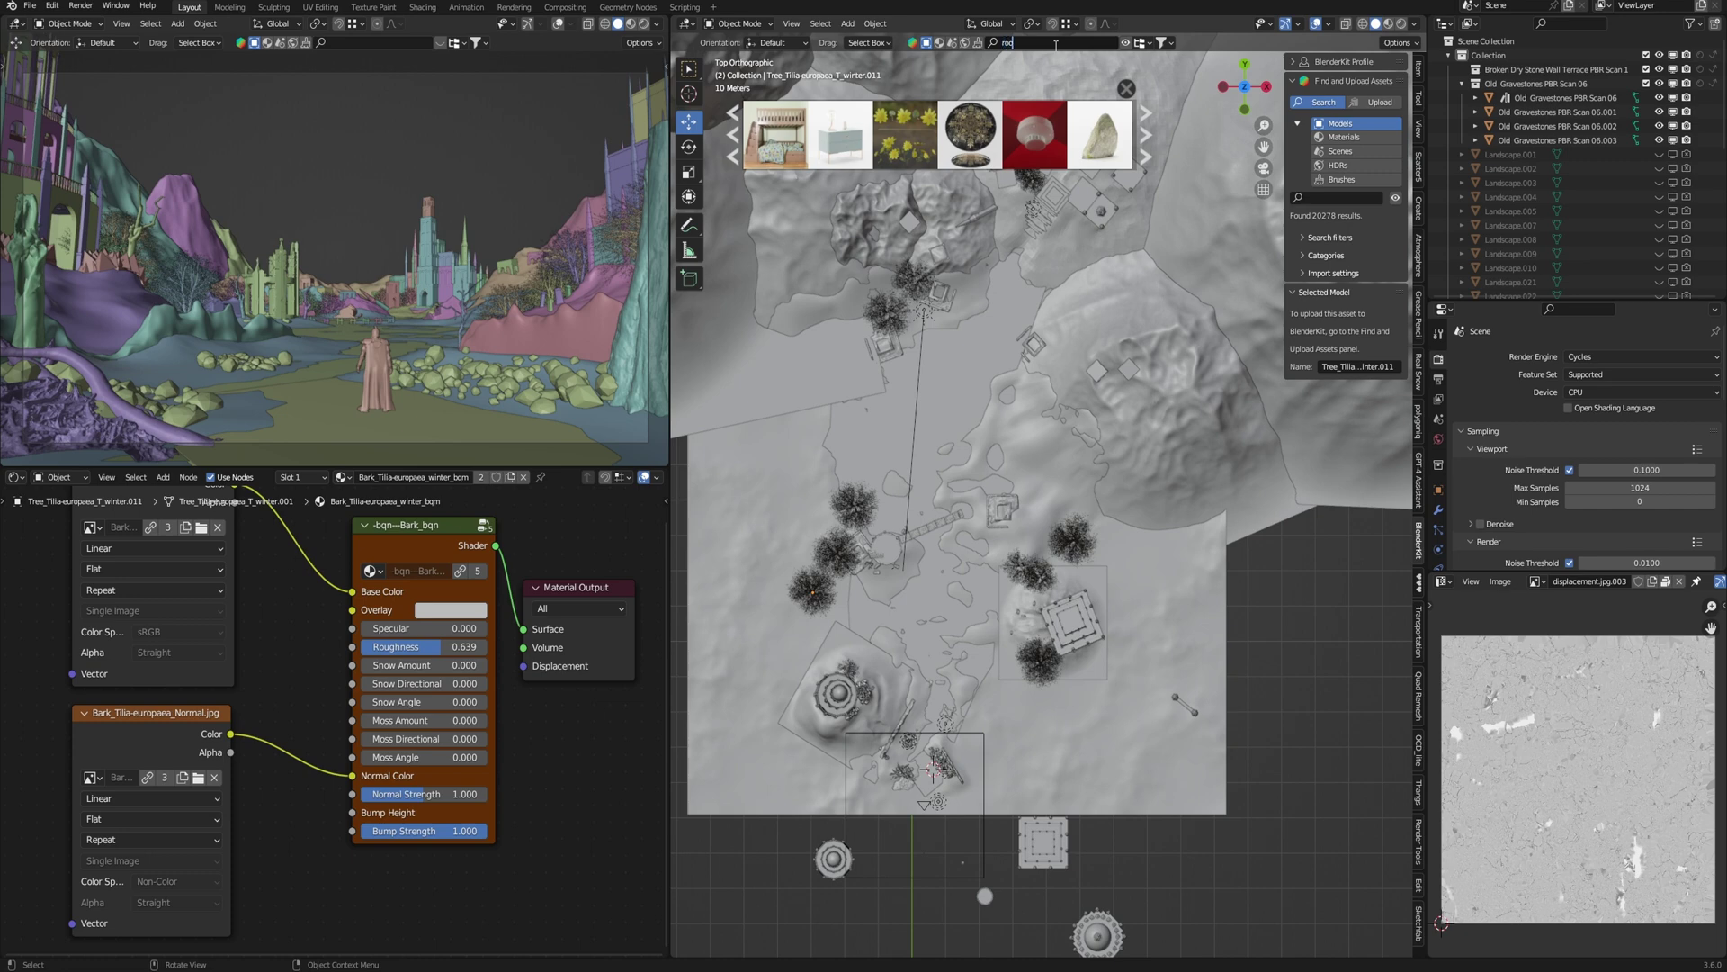
- Search the BlenderKit models for "roots" and add the Large Tree Stump Roots PBR Scan to the foreground
text(s)
key(Return)
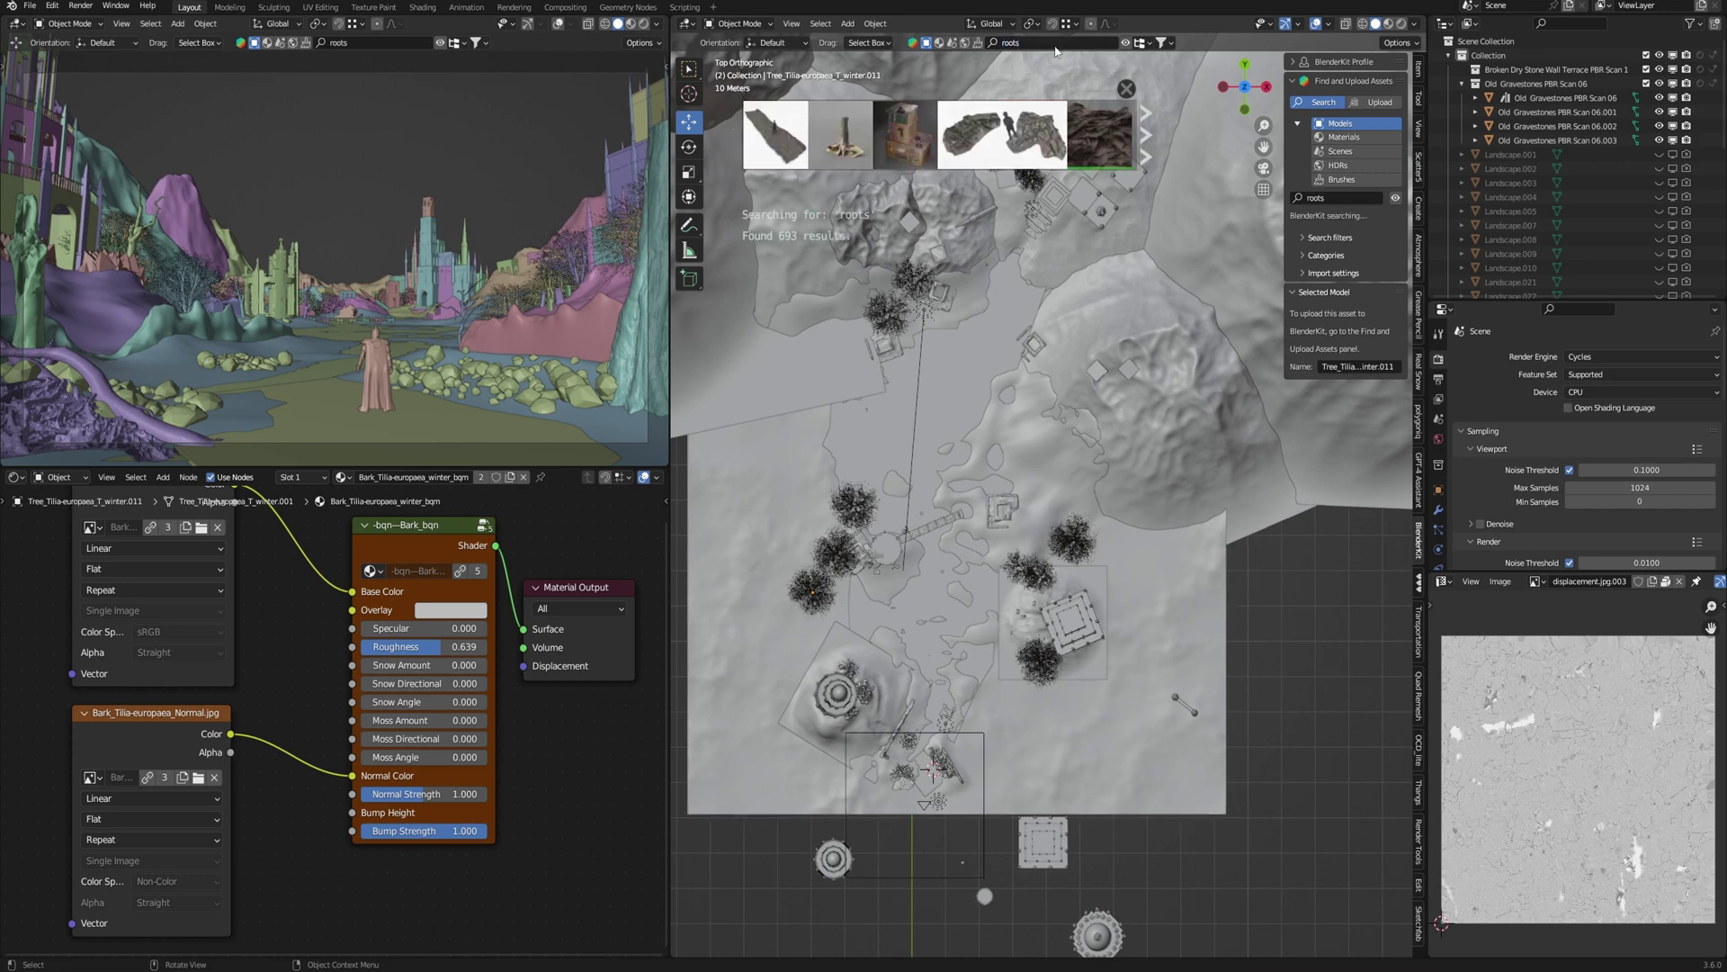
scroll(1100, 135, down, 4)
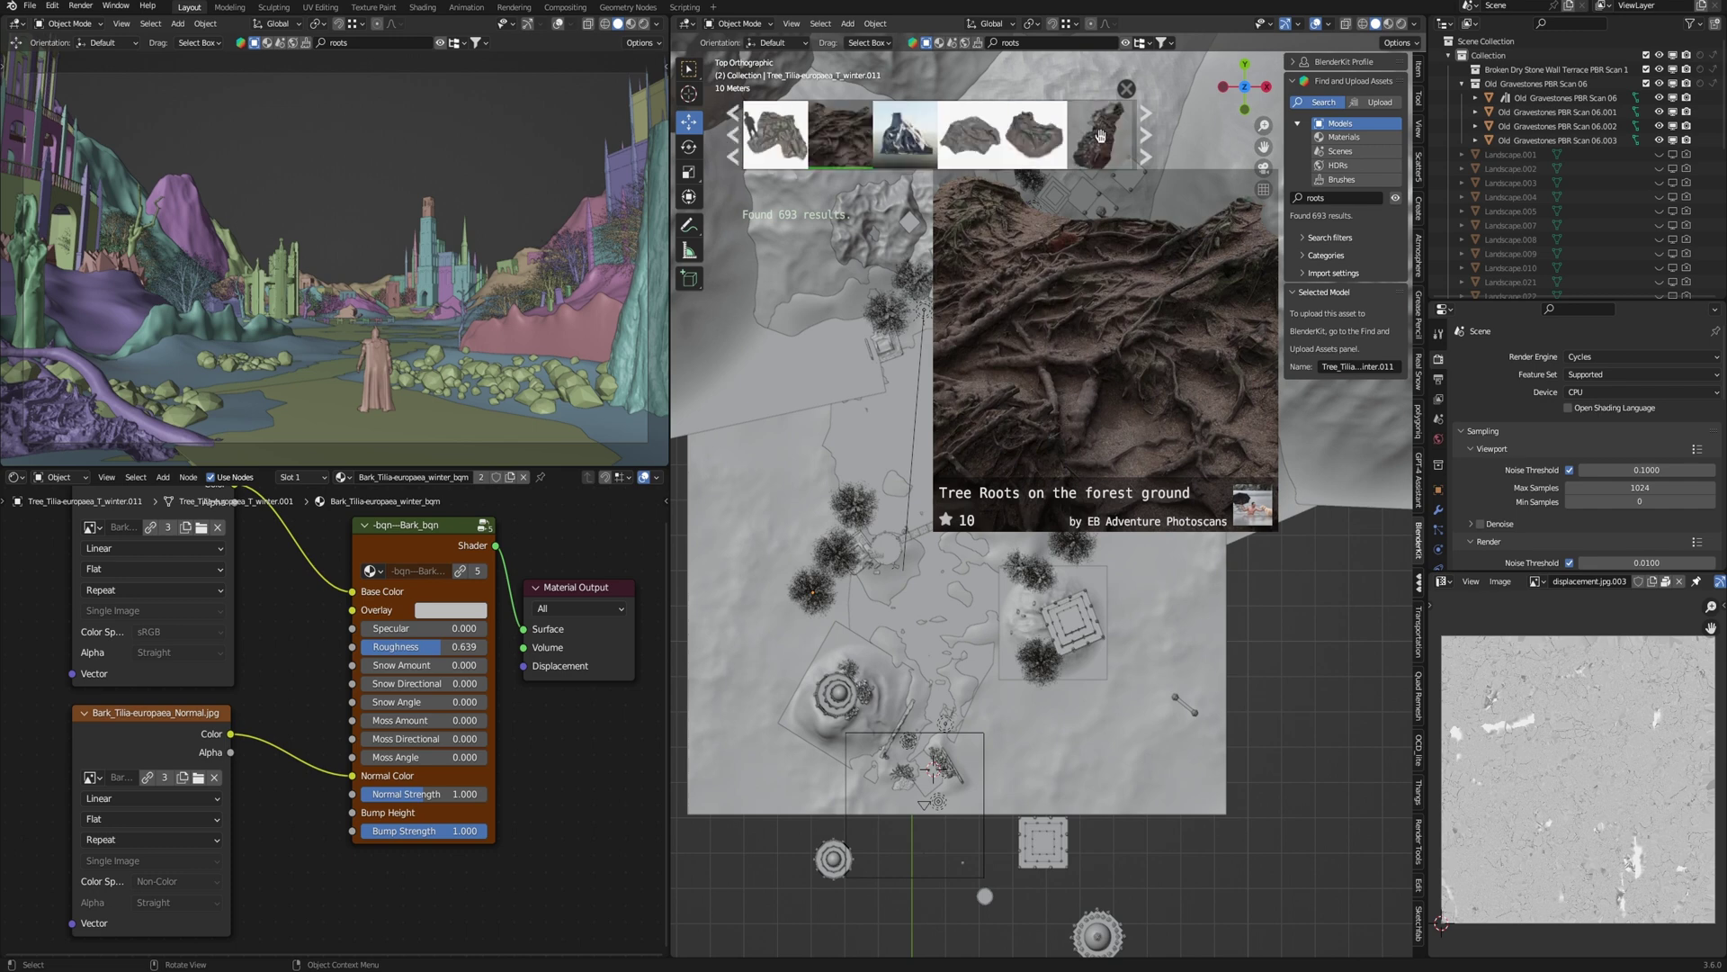
mouse_move(971, 137)
scroll(976, 137, down, 2)
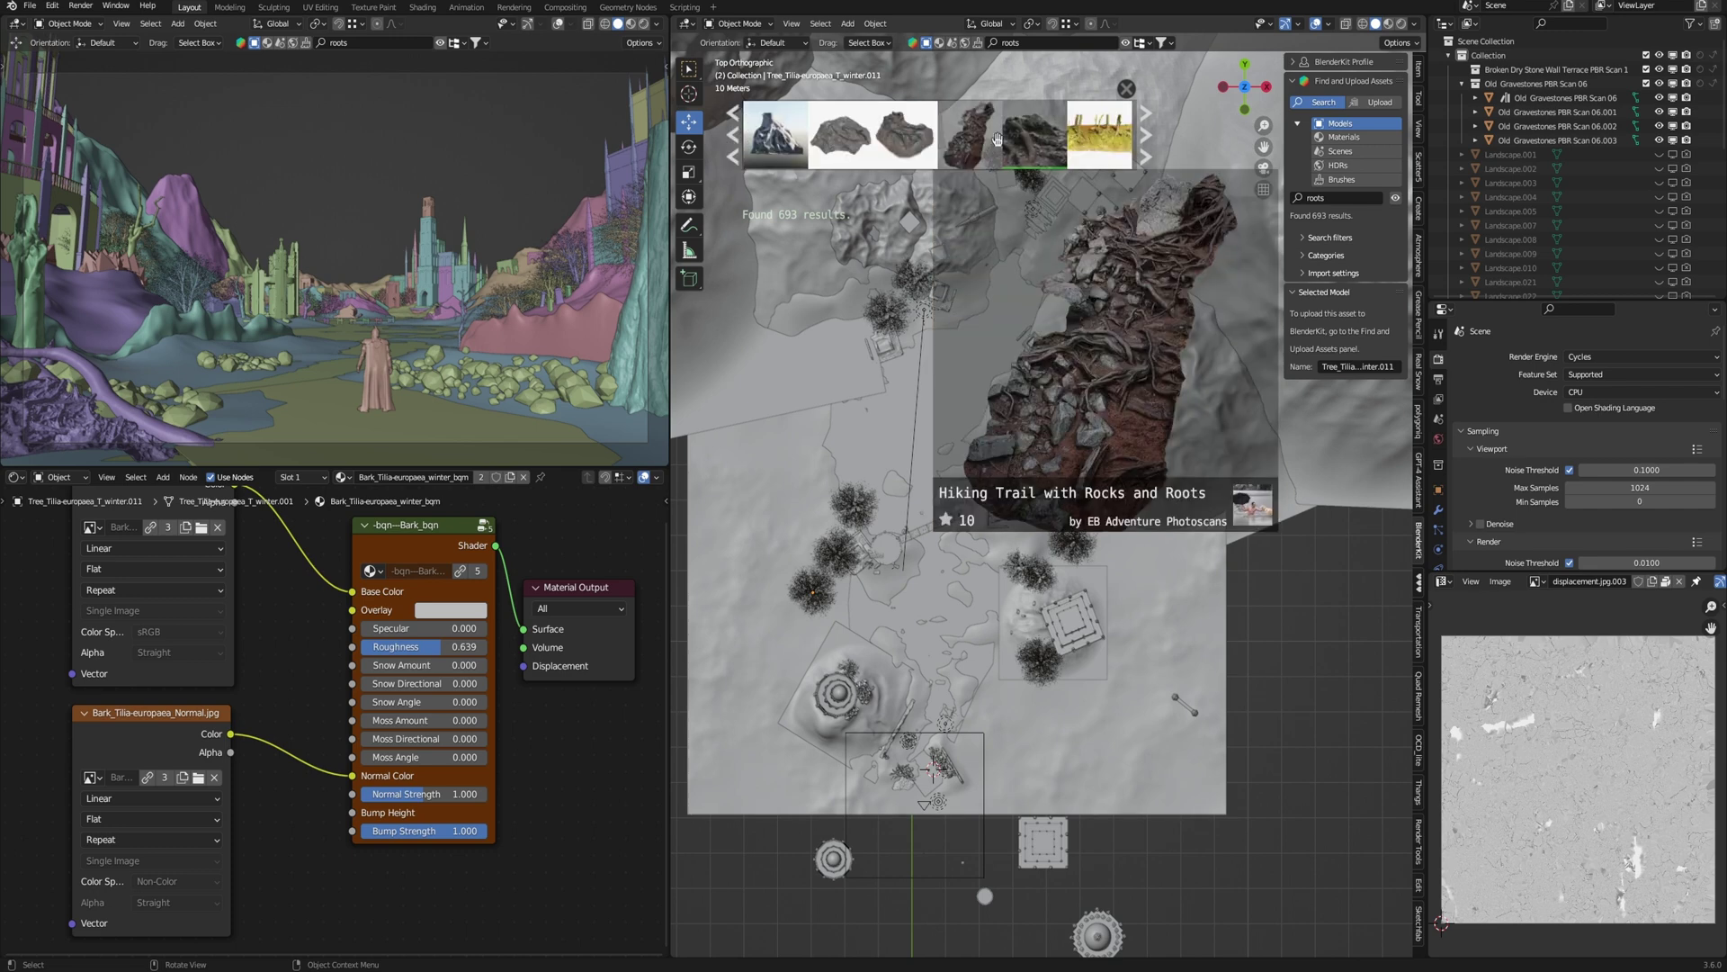
mouse_move(1036, 139)
scroll(1035, 137, down, 3)
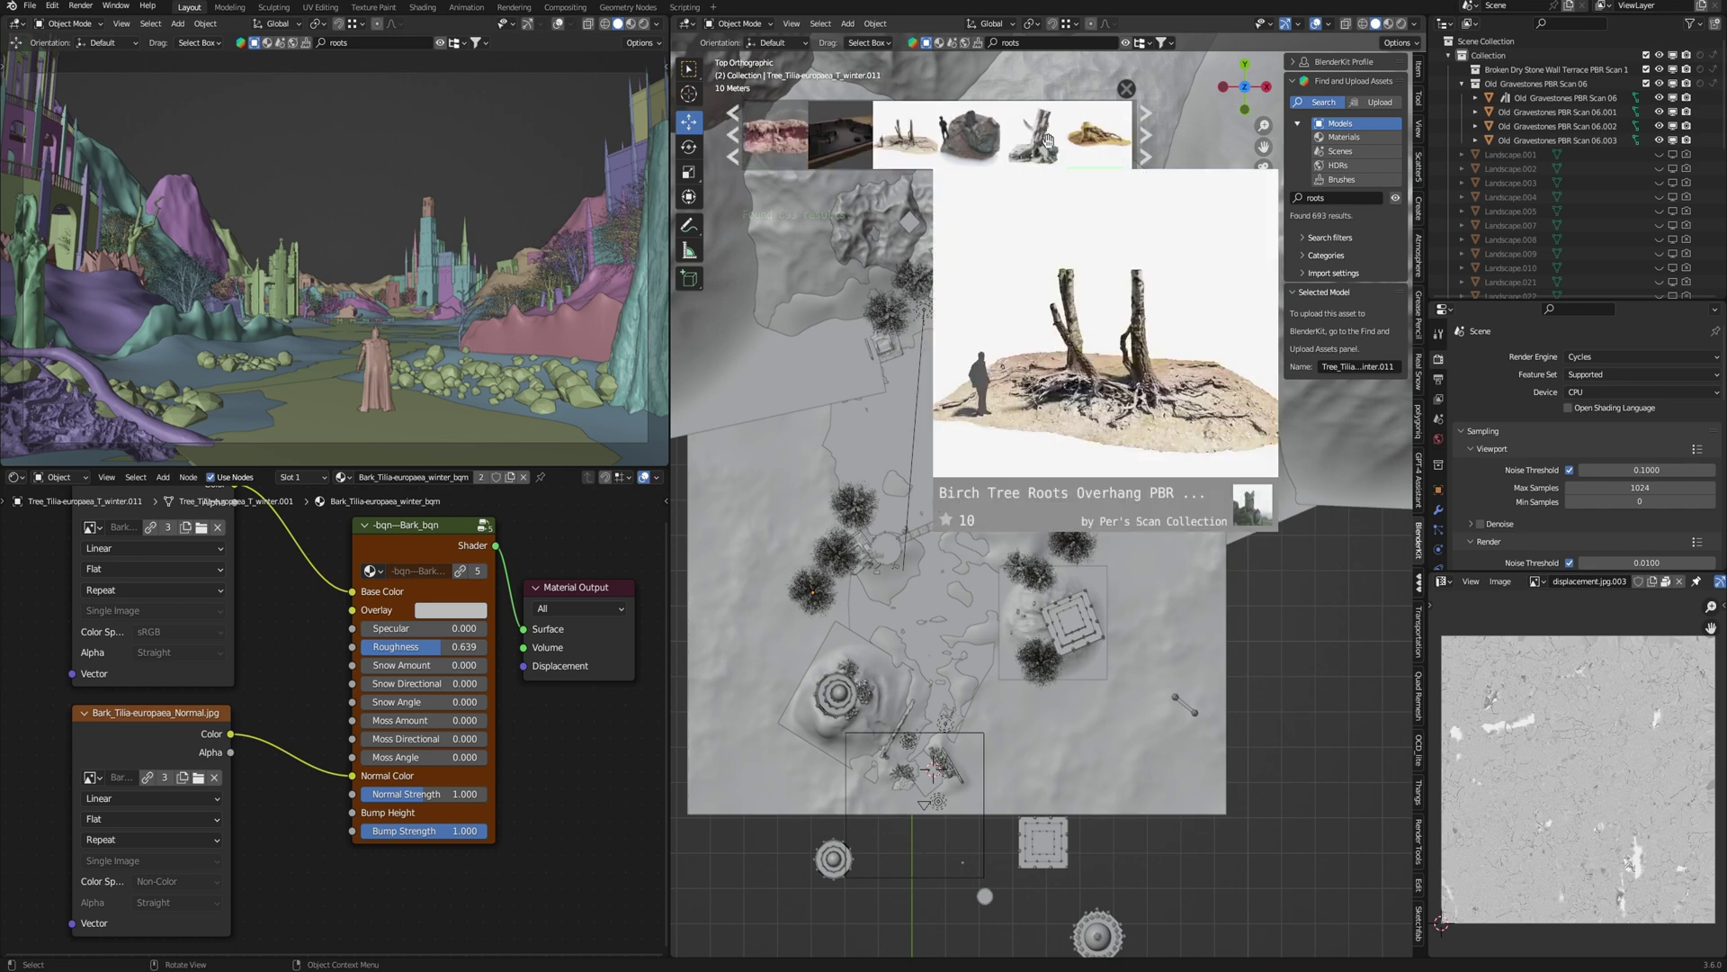
drag(964, 136, 929, 769)
- Move the tree stump roots among the rocks beside the long wavy wall and rotate them to run along it
scroll(930, 779, up, 8)
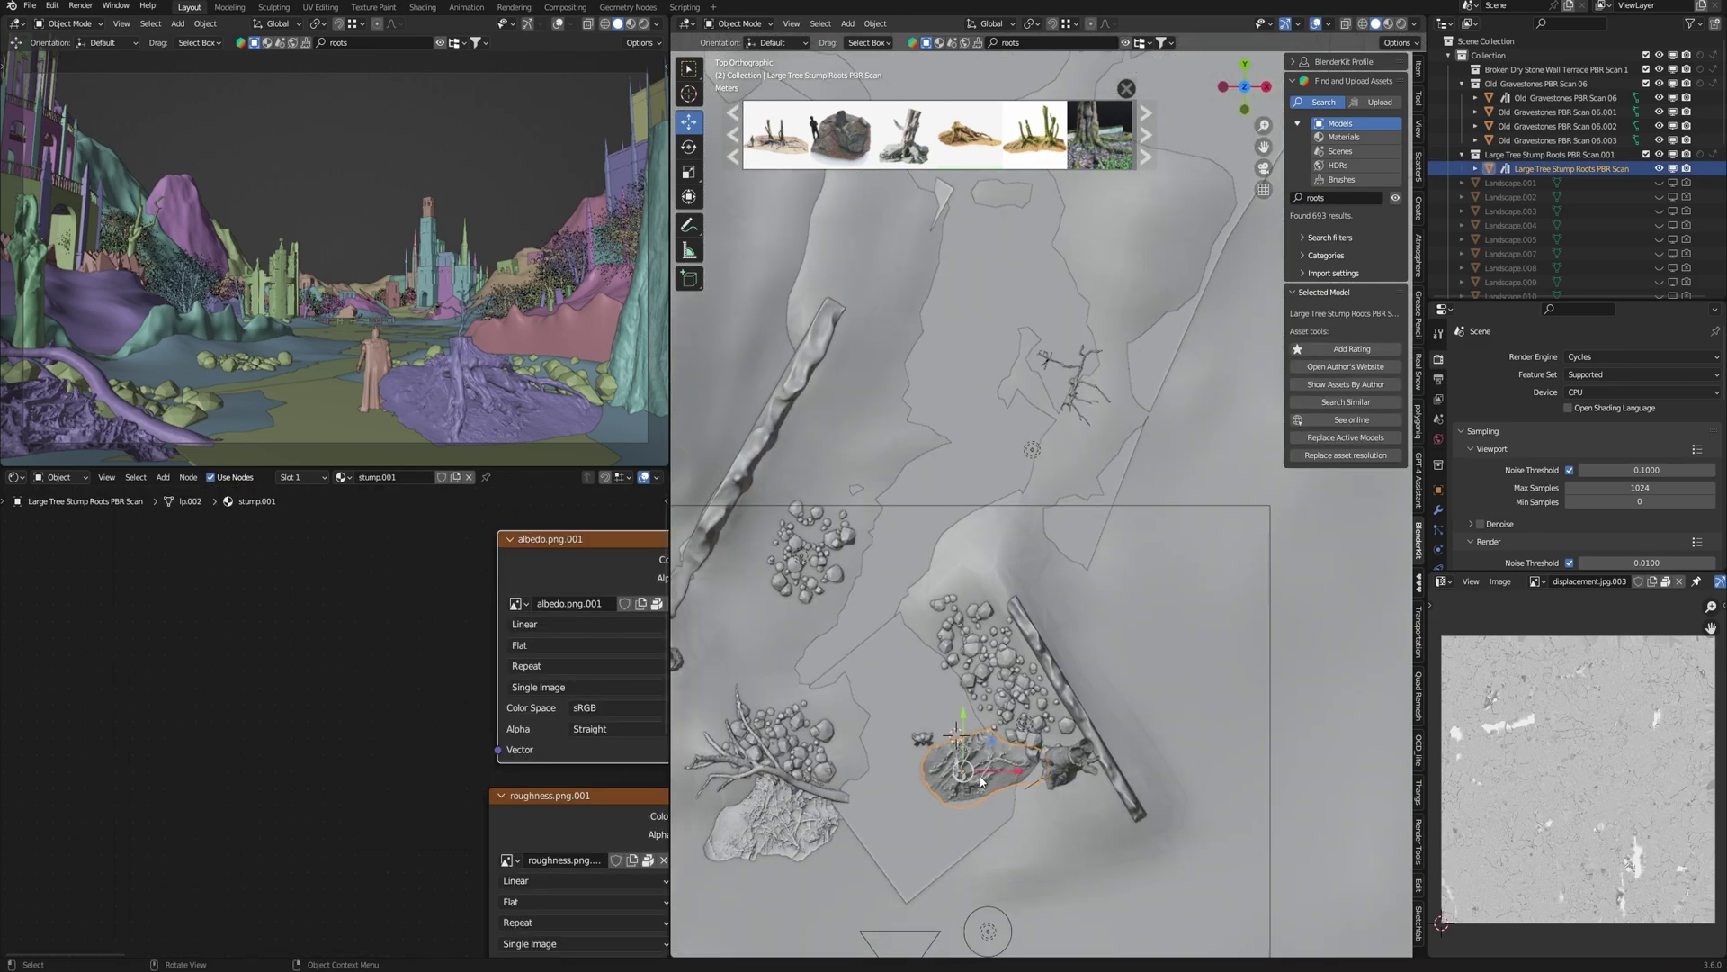
scroll(988, 710, up, 3)
key(g)
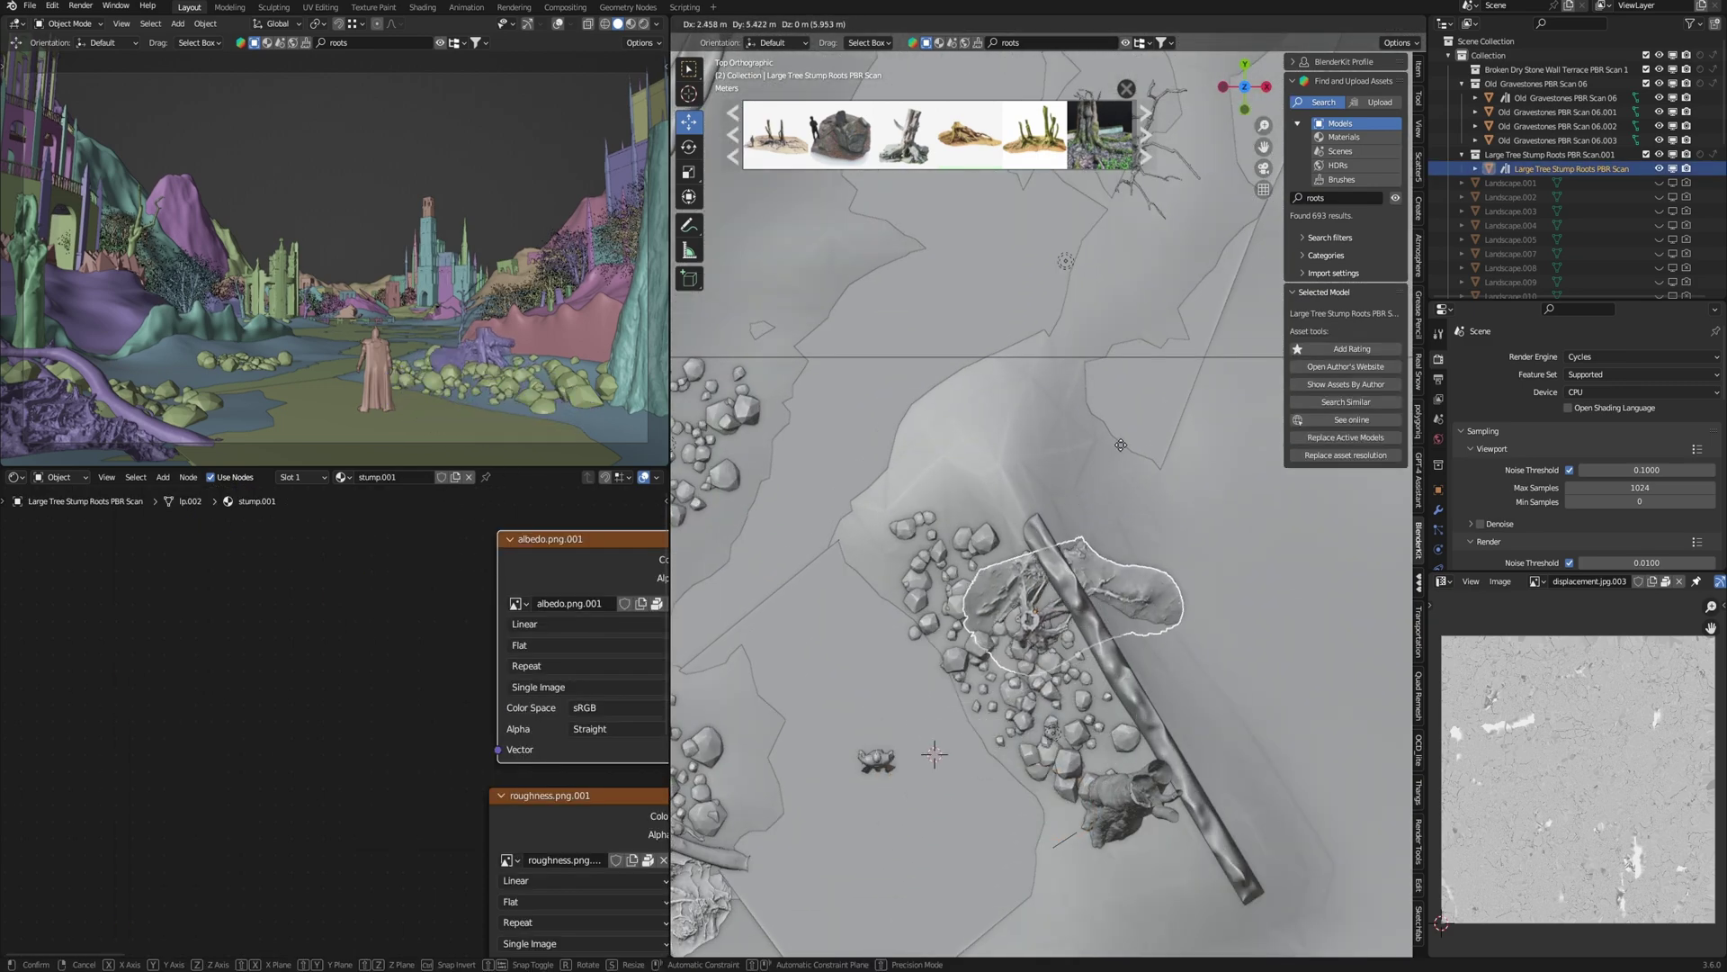
click(1125, 400)
key(r)
click(1114, 695)
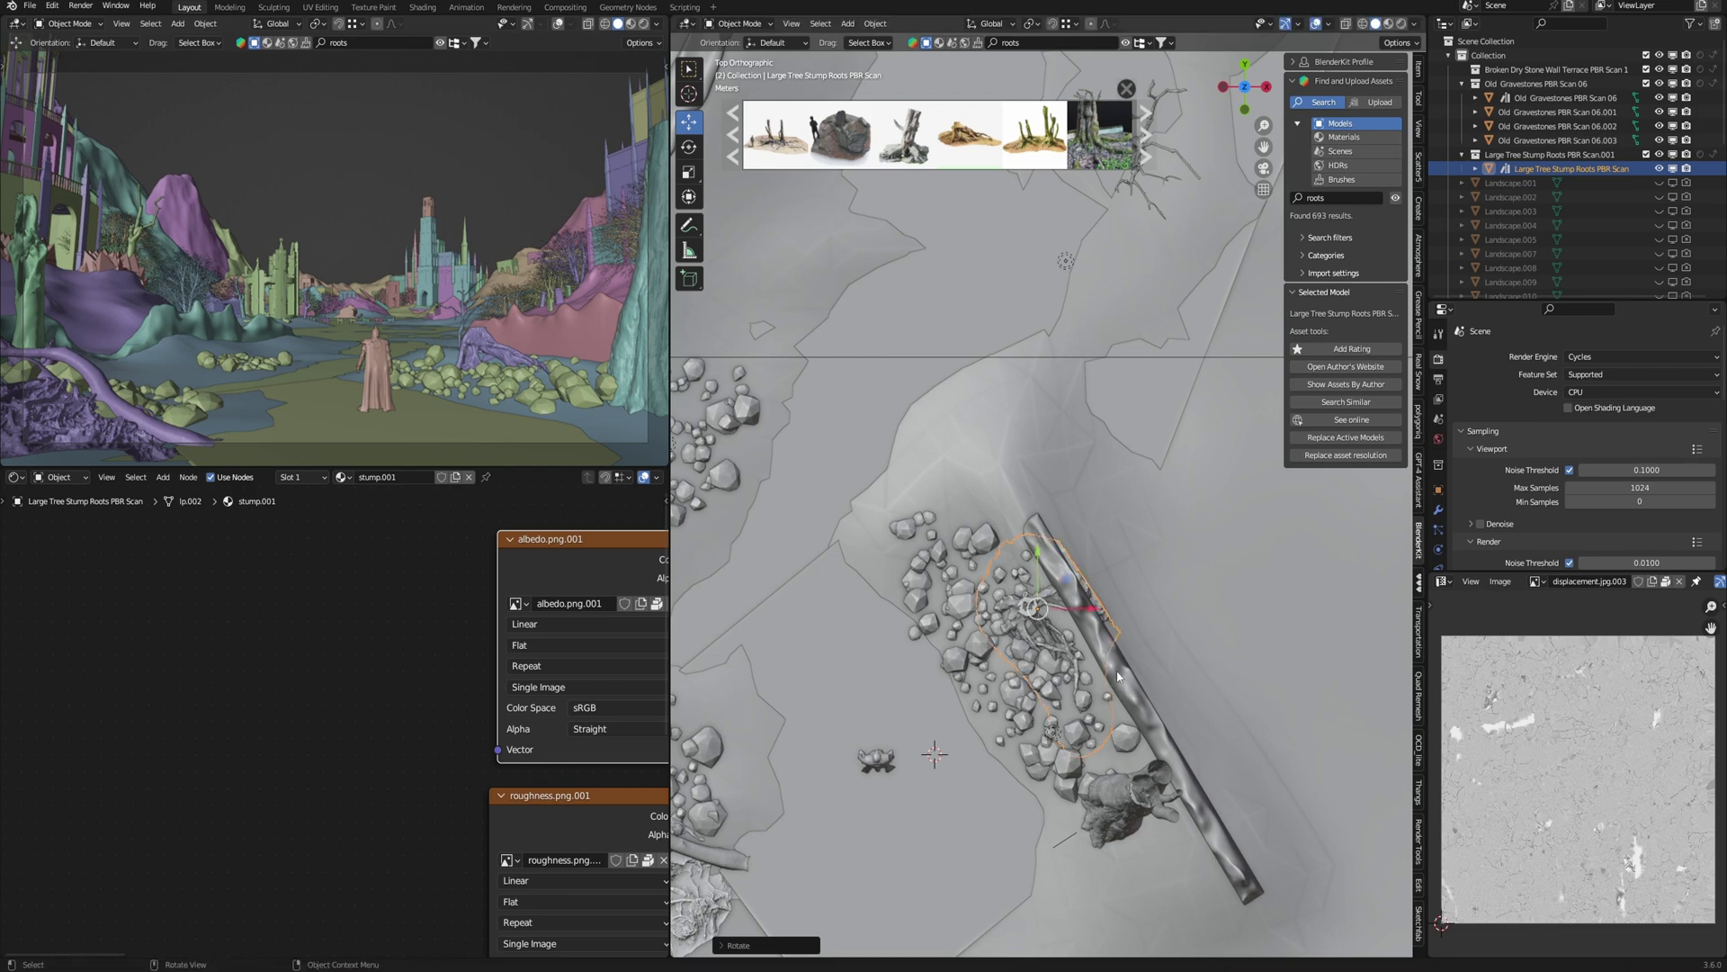
key(g)
click(1132, 658)
- Search the BlenderKit models for "stones" and add the River Stone Module PBR Scan 03 to the foreground
click(1141, 45)
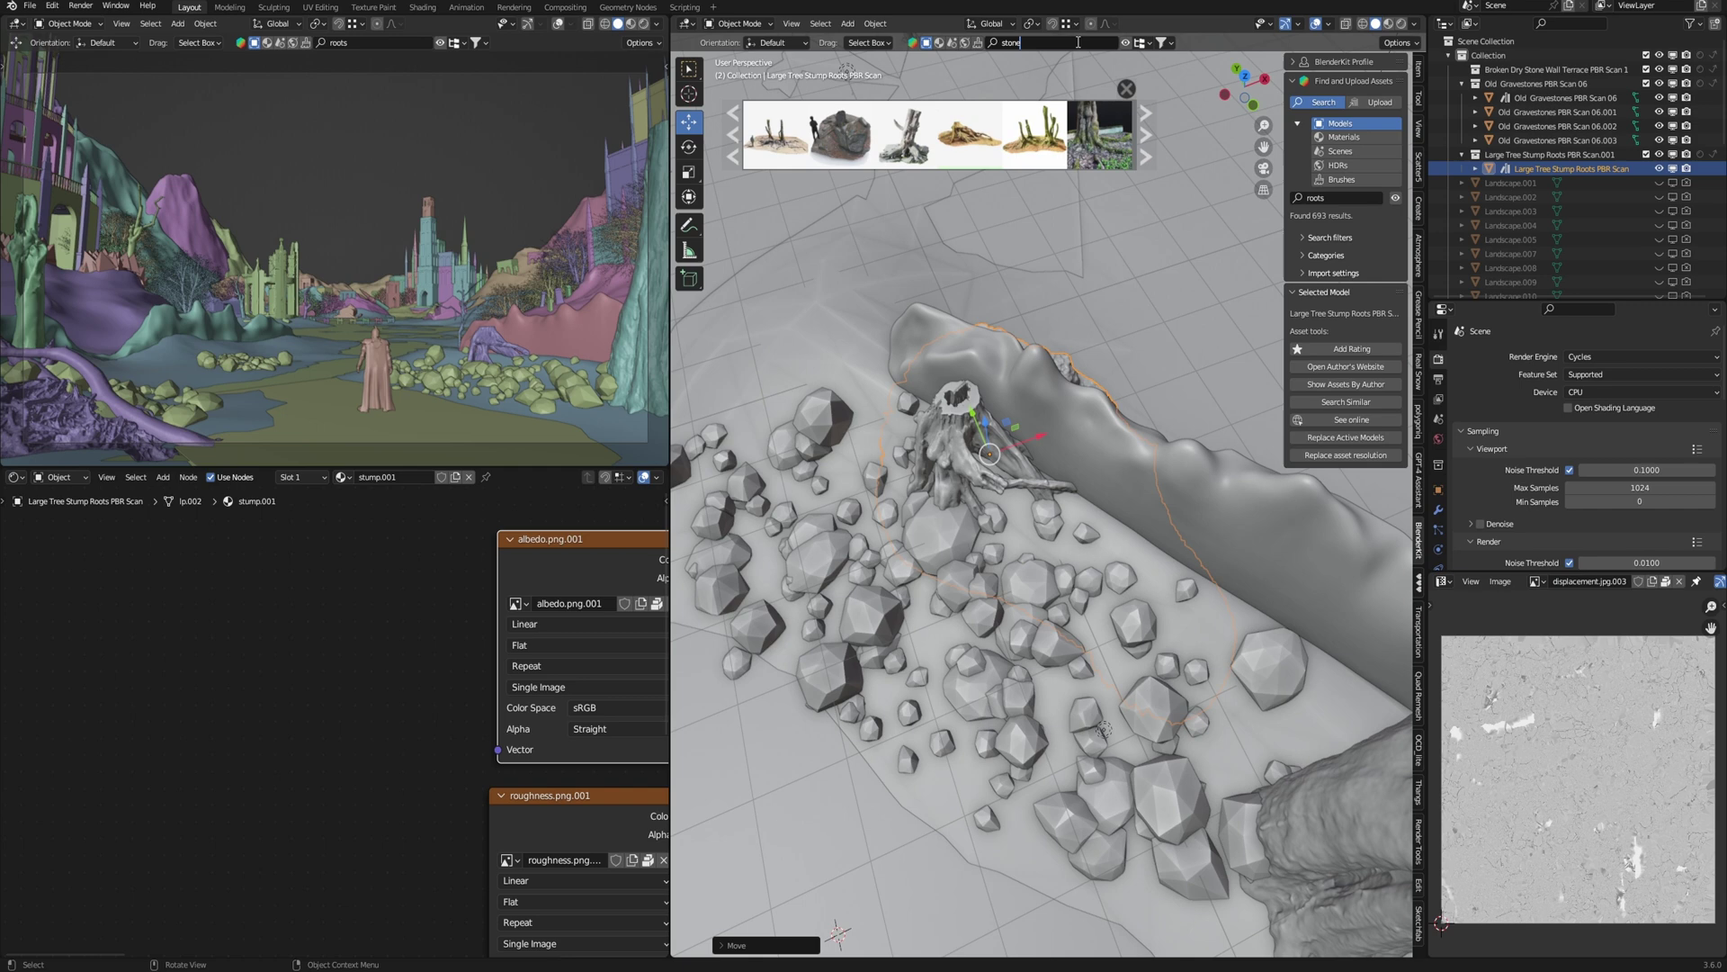
text(stone)
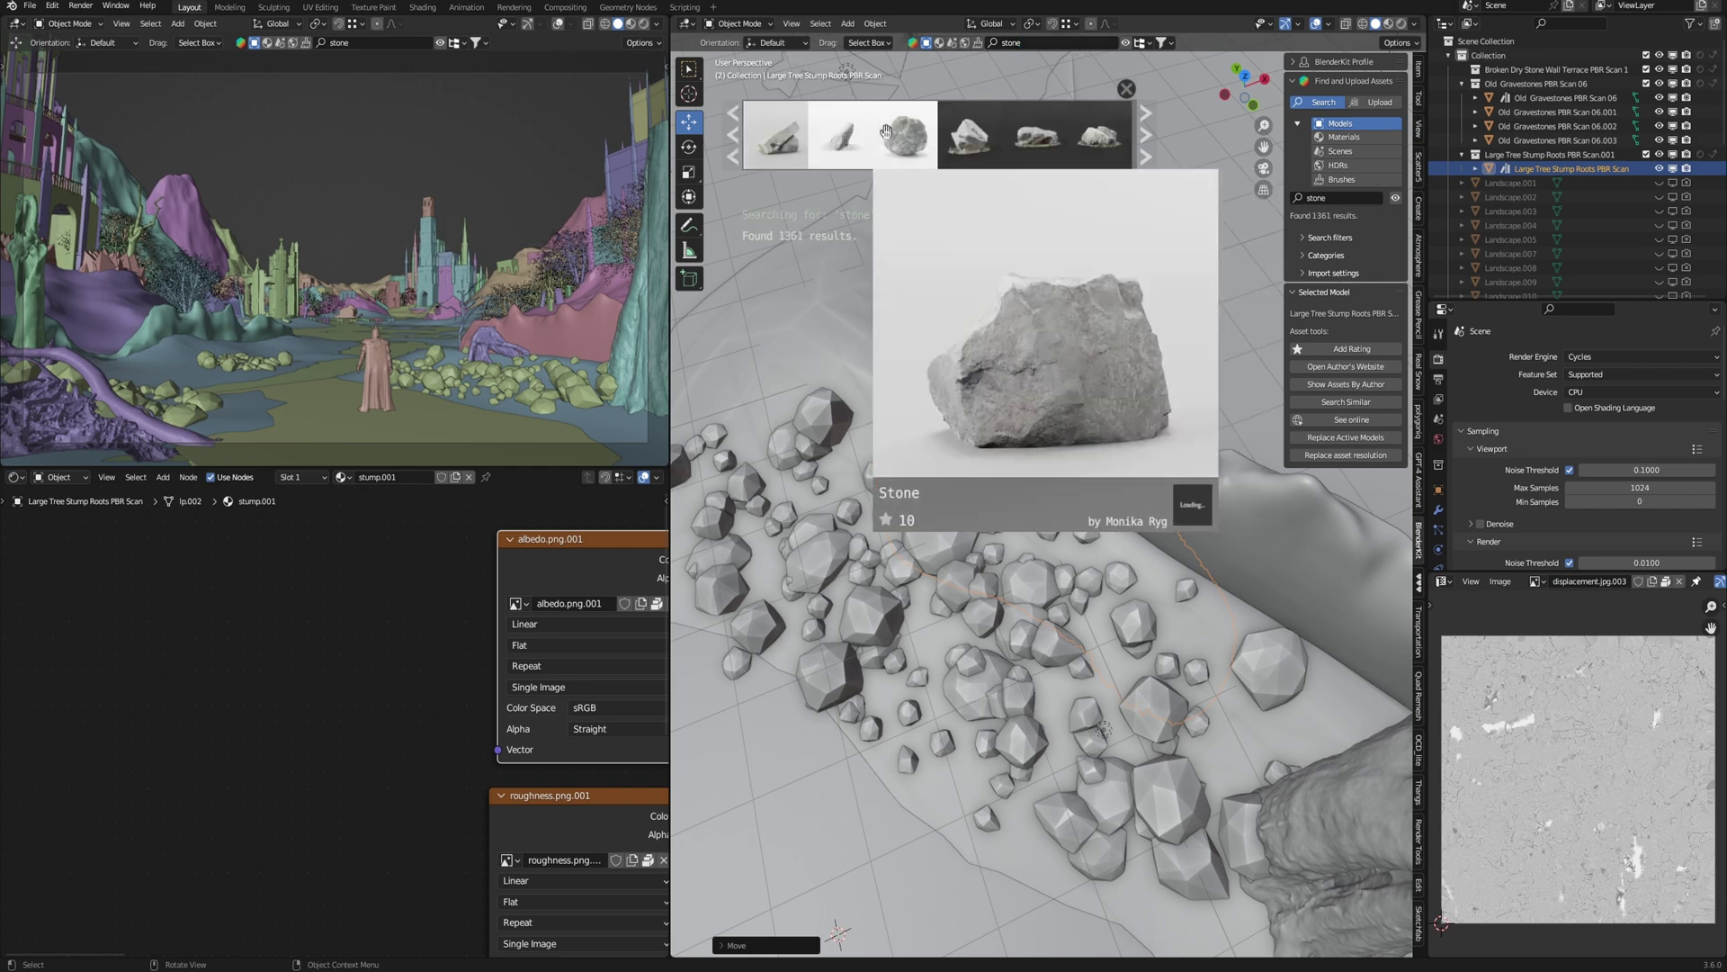
mouse_move(875, 144)
drag(842, 138, 842, 864)
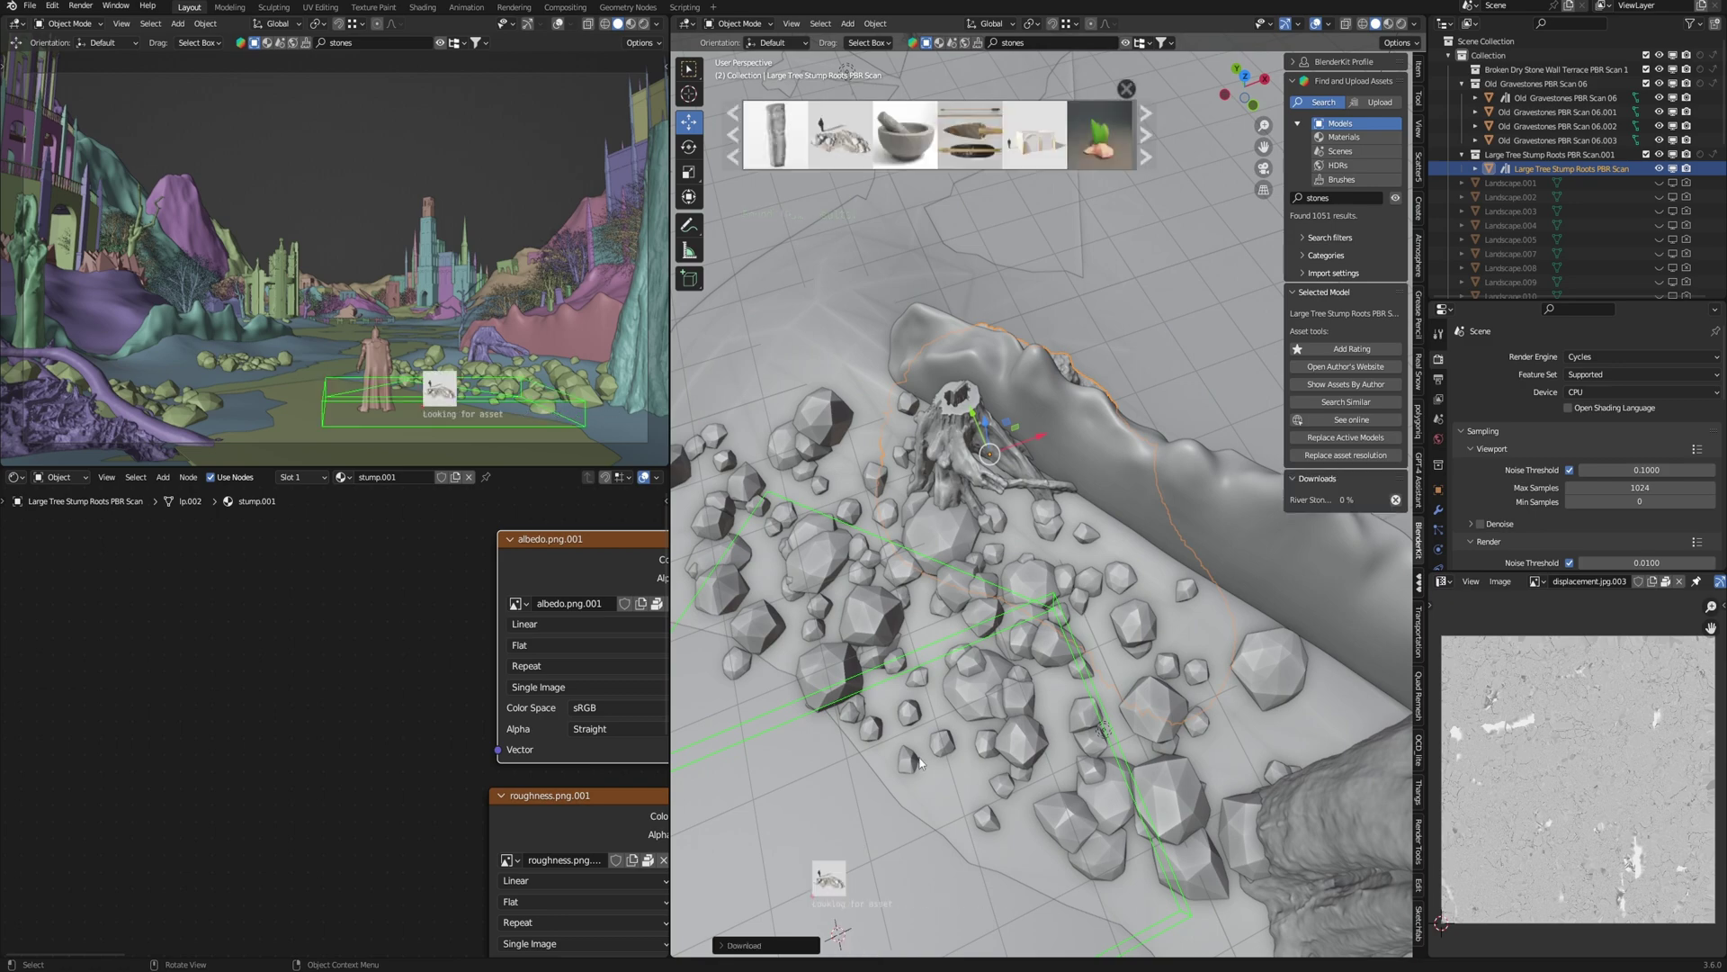
- Move the river stone module in the top view beside the long wavy wall across the path and rotate it
scroll(923, 754, down, 4)
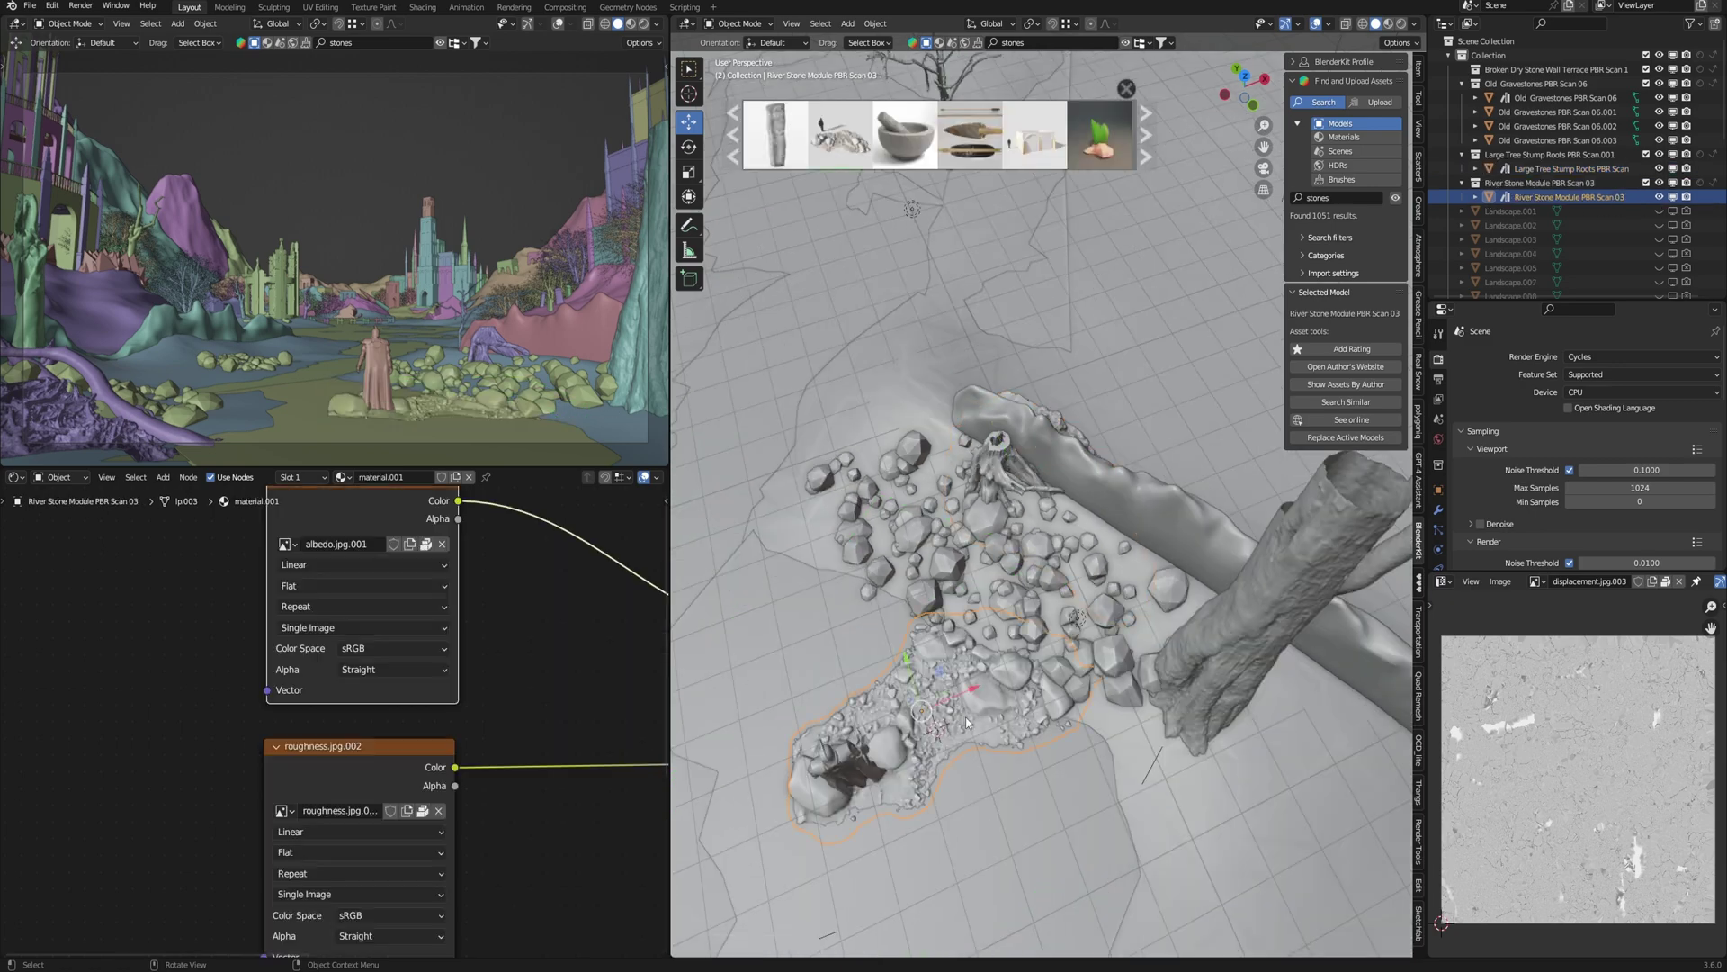
key(KP_7)
key(g)
click(954, 455)
shift+middle_drag(1054, 328, 1133, 504)
scroll(1133, 504, up, 5)
key(r)
click(1062, 621)
scroll(378, 297, up, 3)
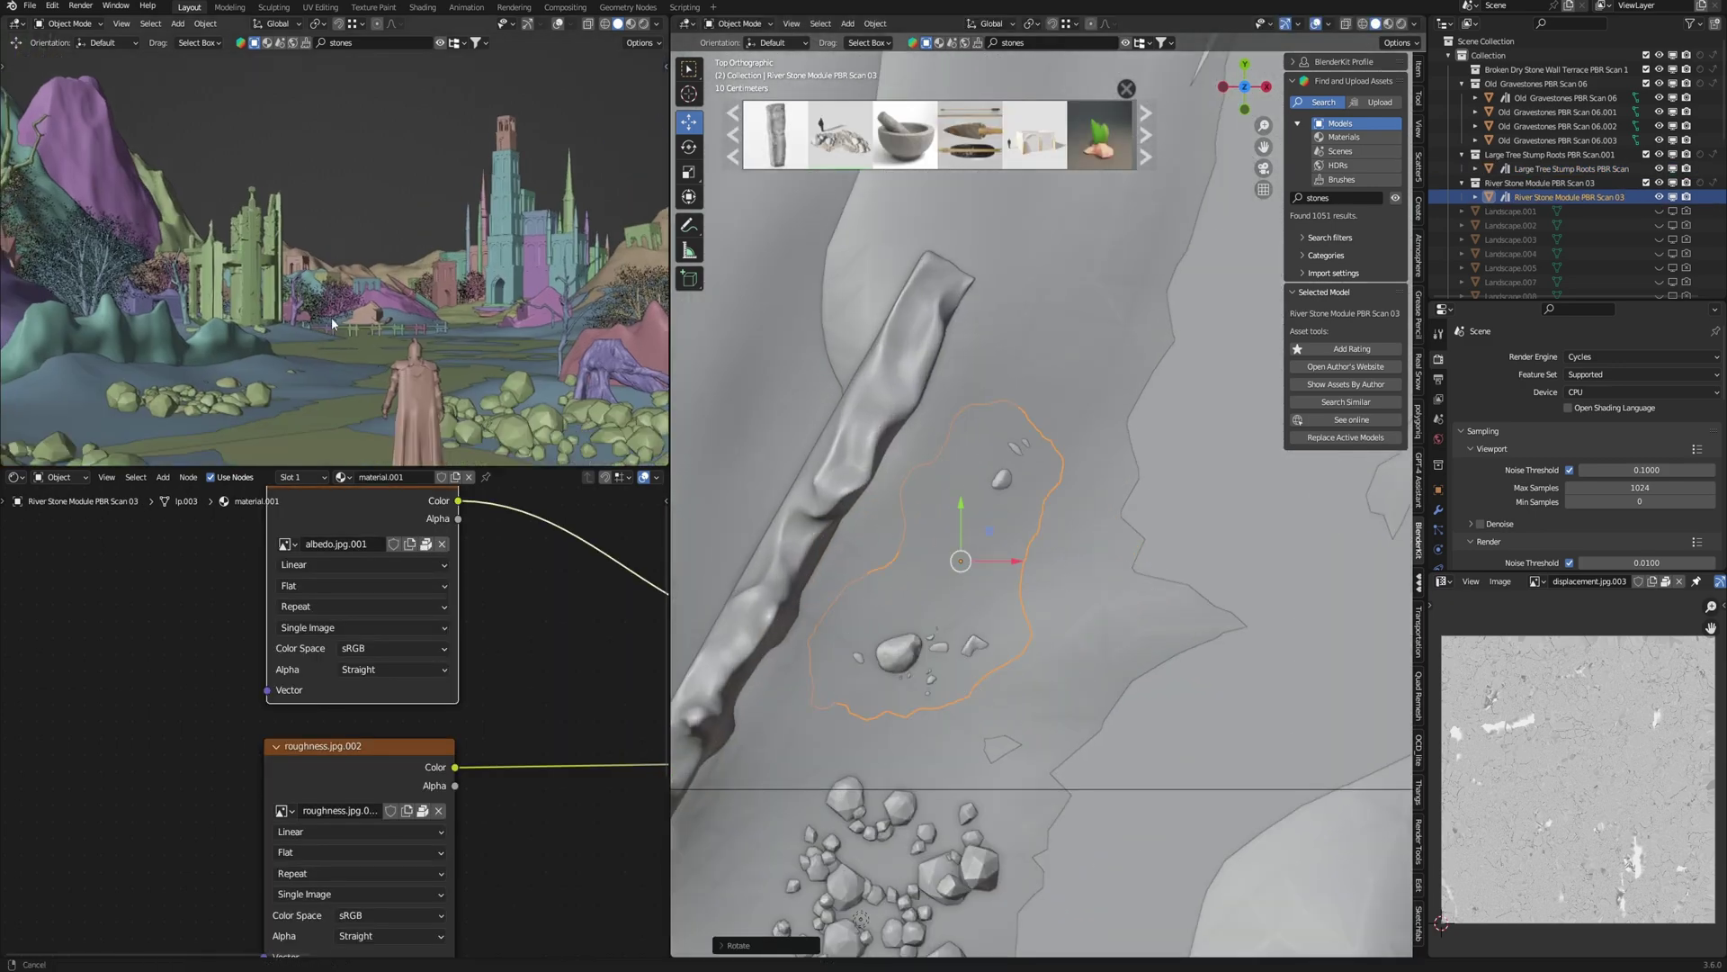
- Set the transform orientation to Local and raise the river stone module above the ground
middle_drag(1062, 621, 1071, 467)
click(991, 23)
click(992, 77)
drag(1019, 531, 1019, 504)
middle_drag(1070, 467, 1158, 596)
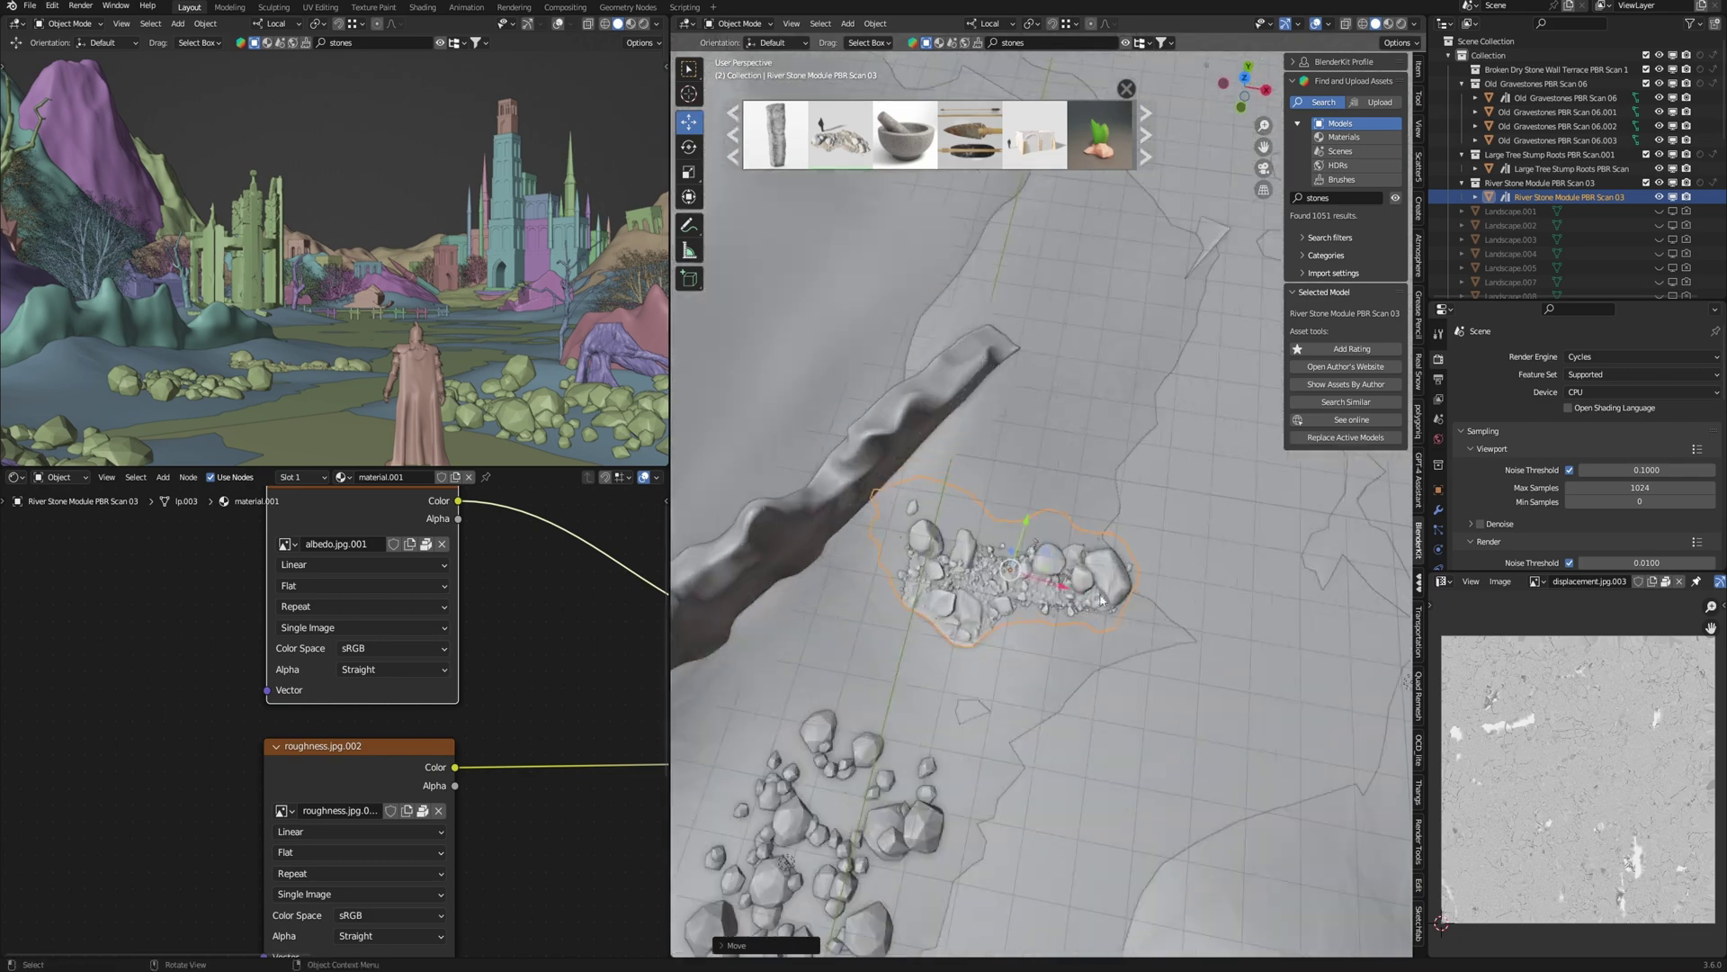
scroll(1035, 136, down, 3)
- Clear the BlenderKit search keyword and browse the full model library, viewing a model's details
click(1049, 43)
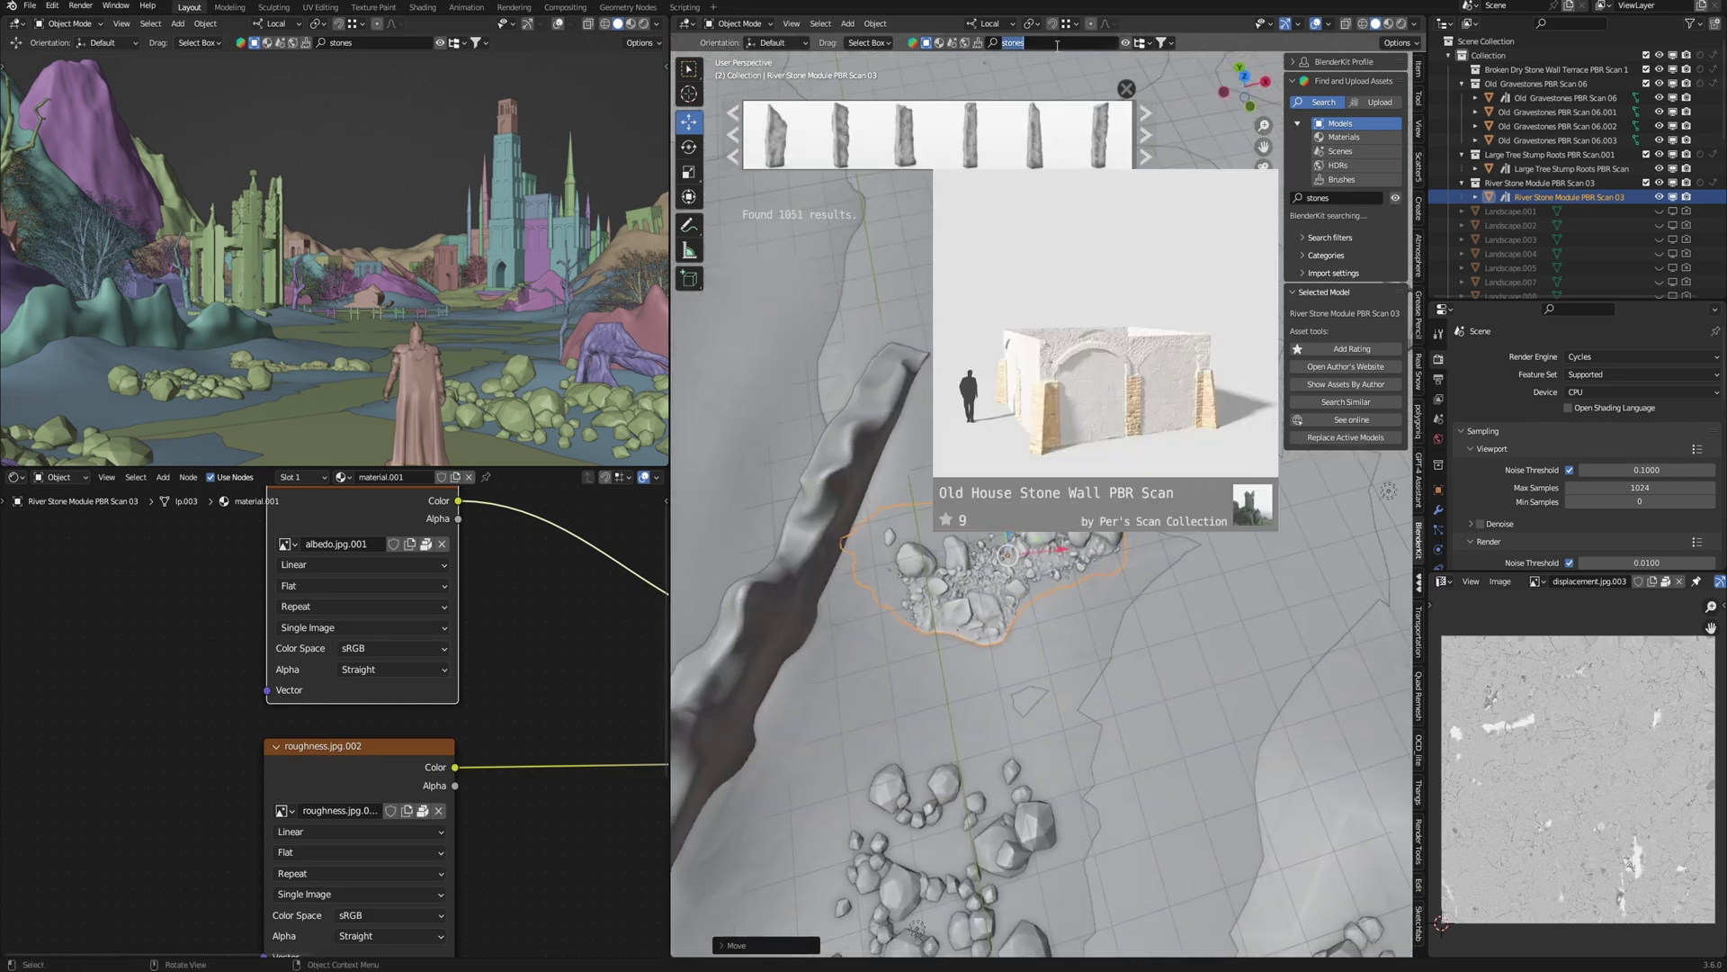
key(BackSpace)
key(Return)
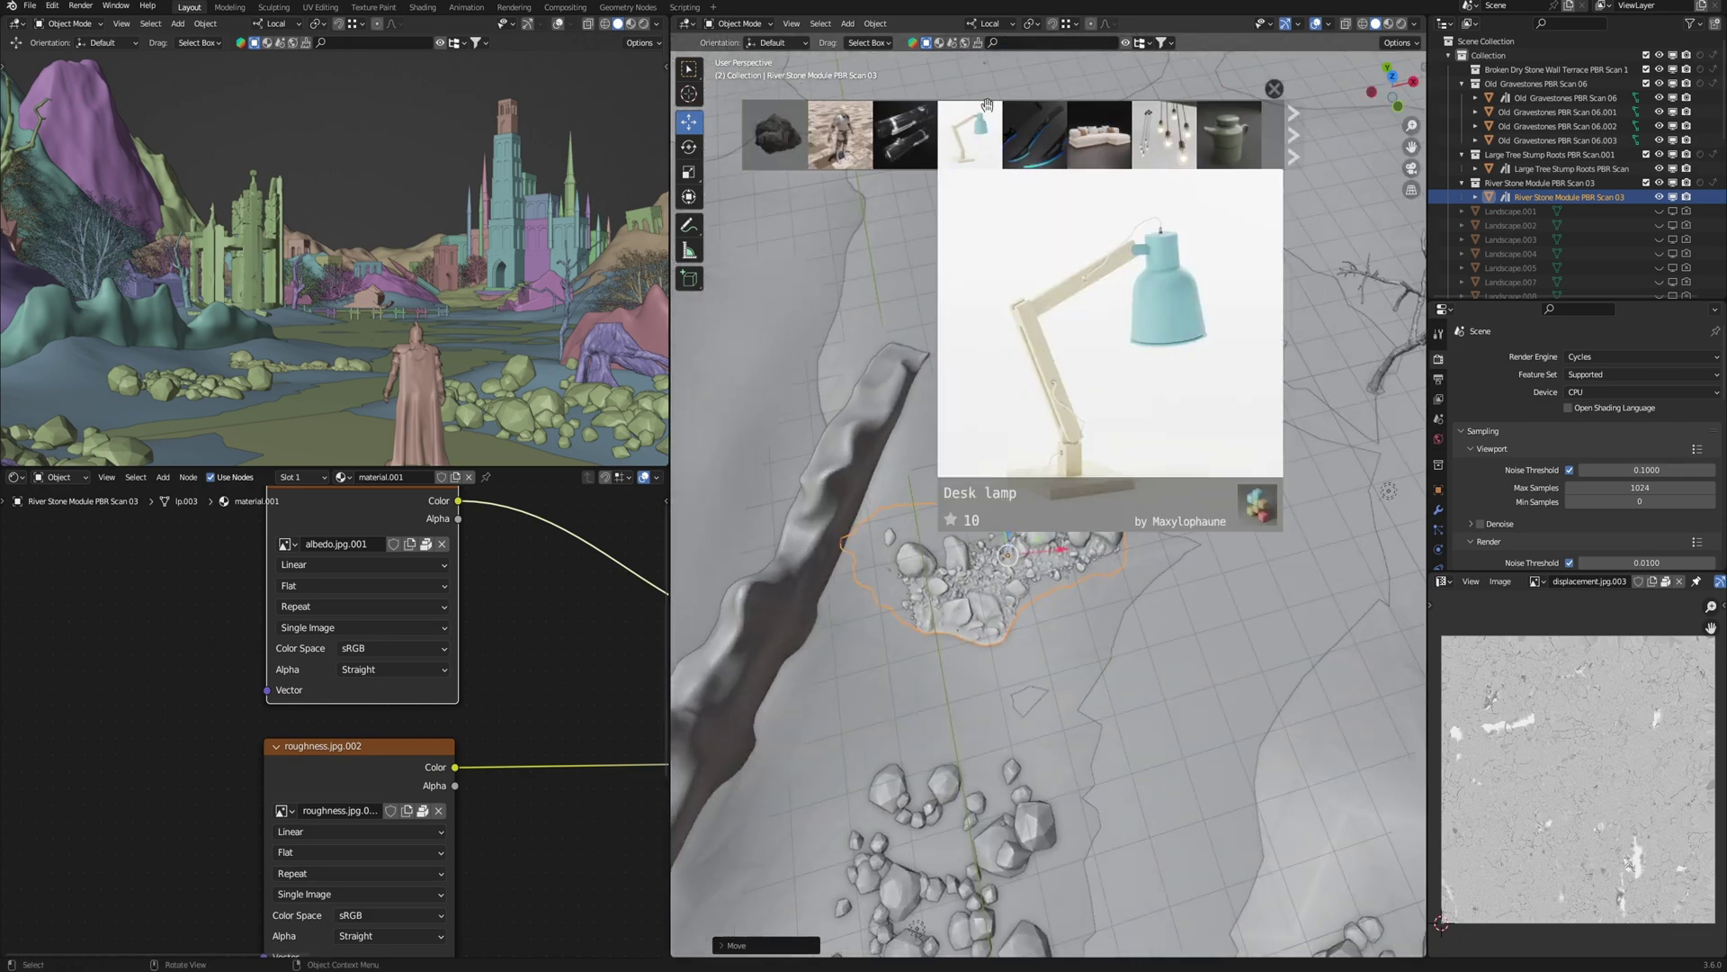
scroll(1083, 137, down, 3)
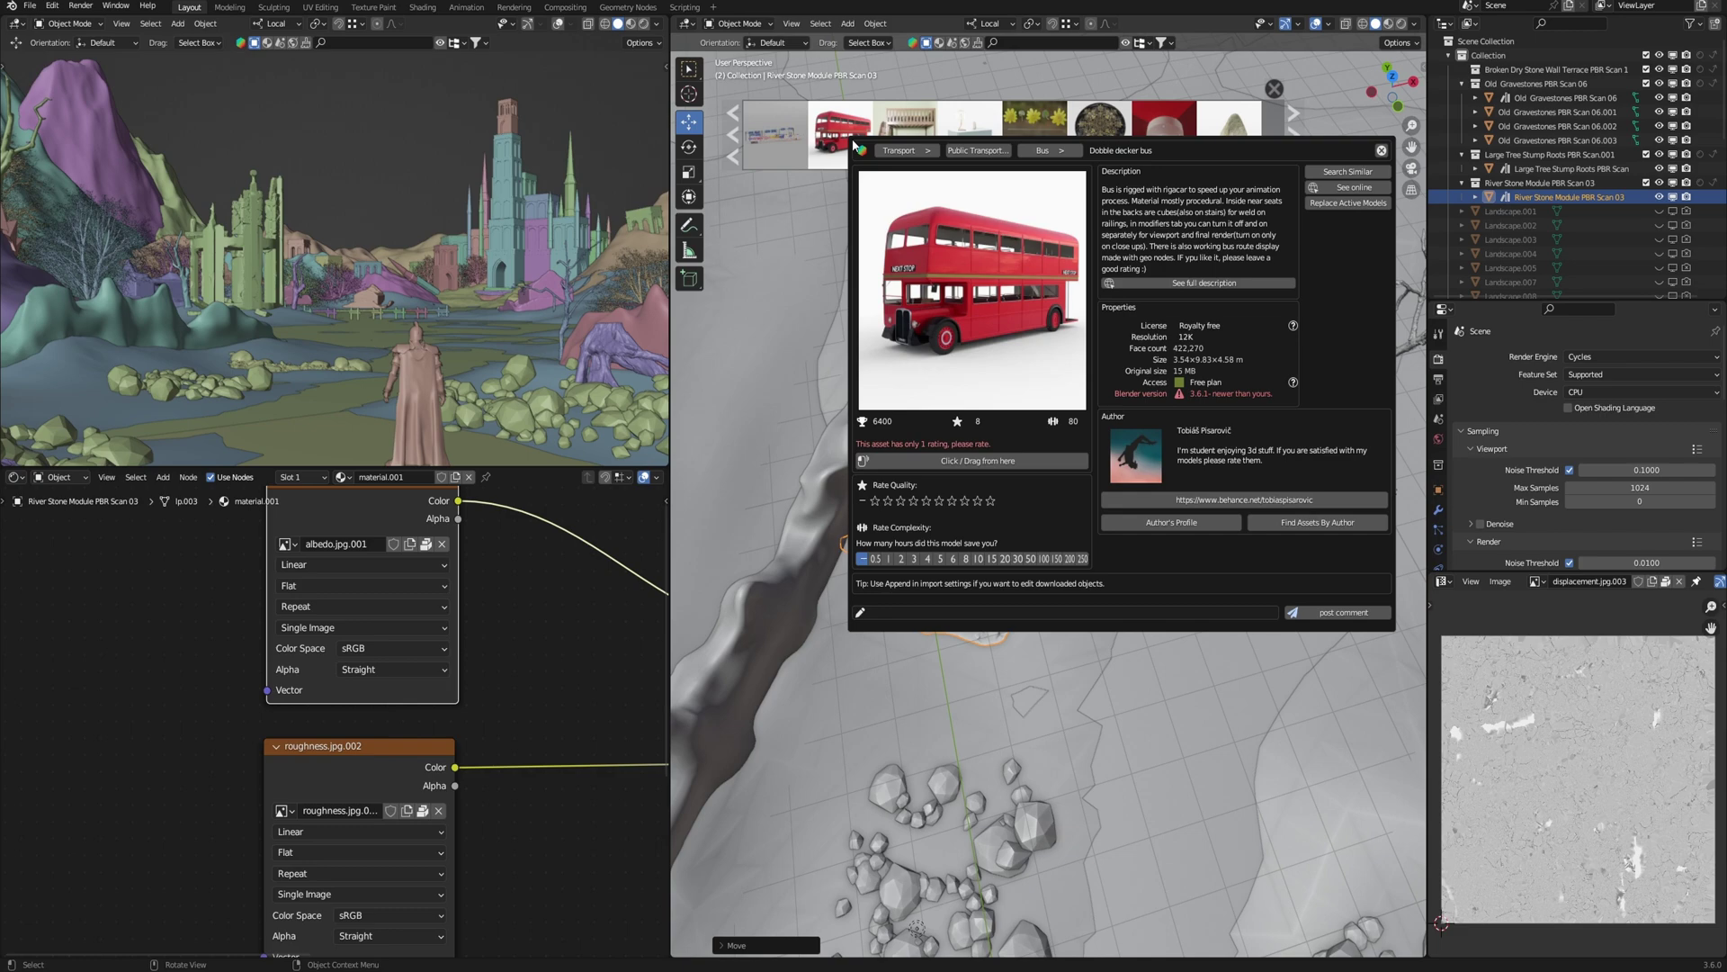
scroll(1089, 135, down, 5)
scroll(1092, 132, down, 3)
right_click(910, 151)
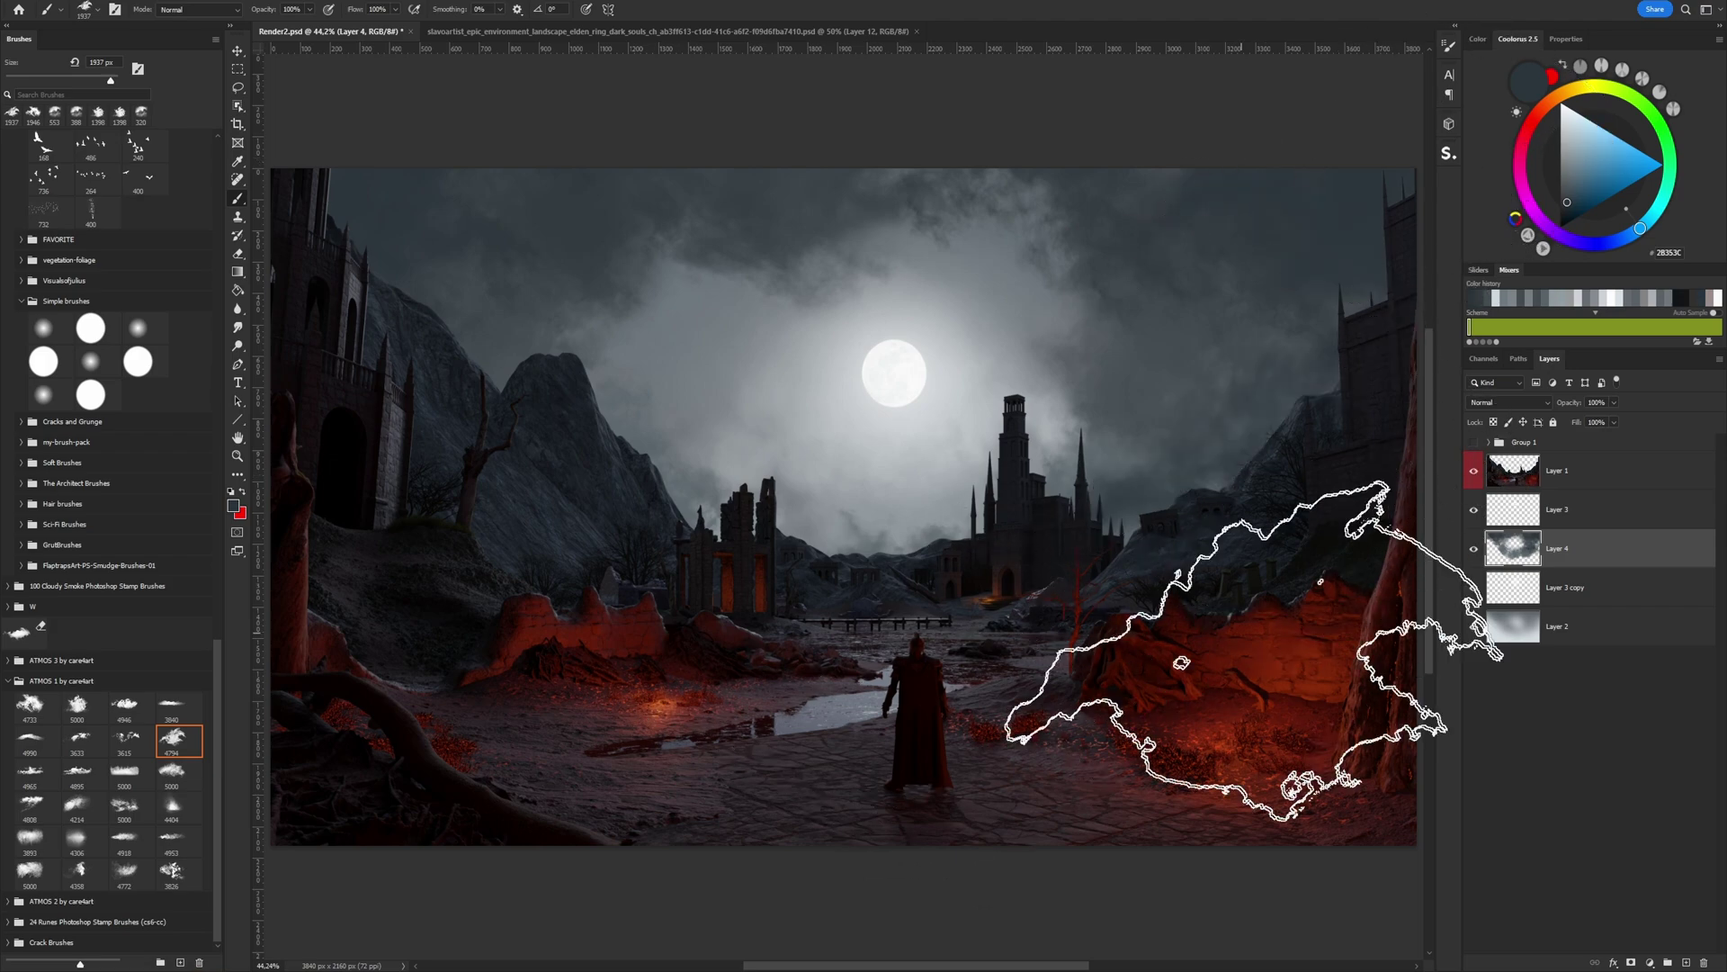
- In Photoshop, paint sky mist behind the towers on a new layer above Layer 4 with sampled grey, rotating the ATMOS cloud brush to 131°
alt+click(644, 451)
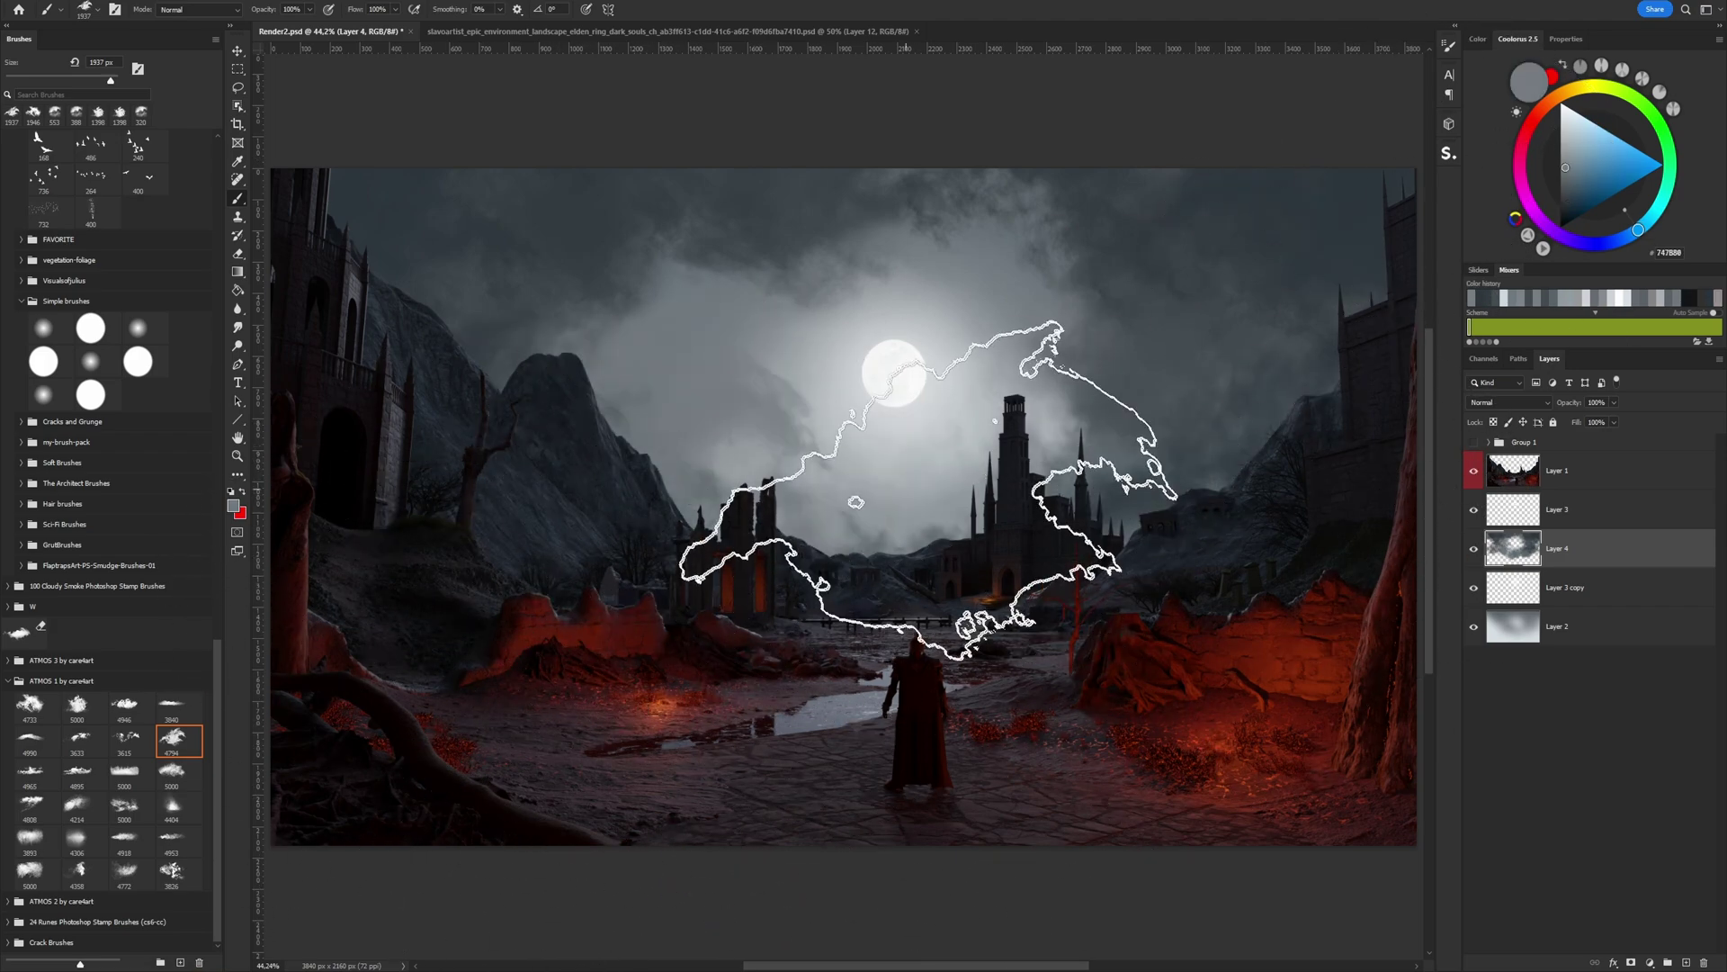
click(1686, 962)
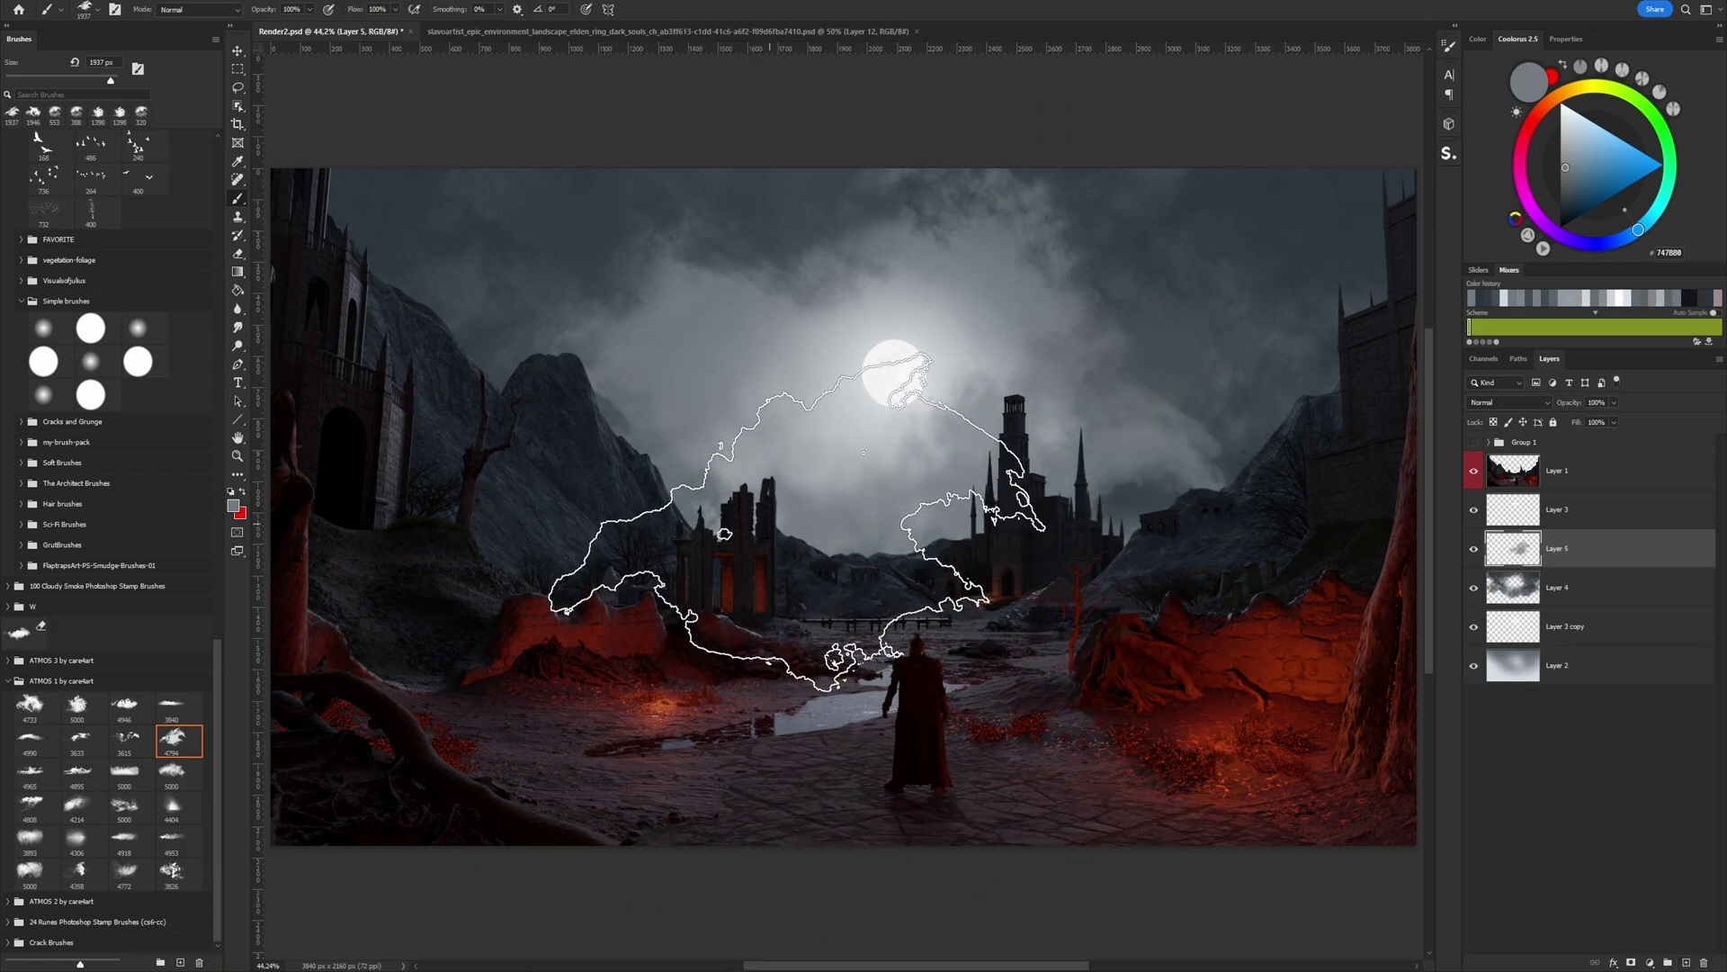
right_click(955, 449)
drag(954, 449, 962, 329)
click(719, 522)
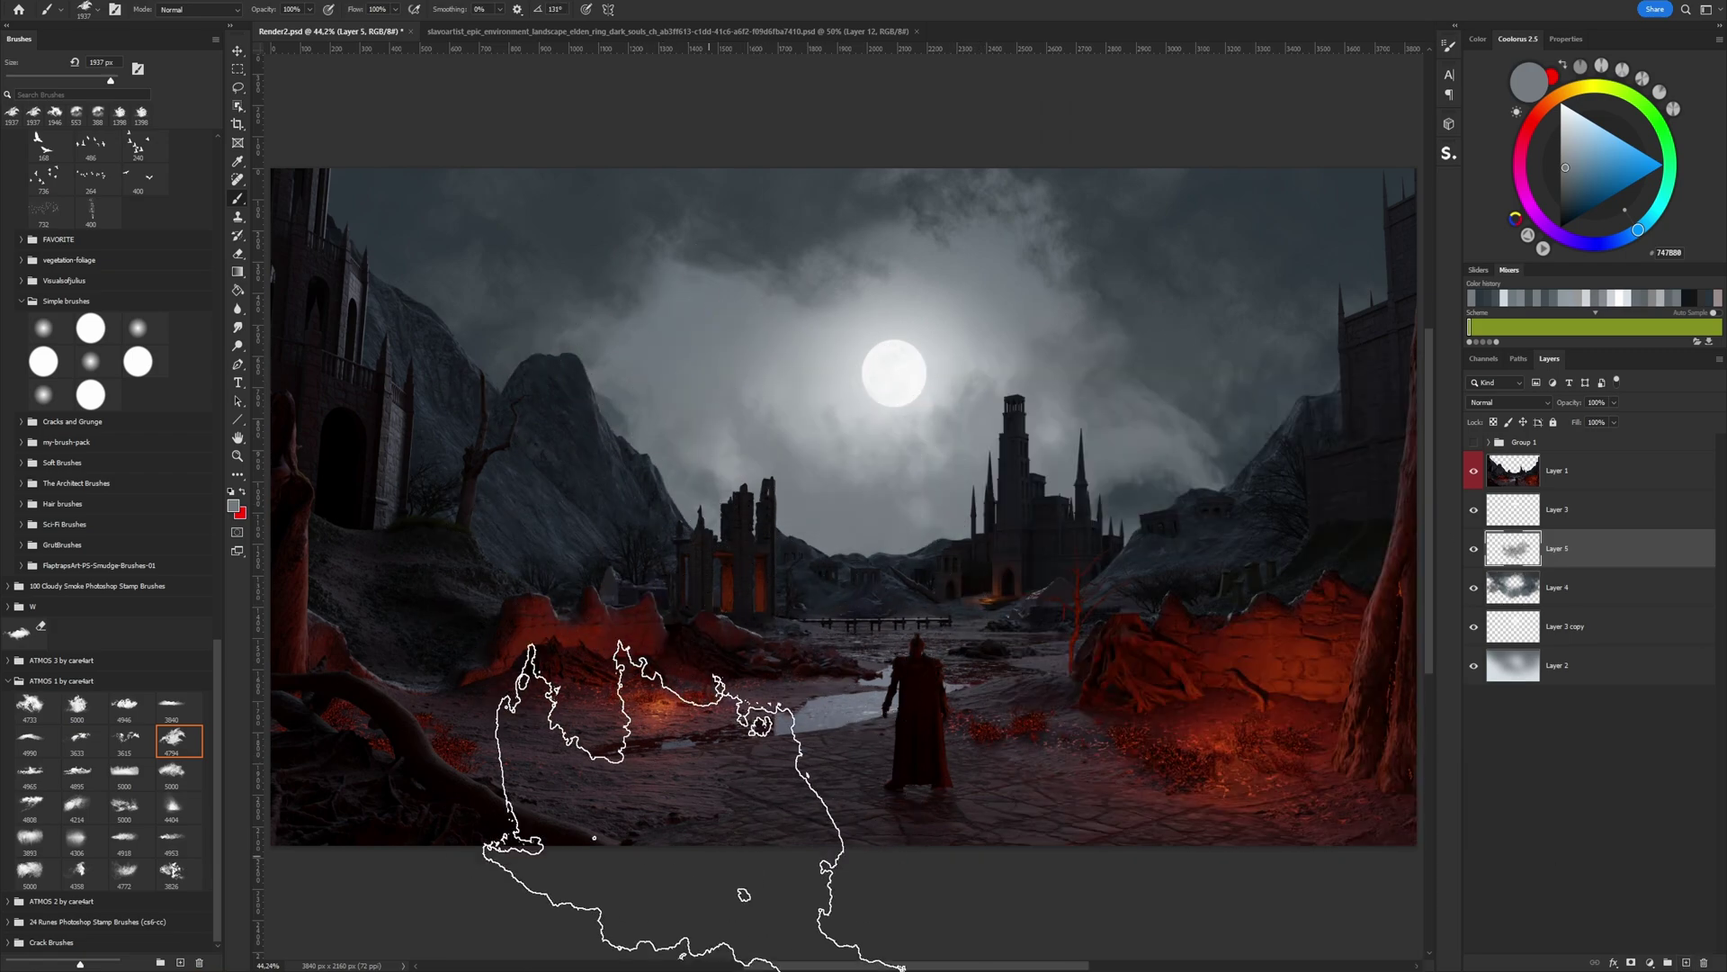
key(e)
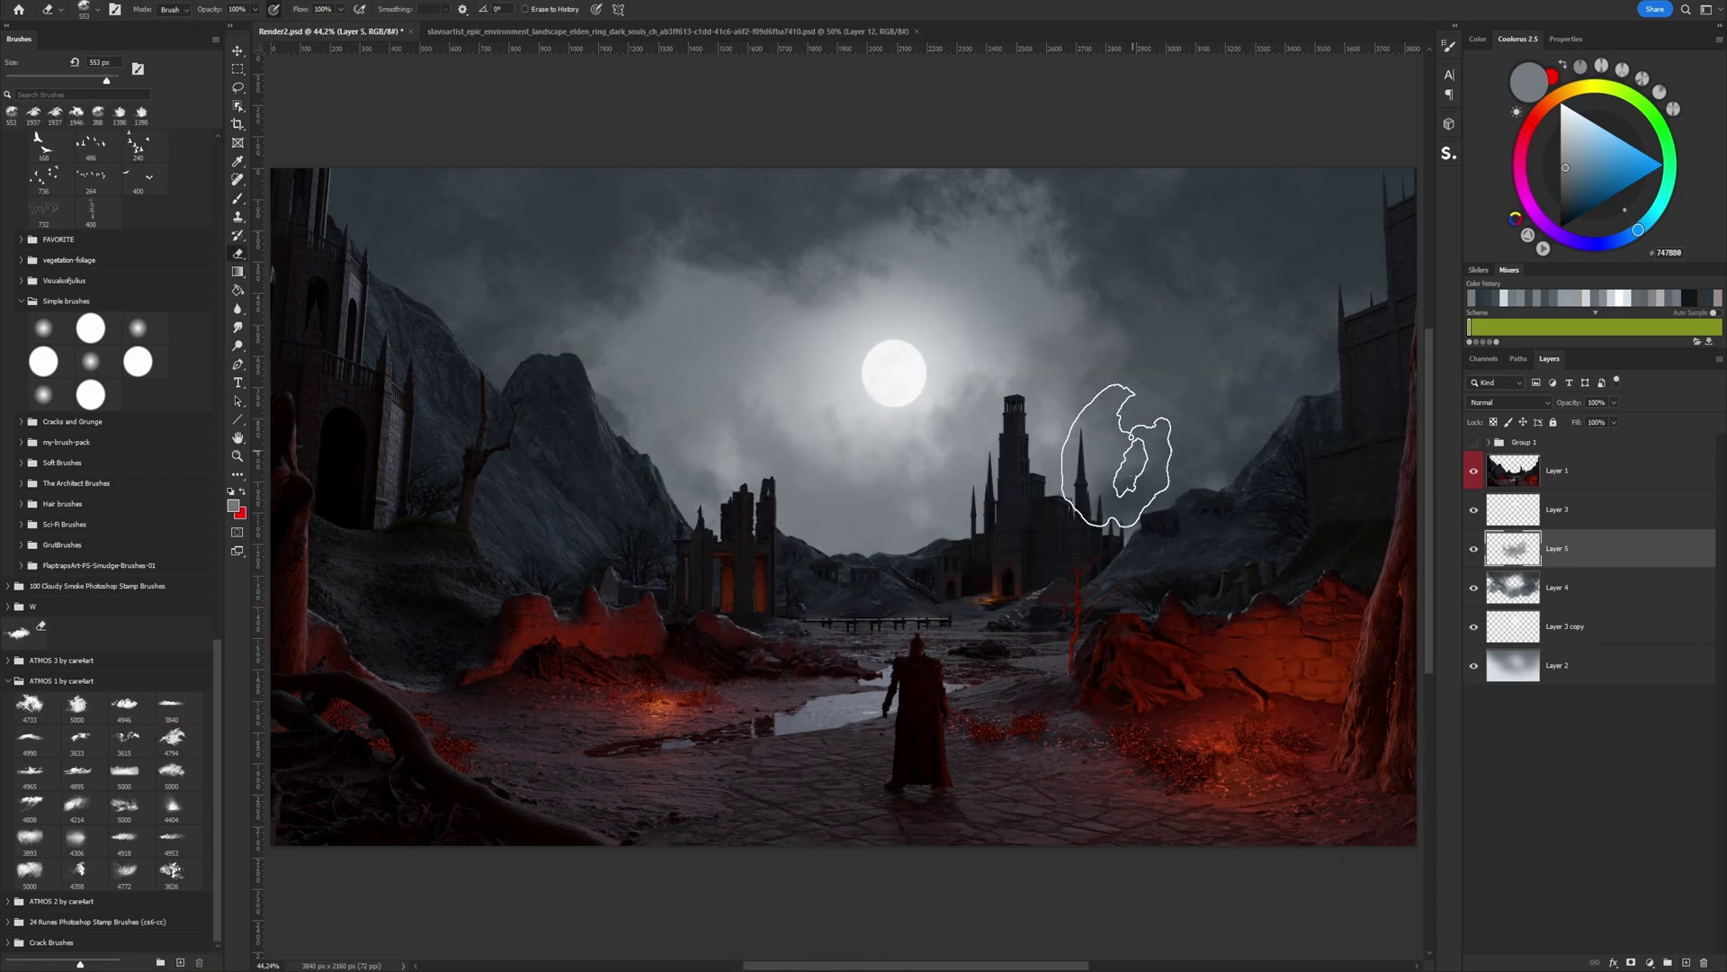
key(b)
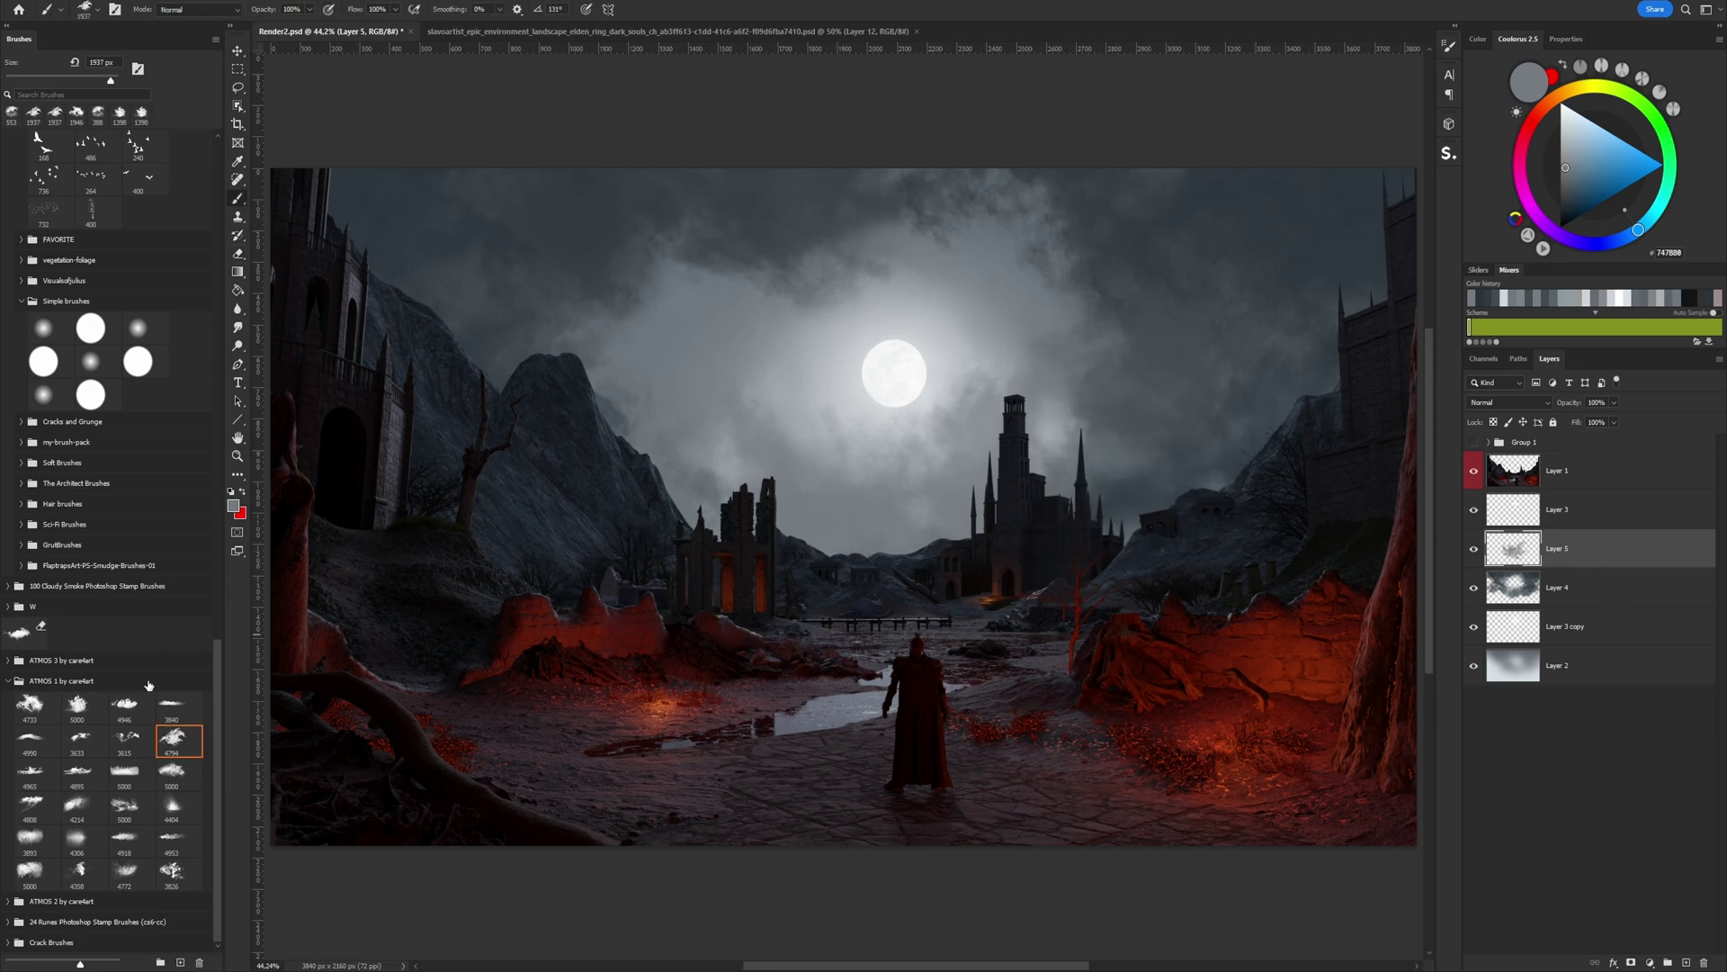
- Paint dark clouds into the upper sky on Layer 5 in #24282F with a 2742 px ATMOS cloud brush, rotating its tip to -26°
alt+right_drag(1052, 399, 967, 405)
click(1565, 208)
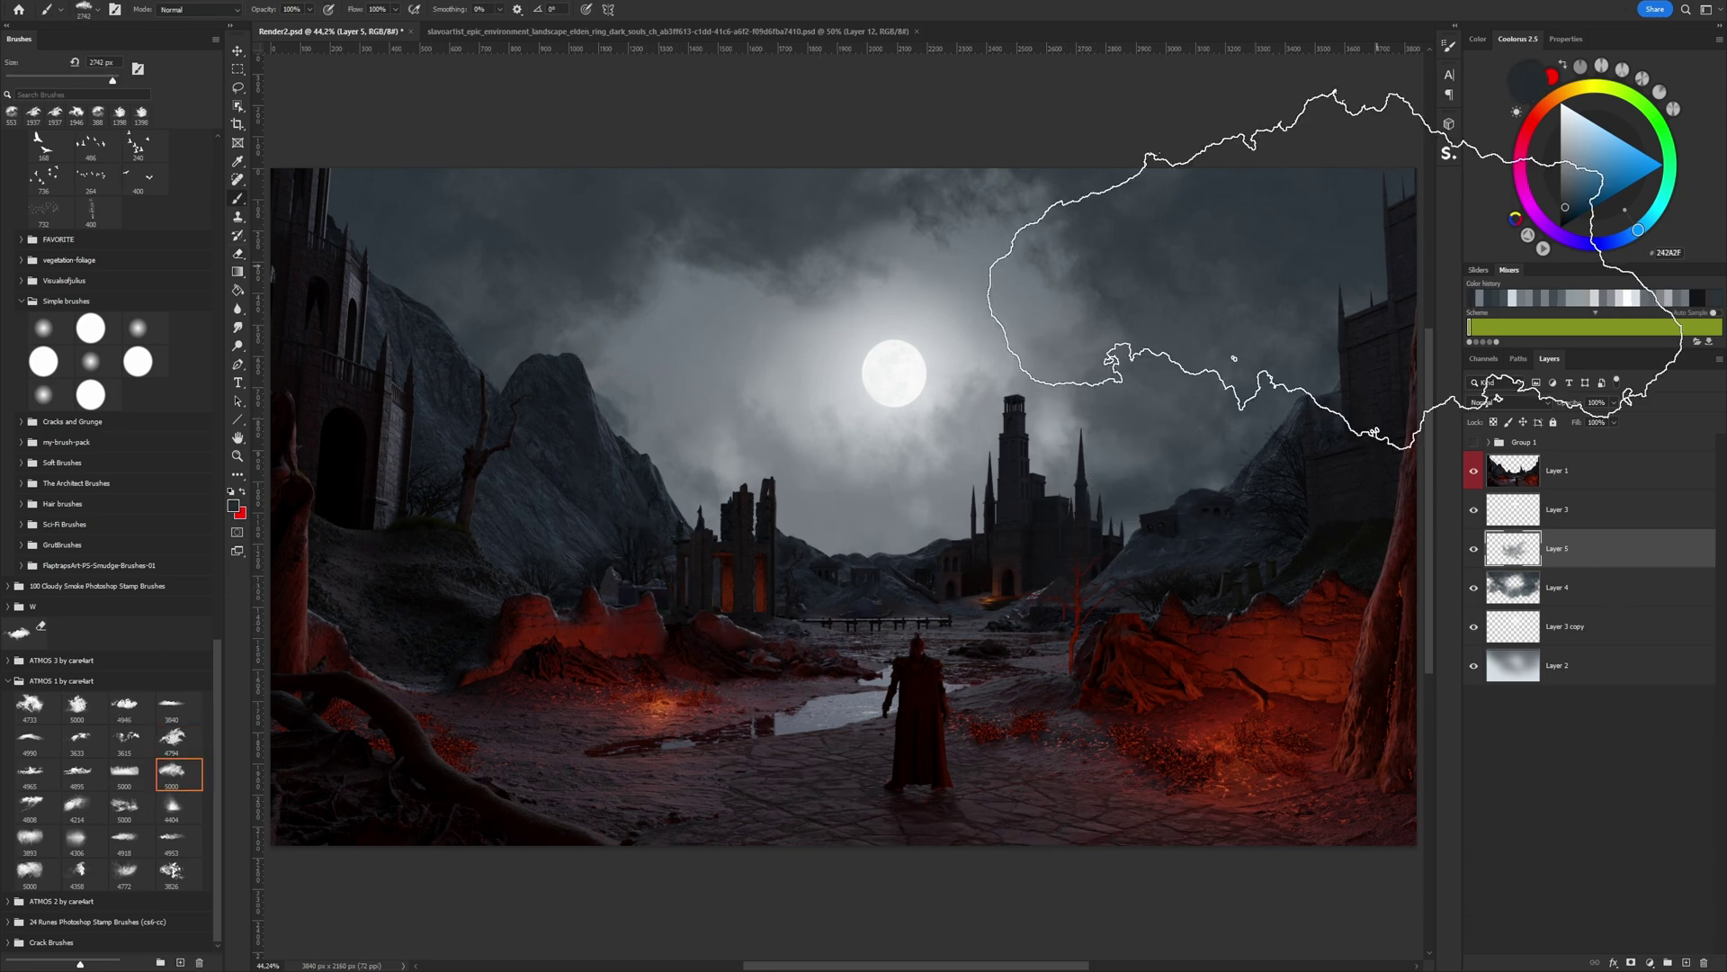
key(z)
drag(904, 484, 855, 486)
click(1448, 46)
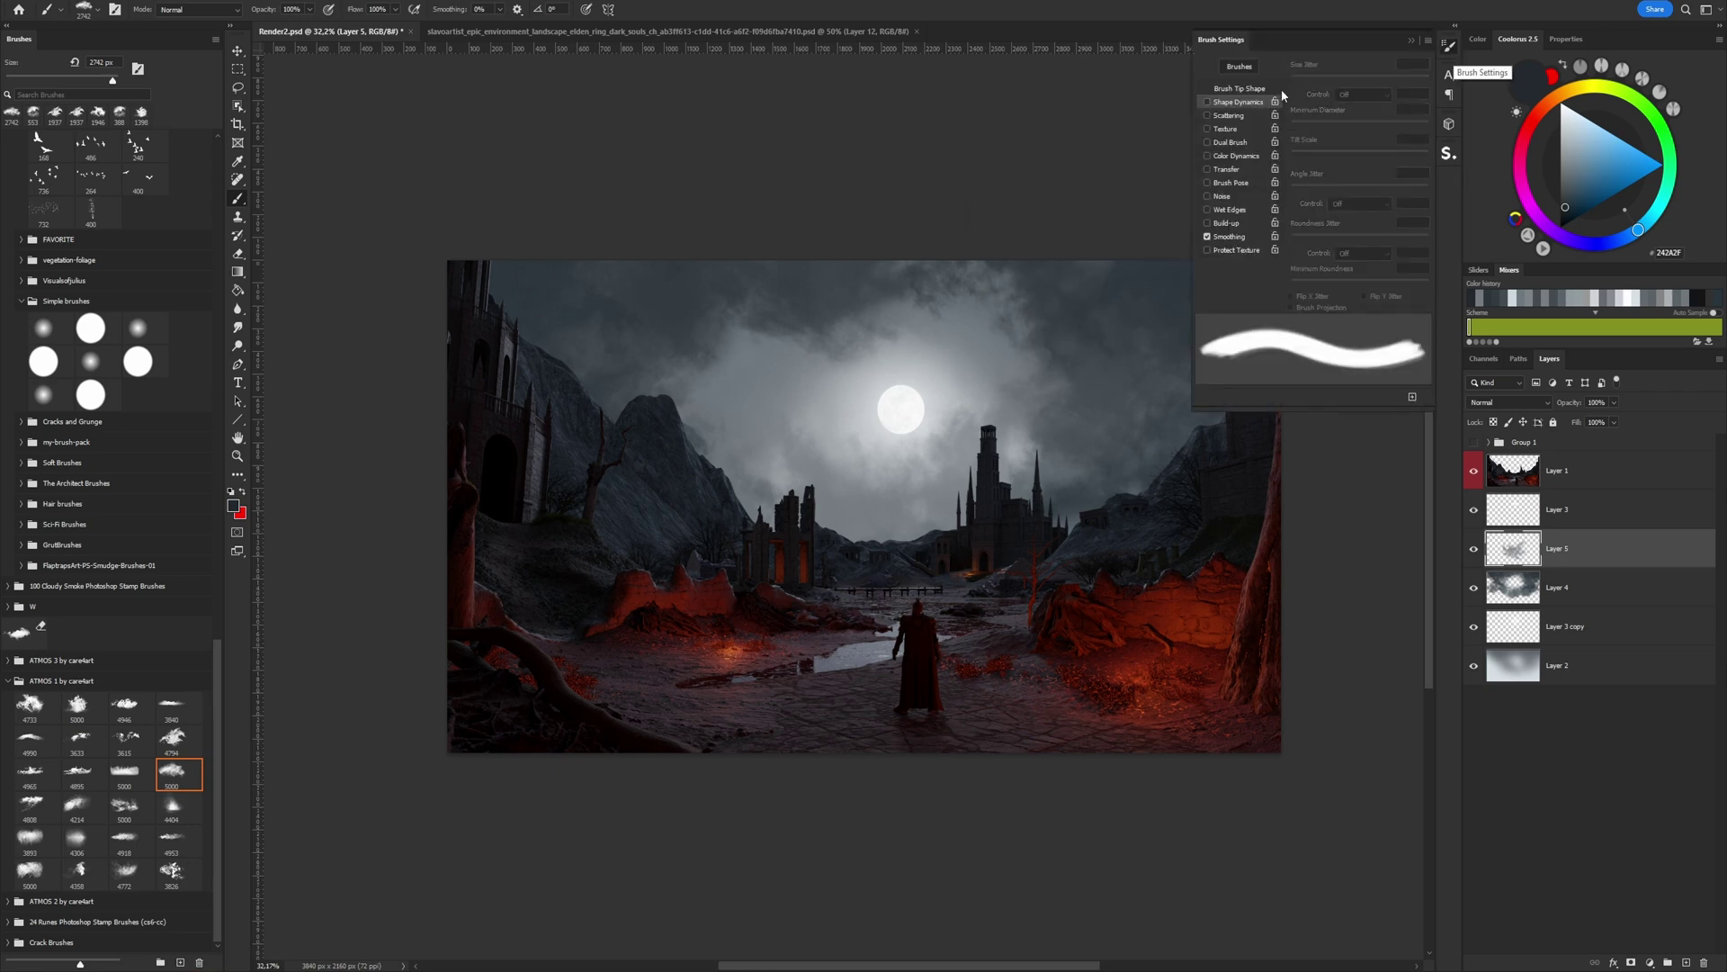
click(1239, 88)
click(1428, 211)
click(1411, 41)
click(1242, 313)
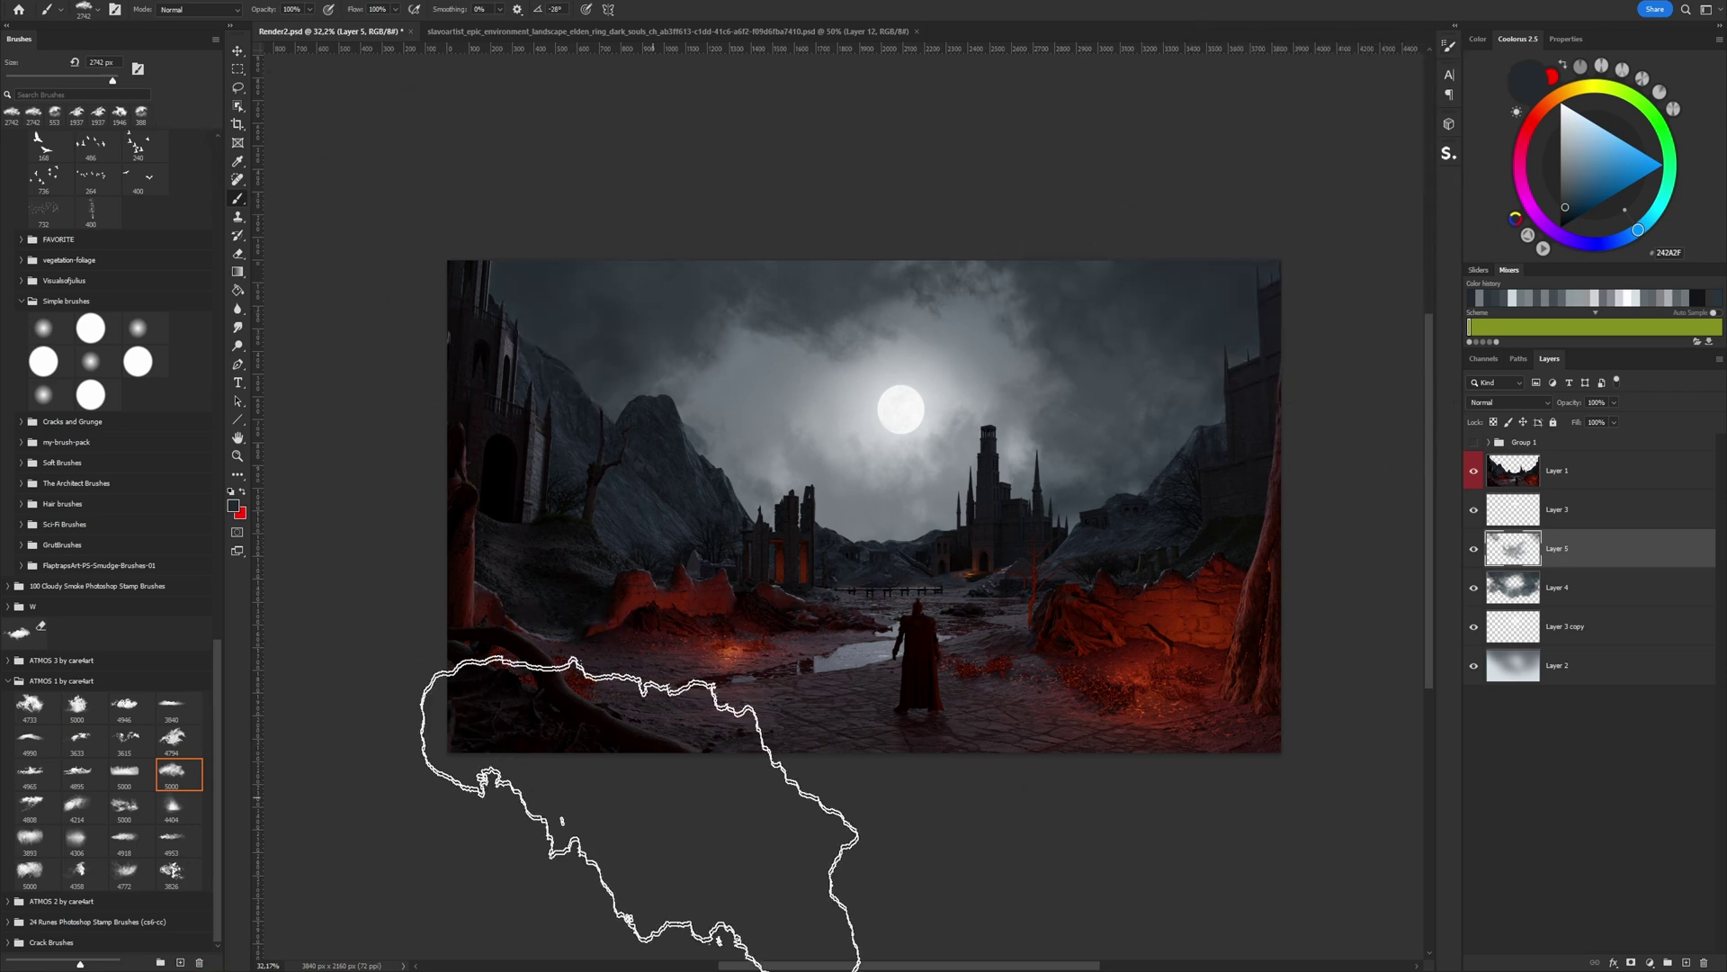
key(alt+bracketleft)
key(e)
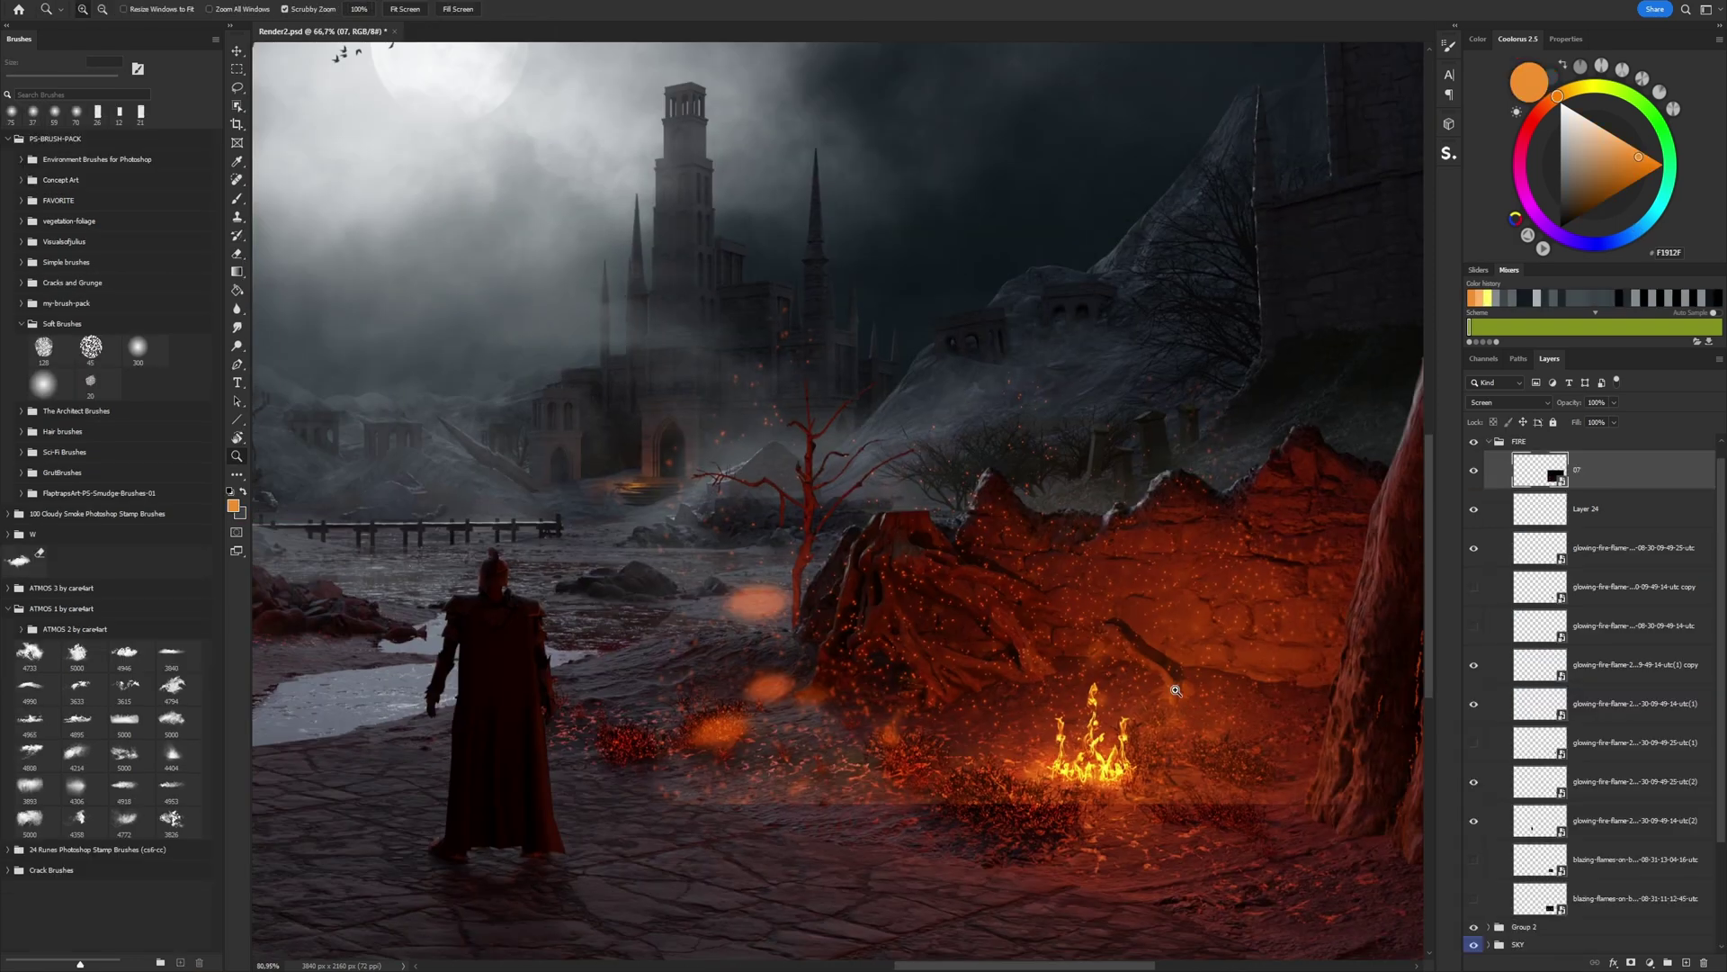
- Add a layer mask to ember overlay 07 and paint out its stray sparks and glowing spots around the right-hand fire in black
drag(1176, 690, 1145, 689)
drag(1176, 677, 1147, 664)
click(1631, 962)
key(b)
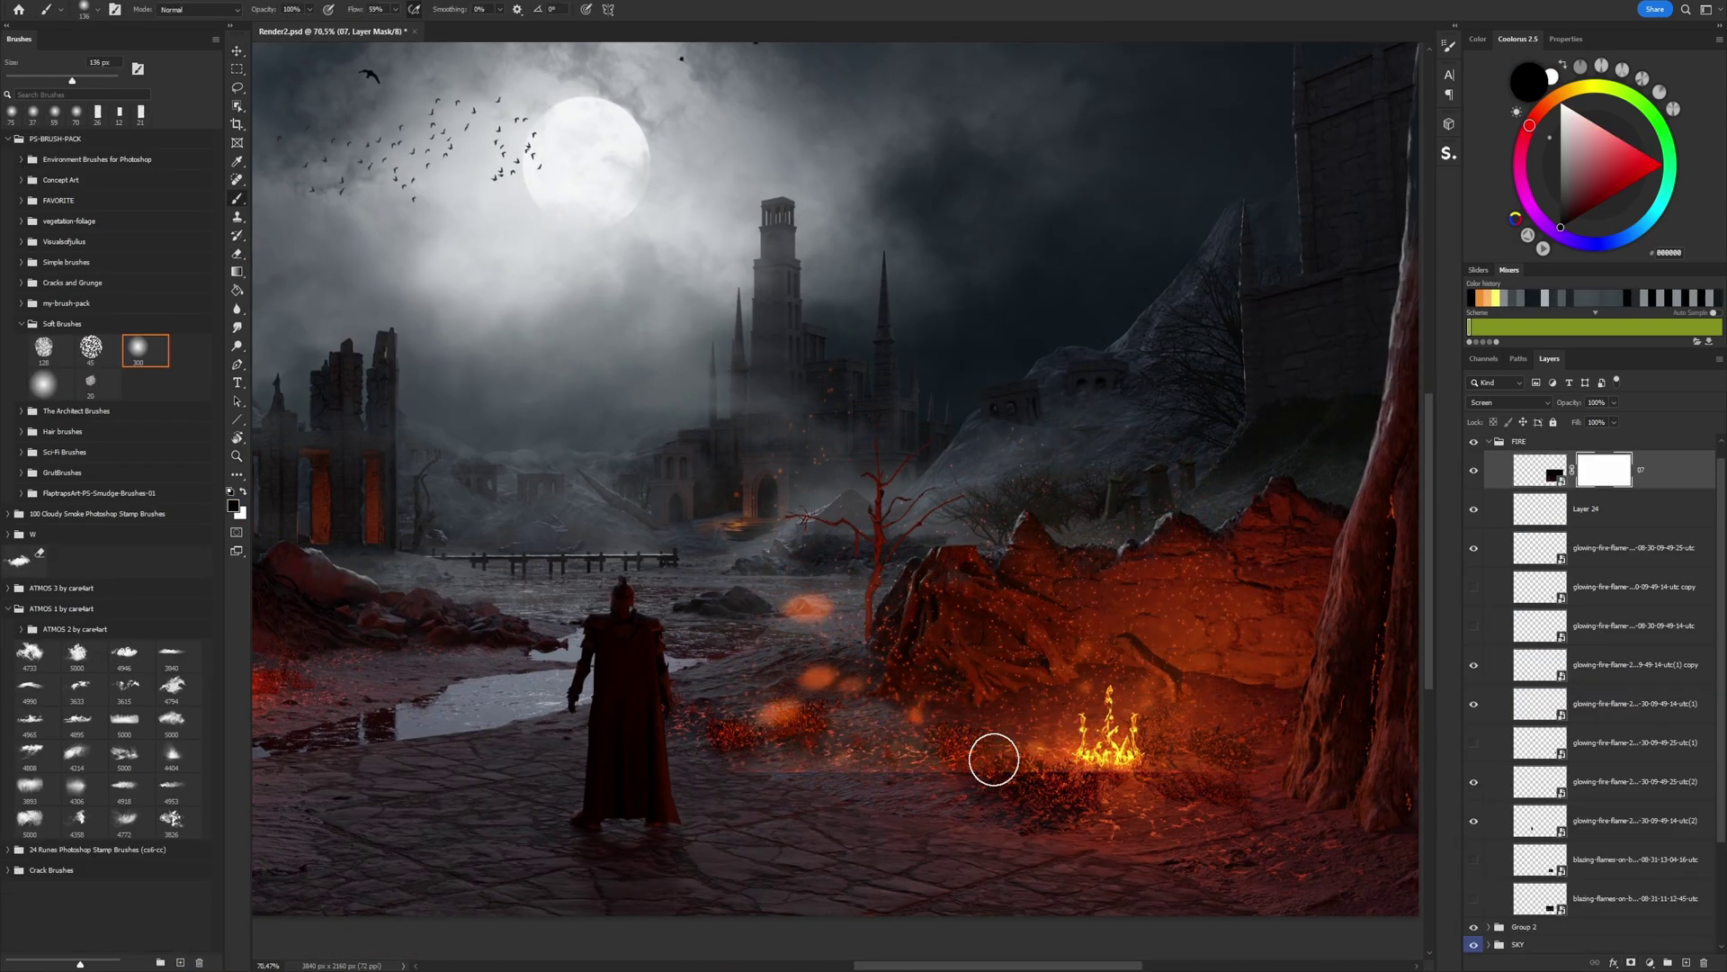
mouse_move(995, 759)
mouse_down()
mouse_move(829, 776)
mouse_move(753, 639)
mouse_up()
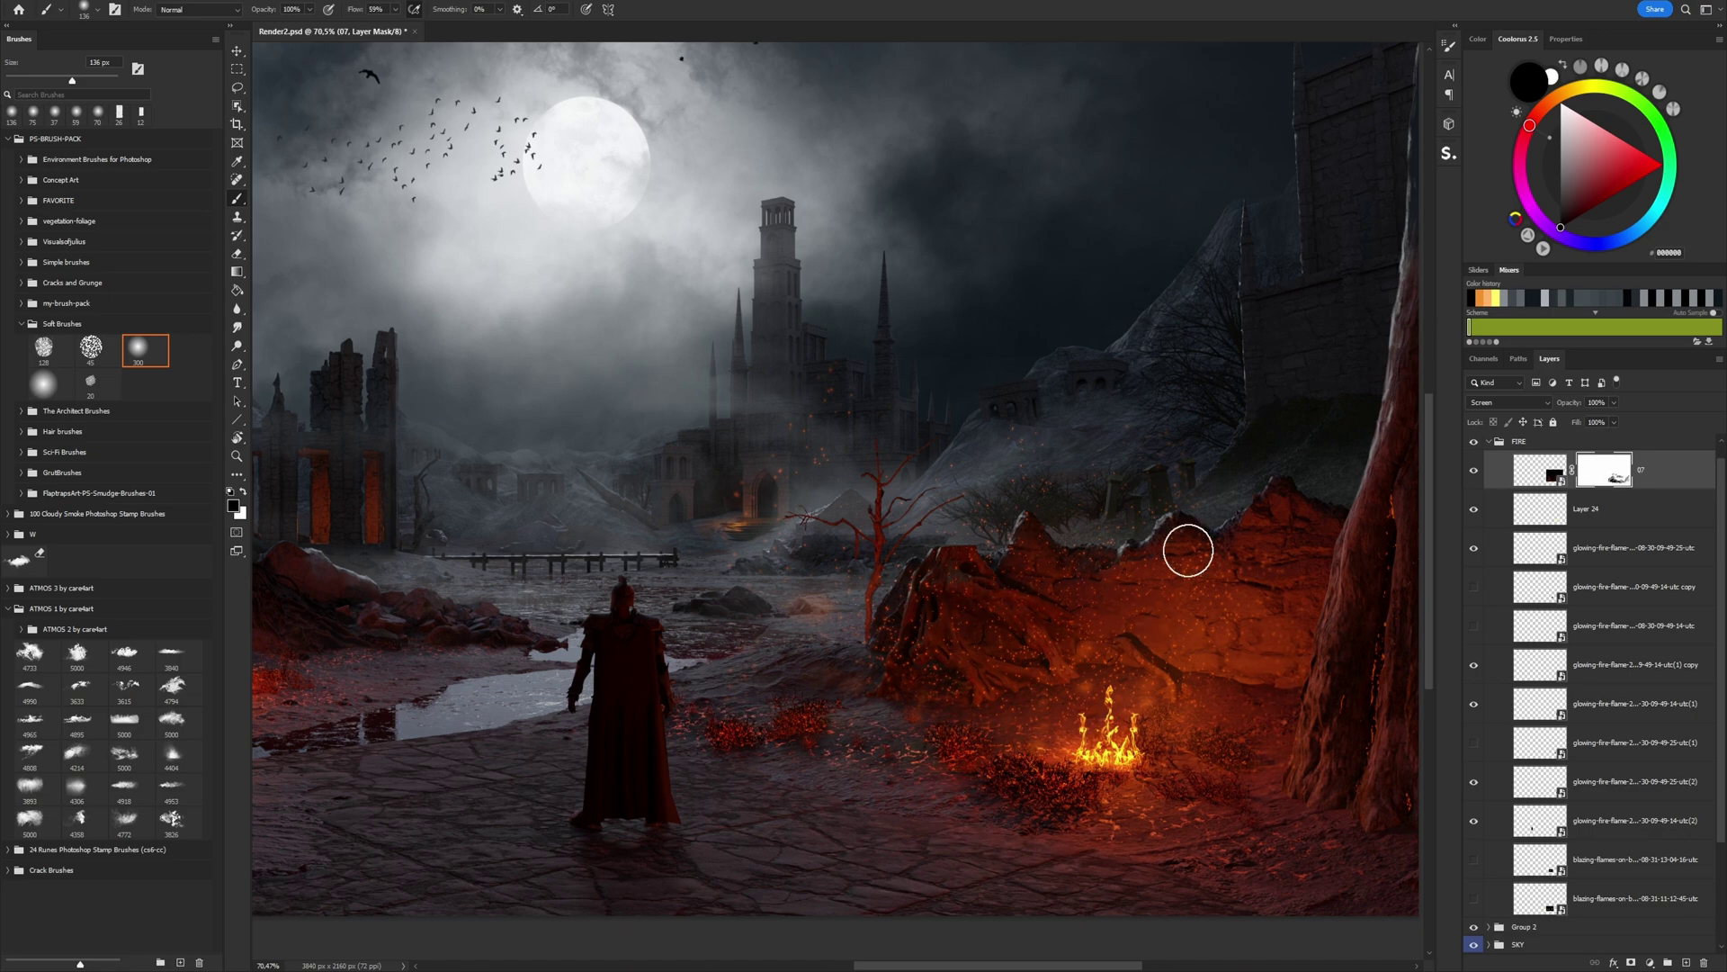
- Place overlay 04 from the Epic Photo Overlays folder over the lower-left roots and set its blend mode to Screen
ctrl+drag(1086, 786, 1151, 788)
key(alt+Tab)
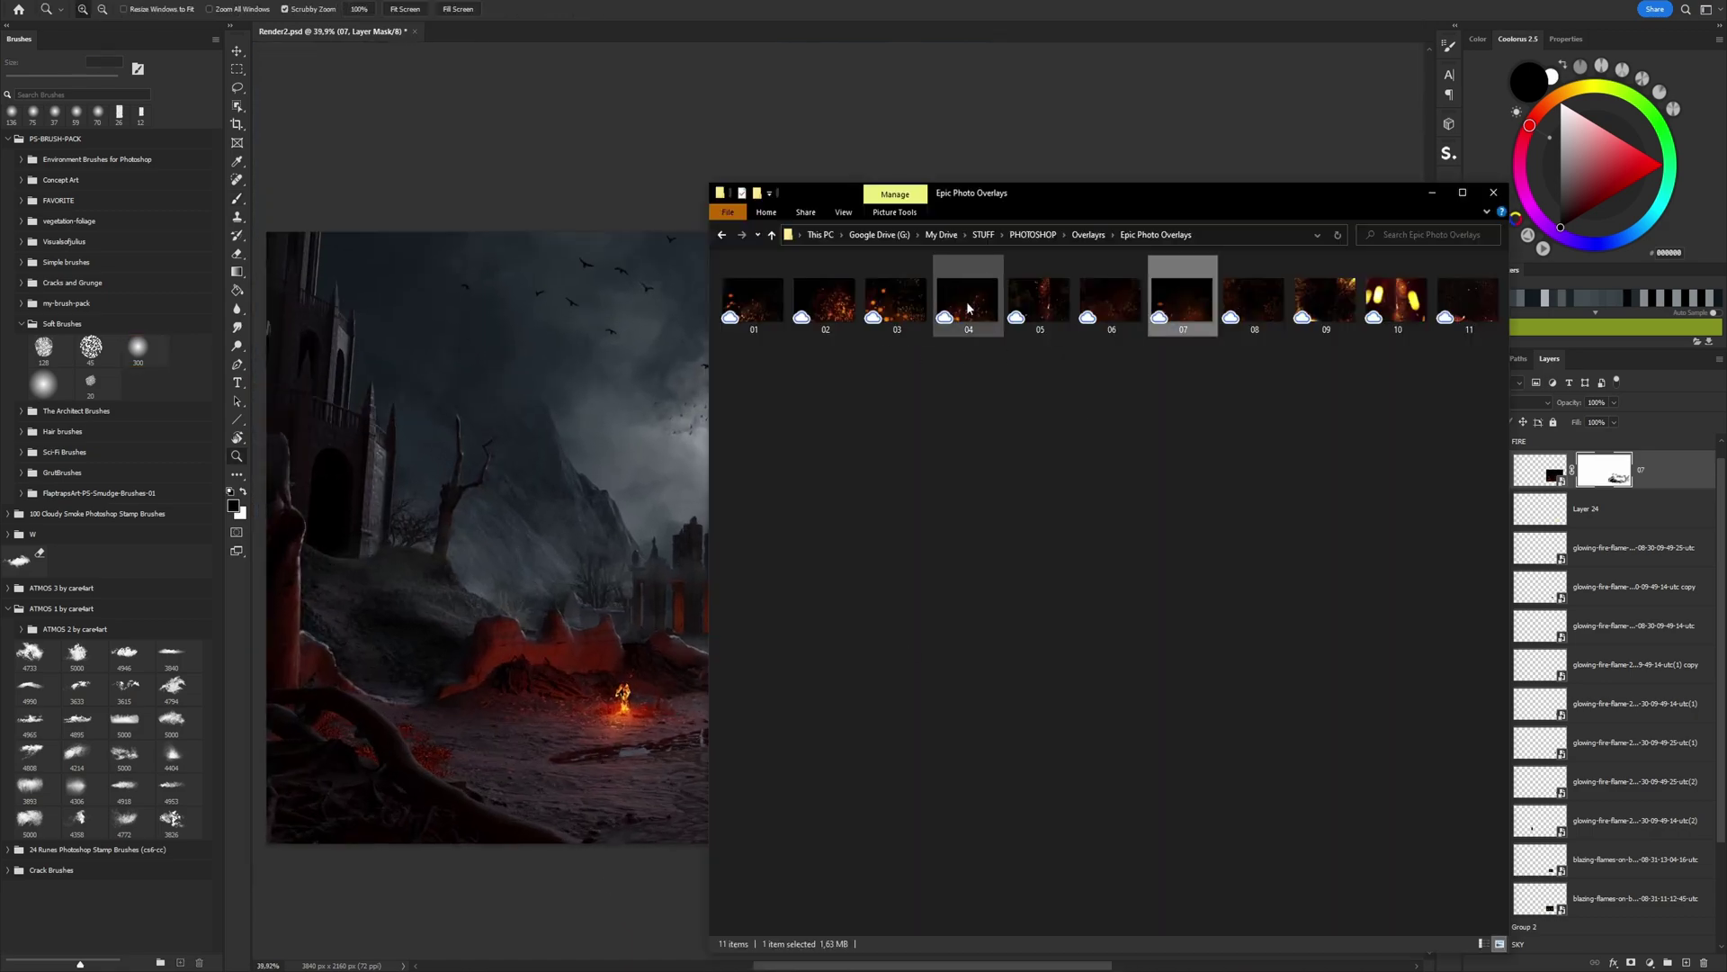
drag(981, 296, 594, 485)
drag(785, 599, 428, 794)
key(Return)
click(1520, 405)
click(1504, 520)
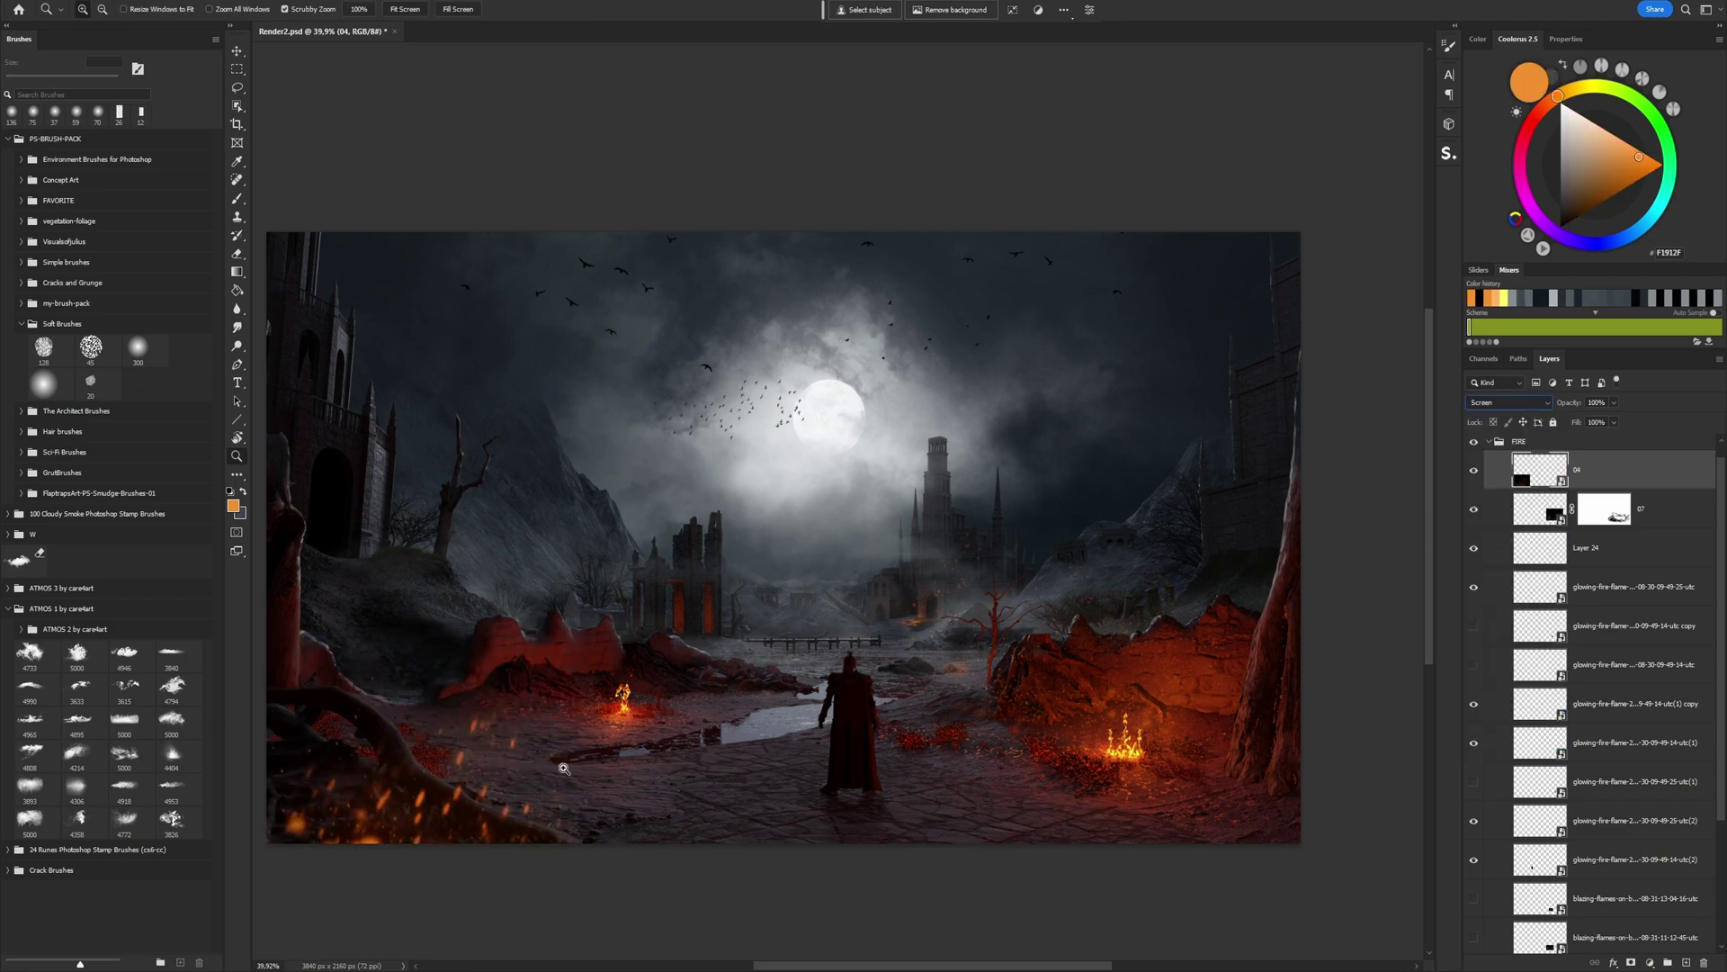
drag(556, 826, 528, 799)
key(v)
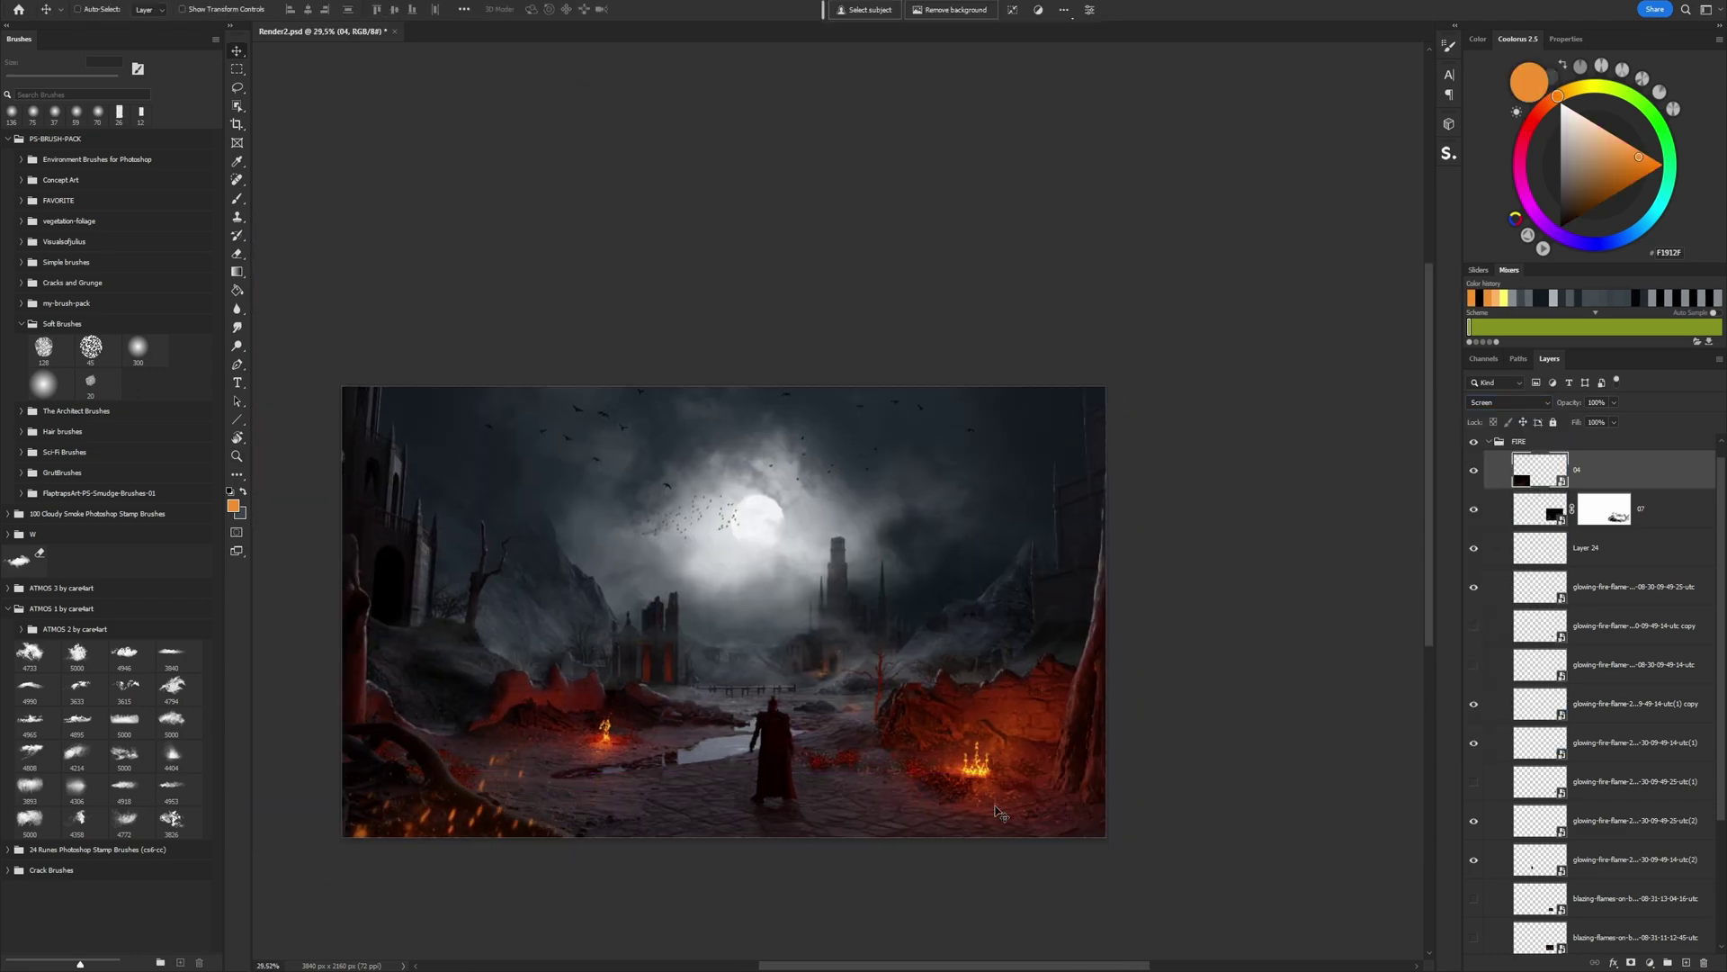
key(ctrl+t)
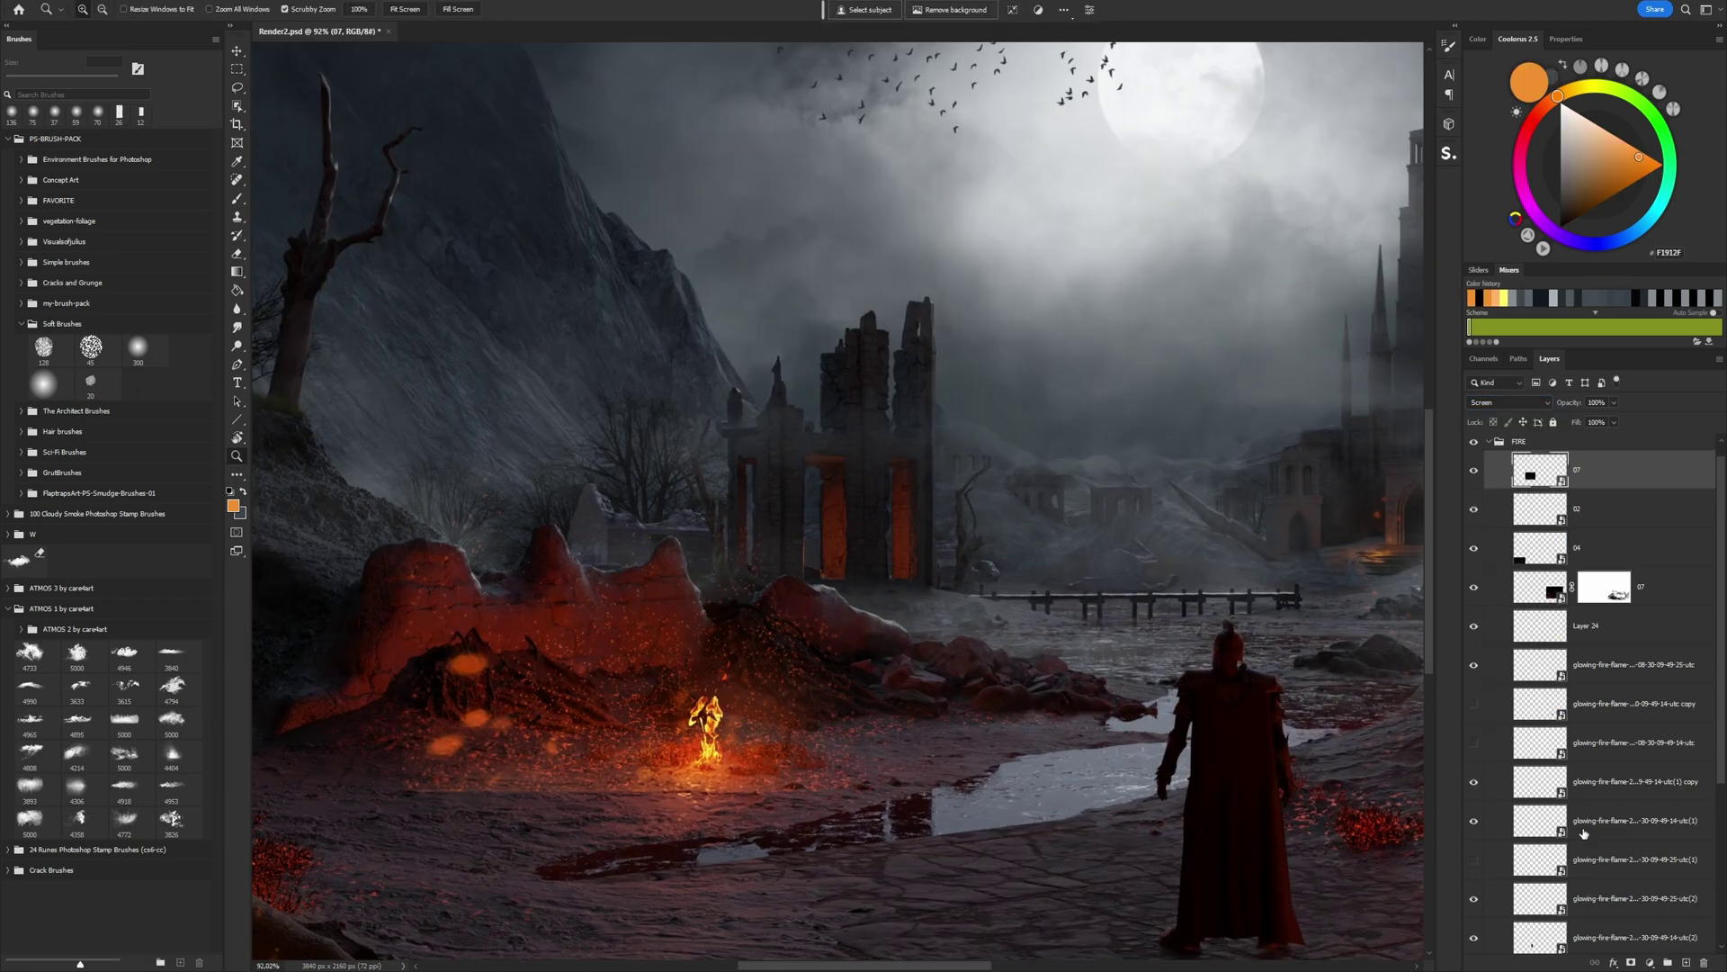
- Mask the upper 07 overlay and paint out its orange spots and excess embers around the left-hand fire with a soft black brush
click(1604, 470)
key(b)
key(d)
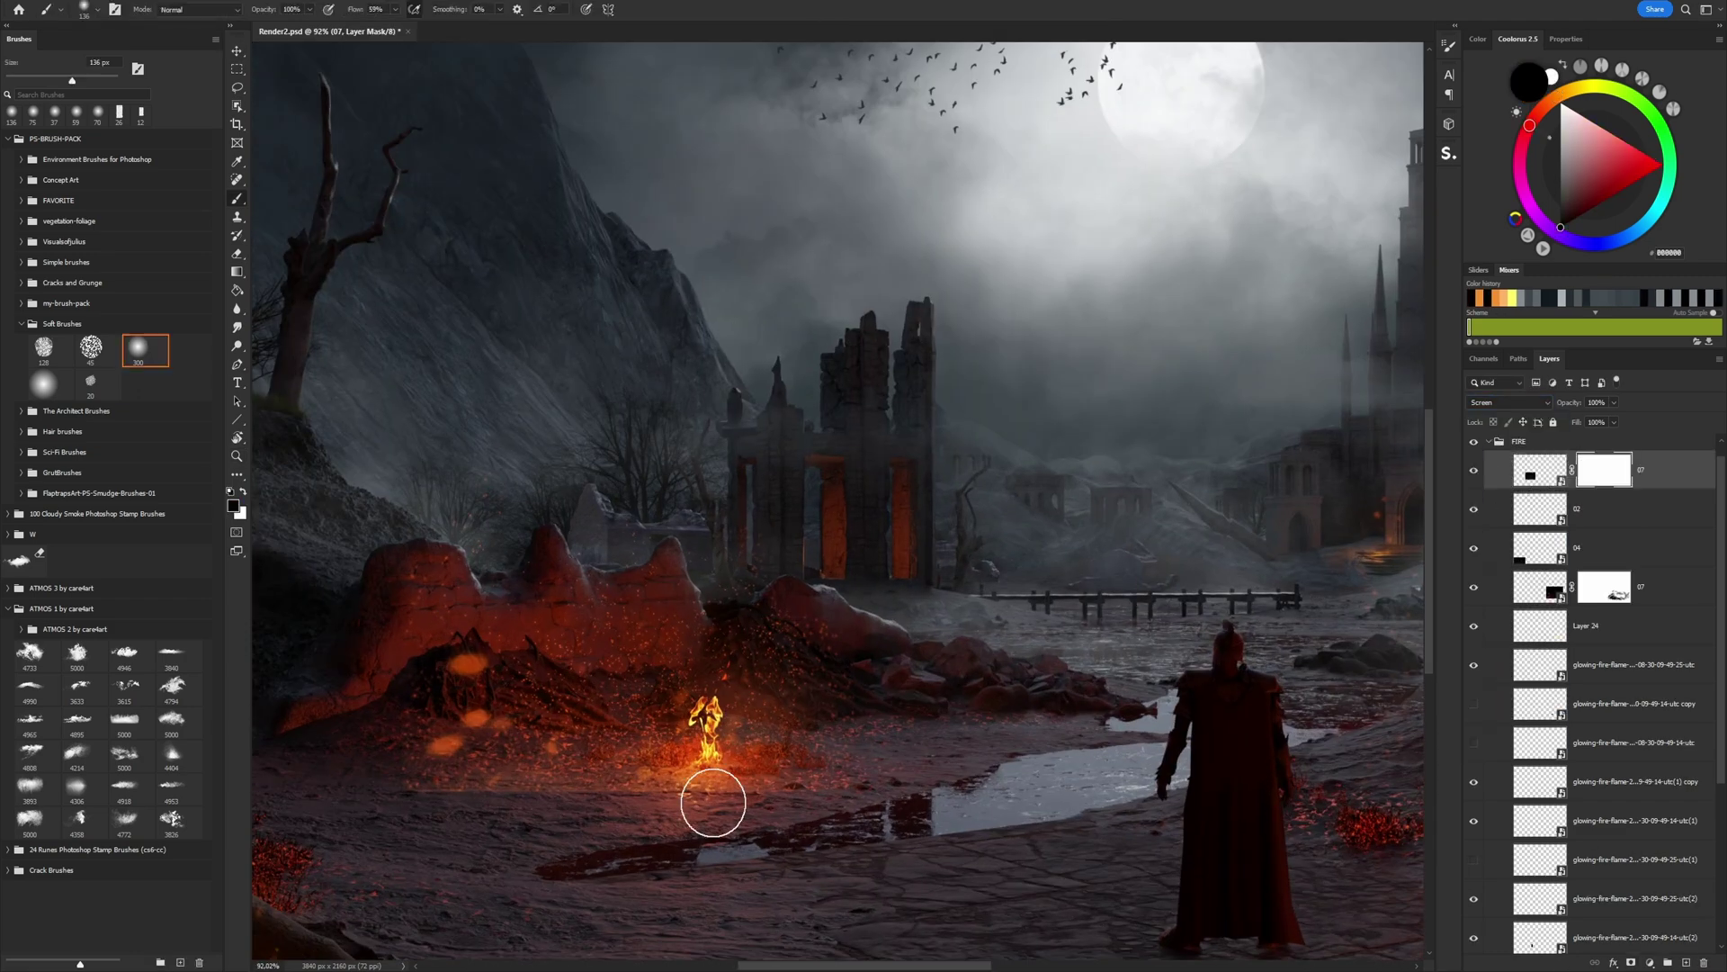
drag(376, 817, 532, 740)
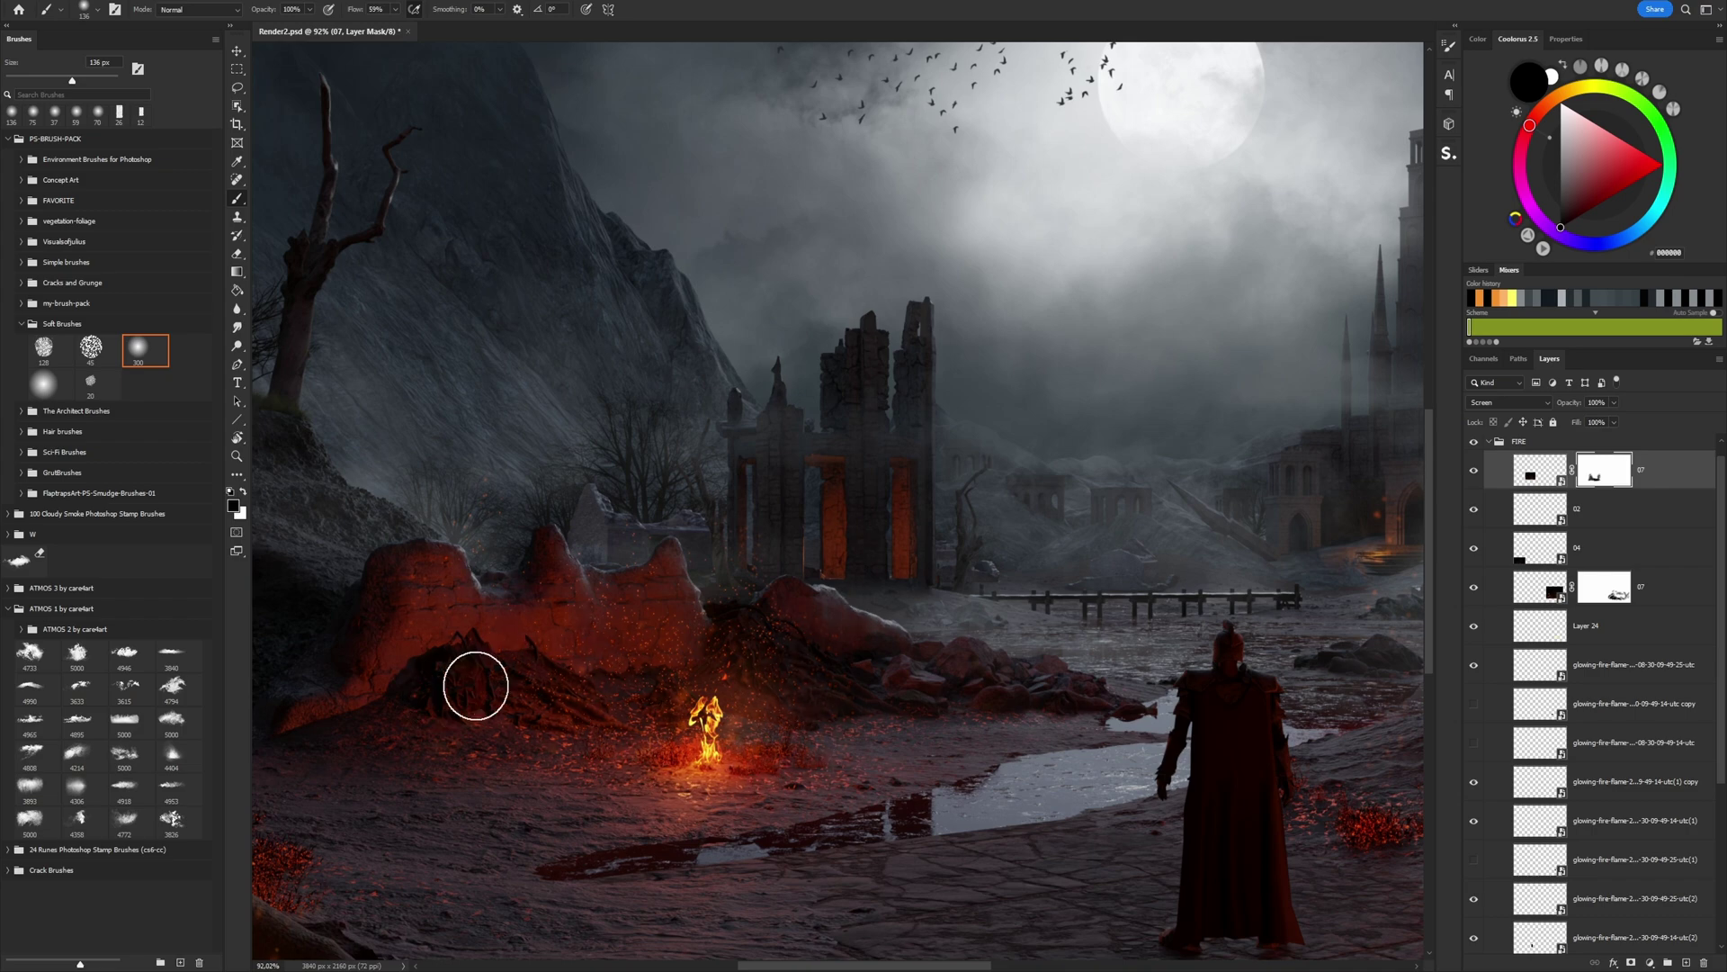
alt+scroll(406, 727, down, 5)
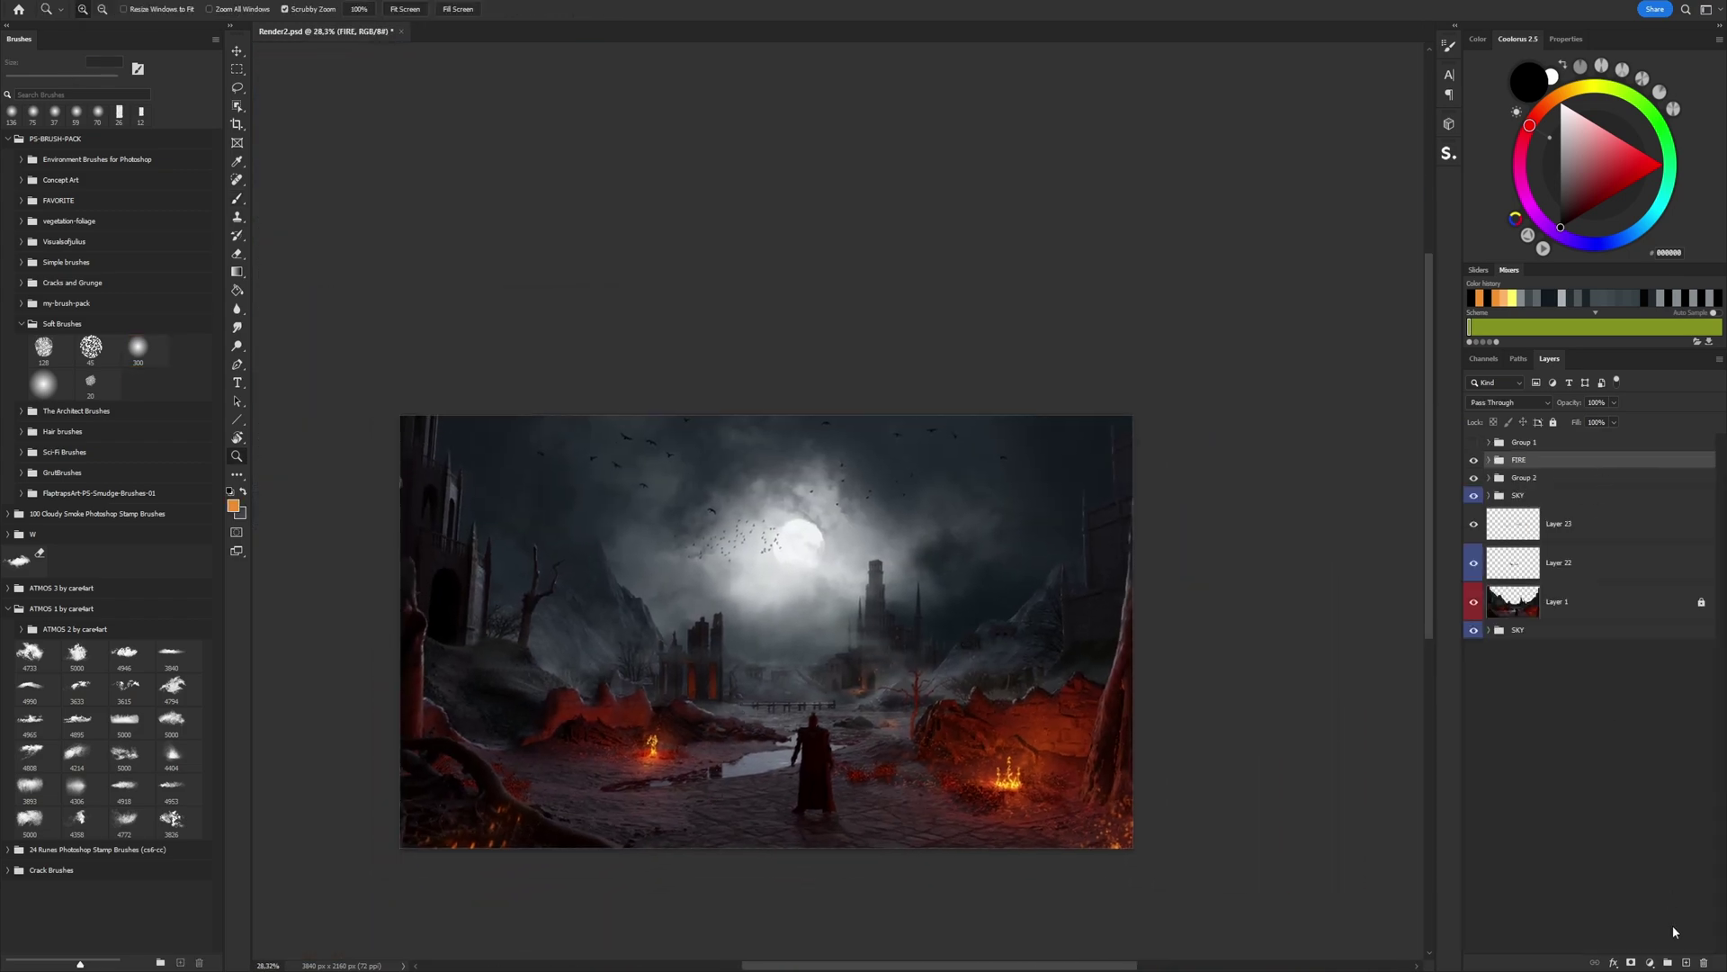
- Add a new layer above the FIRE group, move the ATMOS 2 brush folder out of ATMOS 1, and expand the 100 Cloudy Smoke stamp brushes
click(1686, 962)
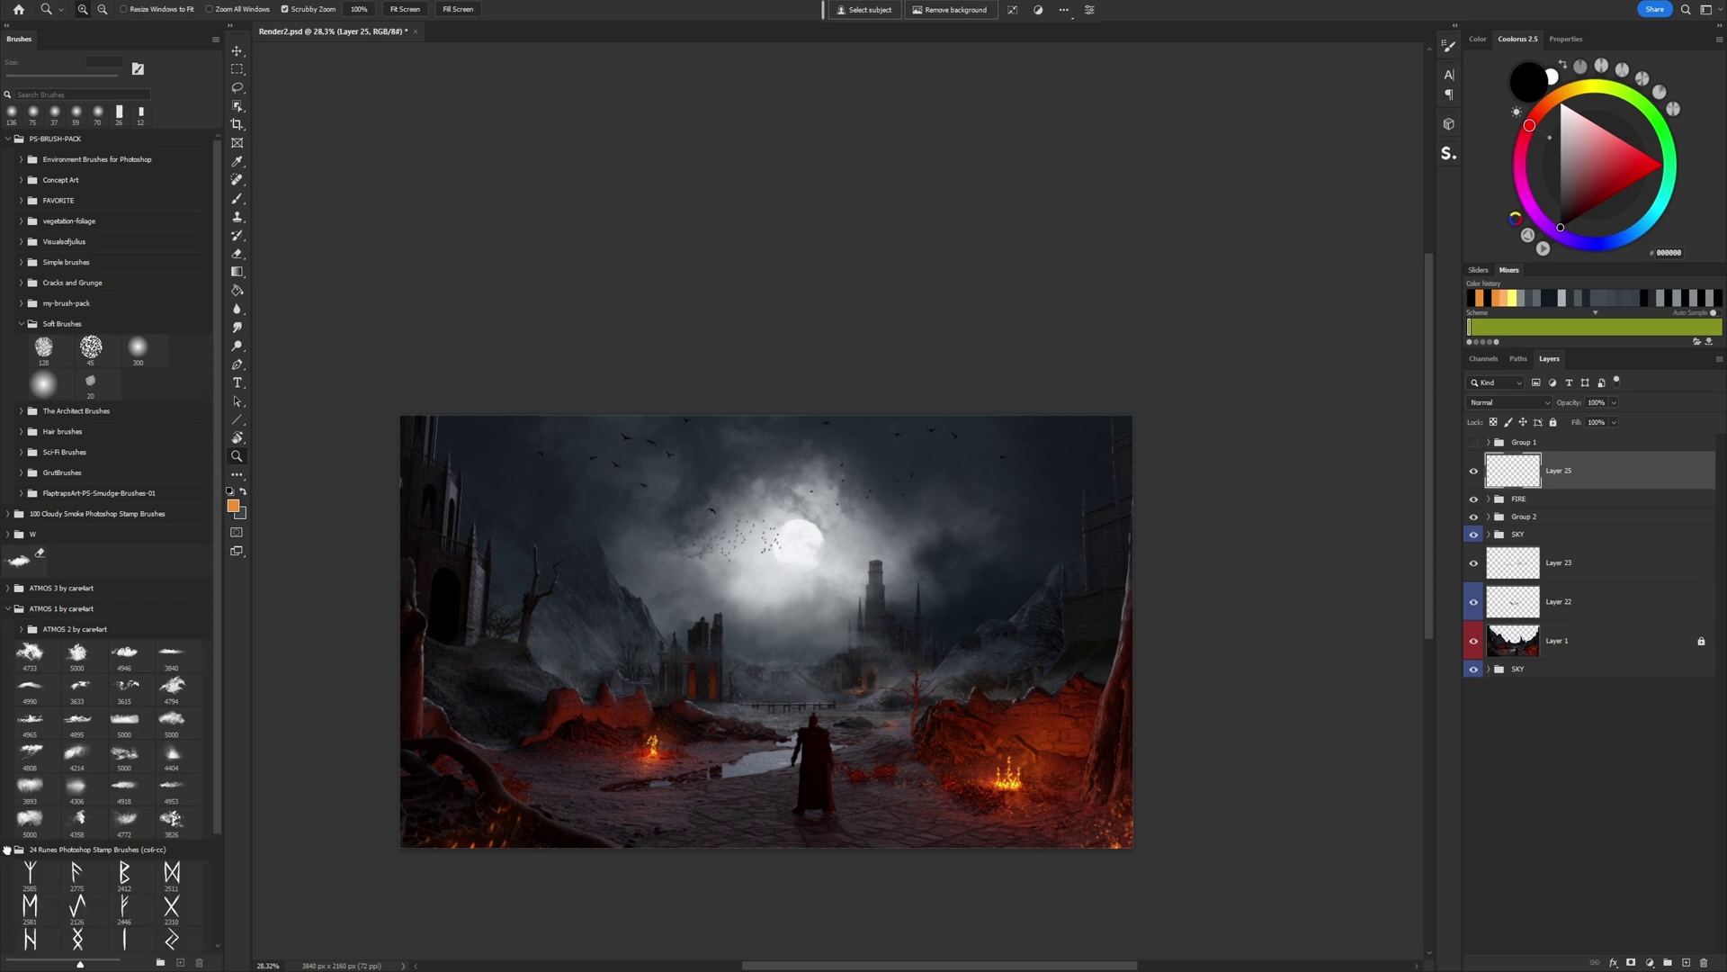
click(22, 630)
click(22, 630)
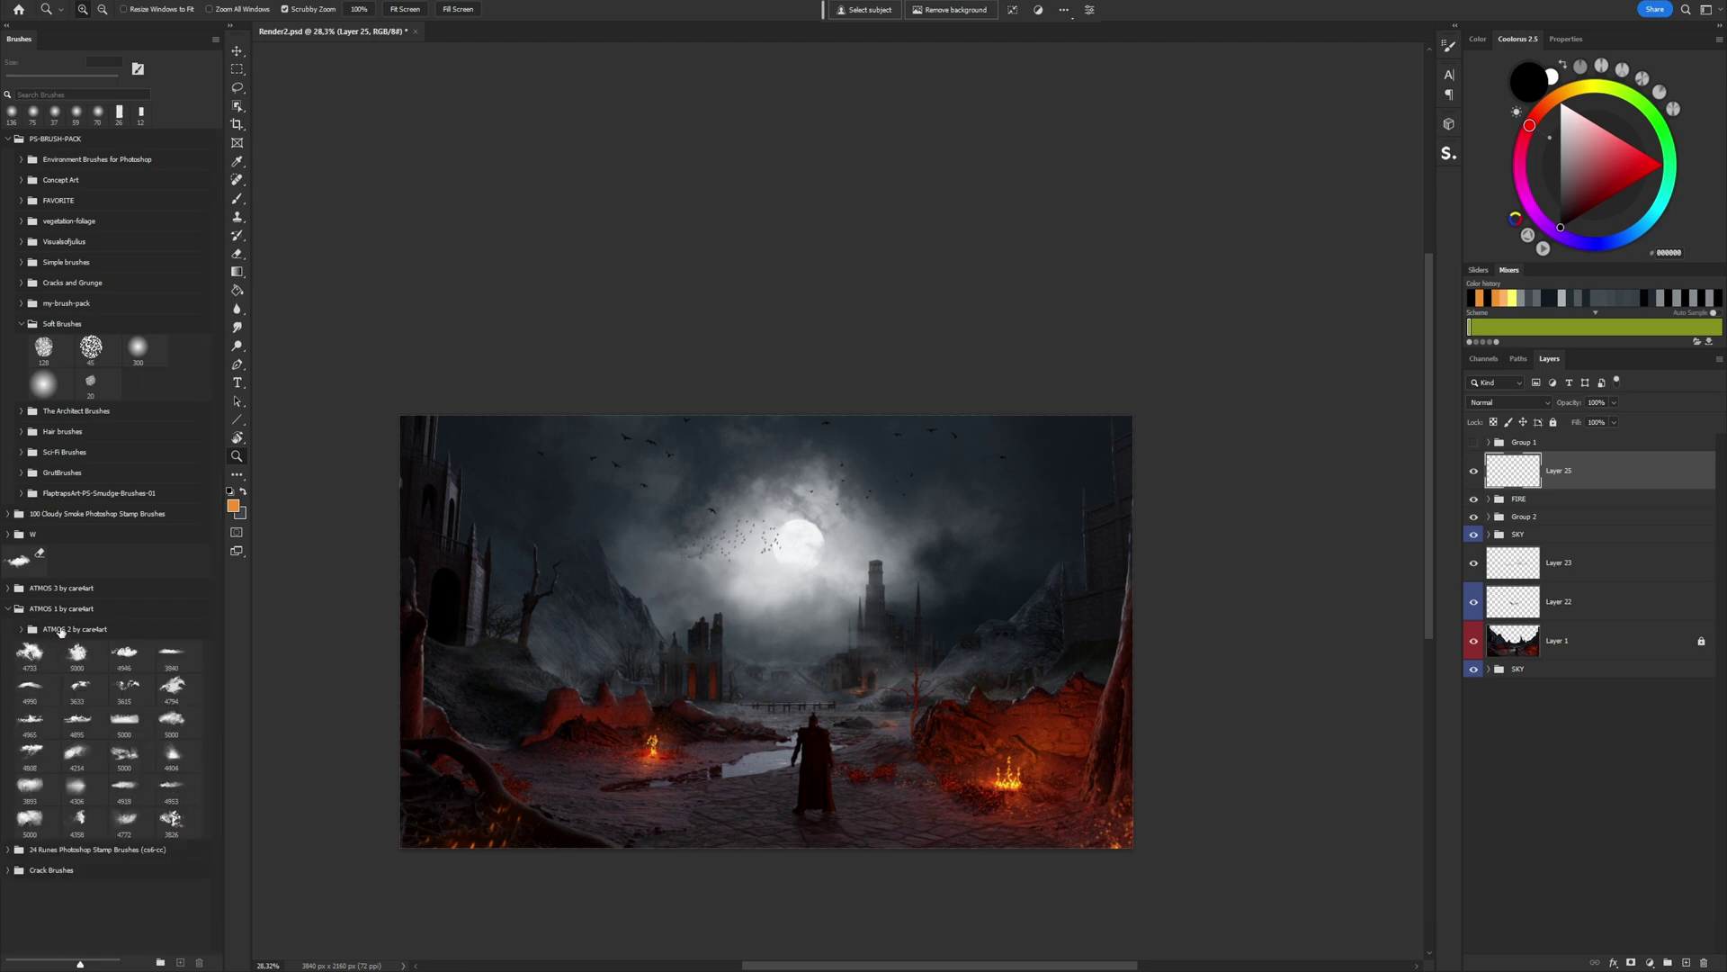
drag(56, 629, 45, 600)
click(8, 629)
click(8, 513)
- Try stamping a smoke plume on Layer 25 with a 2500 px smoke brush in orange, sampled dark blue-grey and black
click(132, 806)
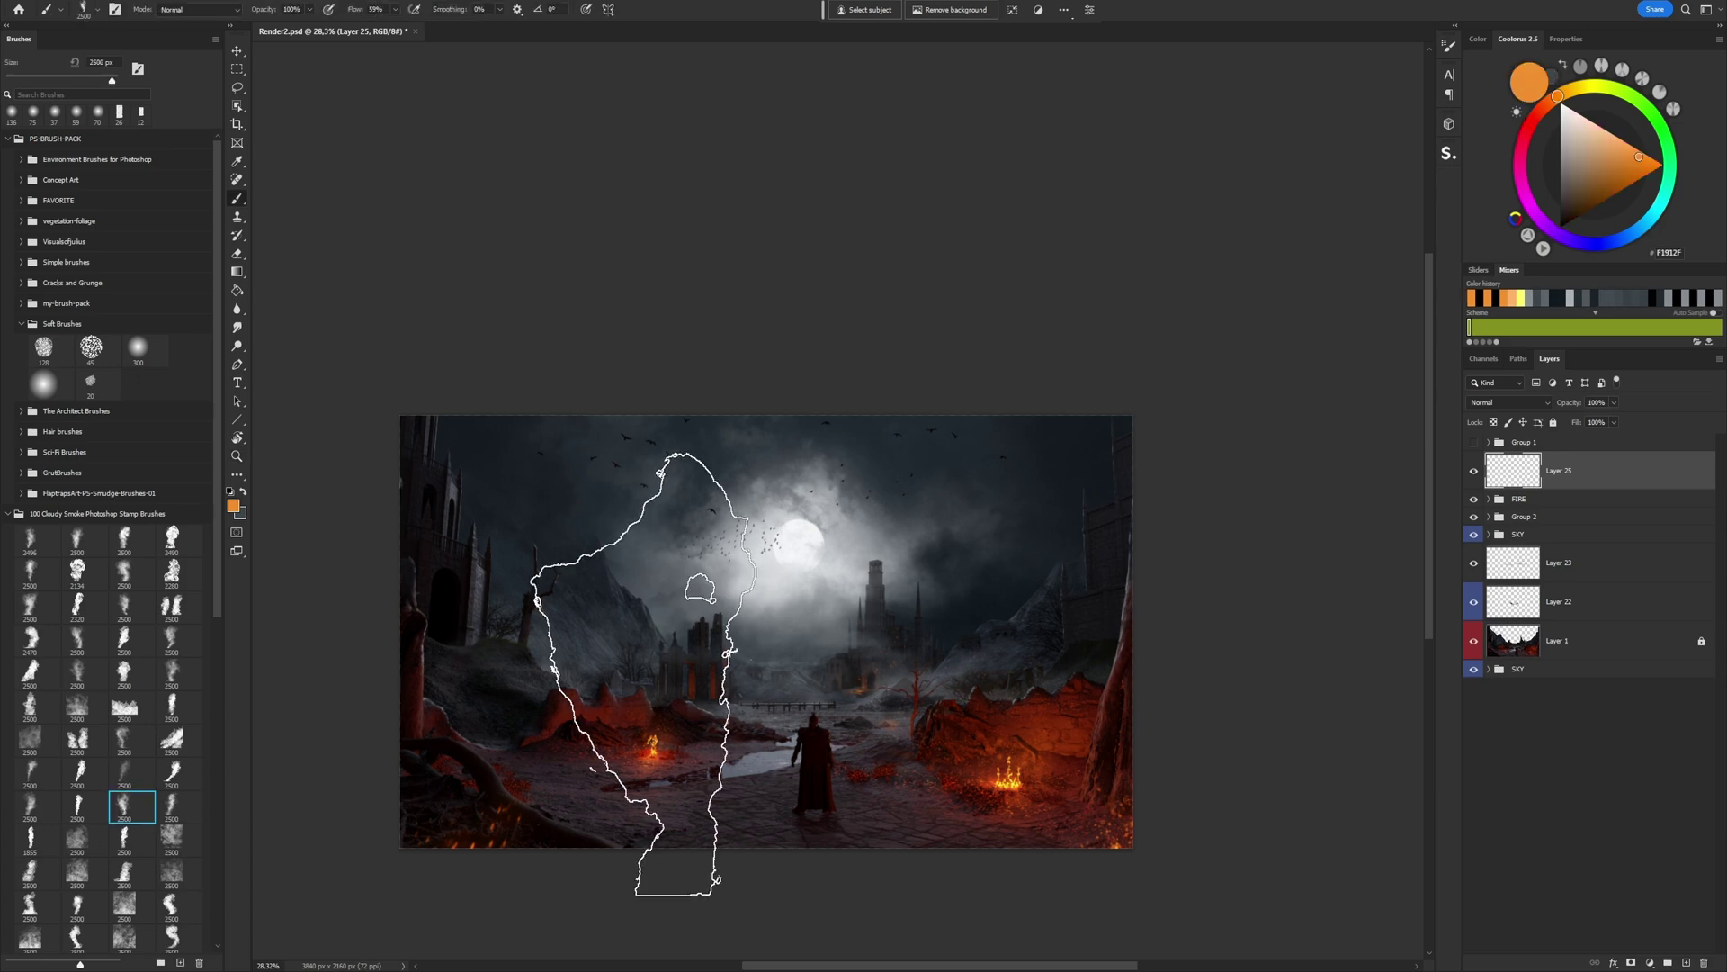
key(ctrl+z)
alt+click(1009, 575)
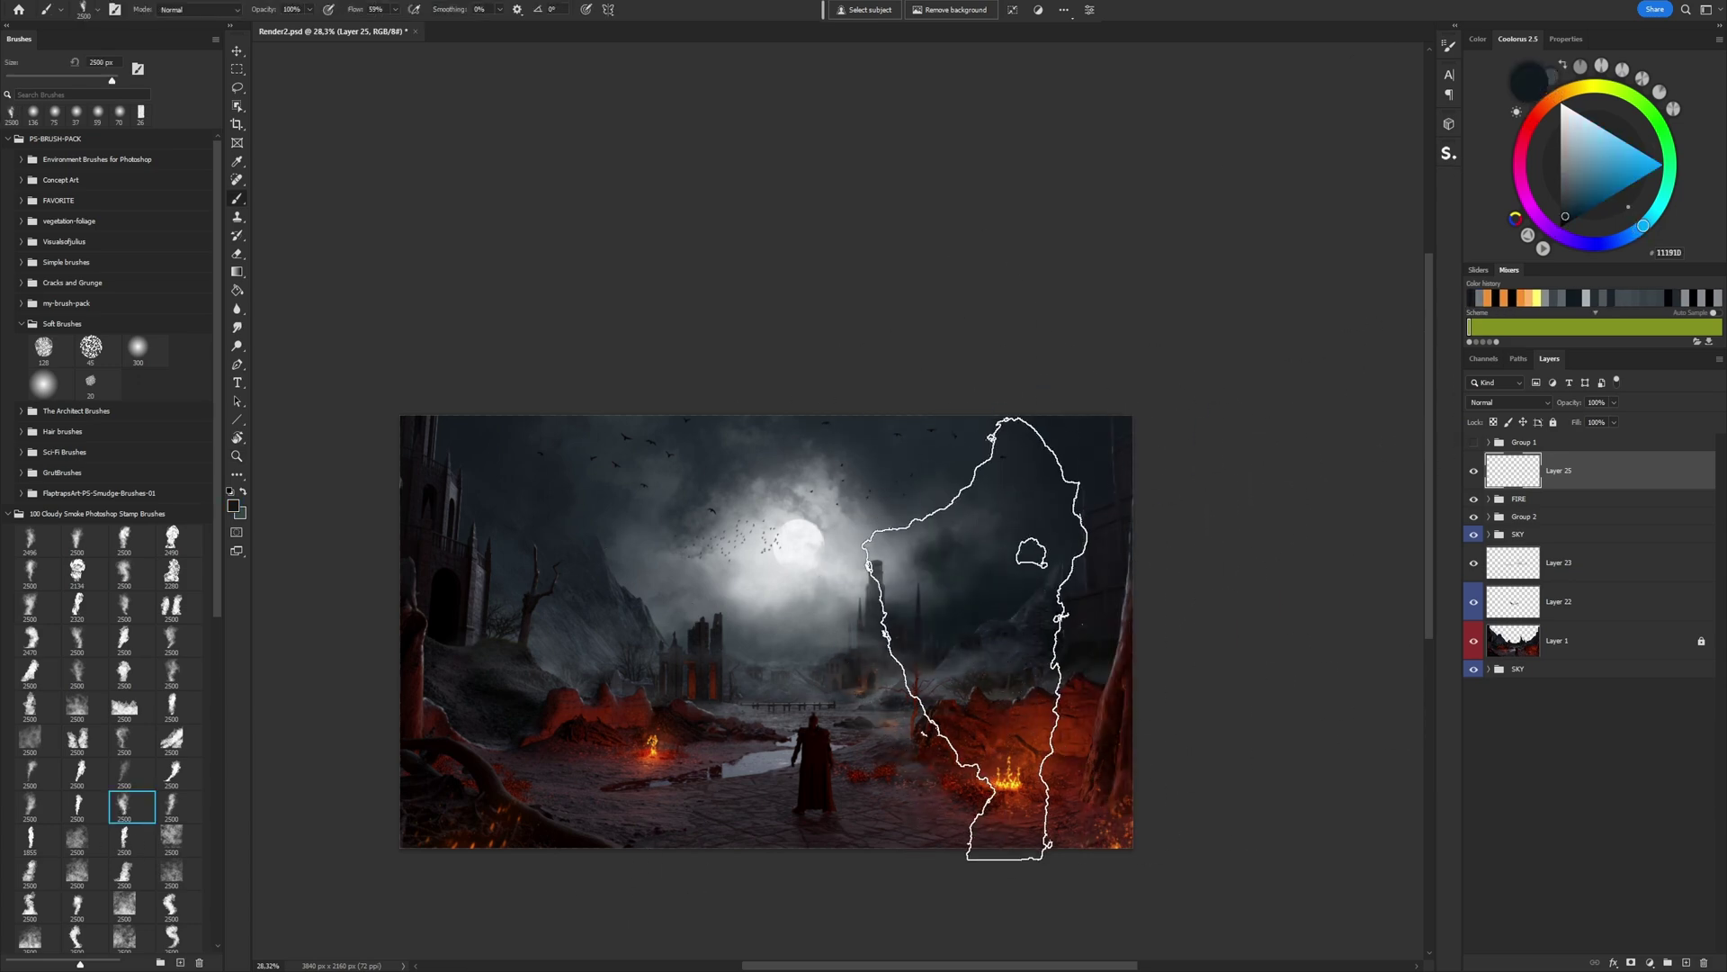
click(973, 639)
key(ctrl+z)
click(1560, 226)
click(1108, 606)
key(ctrl+z)
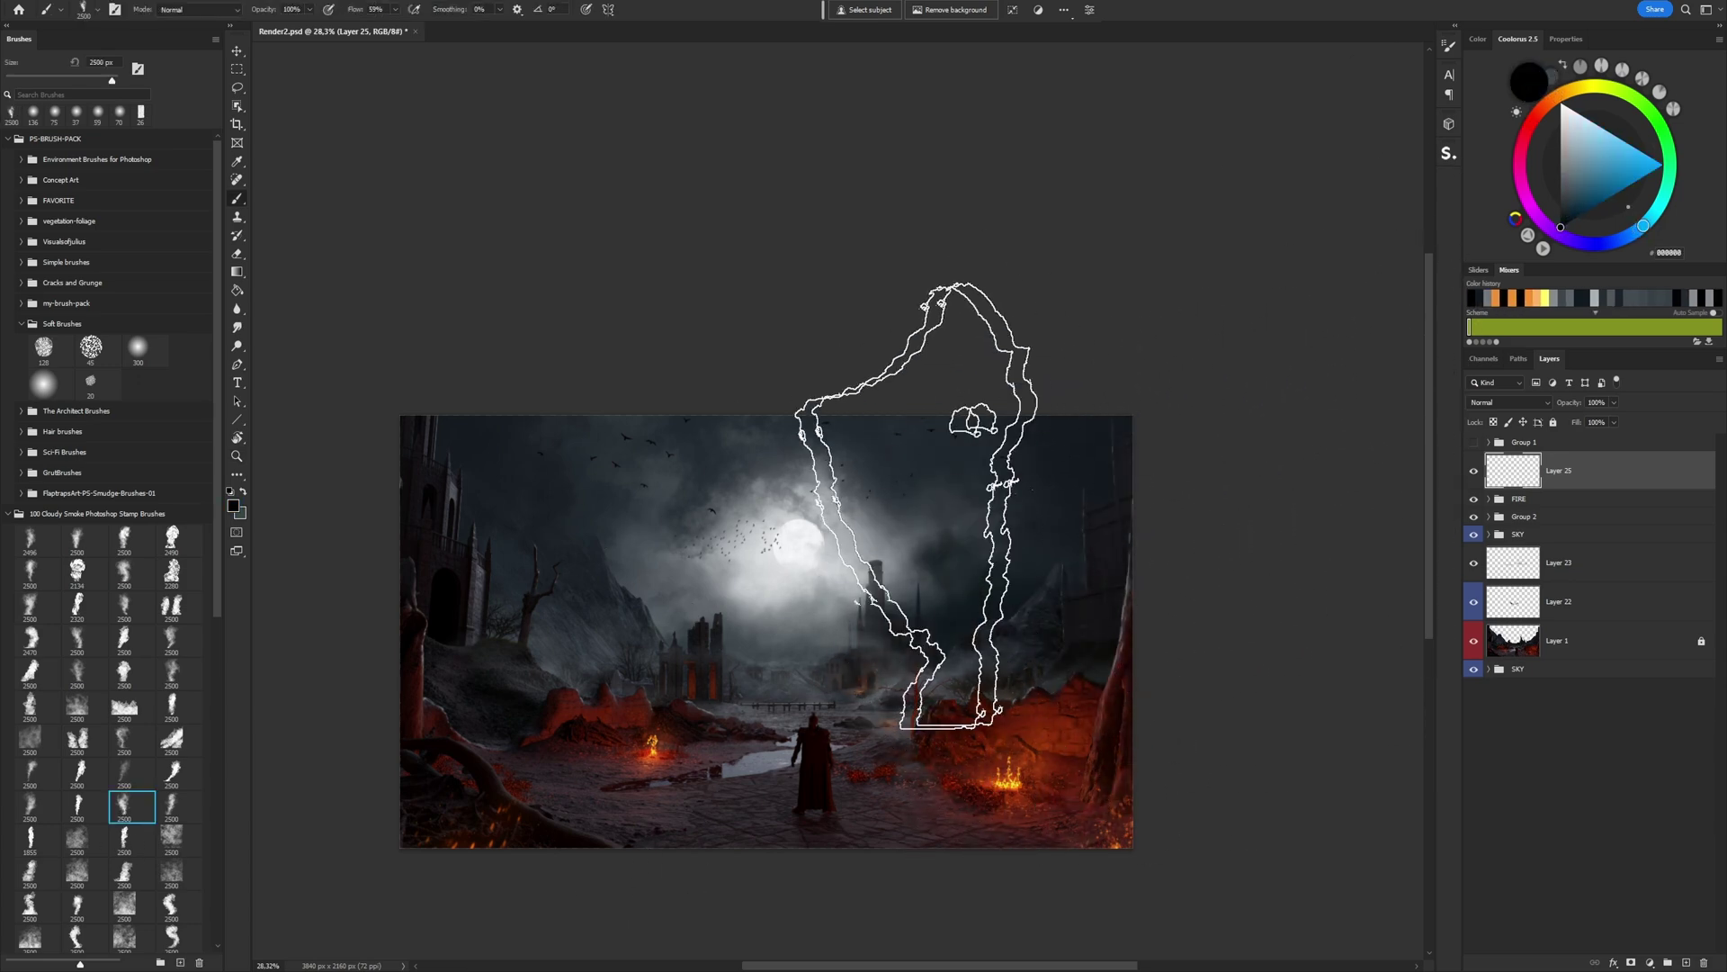
- Choose the slanting 2500 px smoke plume brush and sample a dark colour from the sky beside the distant tower
click(179, 774)
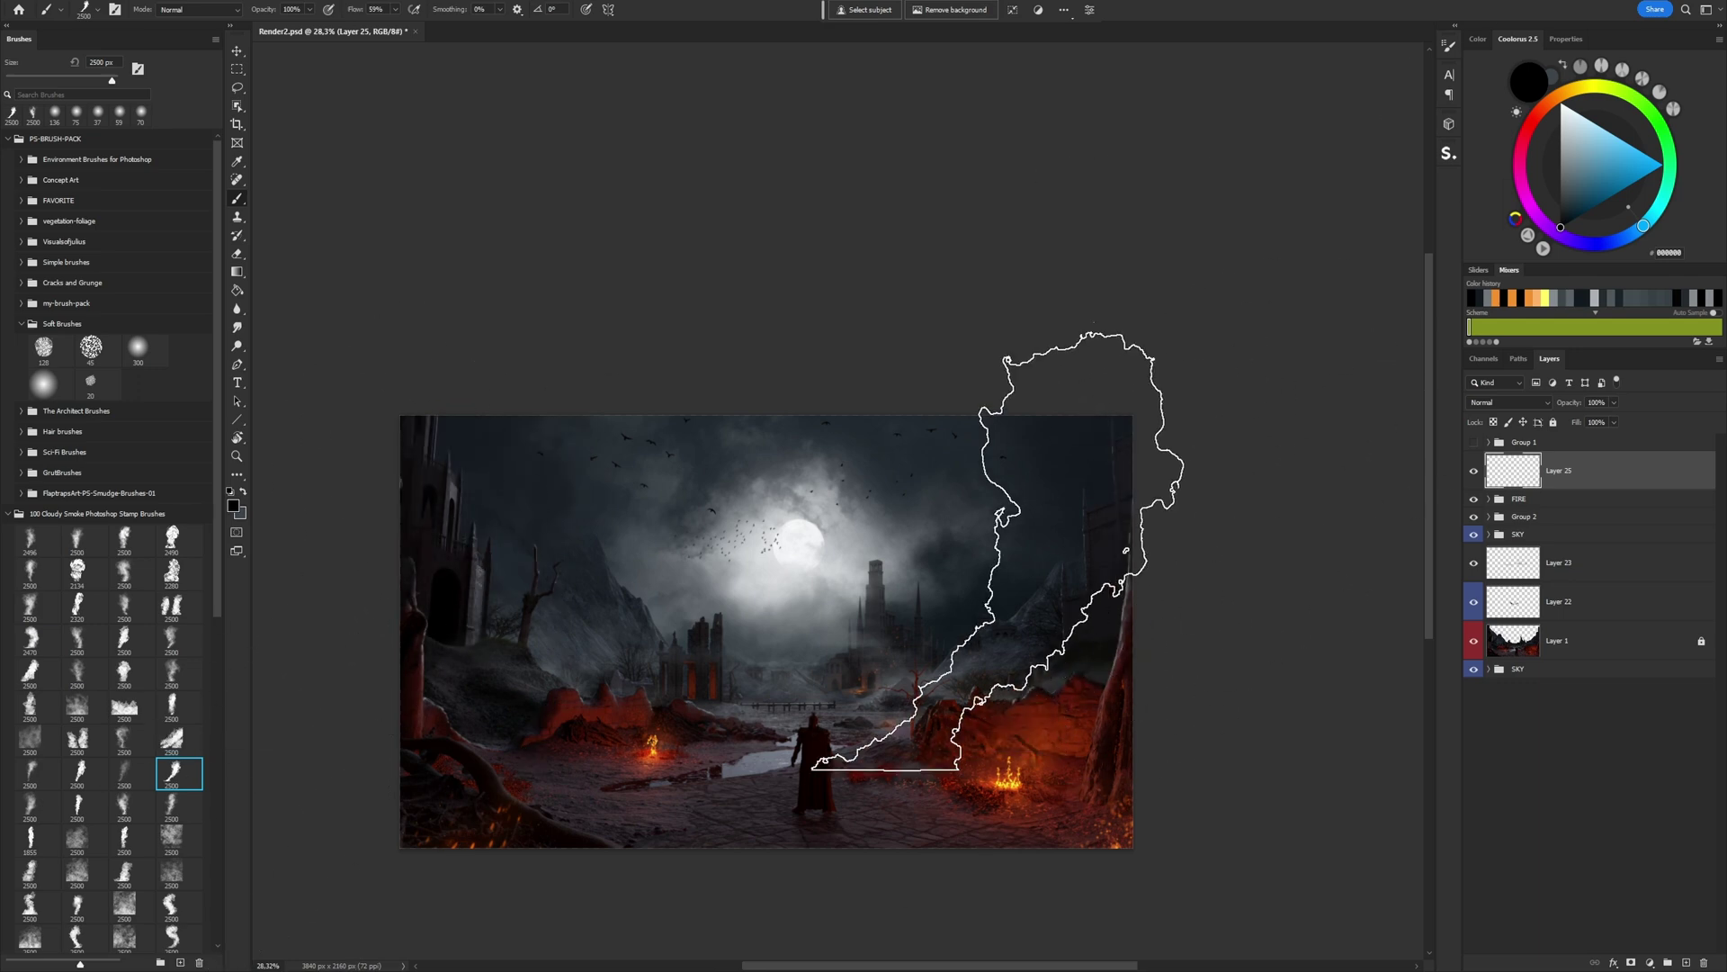
alt+click(990, 558)
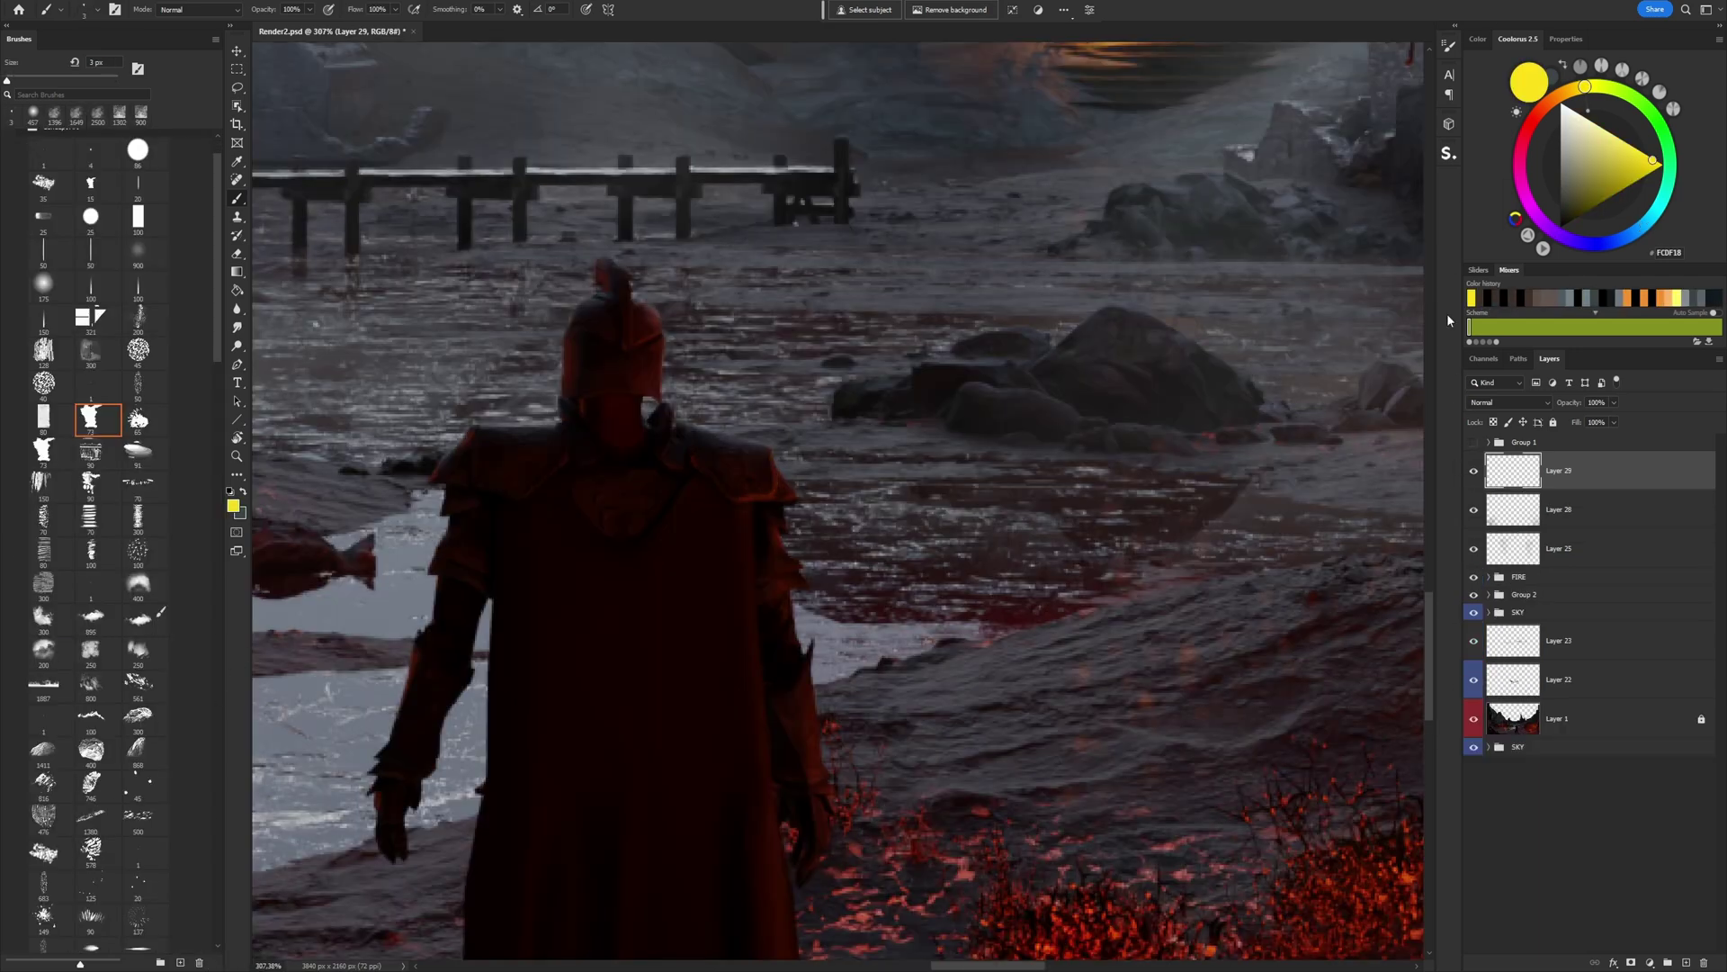
- Paint thin orange #FF7E50 firelight highlights on Layer 29 along the knight's right shoulder armour, arm and cape edge
alt+click(774, 476)
drag(777, 490, 795, 499)
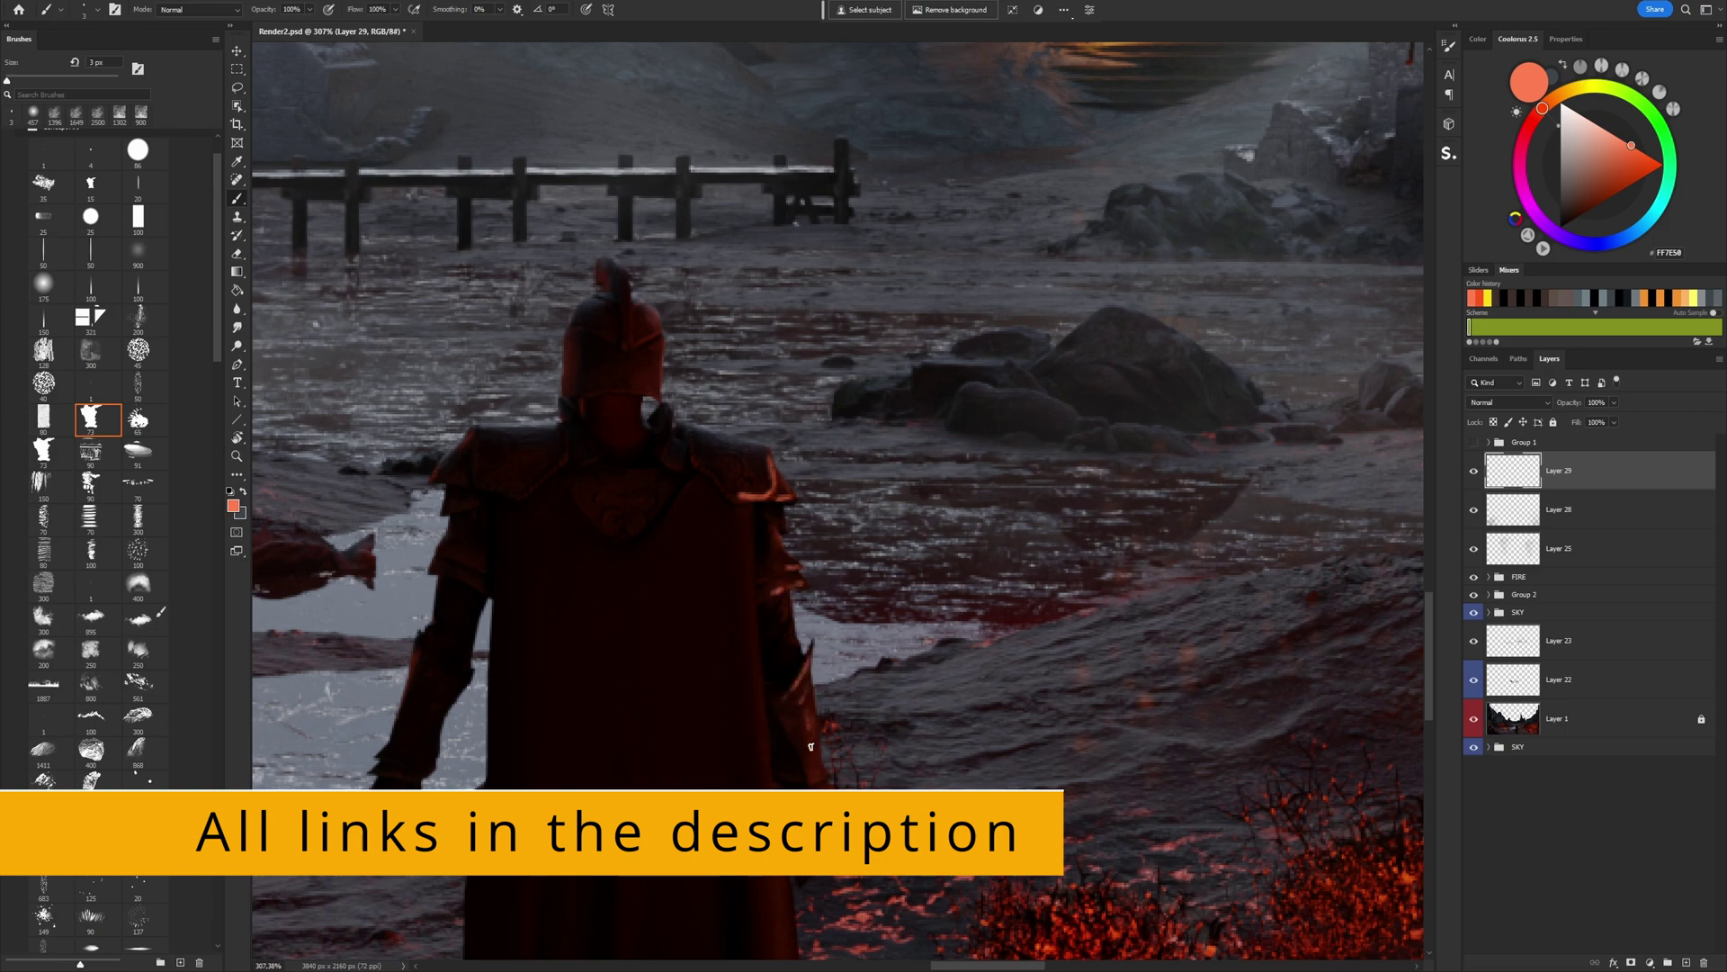
scroll(824, 774, down, 2)
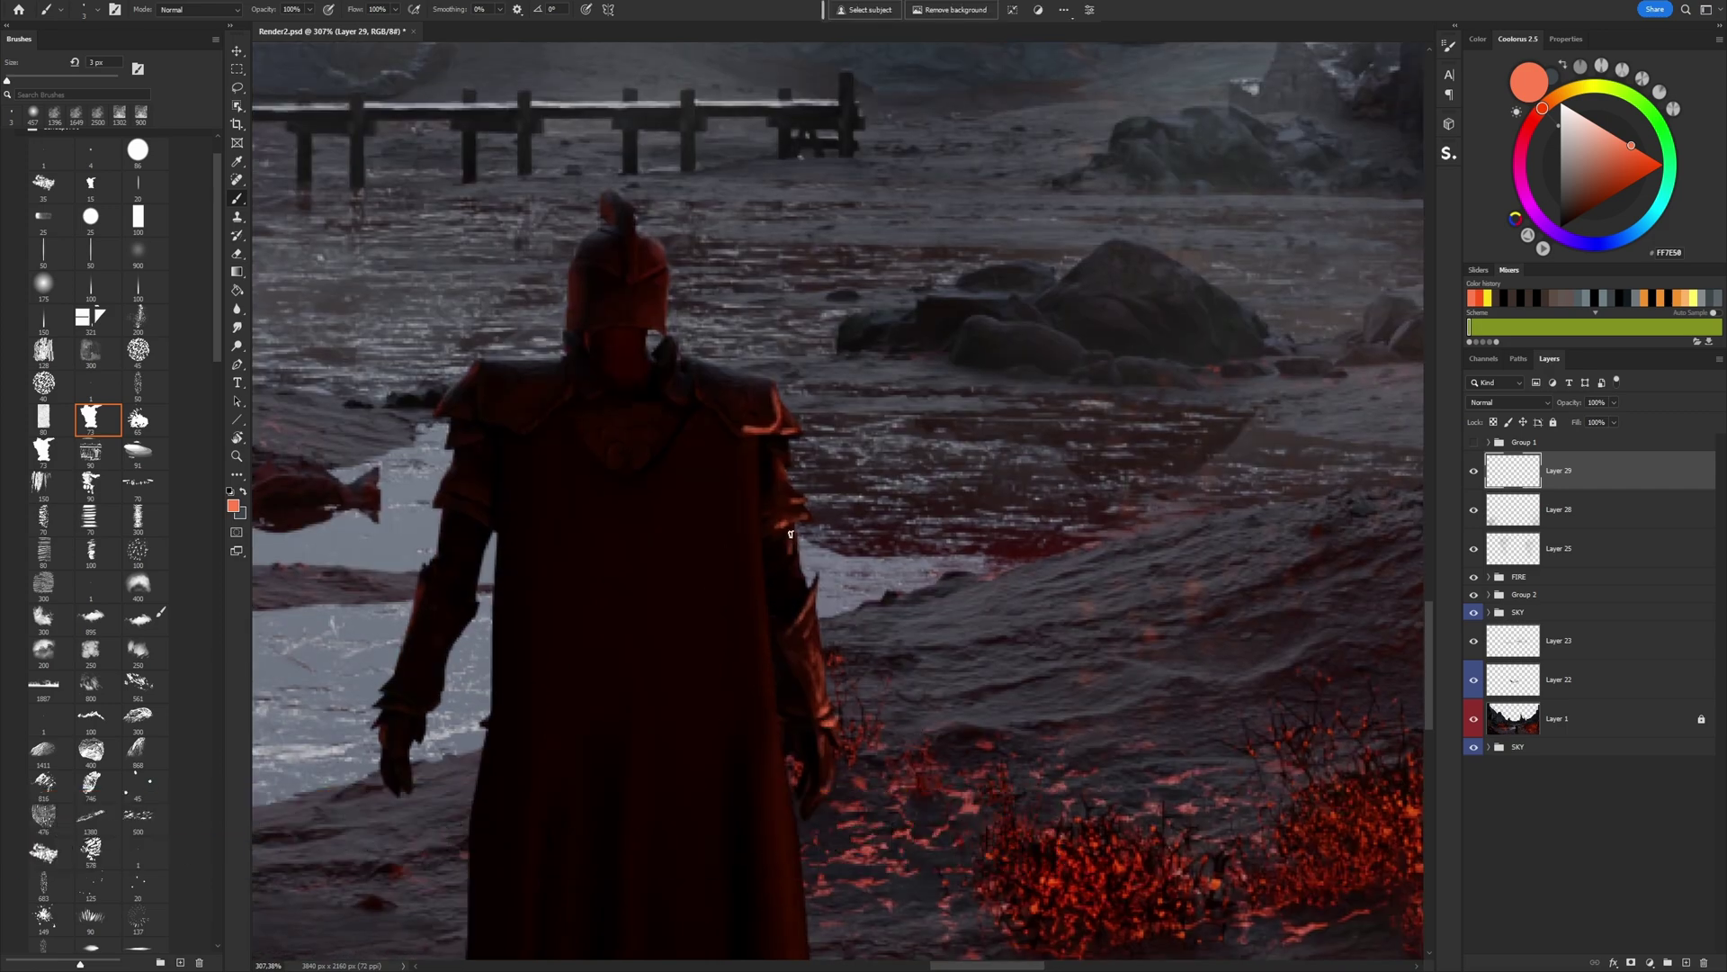
scroll(767, 670, down, 5)
mouse_move(759, 561)
mouse_down()
mouse_move(767, 669)
mouse_move(821, 861)
mouse_move(772, 542)
mouse_up()
- Soften the orange highlights along the cape's right edge with a soft round eraser of about 39 px
key(e)
alt+right_drag(659, 684, 545, 687)
alt+right_drag(690, 704, 686, 705)
drag(748, 798, 734, 525)
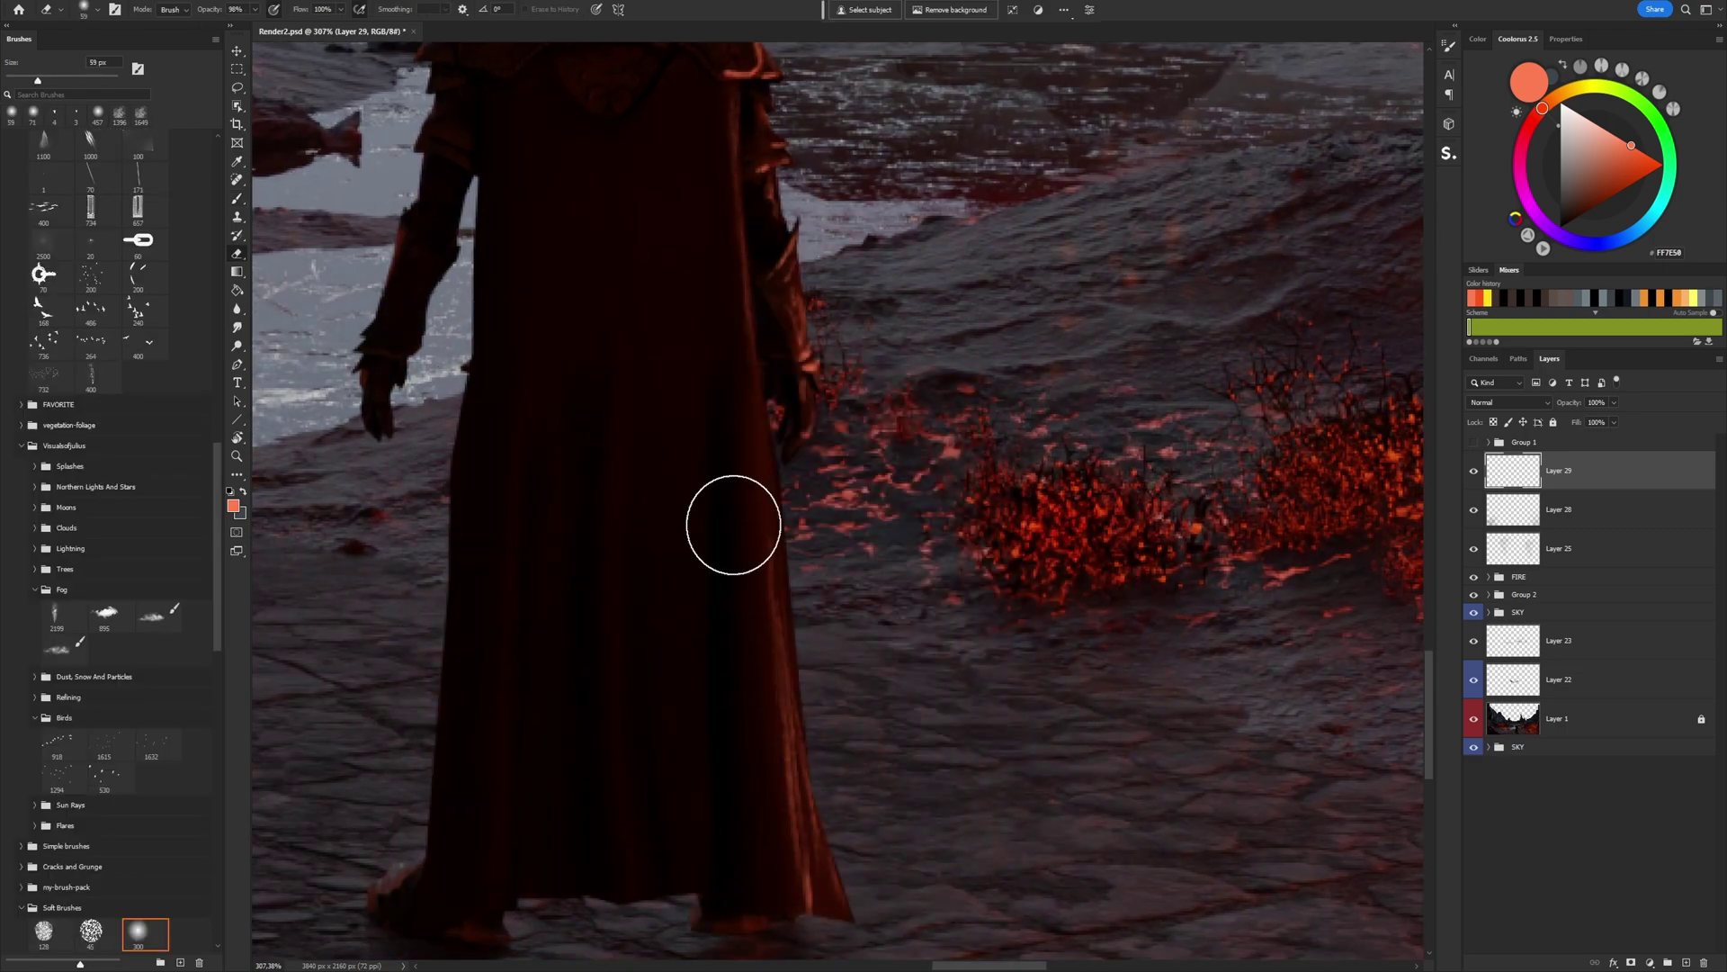
drag(822, 706, 829, 904)
scroll(887, 540, up, 1)
mouse_move(887, 342)
mouse_down()
mouse_move(900, 810)
mouse_move(918, 873)
mouse_up()
alt+right_drag(821, 663, 771, 664)
alt+right_drag(771, 664, 754, 670)
key(b)
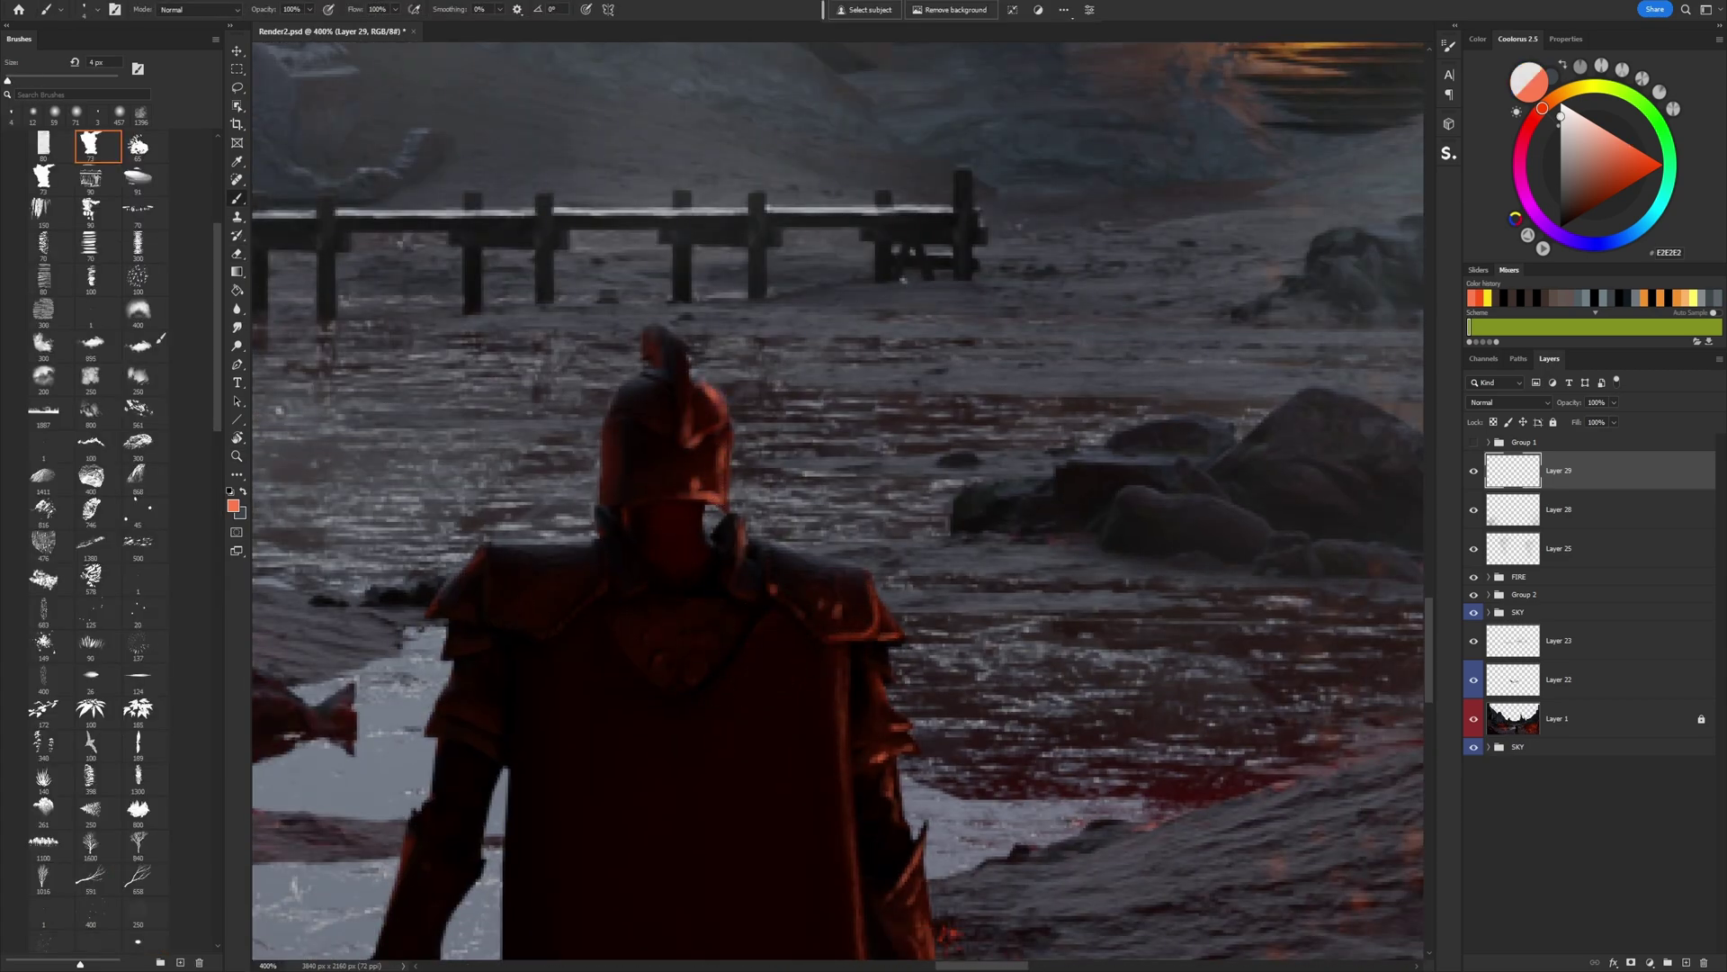
- Paint a pale blue-grey #C7CCD2 moonlight highlight on the helmet crest and set the brush size to 2 px
click(1628, 235)
click(1565, 128)
alt+right_drag(647, 367, 644, 370)
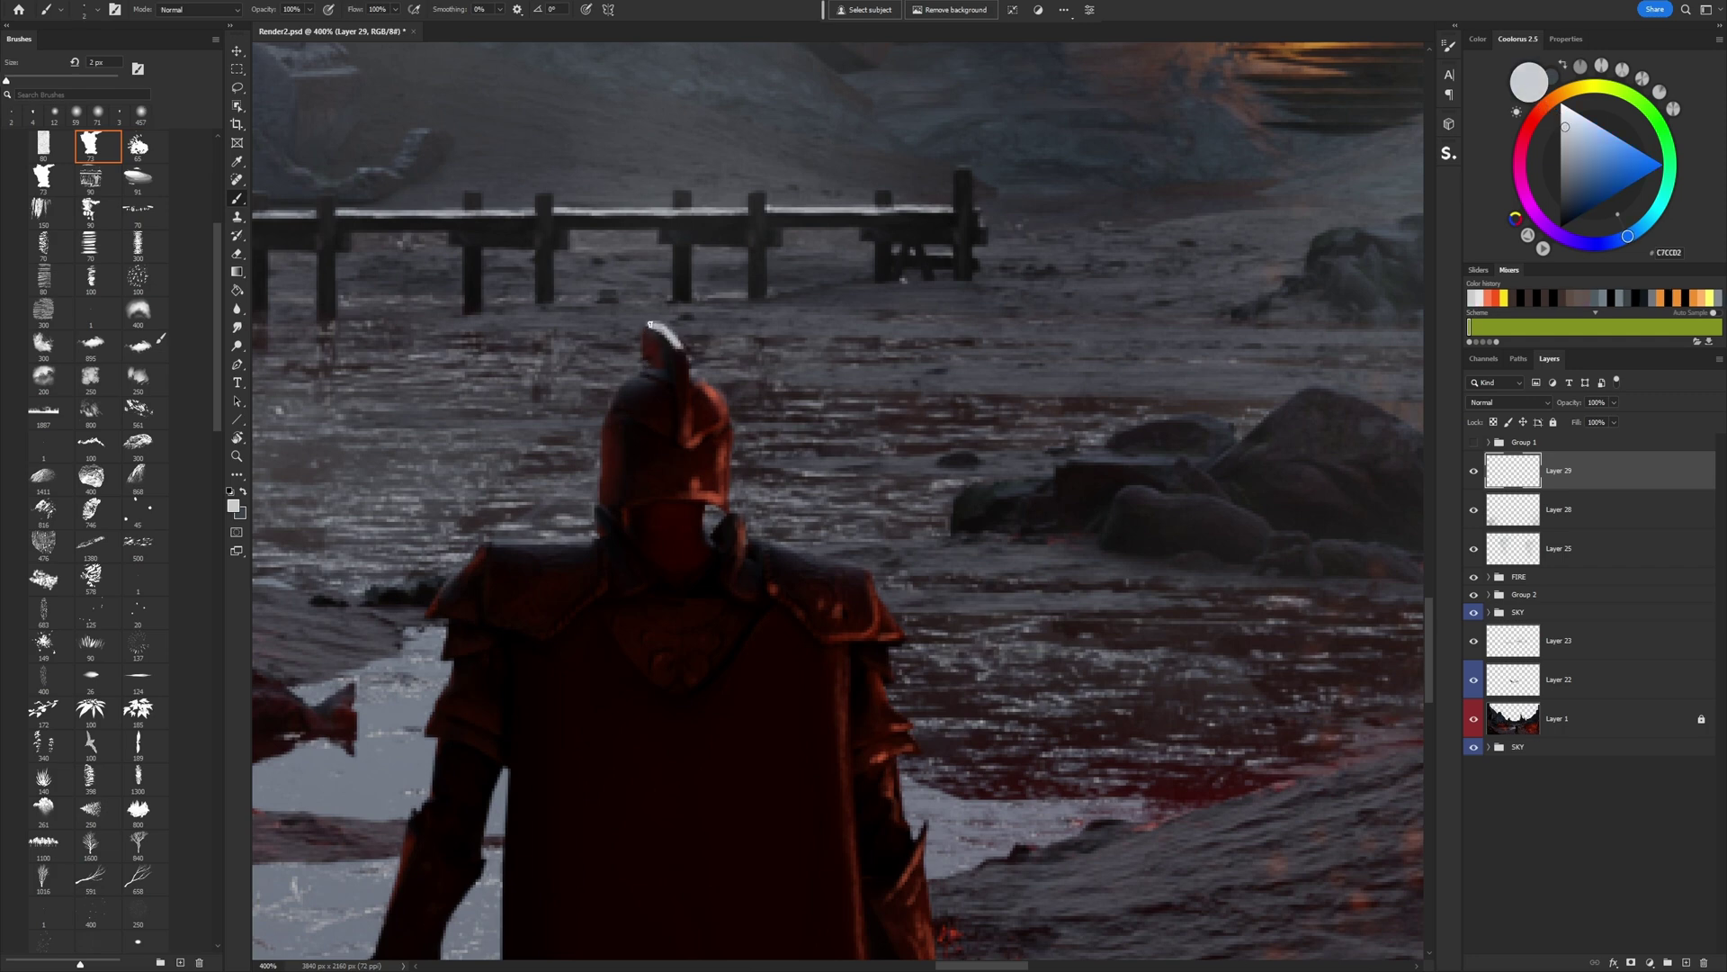